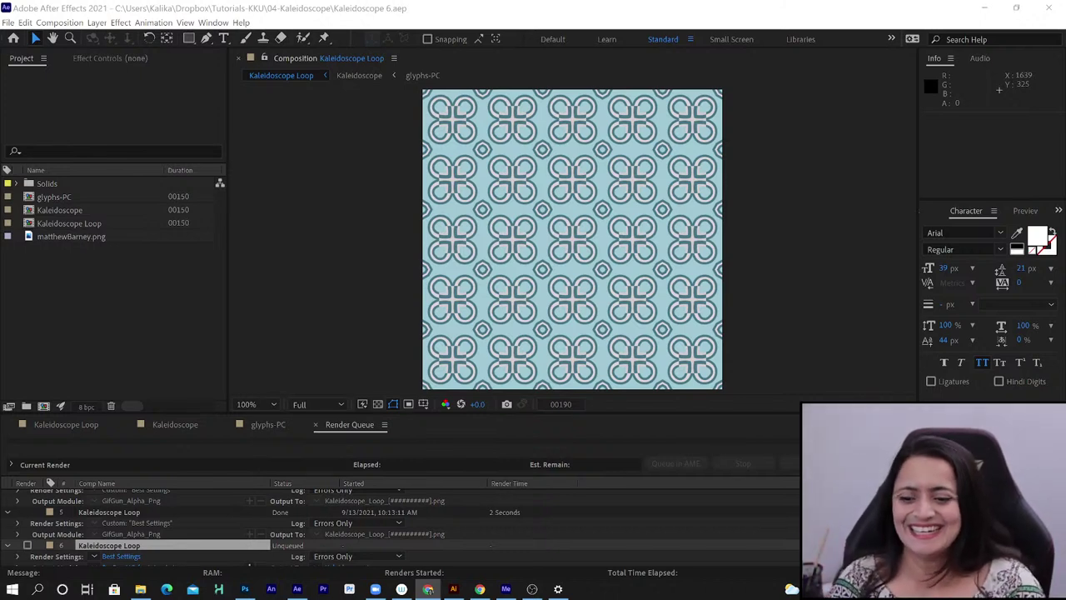
# Play back the Kaleidoscope Loop composition from frame 140 to review the finished animation
pyautogui.click(68, 422)
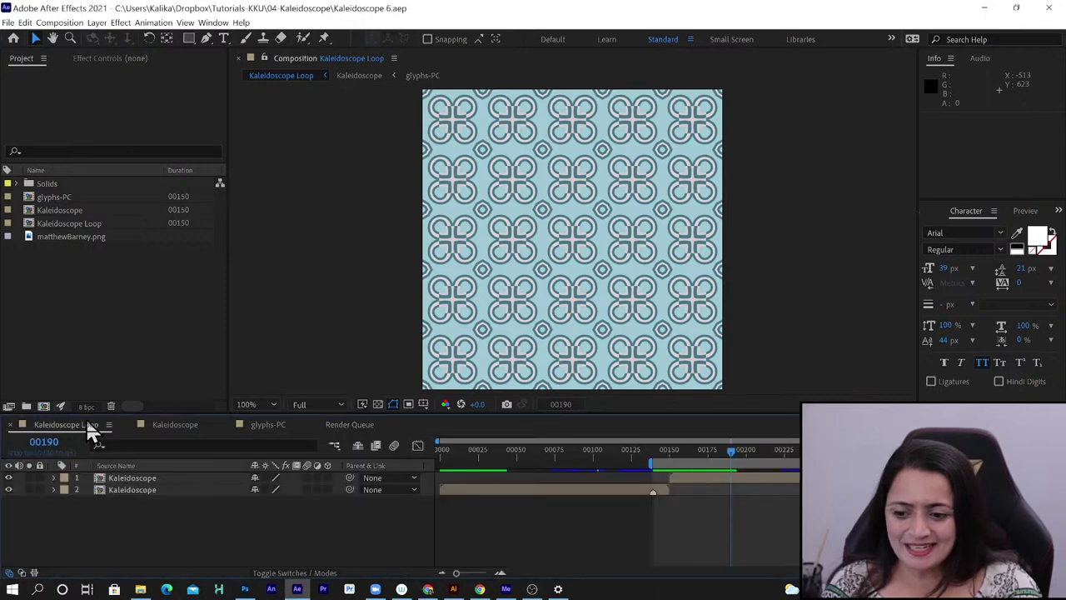
pyautogui.click(656, 450)
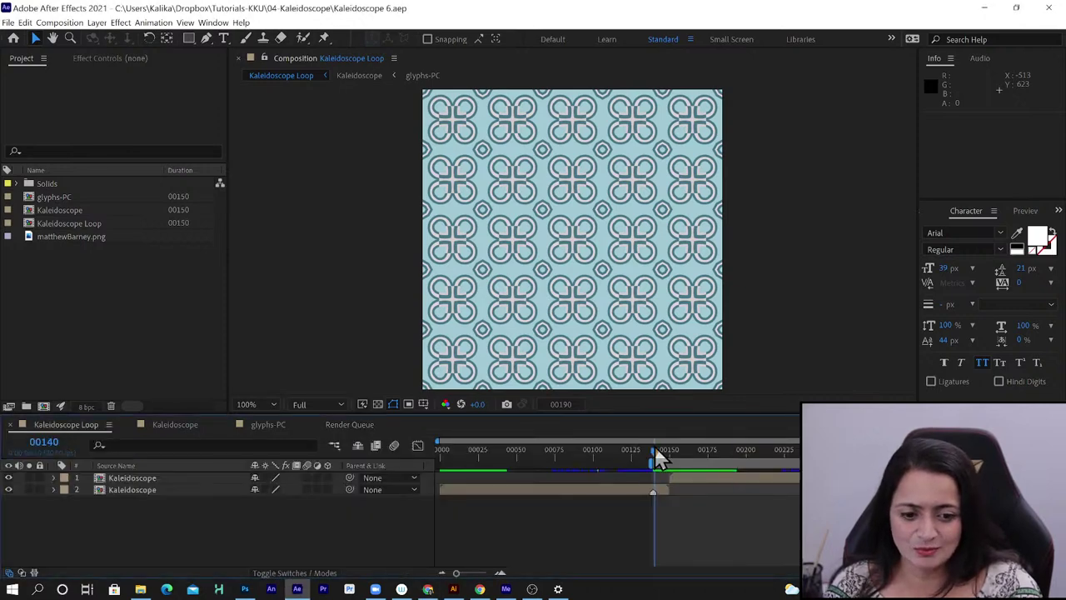
pyautogui.press('space')
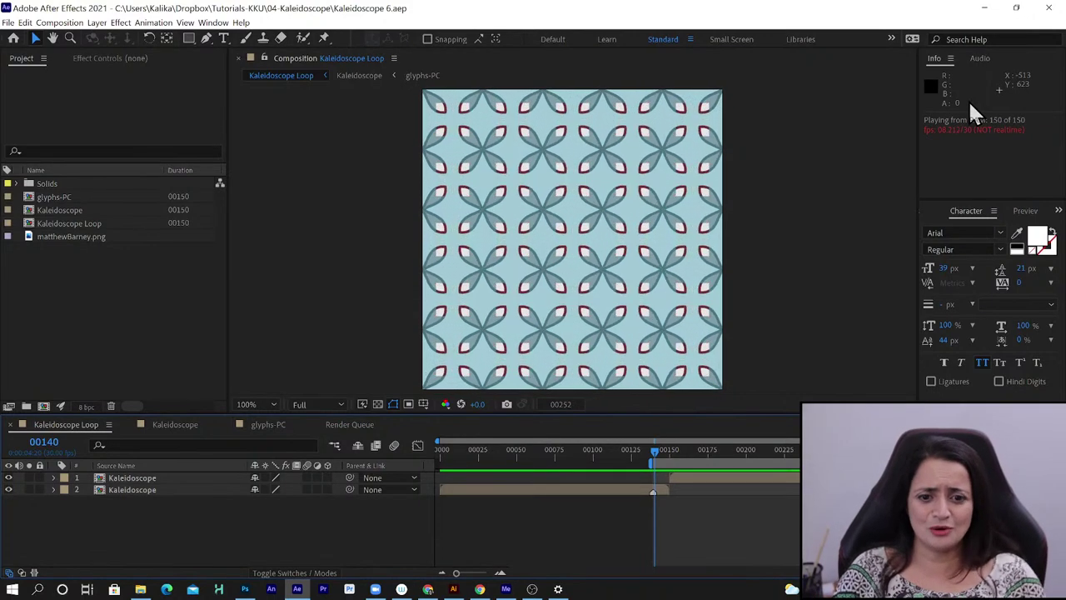
pyautogui.press('space')
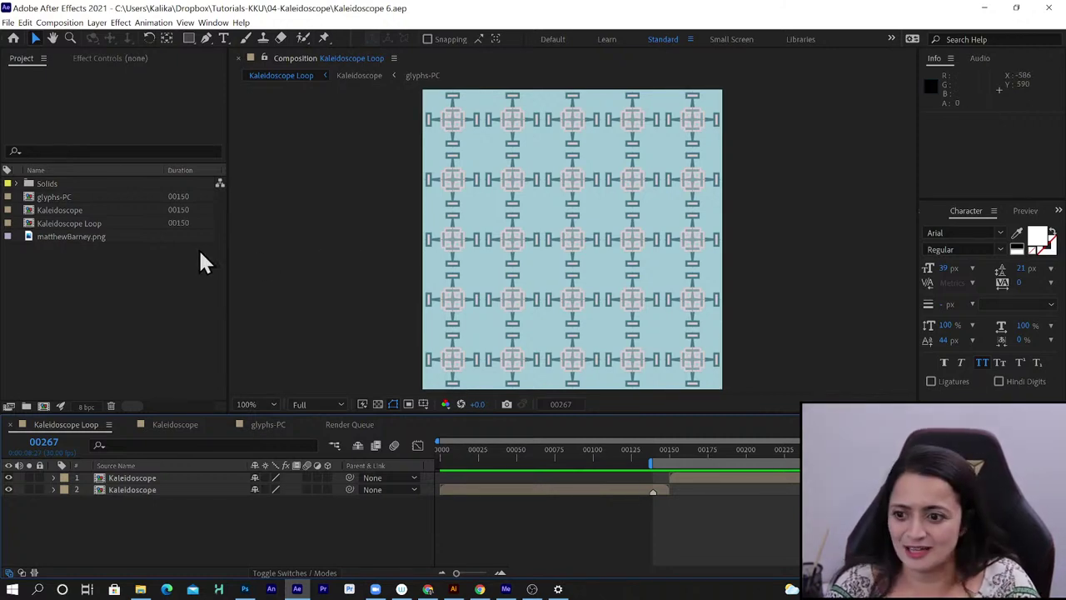
# View the matthewBarney.png reference footage on its own, close it and clear the selection
pyautogui.click(84, 237)
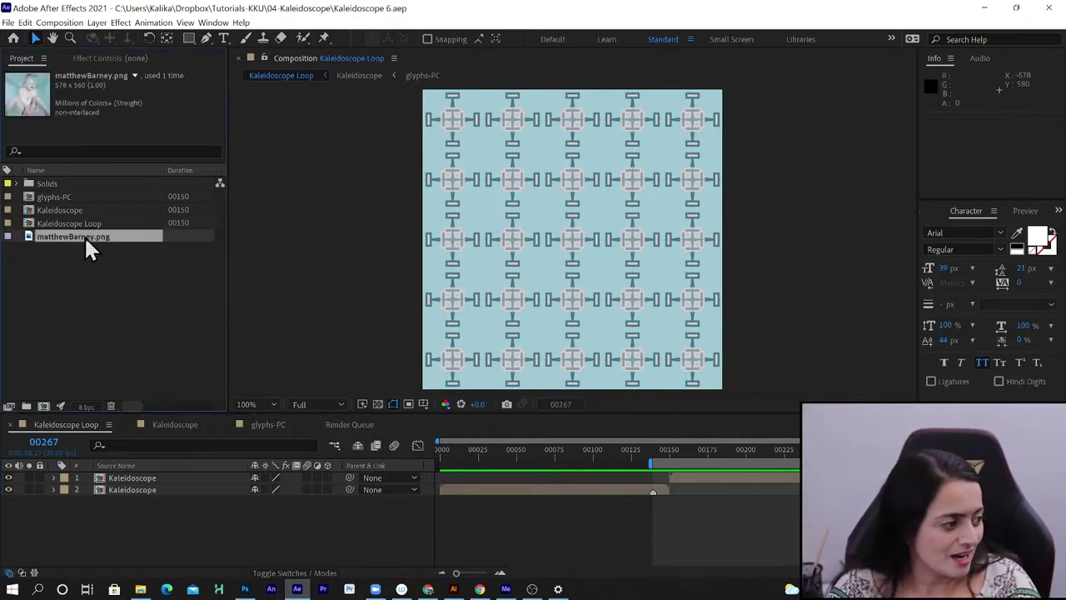
pyautogui.doubleClick(84, 236)
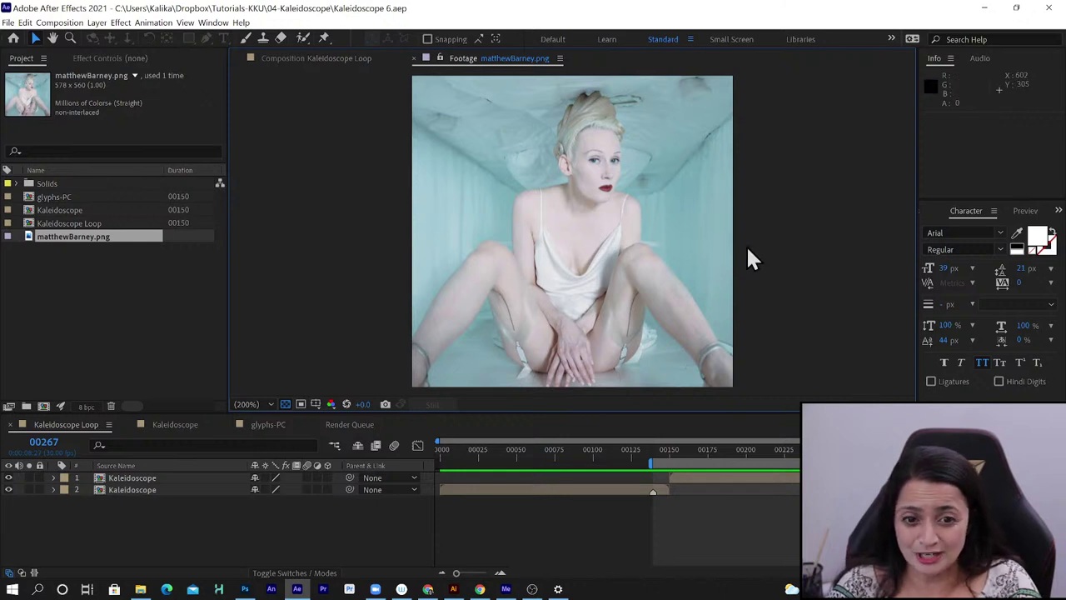
pyautogui.click(415, 60)
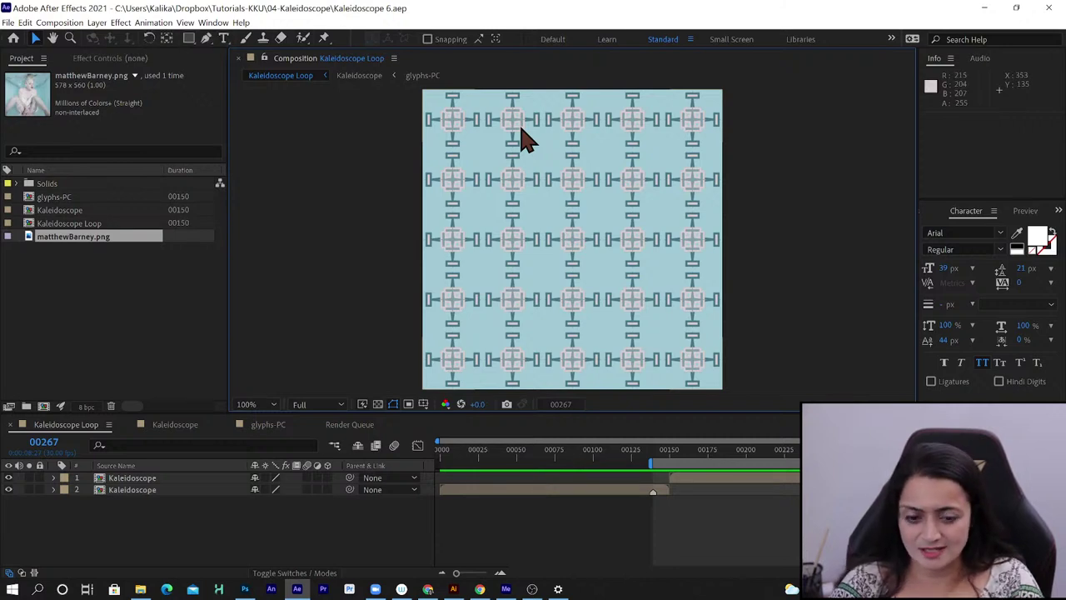
pyautogui.click(114, 305)
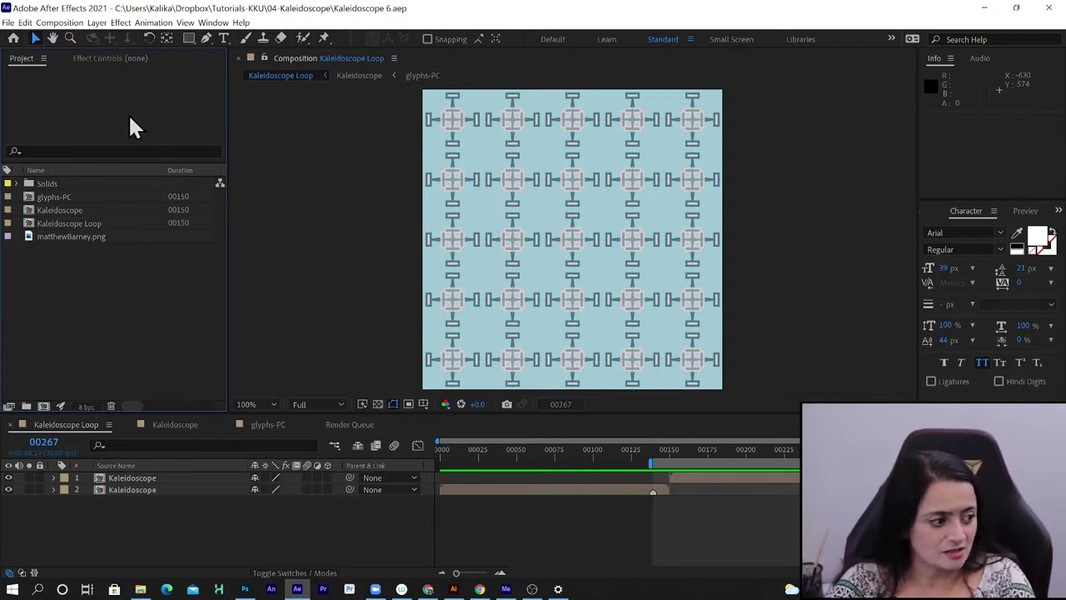
# Create a new composition from the HDTV 1080 24 preset with a 1080 px width and a 300-frame duration
pyautogui.click(49, 23)
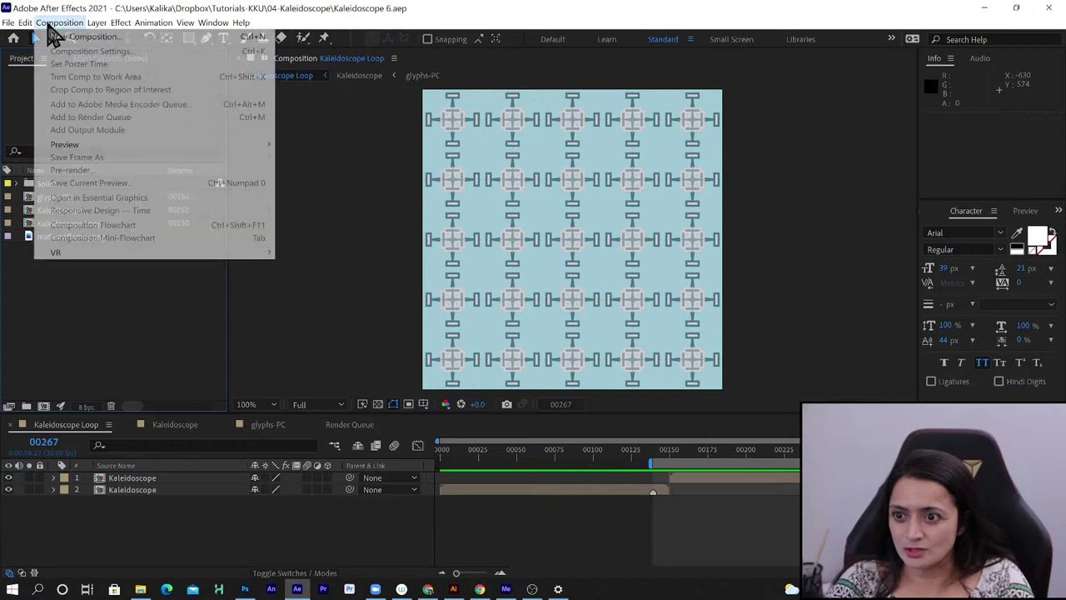
pyautogui.press('Escape')
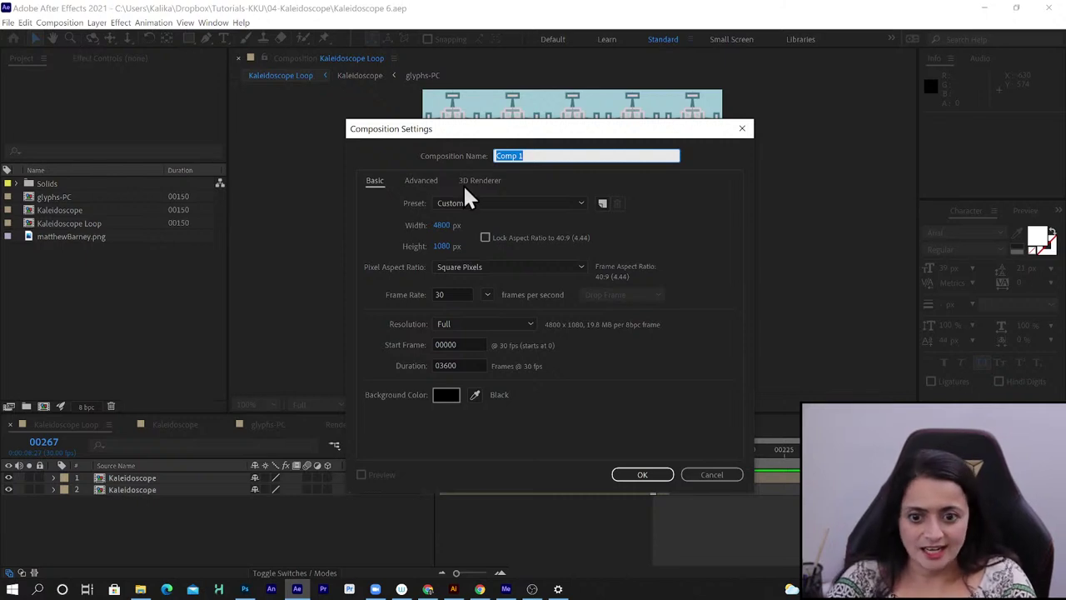
pyautogui.click(456, 204)
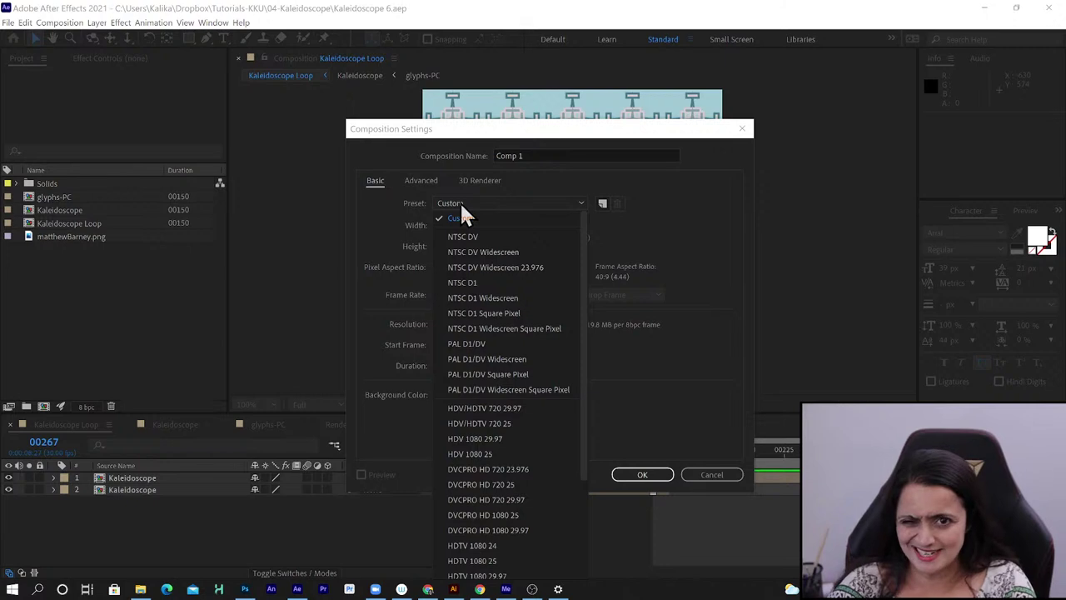
pyautogui.scroll(-3, 481, 266)
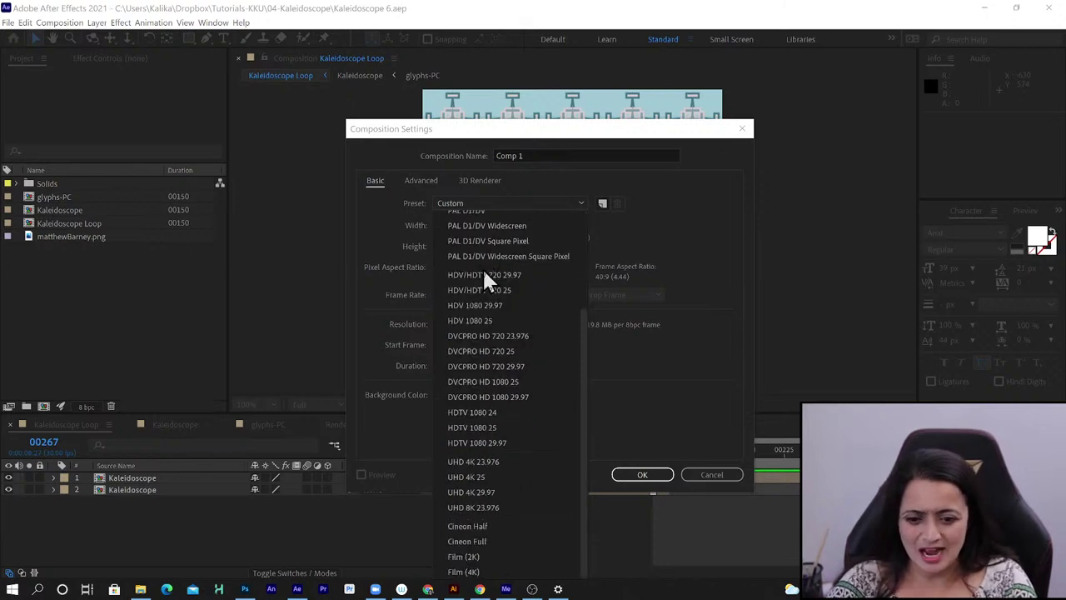
pyautogui.click(501, 413)
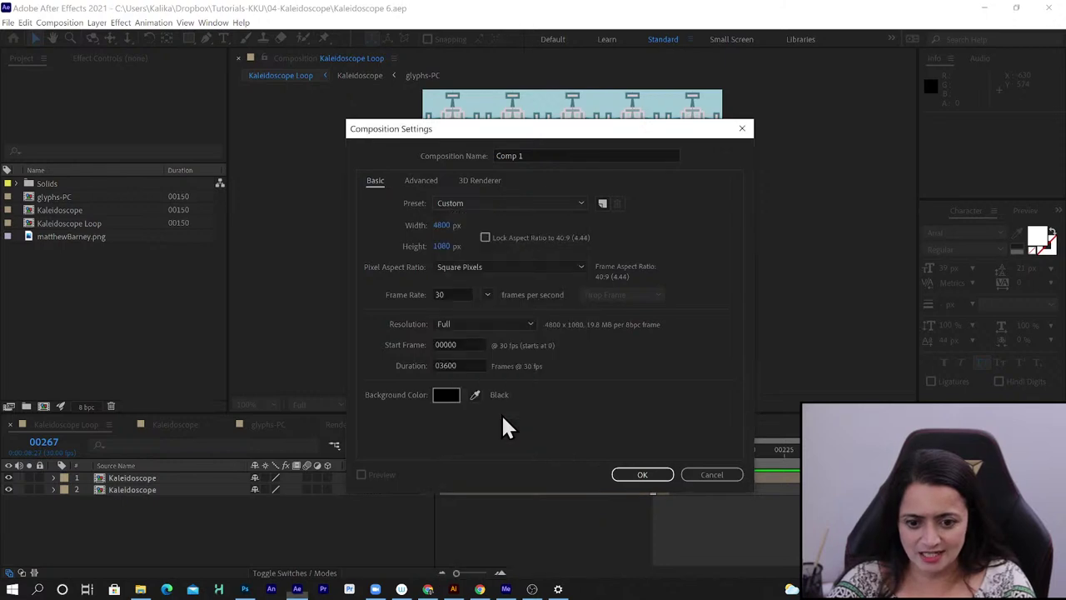
pyautogui.click(458, 364)
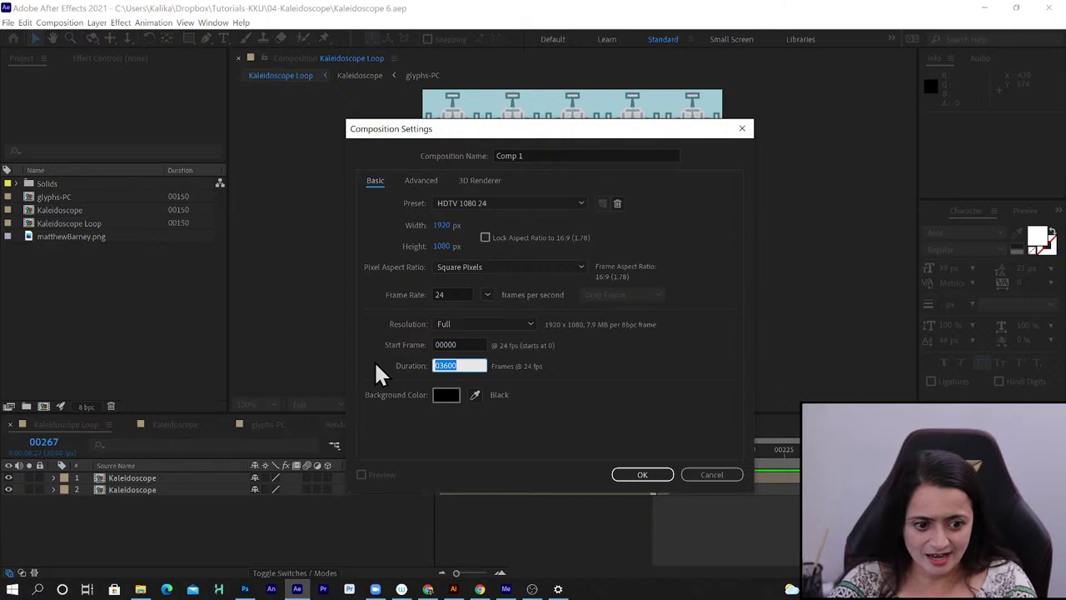
pyautogui.write('300')
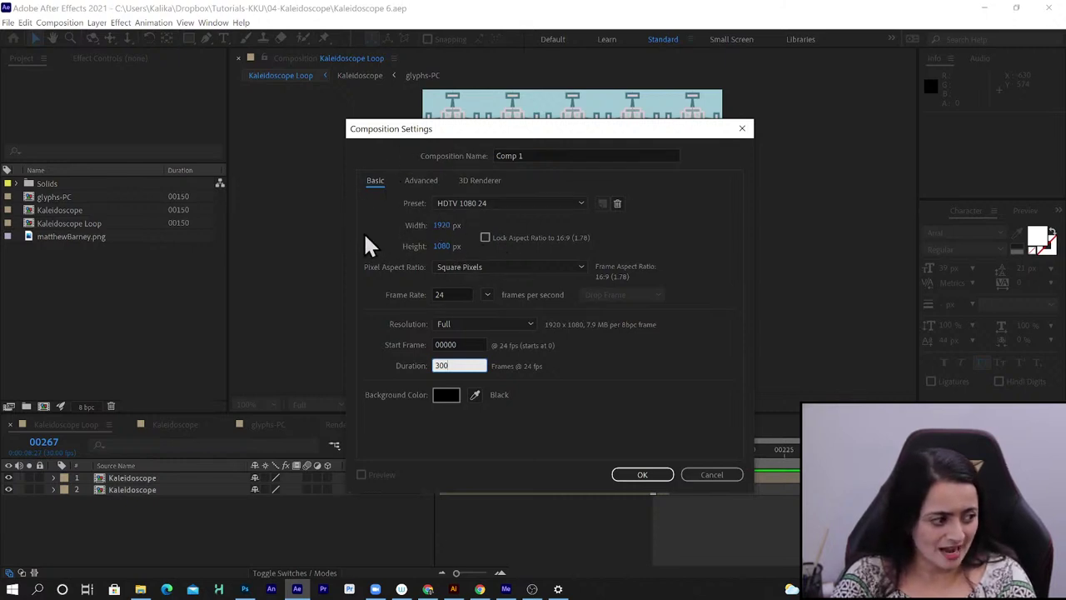
pyautogui.click(439, 225)
pyautogui.write('1080')
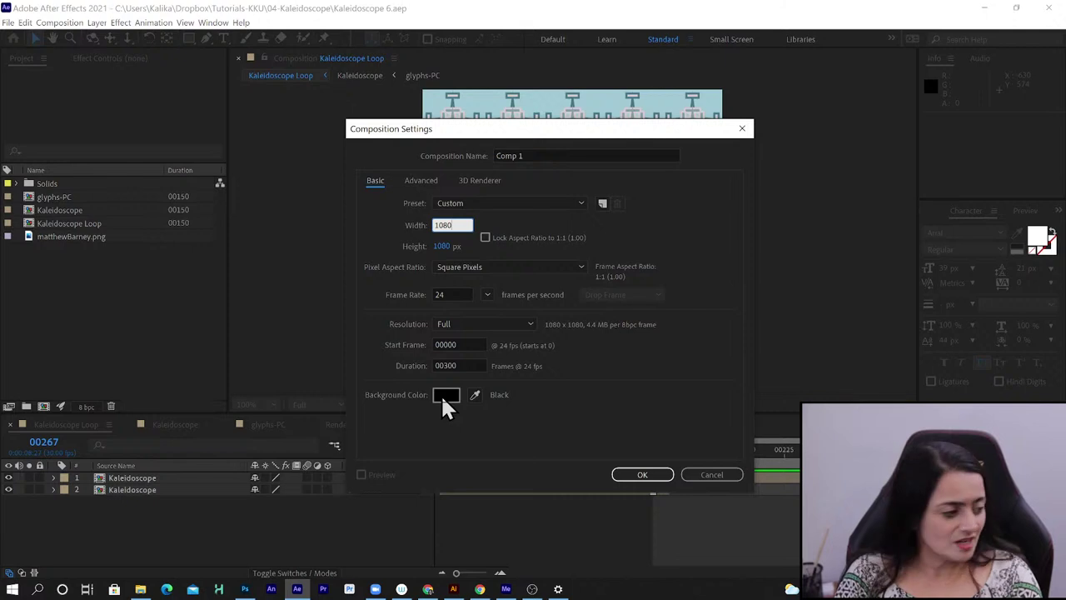
pyautogui.click(621, 473)
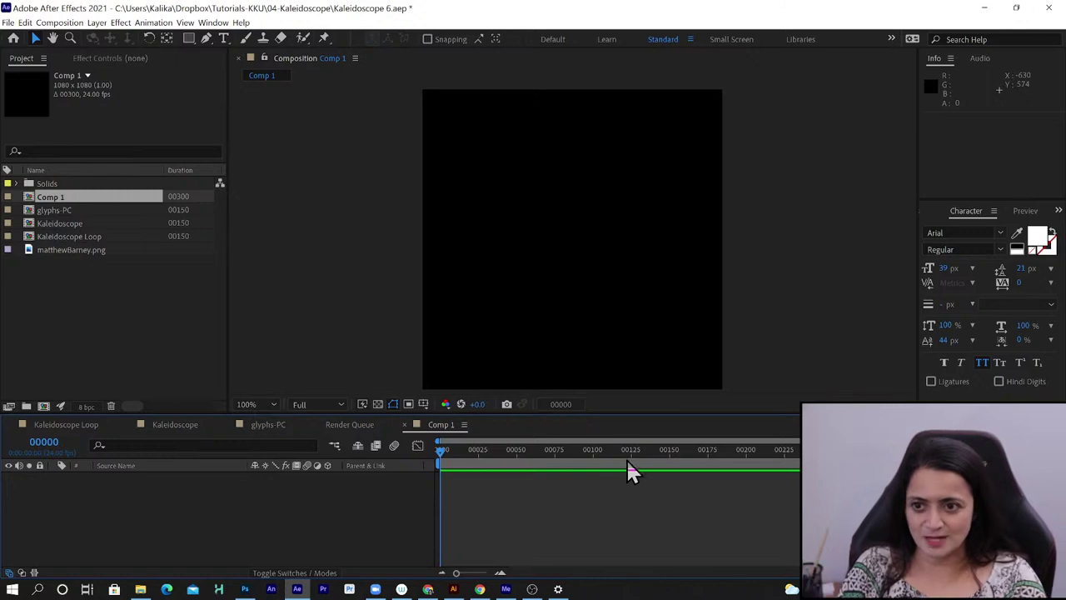
# Place matthewBarney.png in the upper-left area of Comp 1, at about position 338, 297
pyautogui.click(78, 249)
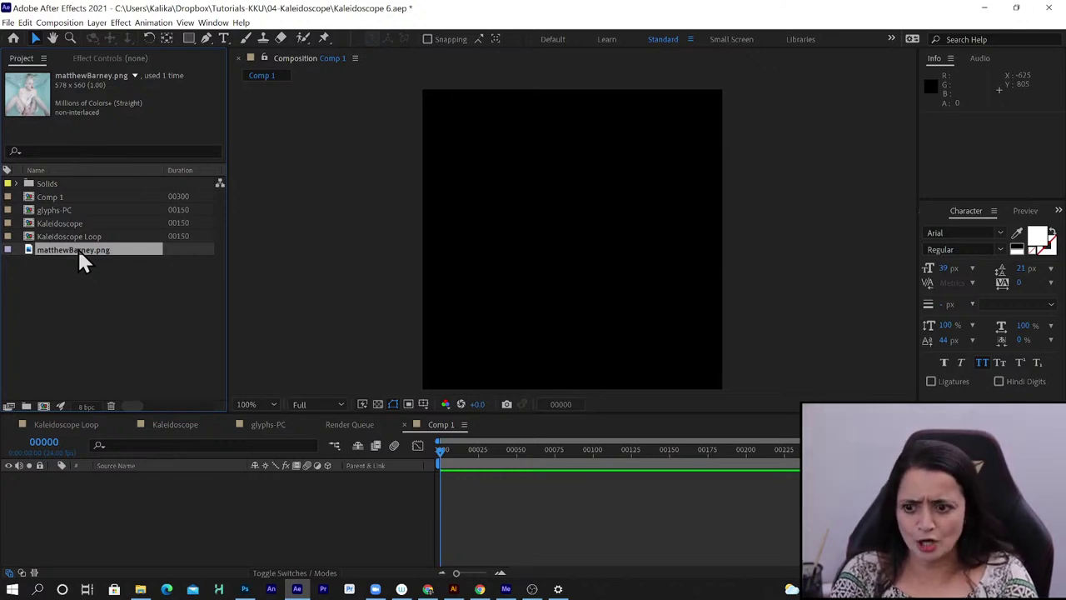
pyautogui.moveTo(80, 255); pyautogui.dragTo(535, 155)
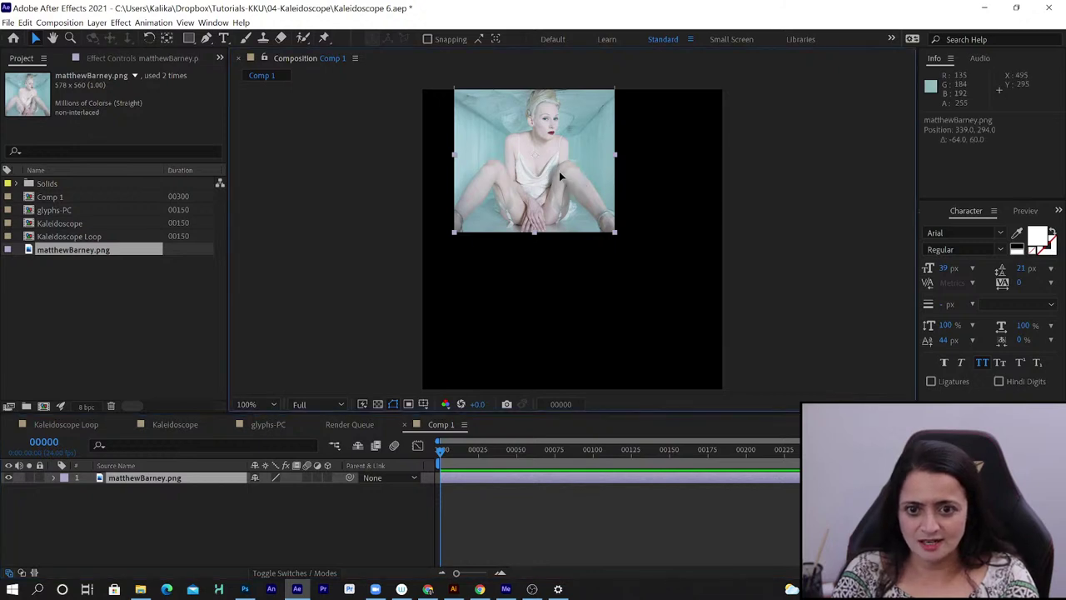
pyautogui.moveTo(559, 173); pyautogui.dragTo(541, 191)
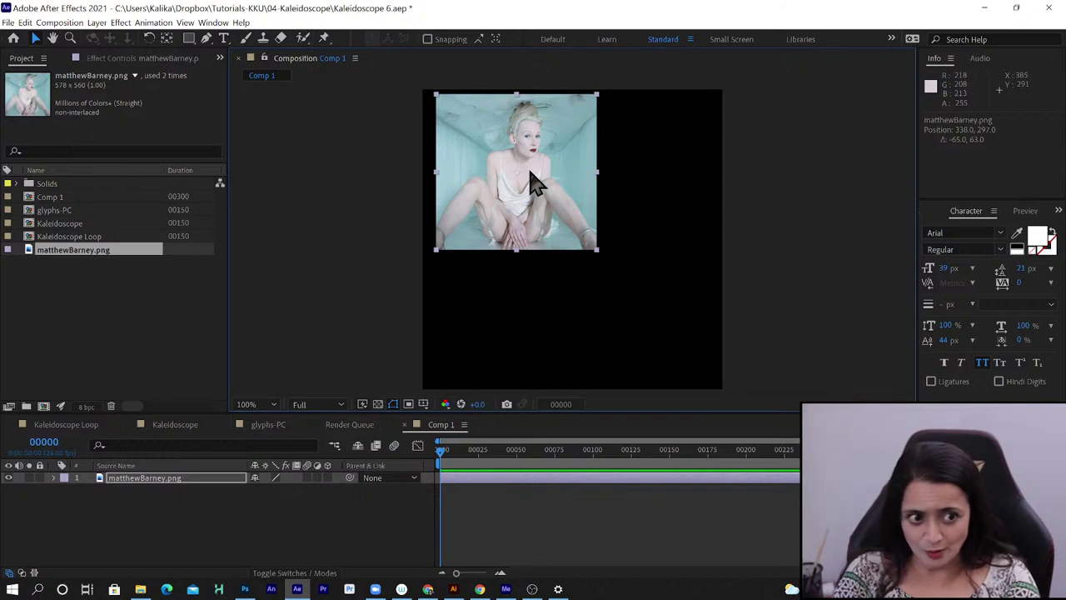
# Make the matthewBarney.png layer a guide layer and deselect it
pyautogui.rightClick(166, 478)
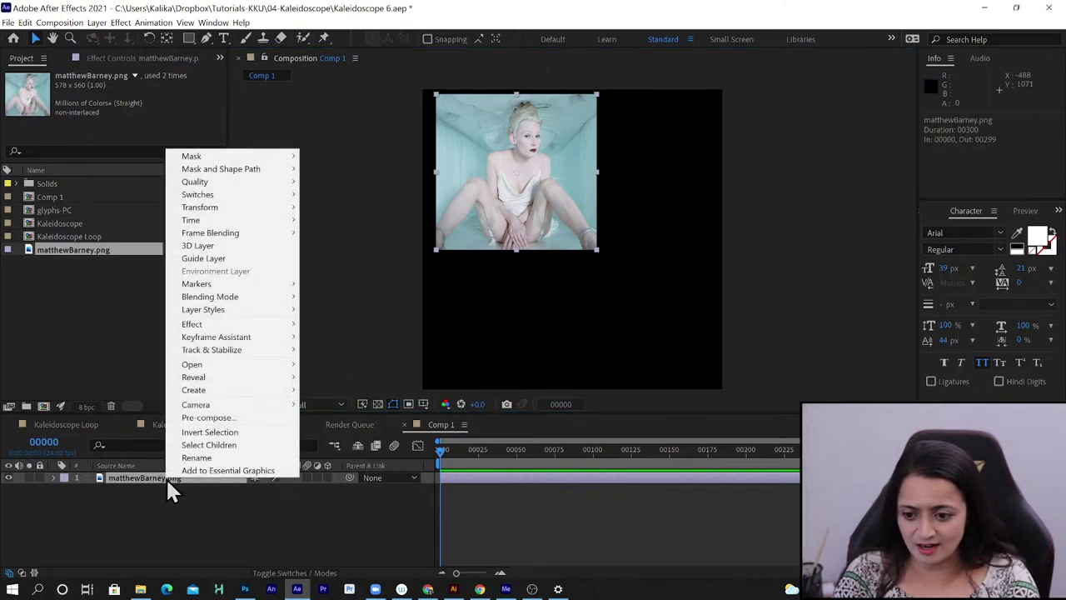
pyautogui.click(217, 262)
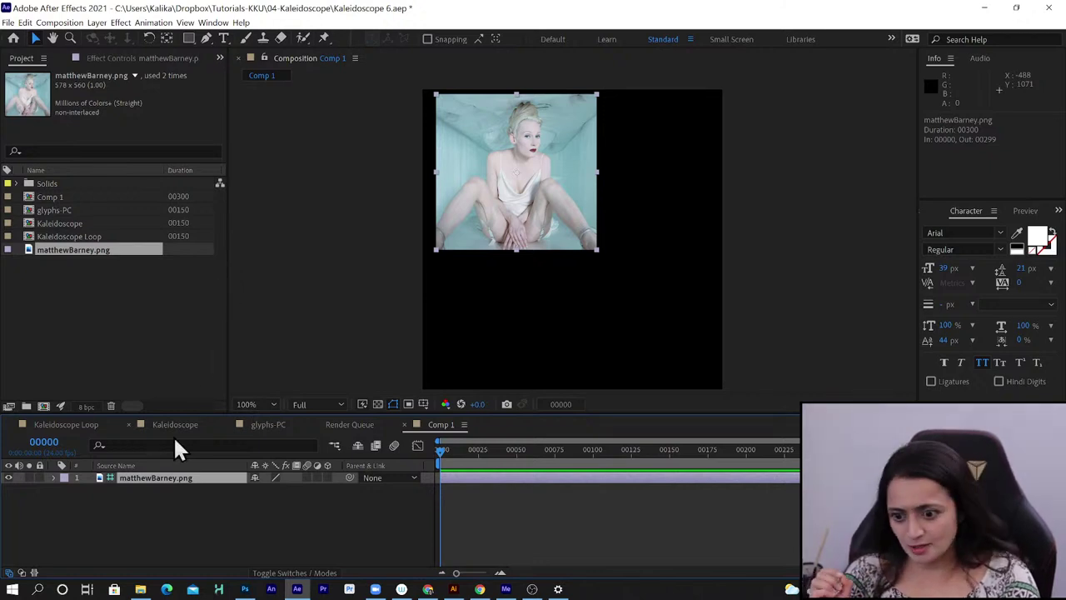
pyautogui.click(165, 520)
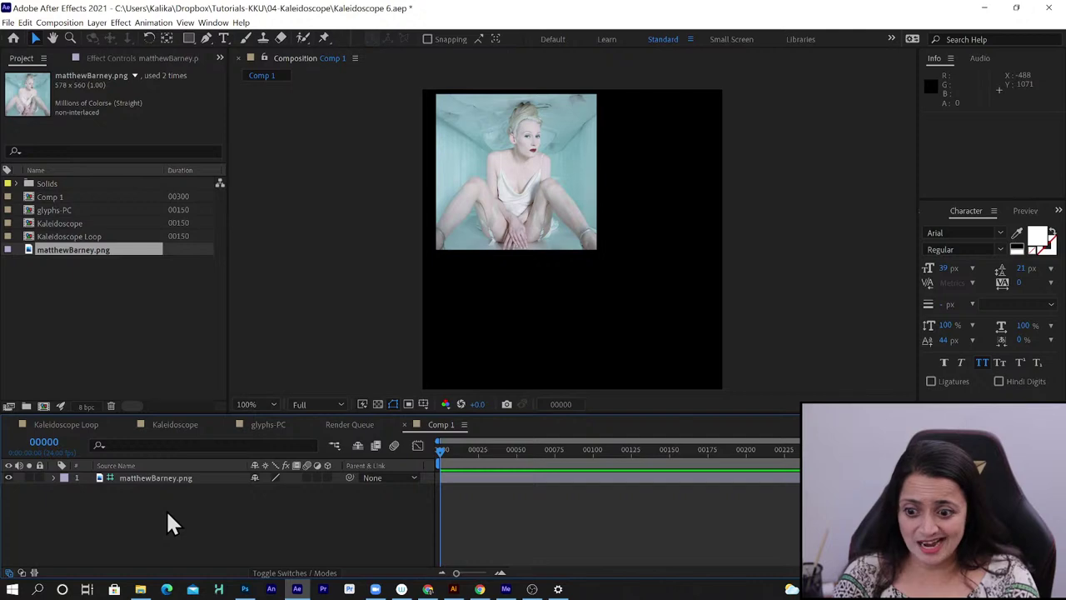
# Start a new solid layer and sample its cyan colour from the backdrop of the reference image
pyautogui.click(97, 23)
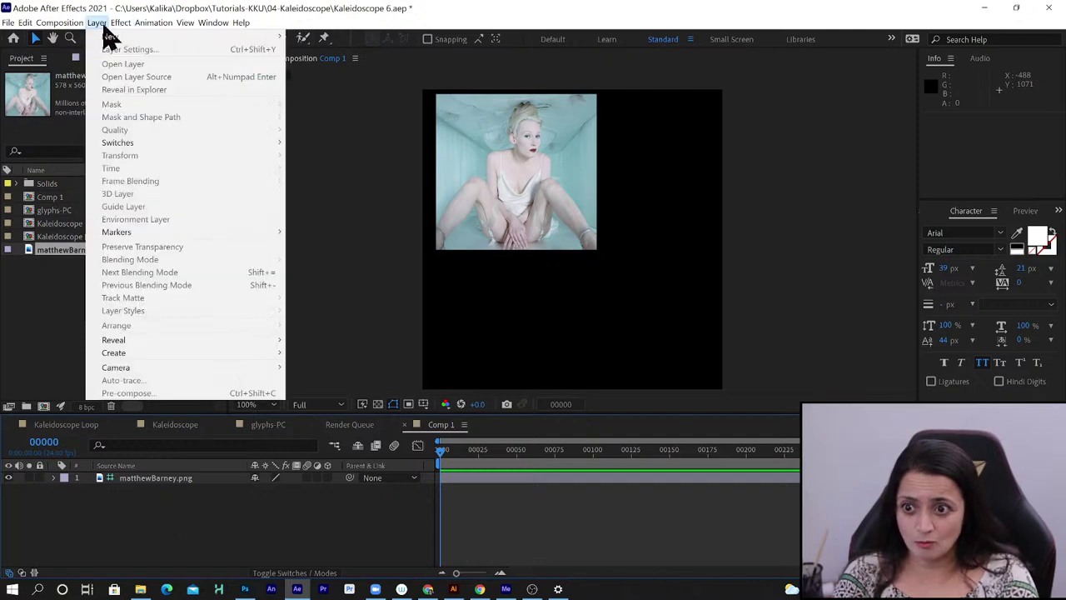
pyautogui.moveTo(107, 40)
pyautogui.click(325, 50)
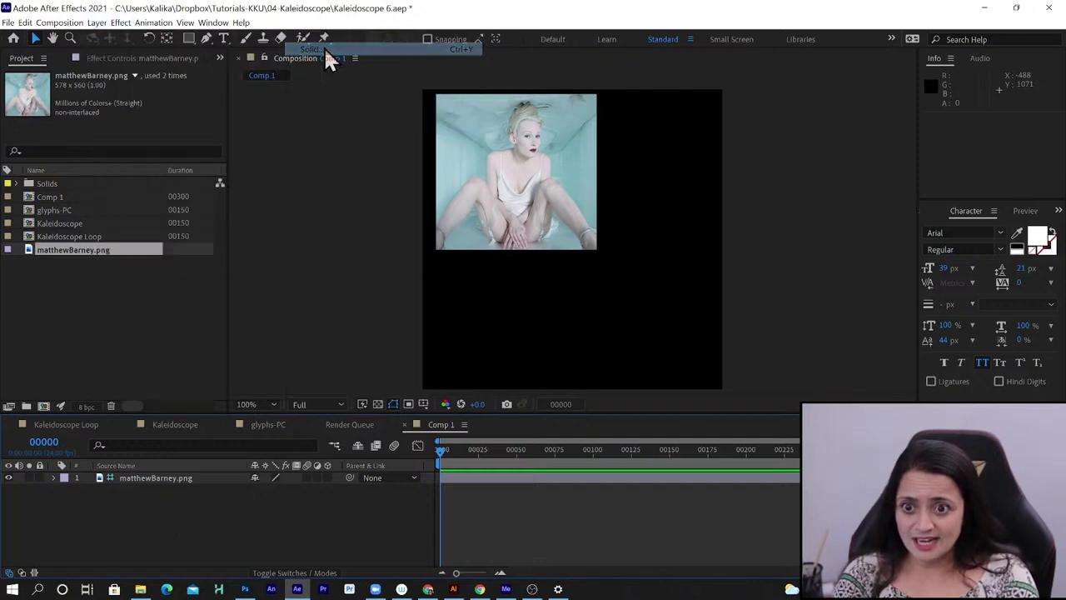
pyautogui.moveTo(398, 140); pyautogui.dragTo(676, 159)
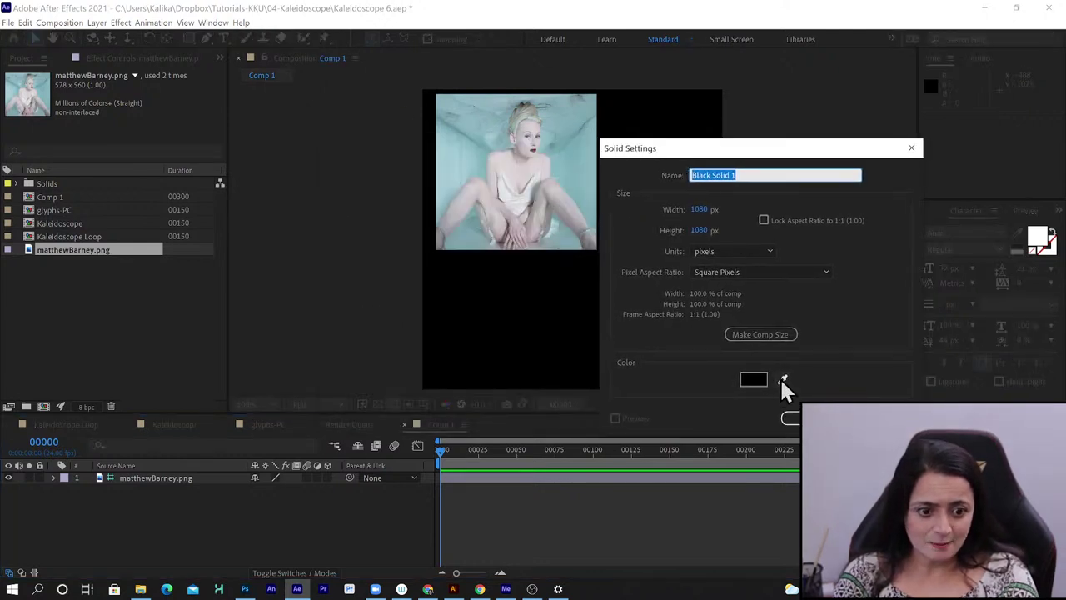
pyautogui.click(782, 379)
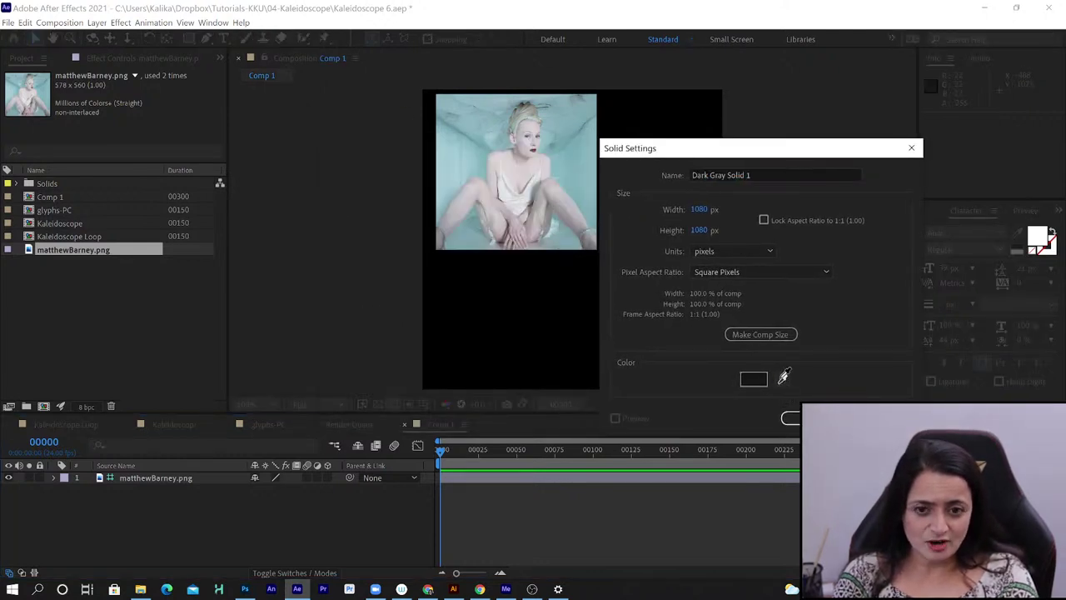
pyautogui.click(487, 148)
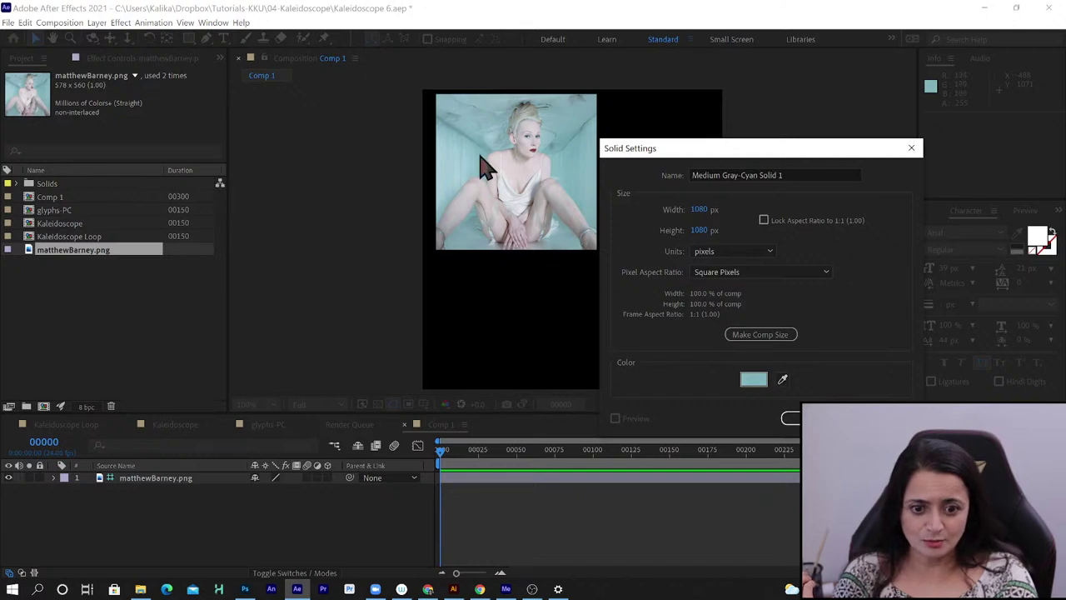
# Set the new solid's width and height to 200 px and create it
pyautogui.click(700, 209)
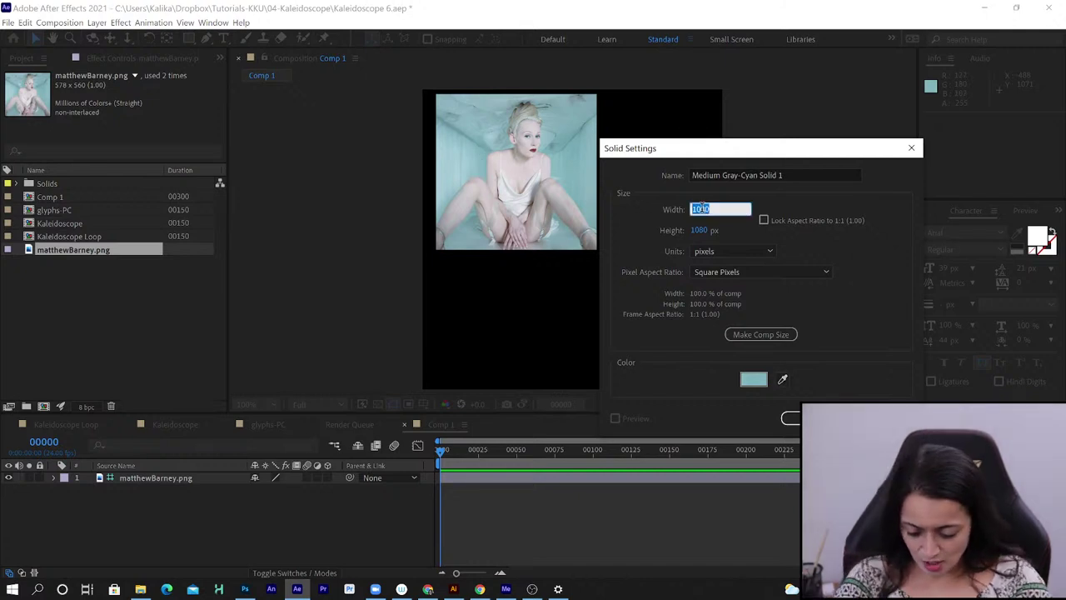
pyautogui.write('200')
pyautogui.press('Tab')
pyautogui.write('200')
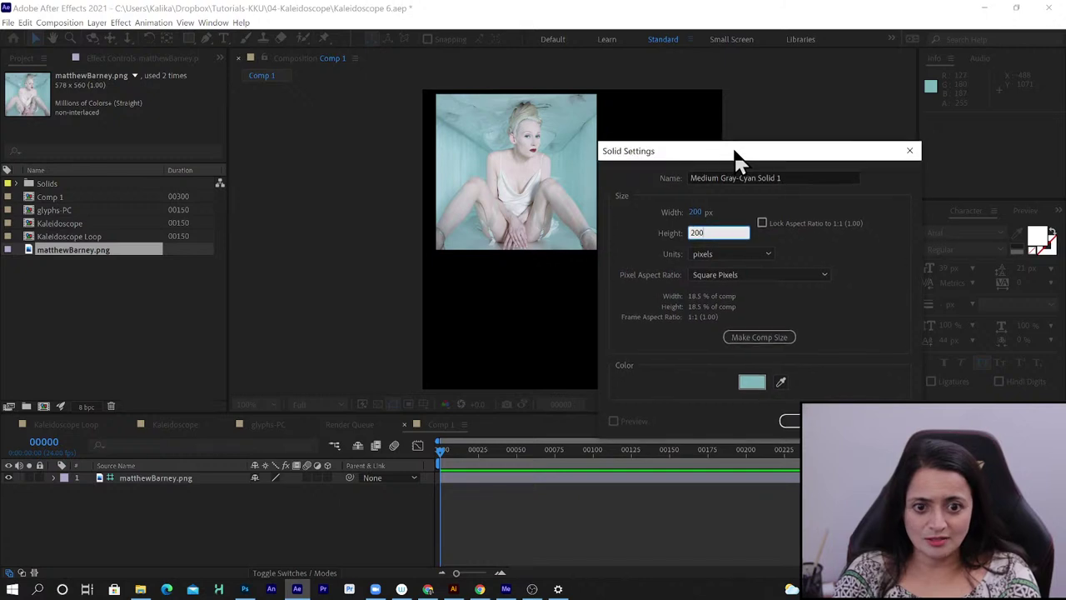
pyautogui.moveTo(740, 156); pyautogui.dragTo(747, 141)
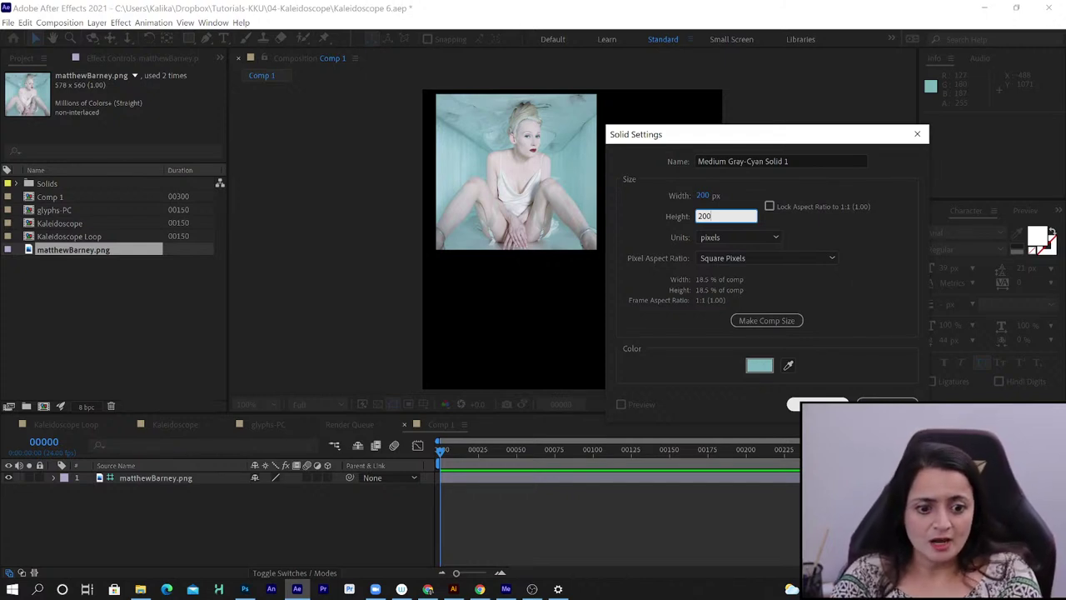
pyautogui.press('Return')
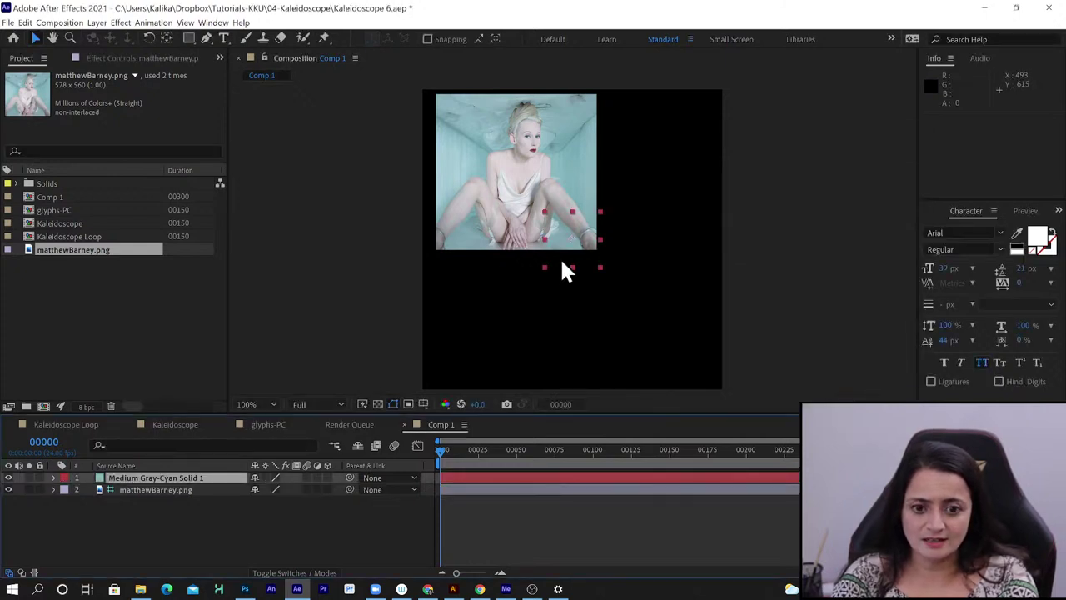
# Move the cyan solid below the reference image, to about position 151, 847, and set the preview resolution to Quarter
pyautogui.moveTo(566, 262); pyautogui.dragTo(456, 343)
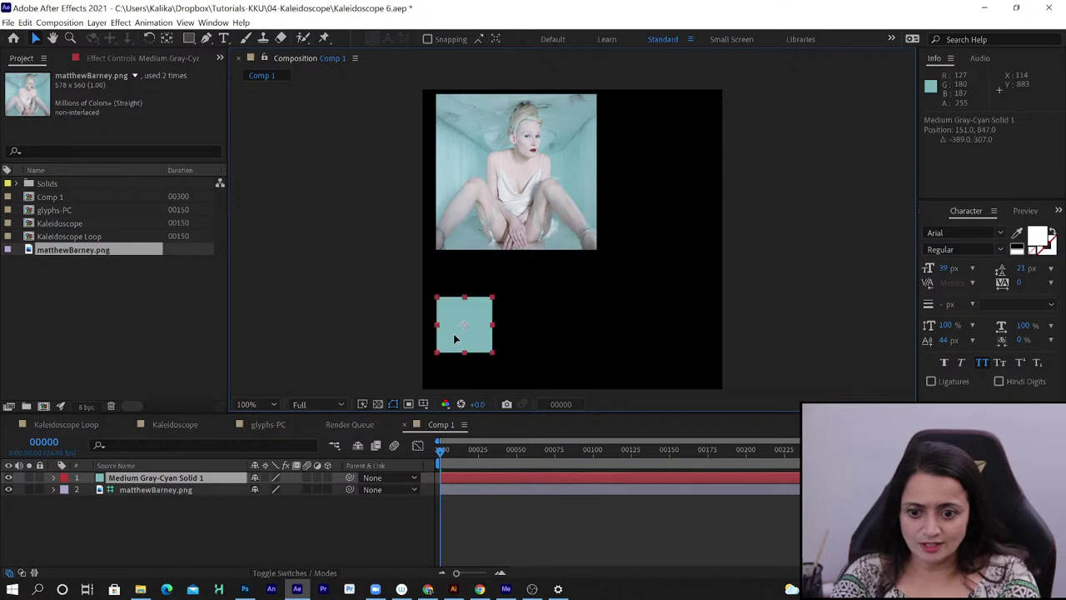
pyautogui.click(310, 403)
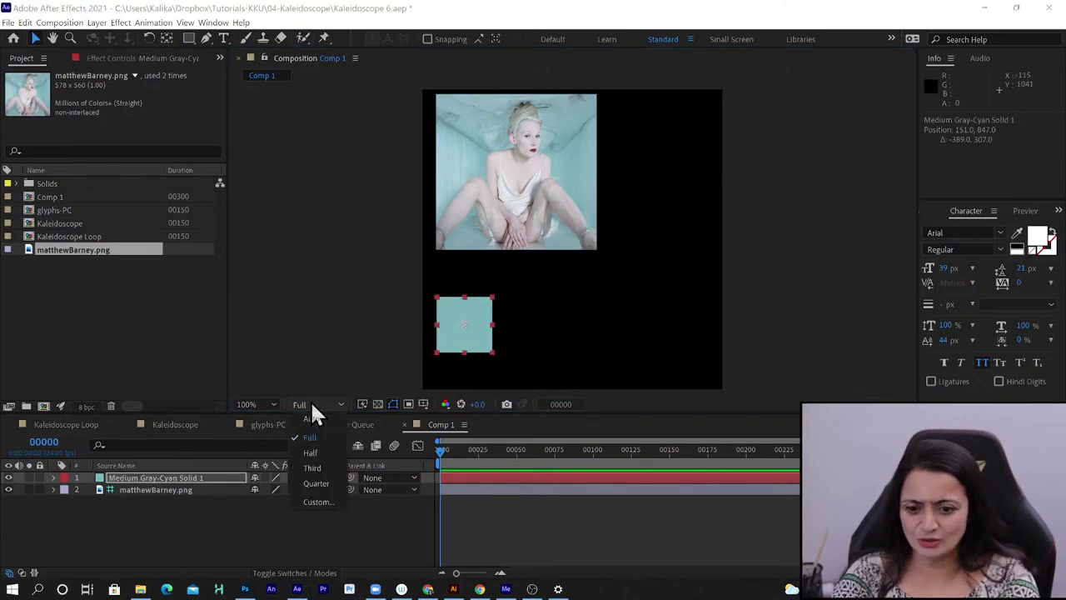
pyautogui.click(316, 483)
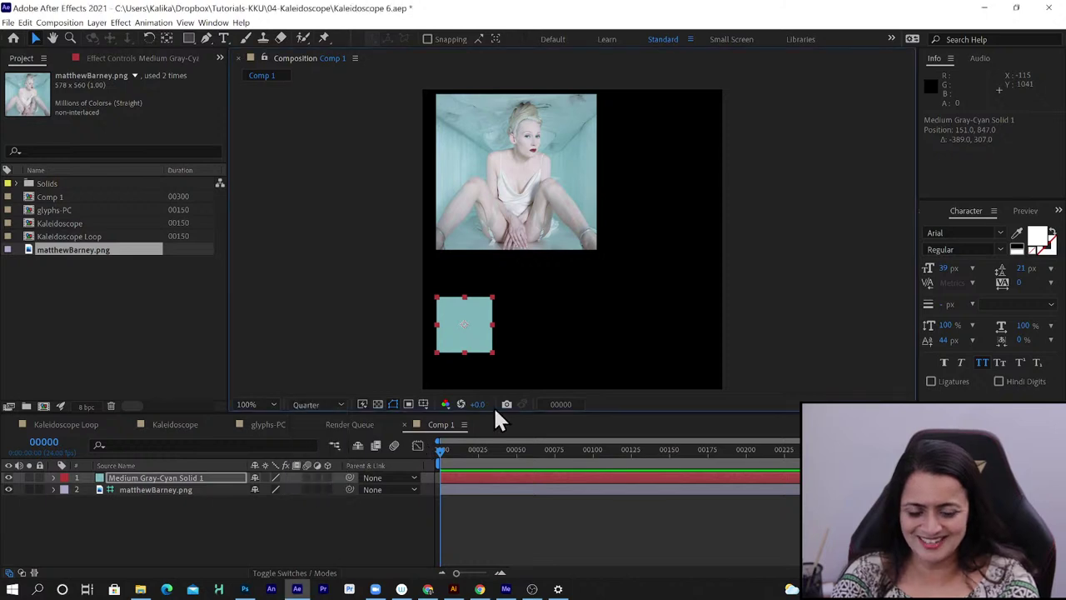
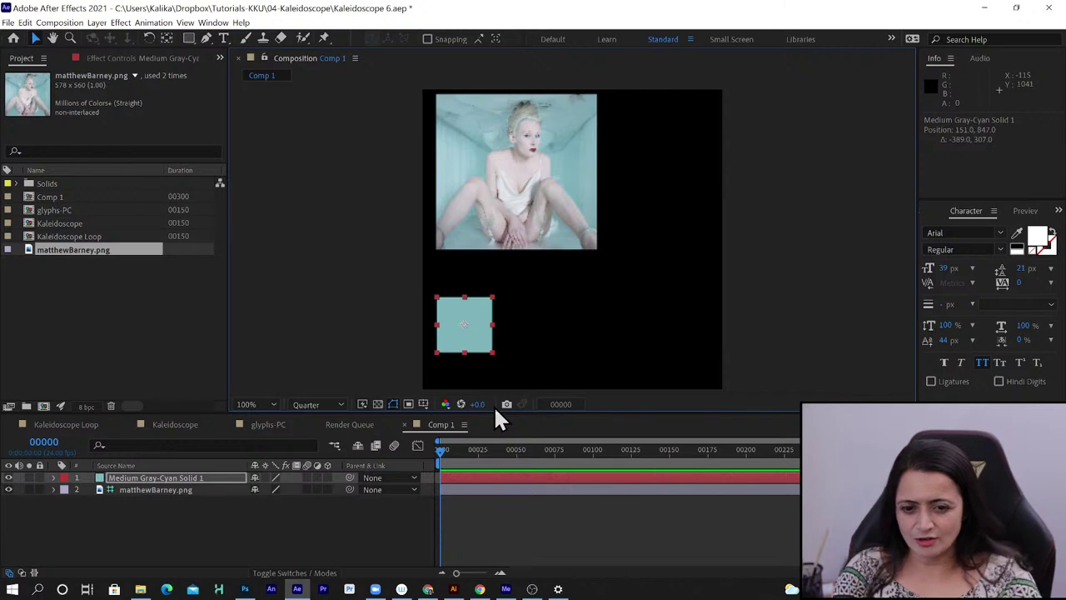
pyautogui.click(333, 404)
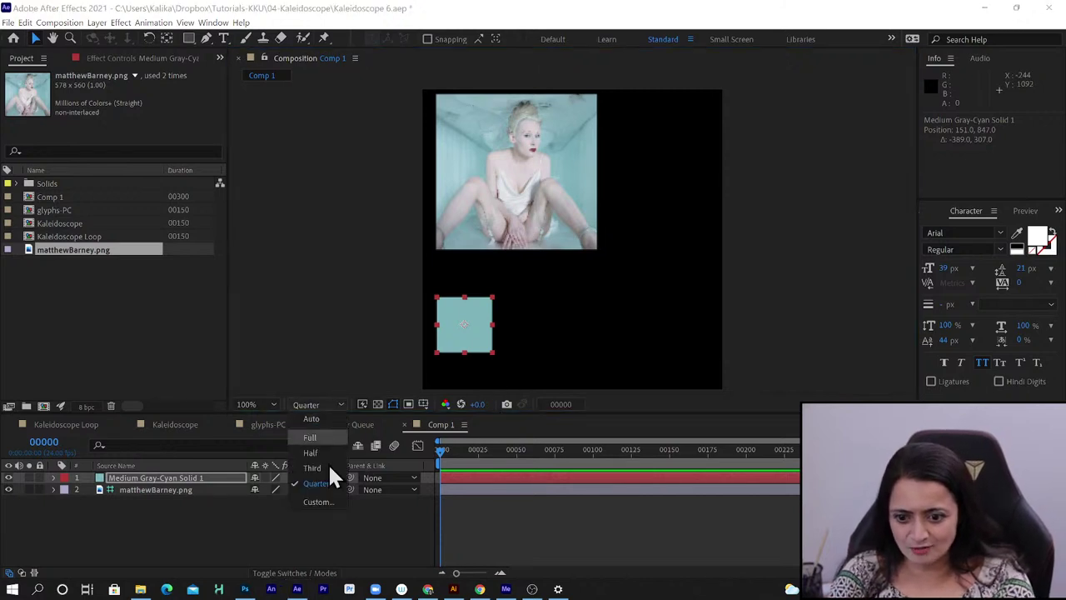
pyautogui.click(464, 354)
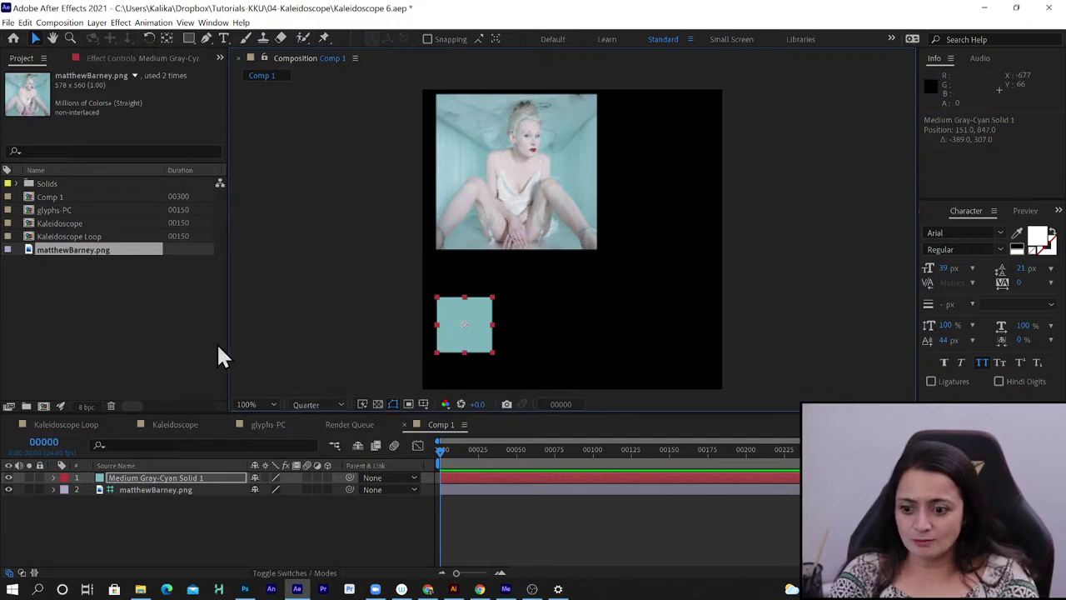
# Duplicate the cyan solid and move the copy sideways to about position 314, 845, partly overlapping the original
pyautogui.click(25, 23)
pyautogui.click(75, 168)
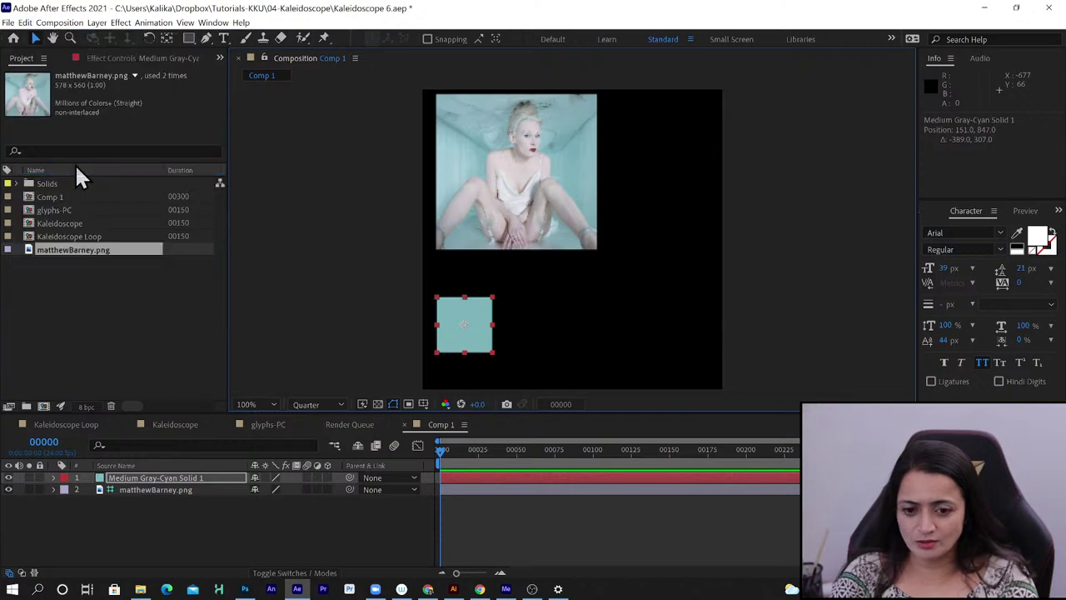
pyautogui.moveTo(476, 347); pyautogui.dragTo(522, 346)
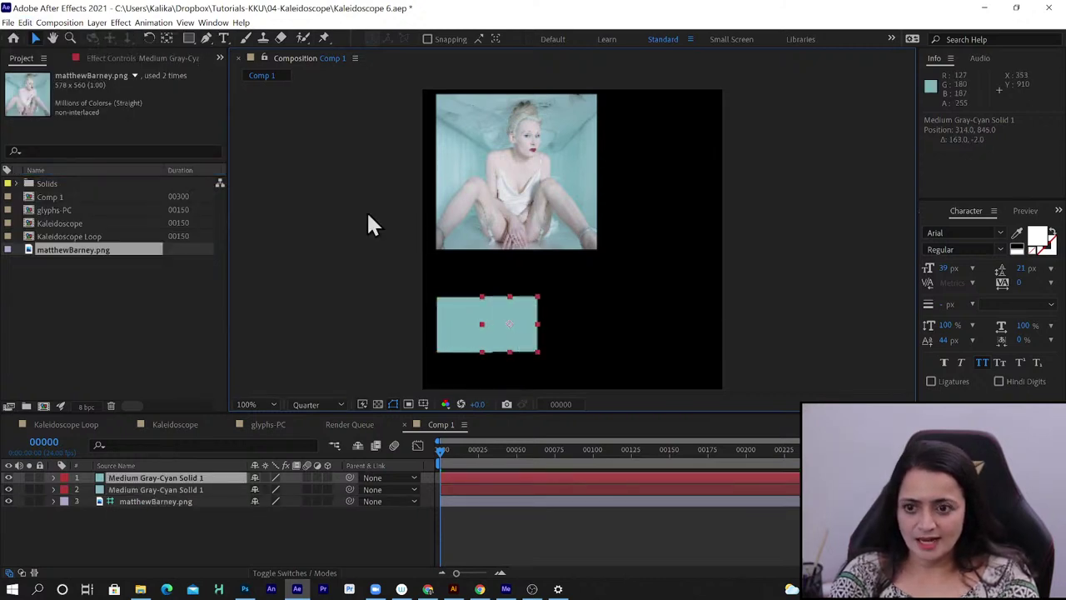
# Recolour the duplicated solid with a pale skin tone sampled from the figure's leg in the reference image
pyautogui.click(97, 23)
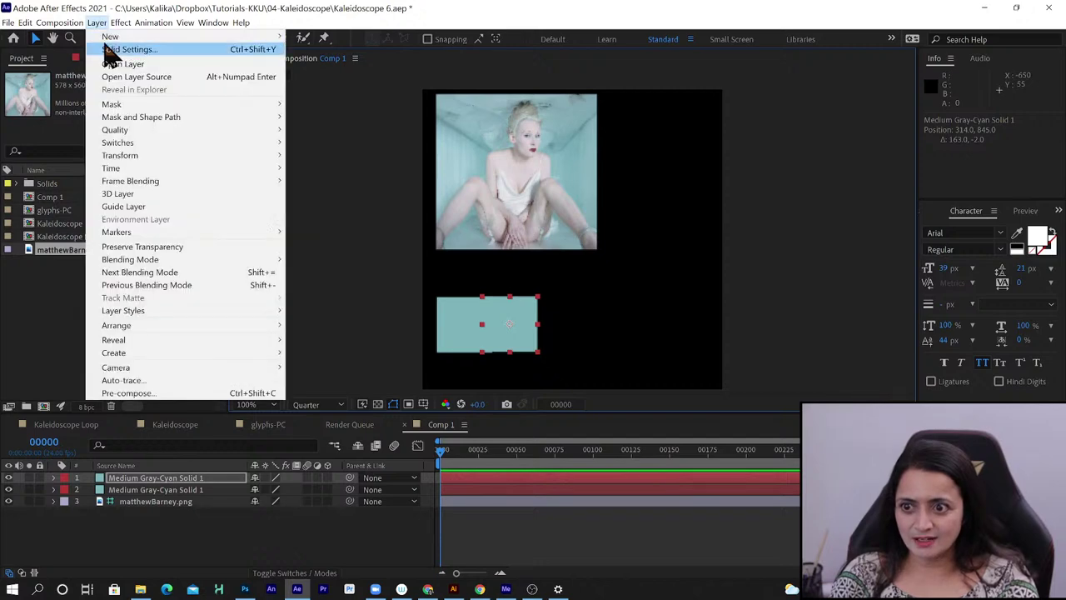
pyautogui.click(125, 49)
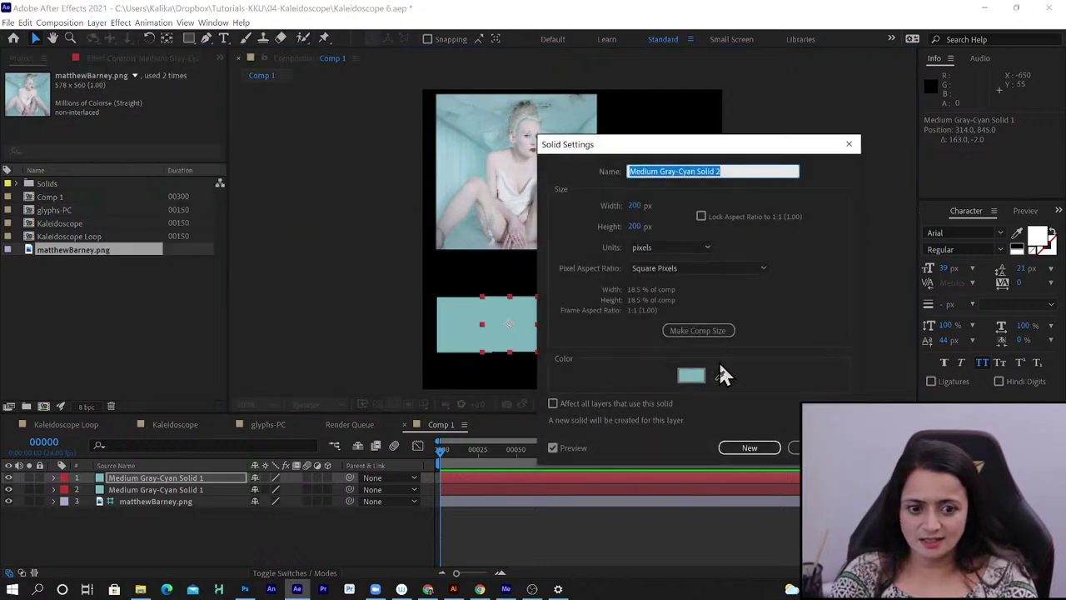
pyautogui.click(720, 375)
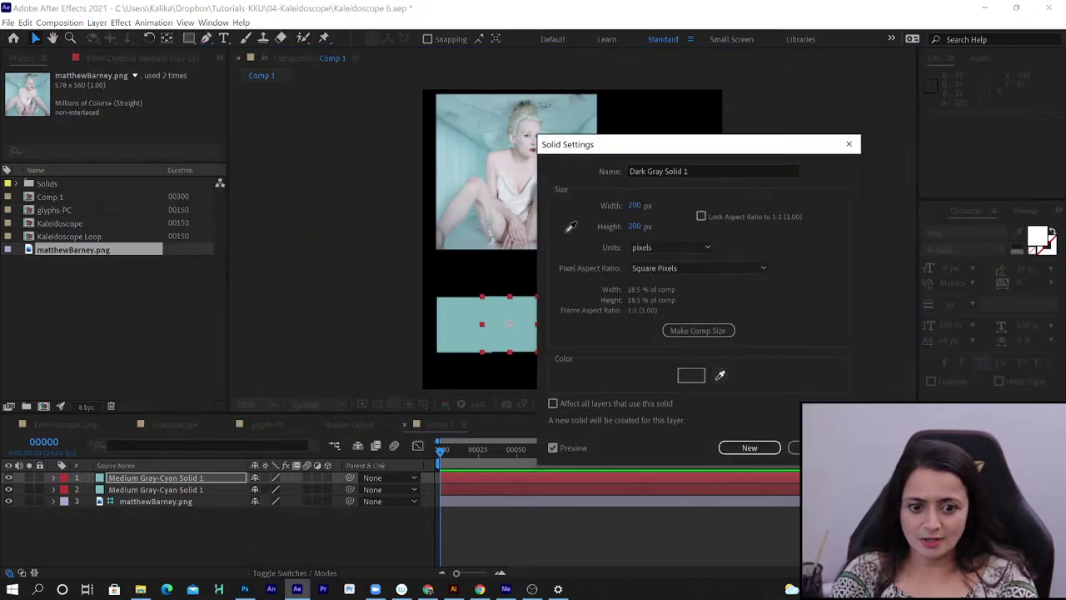
pyautogui.click(468, 200)
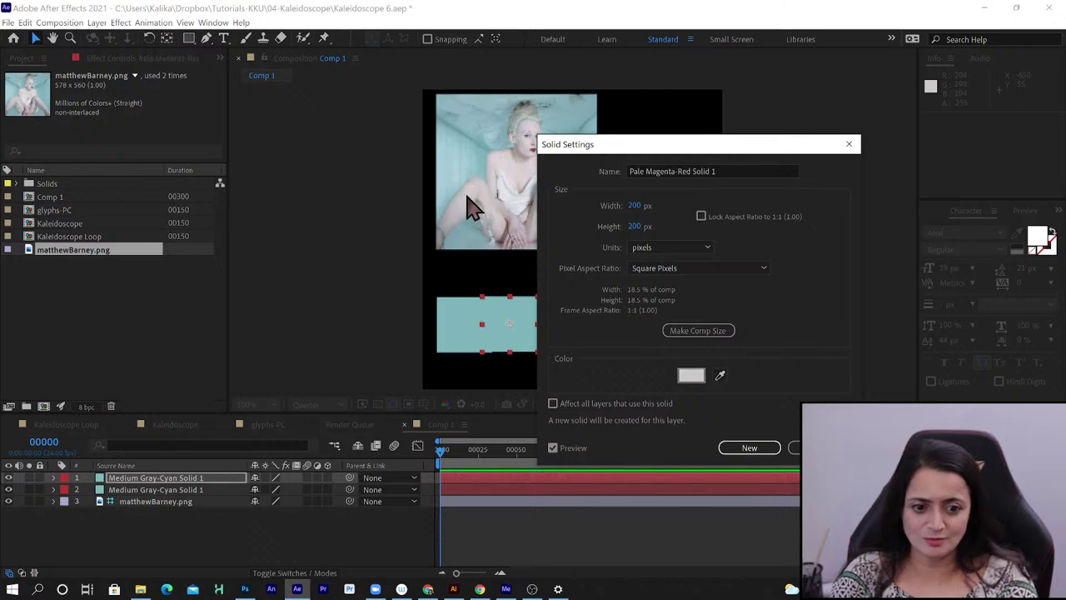
pyautogui.click(756, 450)
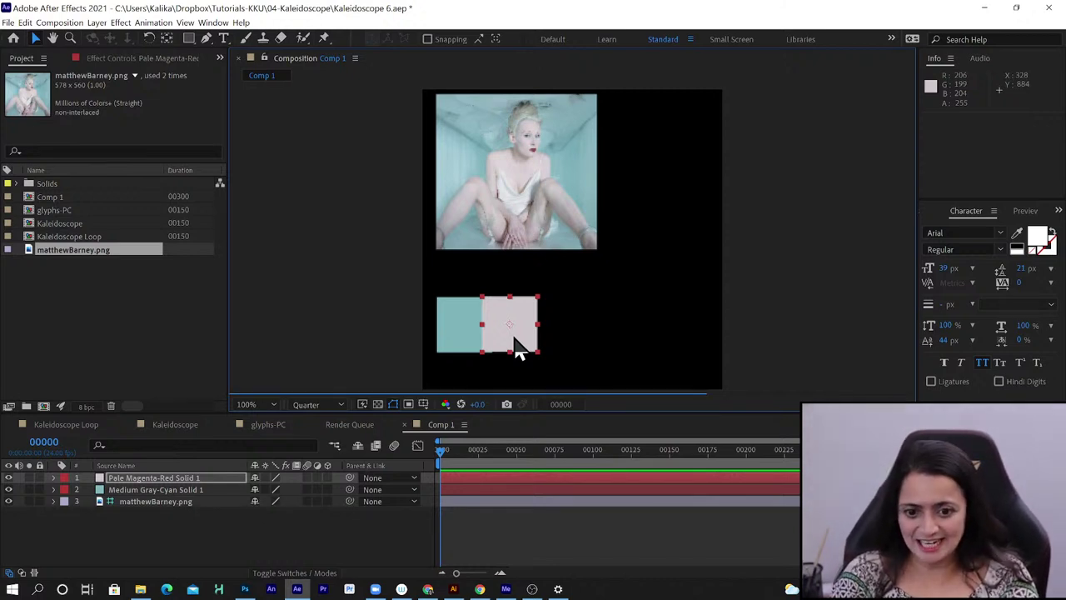
# Duplicate the pale skin-tone solid and move the copy to about position 453, 834
pyautogui.hotkey('ctrl', 'd')
pyautogui.moveTo(514, 349); pyautogui.dragTo(540, 313)
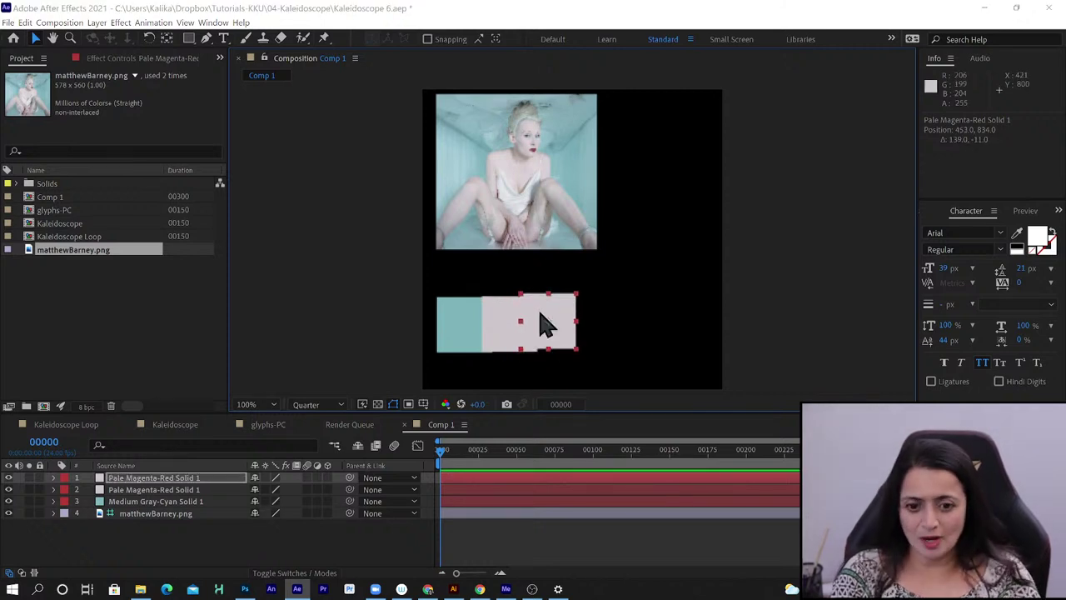
pyautogui.hotkey('ctrl', 'shift', 'y')
pyautogui.click(719, 375)
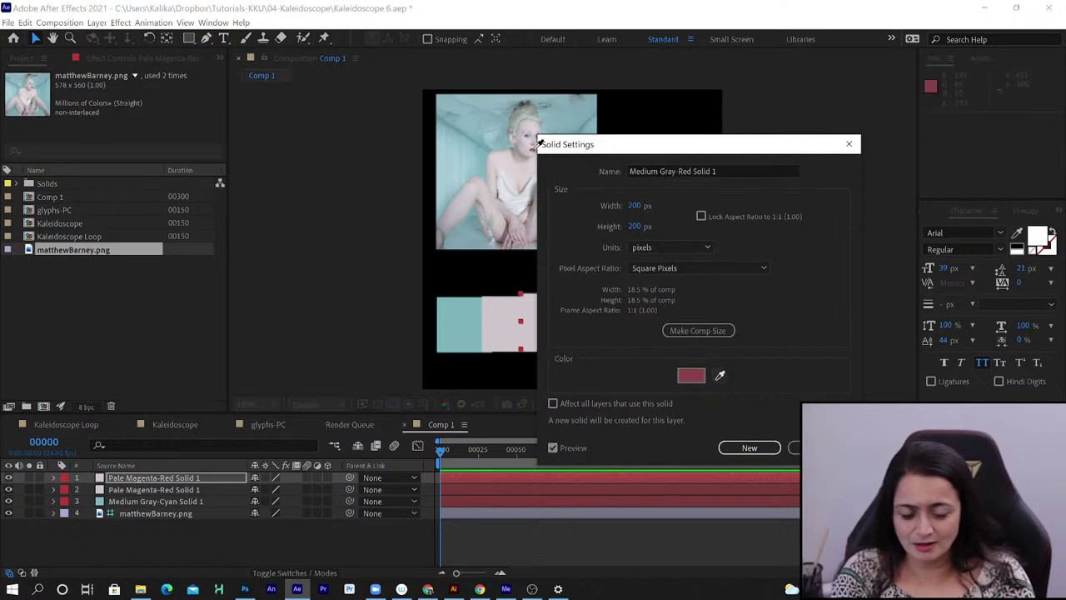
pyautogui.click(538, 147)
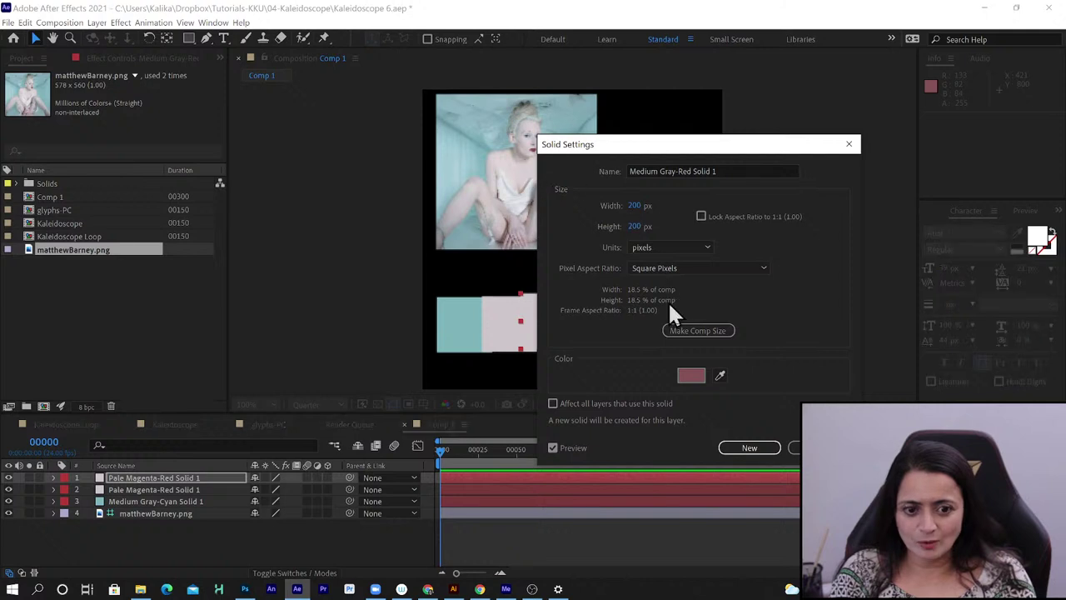
pyautogui.press('Return')
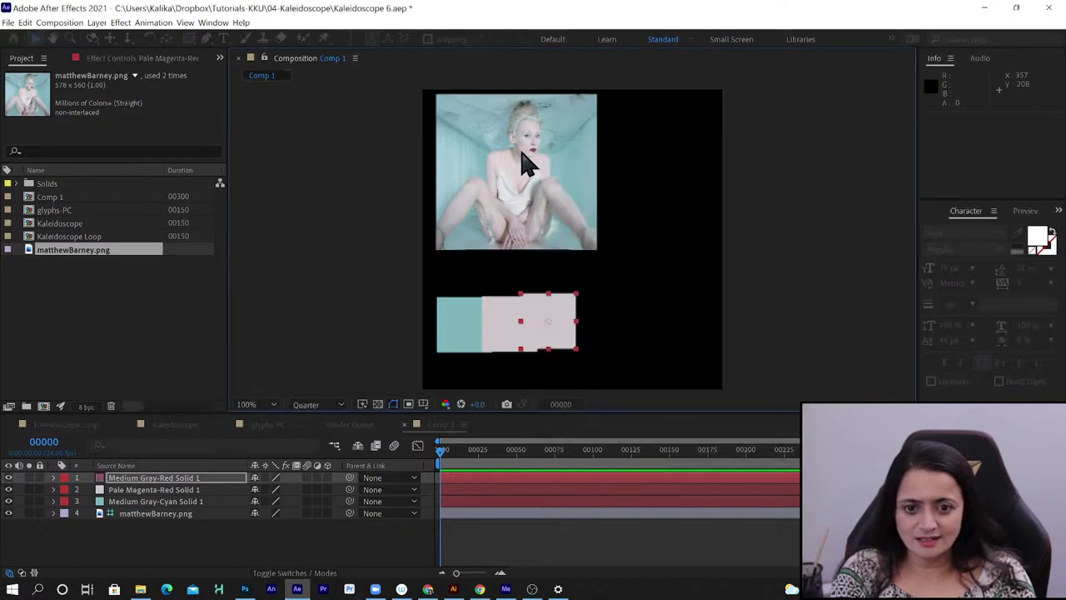
# Set a region of interest of about 92 by 96 px around the face in the reference image and the preview resolution to Full
pyautogui.scroll(1, 534, 153)
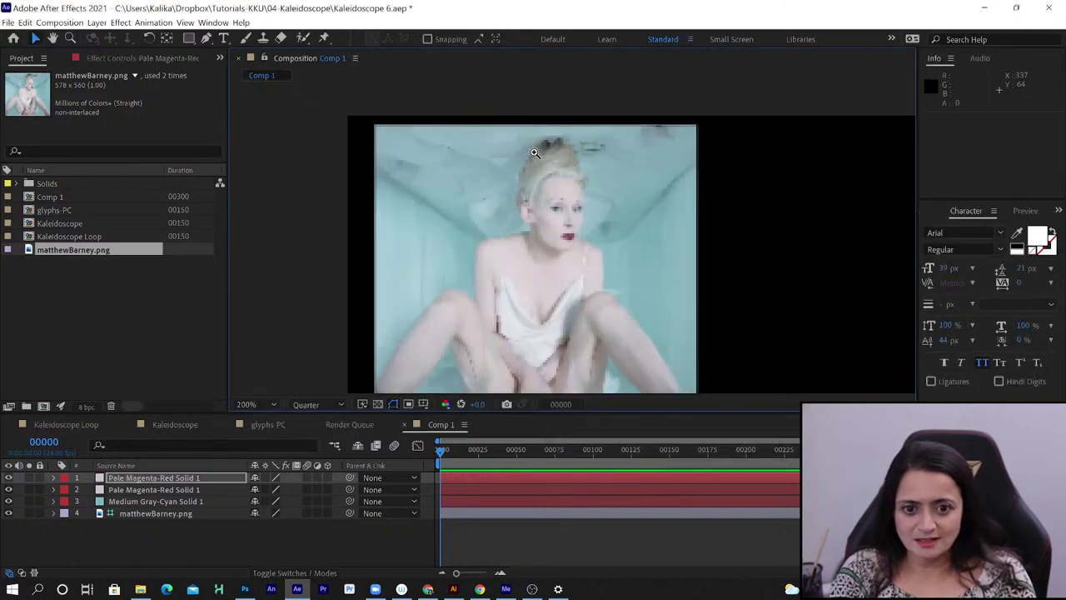
pyautogui.click(573, 232)
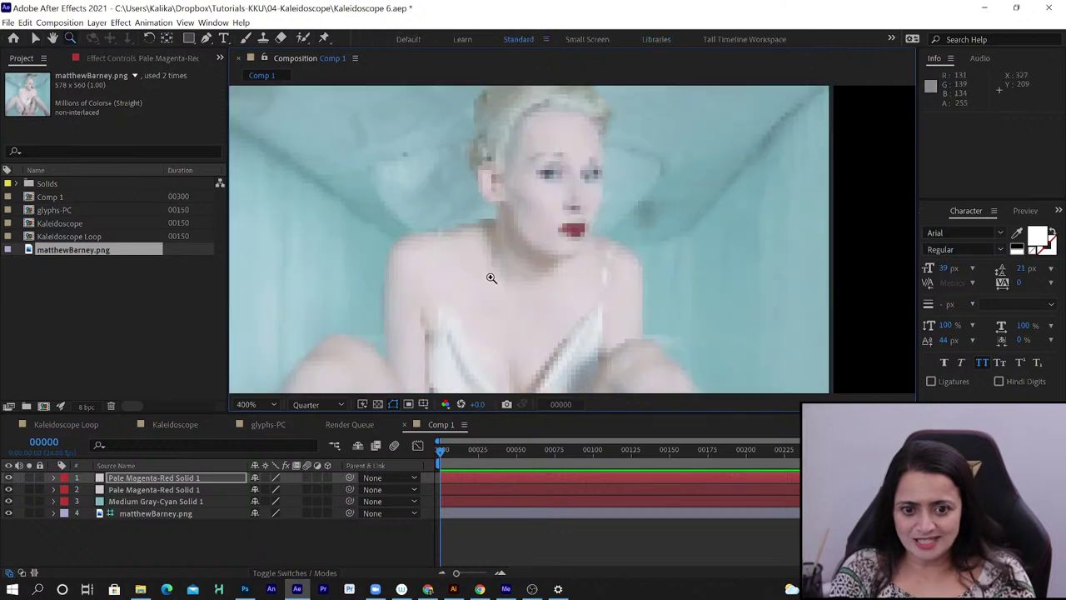
pyautogui.click(408, 406)
pyautogui.press('v')
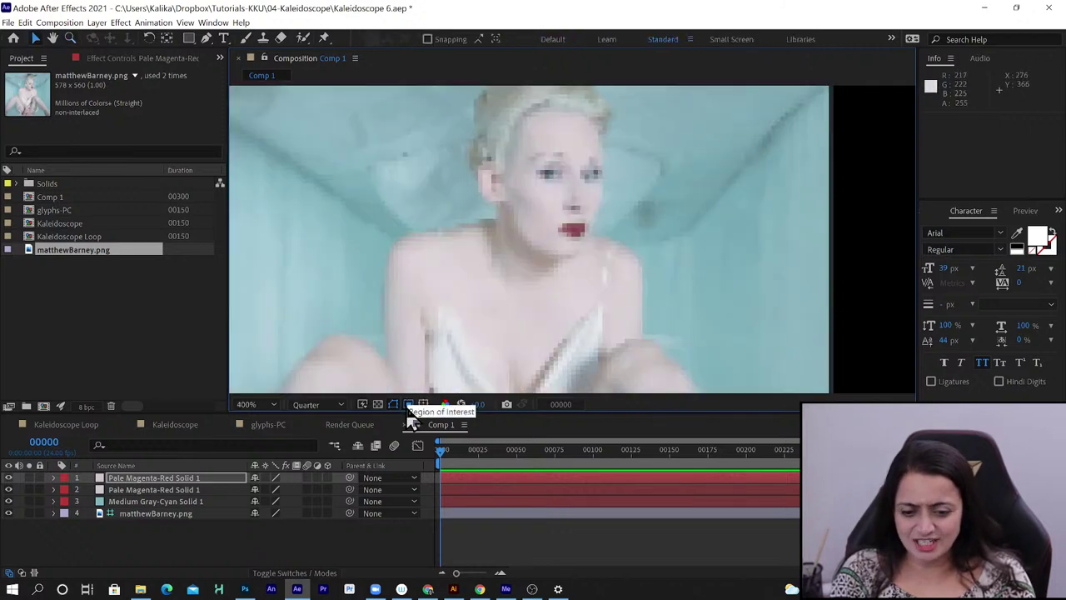
pyautogui.moveTo(520, 151); pyautogui.dragTo(547, 173)
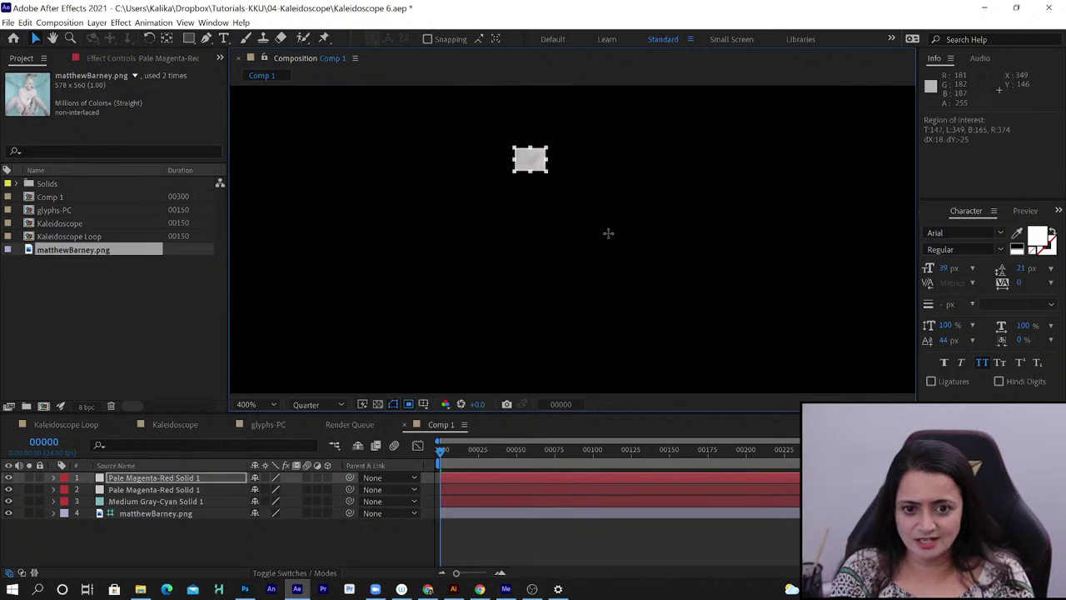
pyautogui.moveTo(621, 258); pyautogui.dragTo(620, 257)
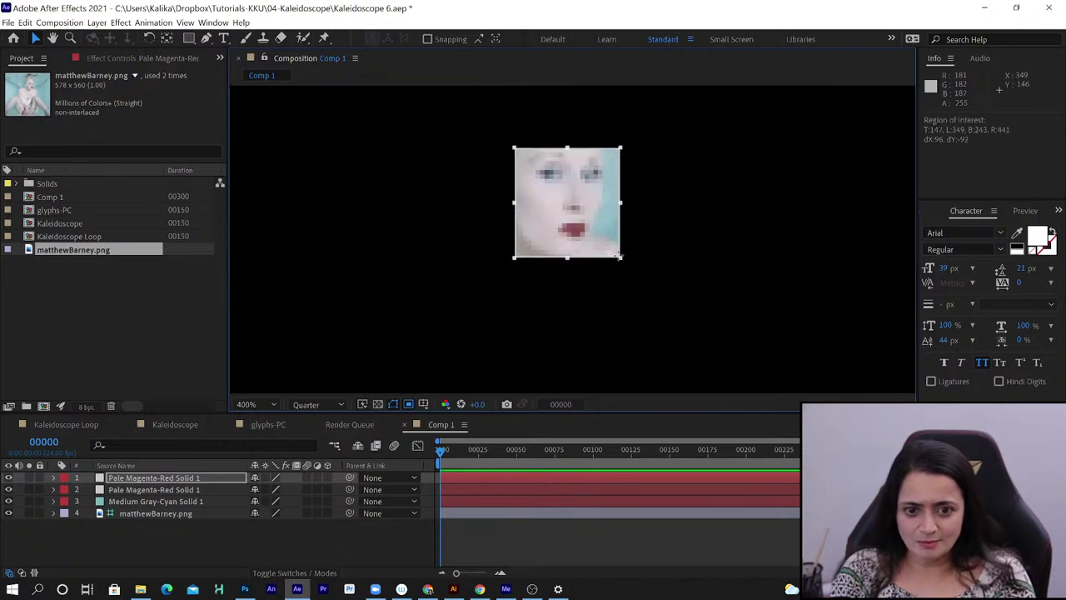
pyautogui.click(312, 404)
pyautogui.click(310, 437)
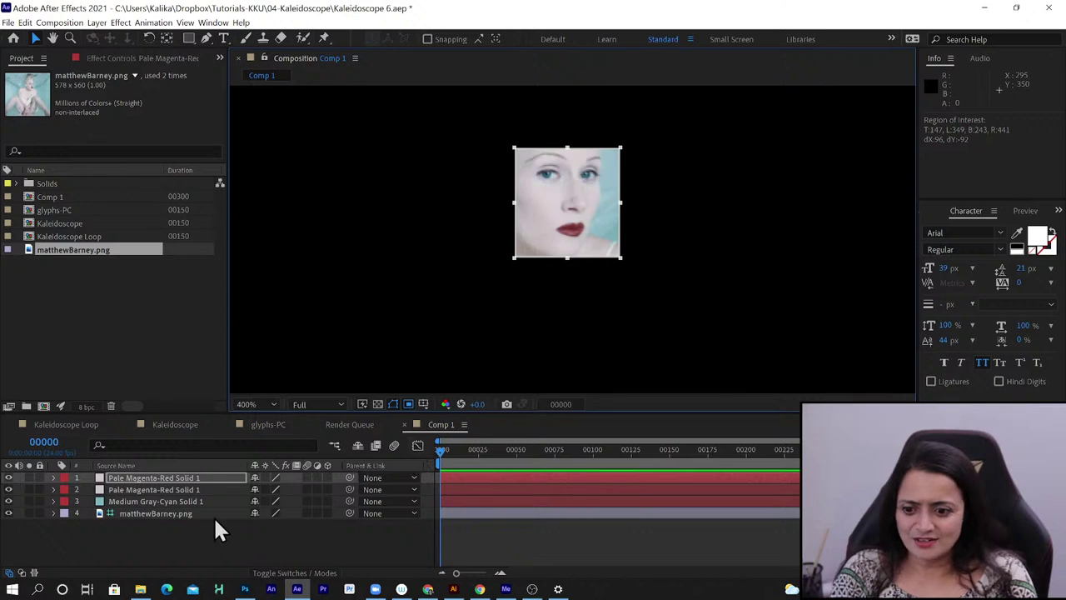
# Recolour the topmost pale solid with the dark blue sampled from the eye in the reference image
pyautogui.click(173, 479)
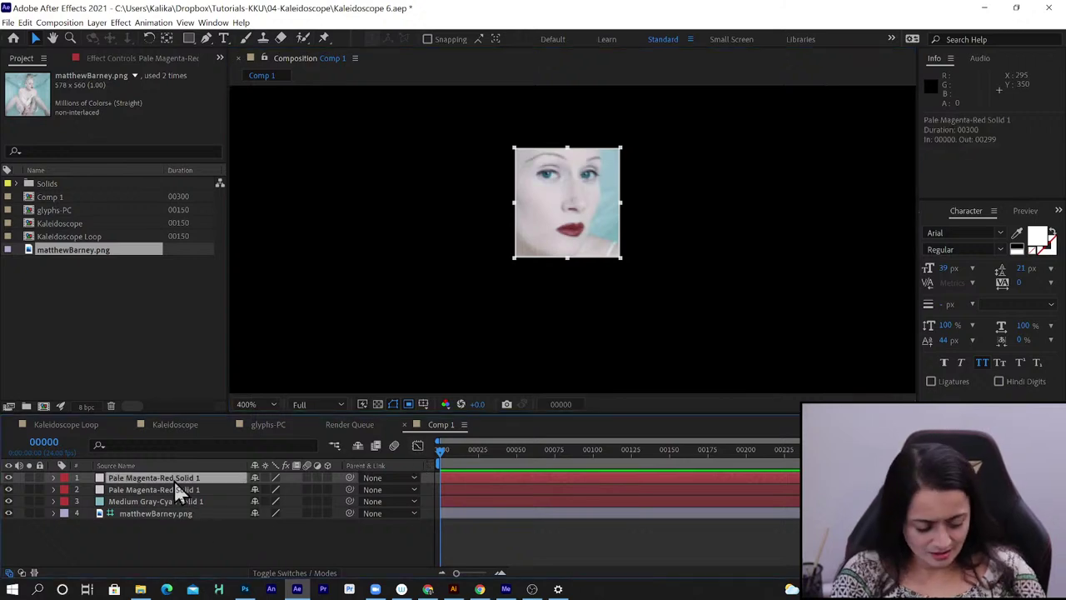
pyautogui.hotkey('ctrl', 'shift', 'y')
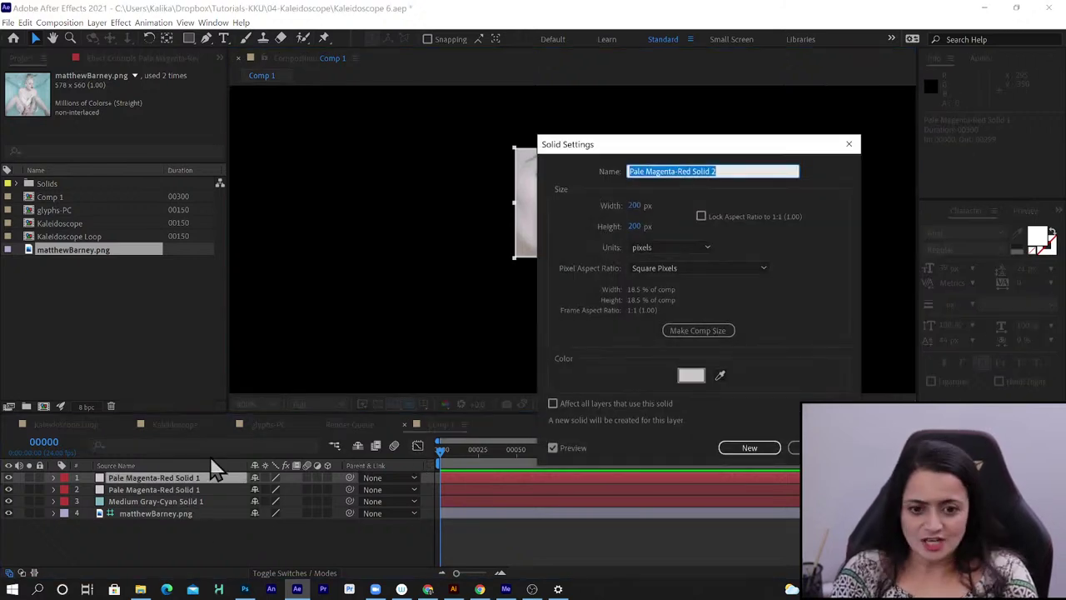
pyautogui.moveTo(611, 150); pyautogui.dragTo(726, 176)
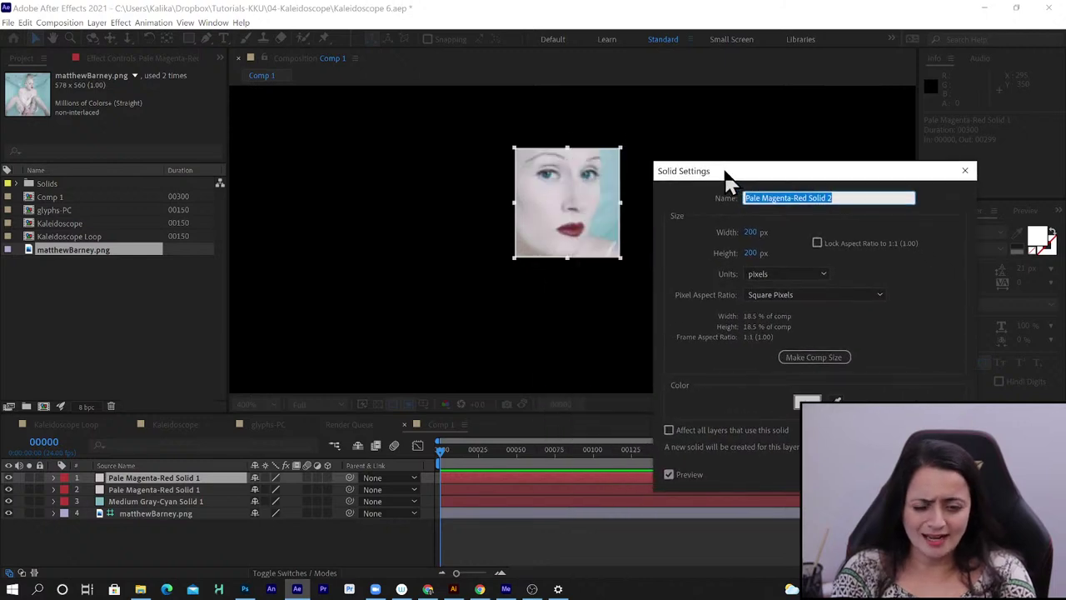
pyautogui.click(837, 400)
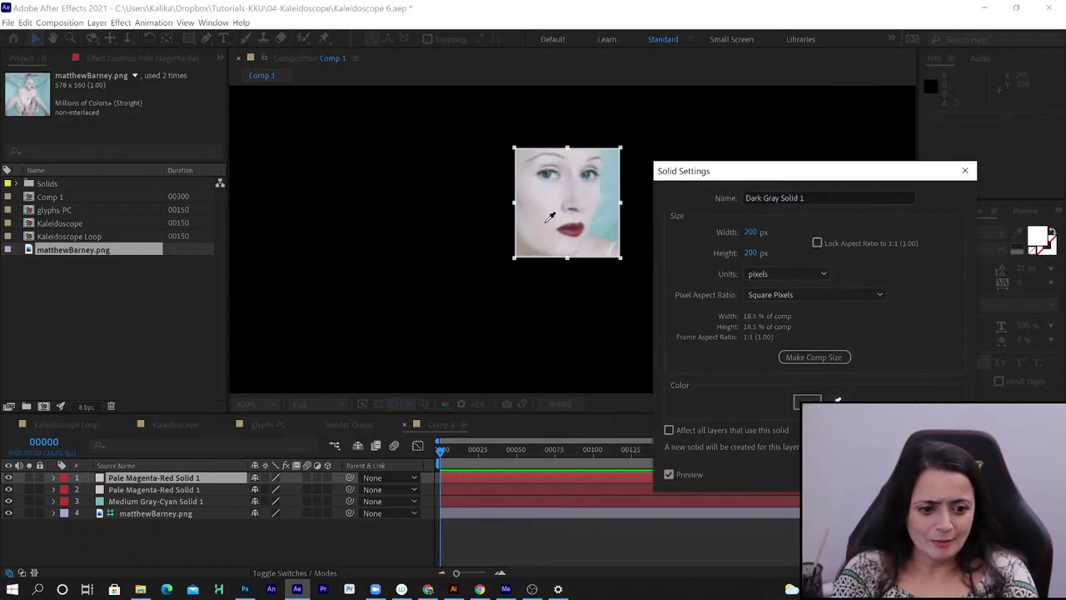
pyautogui.click(549, 174)
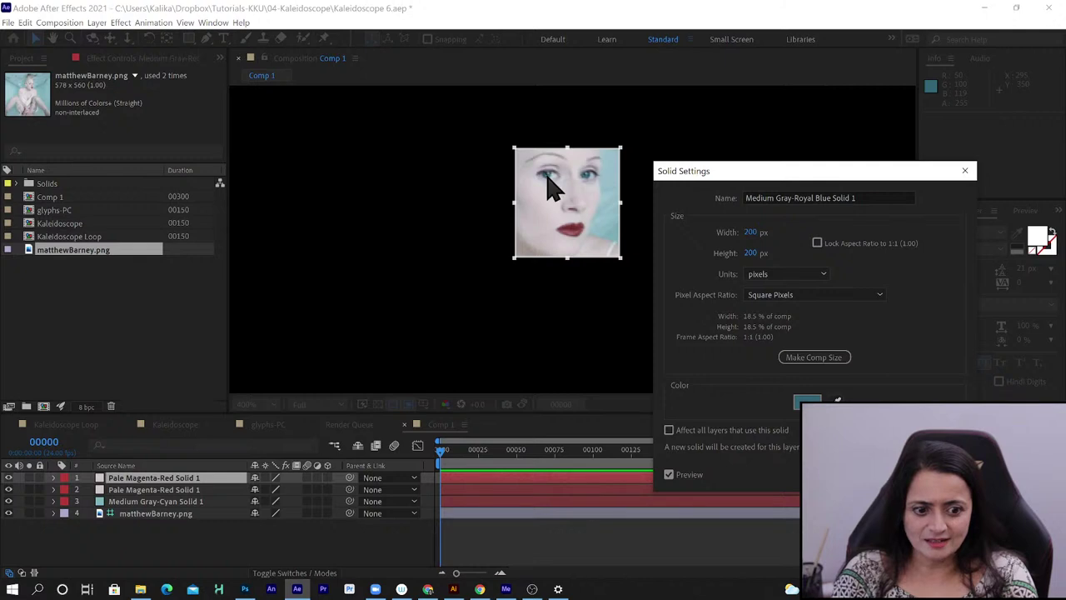
pyautogui.press('Return')
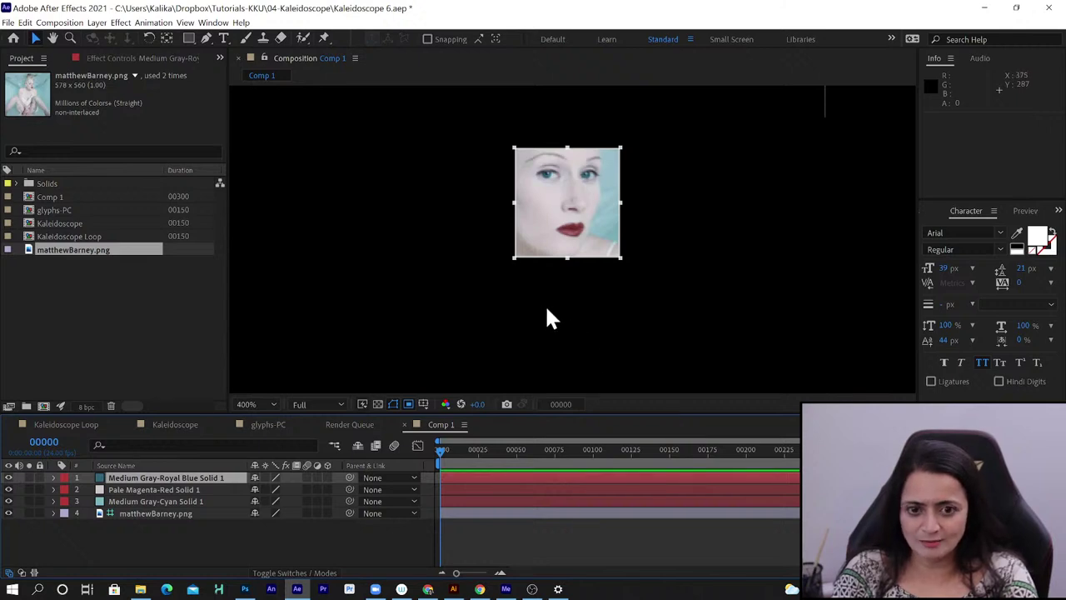
# Turn off the region of interest to show the whole composition, and magnify the reference image to 200%
pyautogui.scroll(-6, 548, 316)
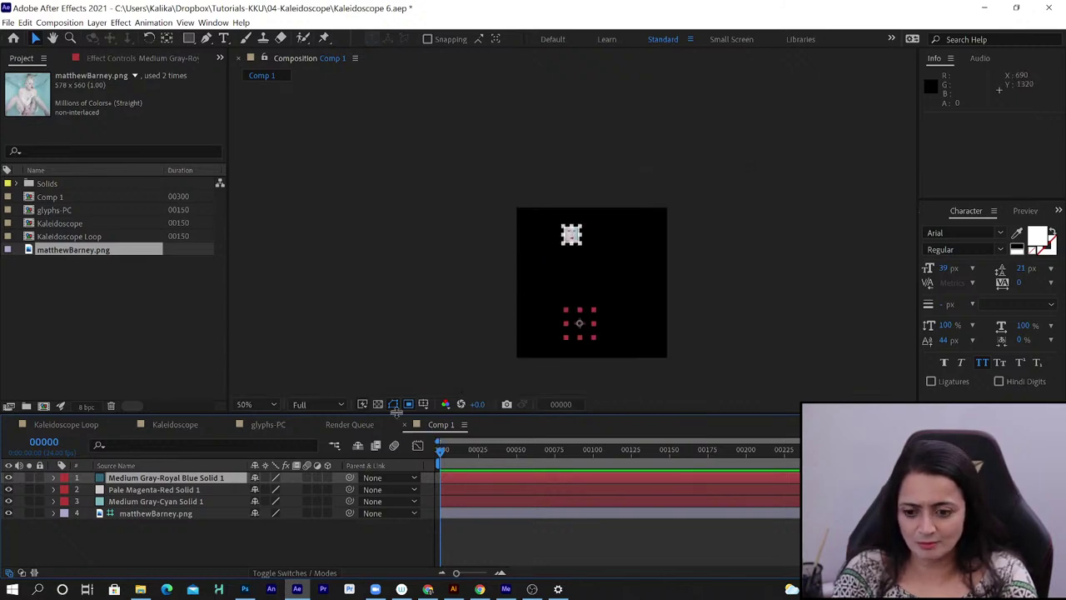
pyautogui.click(408, 404)
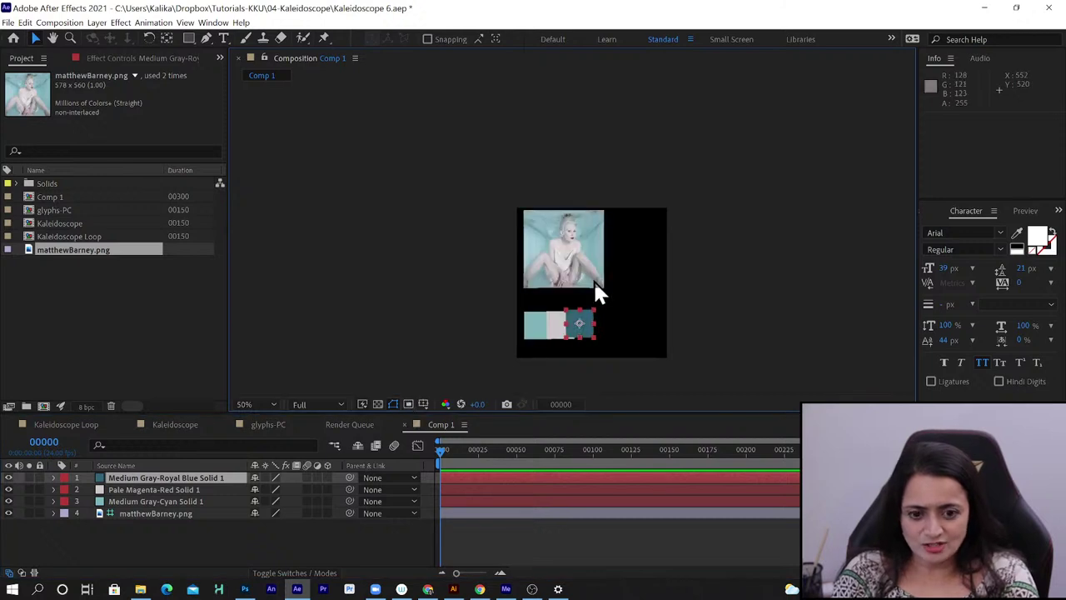
pyautogui.press('z')
pyautogui.click(565, 241)
pyautogui.click(565, 241)
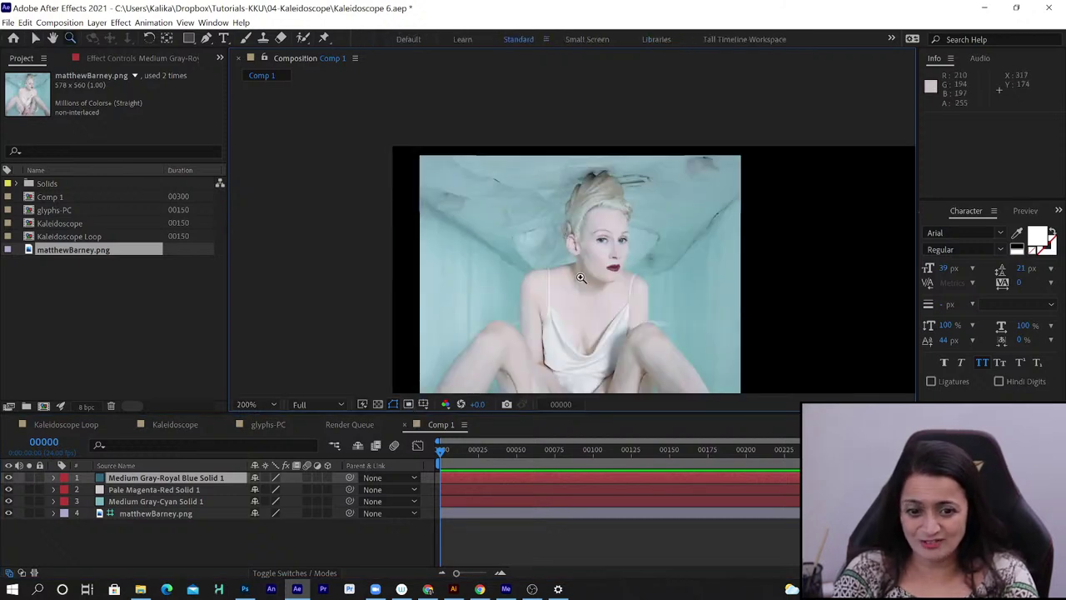
# Duplicate the dark blue solid and activate the Selection tool
pyautogui.click(188, 477)
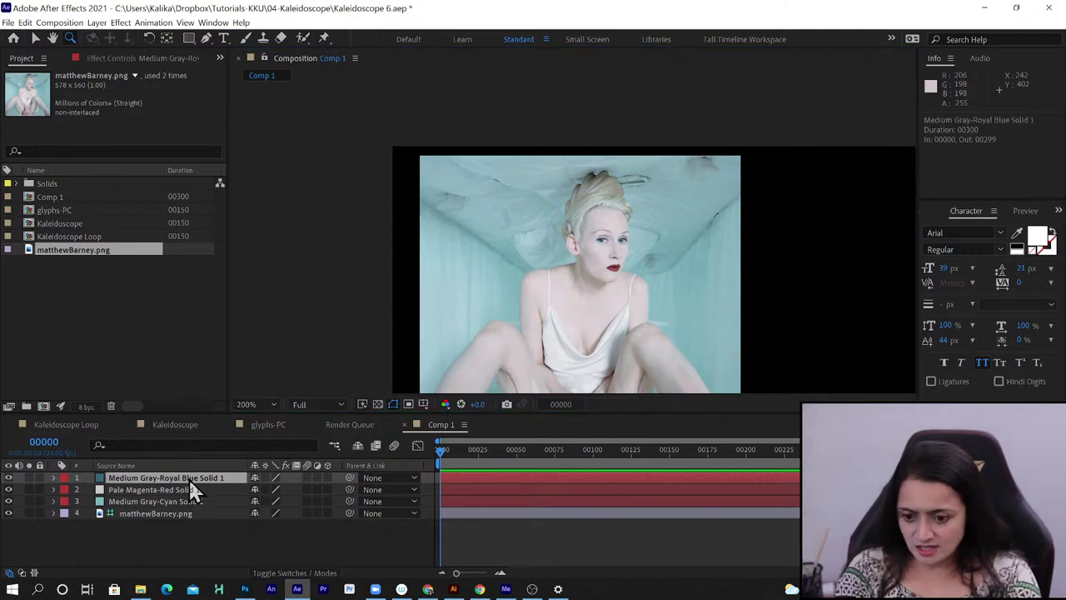
pyautogui.hotkey('ctrl', 'd')
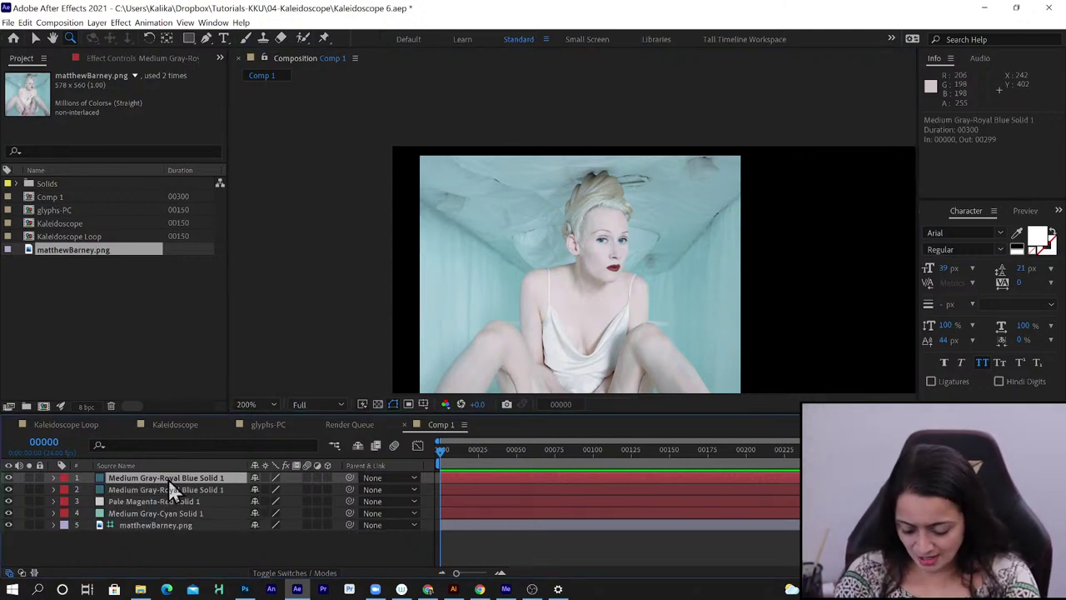
pyautogui.press('v')
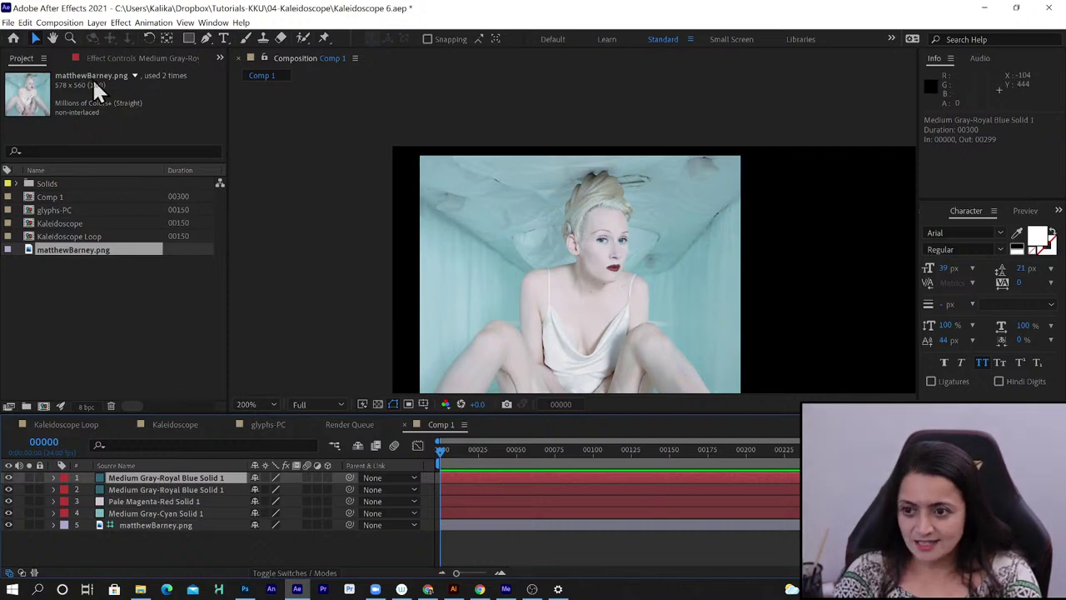
pyautogui.click(27, 23)
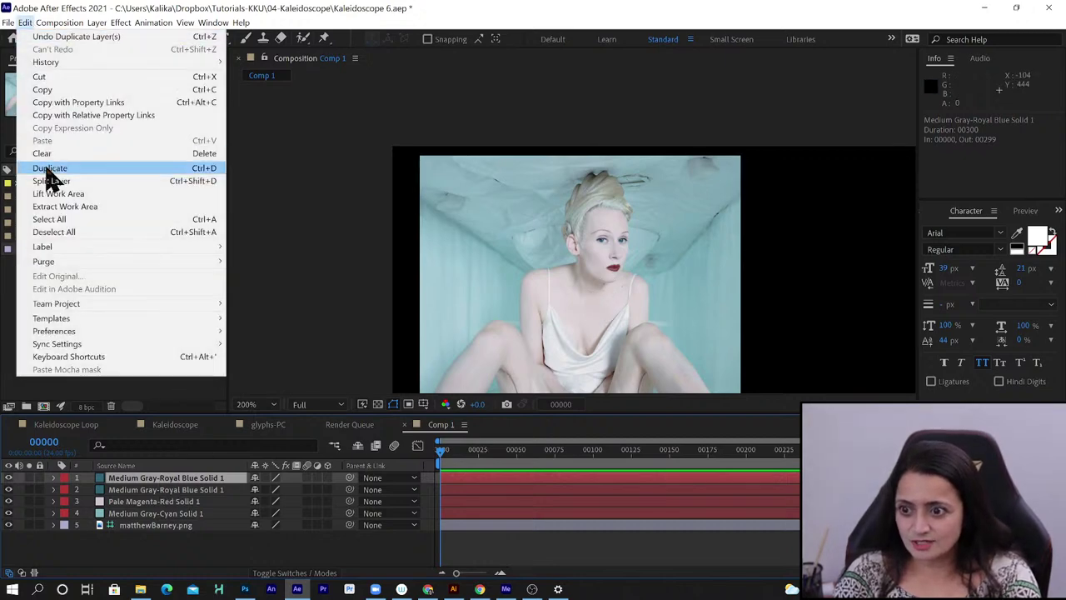
pyautogui.click(62, 25)
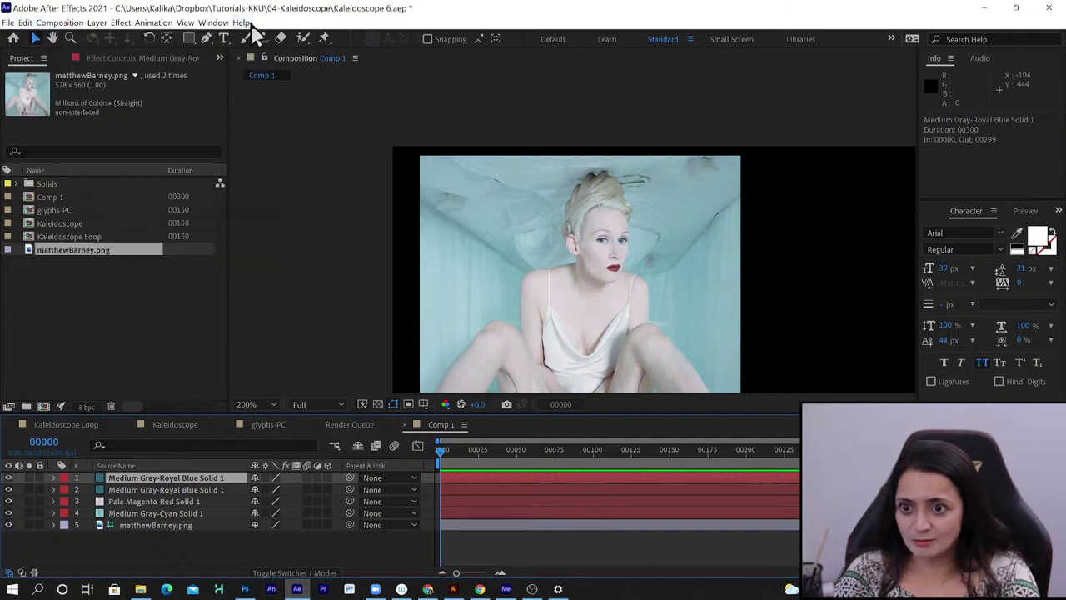
# Recolour the topmost dark blue solid with the red sampled from the lips in the reference image
pyautogui.click(98, 22)
pyautogui.click(113, 49)
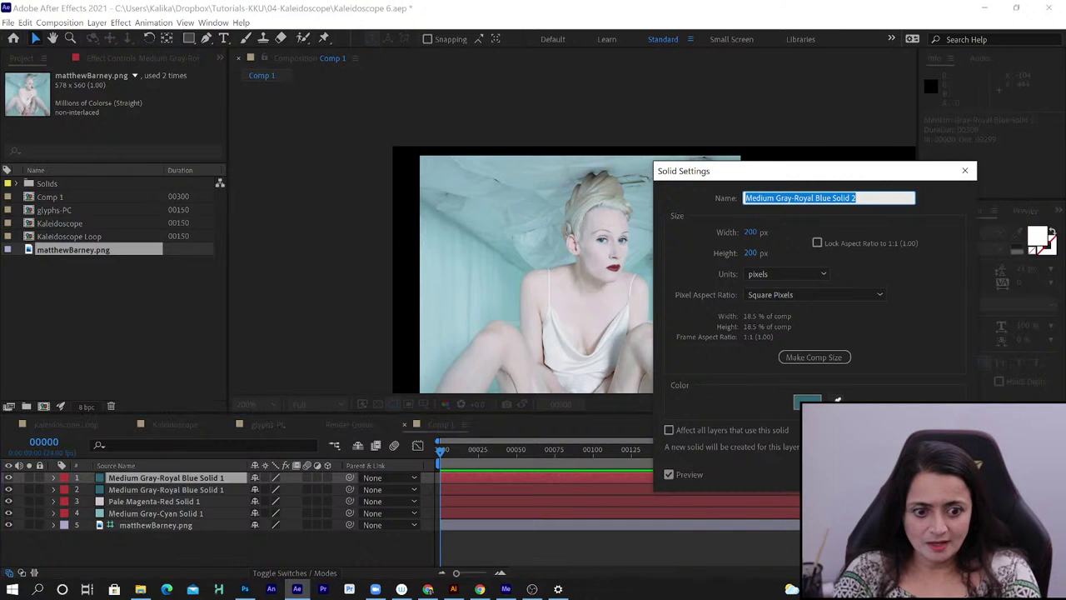
pyautogui.click(837, 400)
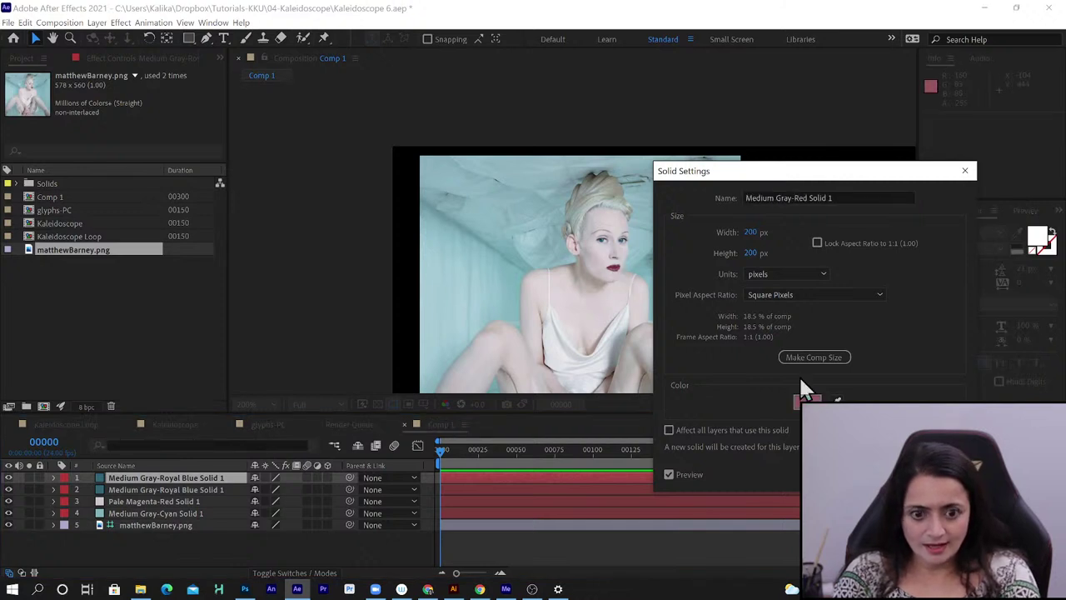
pyautogui.press('Return')
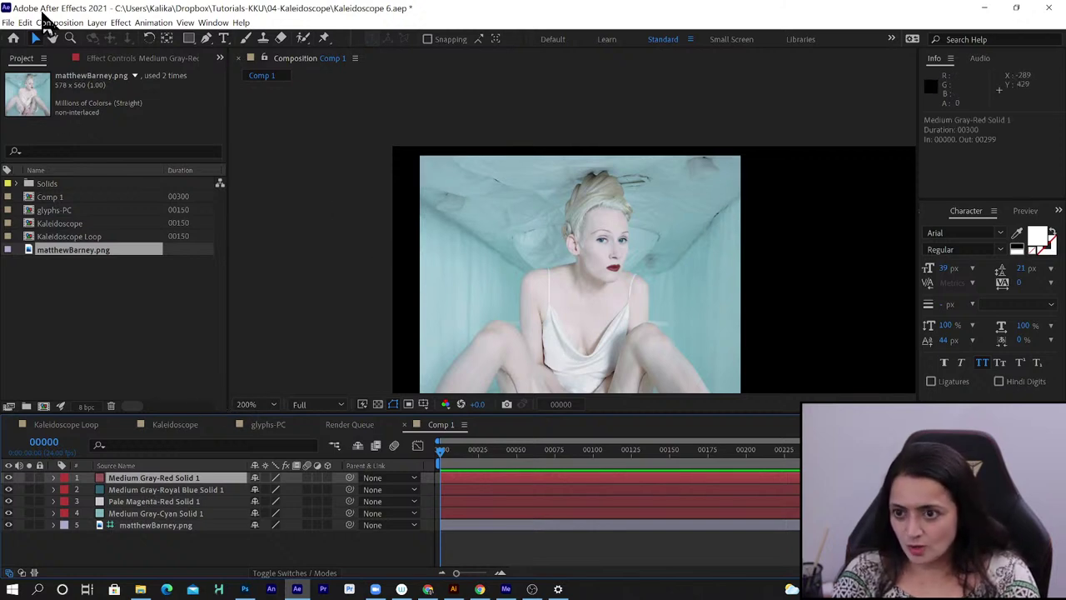
# Duplicate the red solid and recolour the copy with the off-white E0E2E4 sampled from the dress in the reference image
pyautogui.click(25, 22)
pyautogui.click(51, 169)
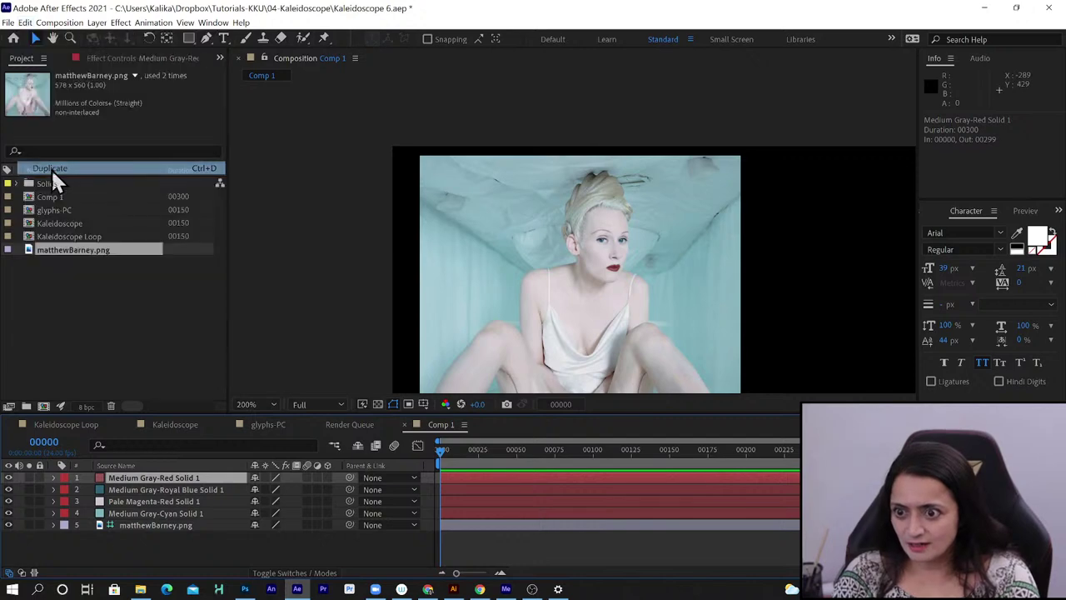
pyautogui.click(97, 22)
pyautogui.click(103, 52)
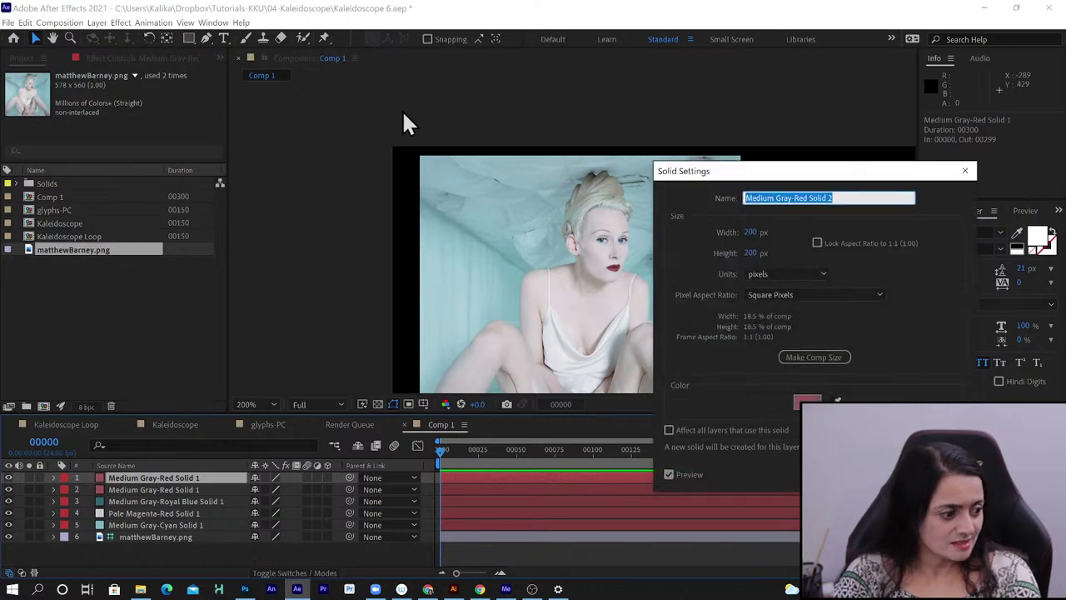
pyautogui.click(838, 400)
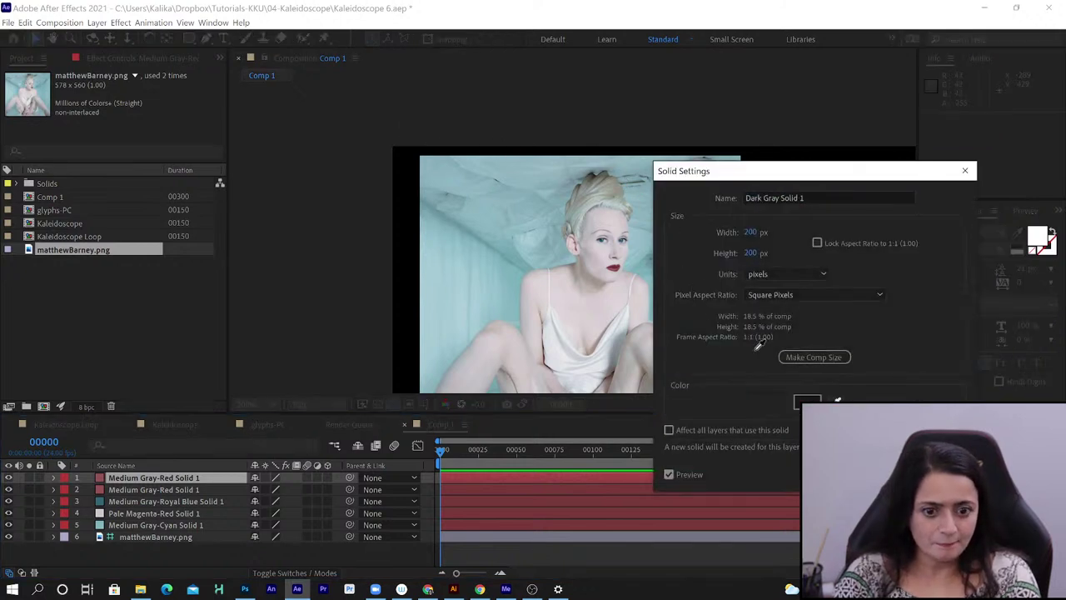
pyautogui.click(562, 336)
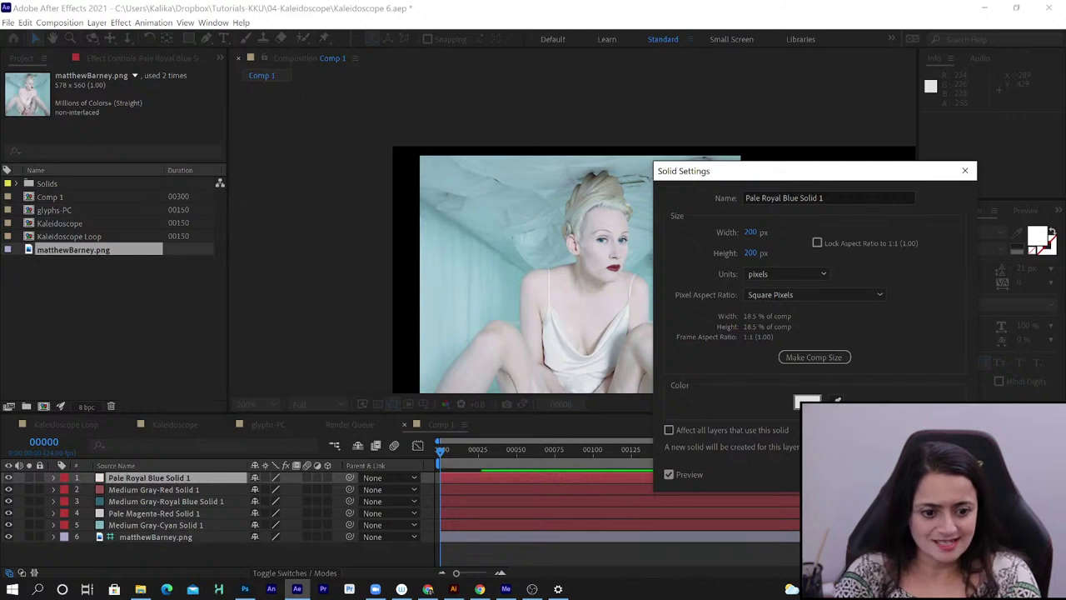
pyautogui.click(806, 401)
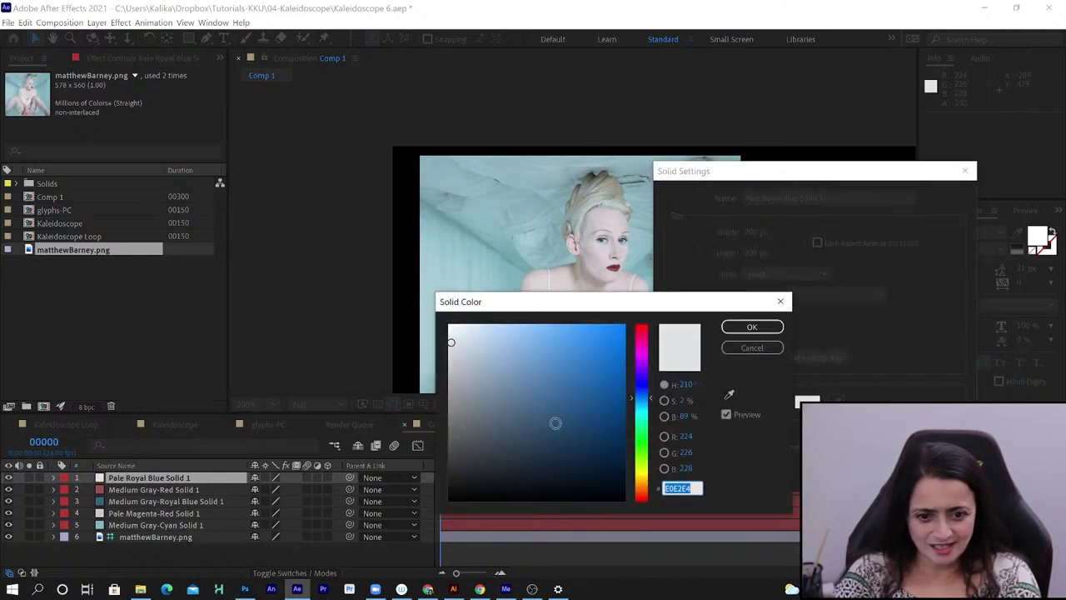
pyautogui.click(756, 330)
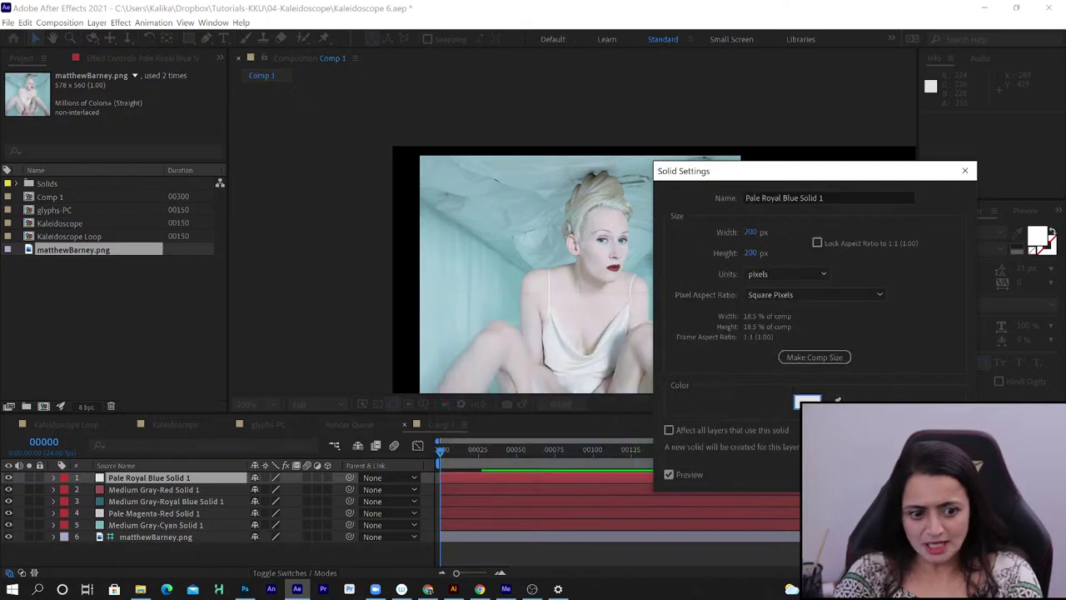
pyautogui.press('Return')
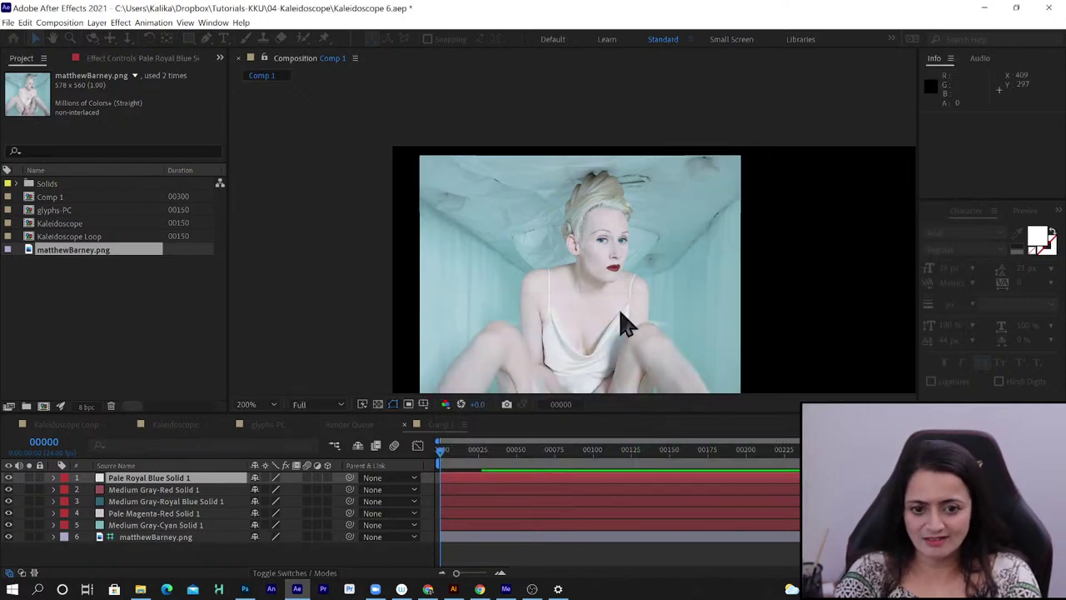
# Move the off-white solid to about position 859, 842 and the red solid to about 623, 848
pyautogui.scroll(-3, 620, 310)
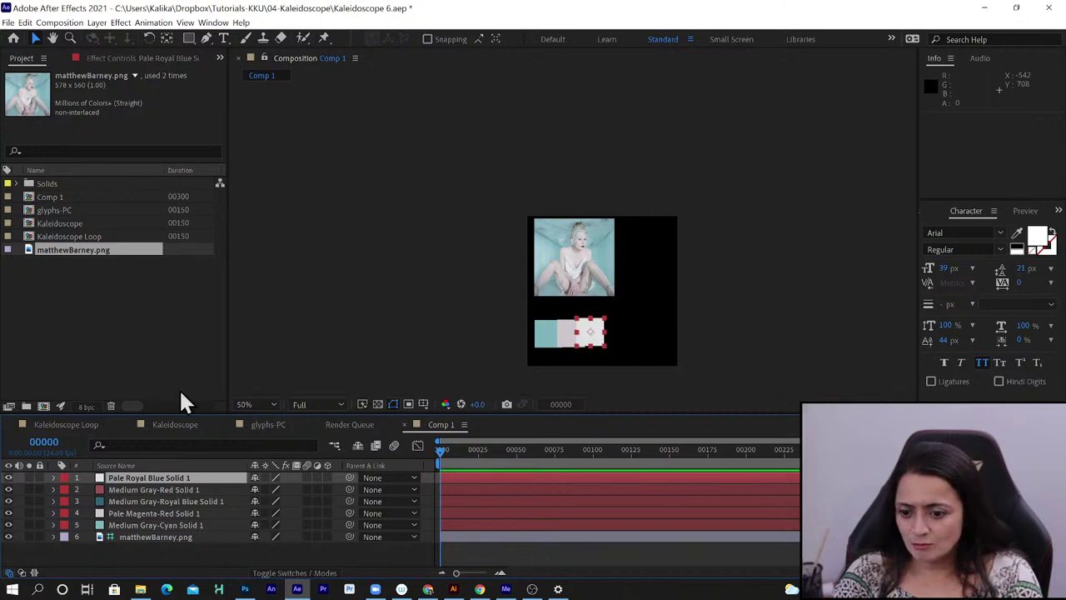
pyautogui.click(595, 344)
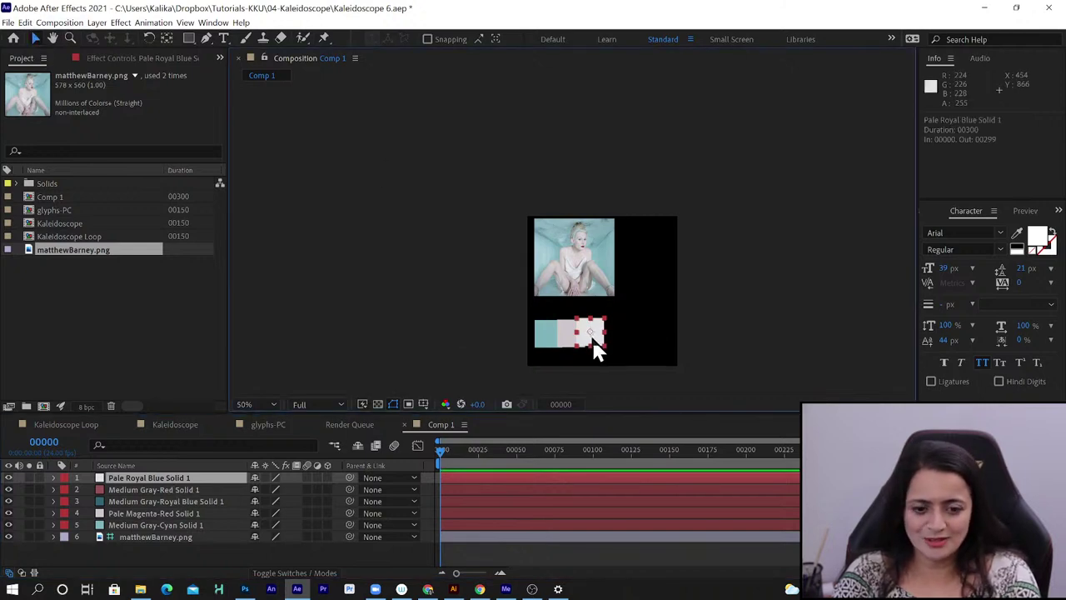
pyautogui.moveTo(635, 344); pyautogui.dragTo(651, 346)
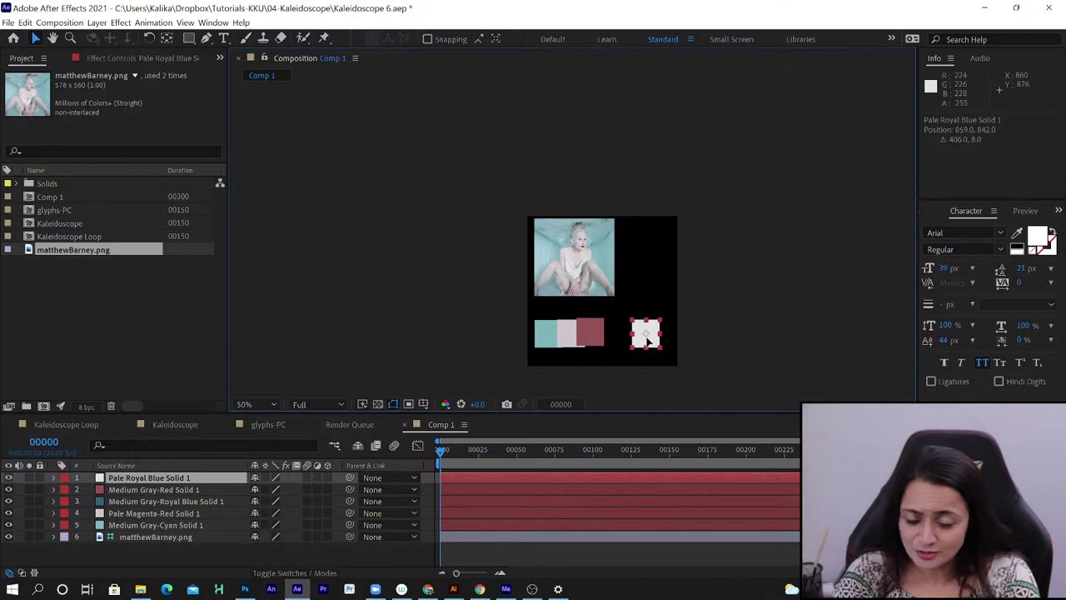
pyautogui.click(219, 488)
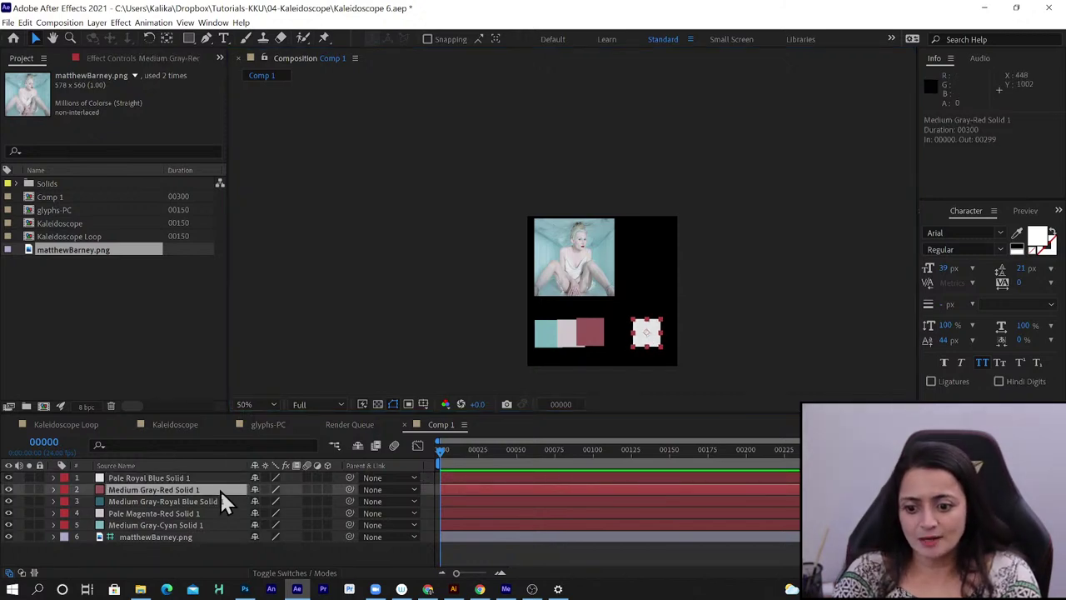
pyautogui.moveTo(595, 335); pyautogui.dragTo(615, 342)
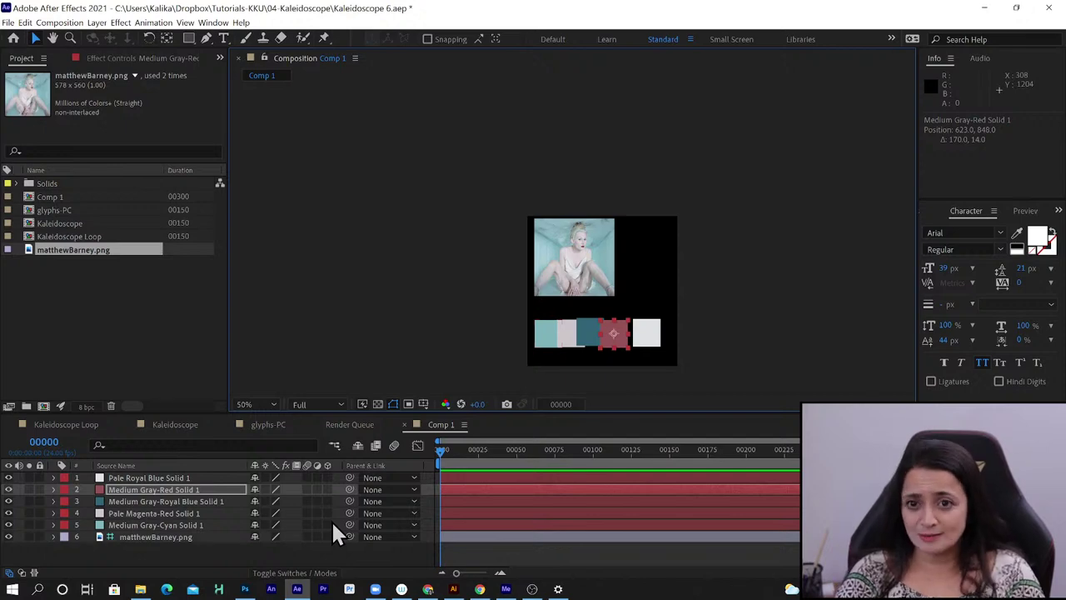
# Open the Swatcheroo script for managing colour swatches
pyautogui.click(213, 22)
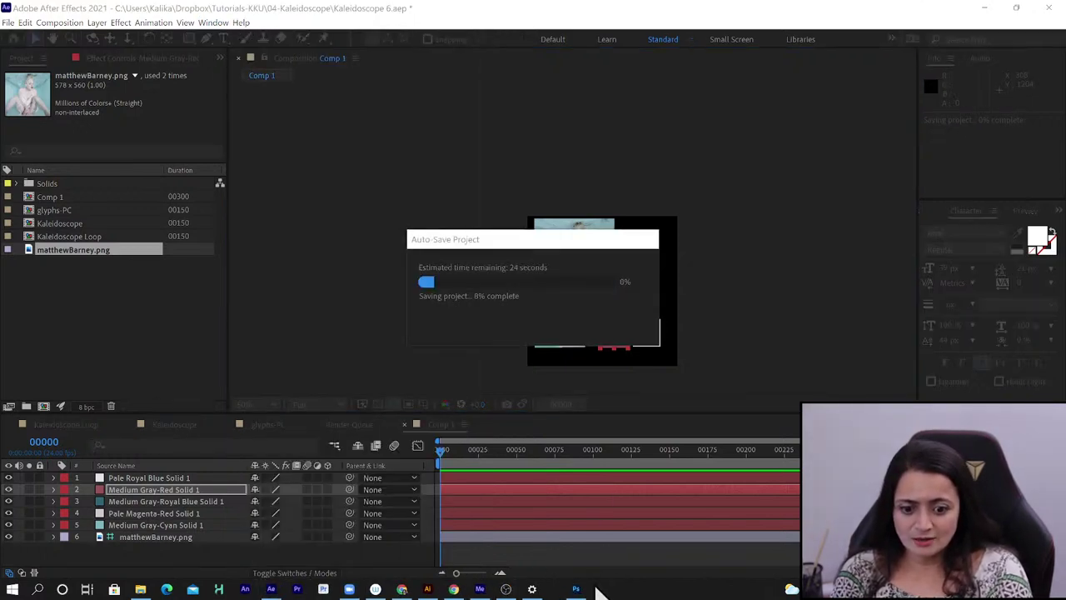
pyautogui.click(216, 25)
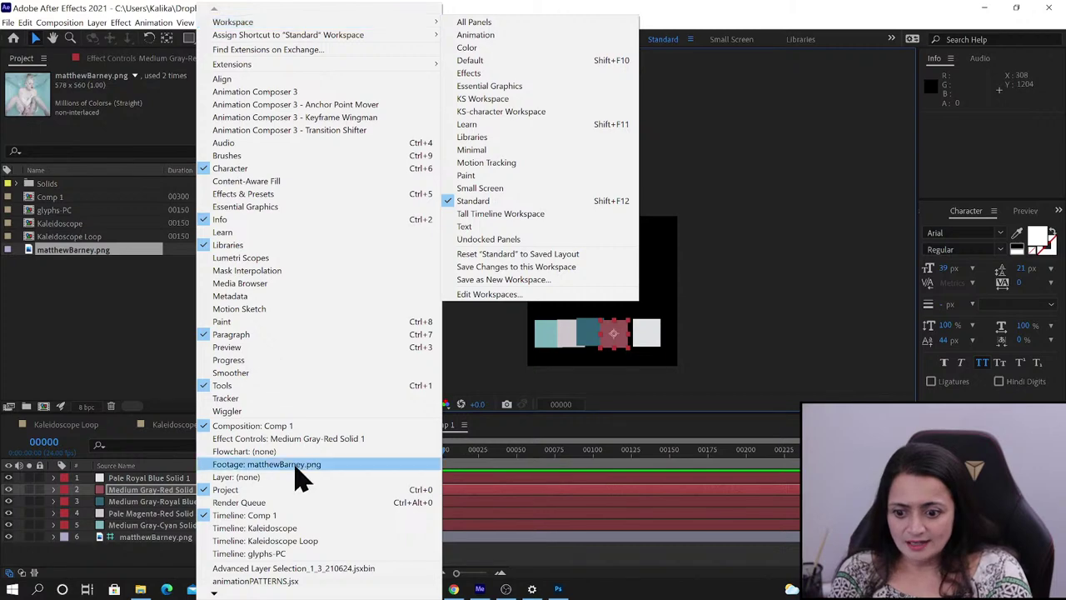
pyautogui.scroll(-3, 300, 478)
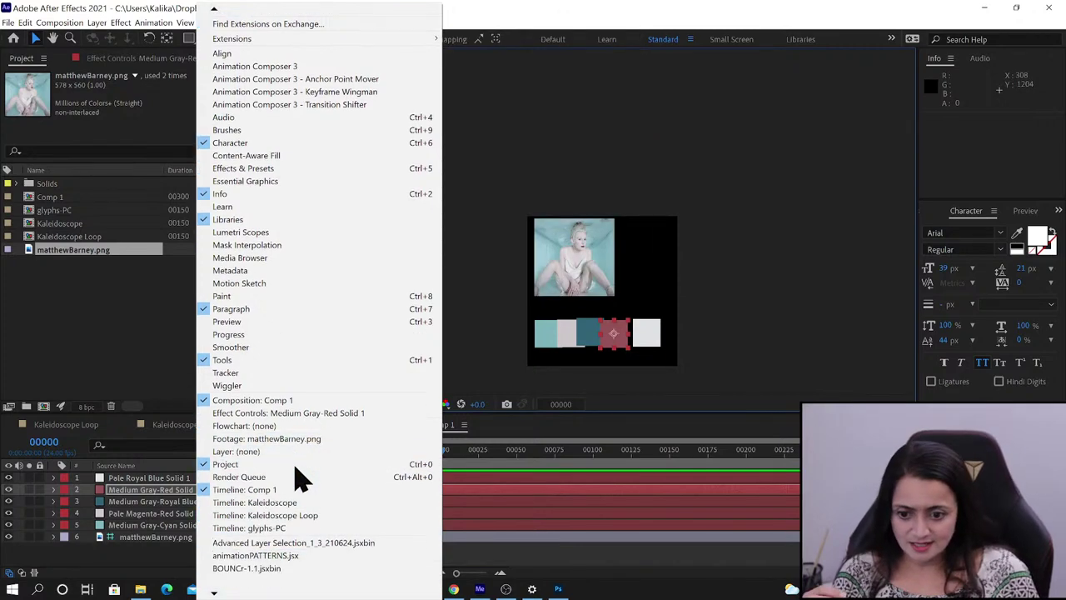
pyautogui.scroll(-8, 300, 478)
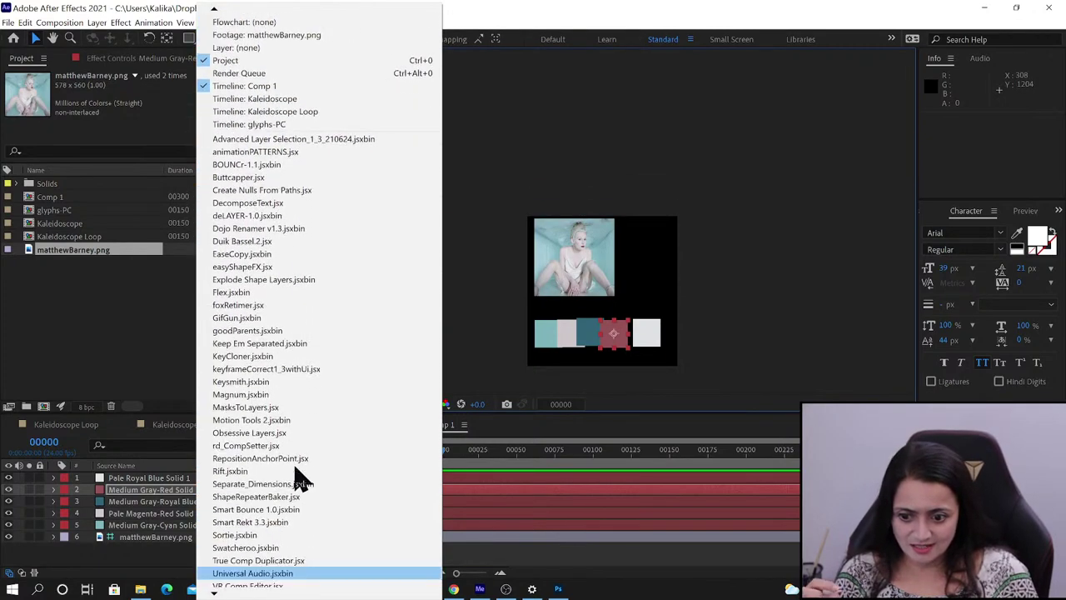
pyautogui.press('Escape')
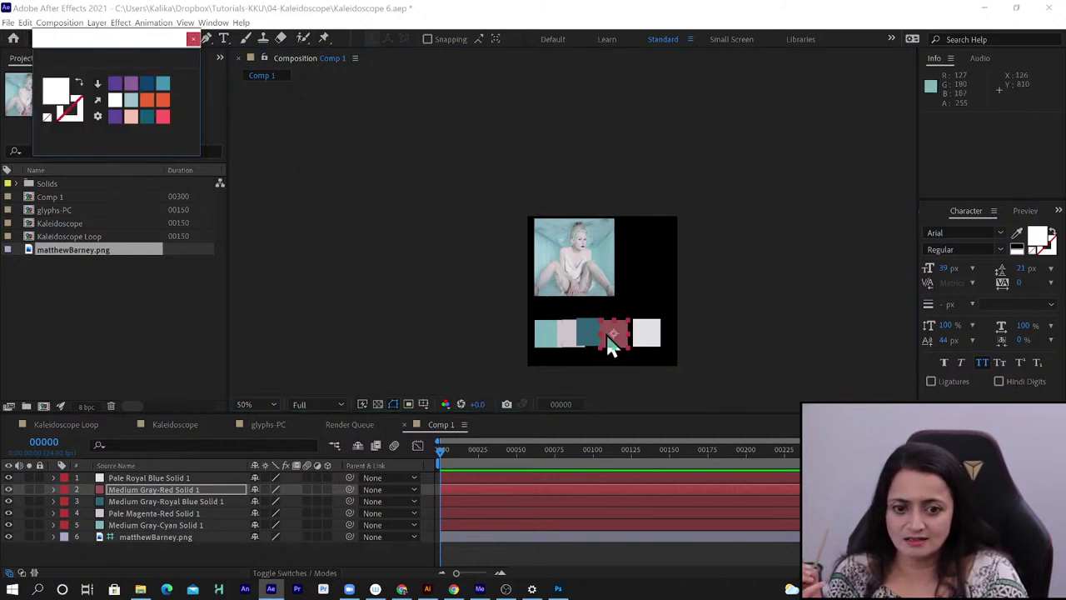
pyautogui.click(213, 23)
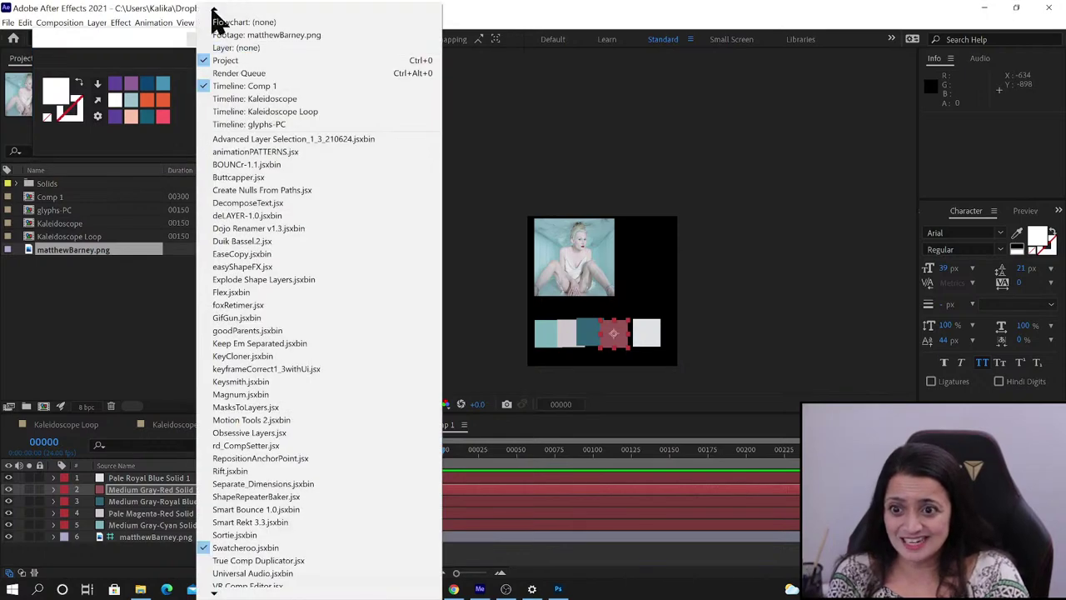
pyautogui.moveTo(214, 12)
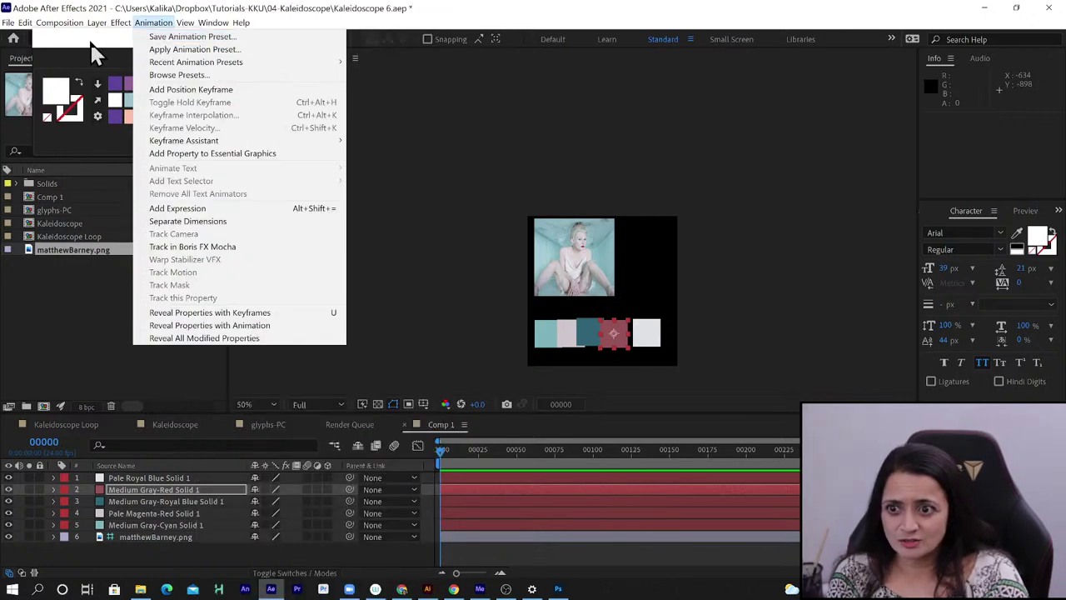
pyautogui.click(91, 55)
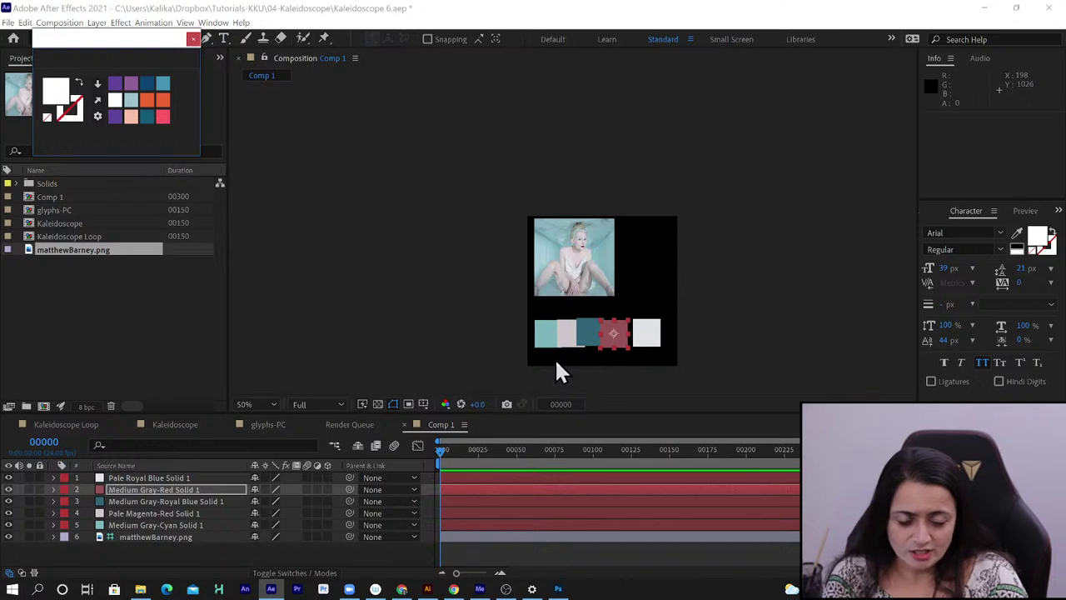
# Switch to Microsoft Edge, go to aescripts.com and search the site for "swatch"
pyautogui.click(167, 589)
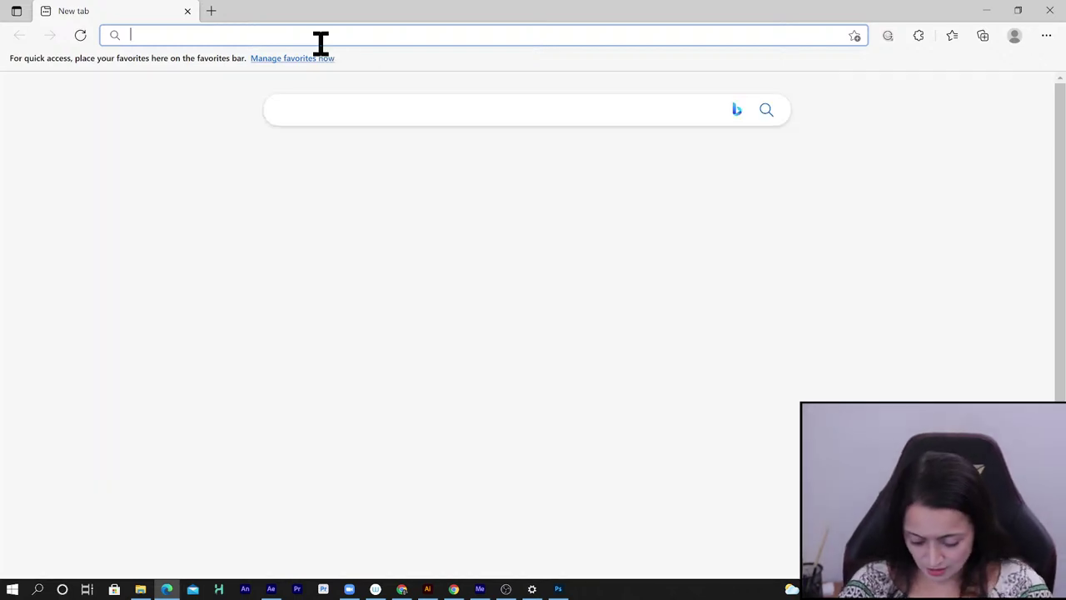
pyautogui.write('aescripts.com')
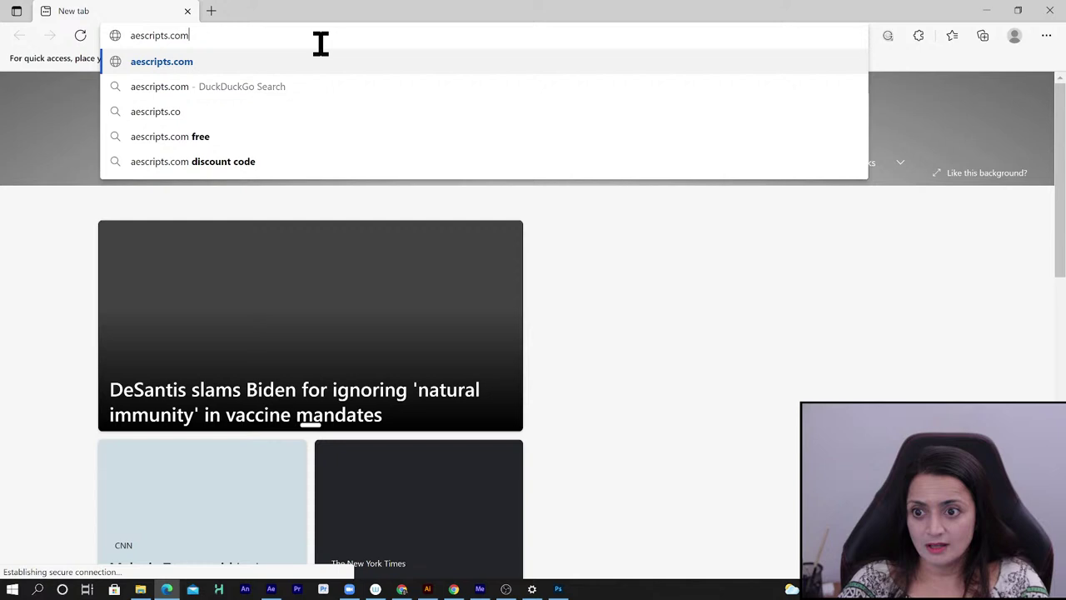
pyautogui.press('Return')
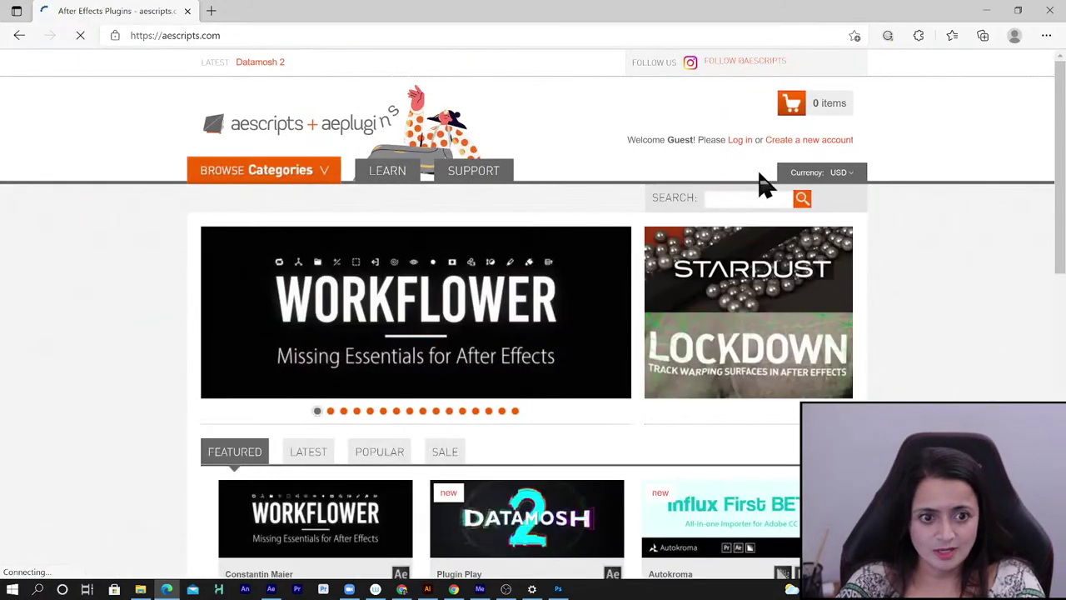
pyautogui.click(724, 200)
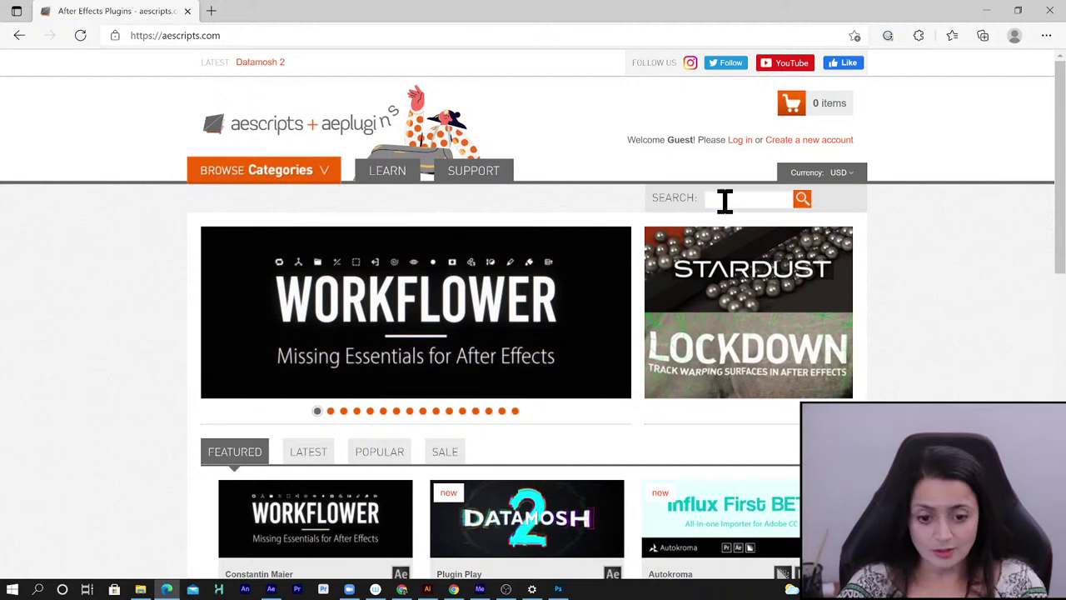
pyautogui.write('swatch')
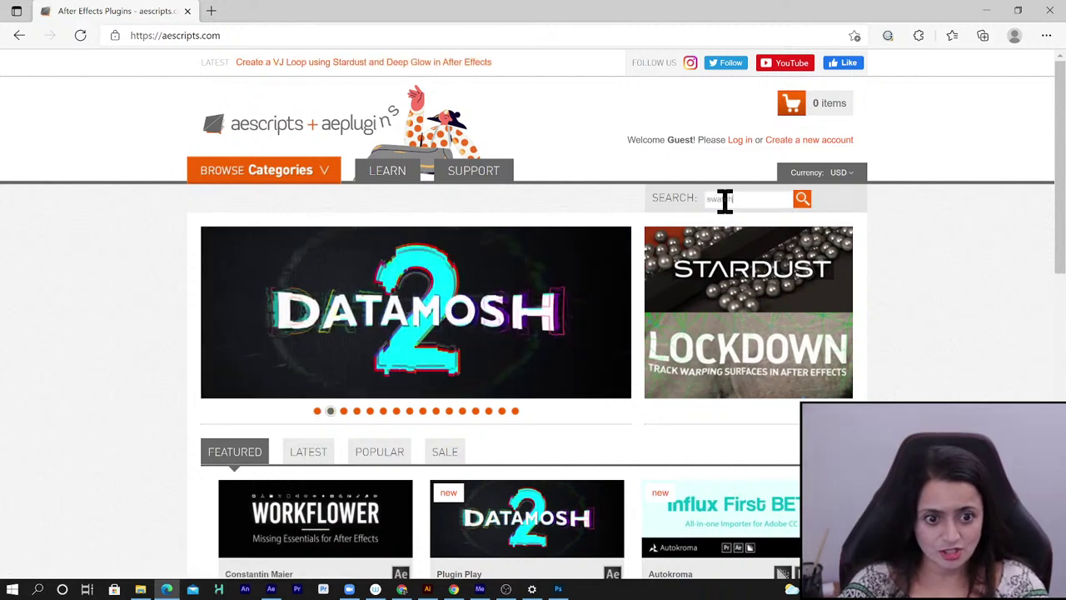
pyautogui.press('Return')
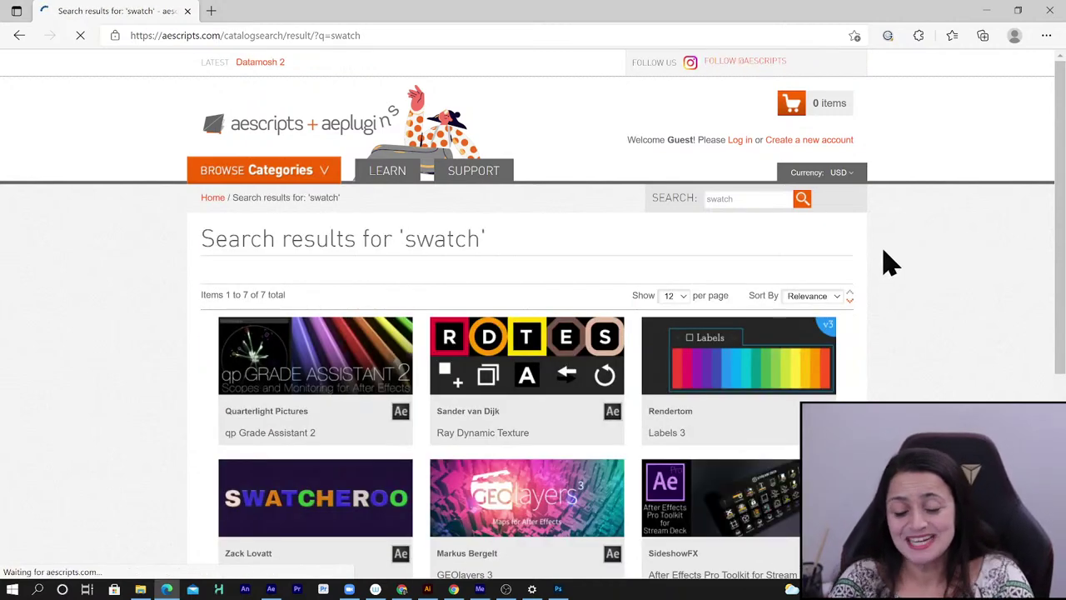
pyautogui.moveTo(325, 500)
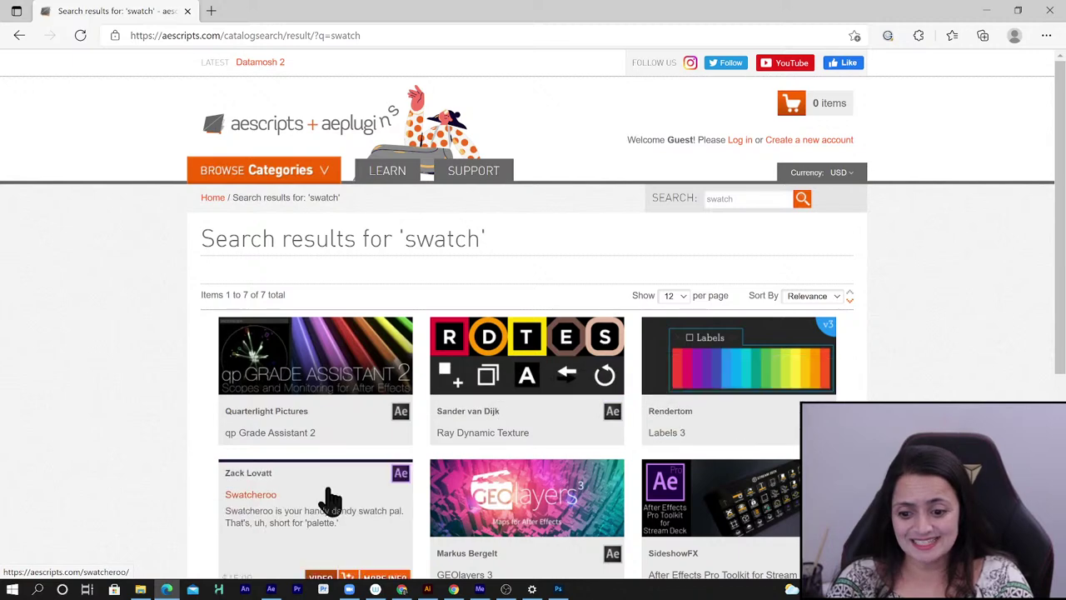
# View the Swatcheroo product page from the search results and return to After Effects
pyautogui.scroll(-1, 328, 491)
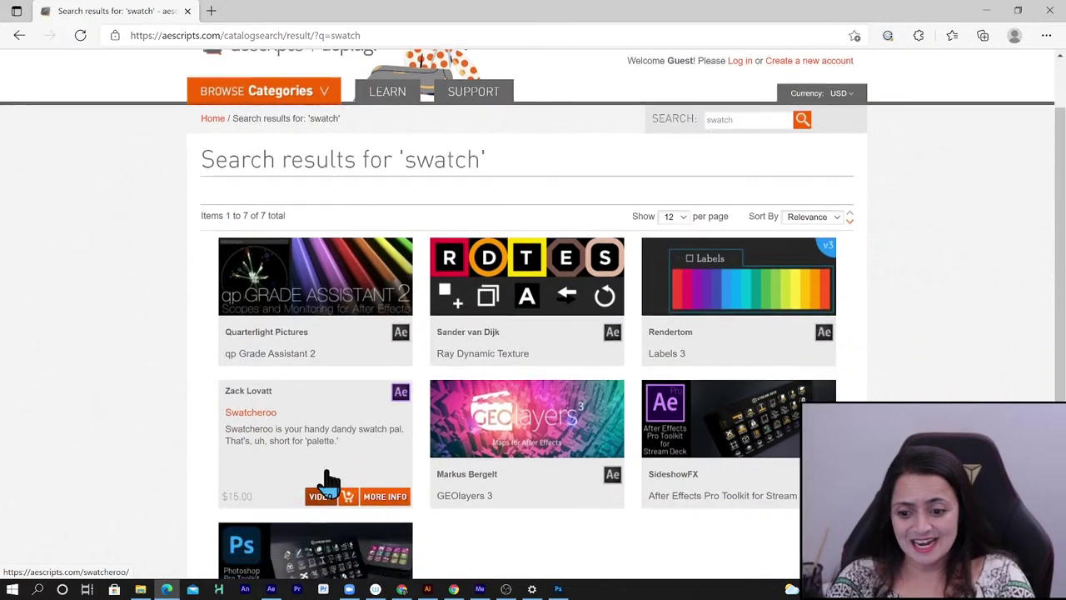
pyautogui.click(323, 426)
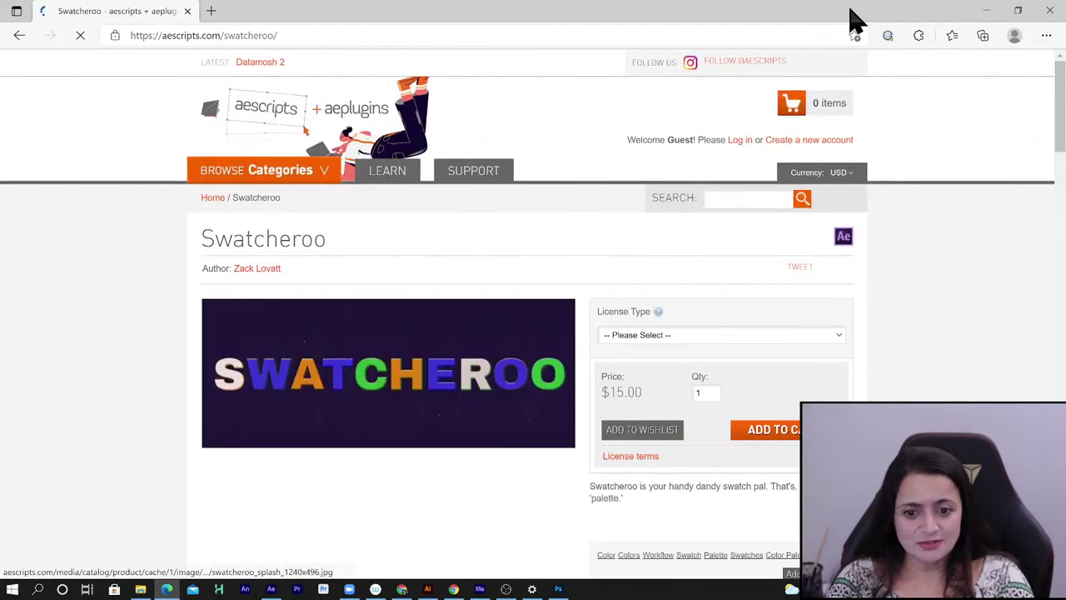
pyautogui.click(986, 13)
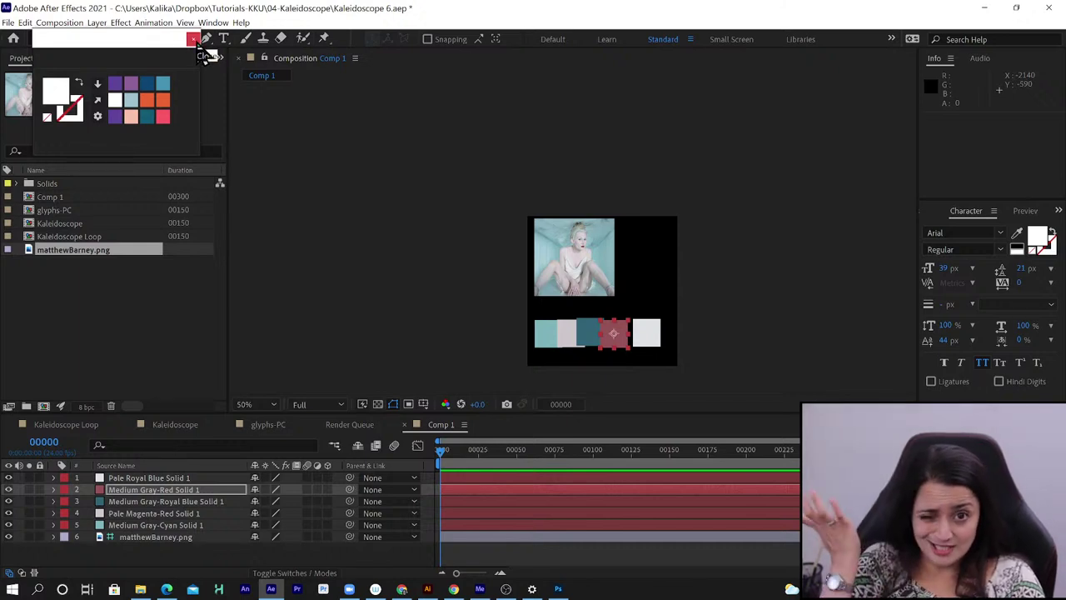
pyautogui.click(57, 92)
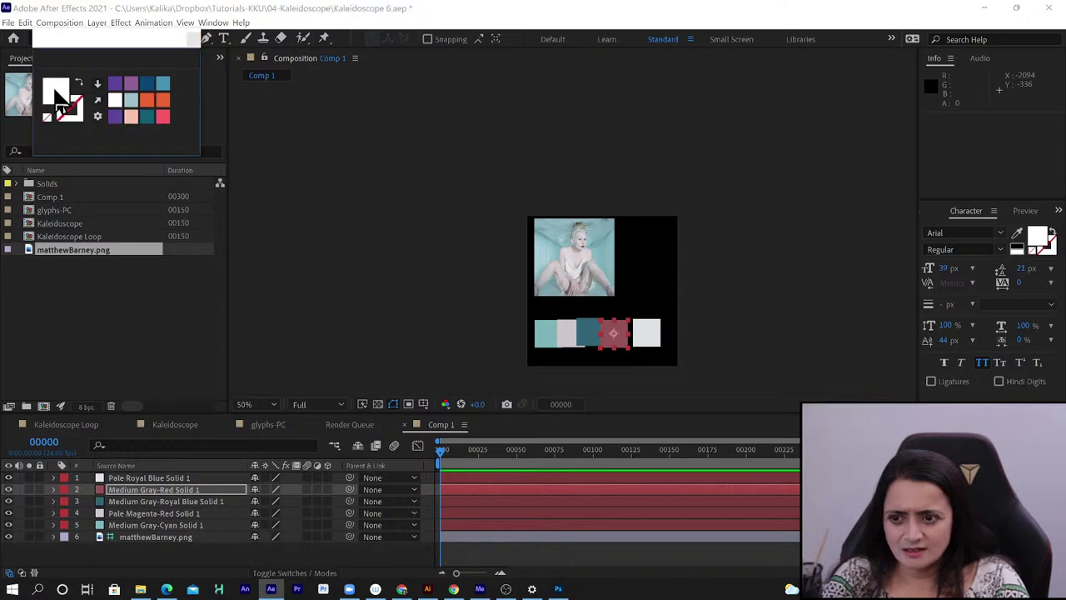
pyautogui.click(729, 394)
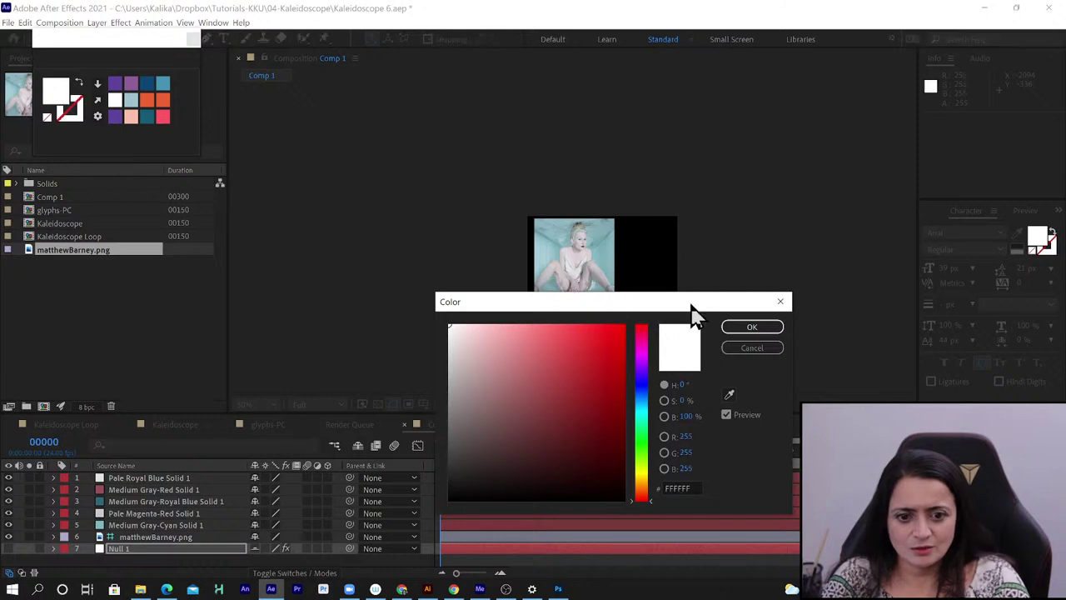
pyautogui.click(730, 392)
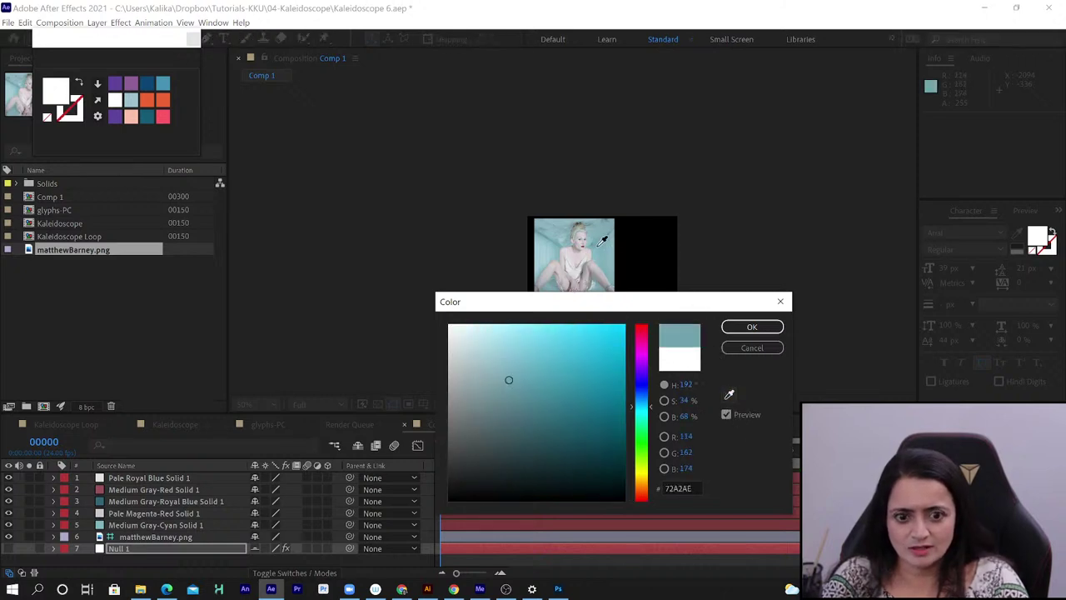
pyautogui.click(760, 335)
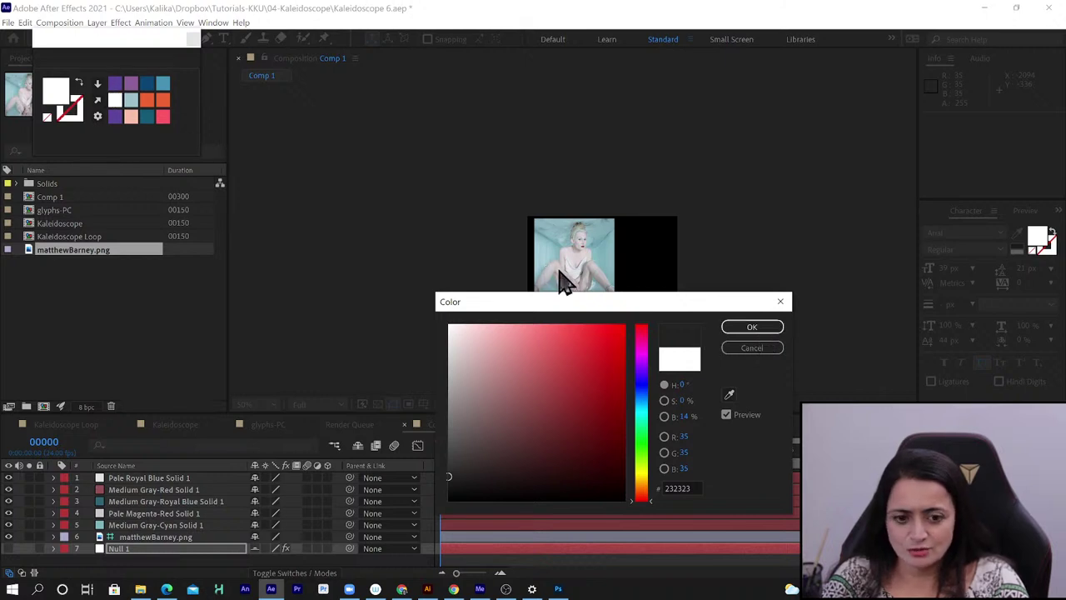
pyautogui.click(765, 343)
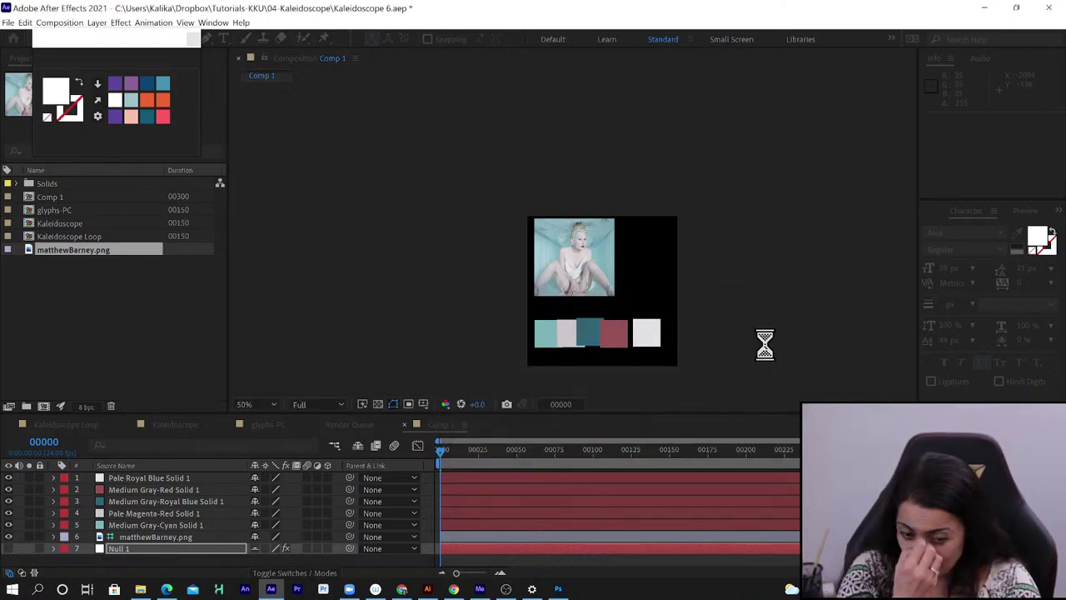
# Undo the last move of the red solid while keeping the off-white solid's new position
pyautogui.hotkey('ctrl', 'z')
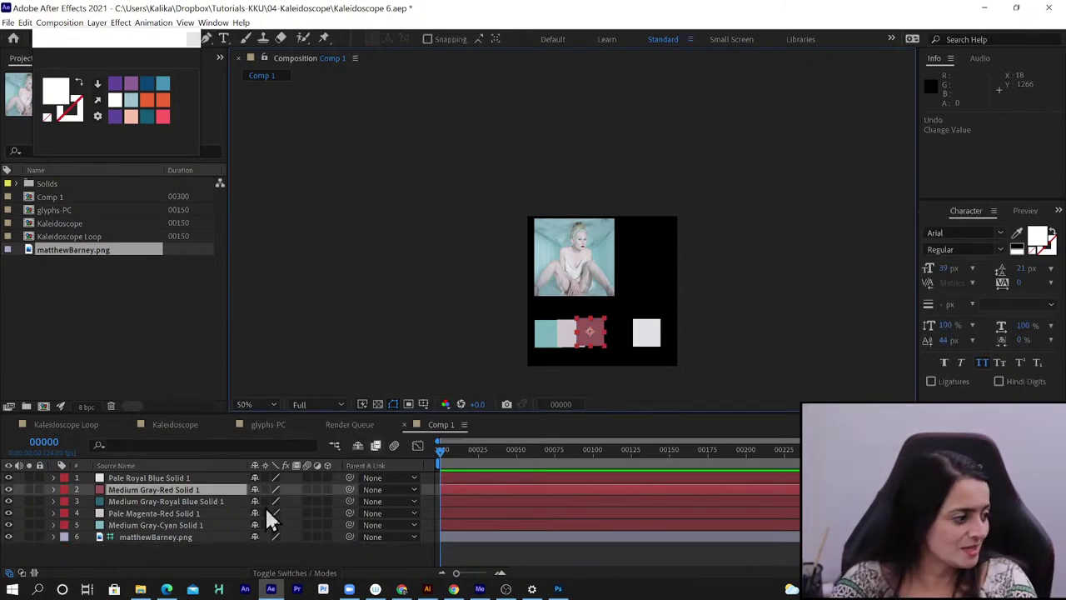
pyautogui.click(145, 523)
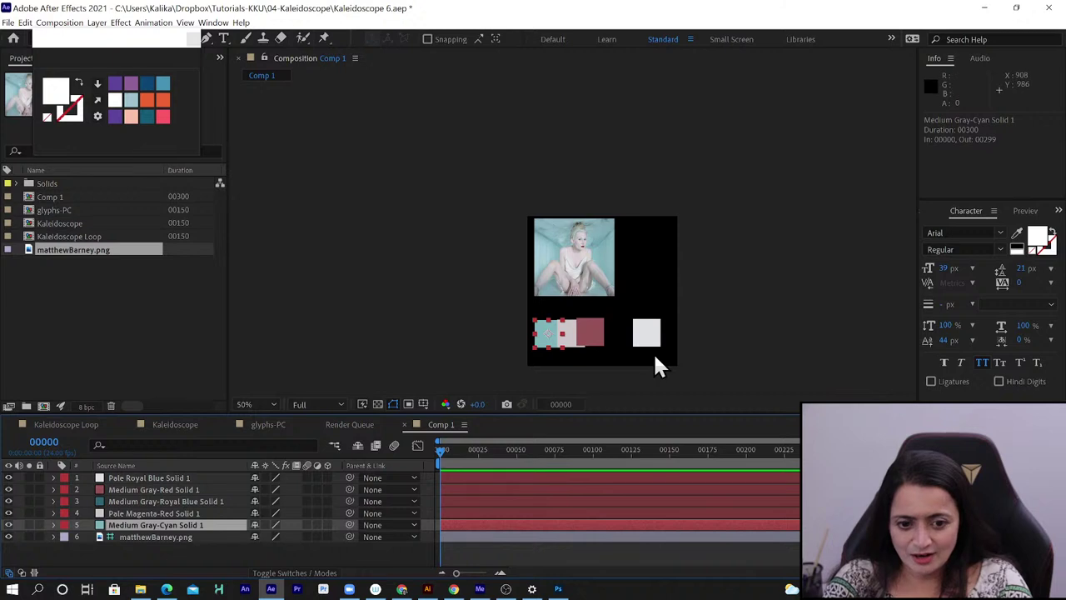
pyautogui.hotkey('ctrl', 'z')
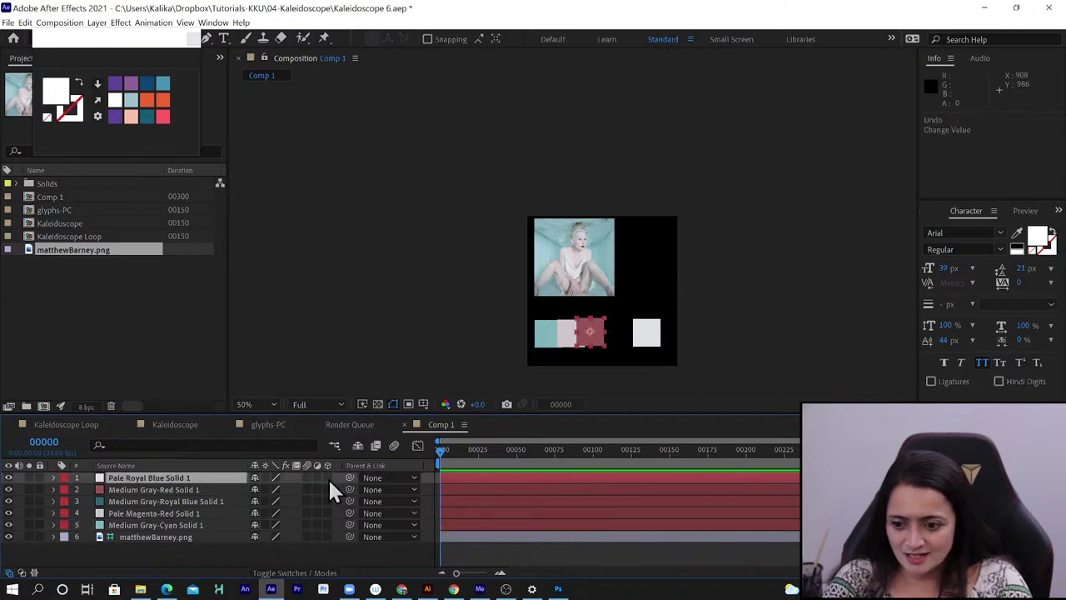
pyautogui.hotkey('ctrl', 'z')
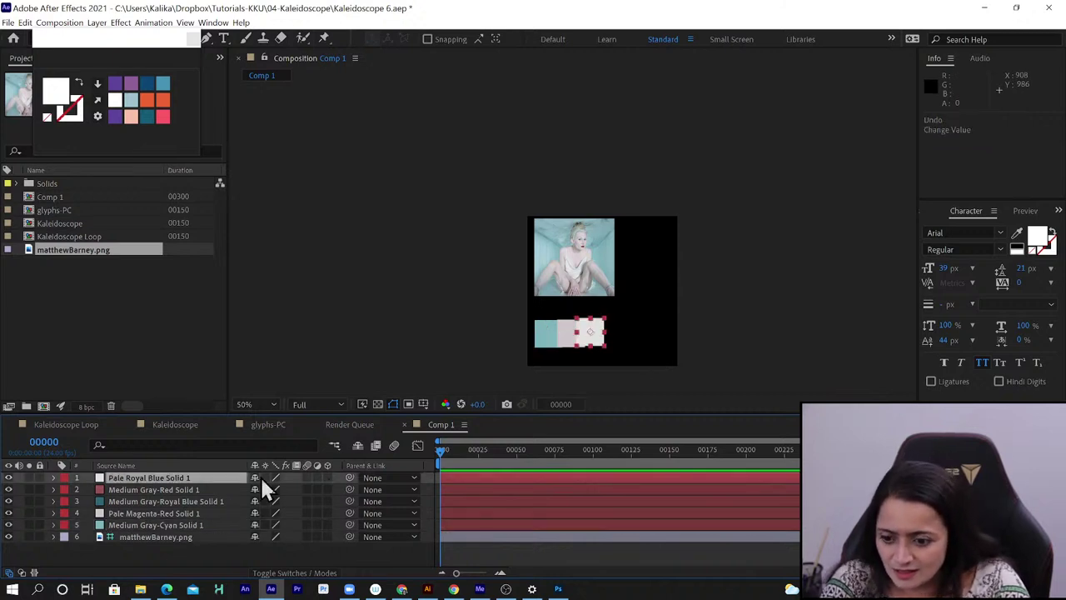
pyautogui.hotkey('ctrl', 'shift', 'z')
pyautogui.hotkey('ctrl', 'shift', 'z')
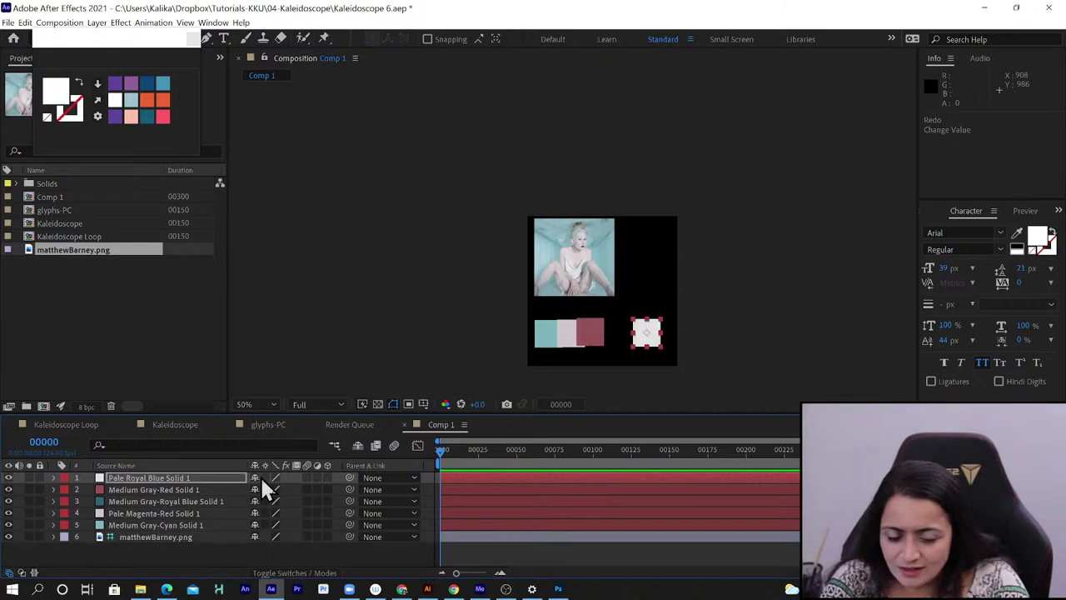
# Move the dark teal solid out from under the red one to about position 643, 840
pyautogui.click(194, 489)
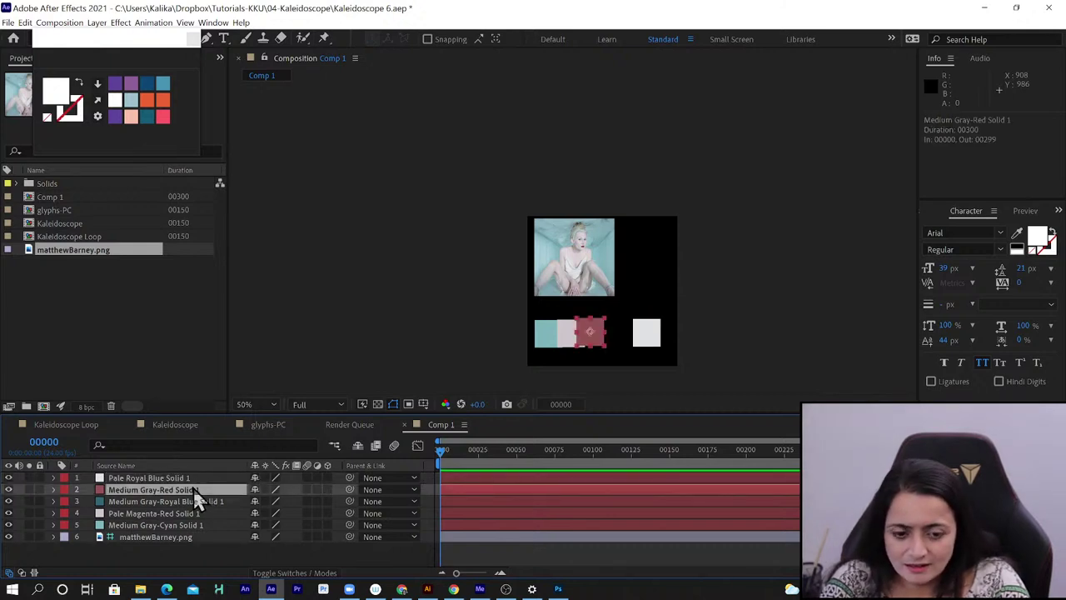
pyautogui.click(189, 501)
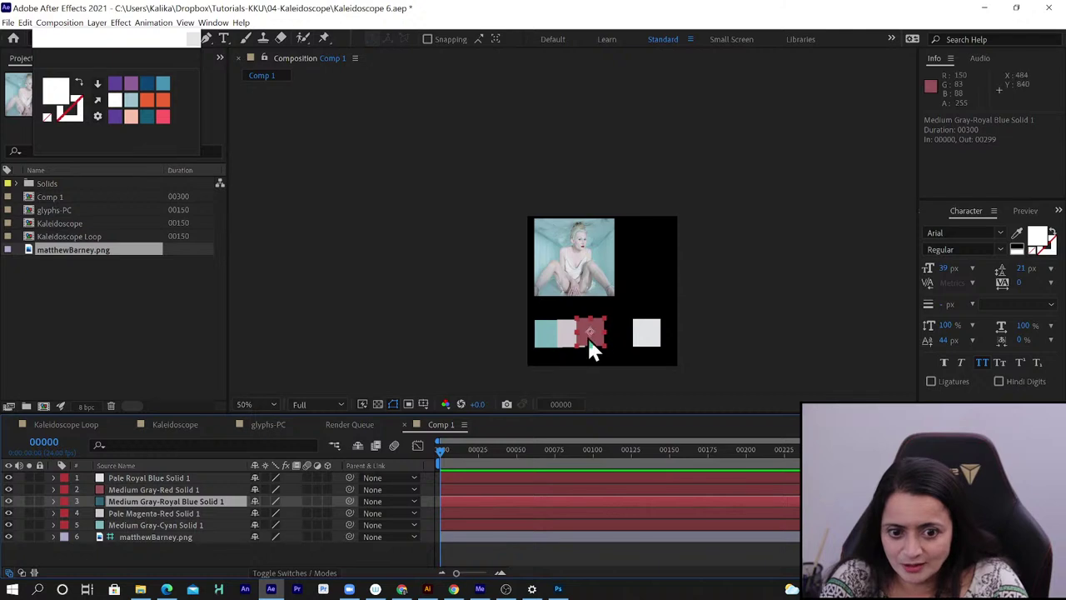
pyautogui.moveTo(588, 336); pyautogui.dragTo(617, 335)
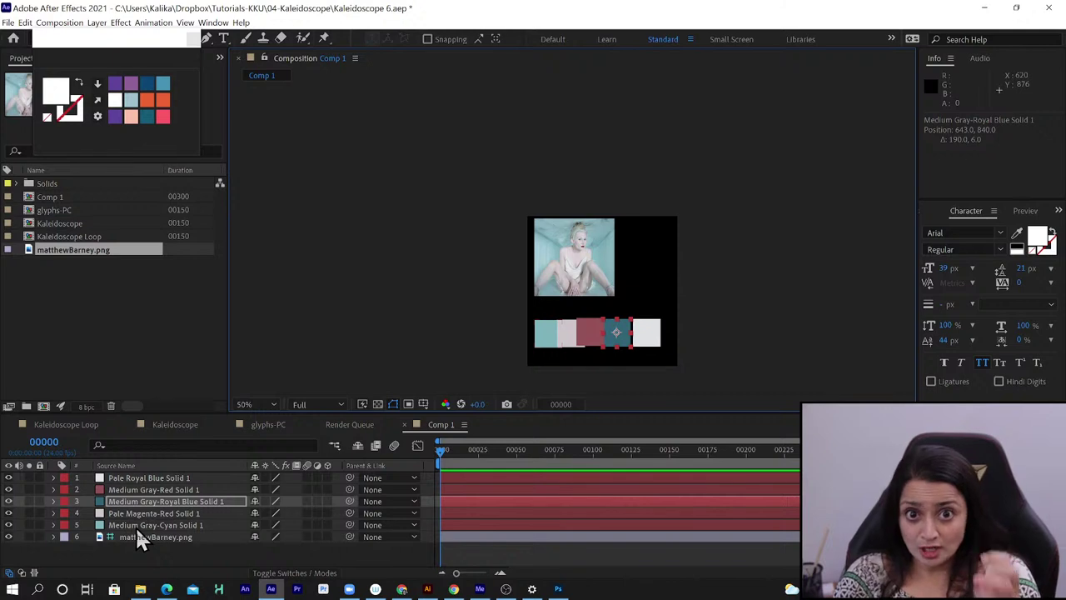
# Make all five colour solids guide layers and hide the matthewBarney.png reference image
pyautogui.click(546, 348)
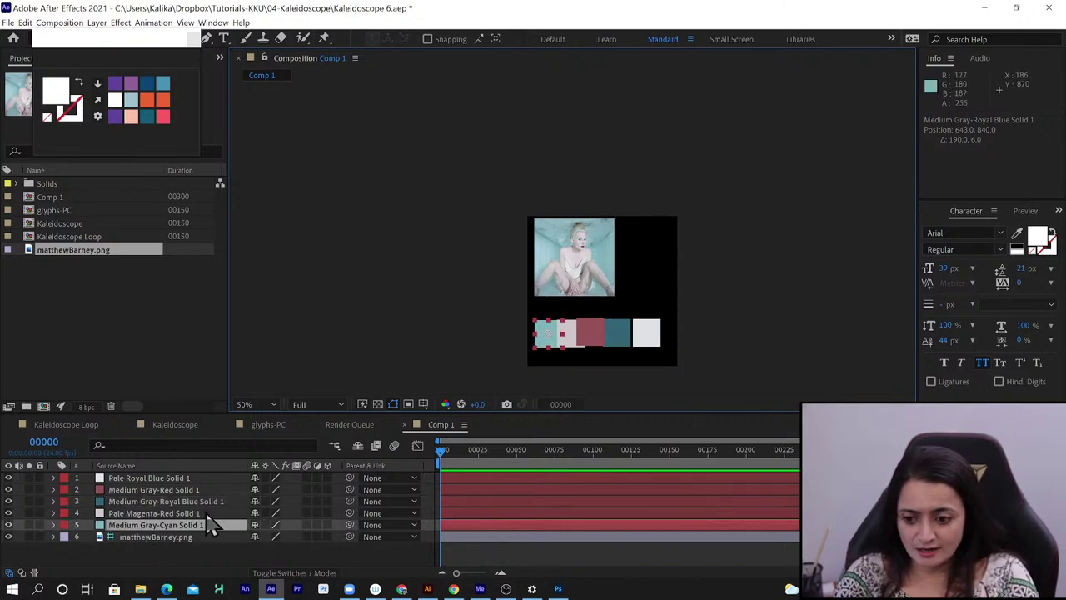
pyautogui.keyDown('shift'); pyautogui.click(158, 477); pyautogui.keyUp('shift')
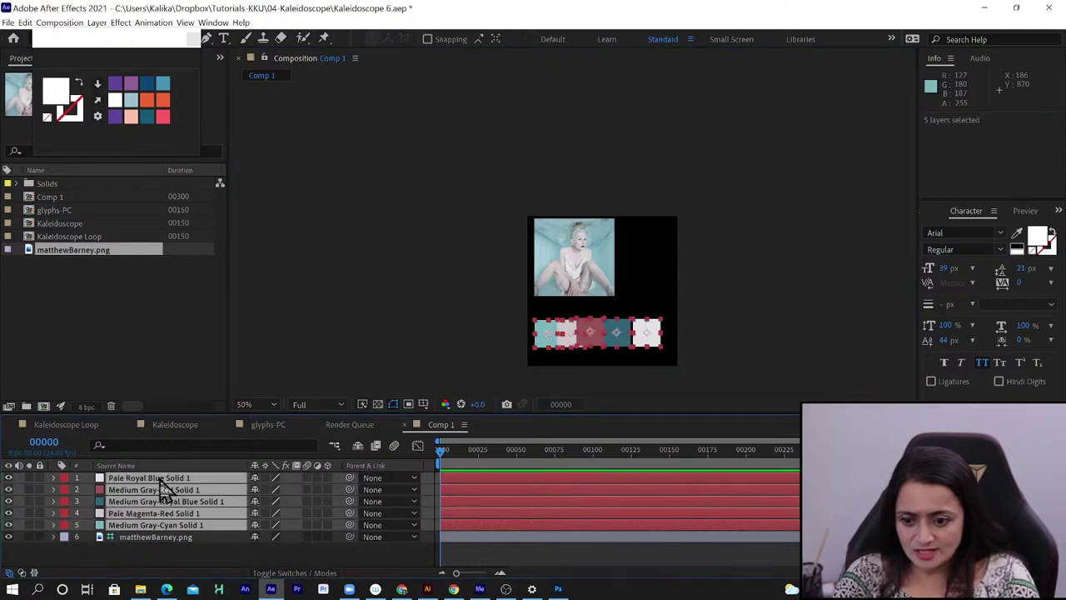
pyautogui.rightClick(183, 493)
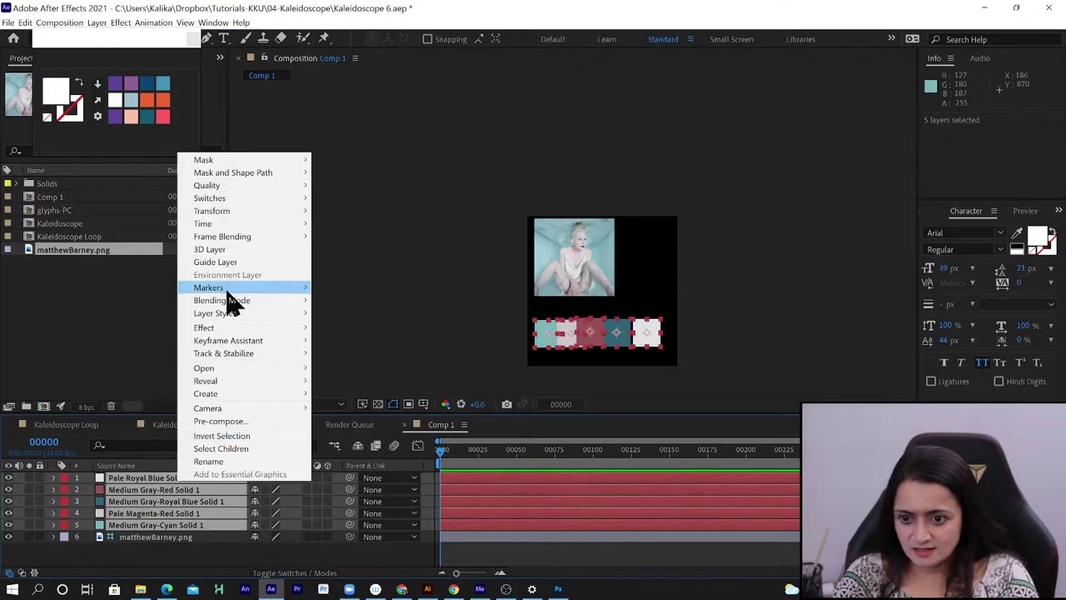
pyautogui.click(227, 262)
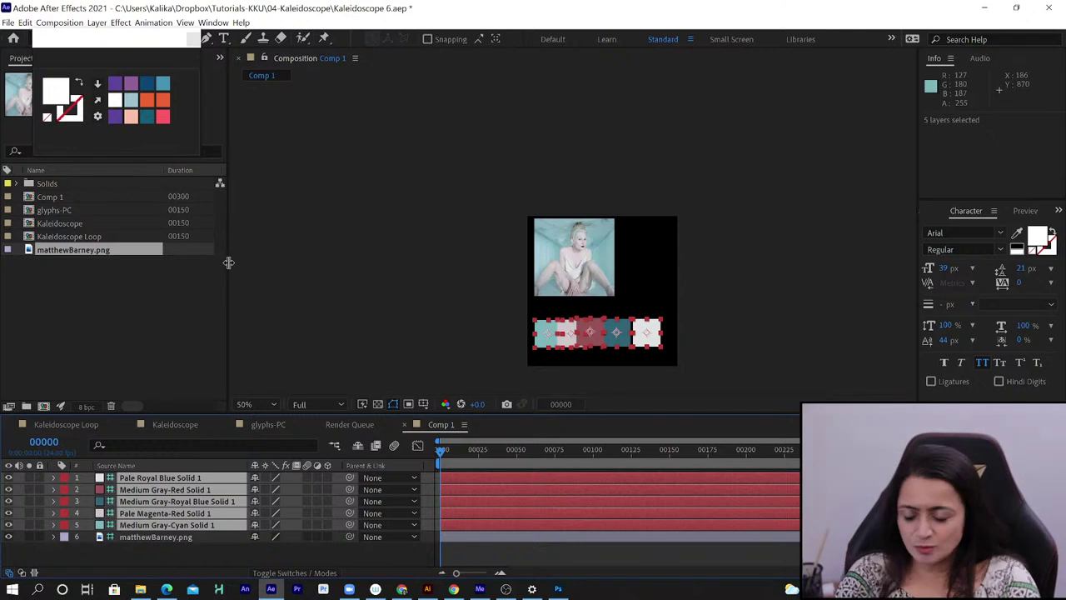
pyautogui.click(8, 536)
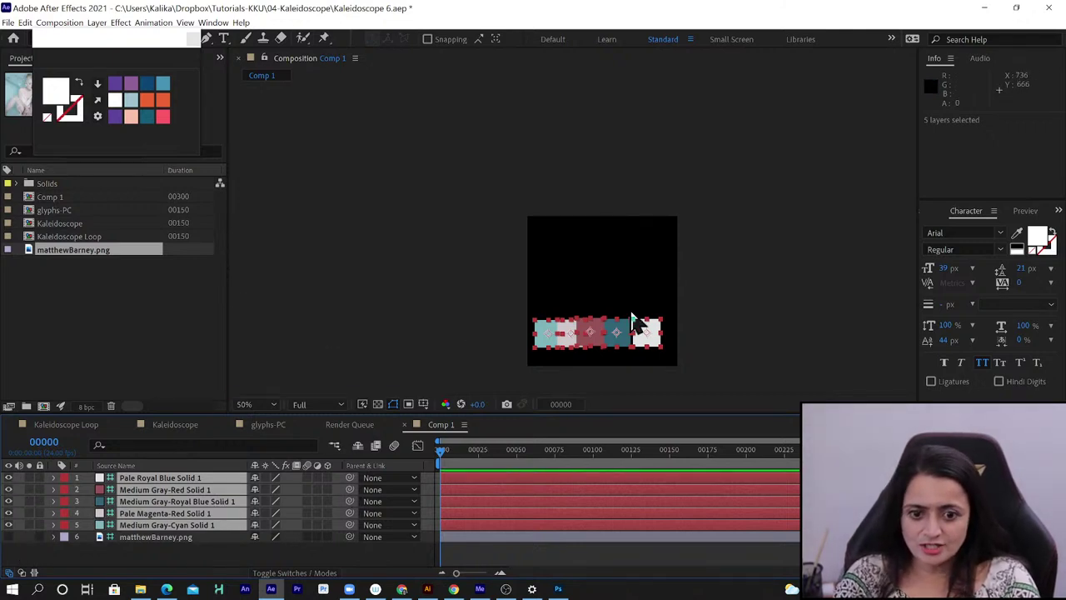
pyautogui.click(235, 550)
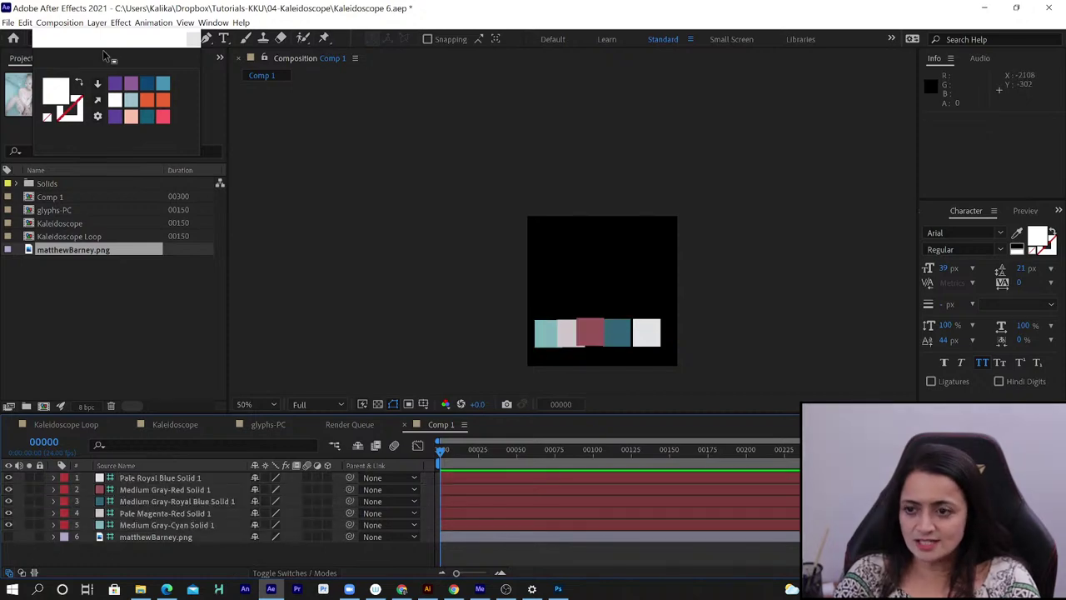
# Create a 200 × 200 px solid named BG, coloured with the light cyan sampled from the cyan solid
pyautogui.click(97, 23)
pyautogui.moveTo(114, 40)
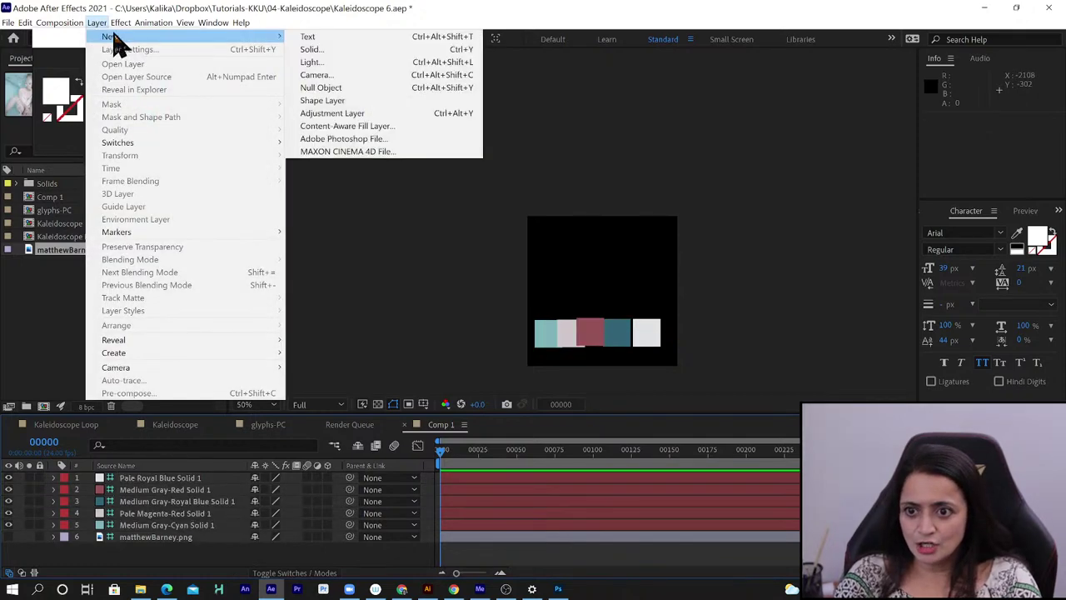
pyautogui.click(349, 48)
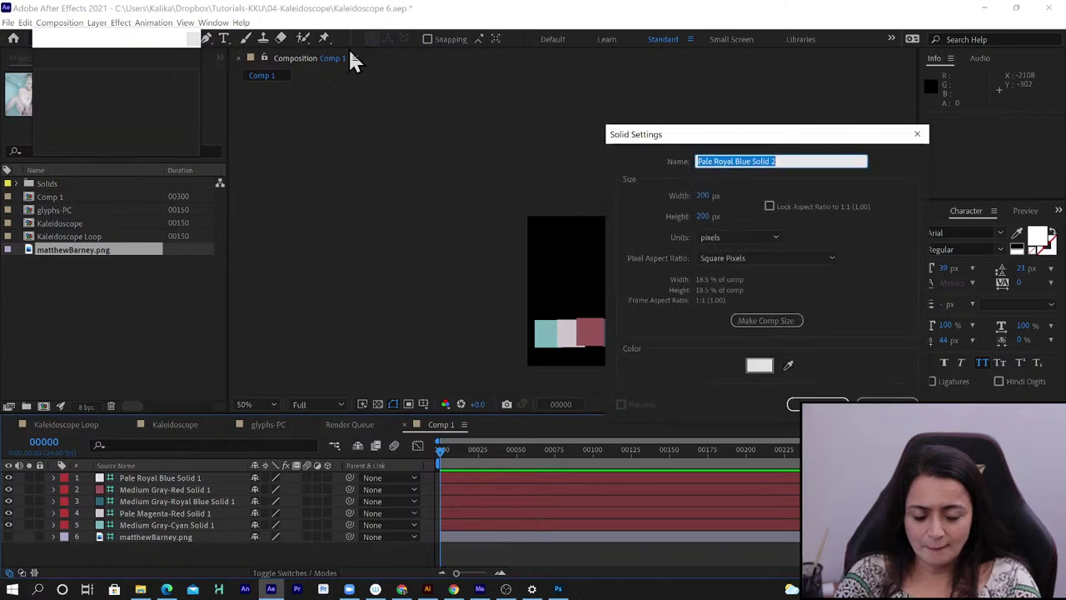
pyautogui.click(788, 364)
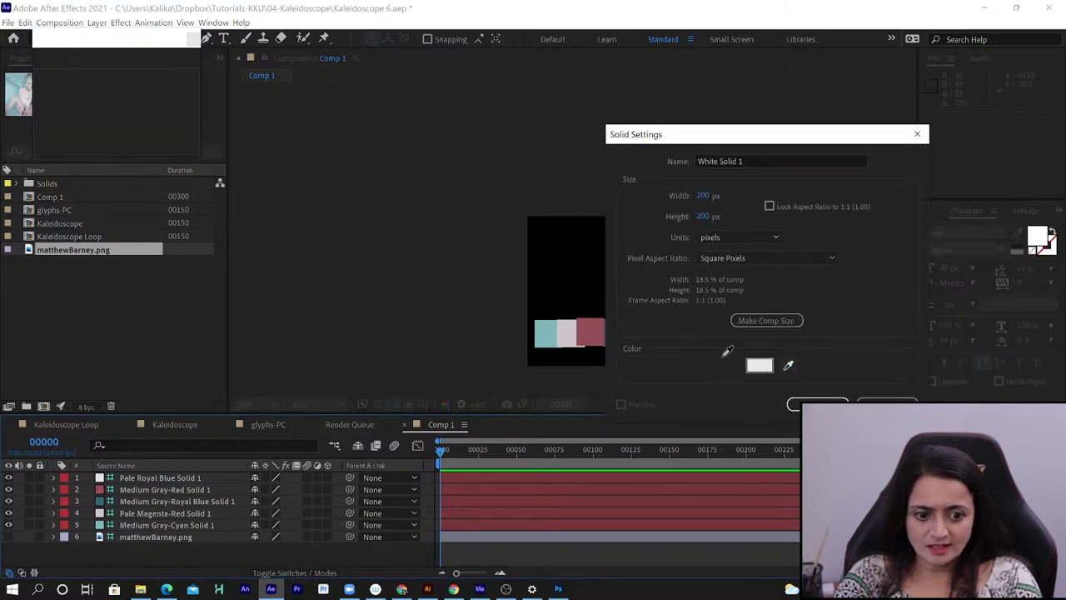
pyautogui.click(551, 328)
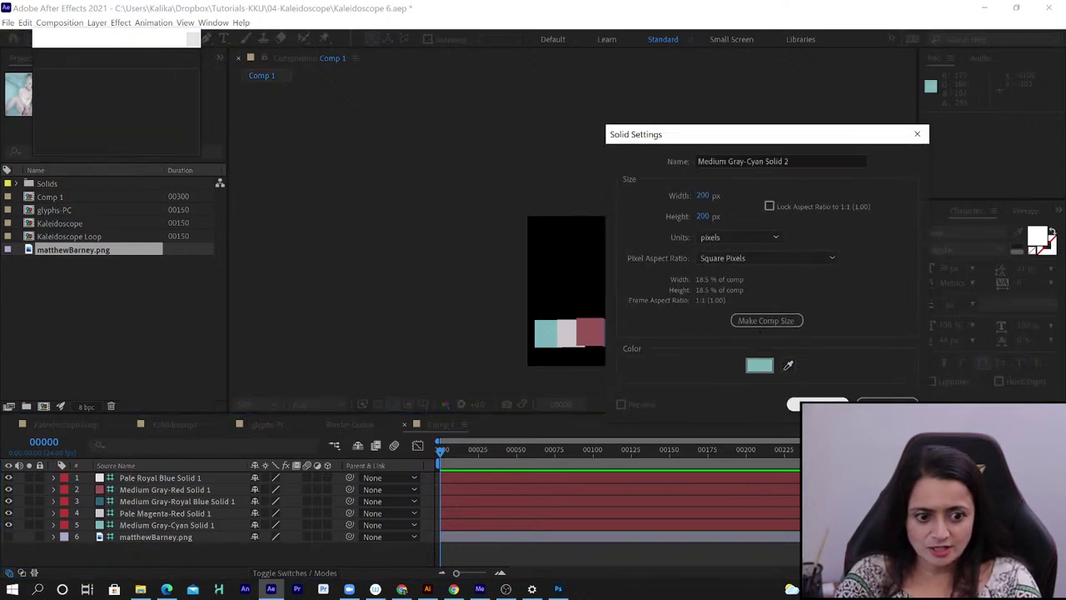
pyautogui.moveTo(793, 162); pyautogui.dragTo(657, 161)
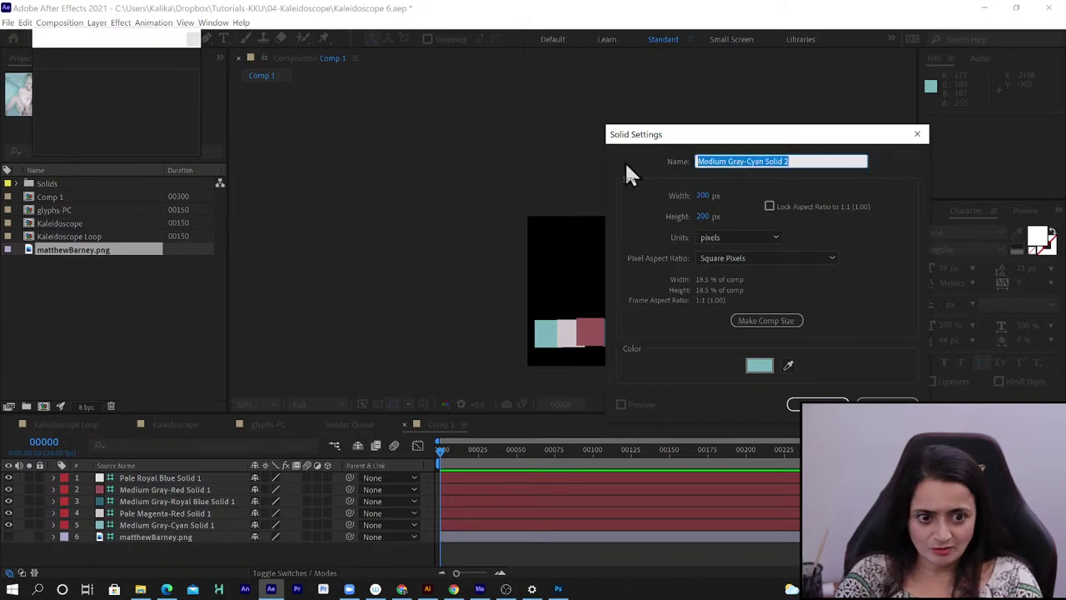
pyautogui.write('BG')
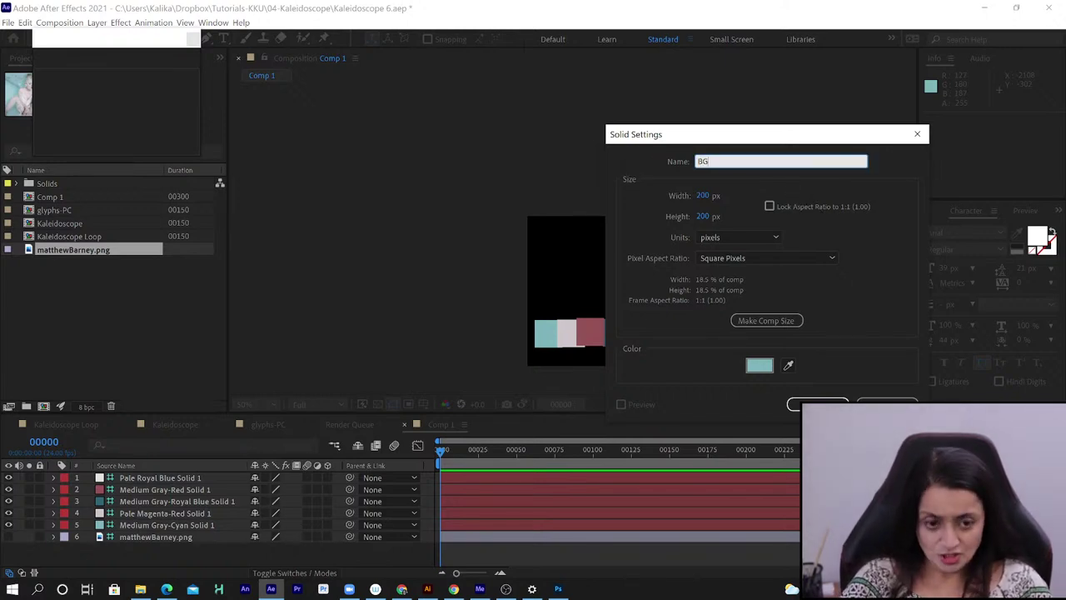
pyautogui.press('Return')
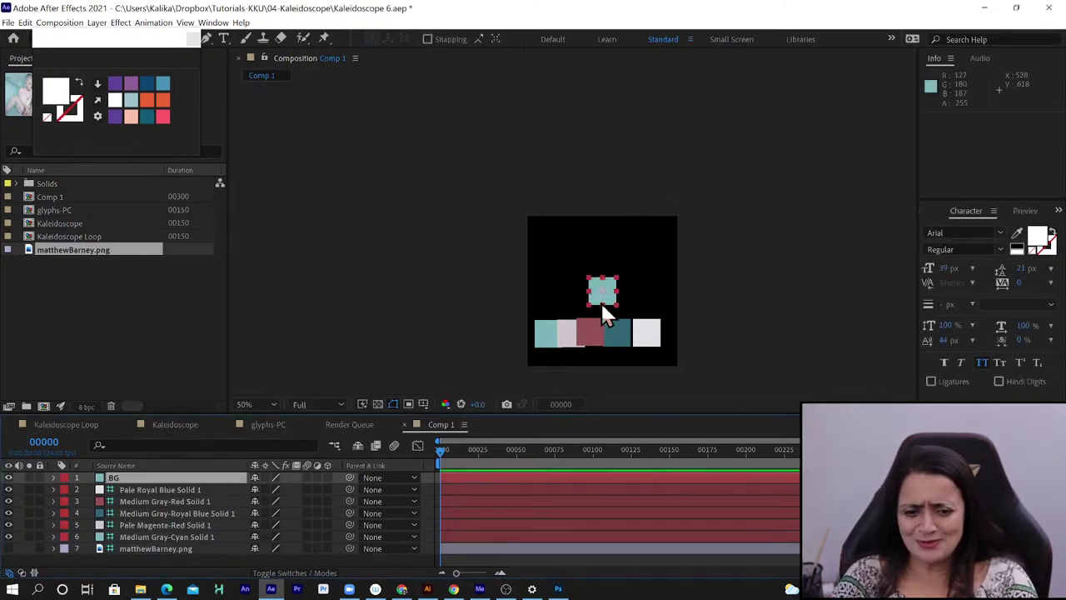
# Resize the BG solid to the composition size of 1080 × 1080 px
pyautogui.click(97, 25)
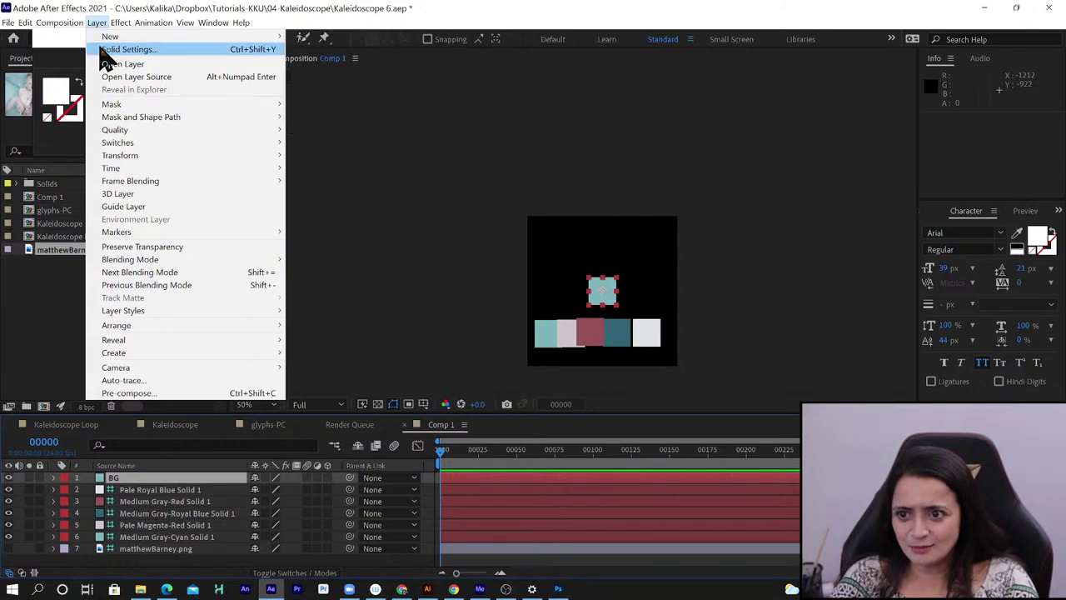
pyautogui.click(121, 49)
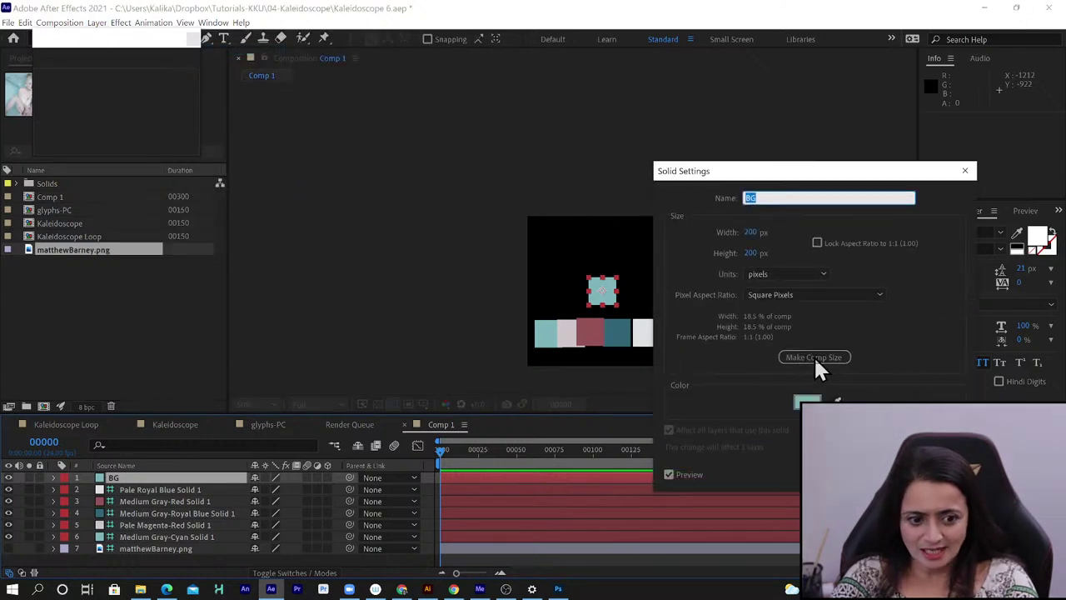
pyautogui.click(813, 357)
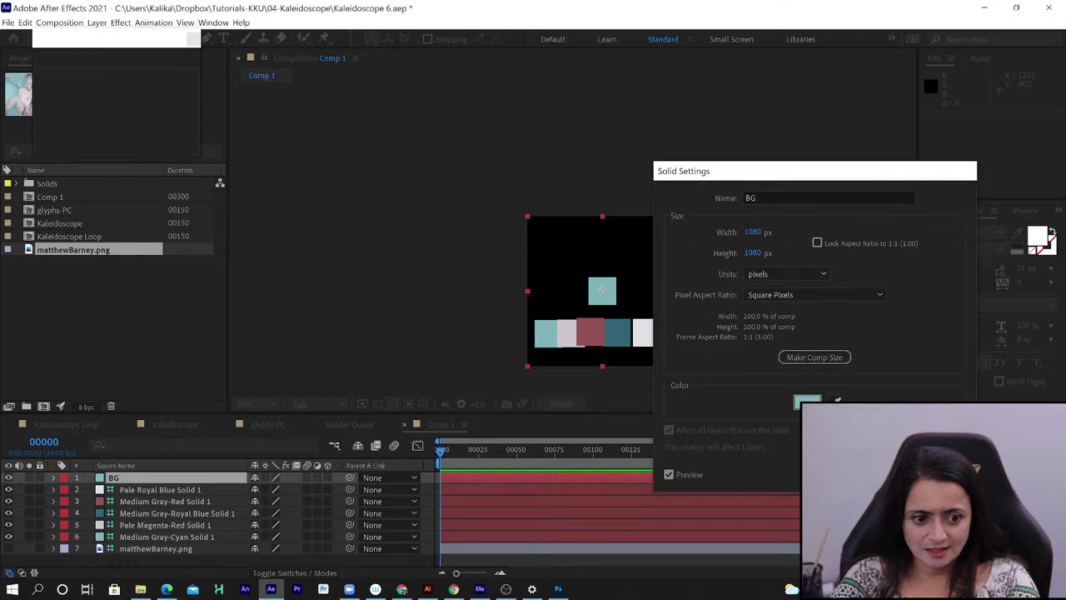
pyautogui.click(879, 474)
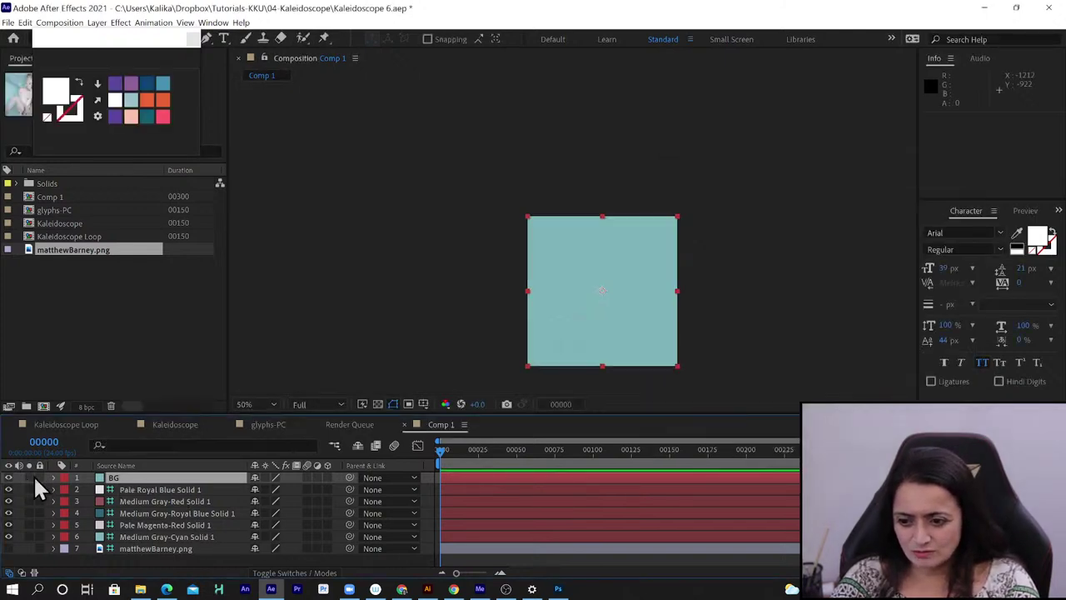
# Lock the BG layer at the bottom of the layer stack and close the Swatcheroo window
pyautogui.moveTo(145, 481); pyautogui.dragTo(143, 553)
pyautogui.click(40, 548)
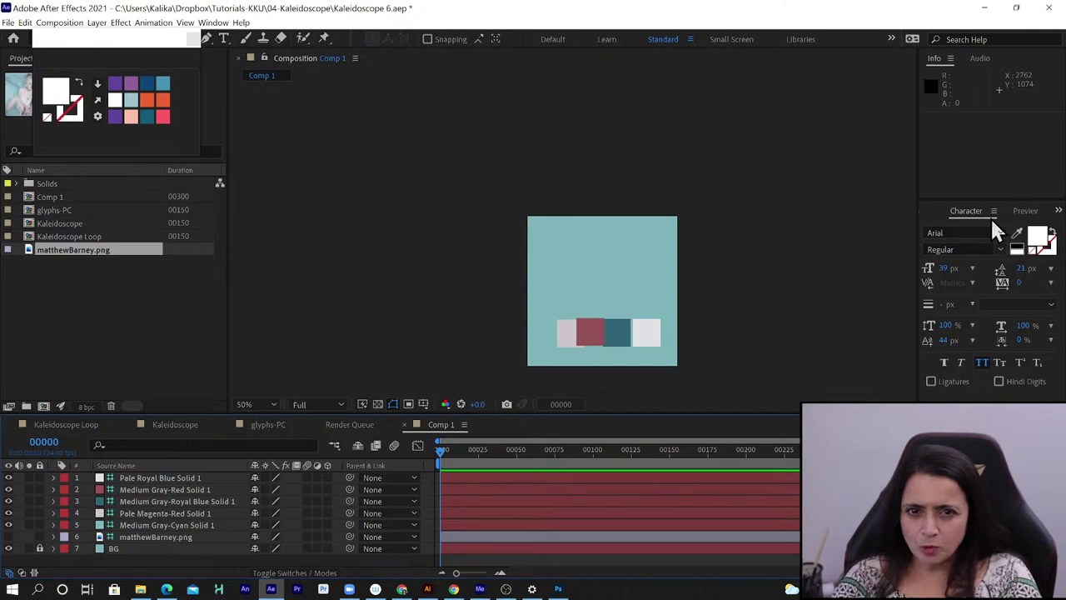
pyautogui.click(191, 39)
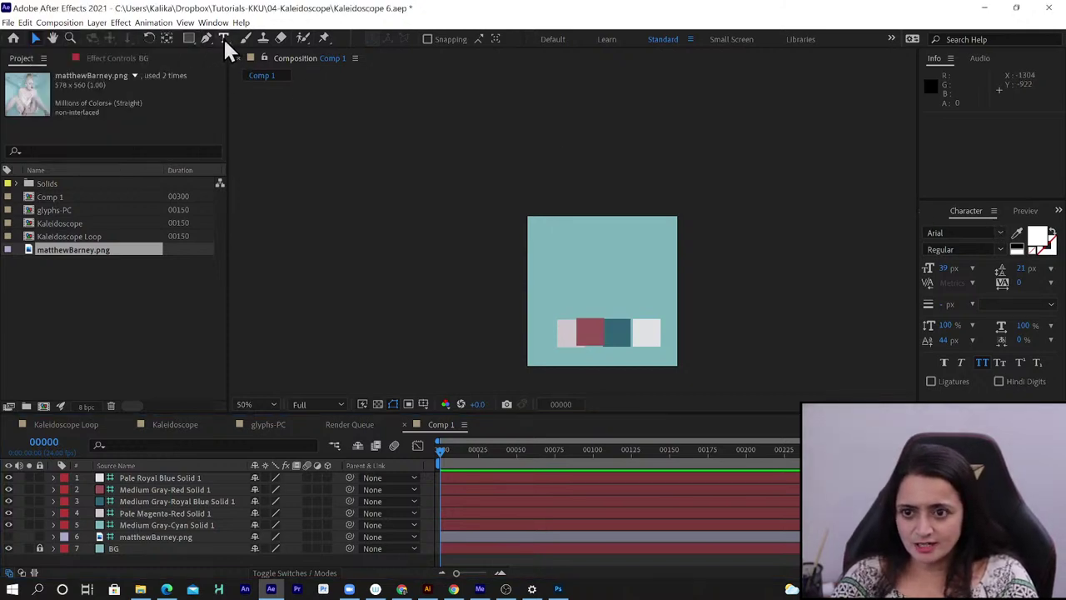
# Create an empty text layer in the composition using Arial Black at a font size of 242 px
pyautogui.click(224, 39)
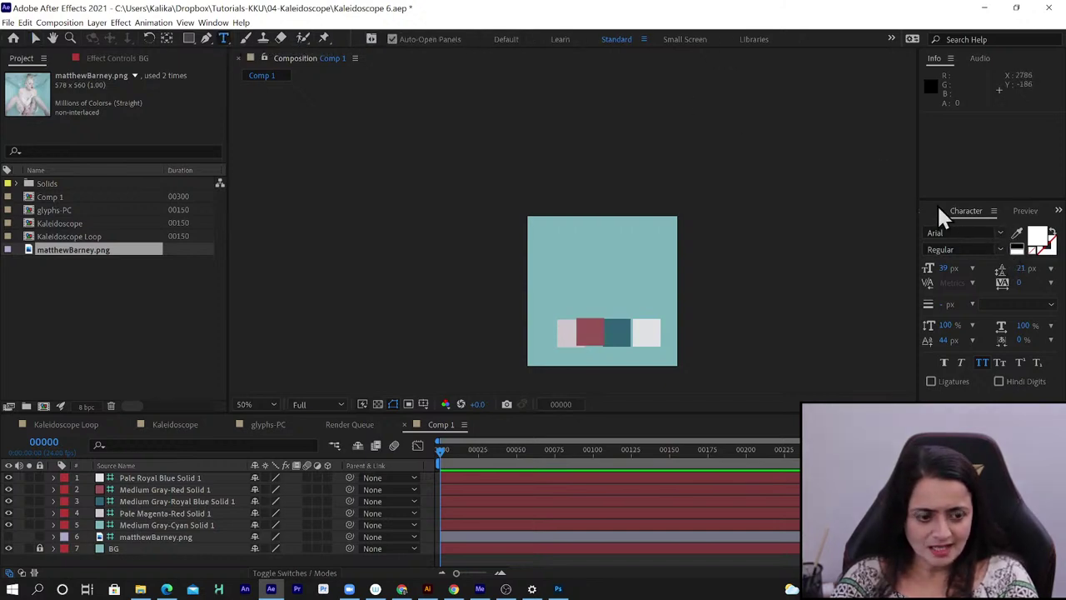
pyautogui.click(1000, 249)
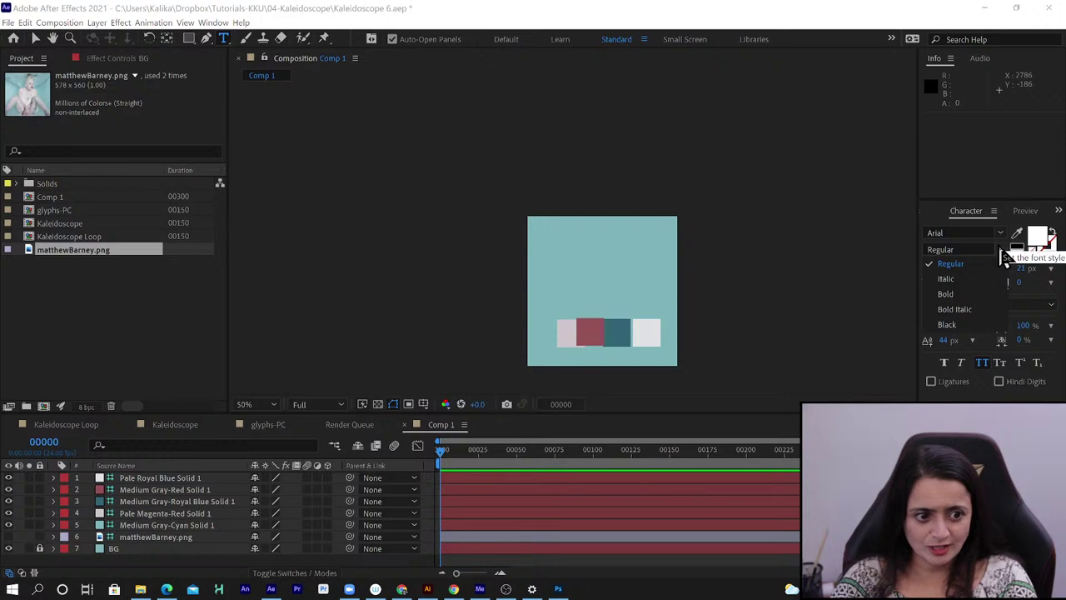
pyautogui.click(950, 324)
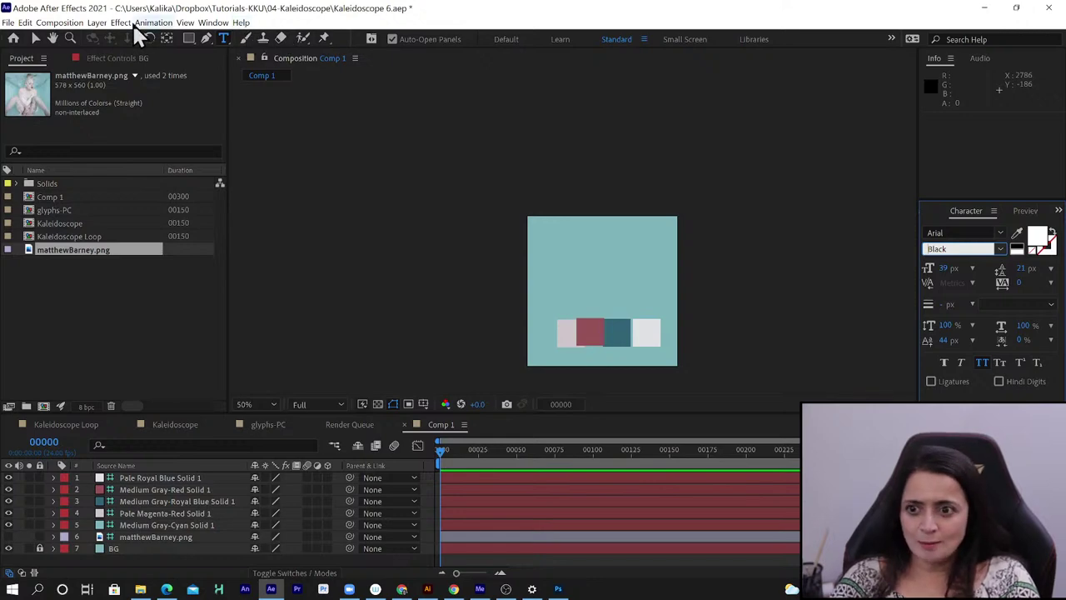
pyautogui.click(99, 23)
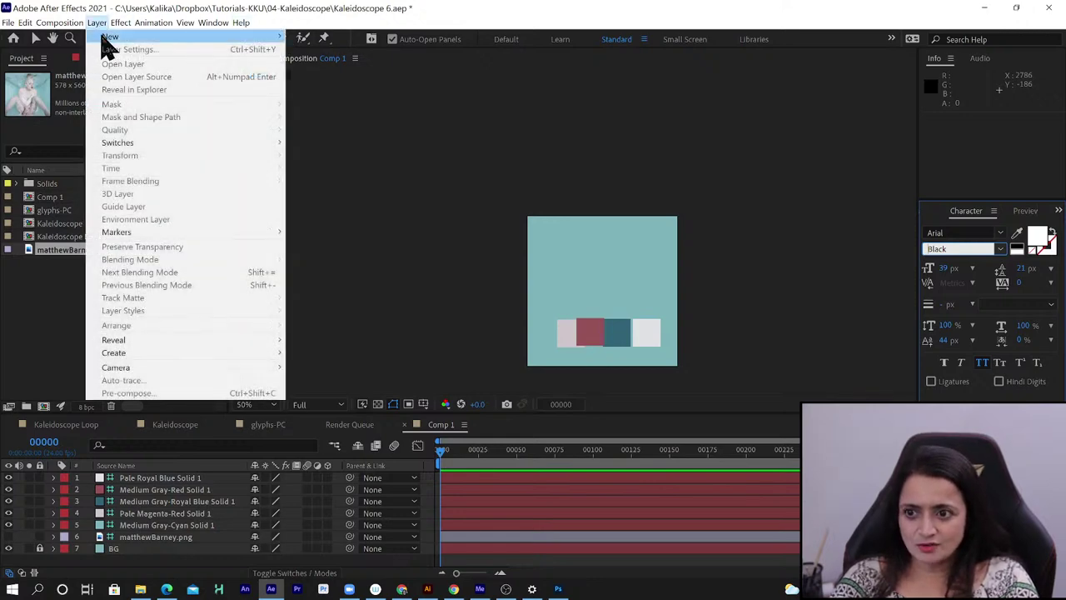
pyautogui.moveTo(107, 38)
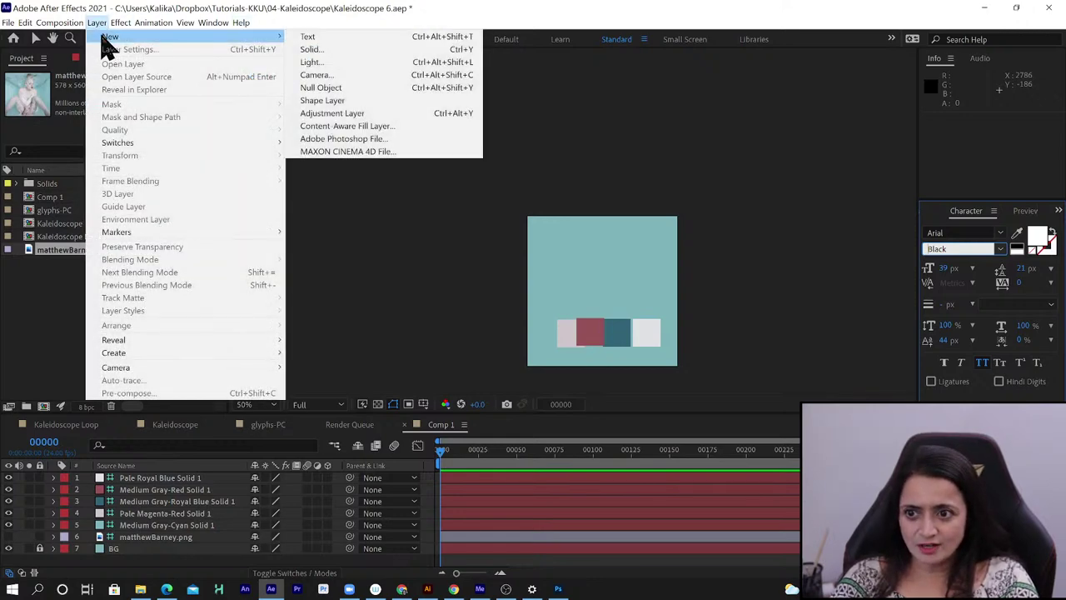
pyautogui.click(358, 37)
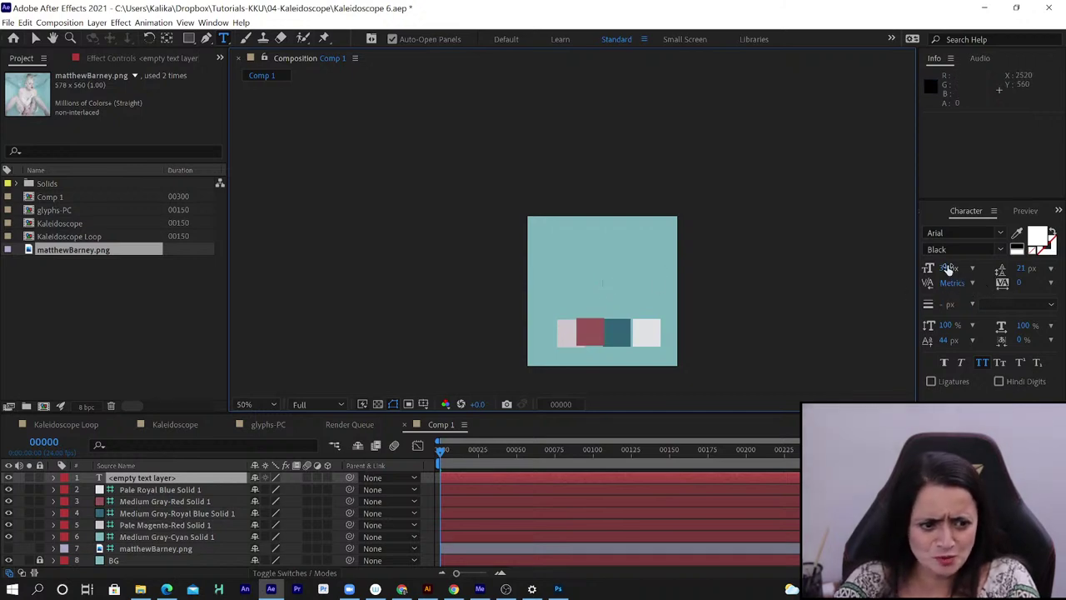
pyautogui.moveTo(944, 267); pyautogui.dragTo(1043, 271)
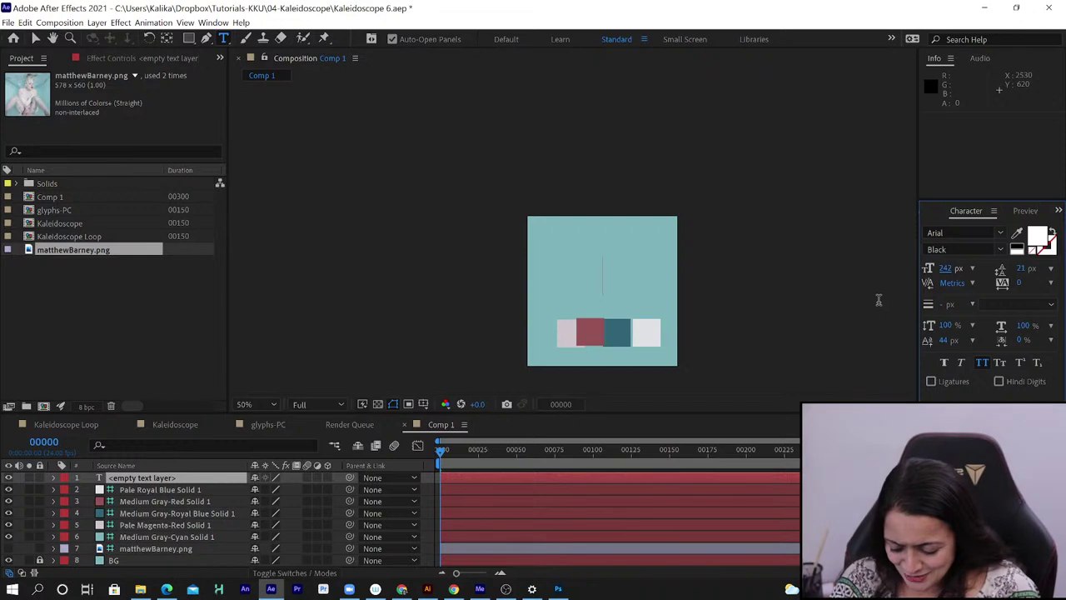
pyautogui.write('1')
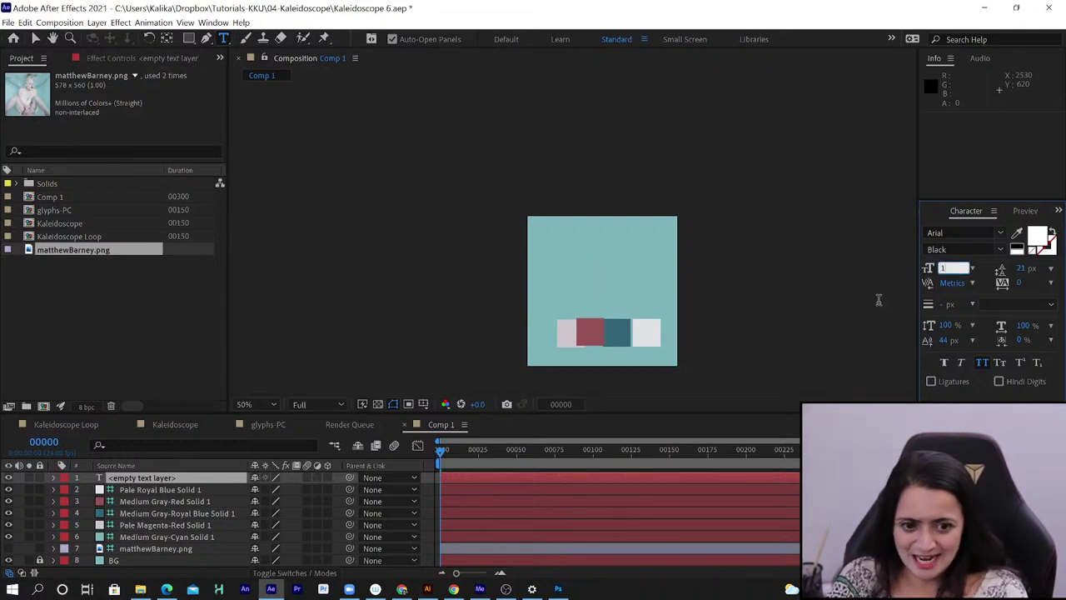
pyautogui.press('BackSpace')
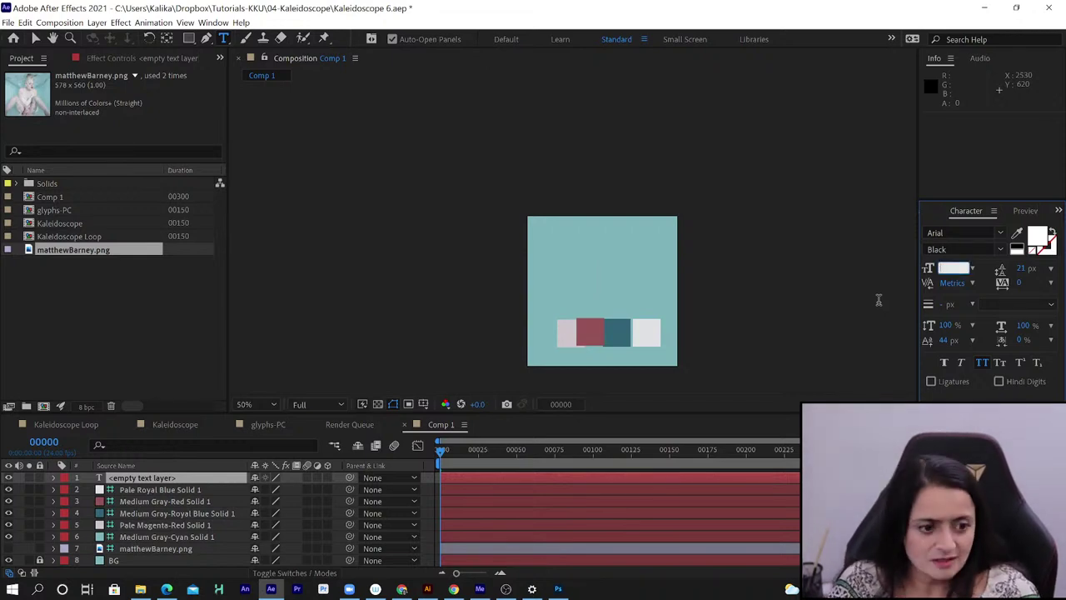
pyautogui.write('0.1')
pyautogui.press('Return')
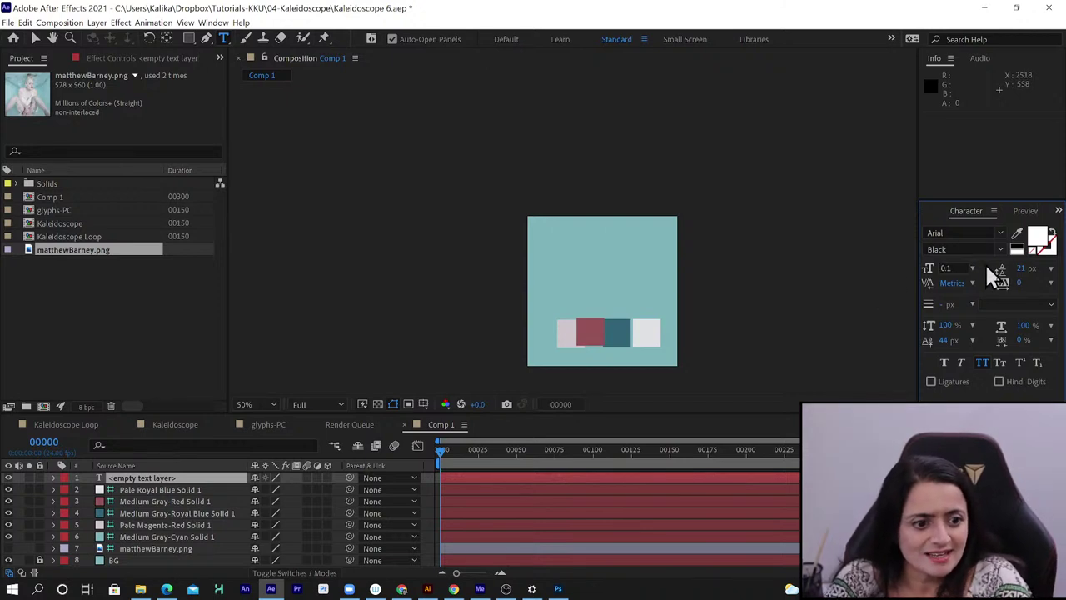
pyautogui.hotkey('ctrl', 'z')
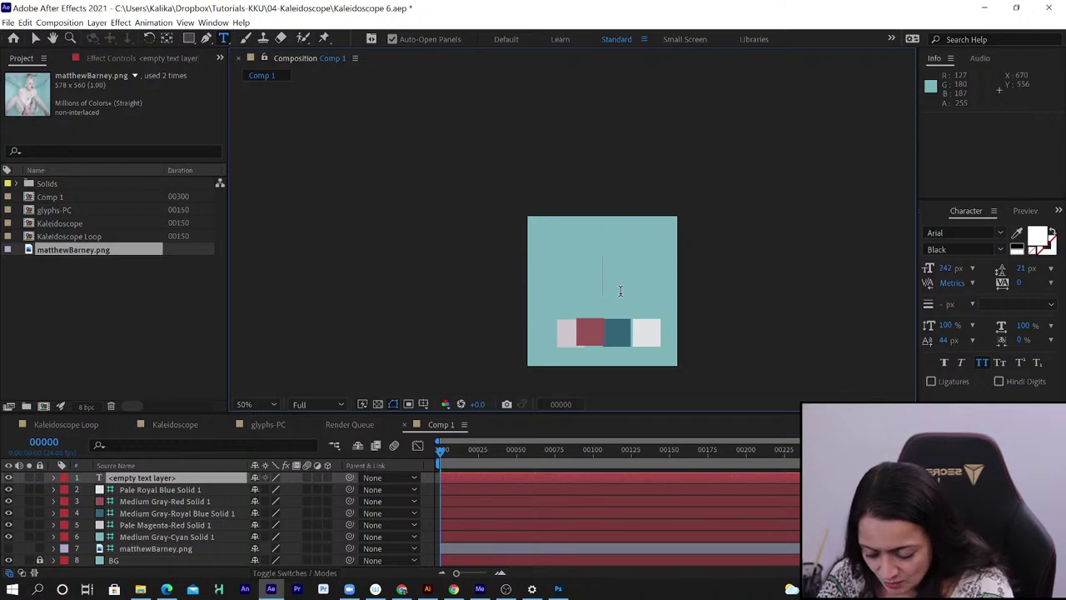
# Enter the text !@#$% and fill the @ character with the colour sampled from the red solid
pyautogui.write('!@#')
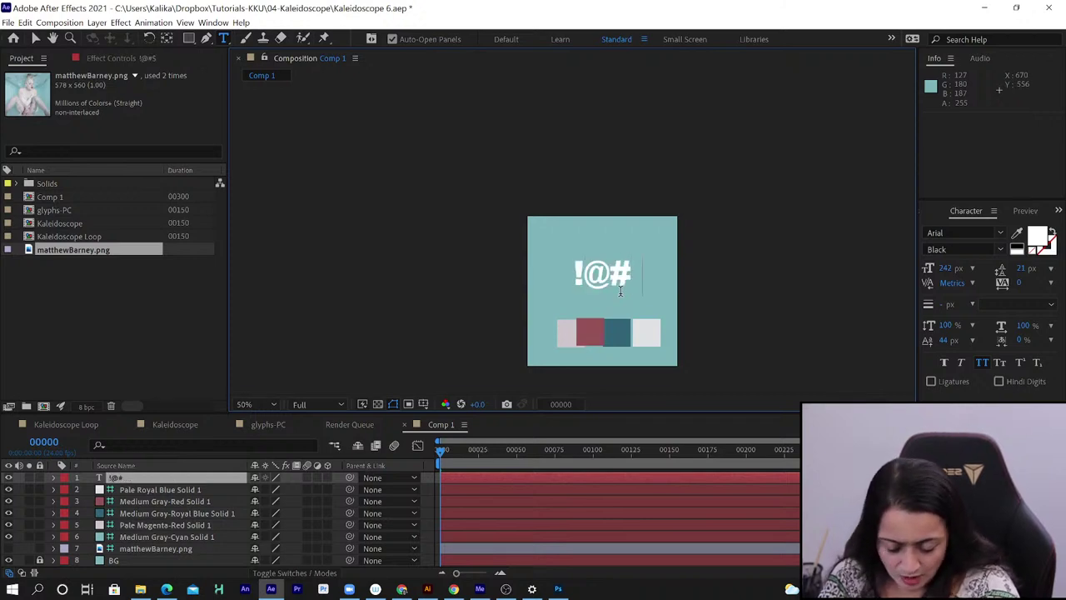
pyautogui.write('$%')
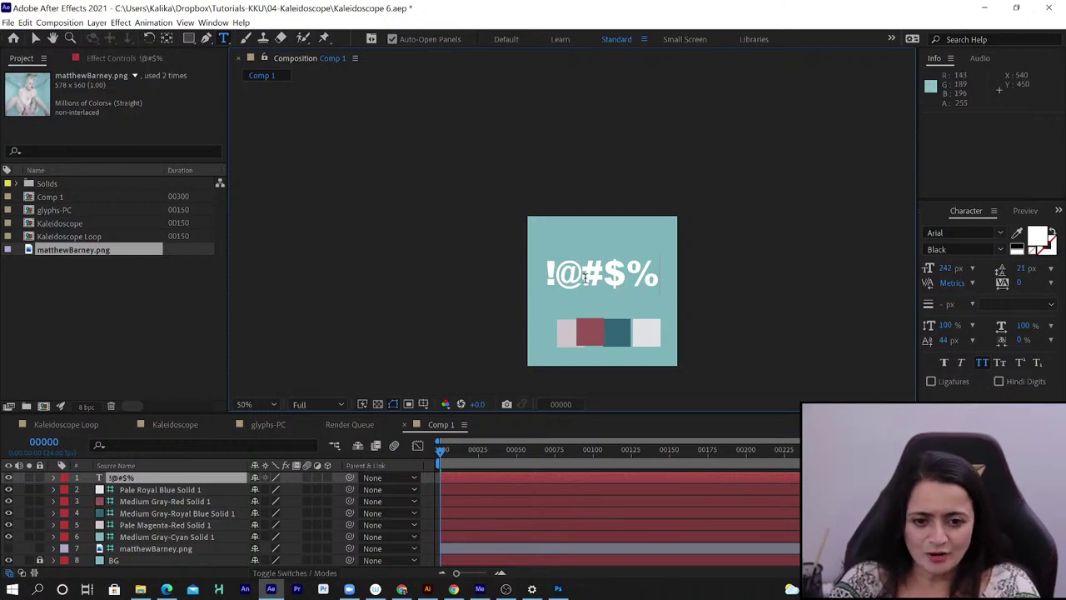
pyautogui.moveTo(576, 277); pyautogui.dragTo(556, 277)
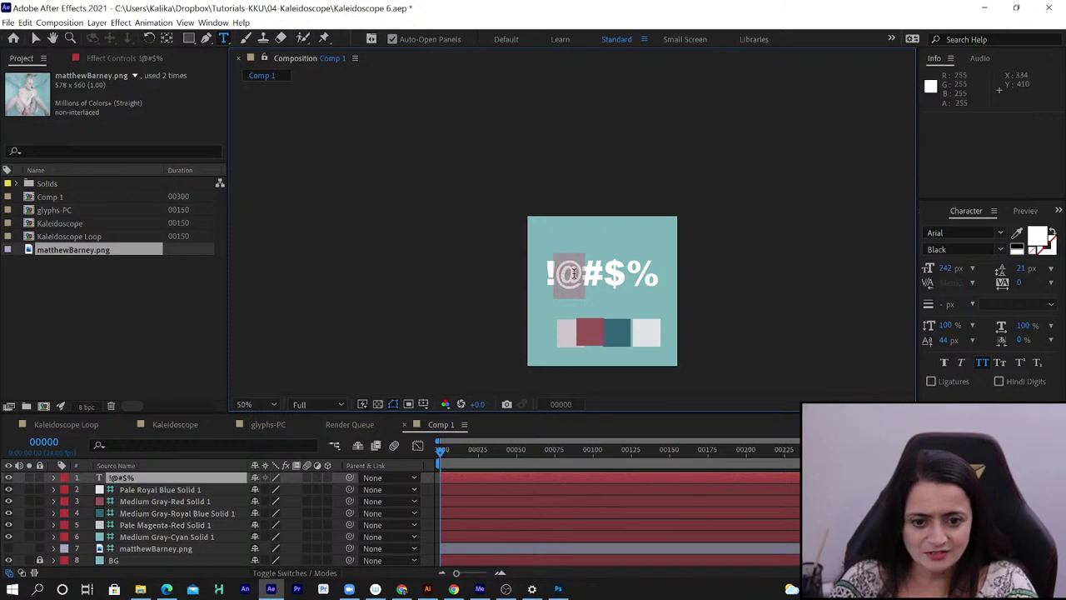
pyautogui.click(1017, 232)
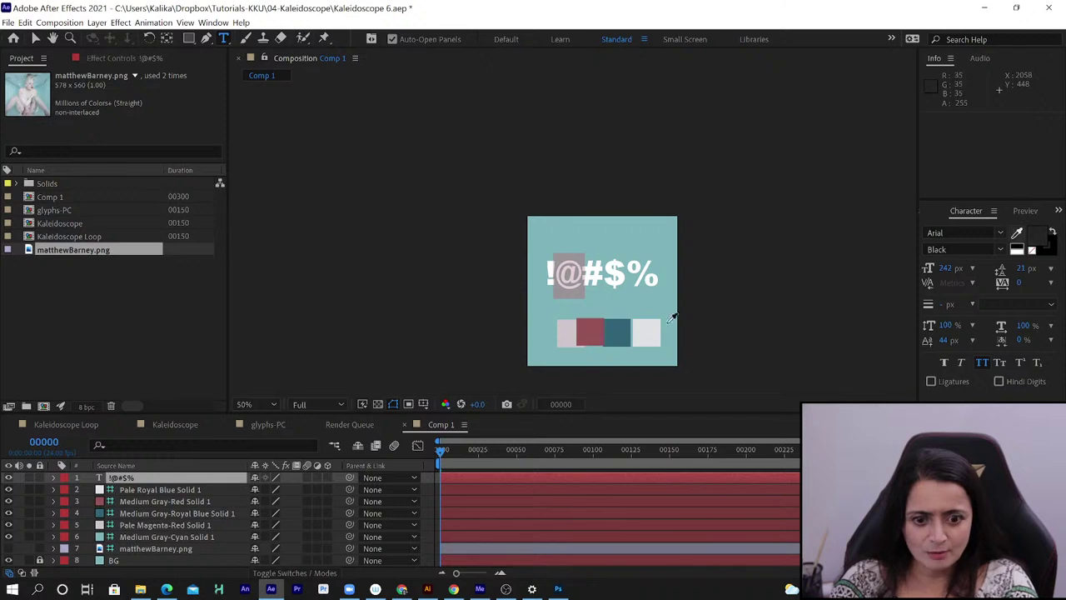
pyautogui.click(590, 332)
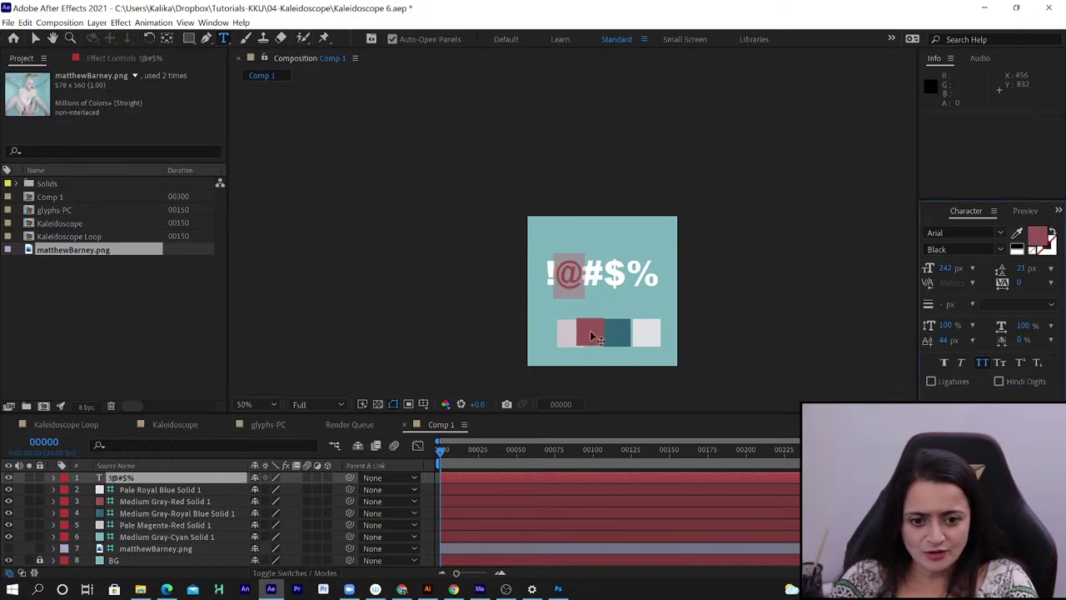
# Fill the # character with the dark teal solid's colour and the ! with the pale pink solid's colour
pyautogui.moveTo(606, 275); pyautogui.dragTo(582, 275)
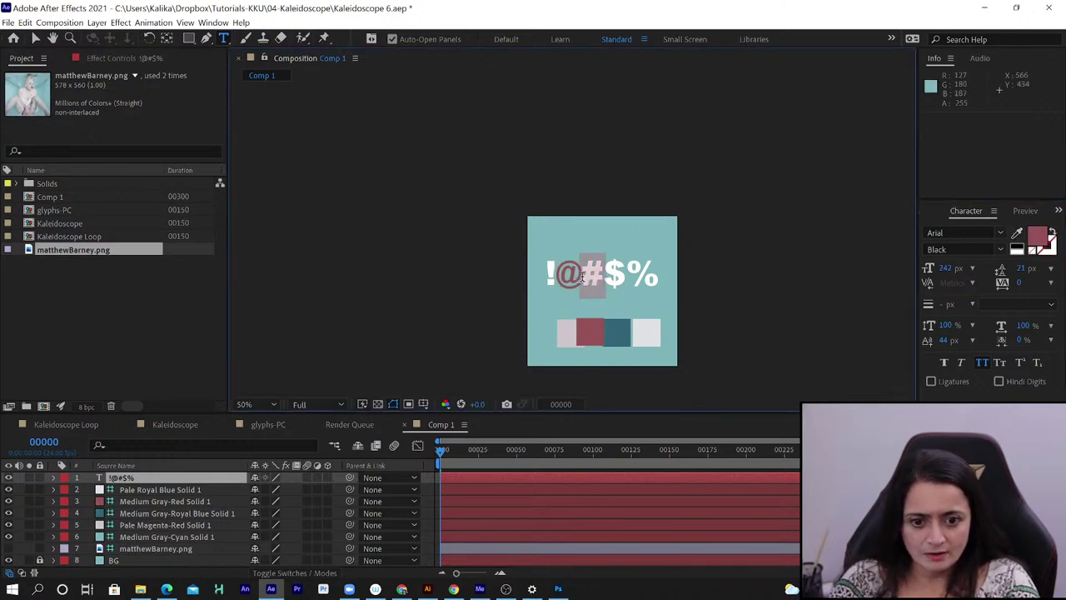
pyautogui.click(1017, 232)
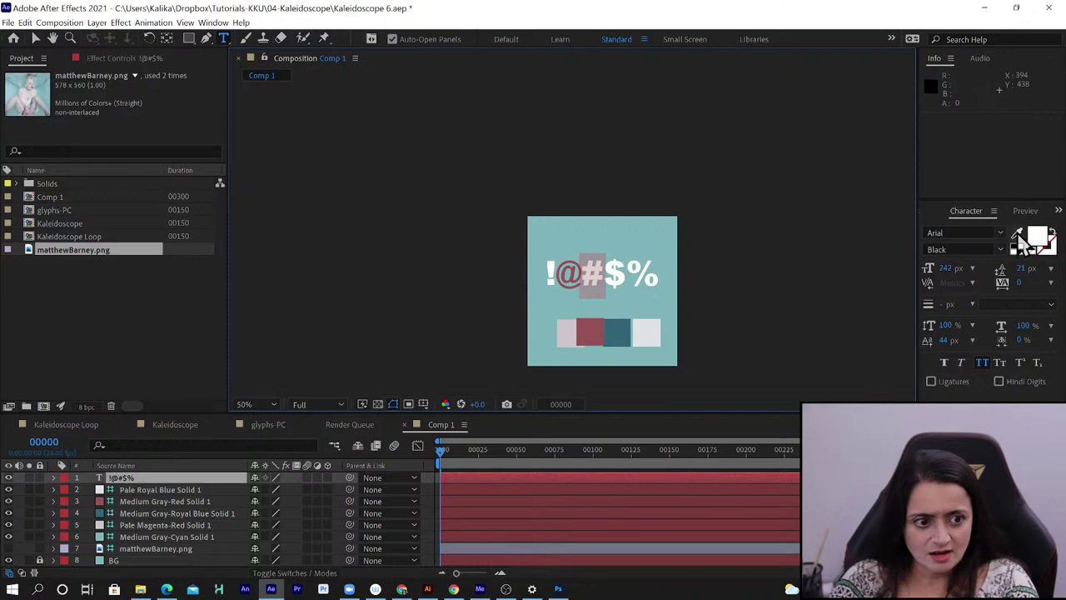
pyautogui.click(620, 332)
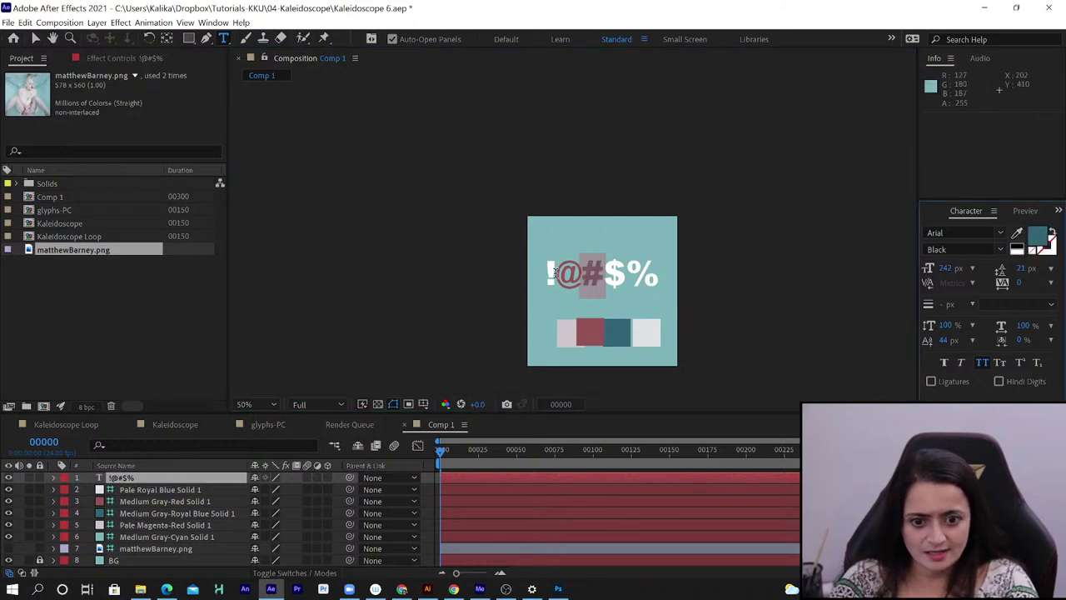
pyautogui.moveTo(555, 273); pyautogui.dragTo(545, 274)
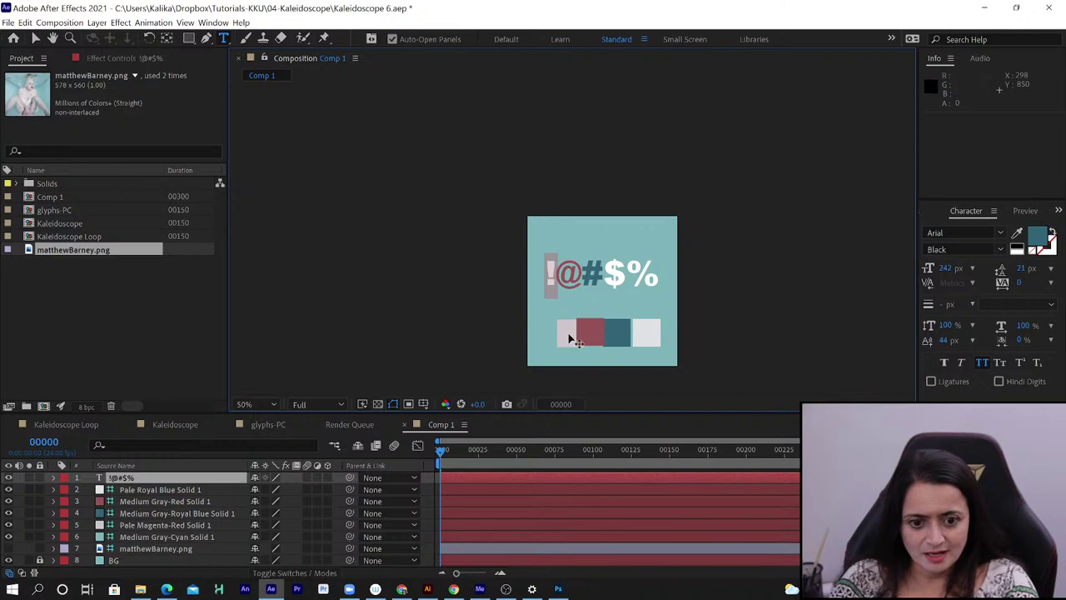
pyautogui.click(1017, 232)
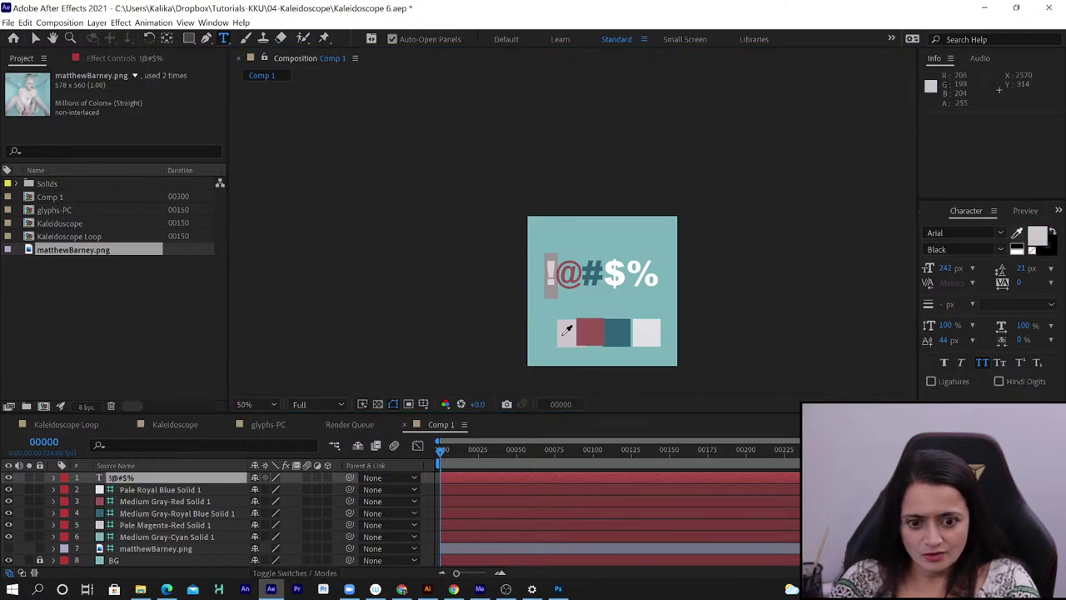
pyautogui.click(563, 332)
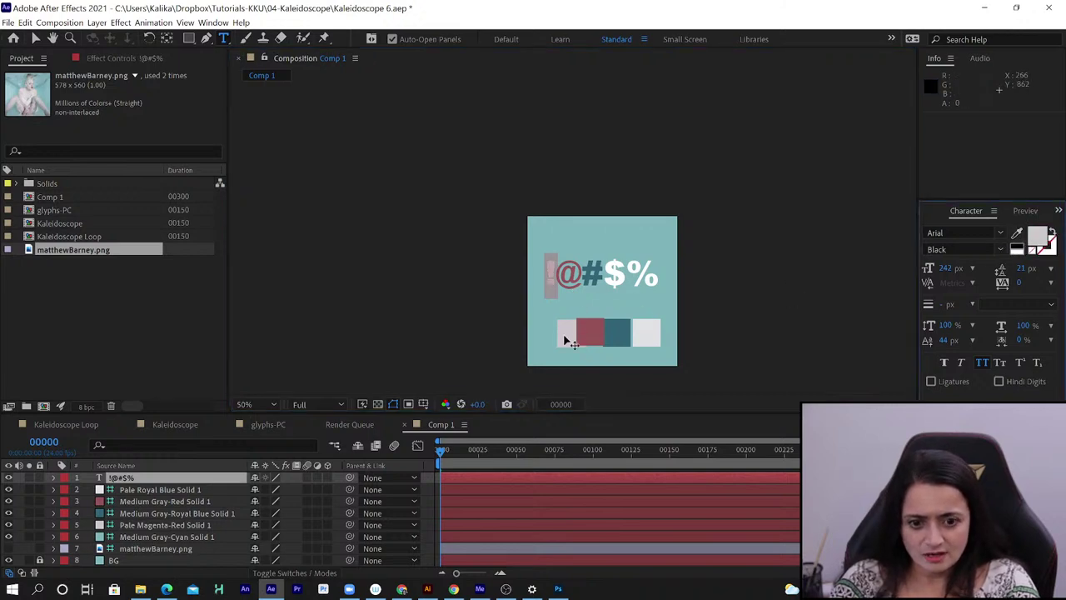
# Fill the $ character with the near-white solid's colour and the % with the cyan sampled from the background
pyautogui.click(600, 275)
pyautogui.hotkey('shift', 'Right')
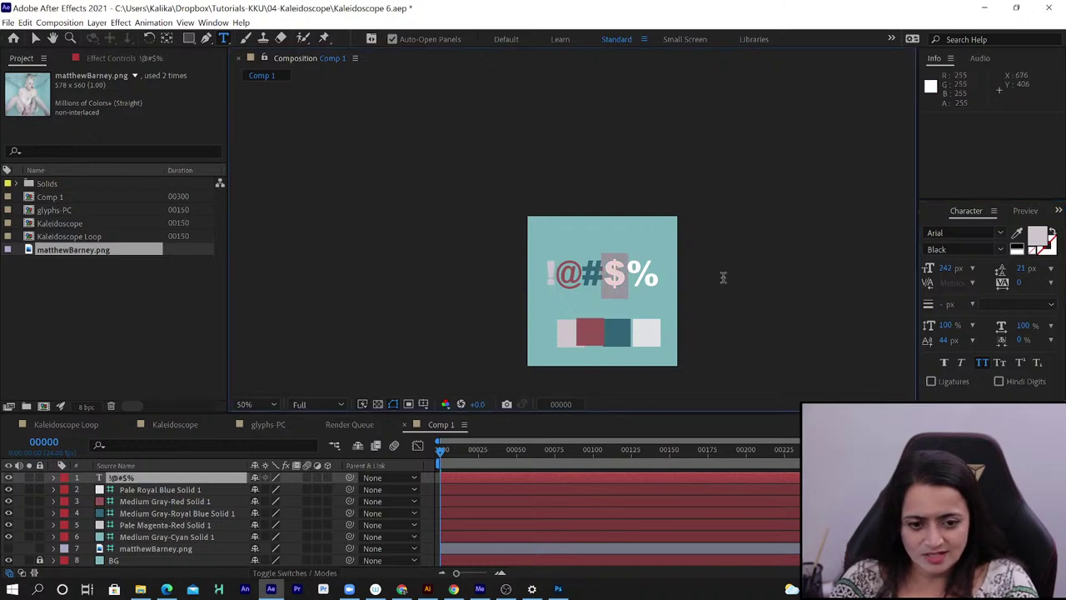
pyautogui.click(1017, 233)
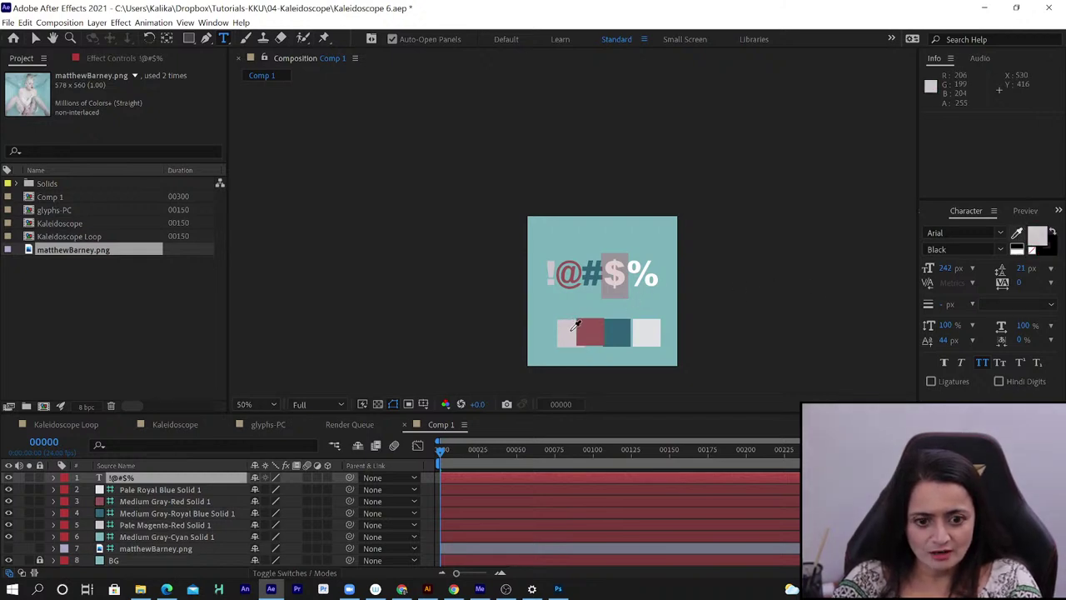
pyautogui.click(652, 332)
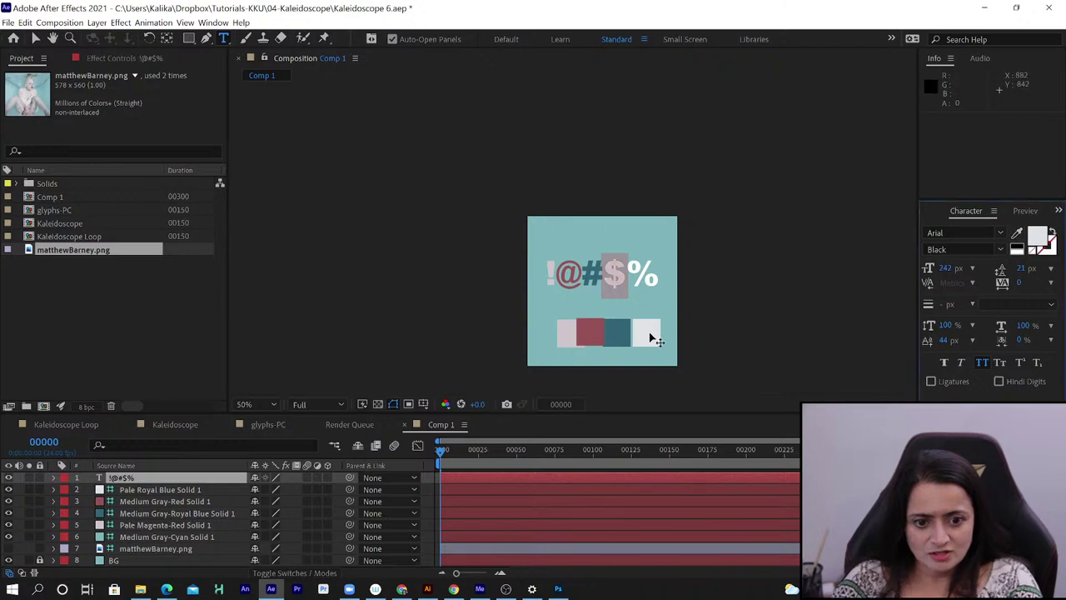
pyautogui.moveTo(636, 268); pyautogui.dragTo(657, 272)
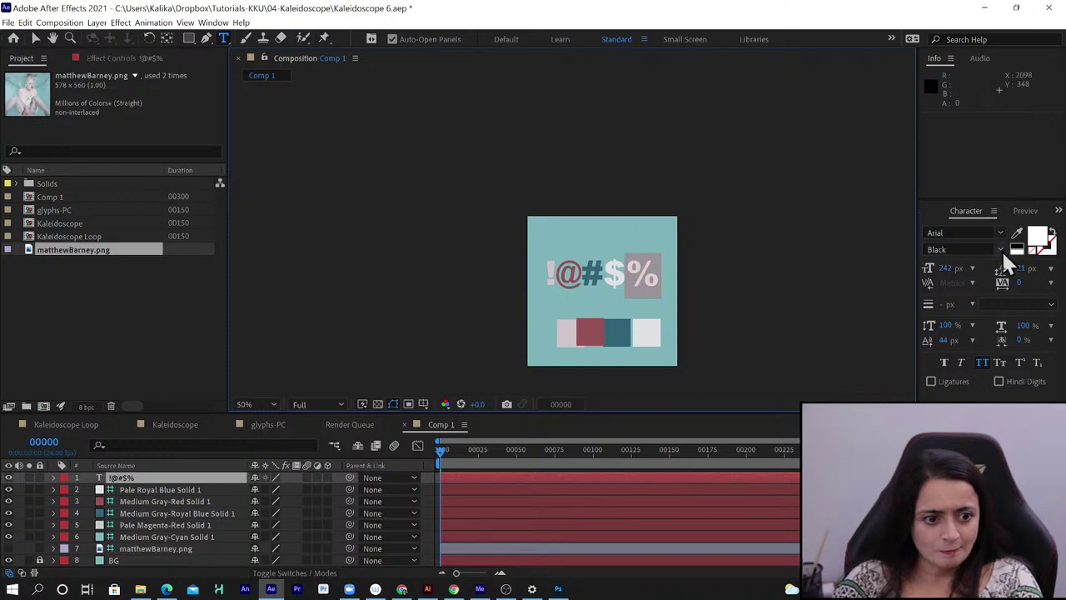
pyautogui.click(1017, 233)
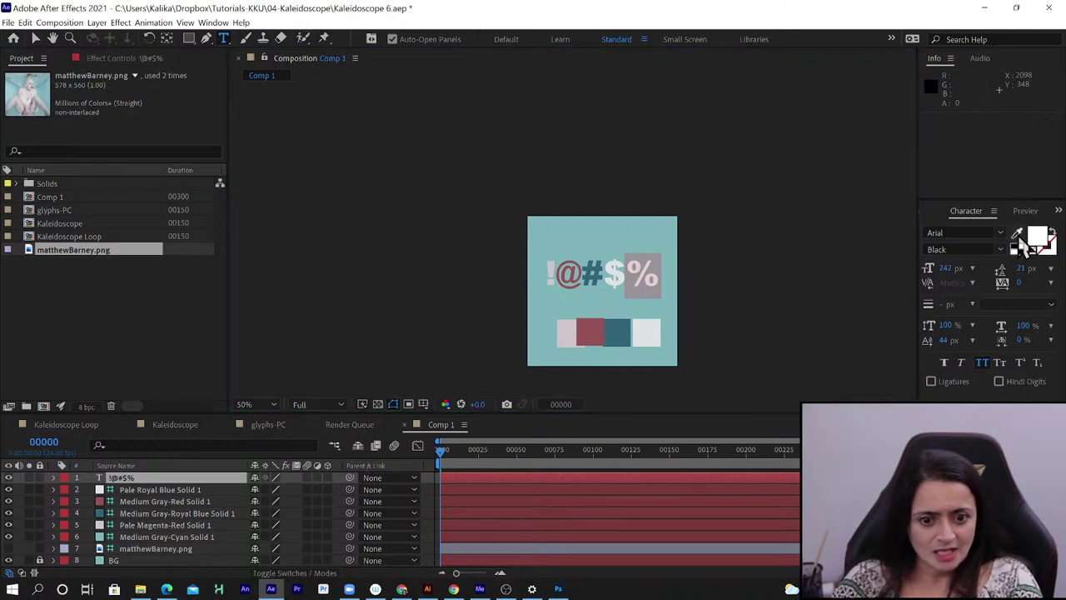
pyautogui.click(546, 330)
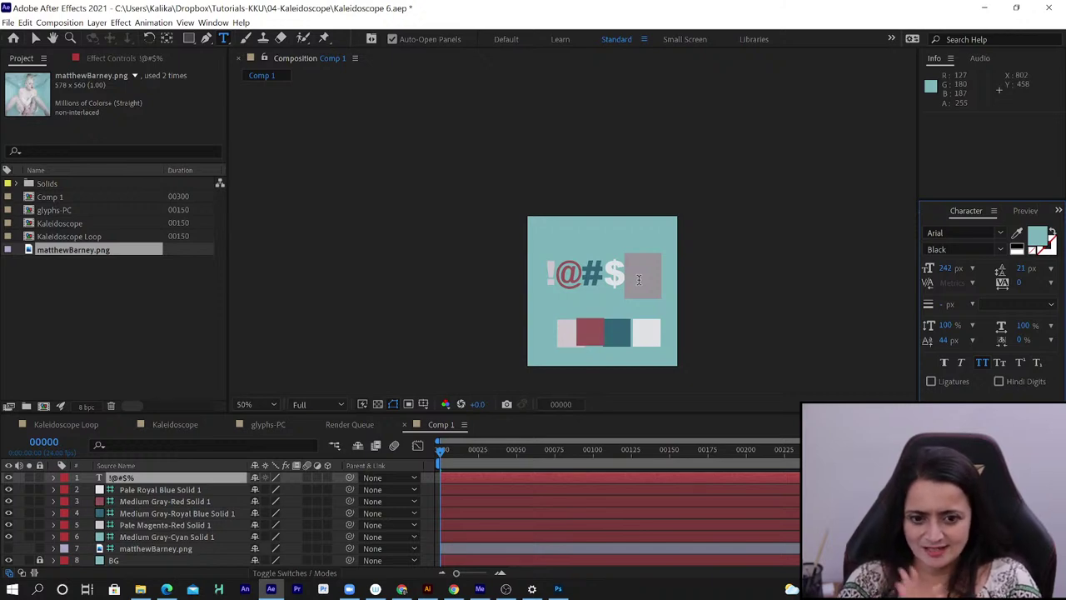
pyautogui.click(131, 489)
pyautogui.click(133, 480)
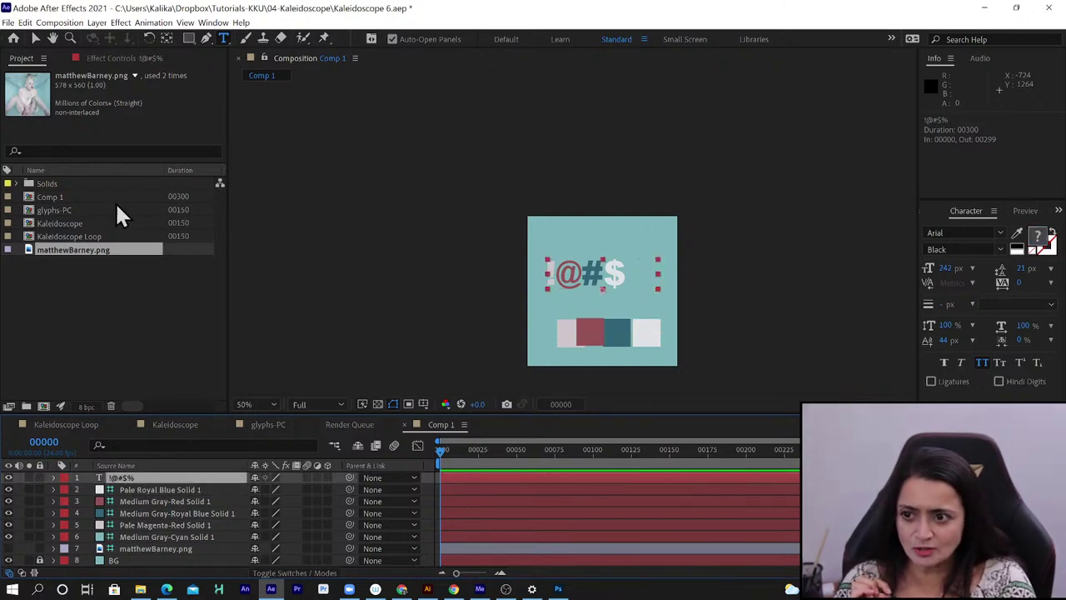
# Give the % character an 11 px stroke in the colour sampled from the red solid
pyautogui.doubleClick(656, 273)
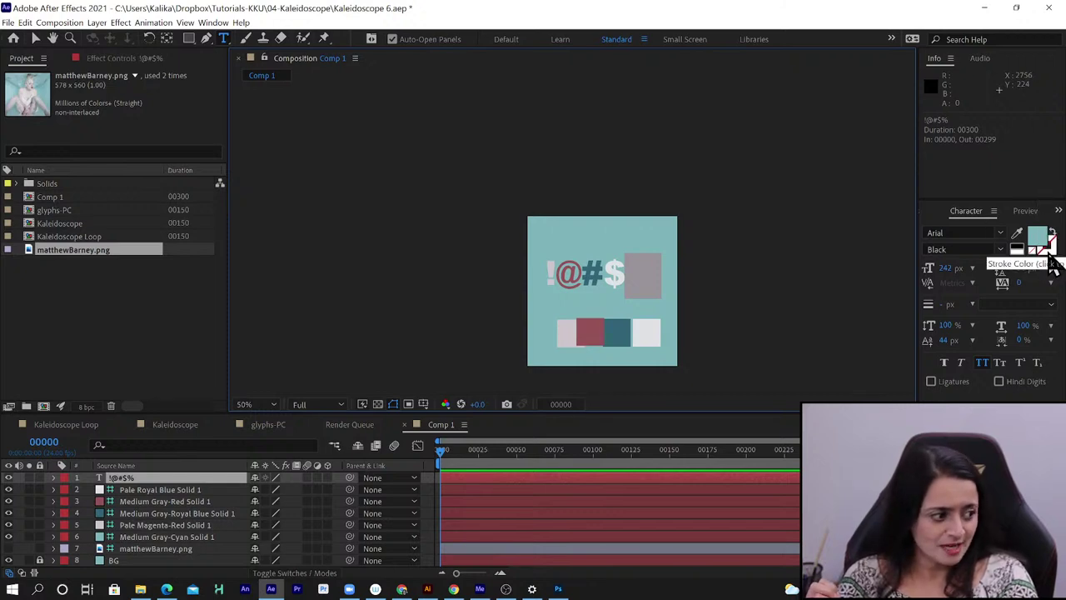
pyautogui.click(1049, 255)
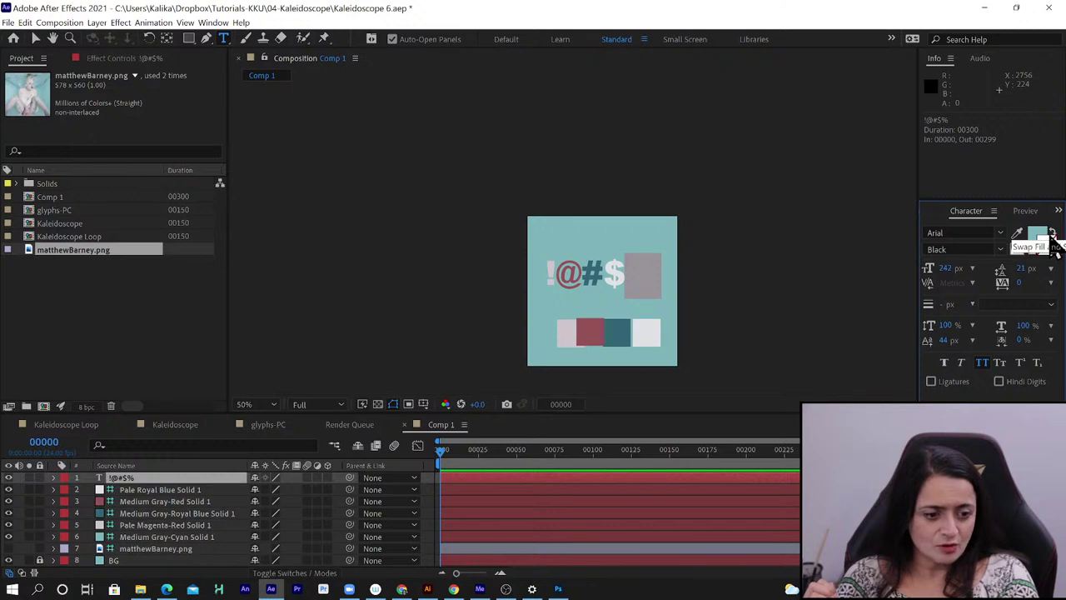
pyautogui.click(1016, 232)
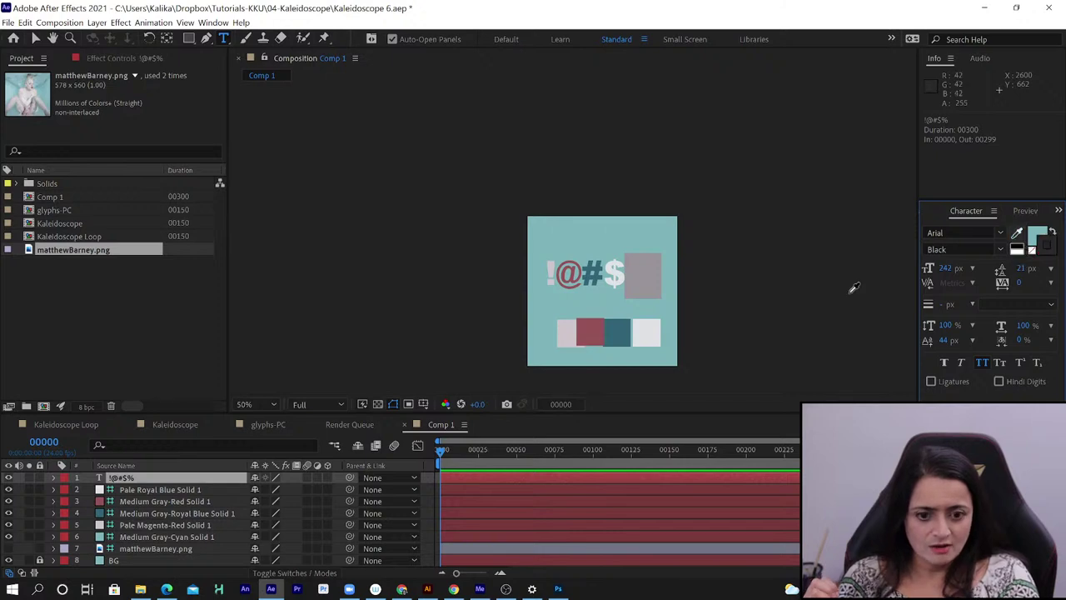
pyautogui.click(593, 335)
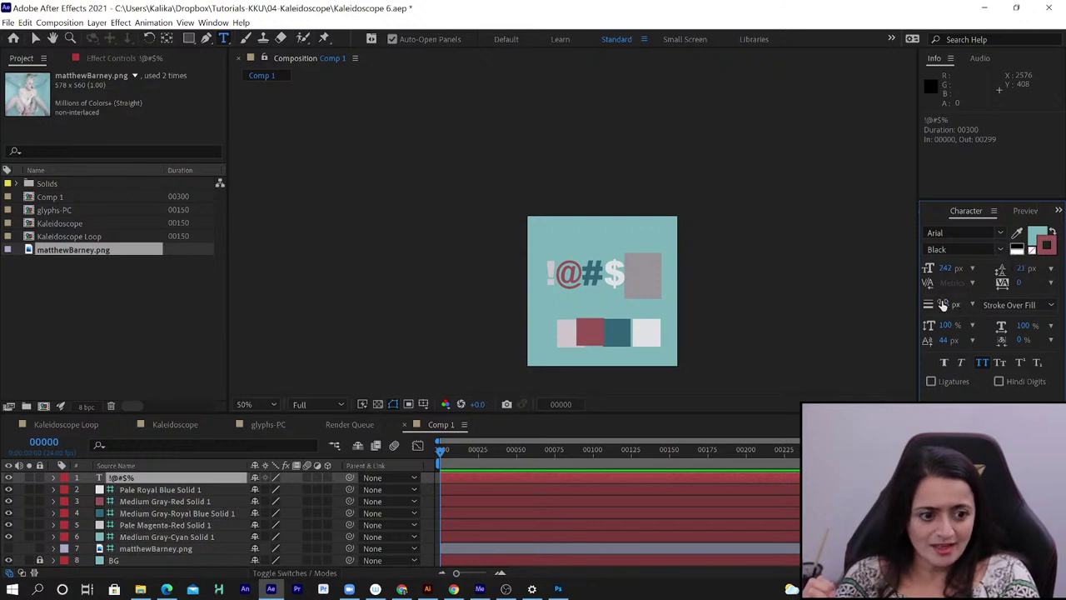
pyautogui.moveTo(944, 304); pyautogui.dragTo(956, 304)
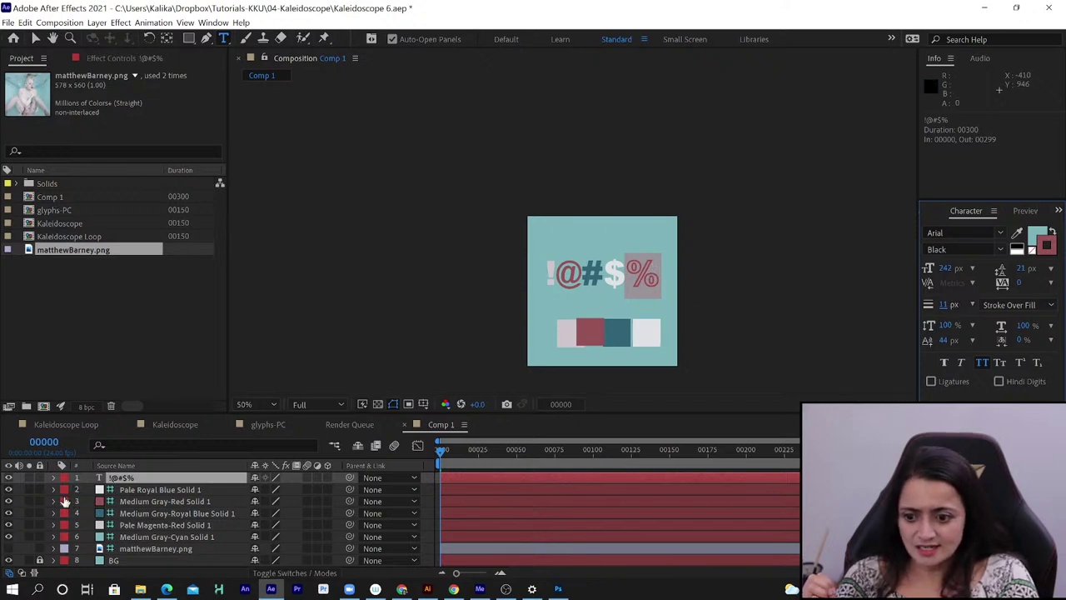
pyautogui.click(130, 489)
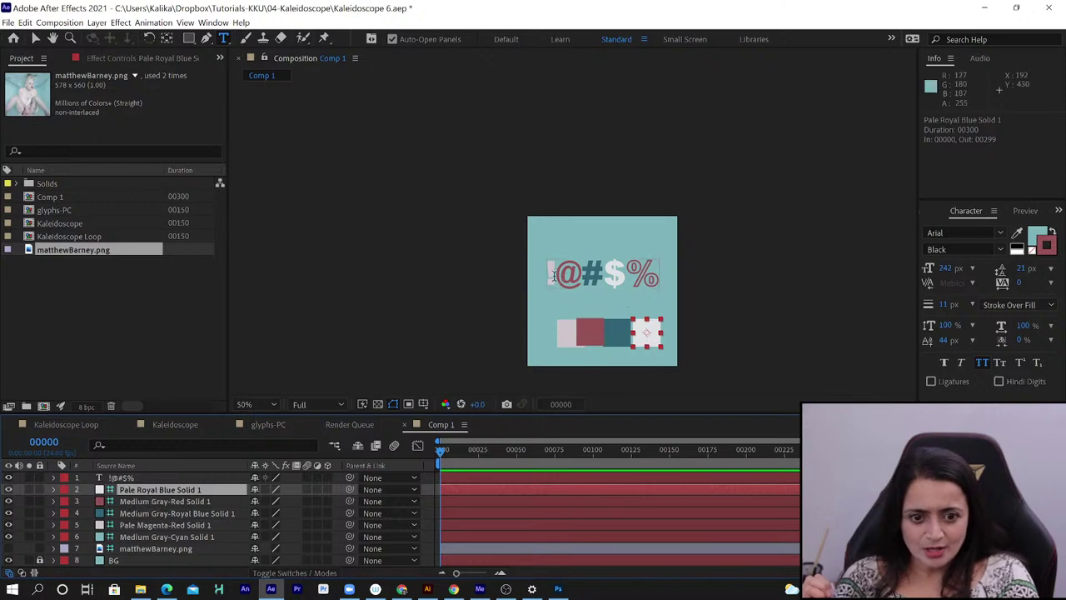
# Give the ! character a 6 px stroke in the colour sampled from the dark teal solid
pyautogui.moveTo(554, 276); pyautogui.dragTo(543, 276)
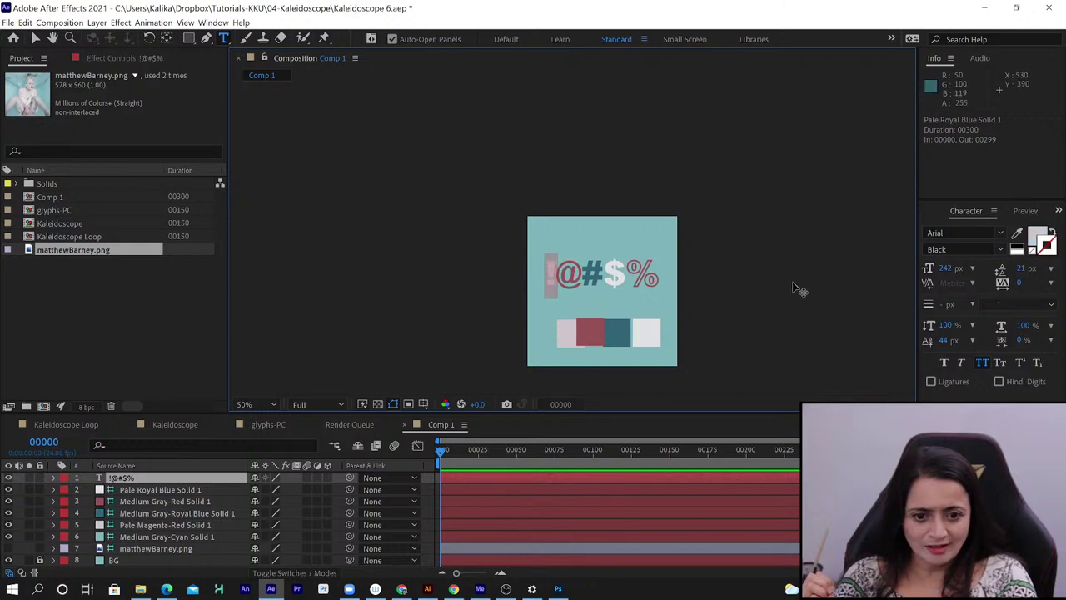
pyautogui.click(1051, 244)
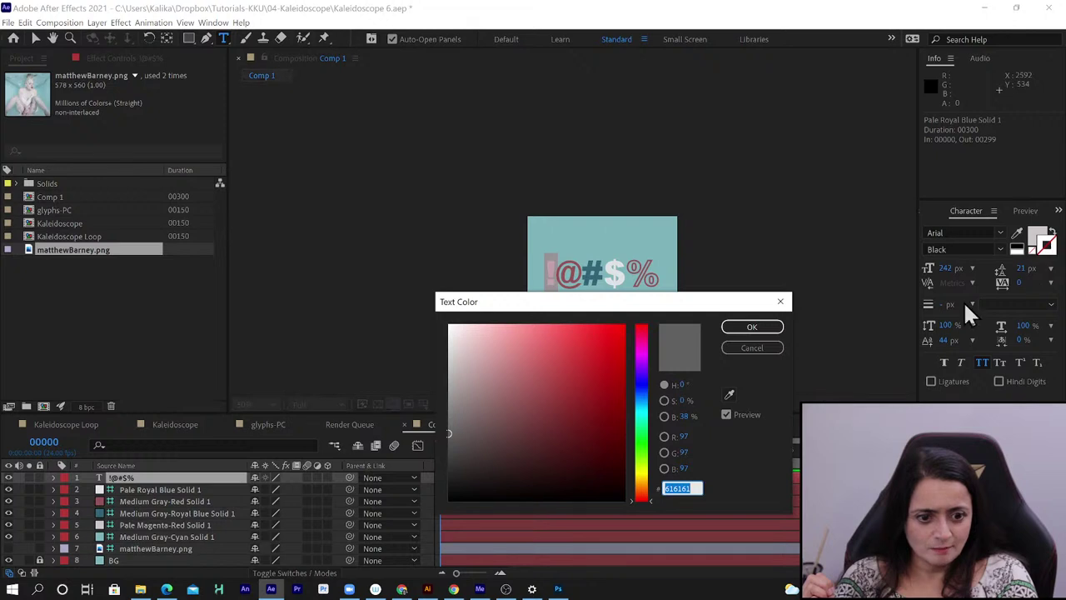
pyautogui.click(757, 349)
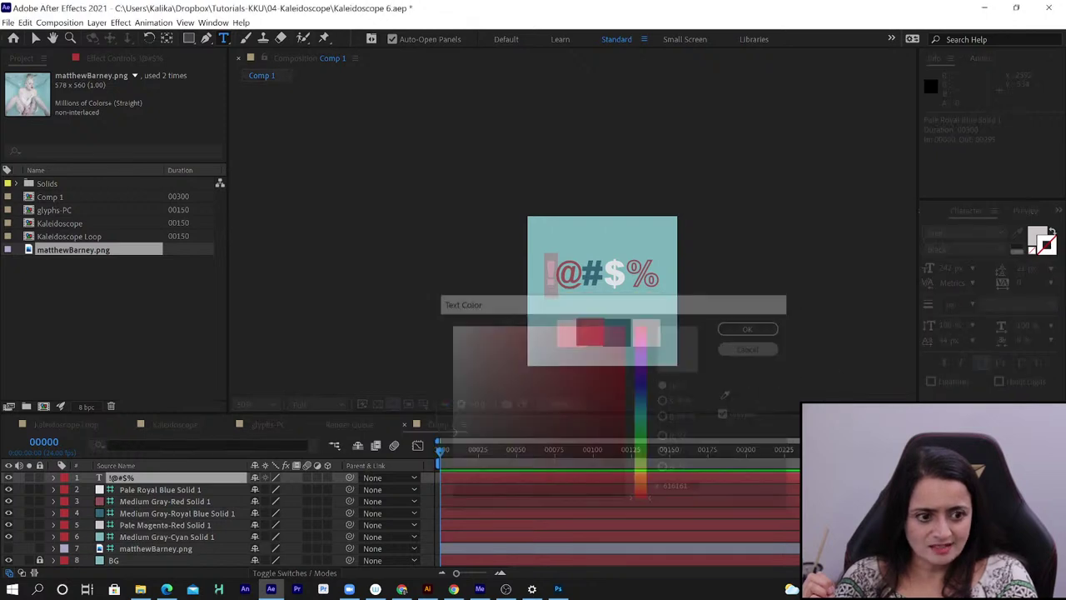
pyautogui.click(1018, 233)
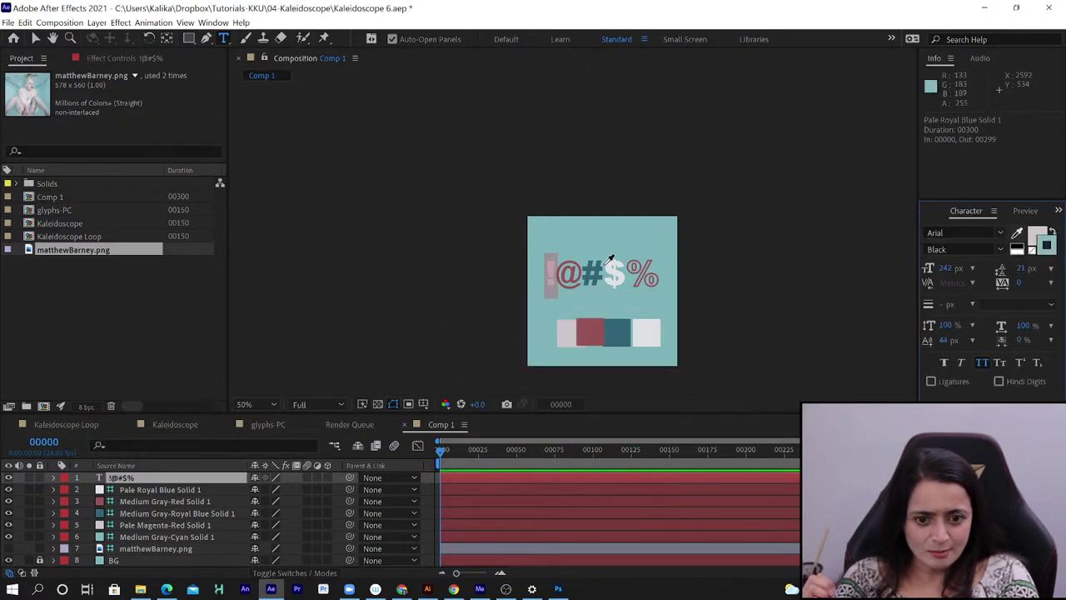
pyautogui.click(621, 333)
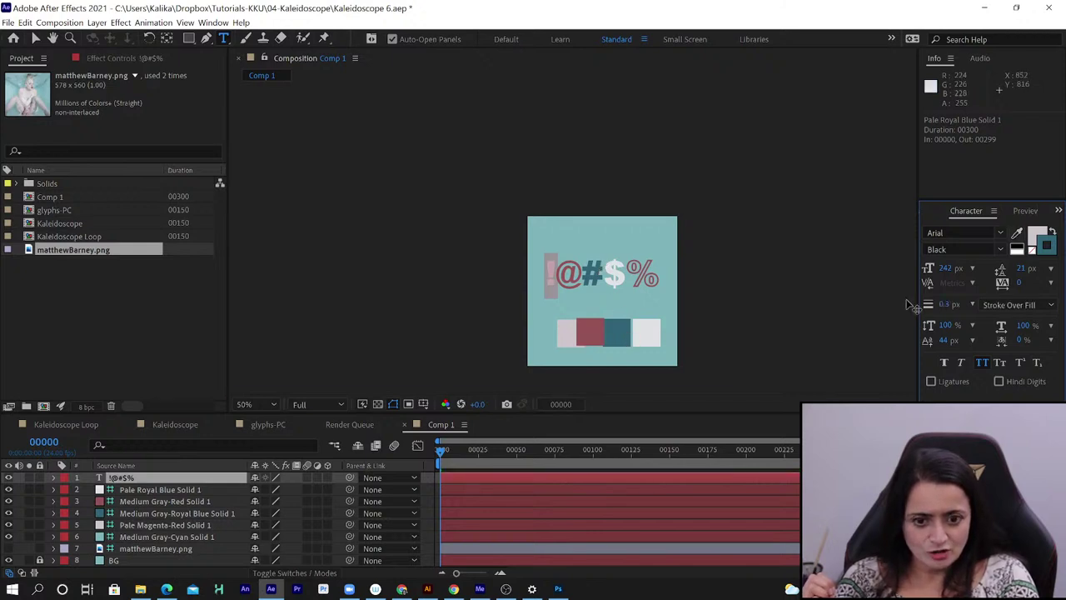
pyautogui.moveTo(947, 304); pyautogui.dragTo(950, 304)
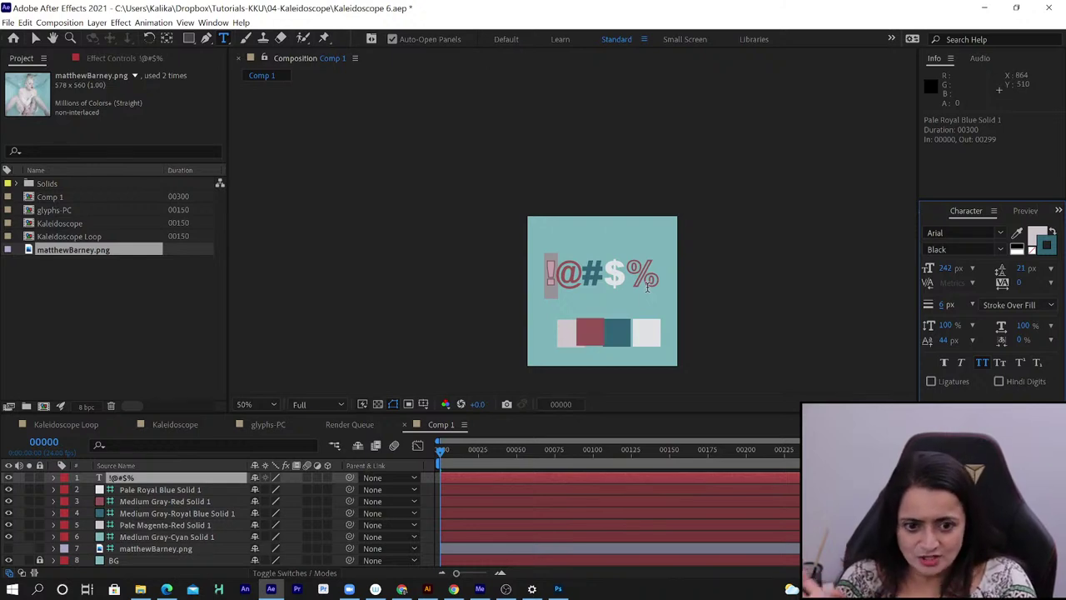
pyautogui.click(168, 479)
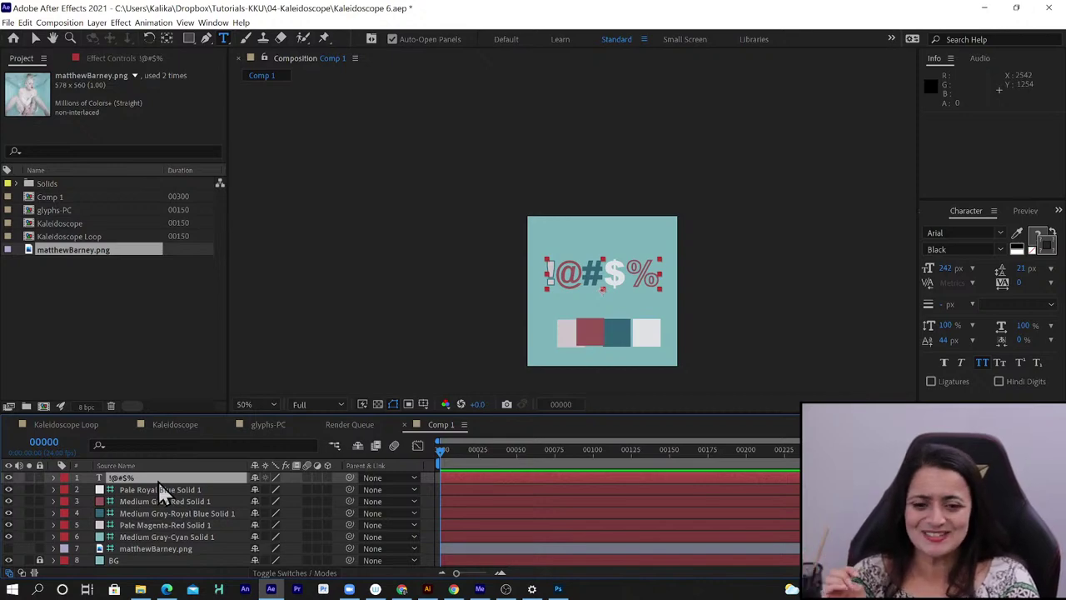
# Set the project's auto-save interval to every 10 minutes in the preferences
pyautogui.click(26, 23)
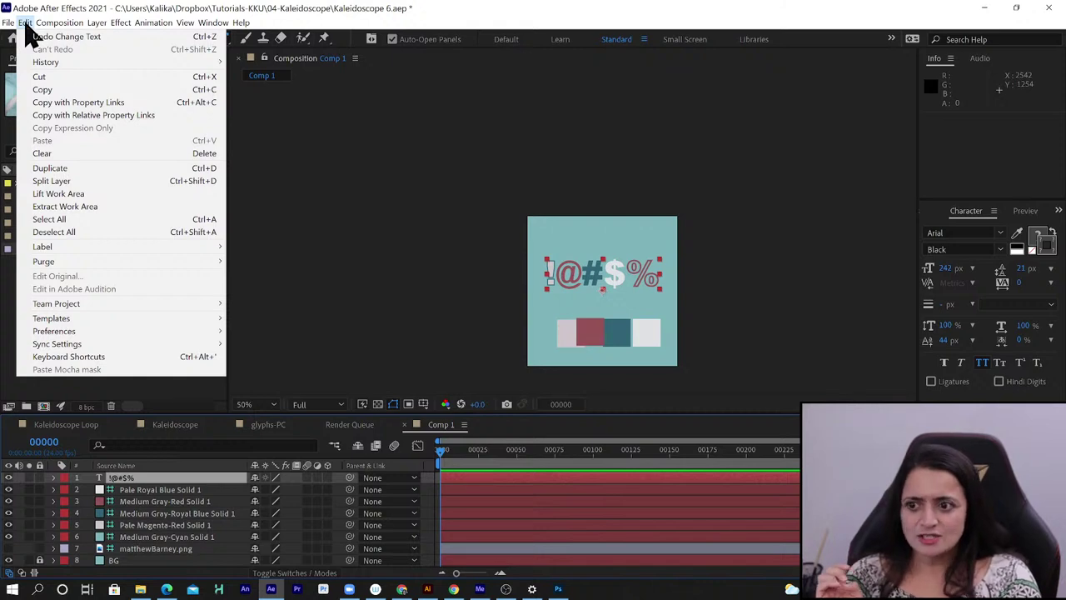
pyautogui.moveTo(87, 333)
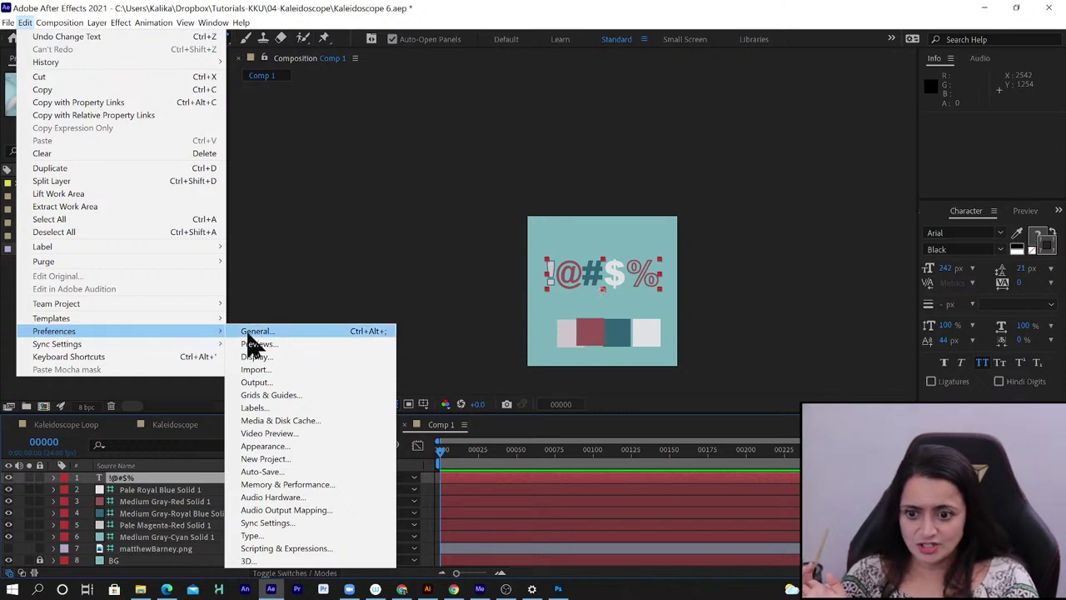
pyautogui.click(279, 484)
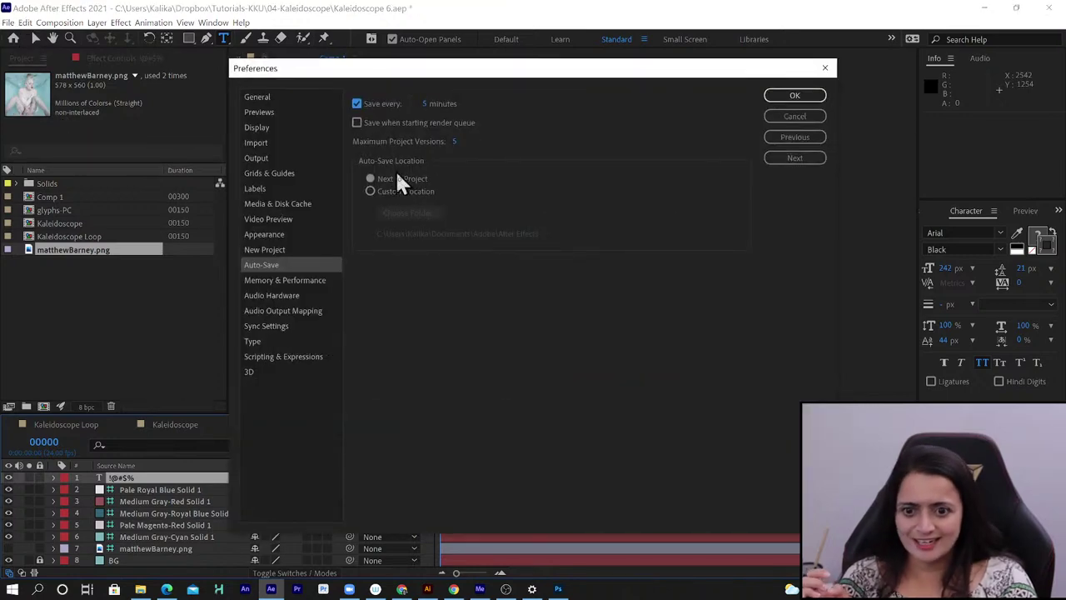
pyautogui.click(424, 102)
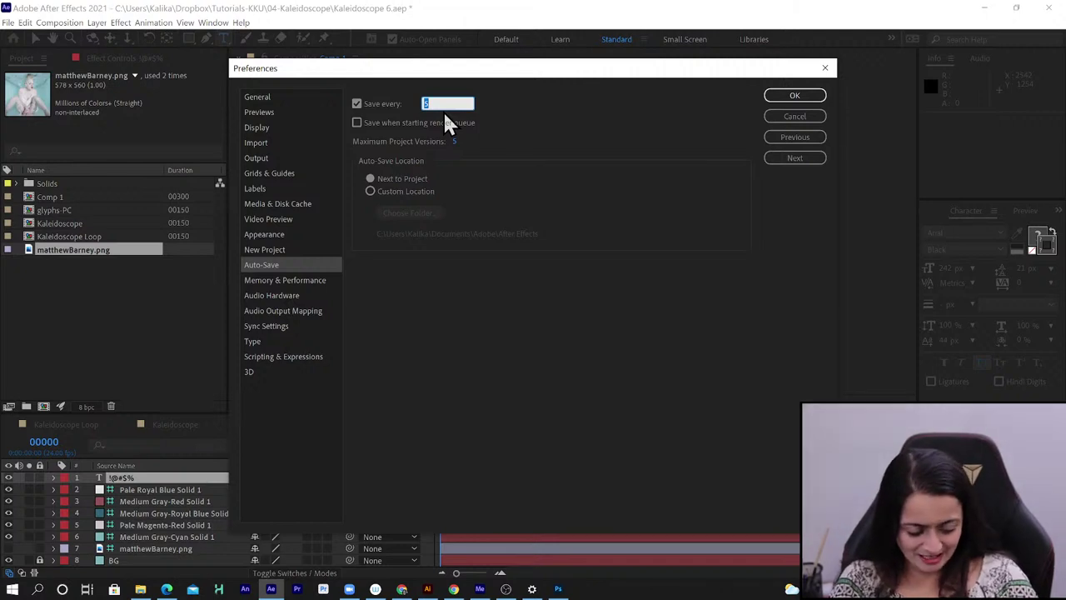
pyautogui.write('10')
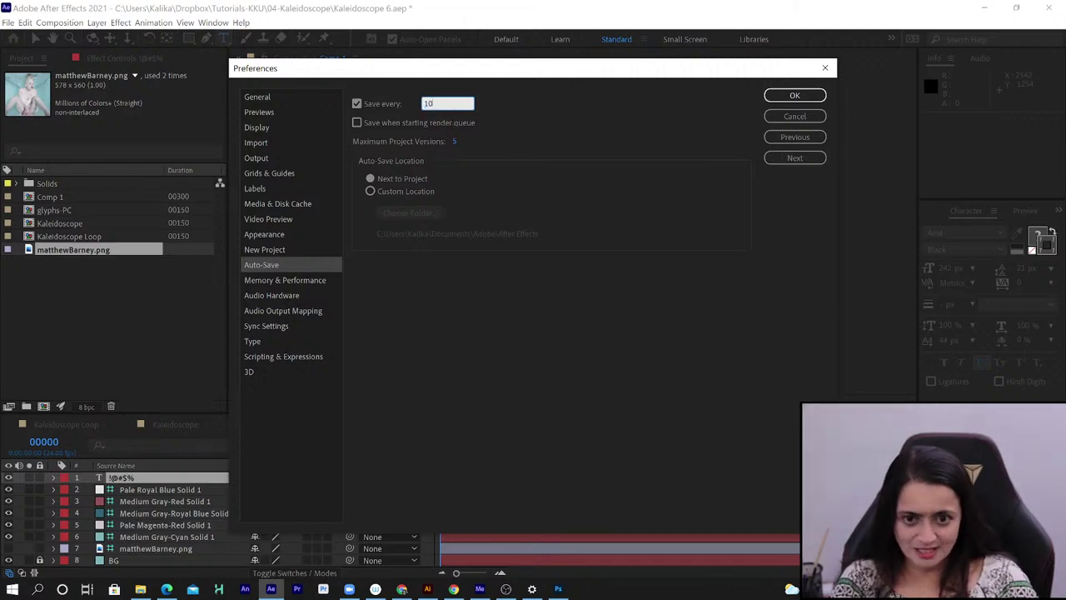
pyautogui.click(777, 96)
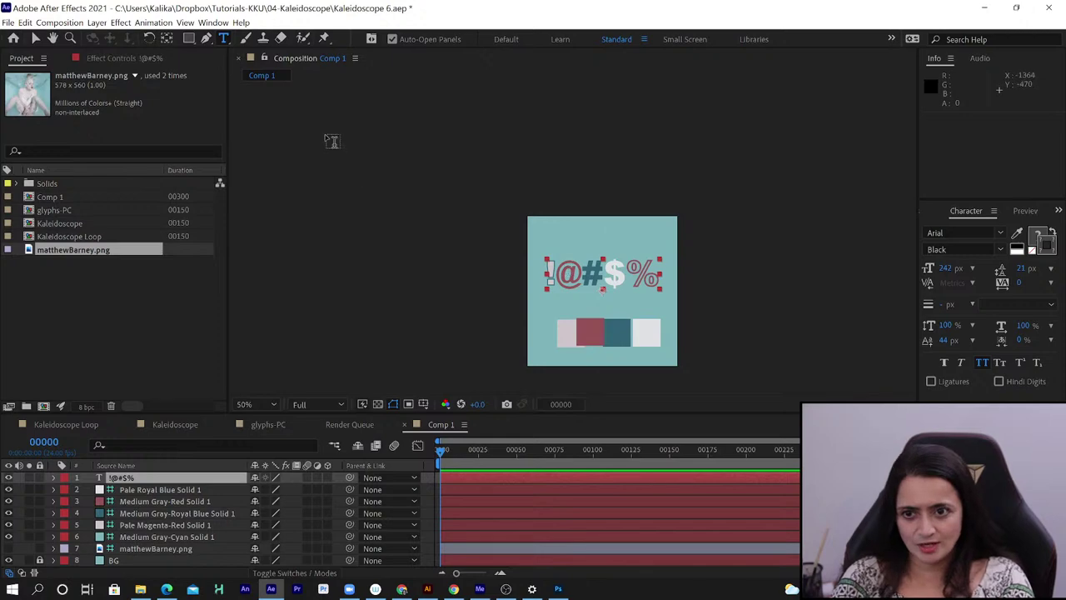
# Move the !@#$% text down to the vertical centre of the composition, just above the colour swatches
pyautogui.click(213, 22)
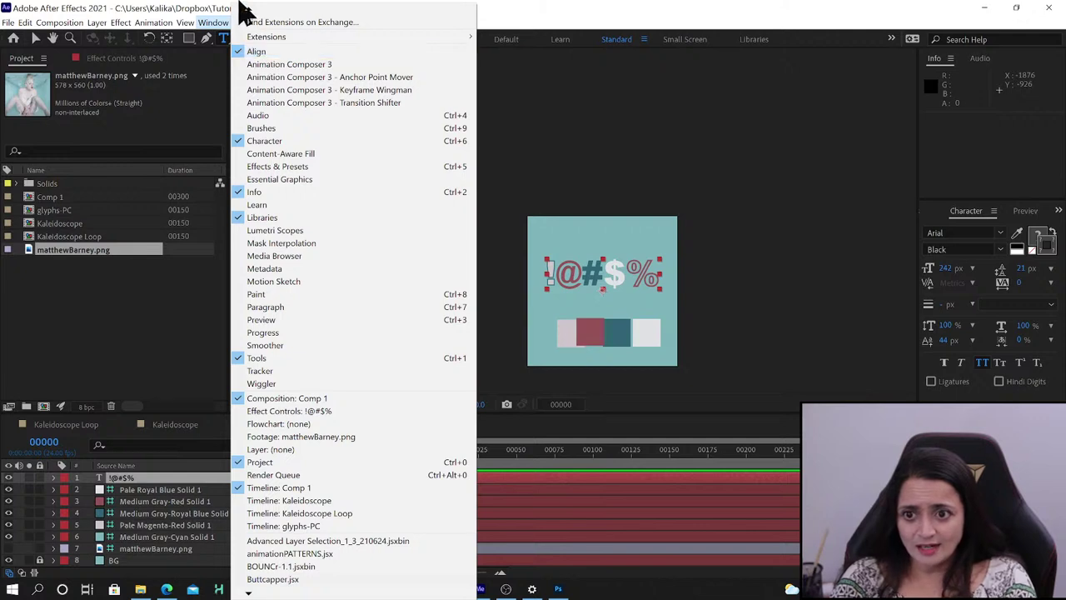
pyautogui.moveTo(249, 10)
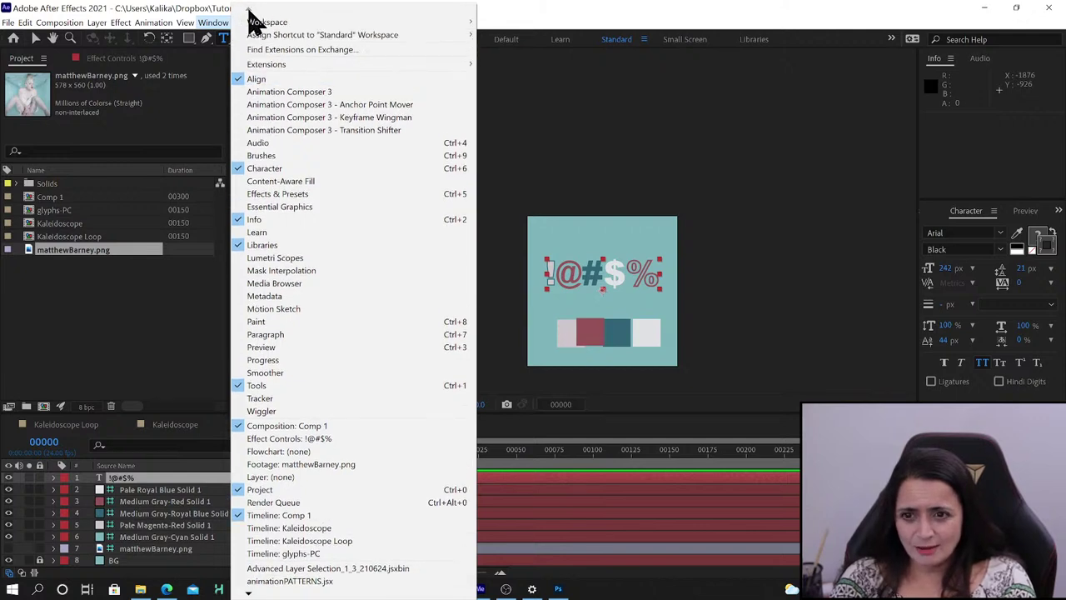
pyautogui.press('Escape')
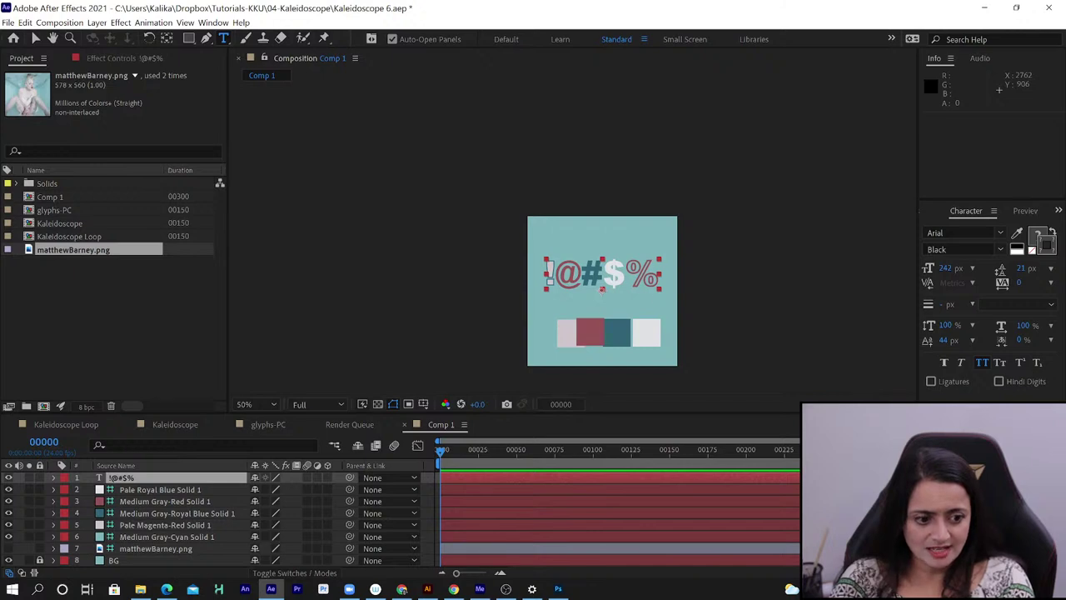
pyautogui.moveTo(603, 288); pyautogui.dragTo(603, 305)
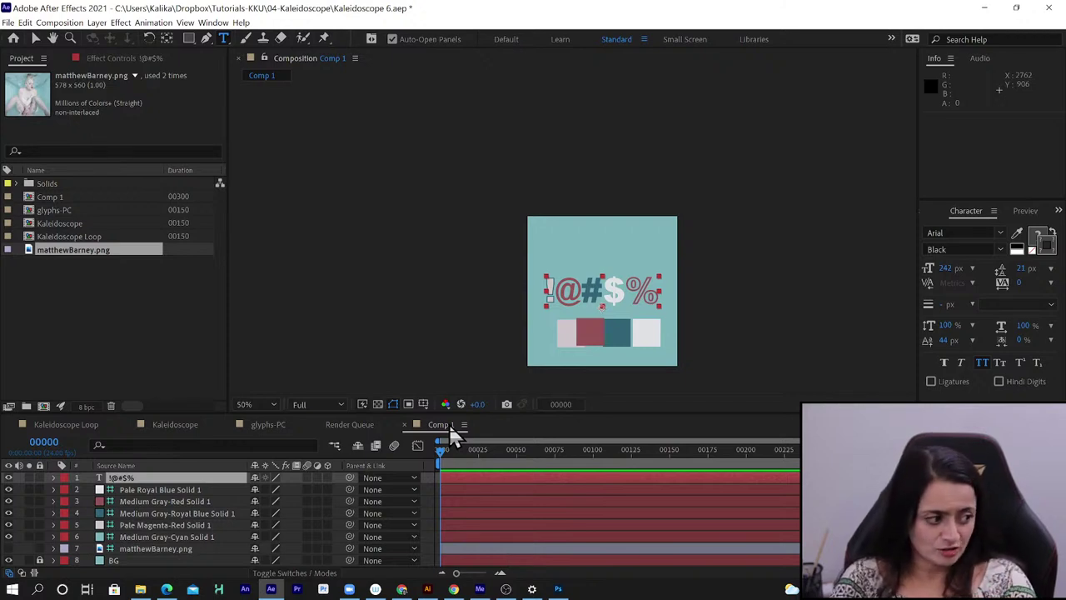
# Rename the current composition as PC-glyphs2 in its composition settings
pyautogui.click(66, 25)
pyautogui.click(72, 52)
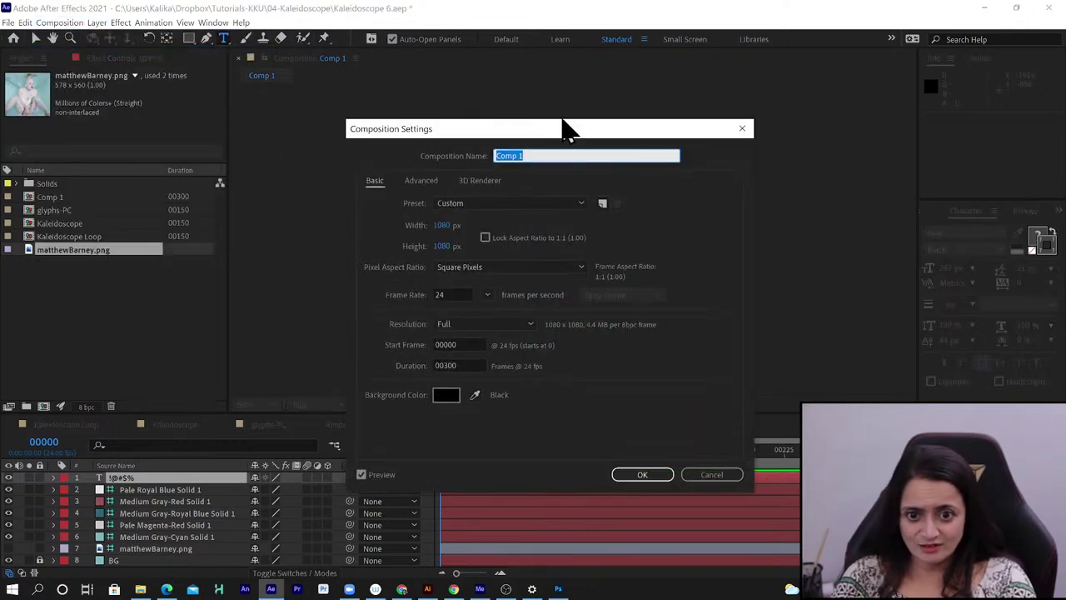
pyautogui.moveTo(563, 129); pyautogui.dragTo(336, 112)
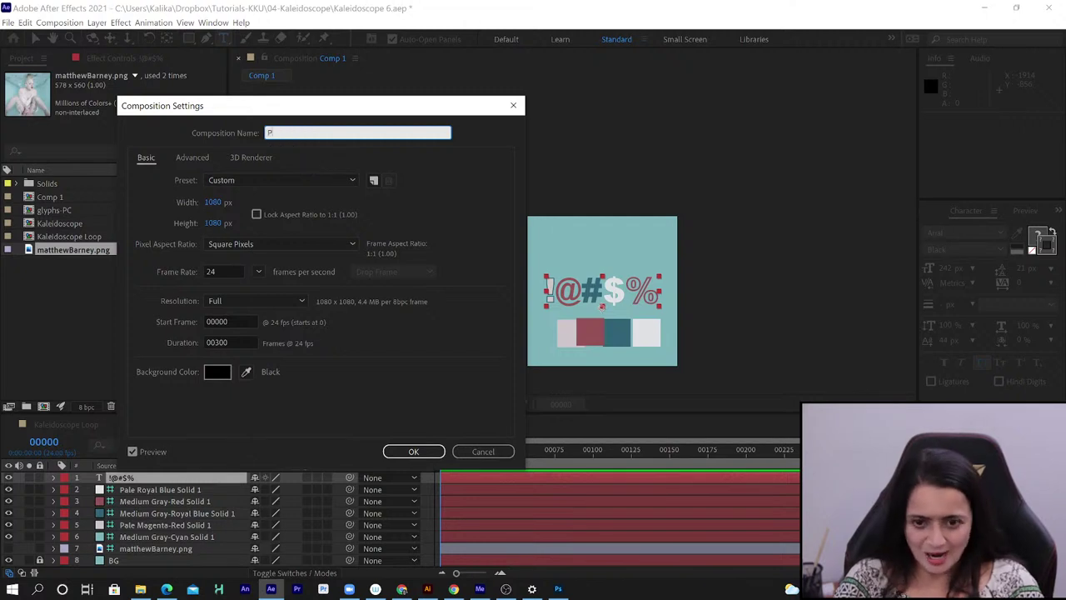
pyautogui.write('PC')
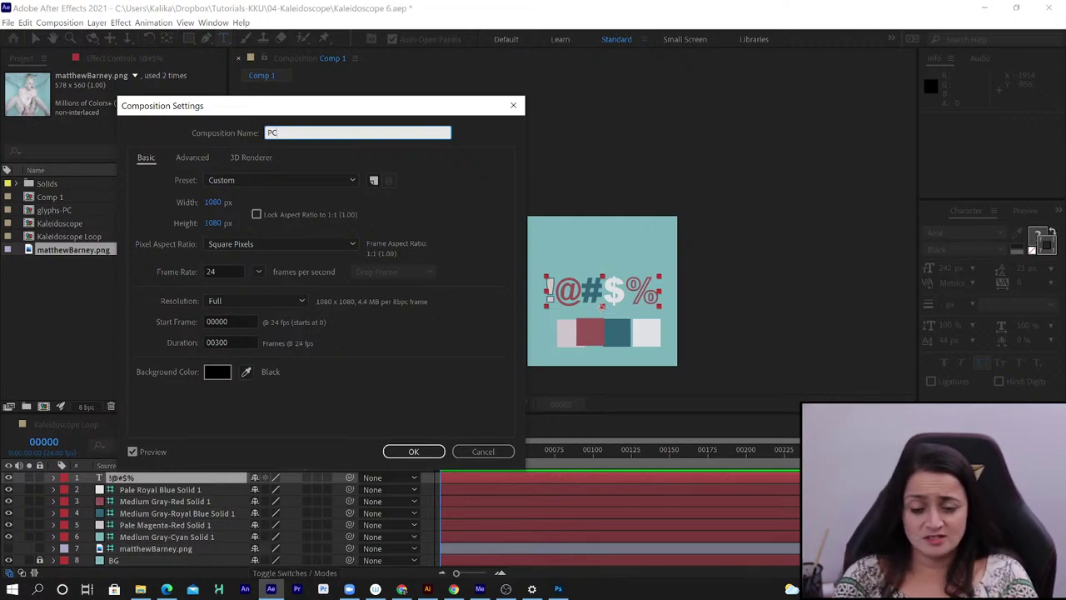
pyautogui.write('-')
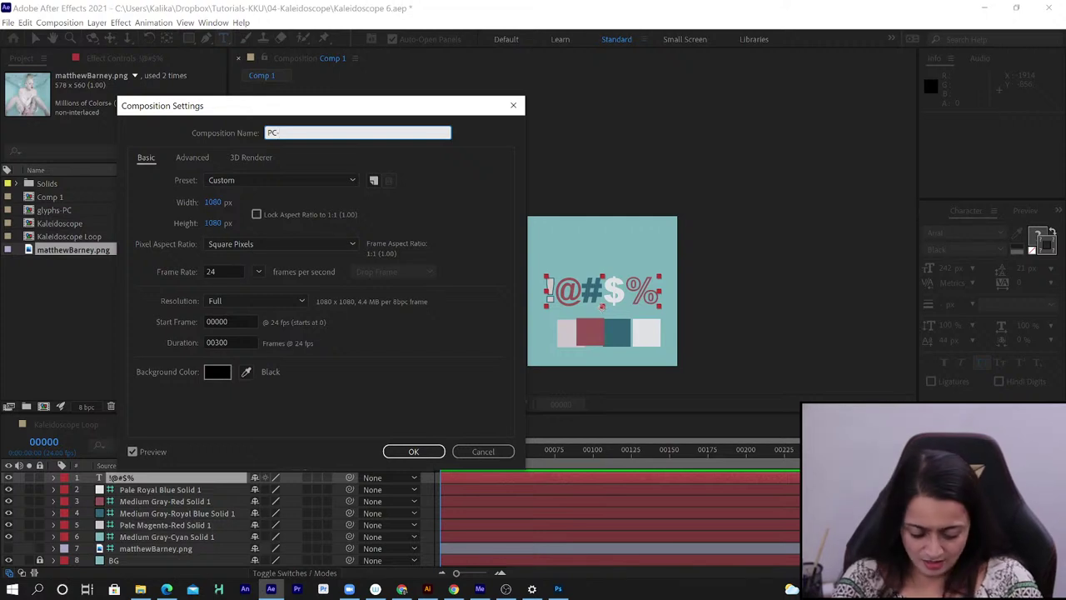
pyautogui.write('graphi')
pyautogui.press('BackSpace')
pyautogui.press('BackSpace')
pyautogui.press('BackSpace')
pyautogui.press('BackSpace')
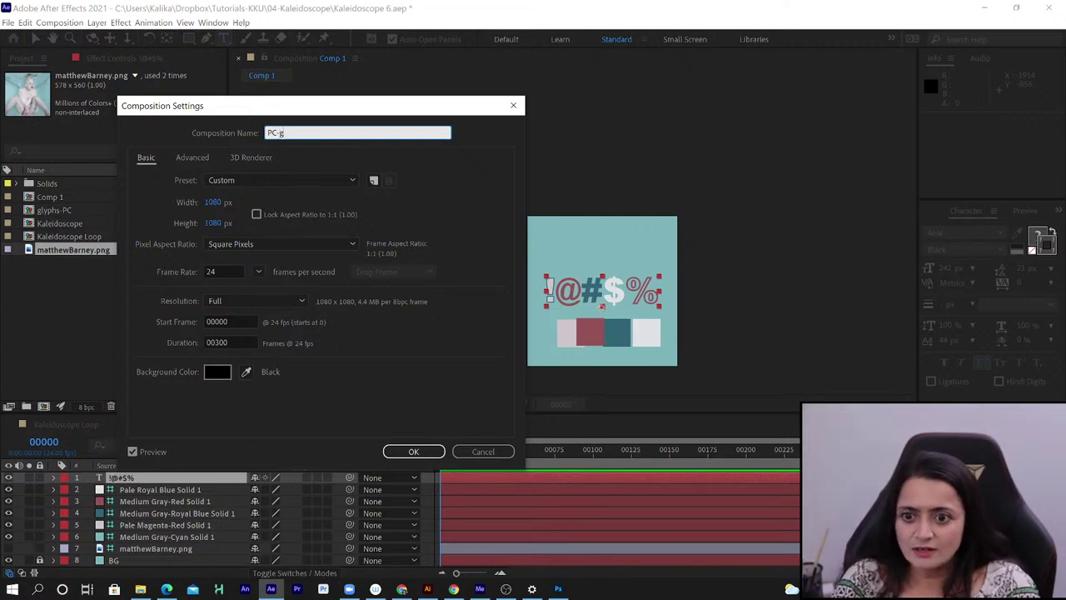
pyautogui.write('lyphs2')
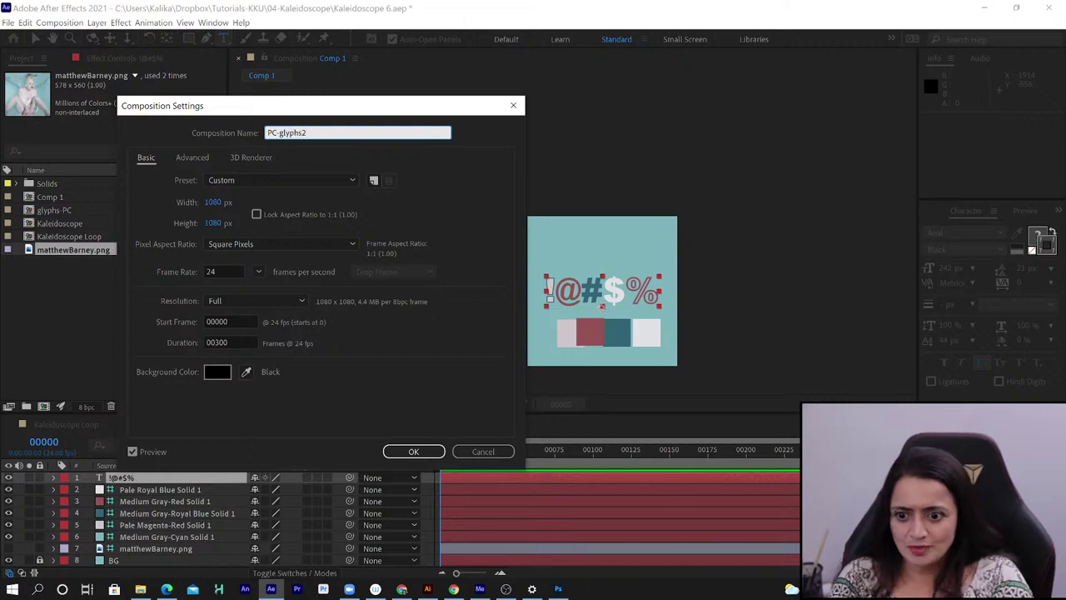
pyautogui.click(408, 451)
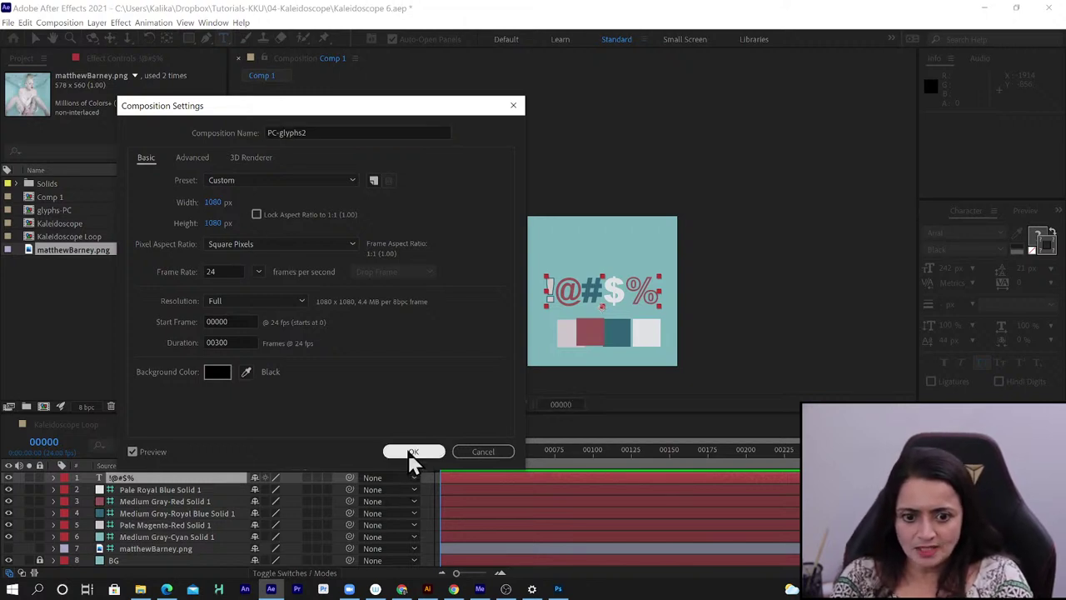
pyautogui.click(67, 194)
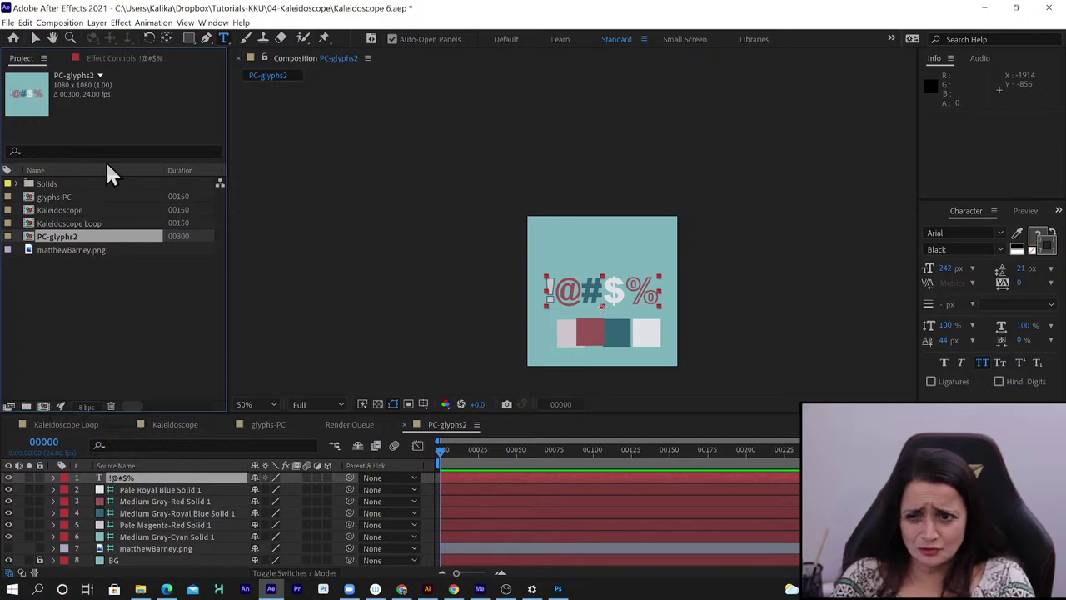
# Create a new 1080 x 1080 px composition named TrippyLoop at 24 fps with a duration of 300 frames
pyautogui.click(60, 22)
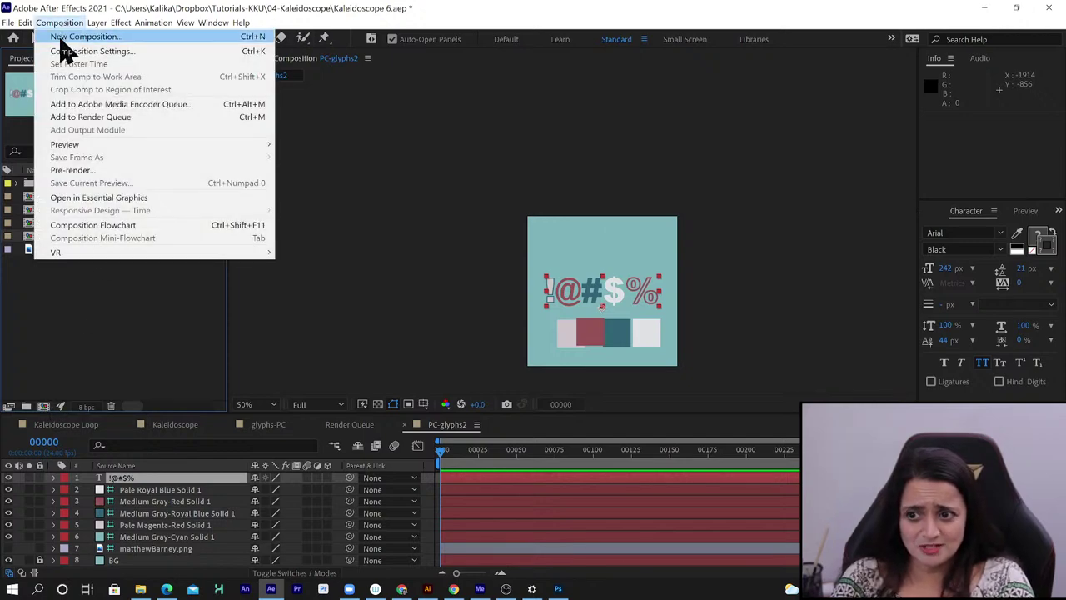
pyautogui.click(60, 37)
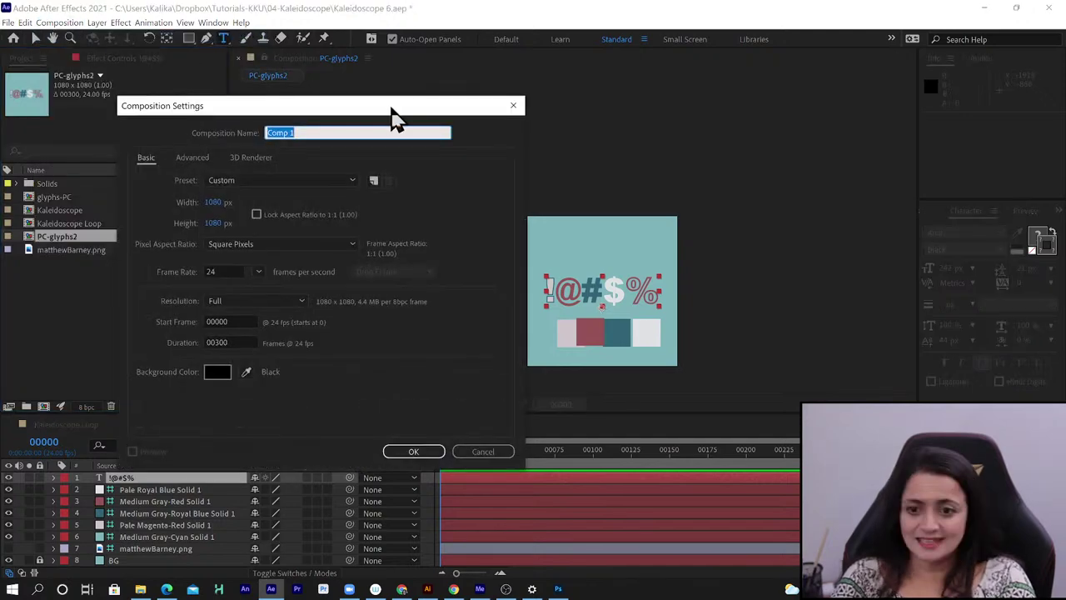
pyautogui.moveTo(296, 112); pyautogui.dragTo(350, 133)
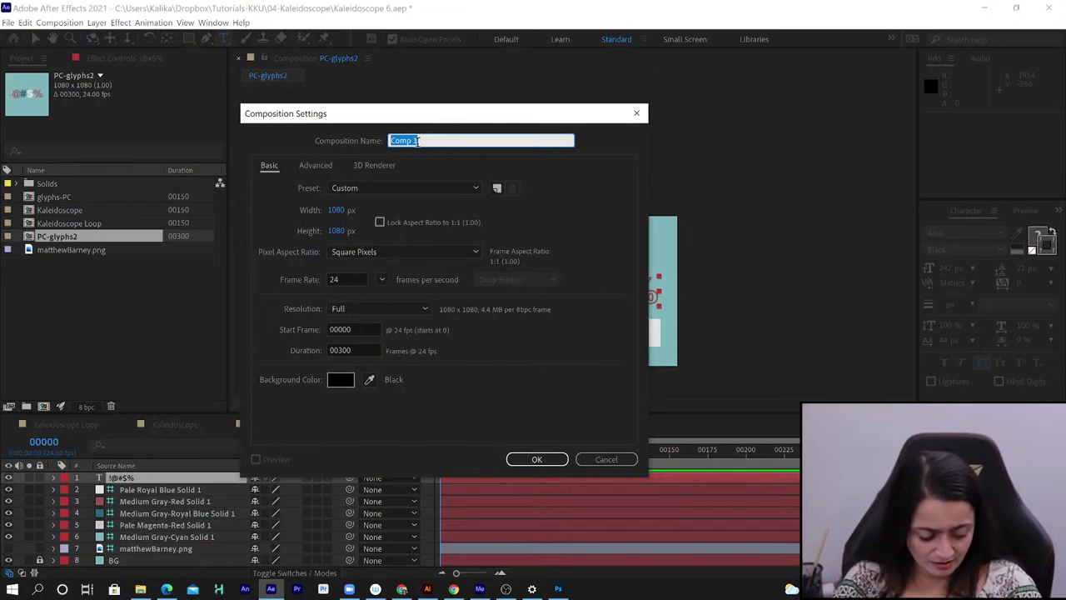
pyautogui.write('TrippyLoop')
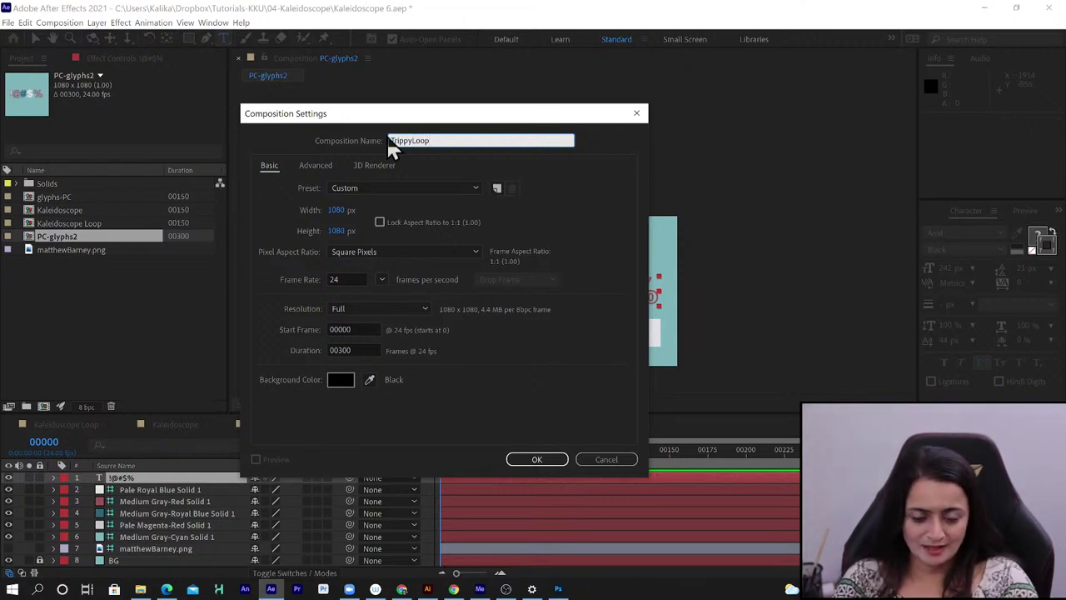
pyautogui.click(553, 463)
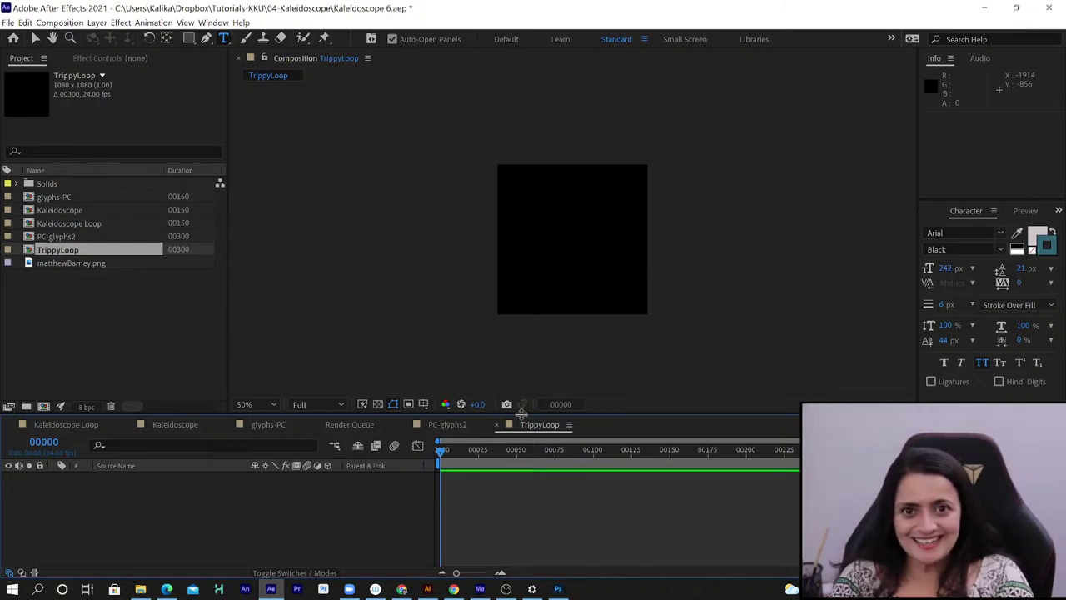
# Try adding the PC-glyphs2 composition as a layer centred in the TrippyLoop frame
pyautogui.click(74, 238)
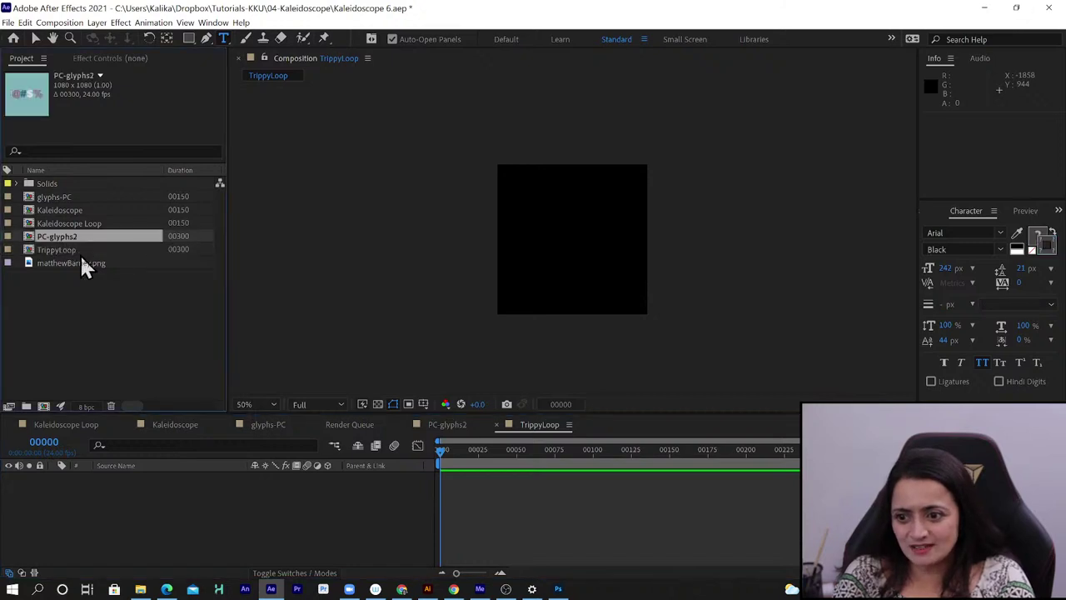
pyautogui.moveTo(80, 256); pyautogui.dragTo(159, 515)
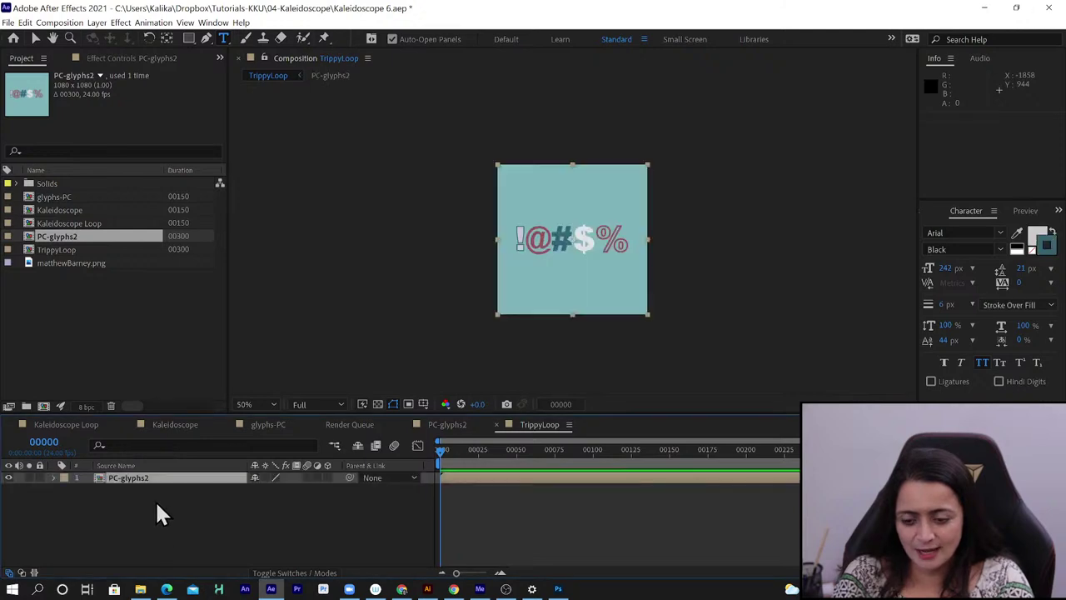
pyautogui.click(158, 509)
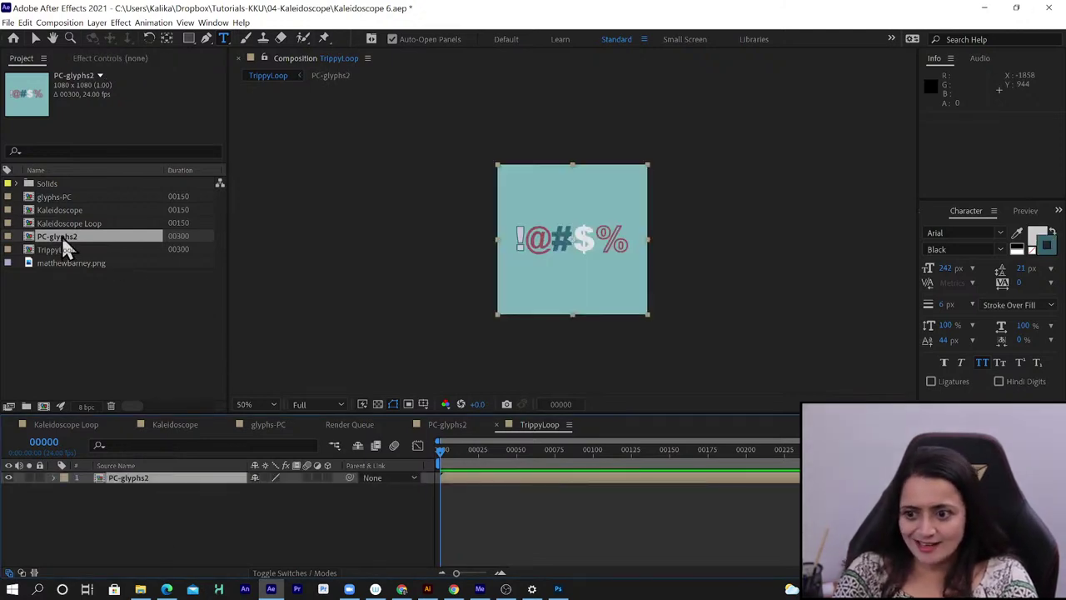
pyautogui.press('Delete')
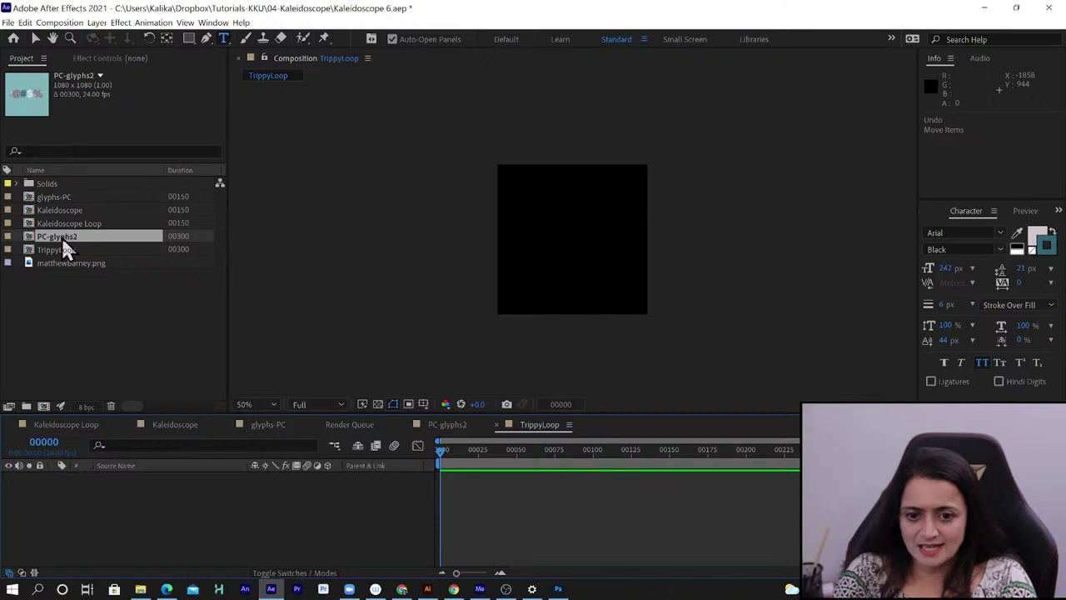
pyautogui.moveTo(60, 235); pyautogui.dragTo(381, 258)
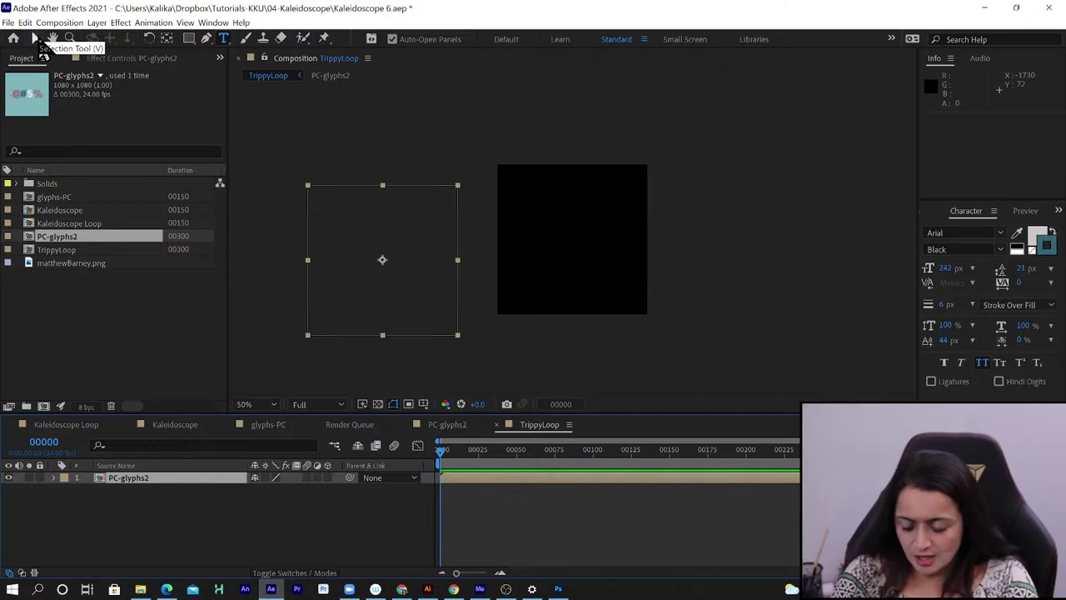
pyautogui.hotkey('ctrl', 'z')
pyautogui.moveTo(56, 236); pyautogui.dragTo(564, 496)
pyautogui.moveTo(564, 491); pyautogui.dragTo(564, 489)
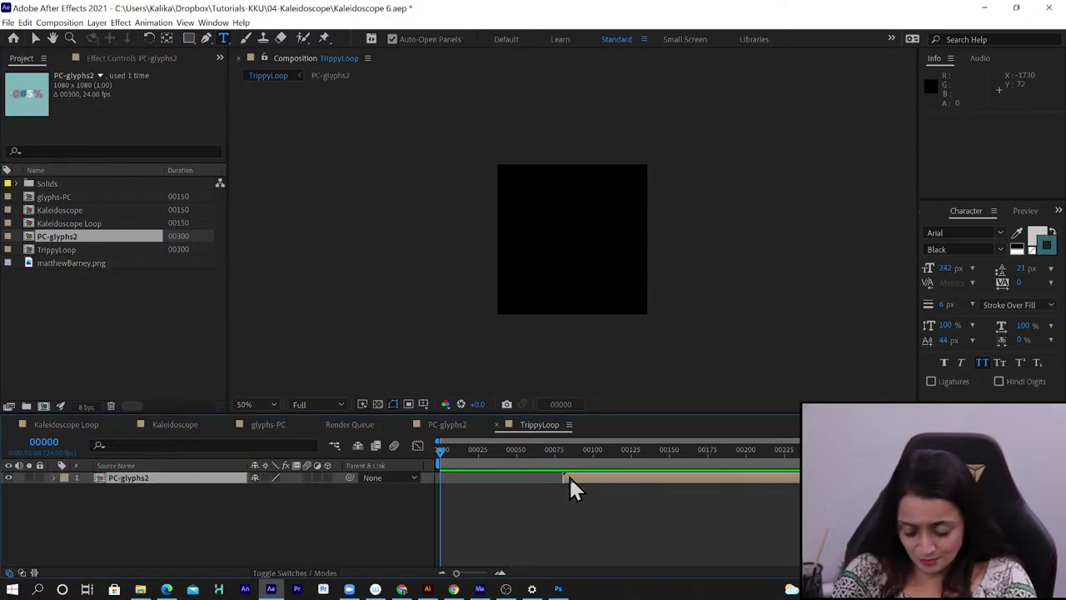
pyautogui.hotkey('ctrl', 'z')
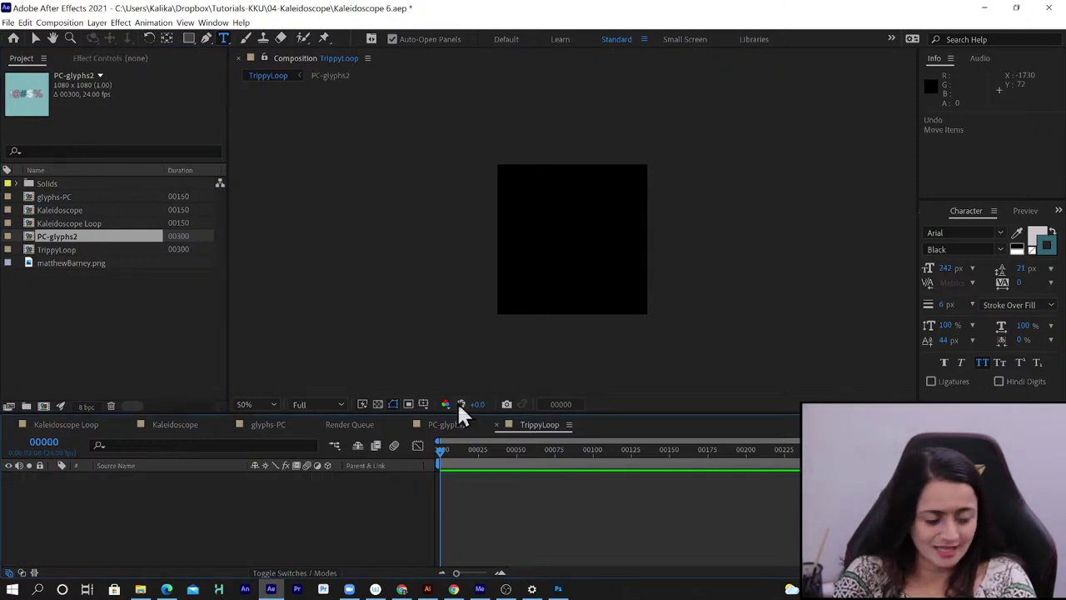
# Add the PC-glyphs2 composition as a layer centred in TrippyLoop, starting at frame 0, and fit the composition to the viewer
pyautogui.moveTo(60, 238); pyautogui.dragTo(134, 517)
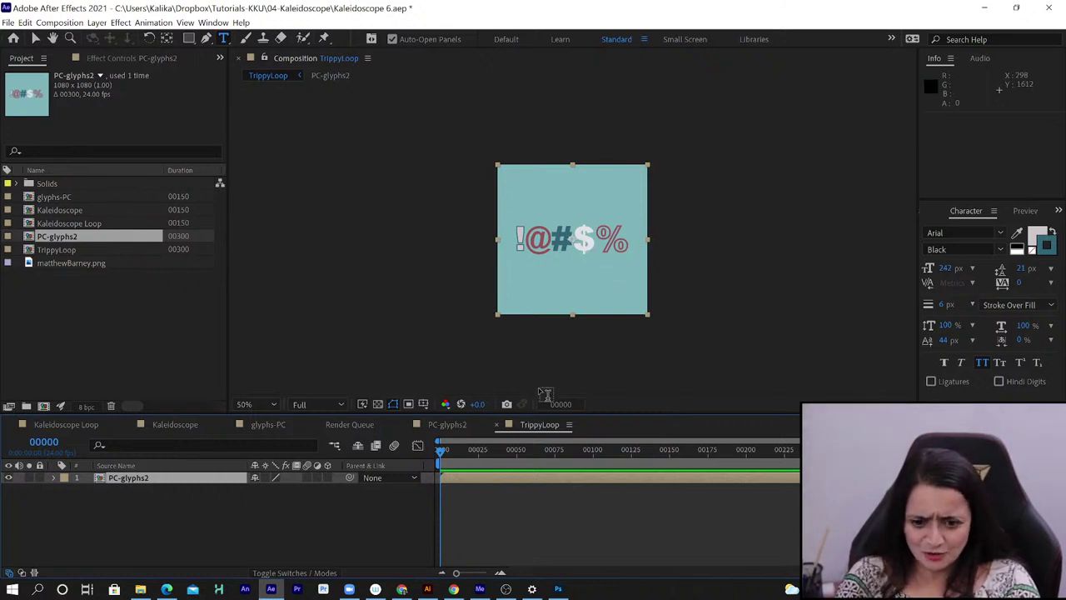
pyautogui.click(442, 422)
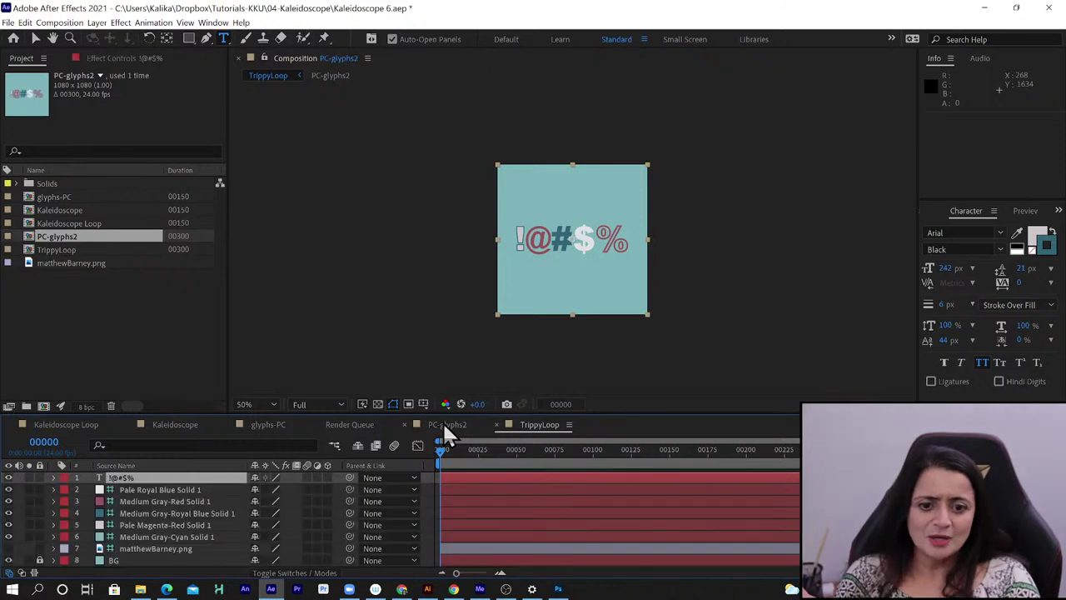
pyautogui.click(209, 488)
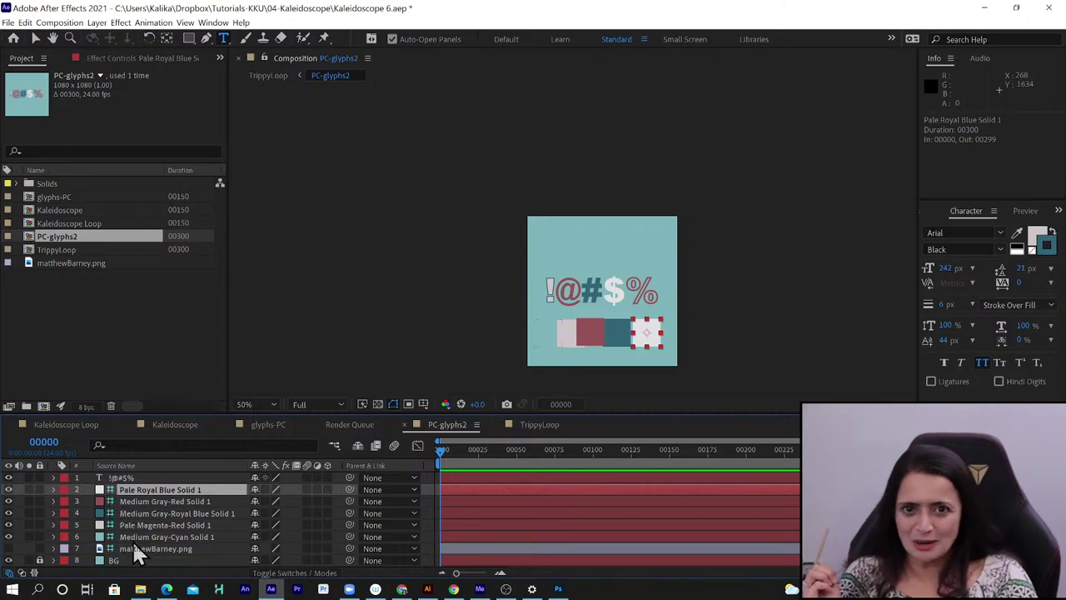
pyautogui.click(523, 425)
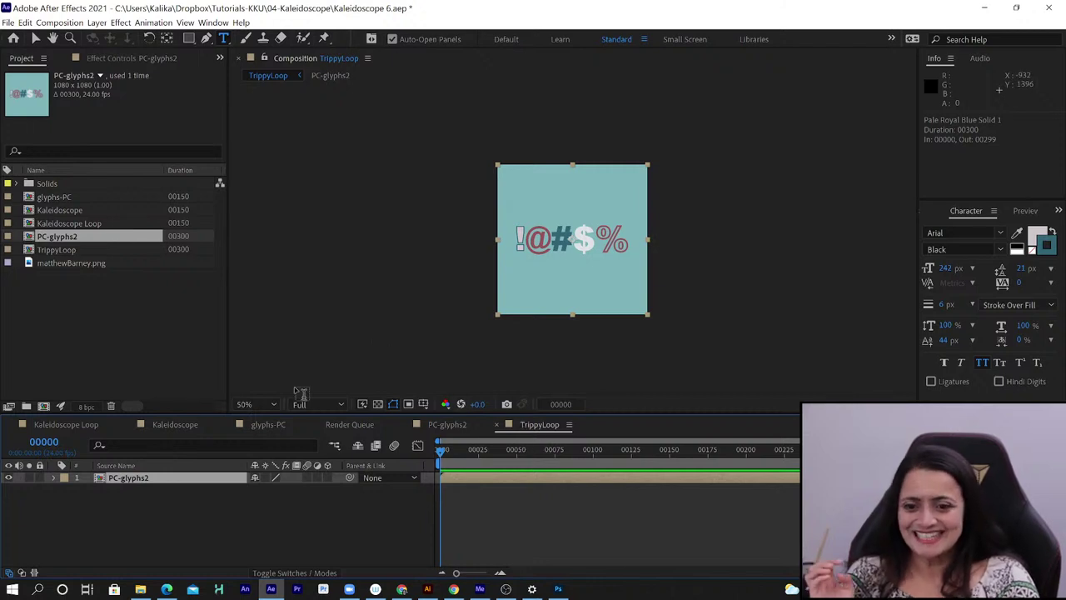
pyautogui.click(261, 405)
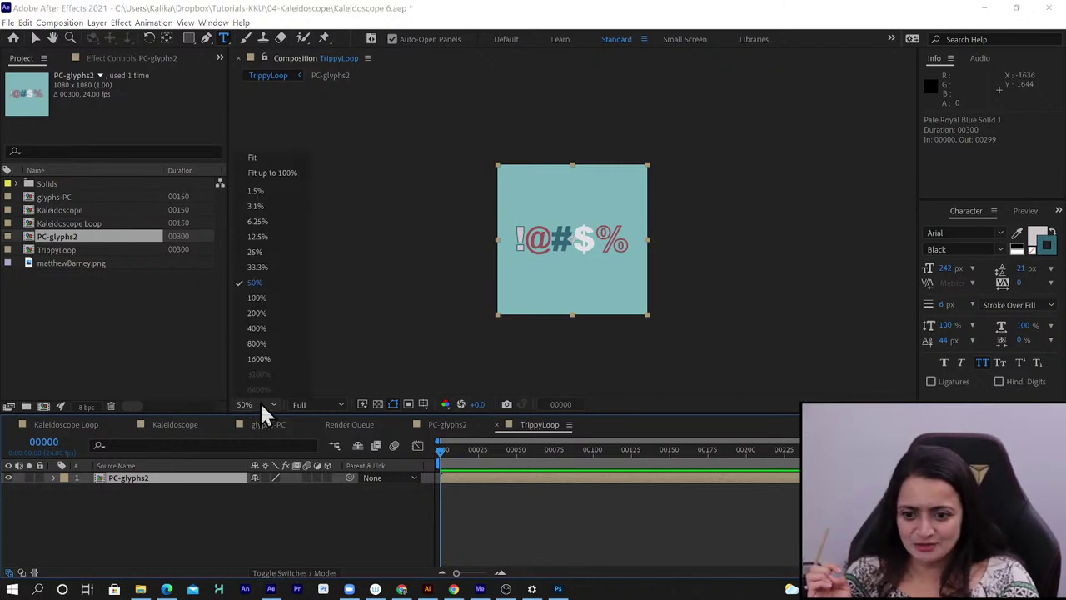
pyautogui.click(273, 157)
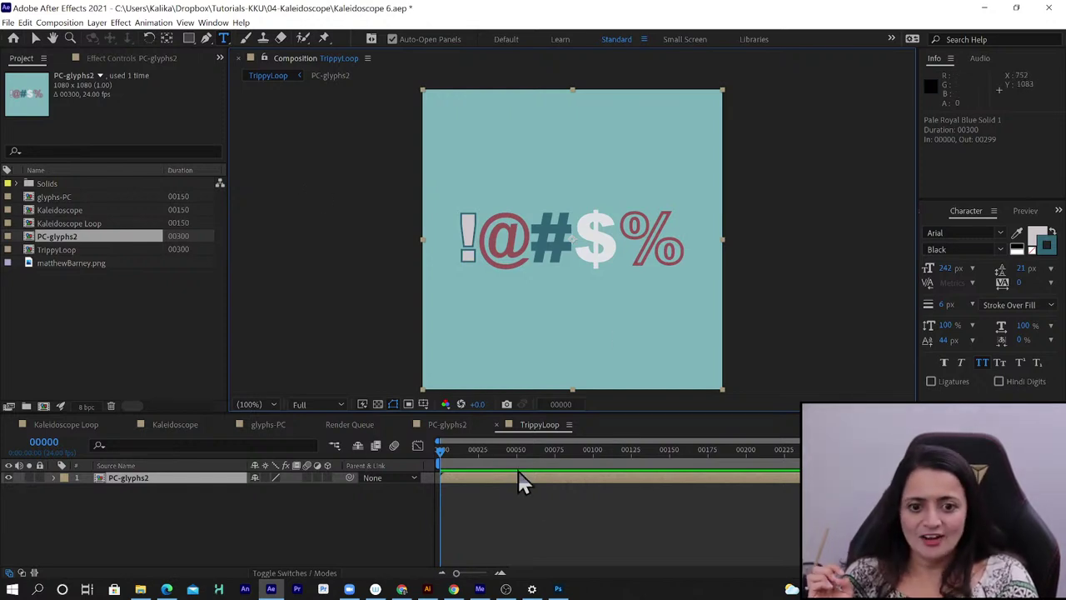
# Select the PC-glyphs2 layer, show the Effects & Presets list and search it for "kal"
pyautogui.click(162, 479)
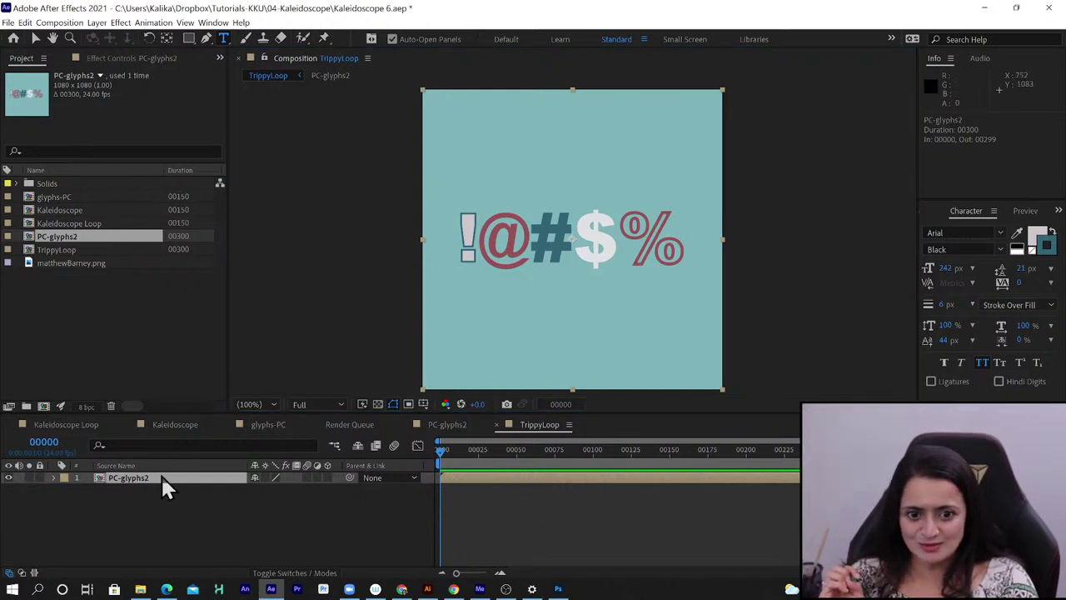
pyautogui.click(1058, 210)
pyautogui.click(1048, 229)
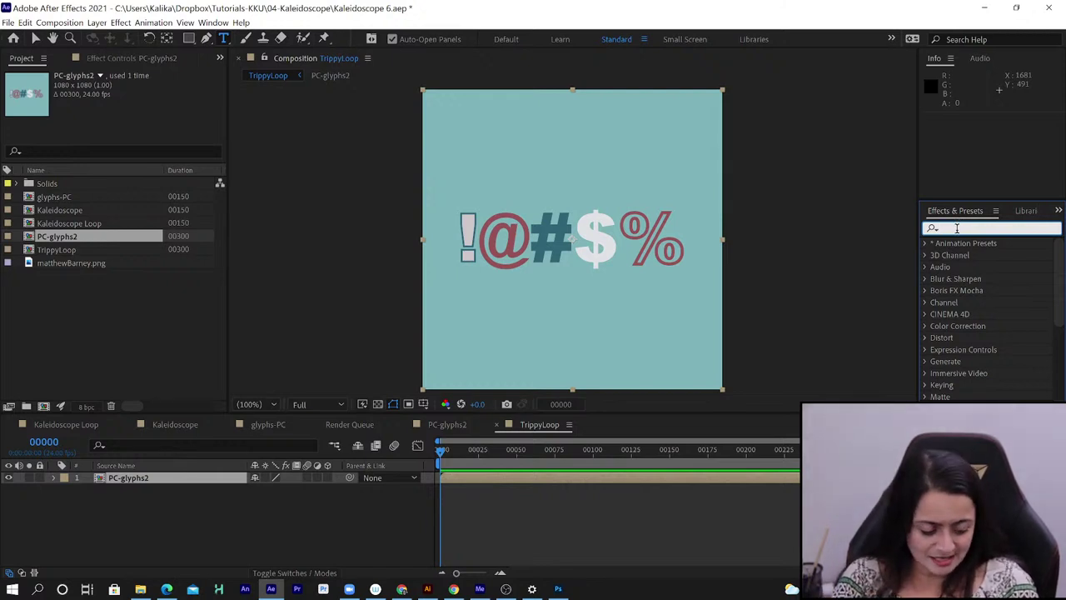
pyautogui.write('gua')
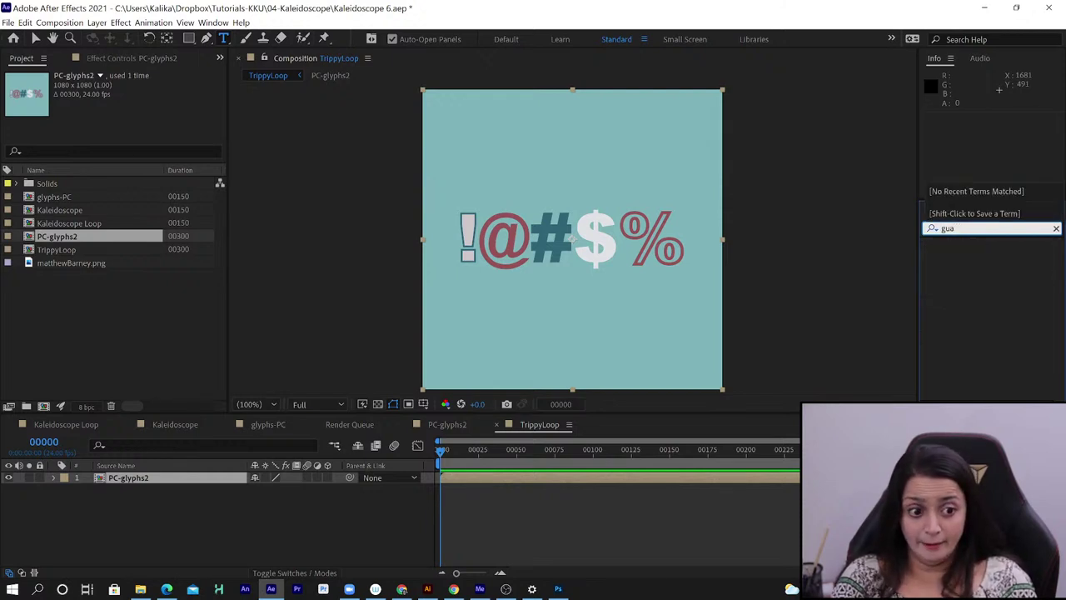
pyautogui.press('BackSpace')
pyautogui.press('BackSpace')
pyautogui.press('BackSpace')
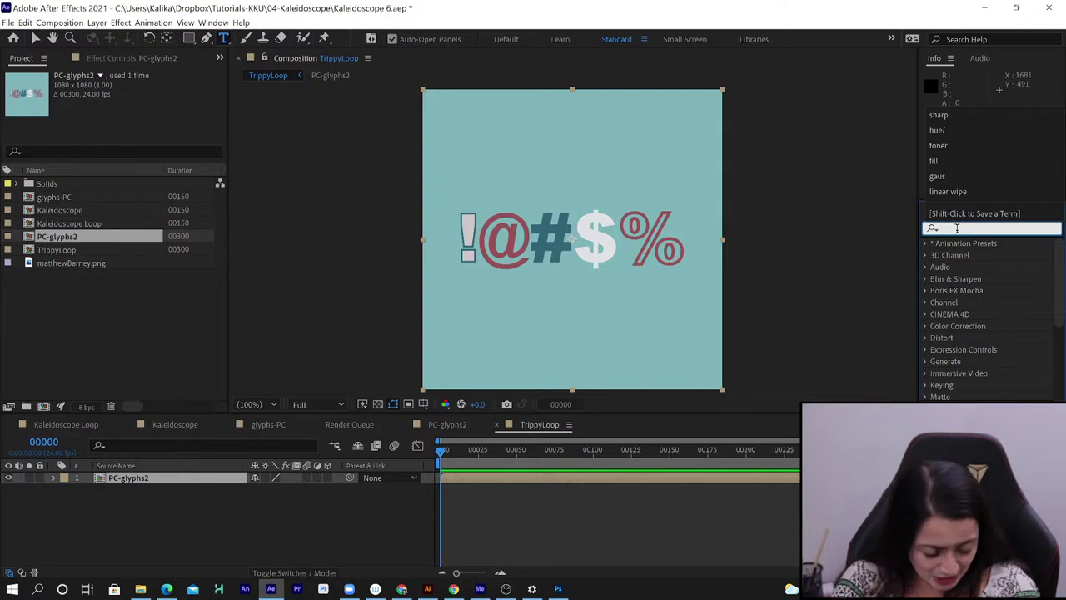
pyautogui.write('kal')
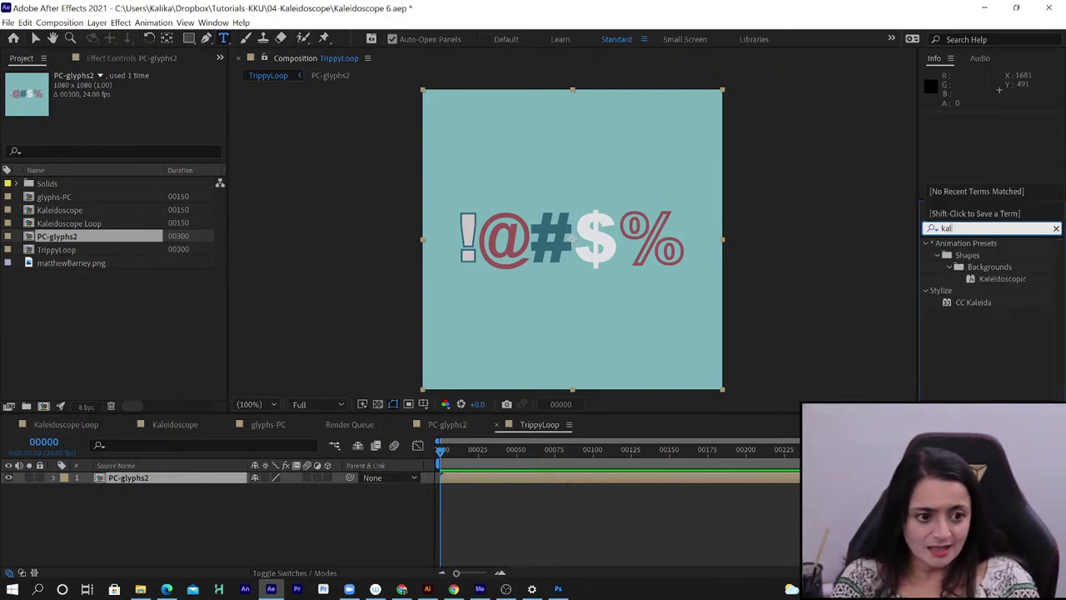
pyautogui.write('i')
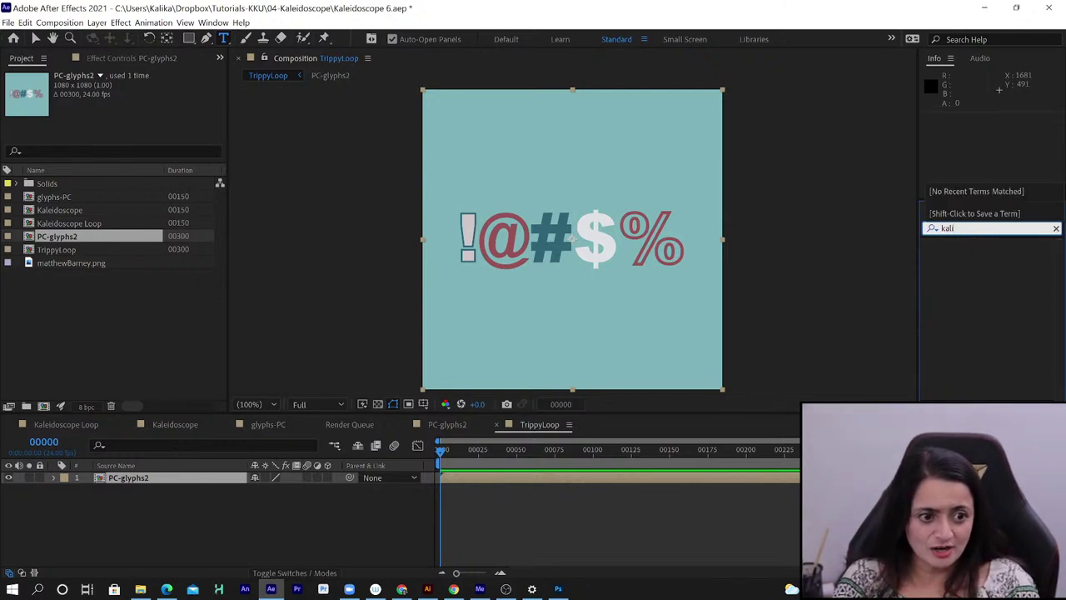
pyautogui.doubleClick(949, 227)
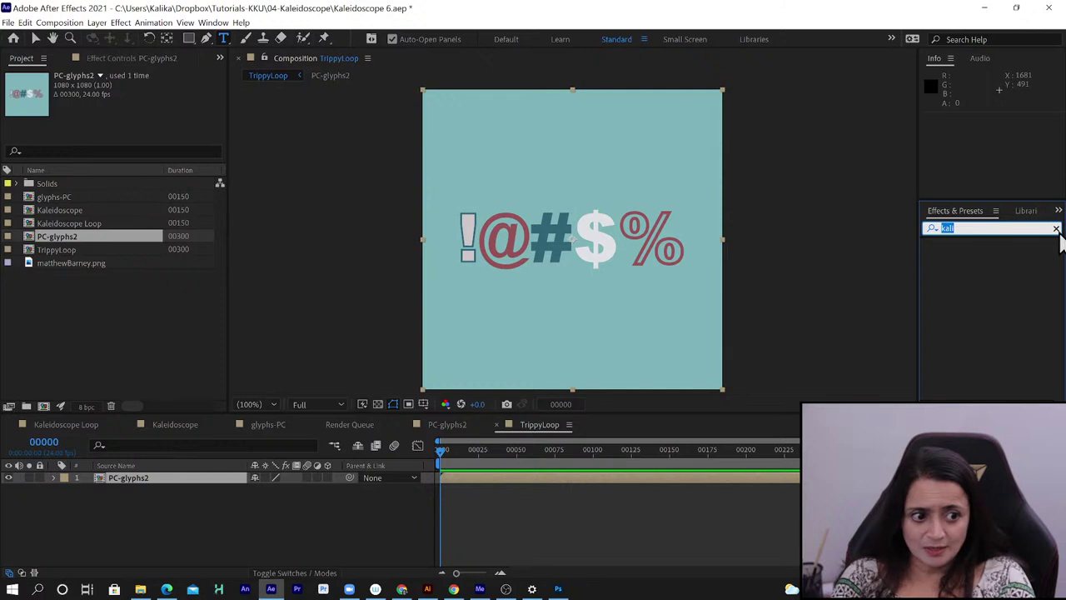
pyautogui.click(1011, 225)
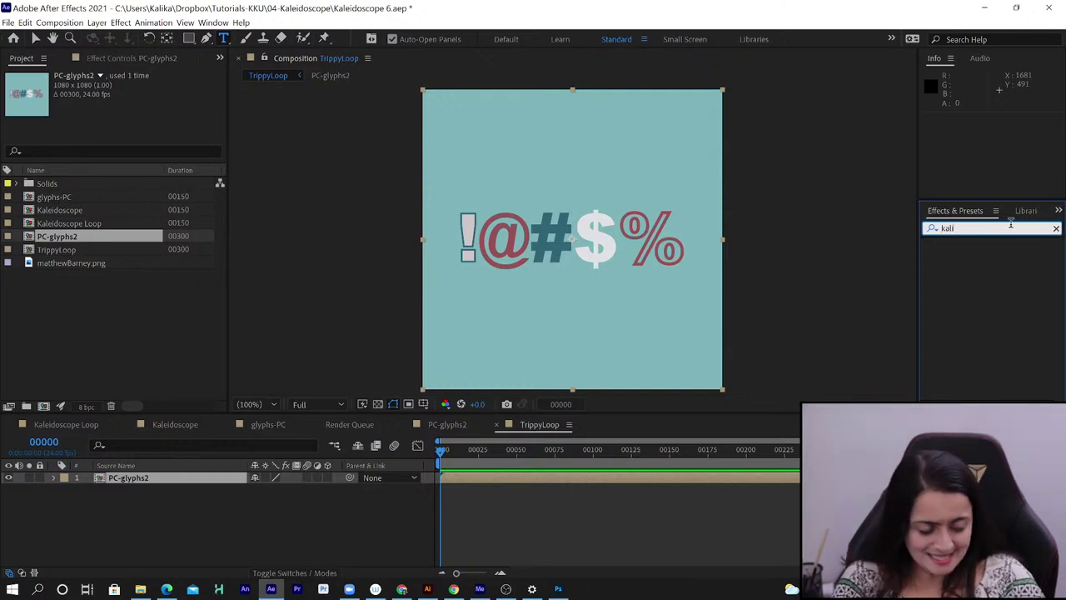
pyautogui.press('BackSpace')
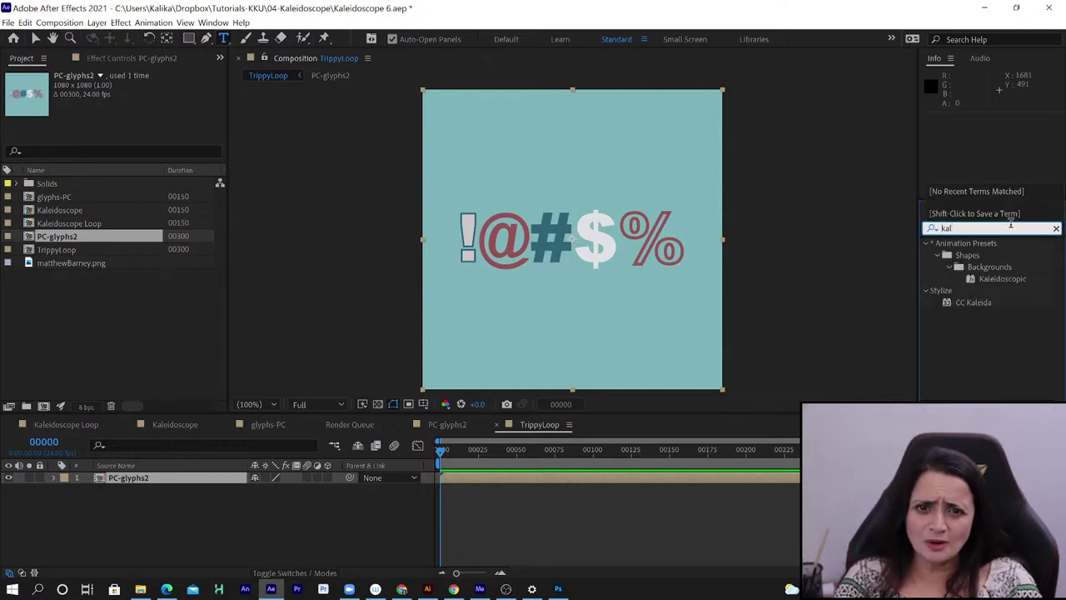
pyautogui.press('Return')
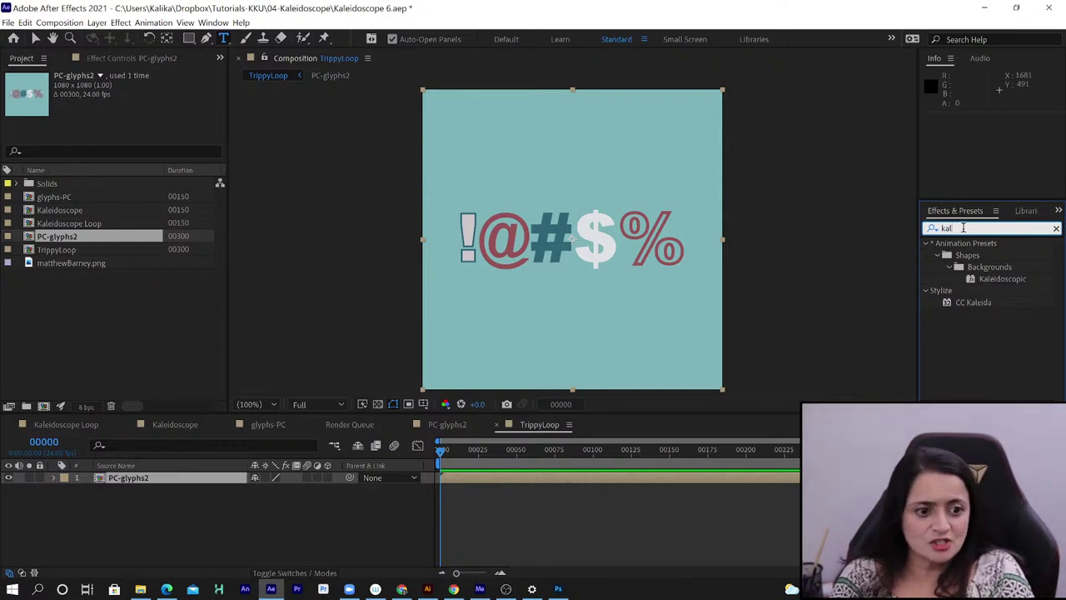
# Try the CC Kaleida effect on the PC-glyphs2 layer, check it further along the timeline, and undo it
pyautogui.click(981, 300)
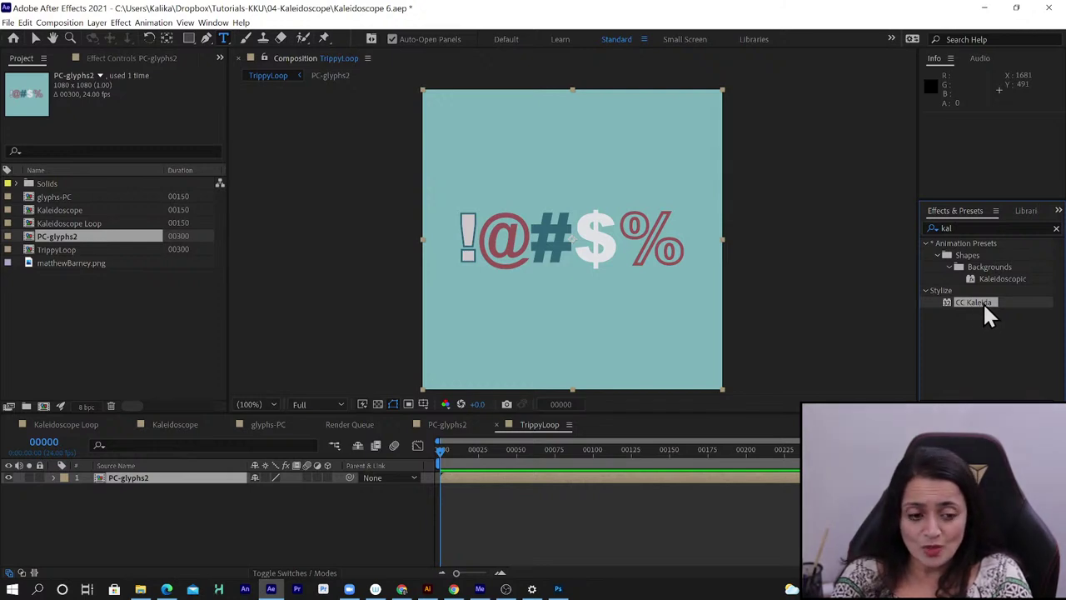
pyautogui.moveTo(983, 302); pyautogui.dragTo(663, 485)
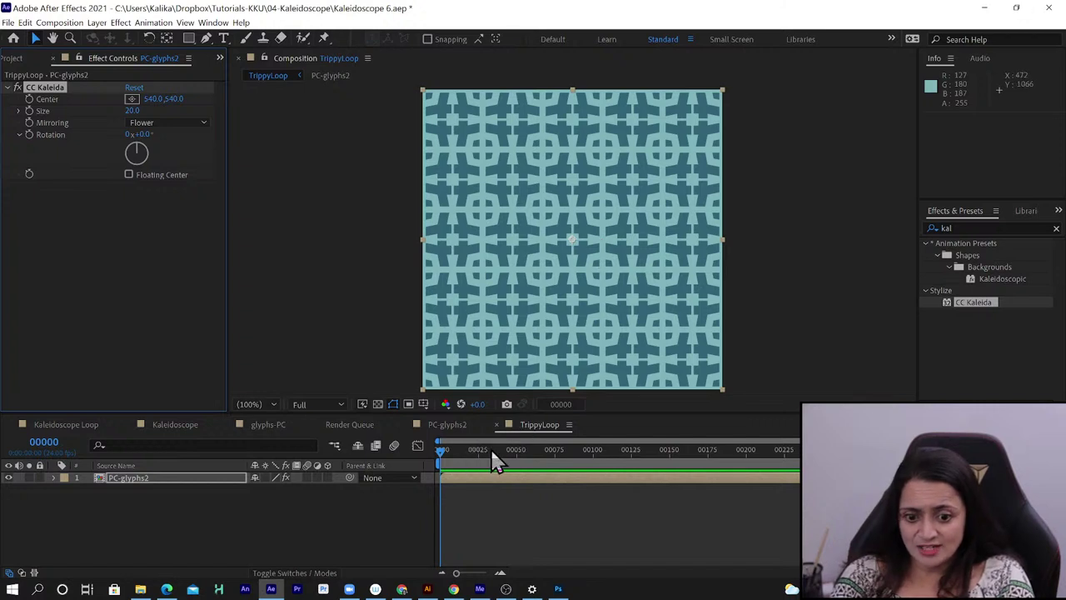
pyautogui.moveTo(492, 459); pyautogui.dragTo(672, 462)
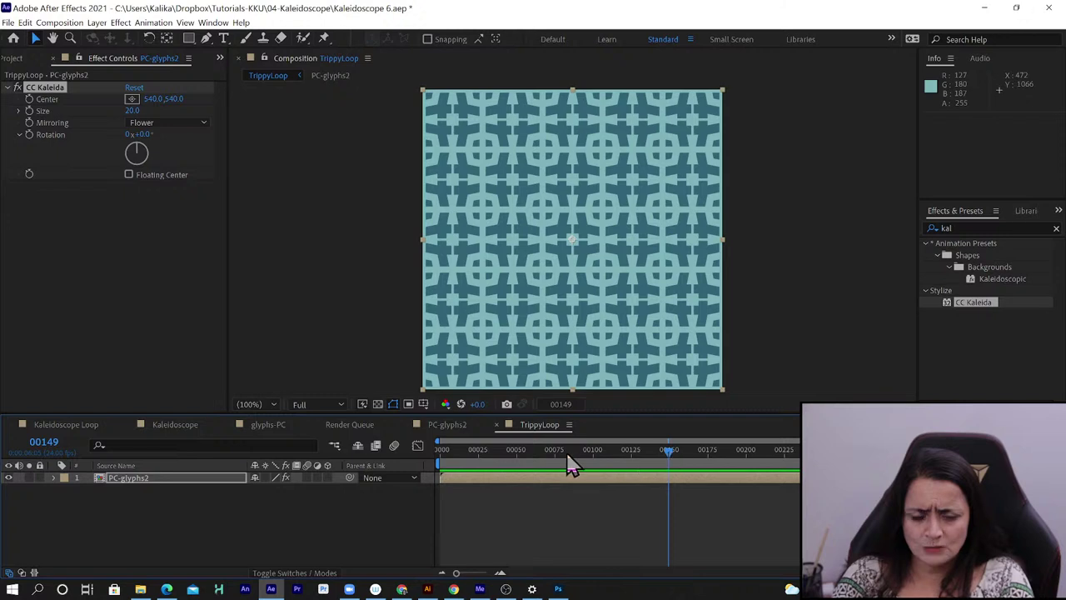
pyautogui.press('Home')
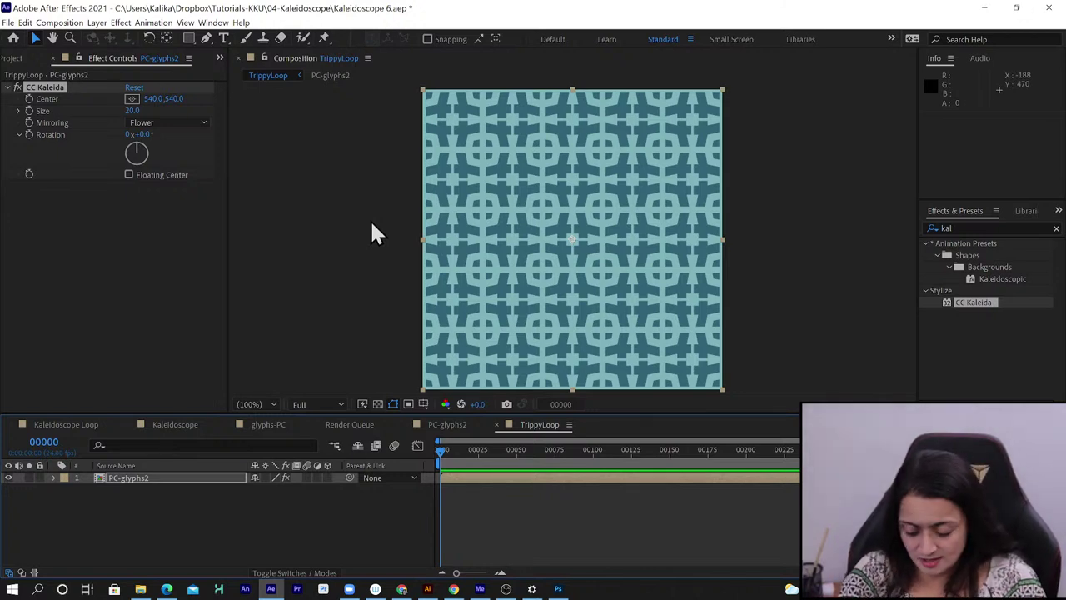
pyautogui.hotkey('ctrl', 'z')
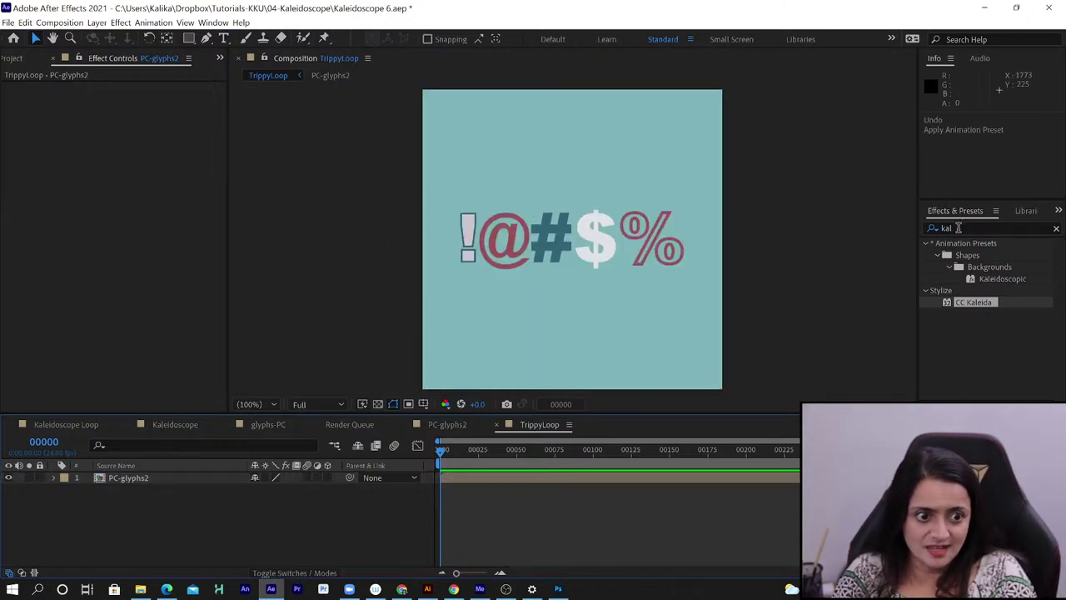
# Try the Distort effect Ripple on the PC-glyphs2 layer with a radius of 100
pyautogui.doubleClick(959, 226)
pyautogui.write('rippl')
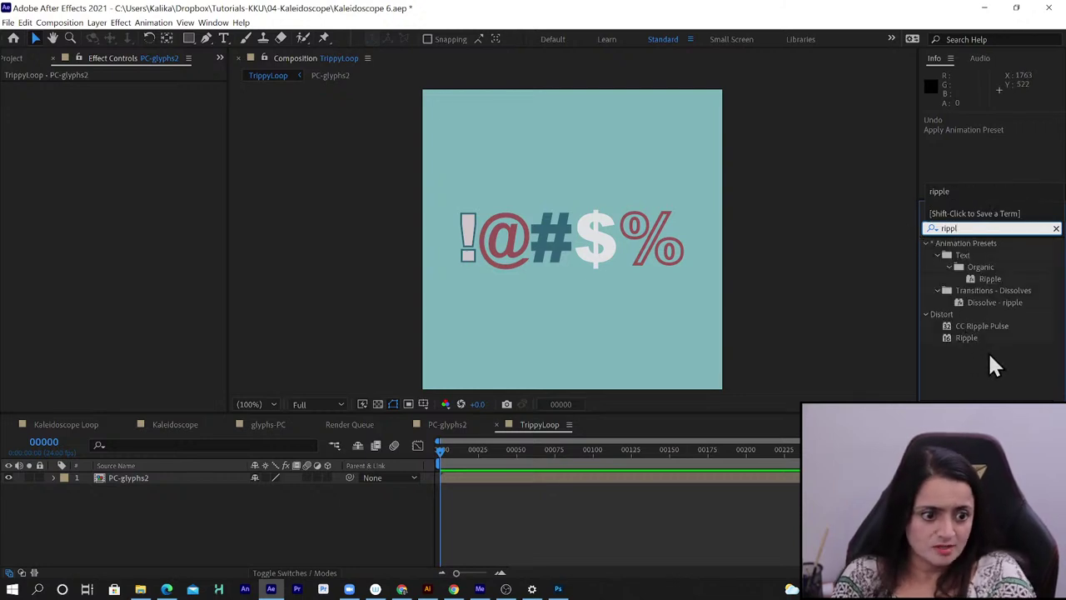
pyautogui.click(966, 337)
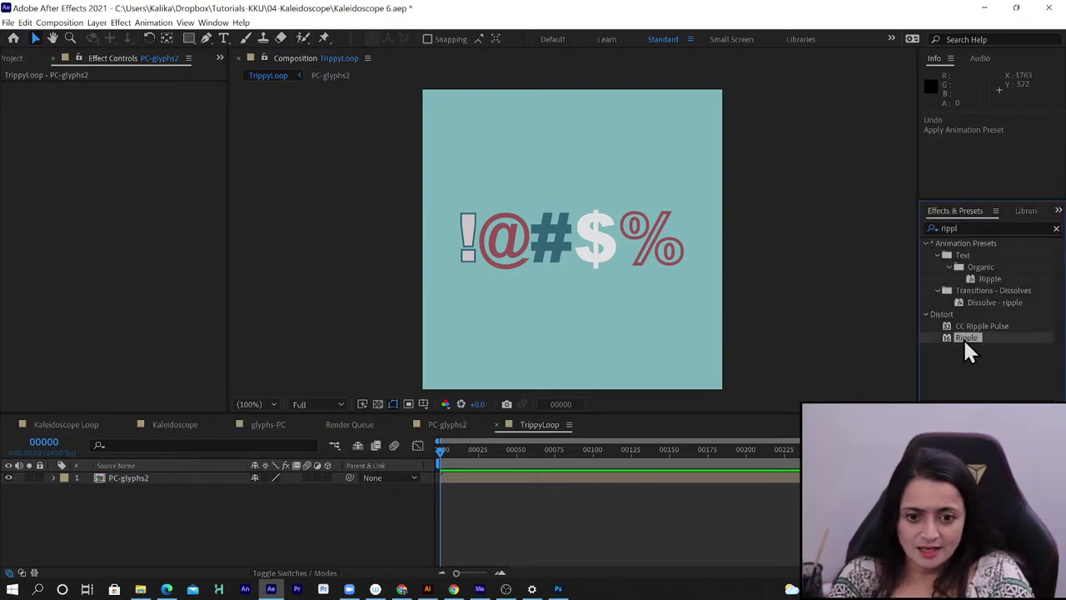
pyautogui.moveTo(967, 339); pyautogui.dragTo(784, 478)
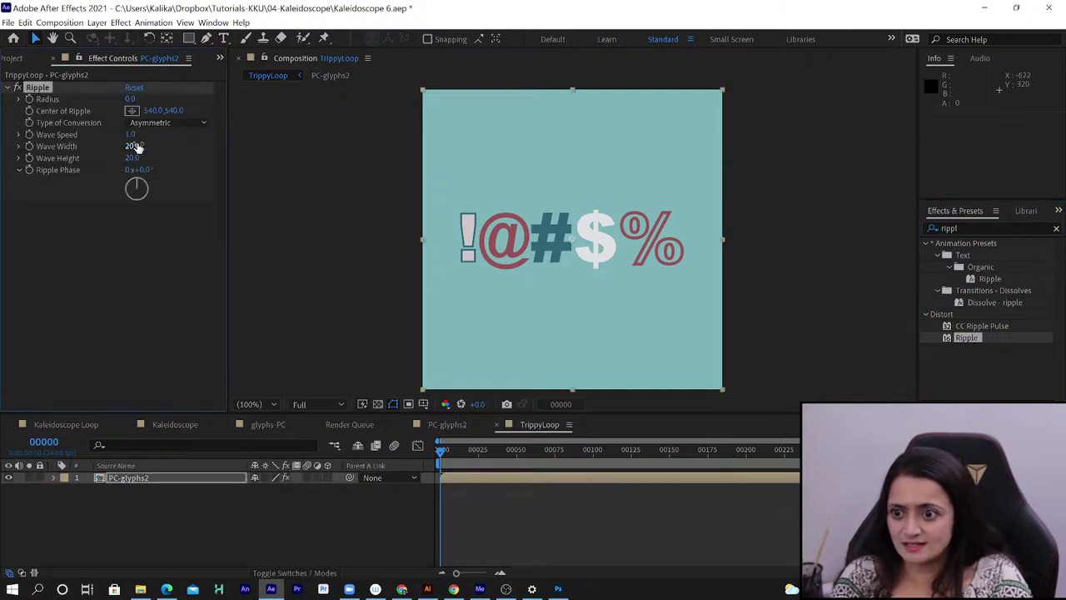
pyautogui.moveTo(130, 99); pyautogui.dragTo(210, 107)
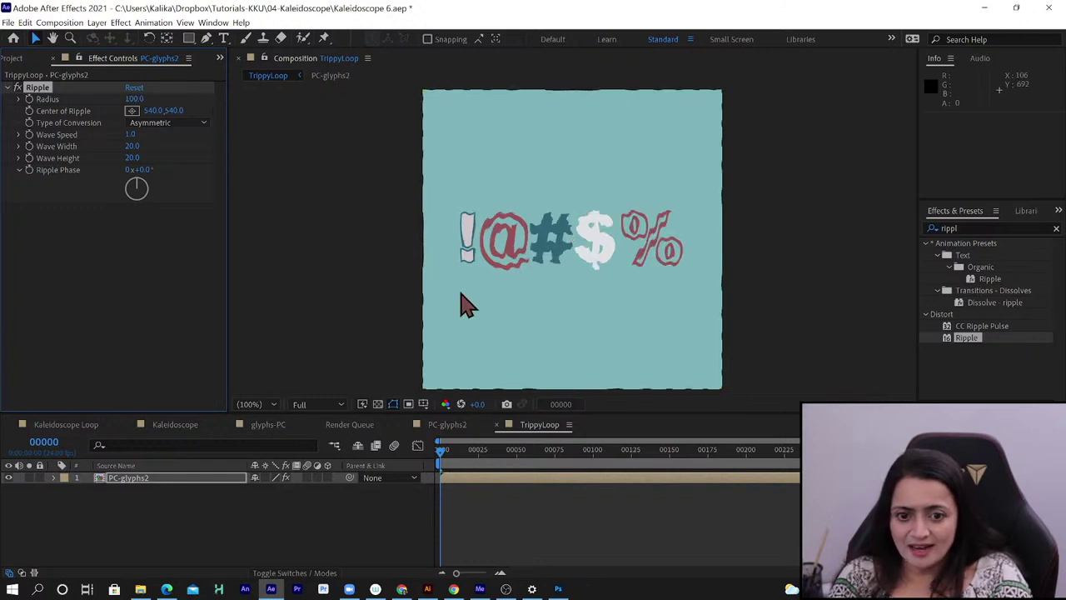
# Preview the ripple animation, return to frame 0 and delete the Ripple effect from the PC-glyphs2 layer
pyautogui.press('space')
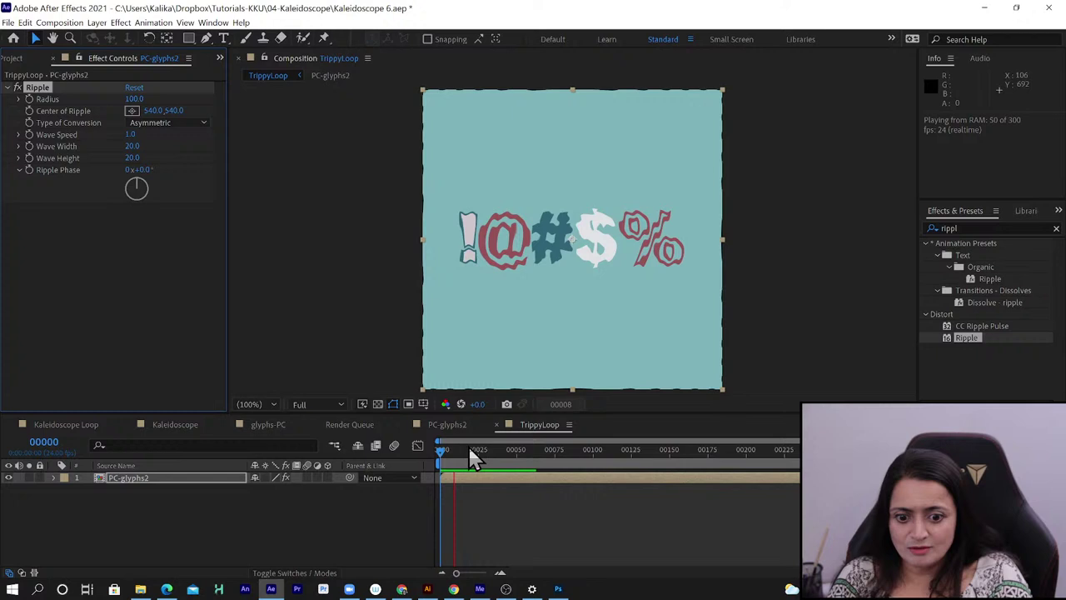
pyautogui.click(553, 461)
pyautogui.press('Home')
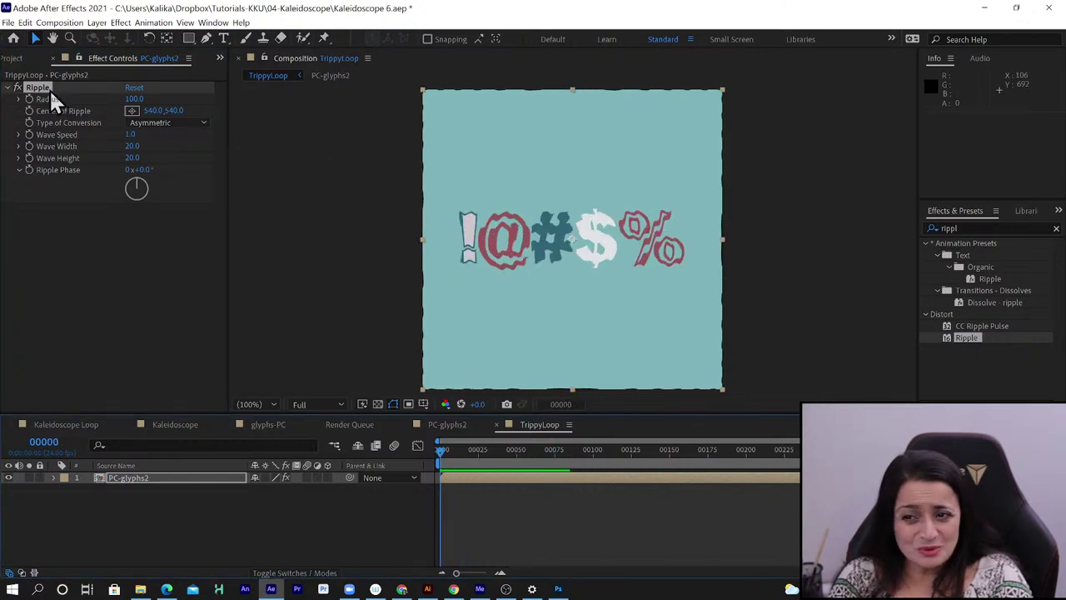
pyautogui.press('Delete')
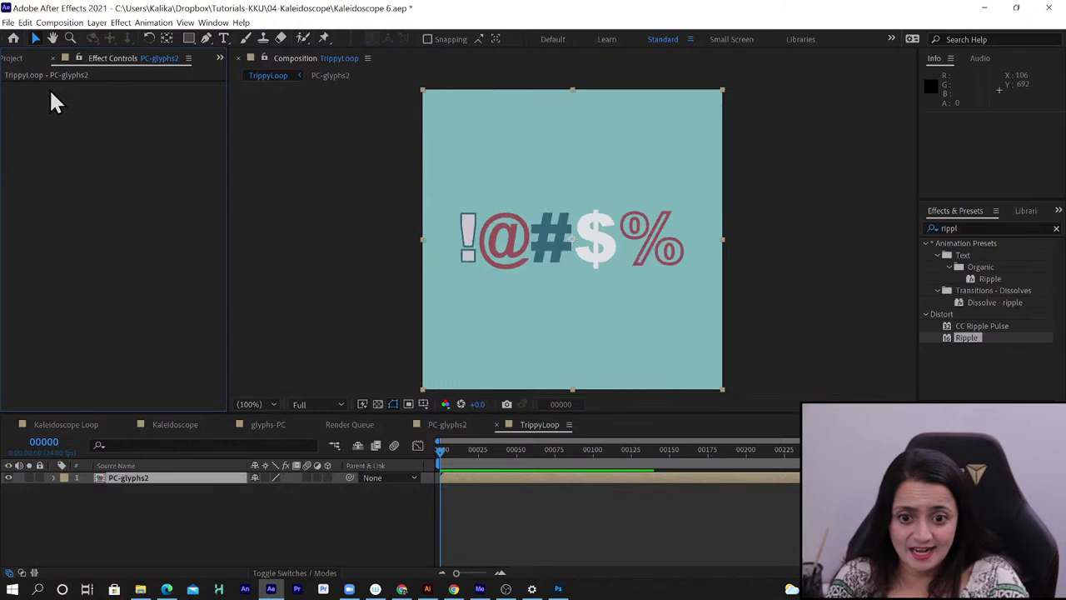
# Search the effects for "kal" and apply CC Kaleida to the PC-glyphs2 layer
pyautogui.click(965, 228)
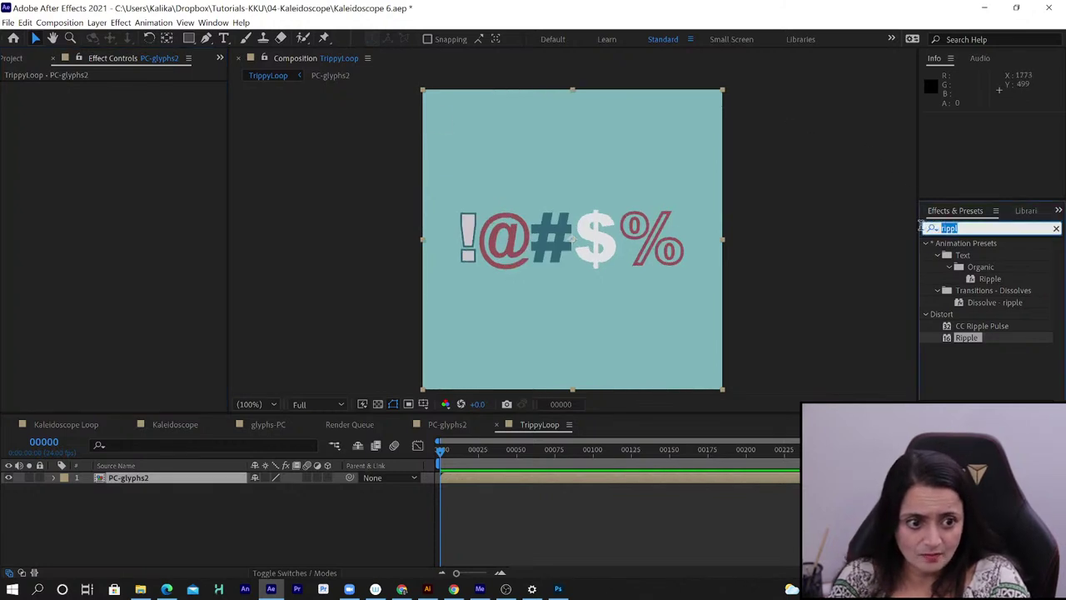
pyautogui.write('kal')
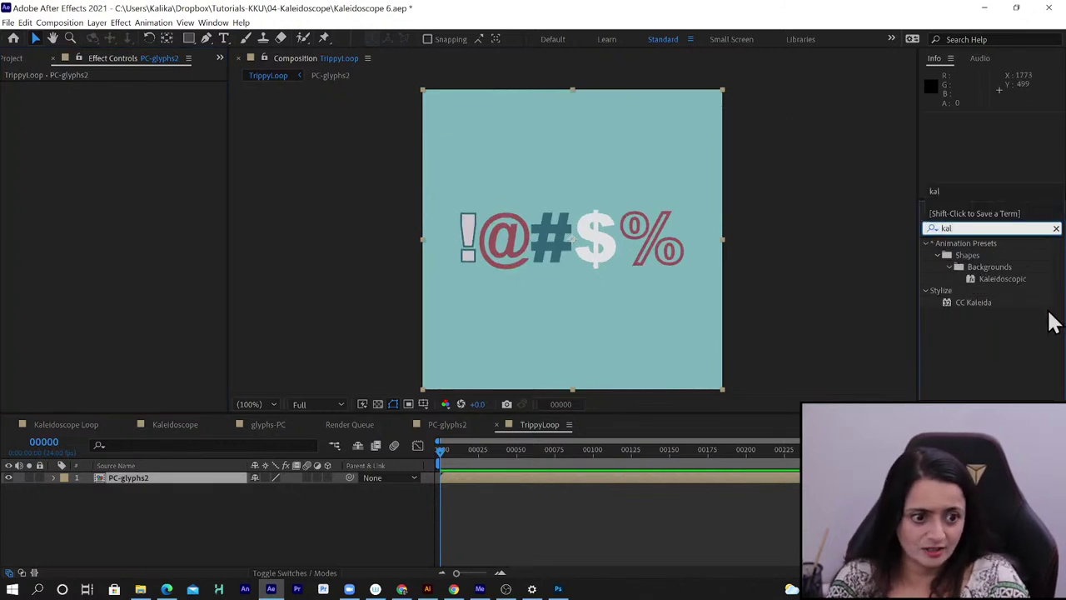
pyautogui.doubleClick(981, 302)
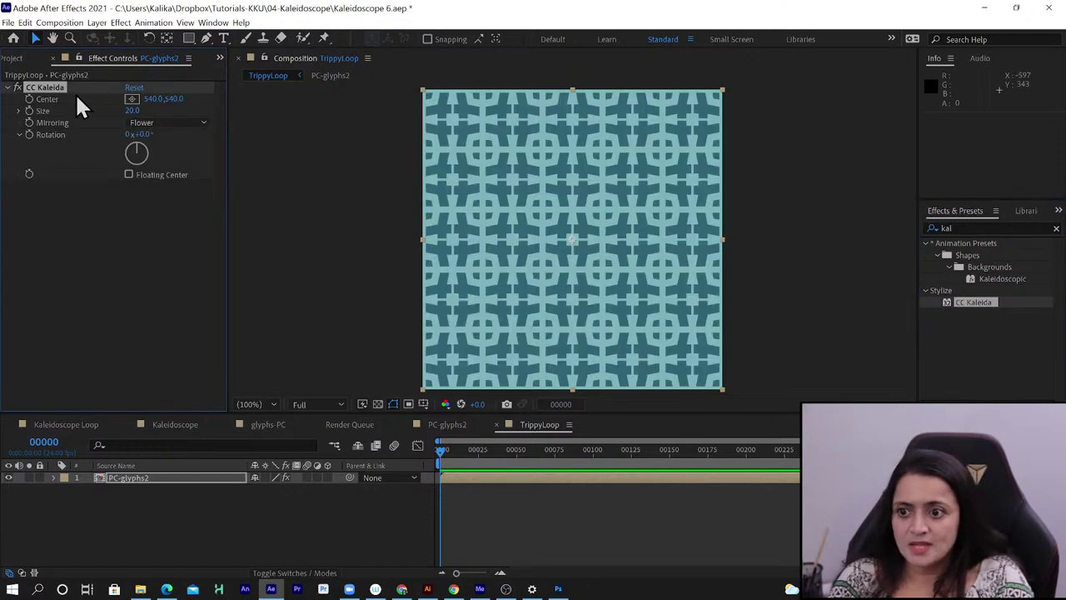
# Reposition the CC Kaleida center point in the composition to about 865, 554
pyautogui.click(131, 99)
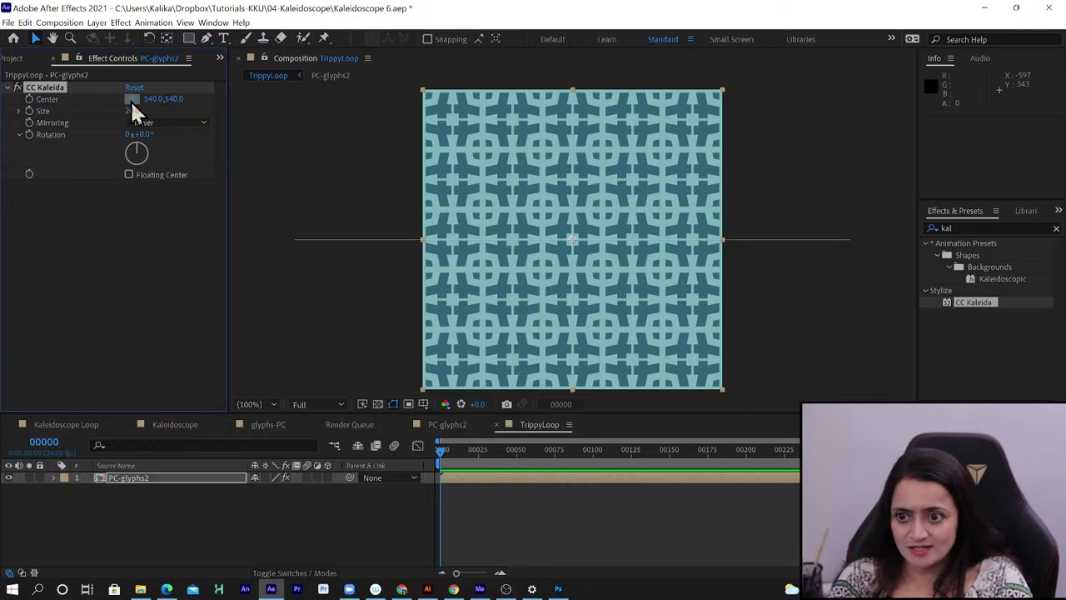
pyautogui.click(109, 107)
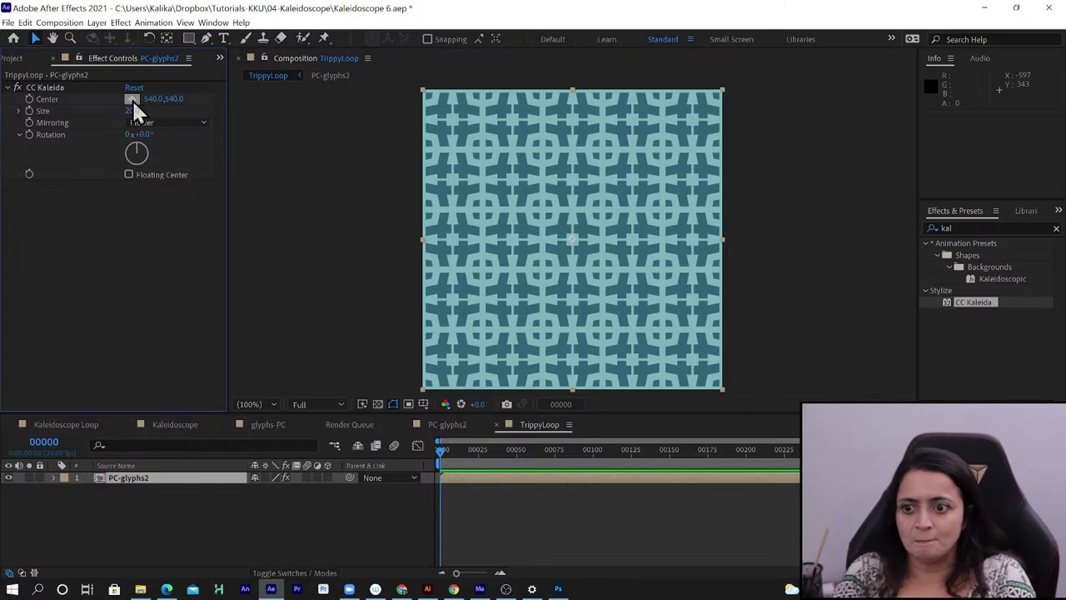
pyautogui.click(131, 98)
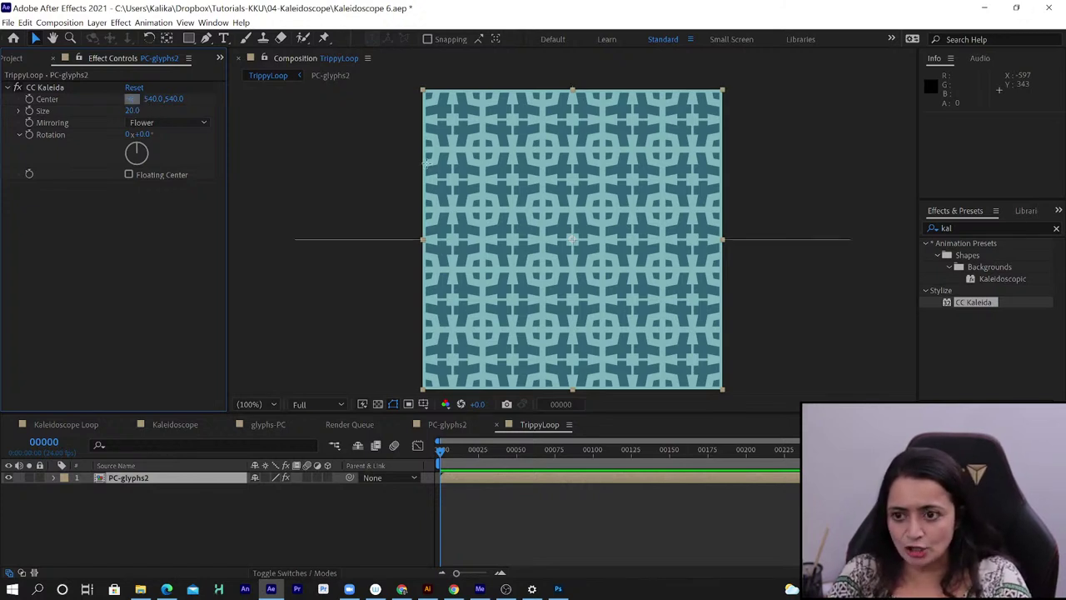
pyautogui.click(483, 237)
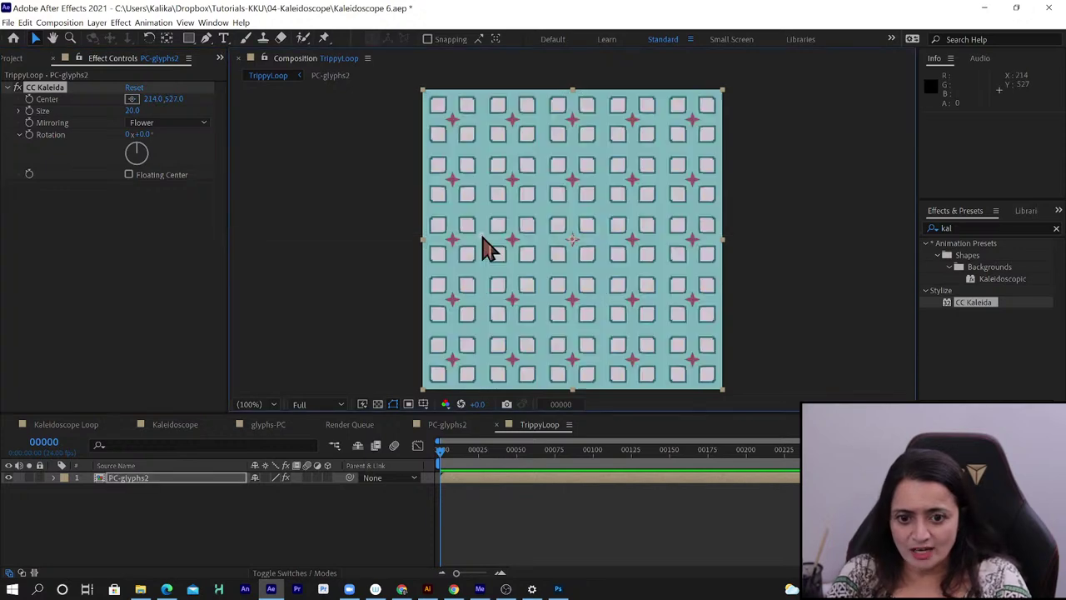
pyautogui.moveTo(483, 238); pyautogui.dragTo(672, 251)
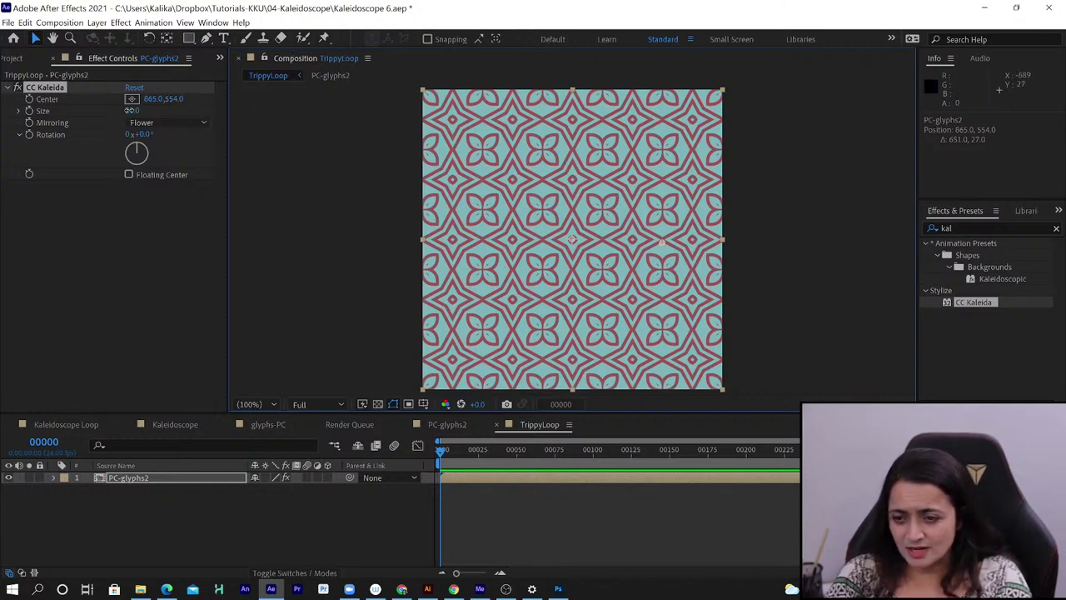
# Set the CC Kaleida size to about 24.3
pyautogui.moveTo(131, 110); pyautogui.dragTo(211, 122)
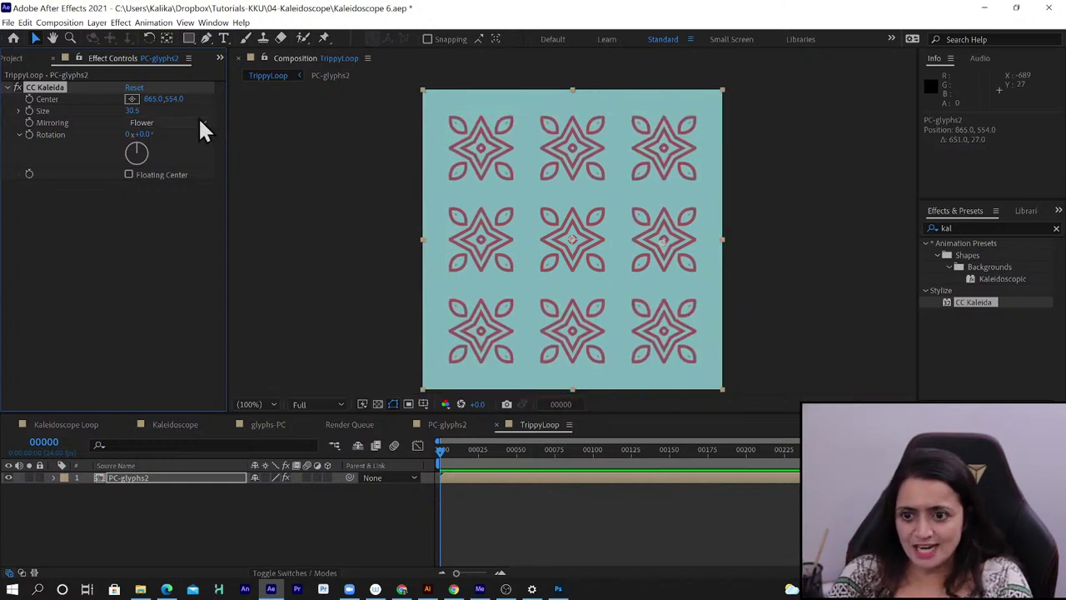
pyautogui.click(132, 111)
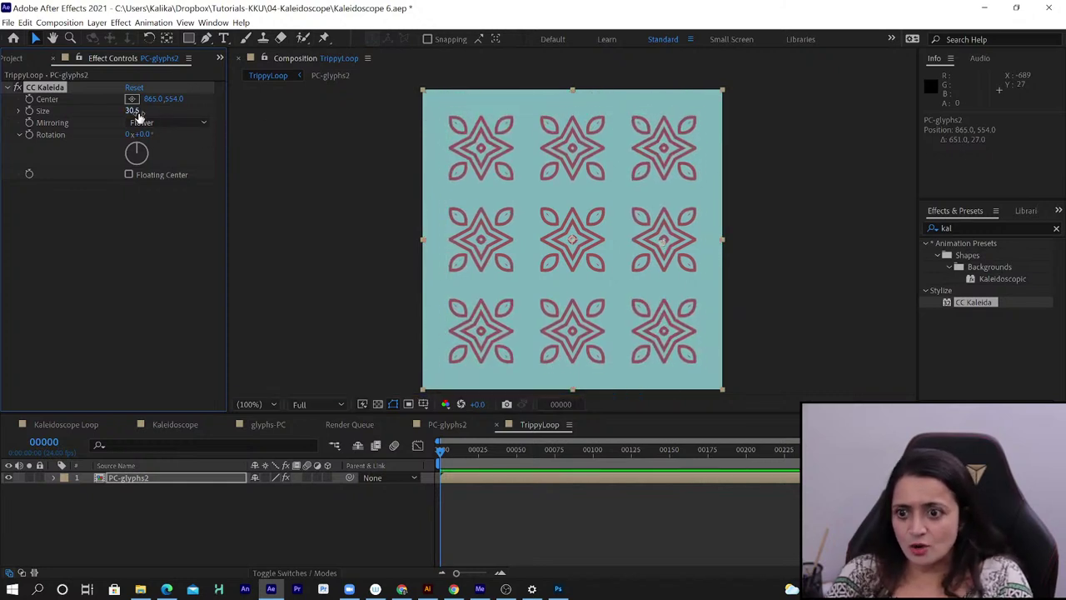
pyautogui.moveTo(111, 116); pyautogui.dragTo(111, 119)
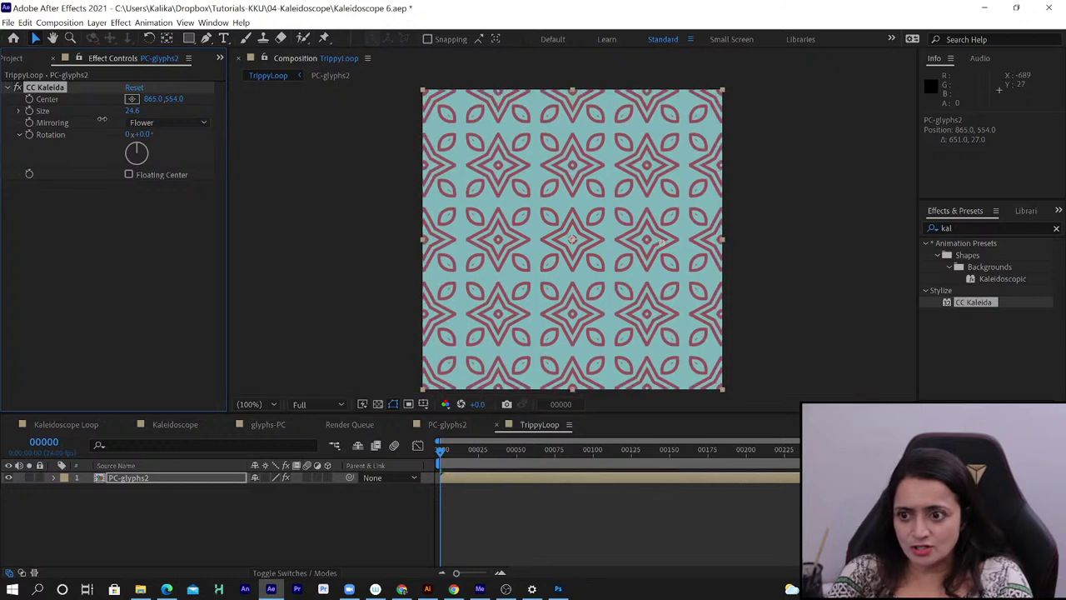
# Try the Unfold, Wheel, Fish Head, Can Meas and Dia Cross mirroring modes of the CC Kaleida effect
pyautogui.click(160, 123)
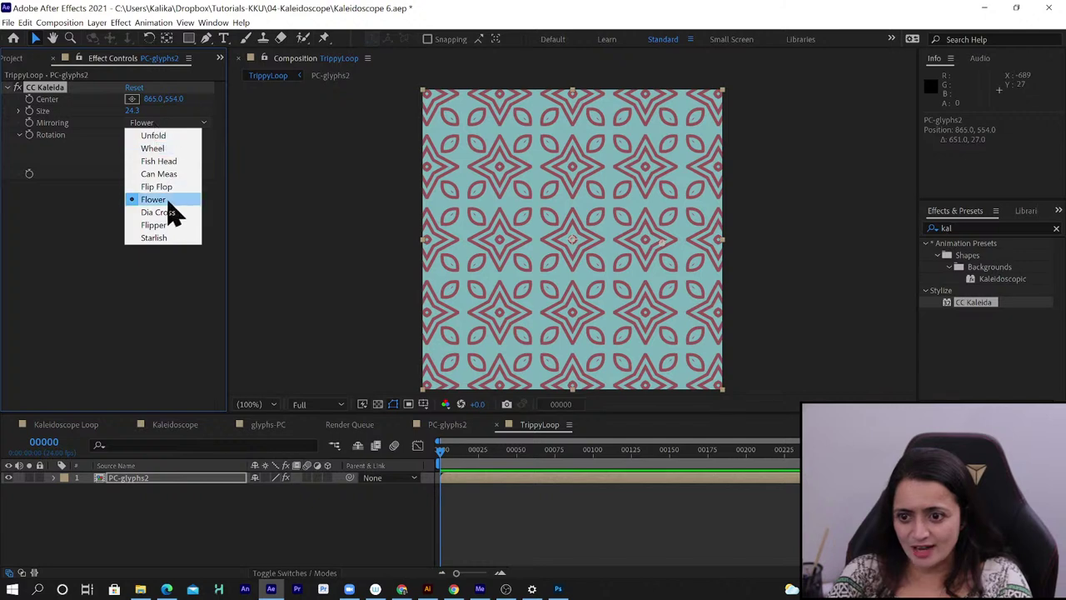
pyautogui.click(165, 135)
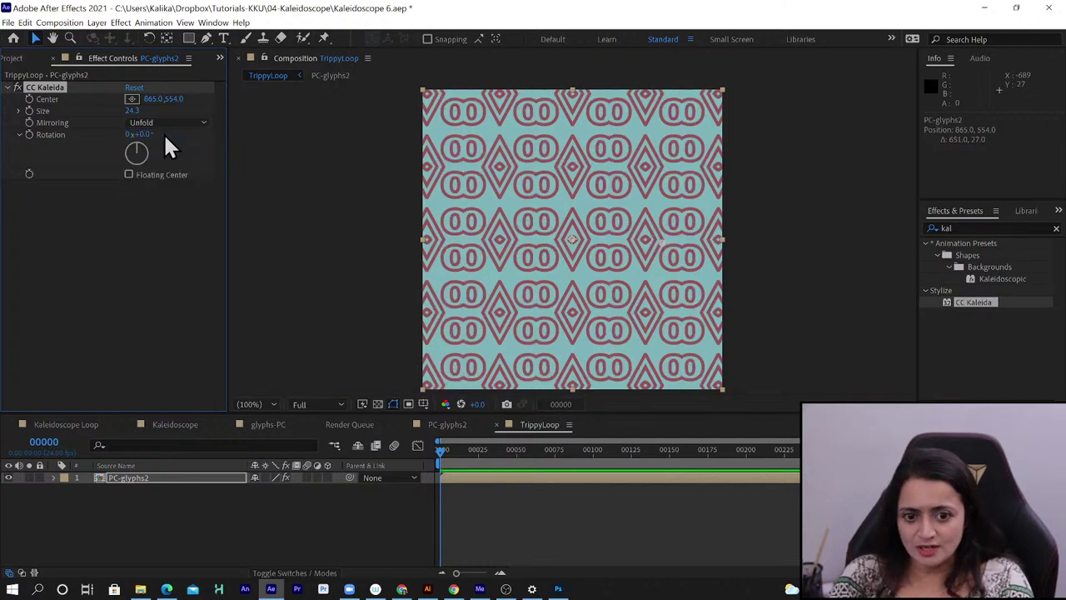
pyautogui.click(168, 123)
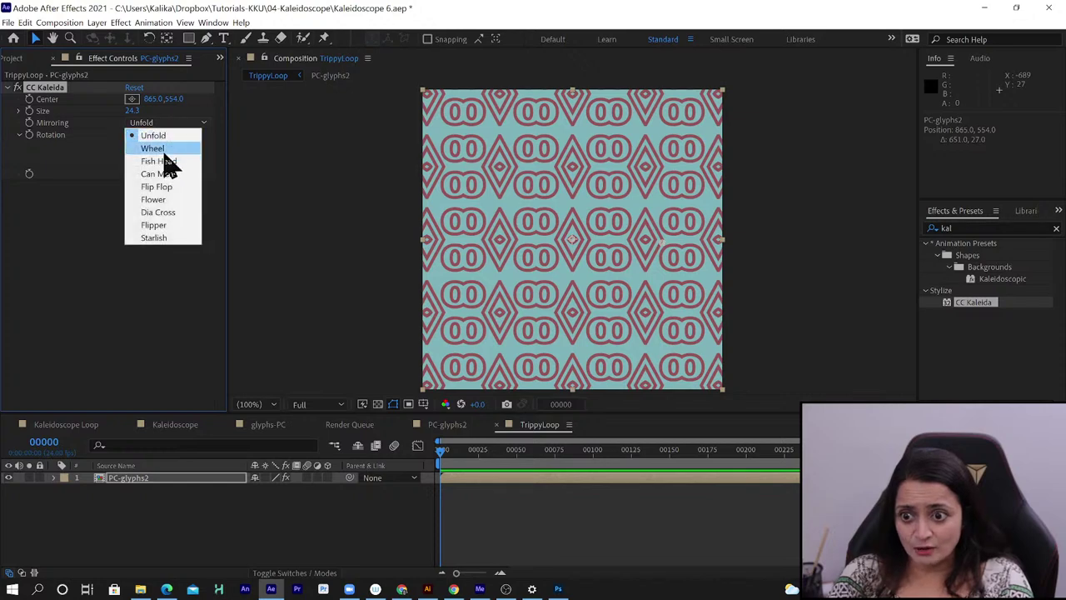
pyautogui.click(165, 151)
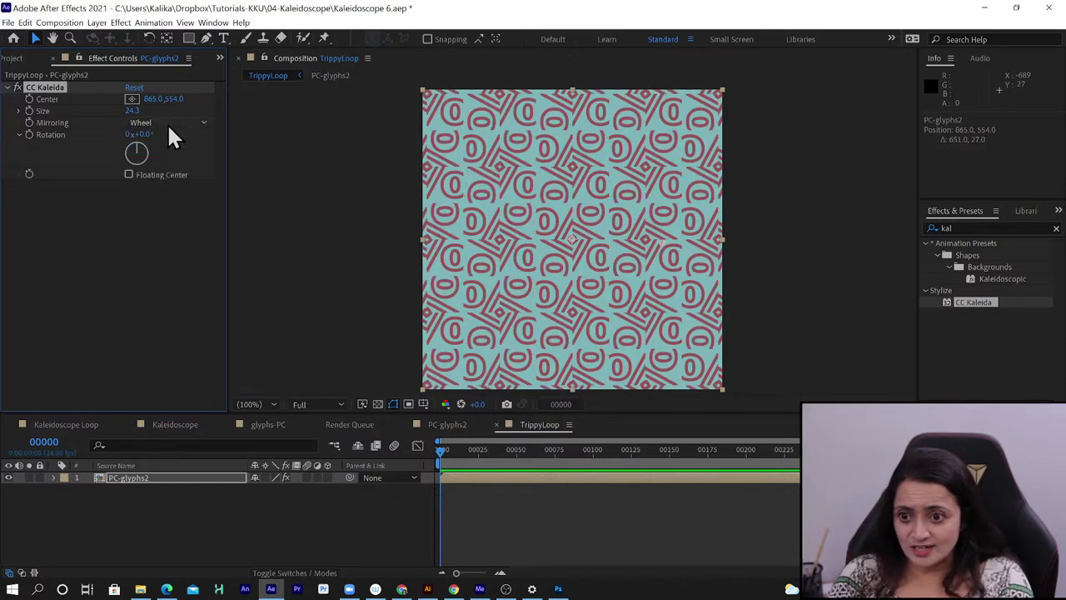
pyautogui.click(166, 123)
pyautogui.click(165, 161)
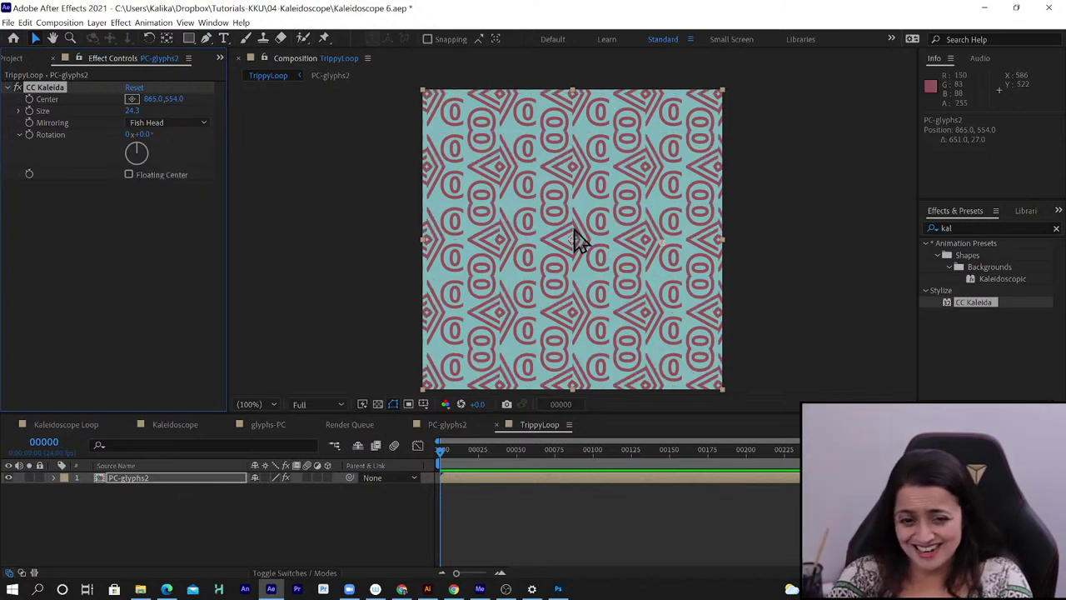
pyautogui.click(165, 123)
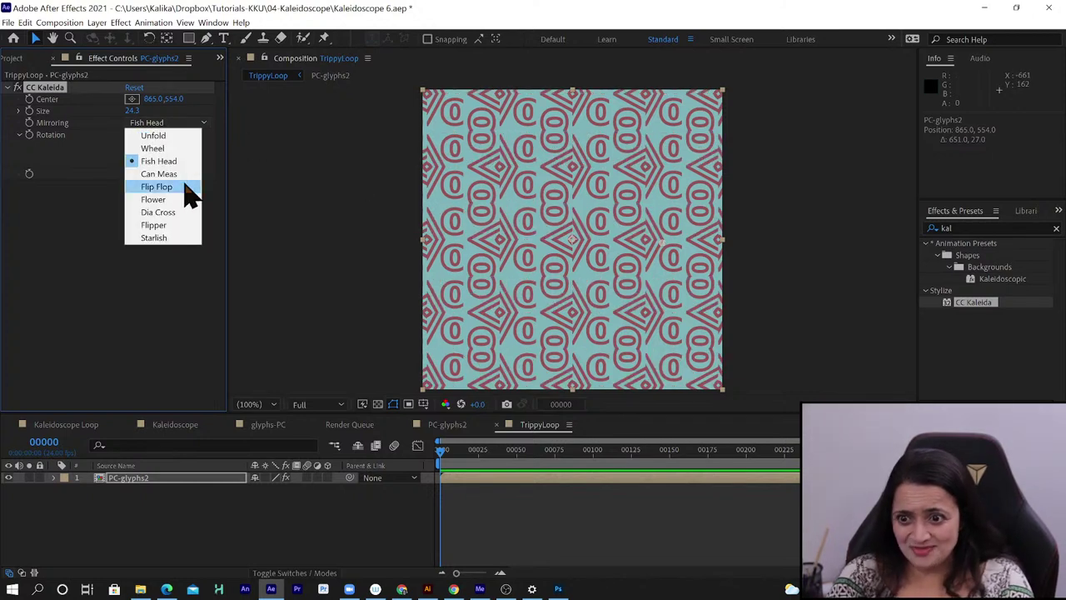
pyautogui.click(186, 175)
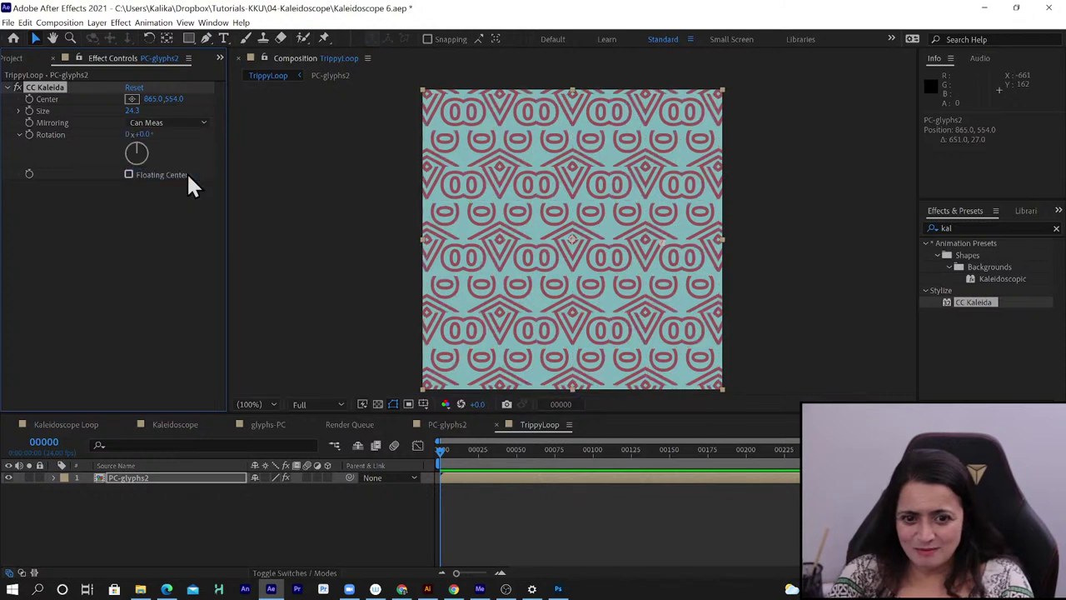
pyautogui.click(165, 123)
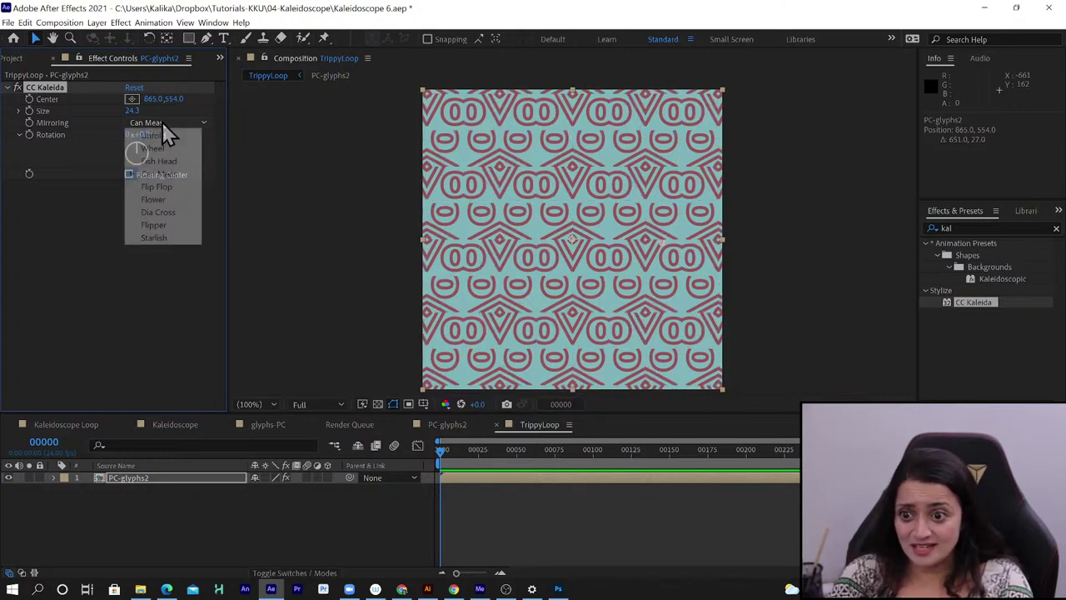
pyautogui.click(163, 212)
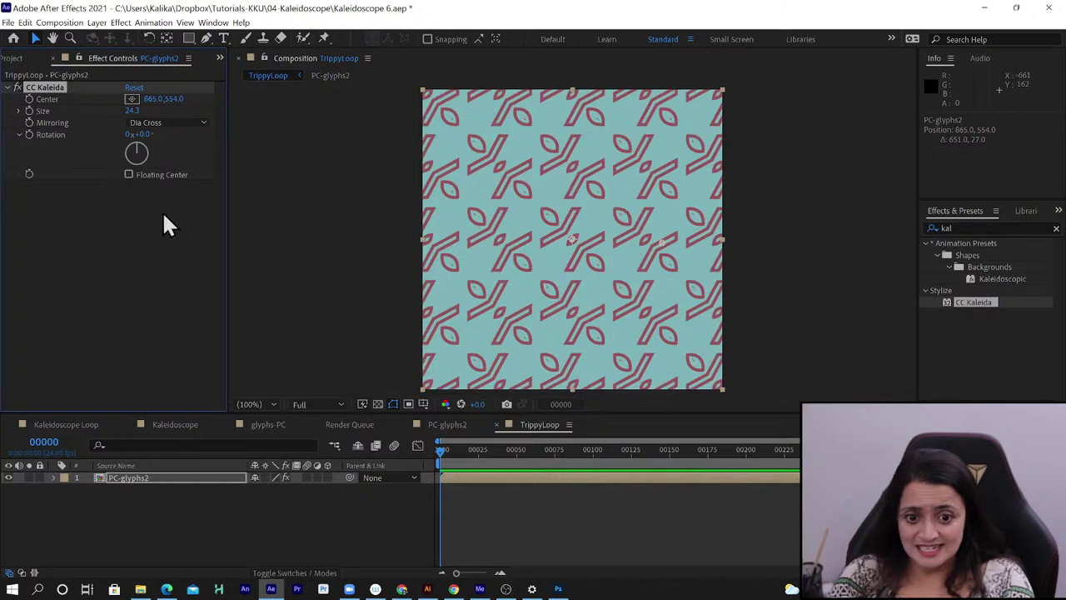
# Move the CC Kaleida center to the composition's left edge at about -4, 599 and keyframe it at frame 0
pyautogui.click(131, 100)
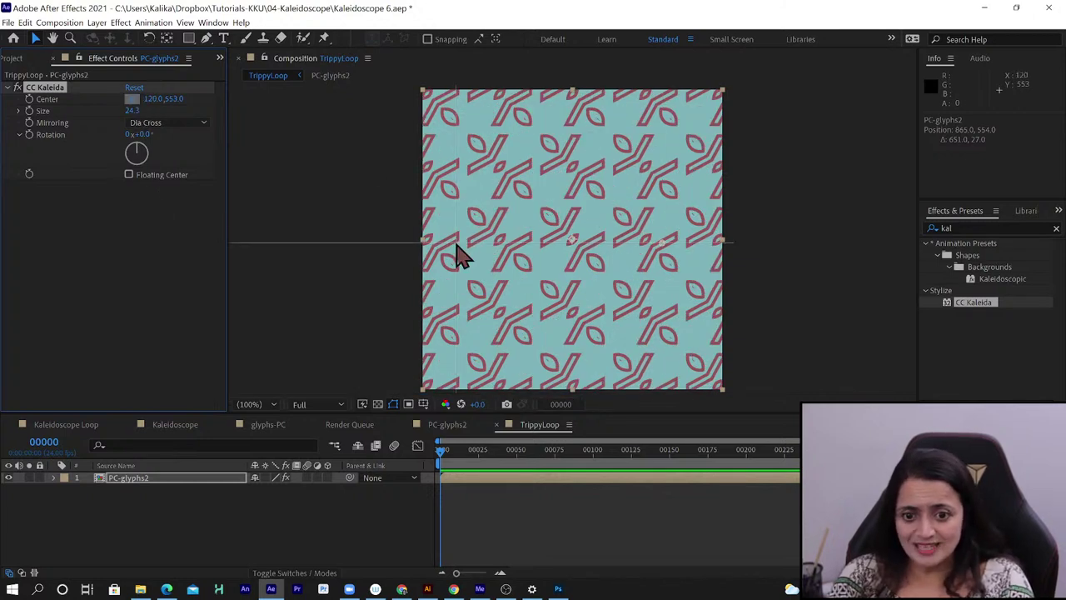
pyautogui.click(455, 244)
pyautogui.moveTo(454, 243); pyautogui.dragTo(422, 256)
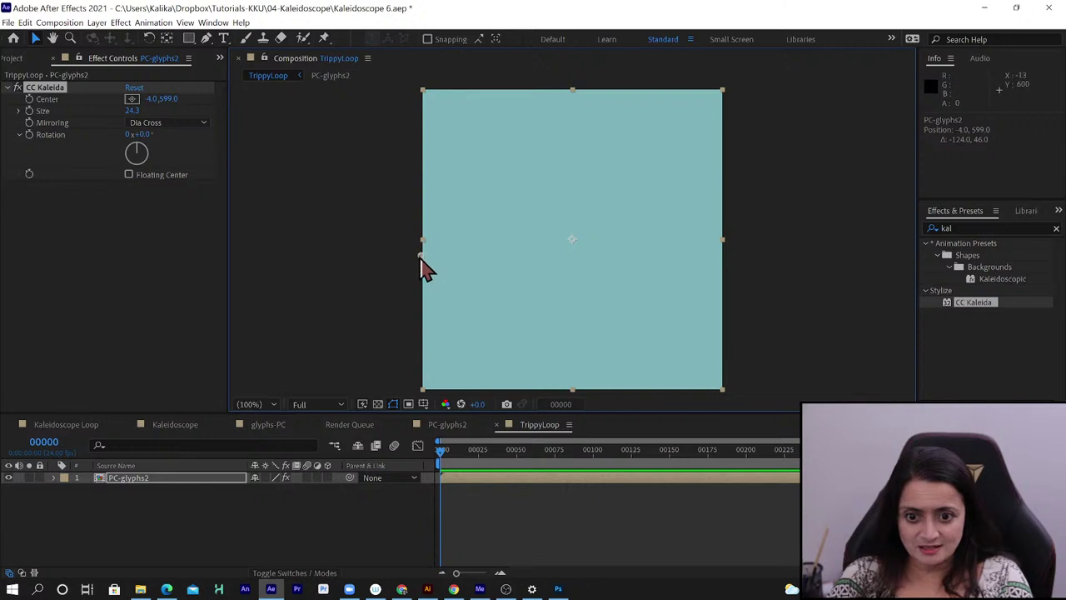
pyautogui.click(31, 103)
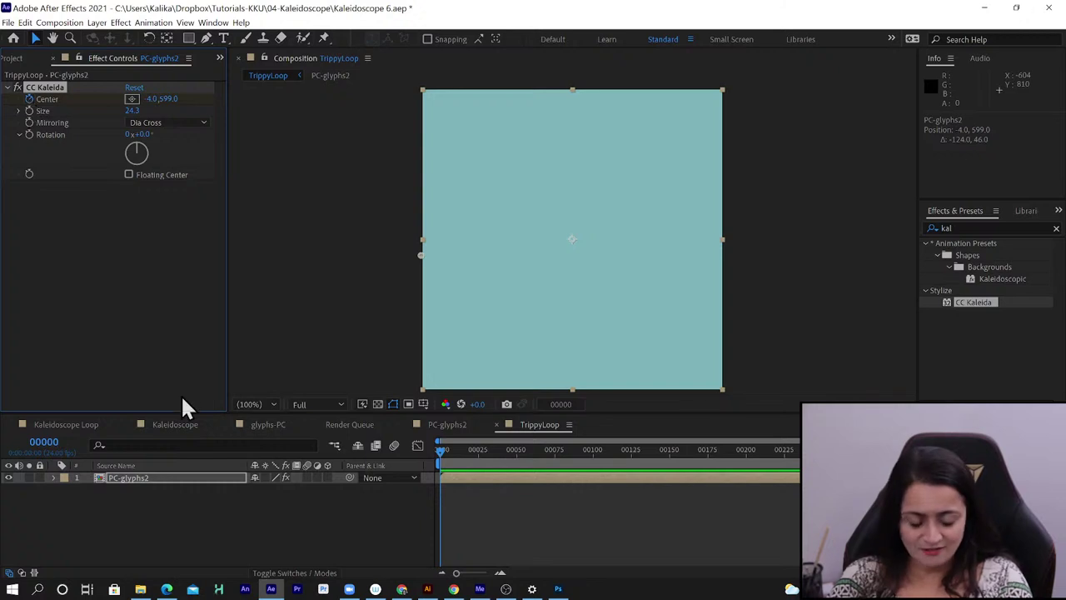
pyautogui.press('u')
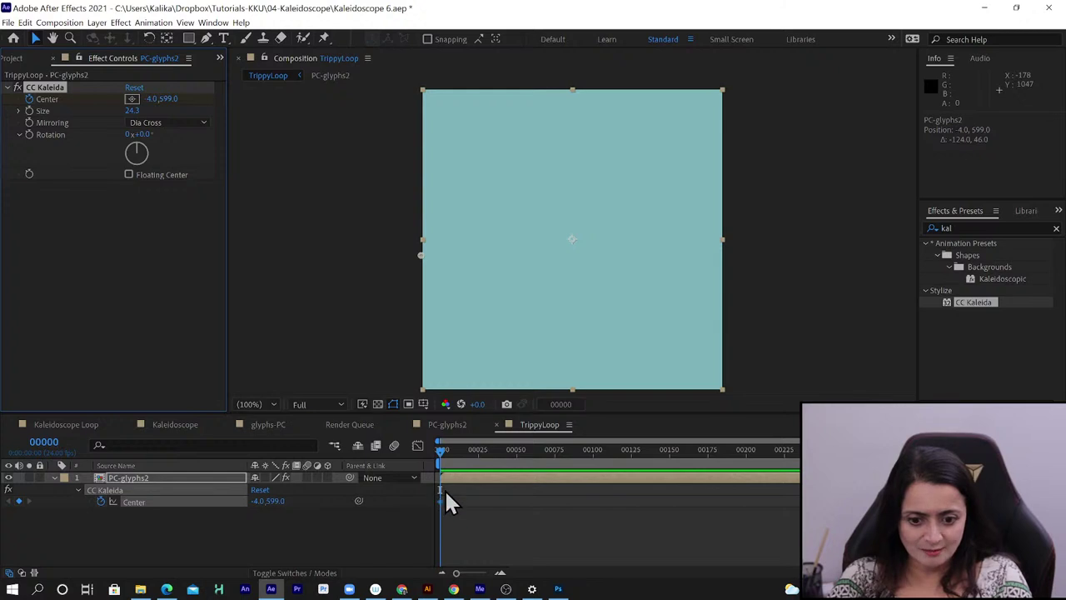
# At frame 150, keyframe the CC Kaleida center near the right edge at about 1020, 602 and preview the animation
pyautogui.click(670, 456)
pyautogui.click(671, 460)
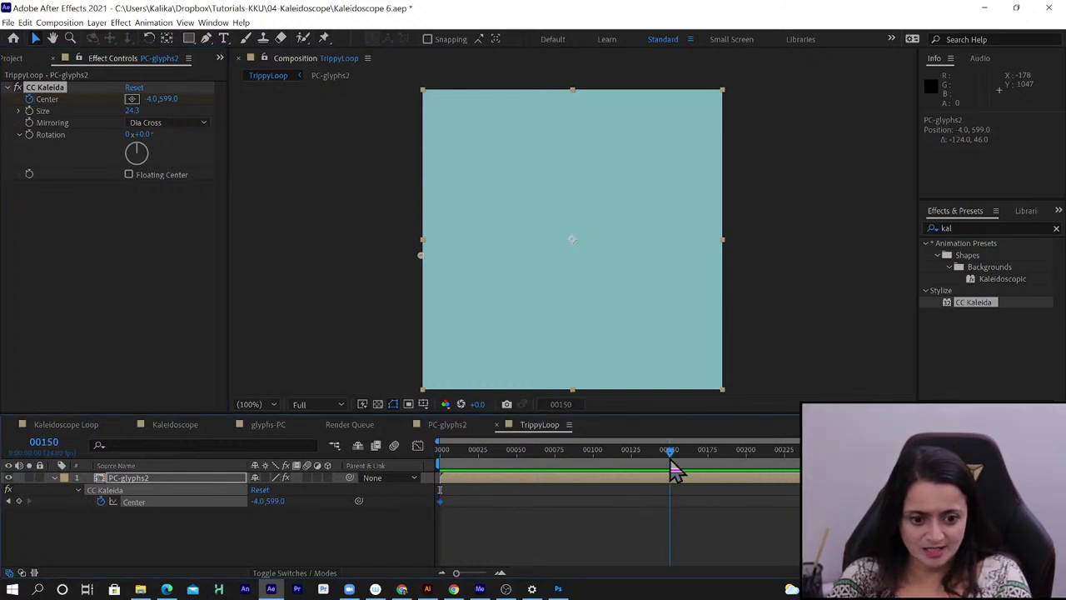
pyautogui.moveTo(423, 258); pyautogui.dragTo(712, 268)
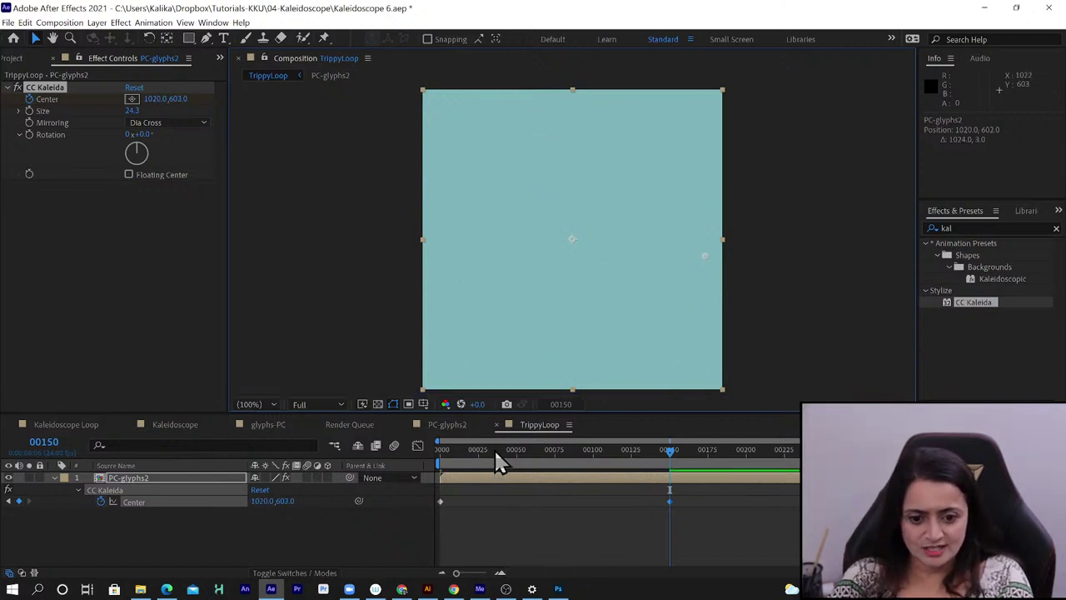
pyautogui.click(443, 454)
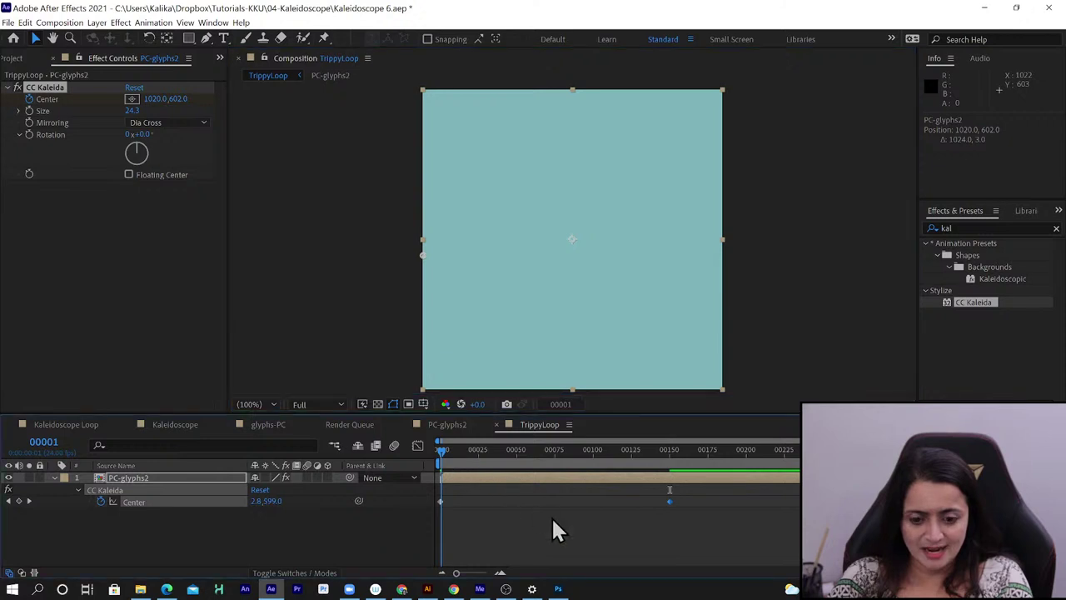
pyautogui.press('space')
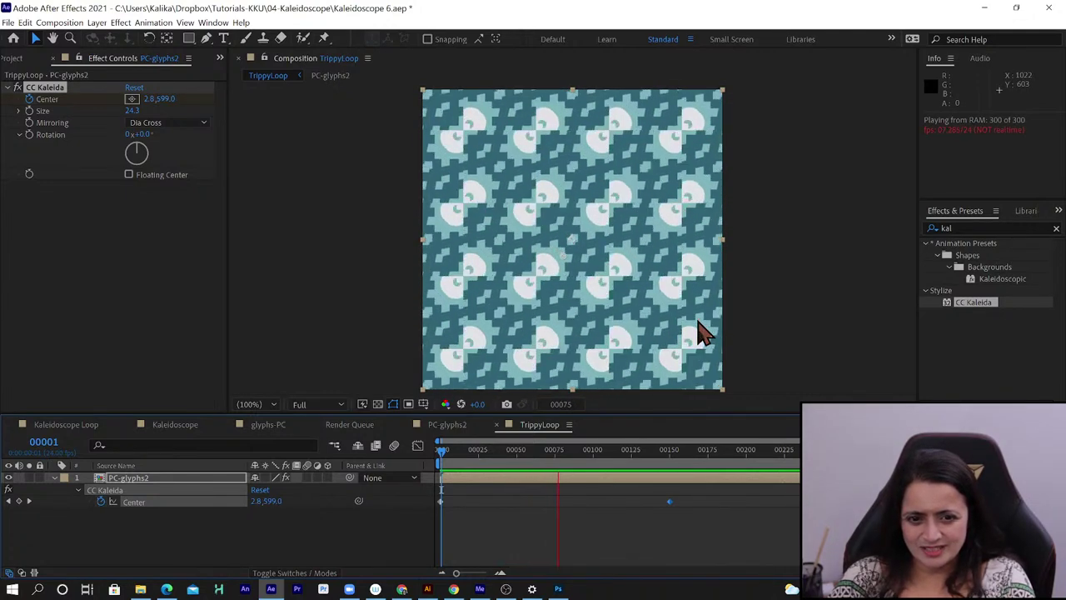
pyautogui.press('space')
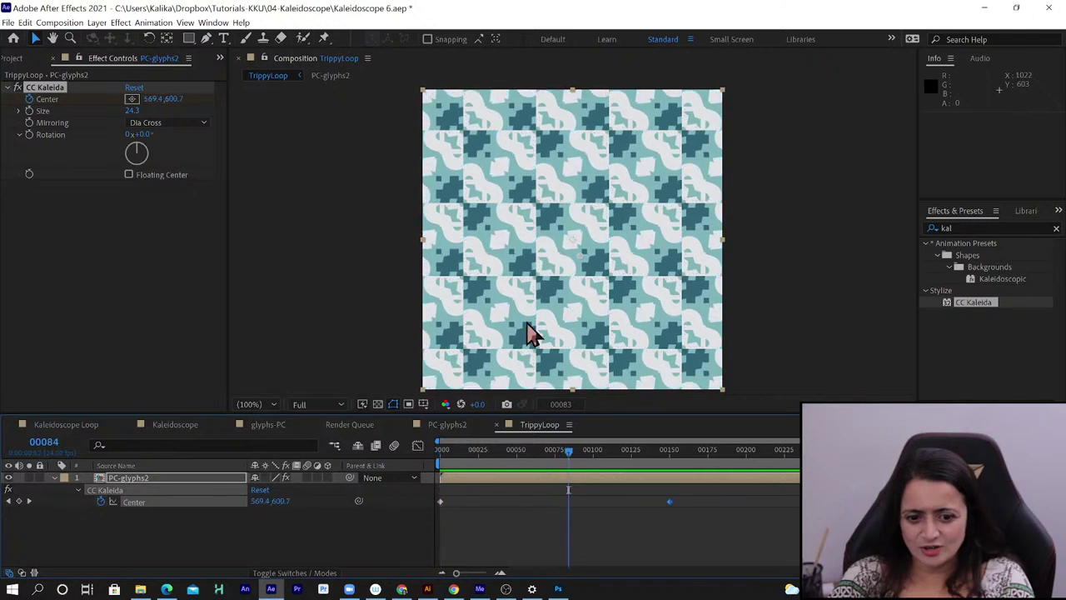
# Try the Flipper mirroring mode on the CC Kaleida effect and preview the animated pattern
pyautogui.click(150, 126)
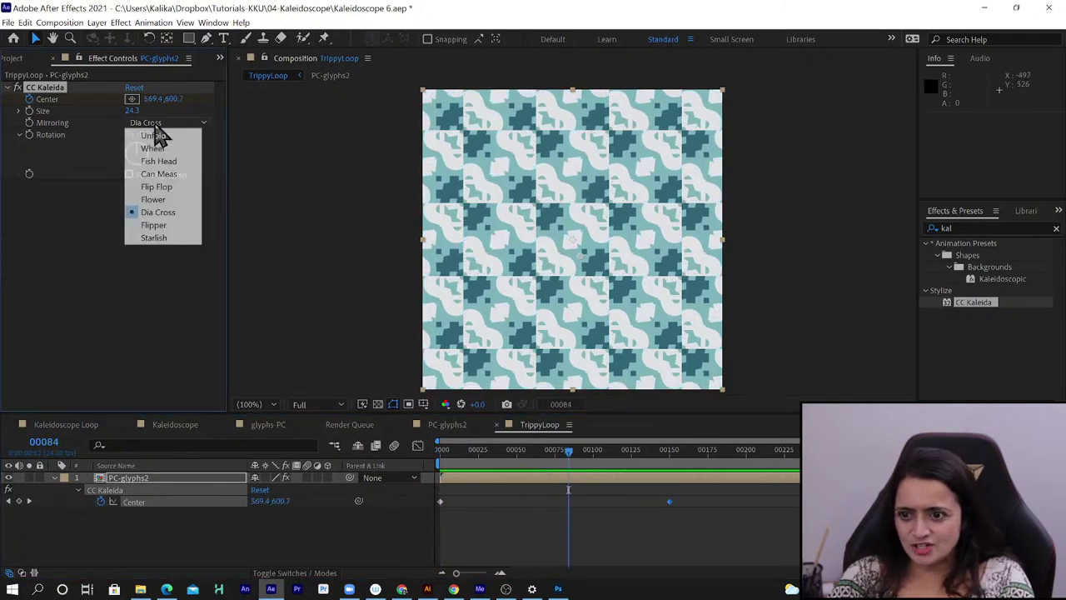
pyautogui.click(160, 226)
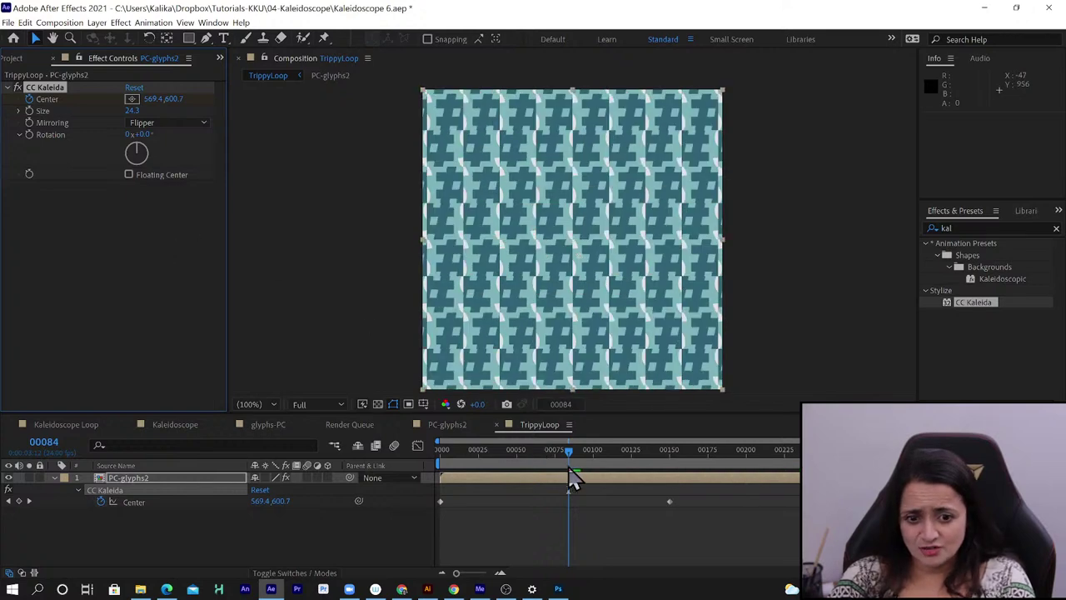
pyautogui.press('space')
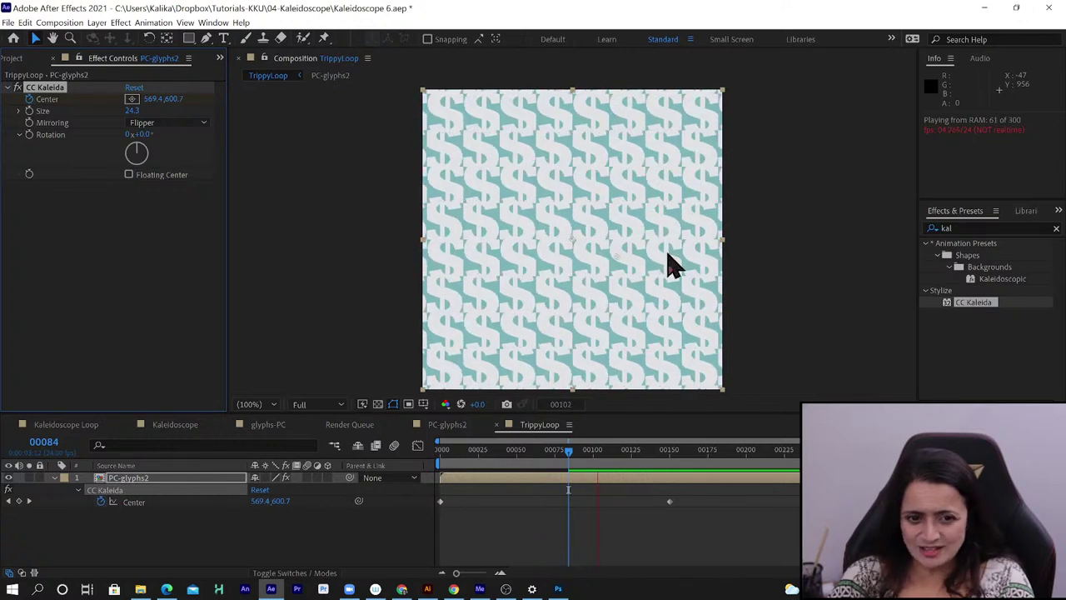
pyautogui.press('space')
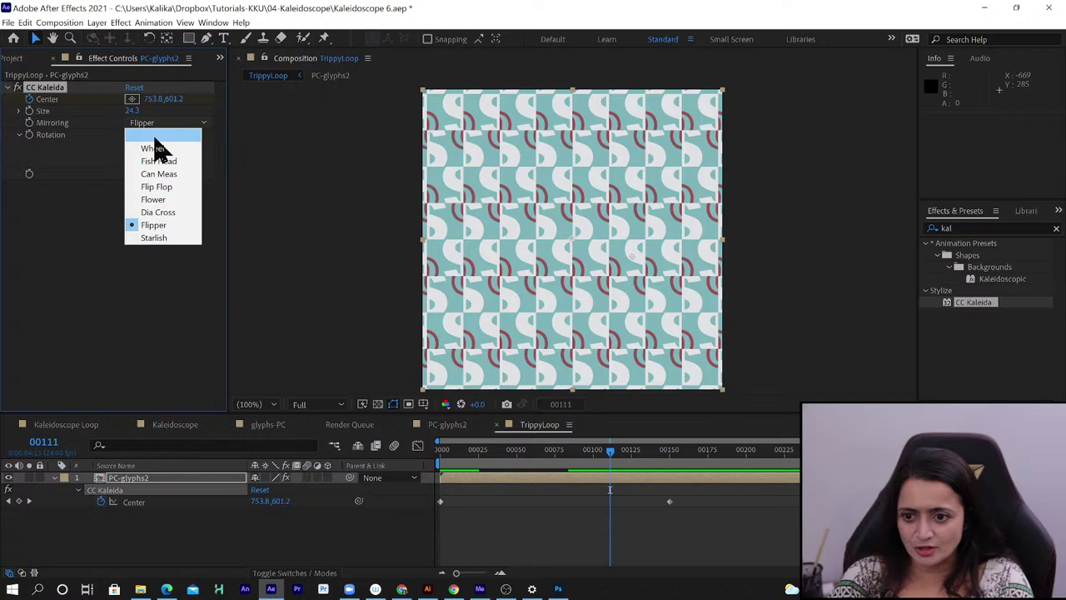
# Set the CC Kaleida mirroring to Starlish and preview the center animation, including its opening frames up to frame 19
pyautogui.click(154, 238)
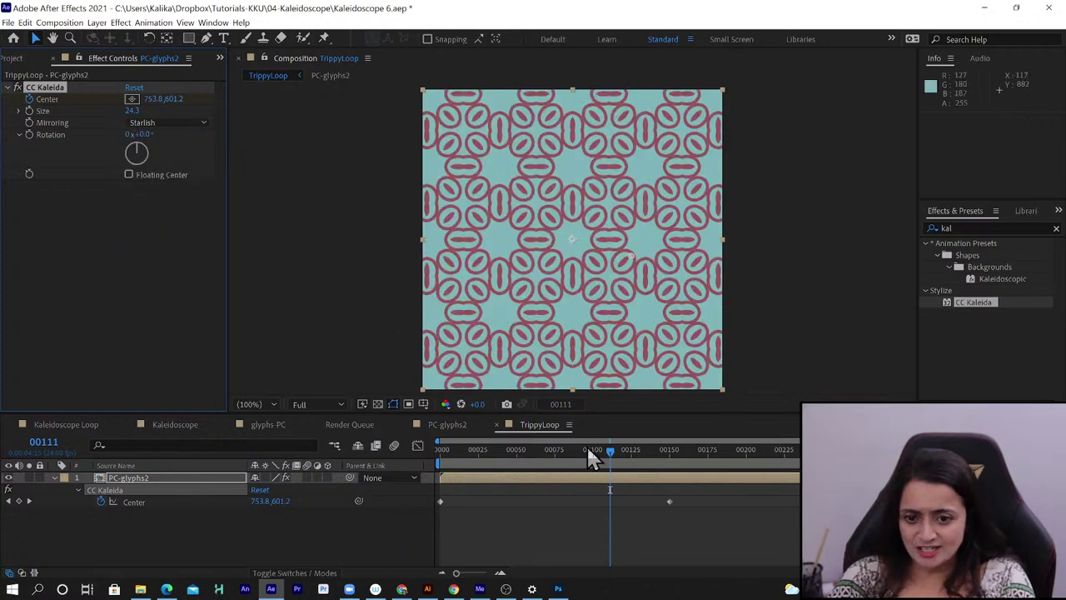
pyautogui.press('space')
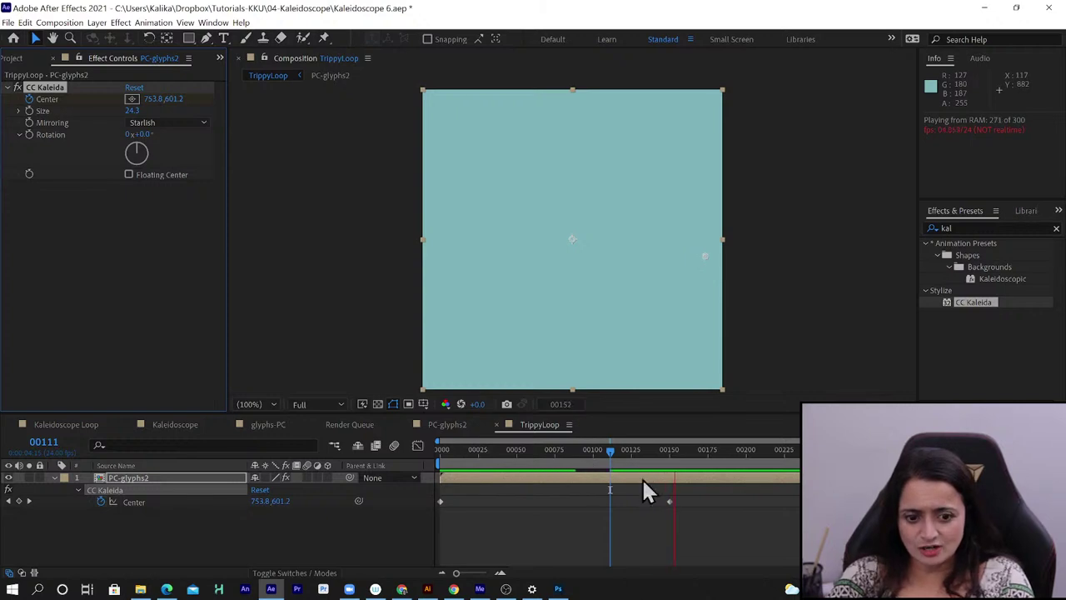
pyautogui.press('space')
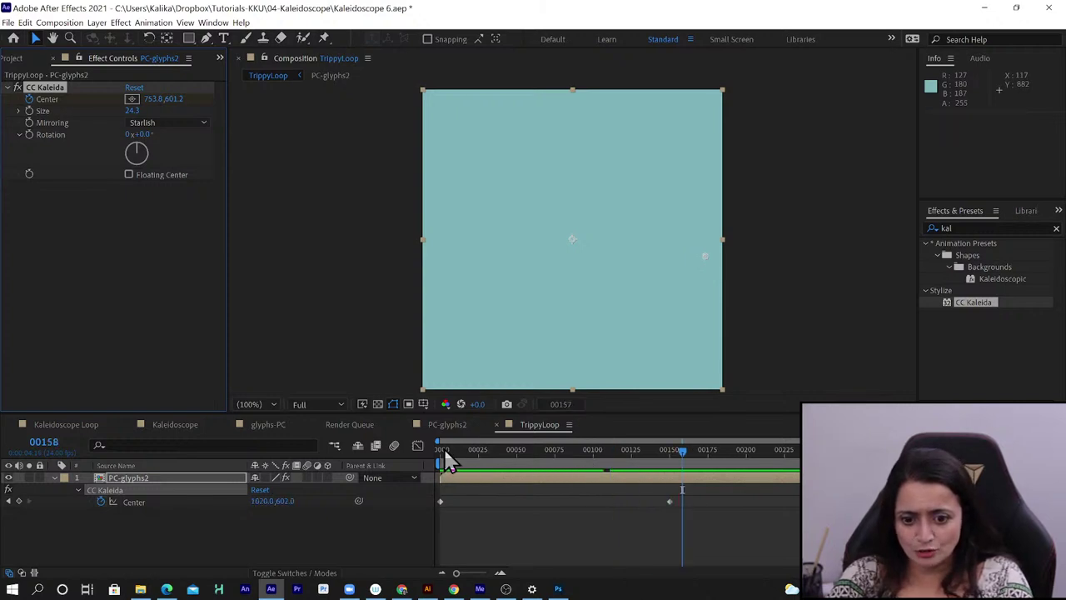
pyautogui.click(442, 450)
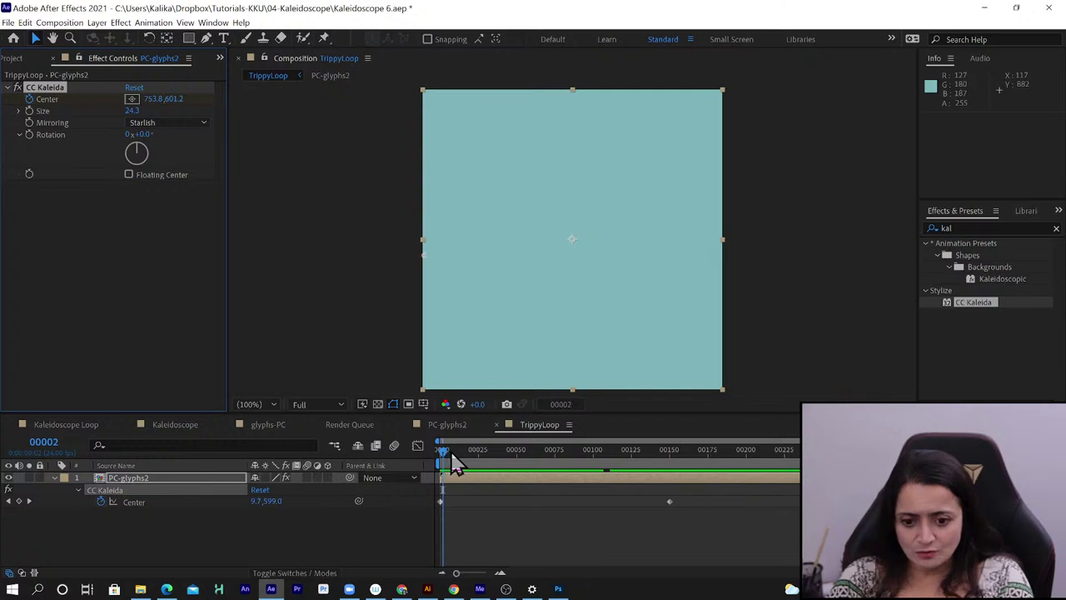
pyautogui.moveTo(450, 454); pyautogui.dragTo(473, 463)
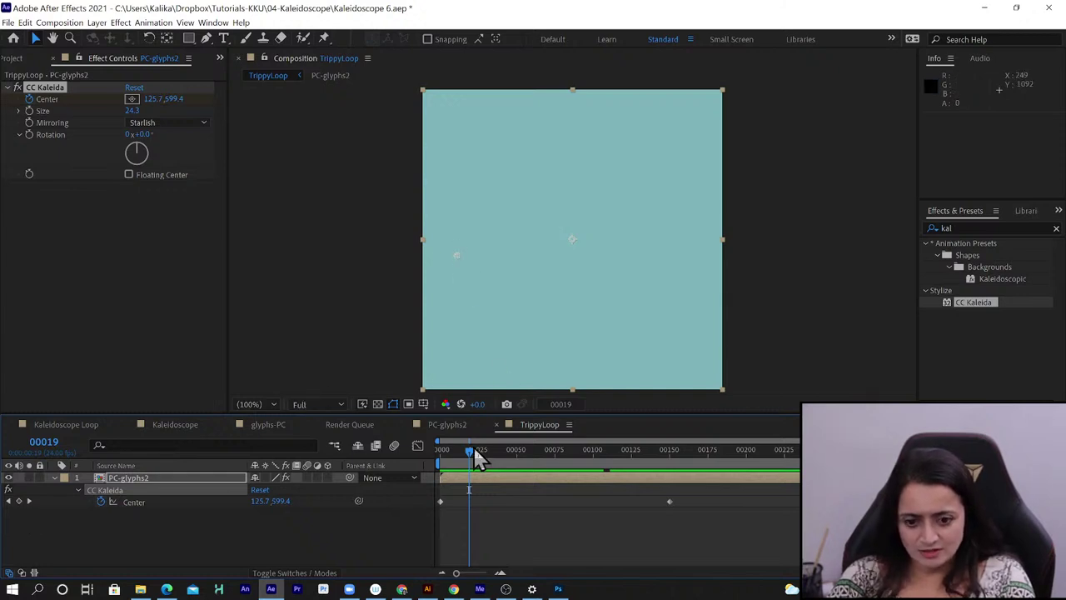
# Replace the CC Kaleida center keyframe at frame 0 with a new keyframe holding the center position from frame 19
pyautogui.moveTo(471, 461); pyautogui.dragTo(472, 462)
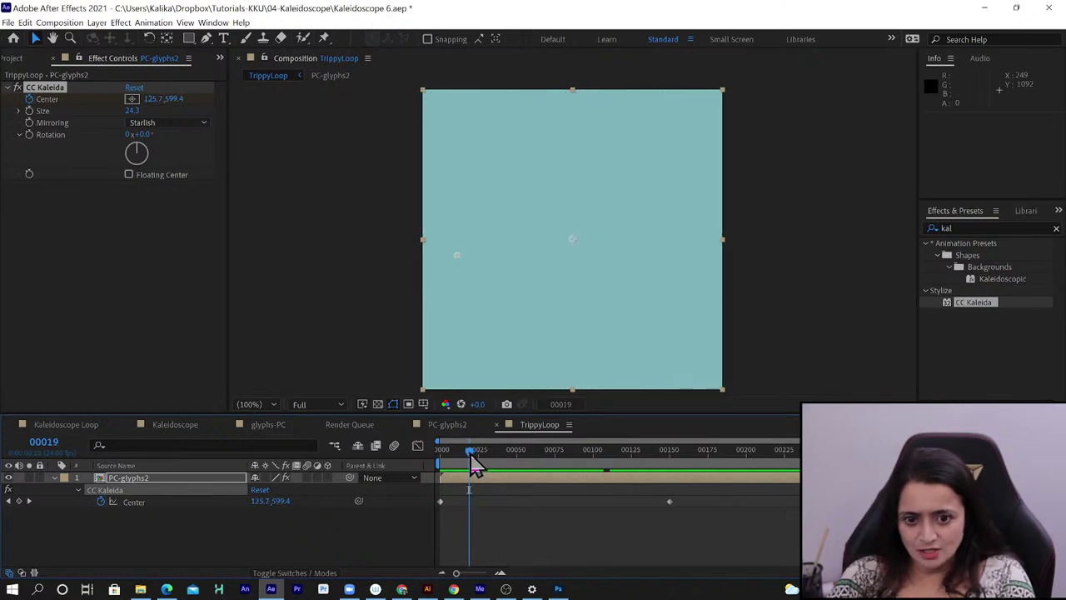
pyautogui.click(20, 503)
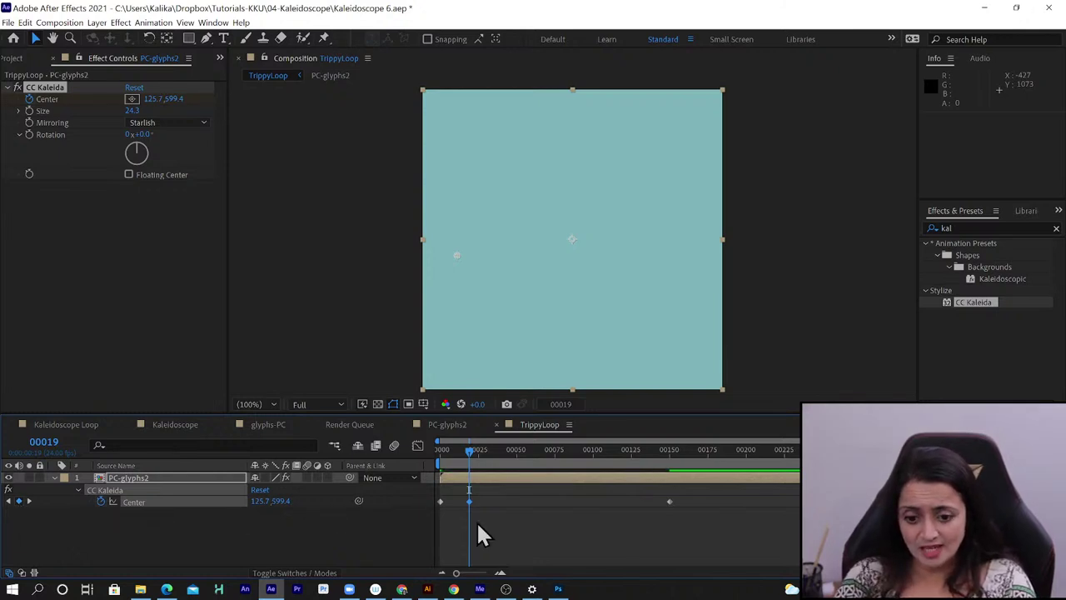
pyautogui.moveTo(470, 504)
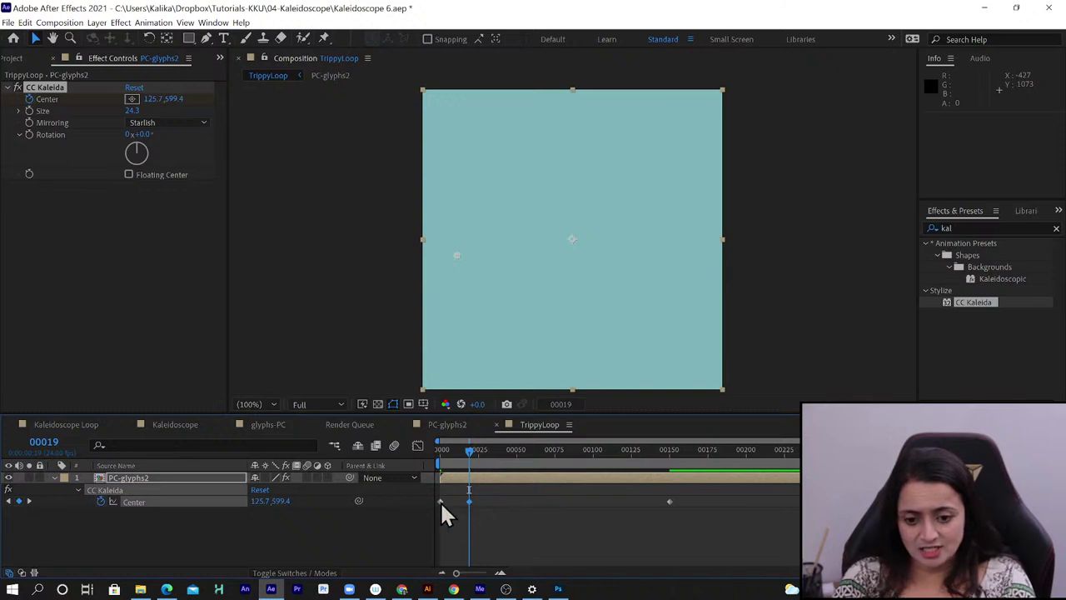
pyautogui.click(441, 502)
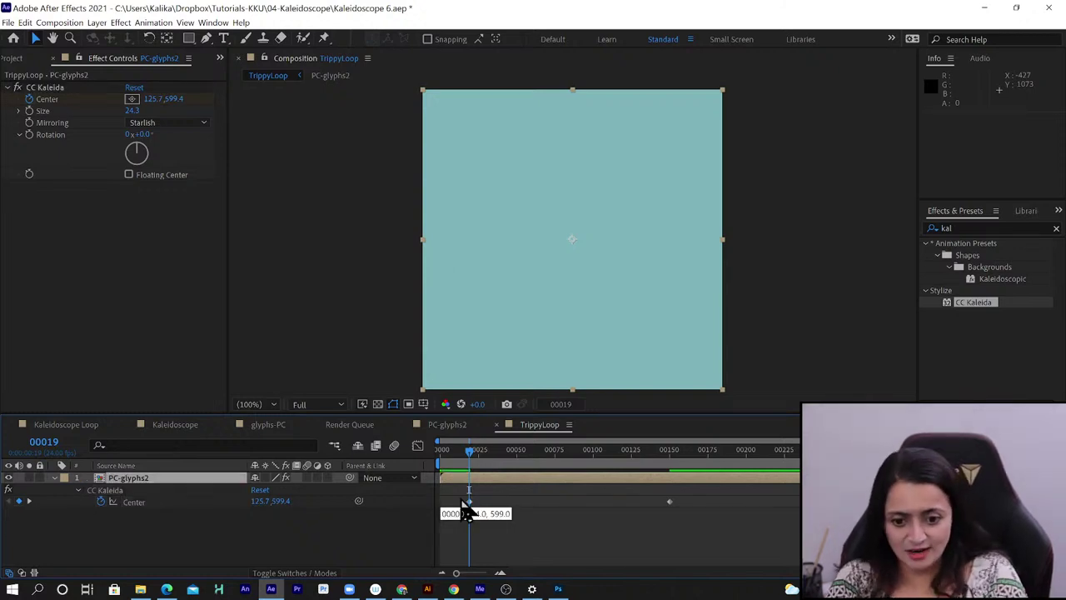
pyautogui.press('Delete')
pyautogui.moveTo(468, 501); pyautogui.dragTo(451, 501)
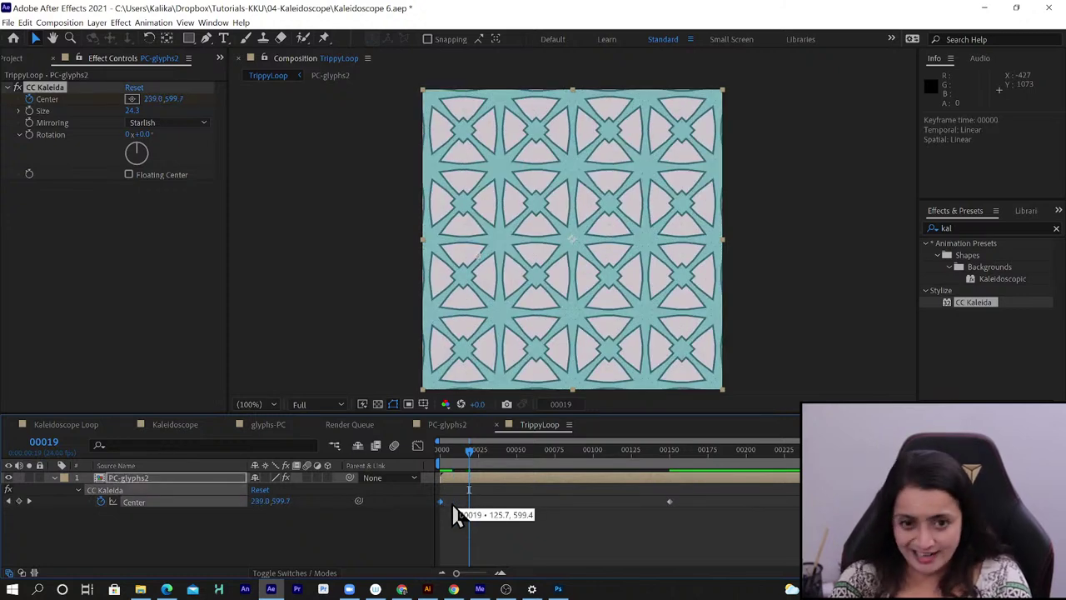
pyautogui.moveTo(456, 515); pyautogui.dragTo(449, 517)
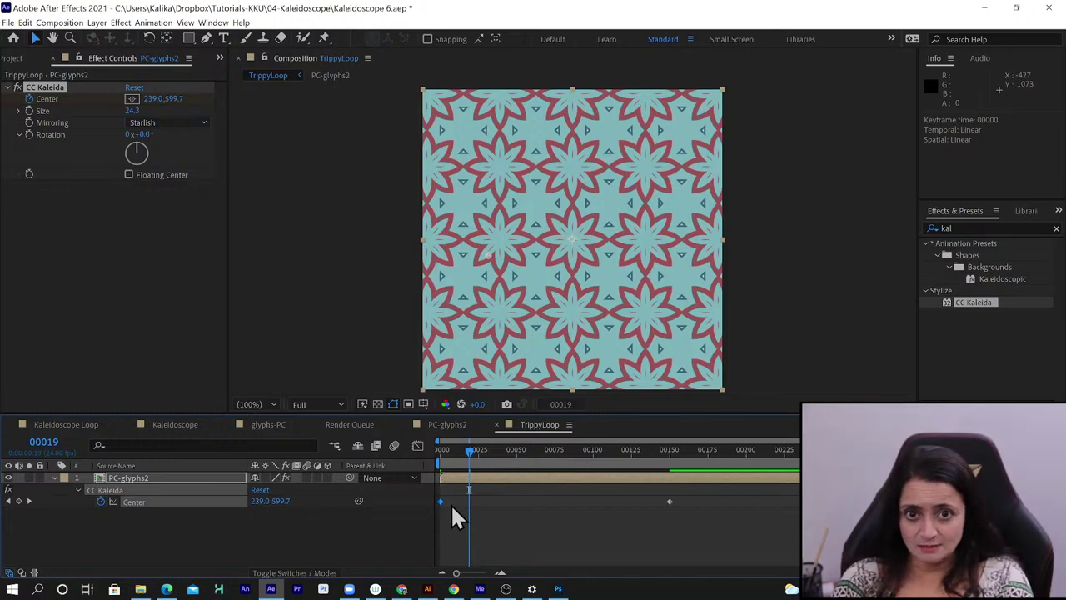
# Add a CC Kaleida center keyframe at frame 139 and delete the keyframe at frame 150
pyautogui.moveTo(612, 456); pyautogui.dragTo(658, 479)
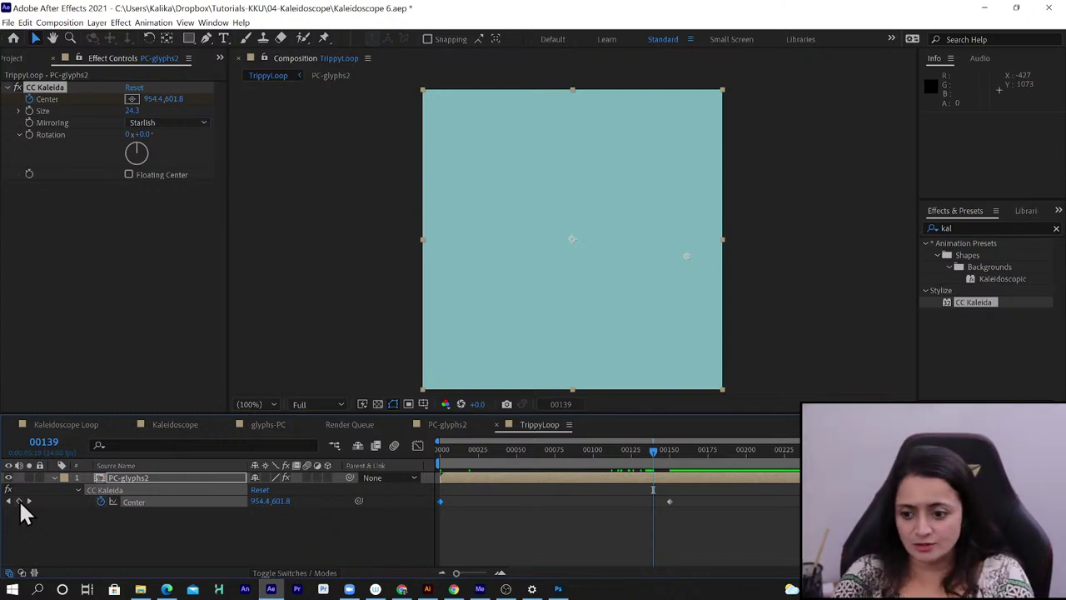
pyautogui.click(18, 501)
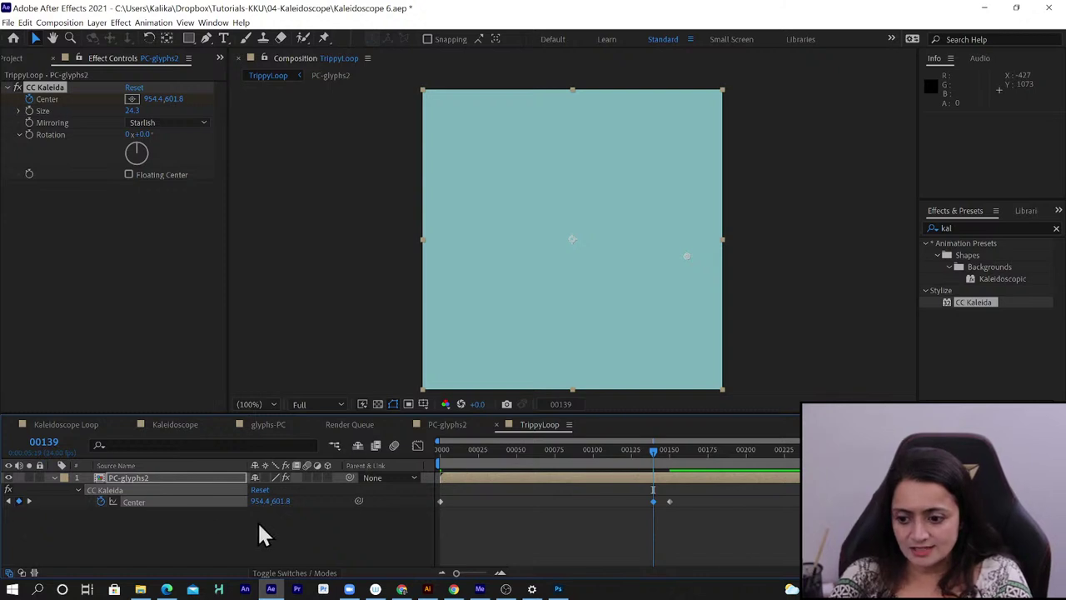
pyautogui.click(669, 500)
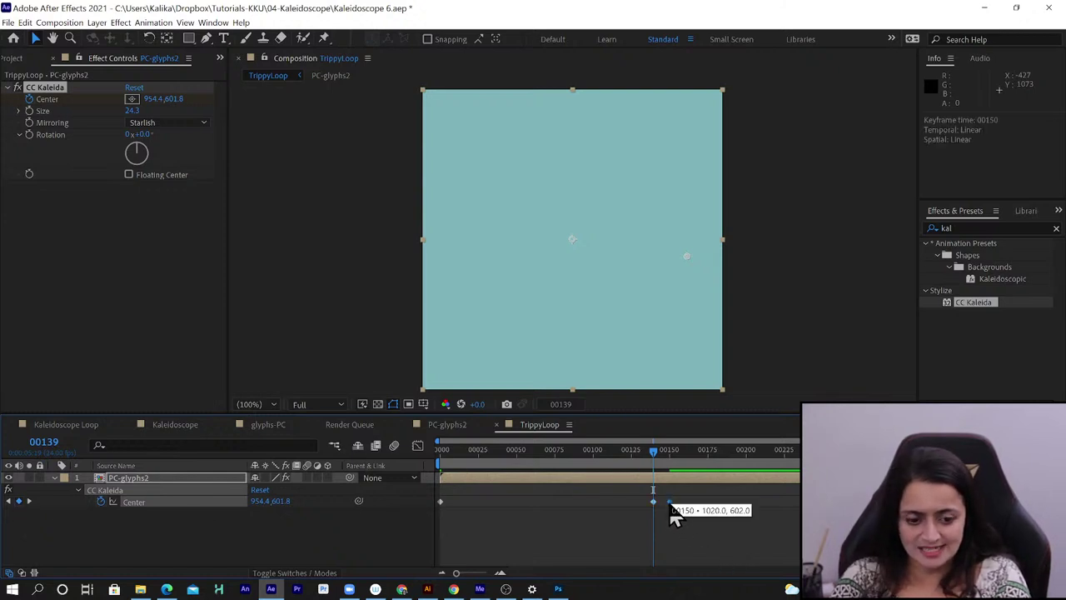
pyautogui.press('Delete')
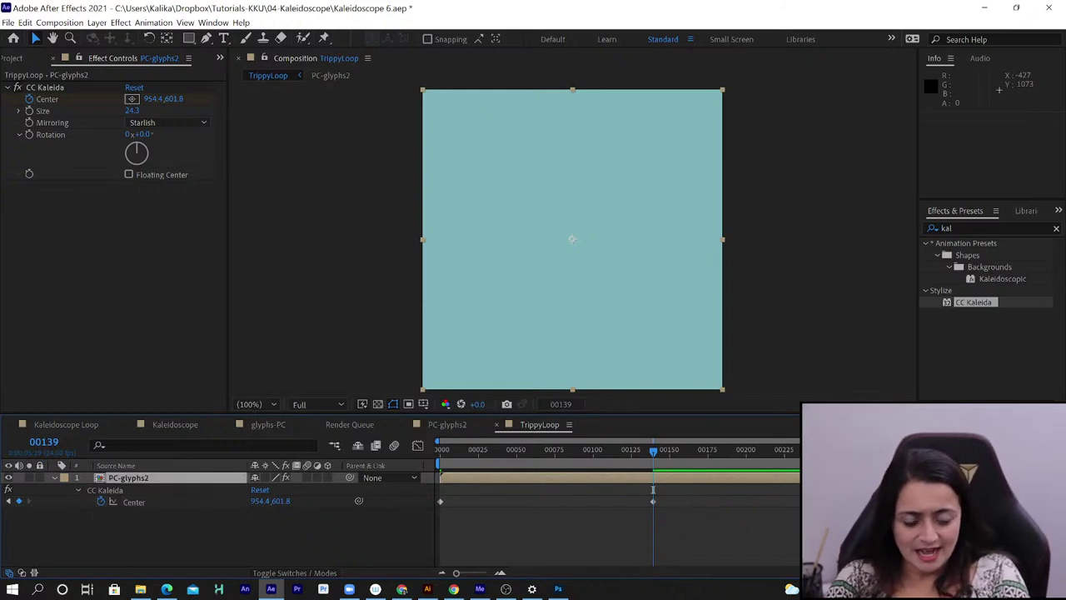
# End the work area at frame 139 and preview the shortened pattern loop
pyautogui.moveTo(799, 477); pyautogui.dragTo(731, 480)
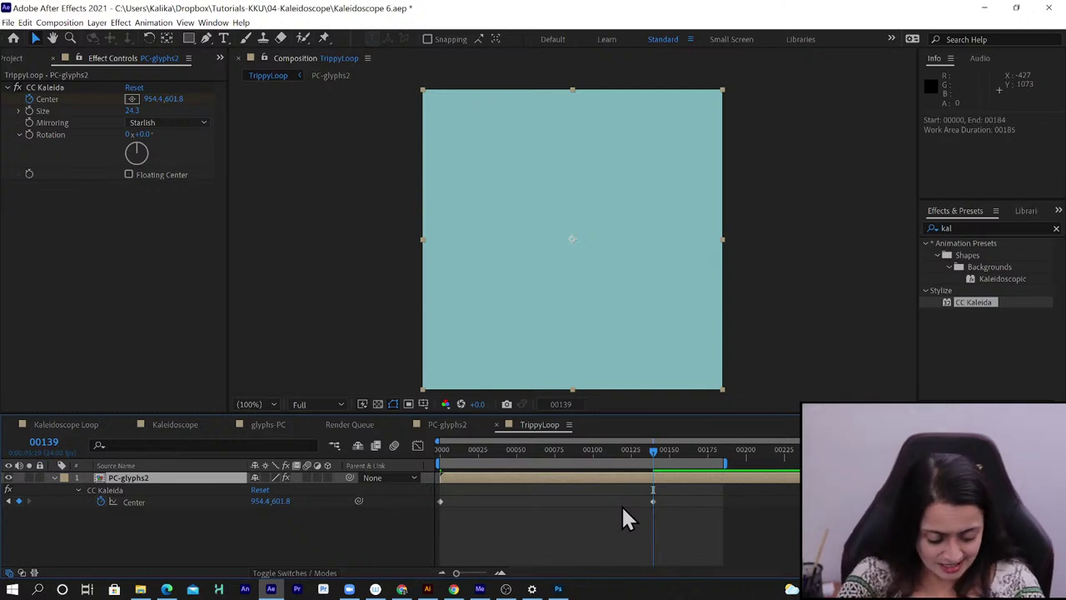
pyautogui.press('n')
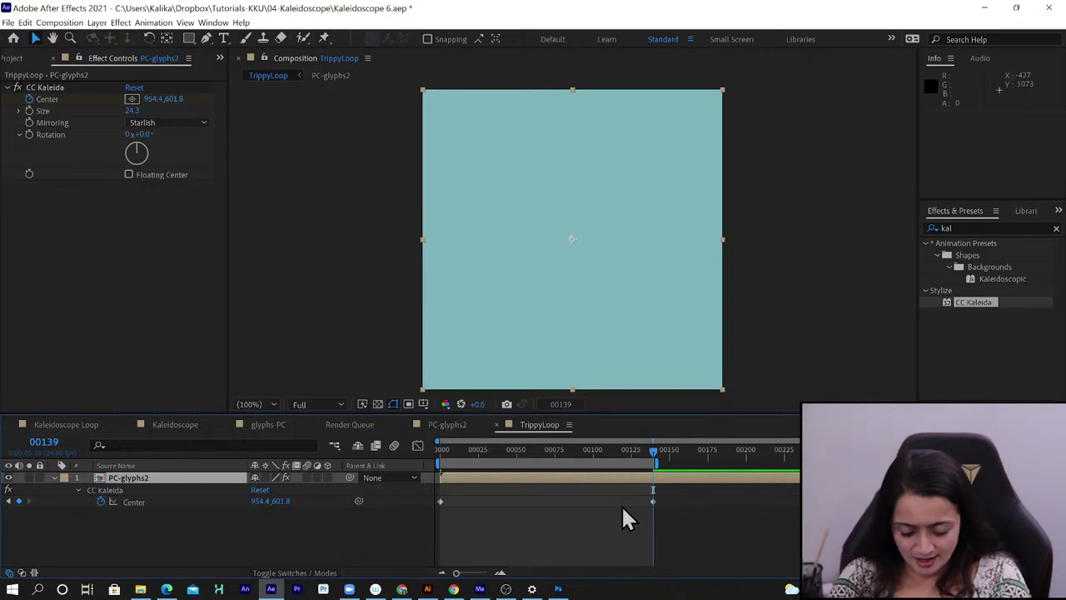
pyautogui.click(623, 506)
pyautogui.press('space')
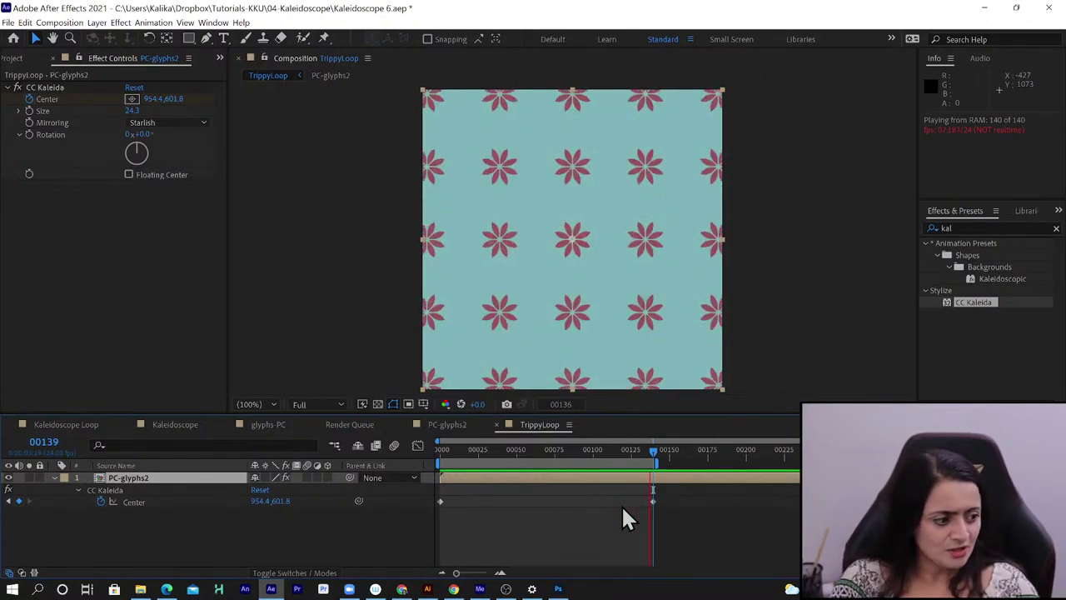
pyautogui.press('space')
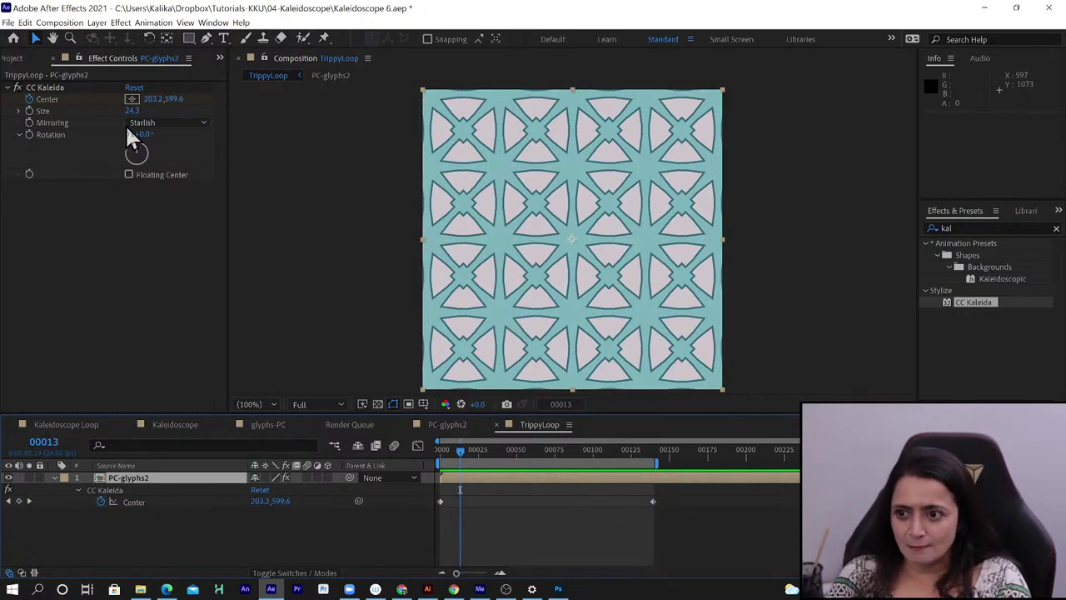
# Rename the TrippyLoop composition in the project as TrippyLoop1
pyautogui.click(20, 60)
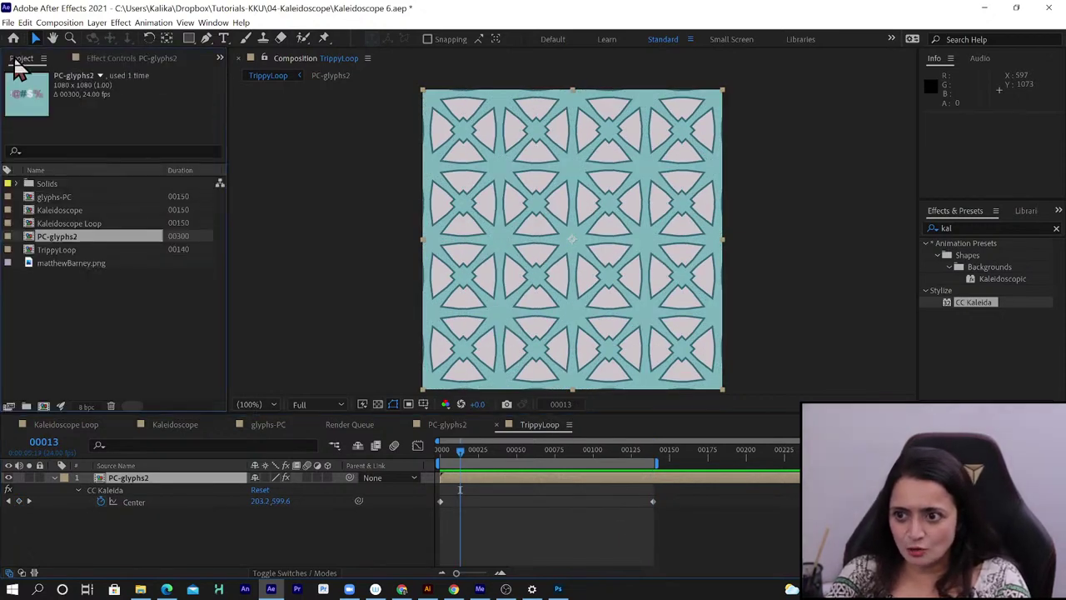
pyautogui.click(53, 251)
pyautogui.press('Return')
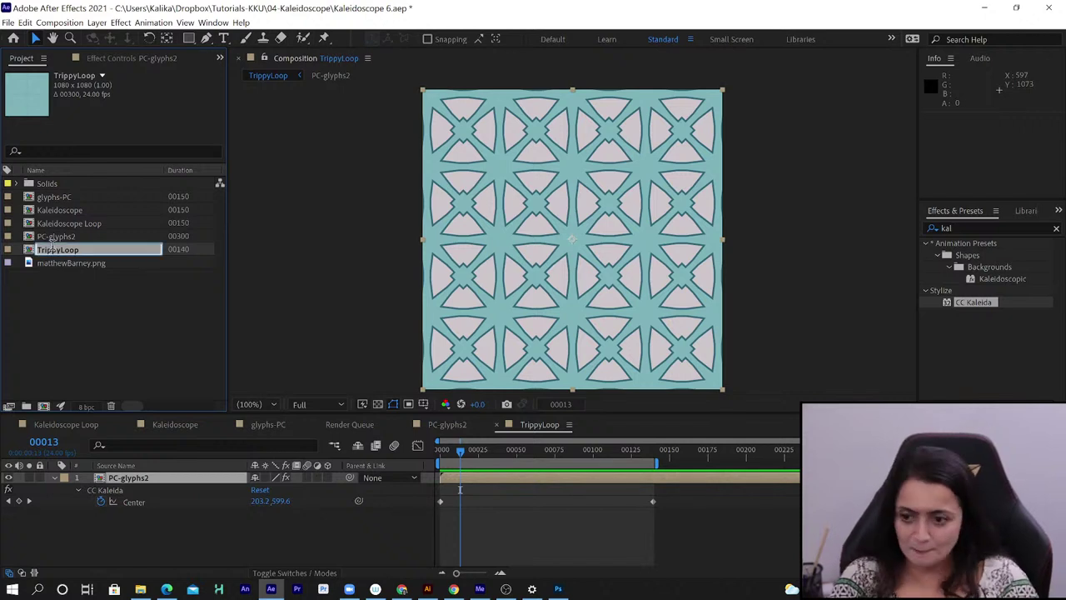
pyautogui.write('1')
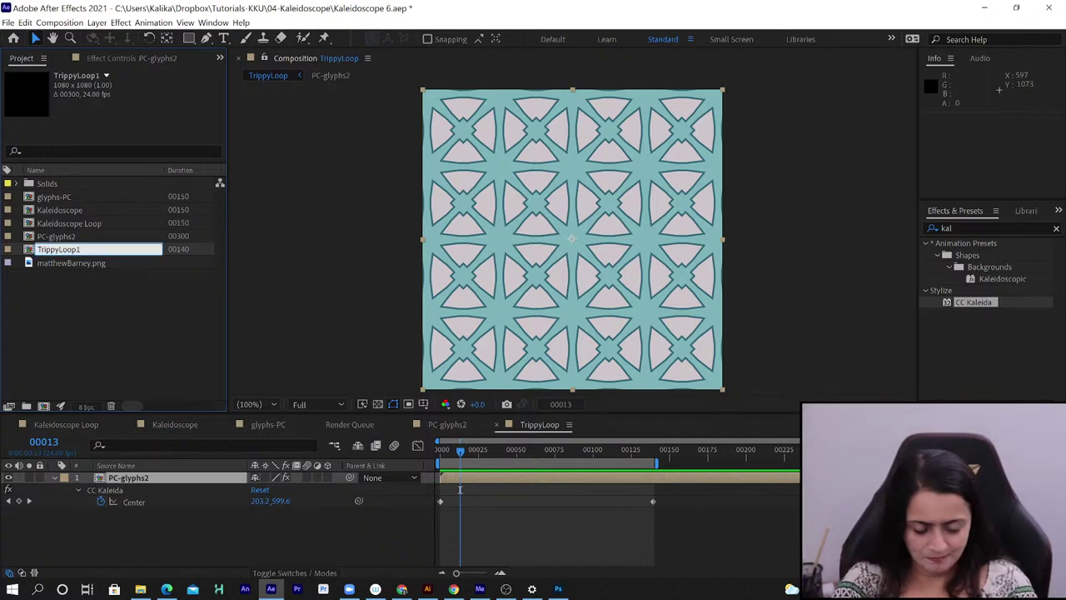
pyautogui.press('Return')
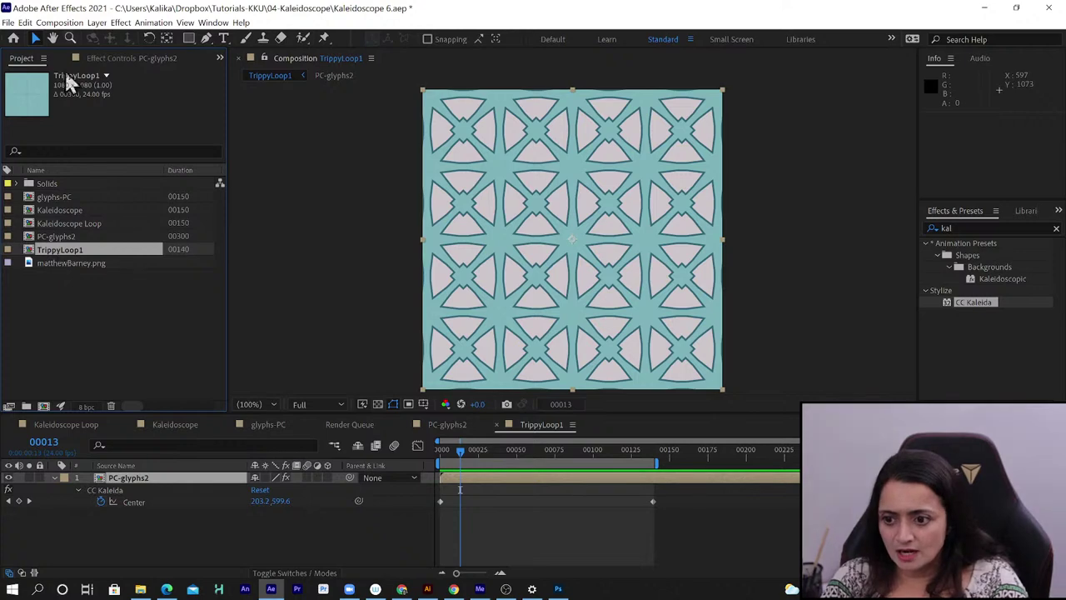
# Duplicate the TrippyLoop1 composition and open the duplicate
pyautogui.click(26, 22)
pyautogui.click(74, 168)
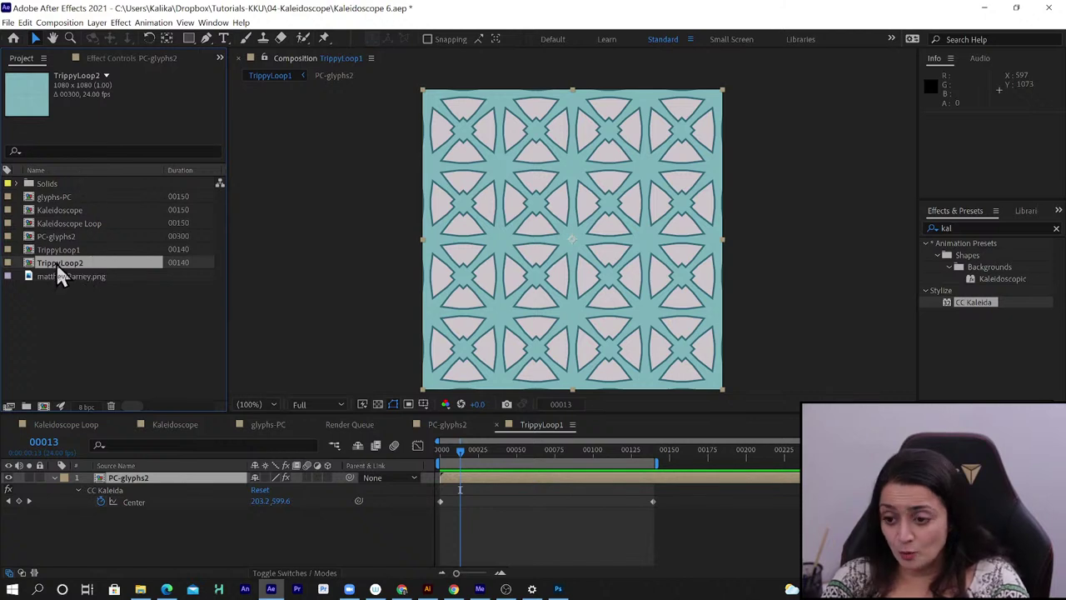
pyautogui.doubleClick(56, 262)
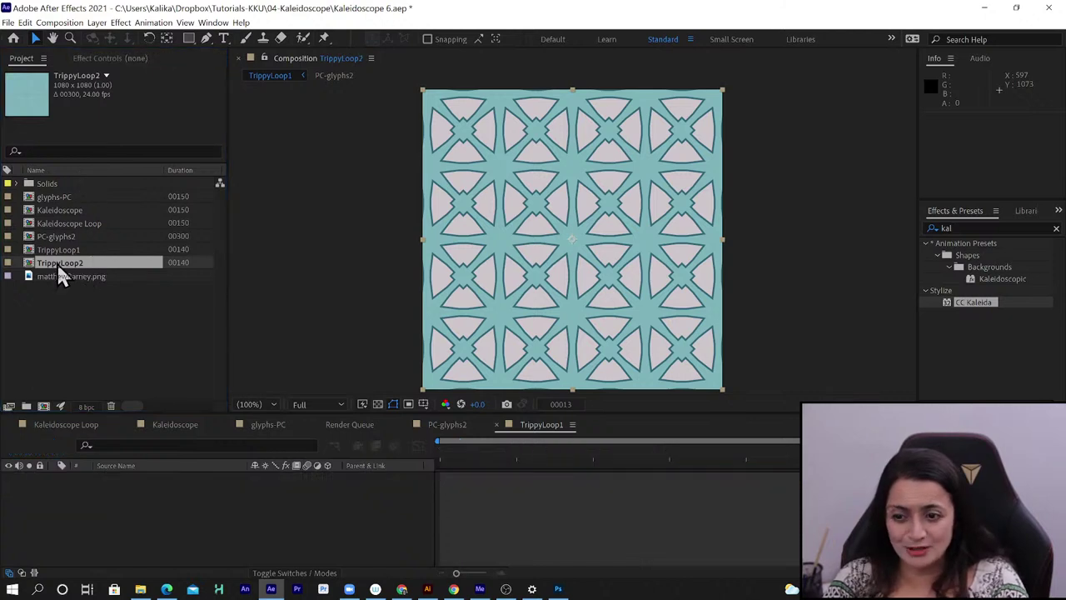
# Compare the source layer used in TrippyLoop1 and TrippyLoop2, collapsing the PC-glyphs2 layer's properties in both
pyautogui.click(140, 474)
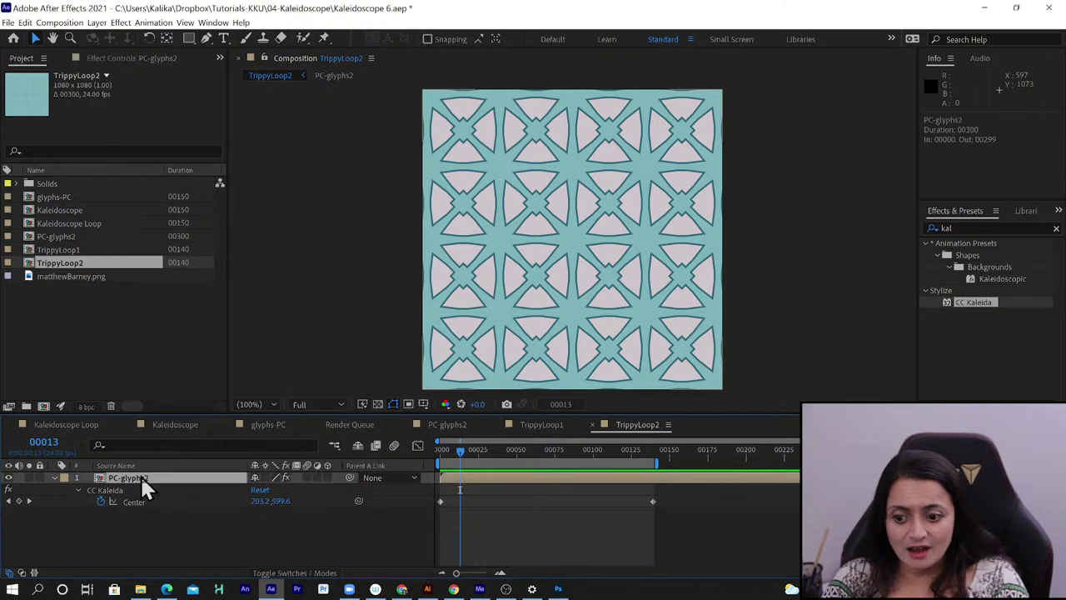
pyautogui.click(54, 477)
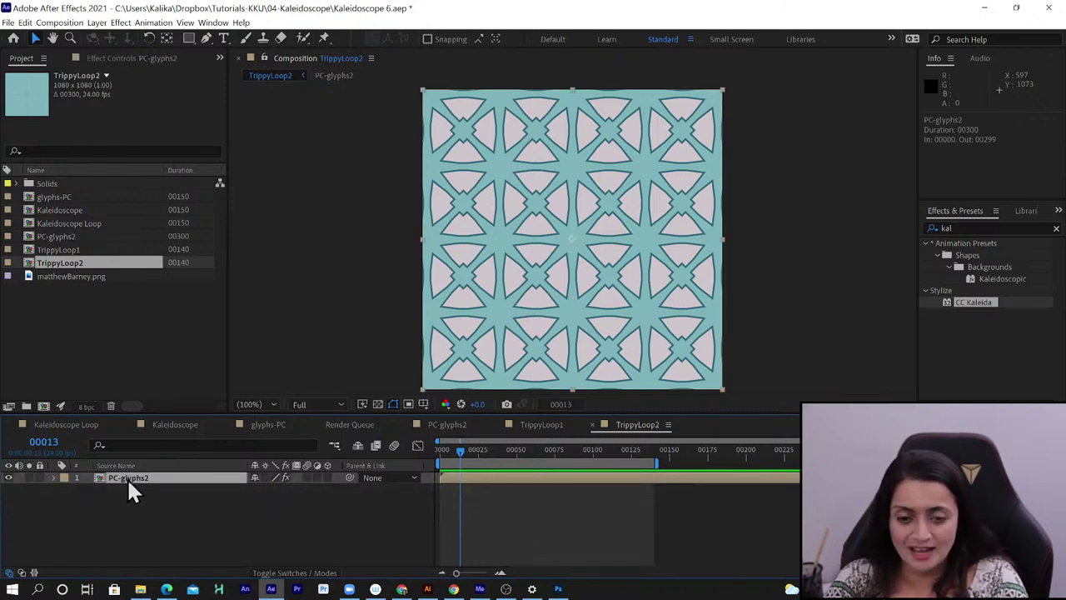
pyautogui.click(75, 249)
pyautogui.press('u')
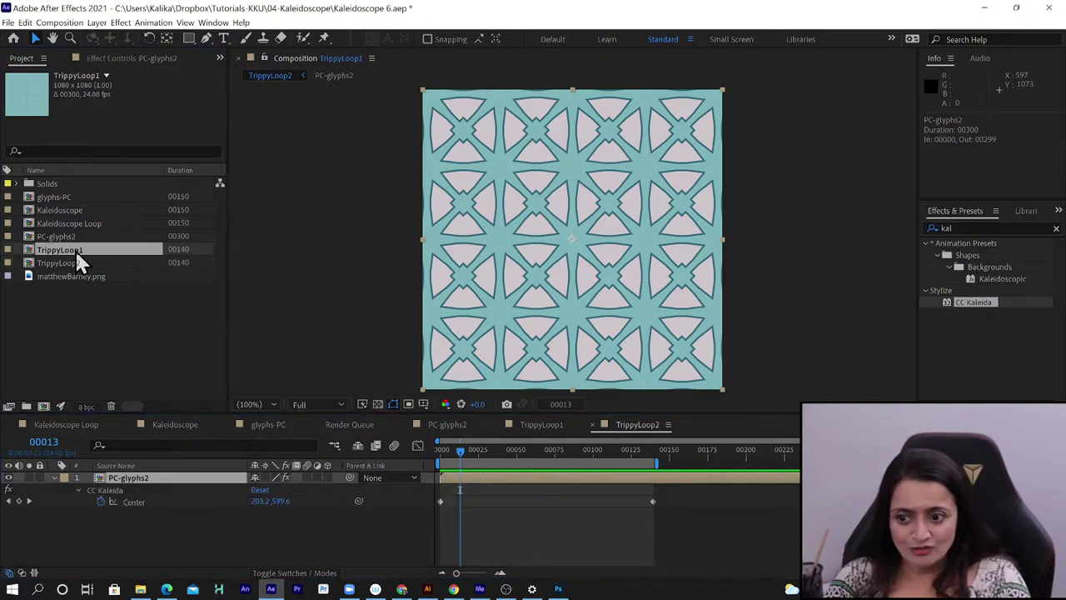
pyautogui.click(54, 478)
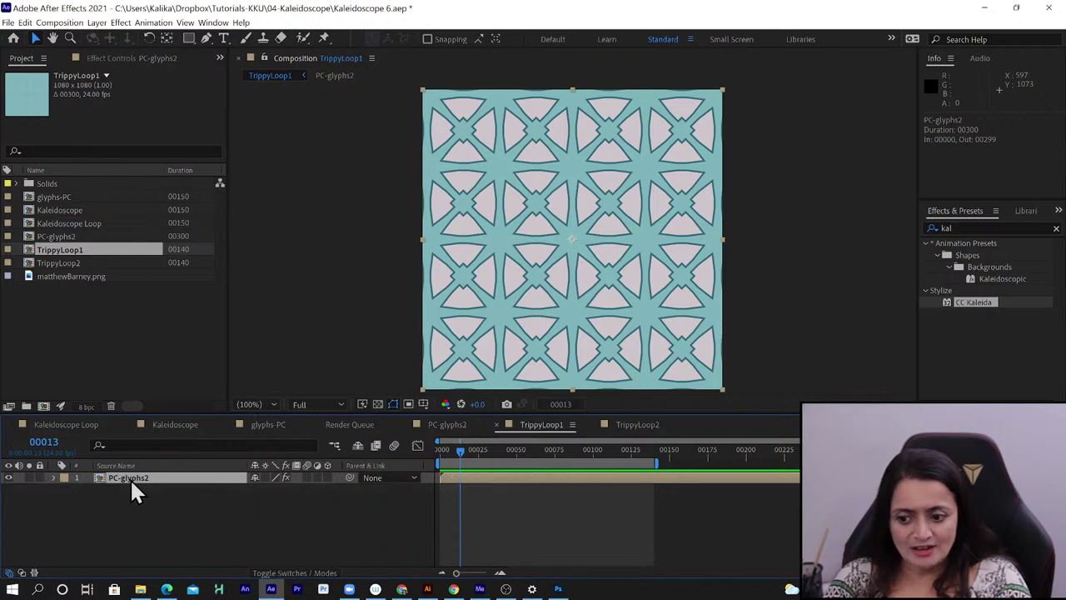
pyautogui.click(63, 262)
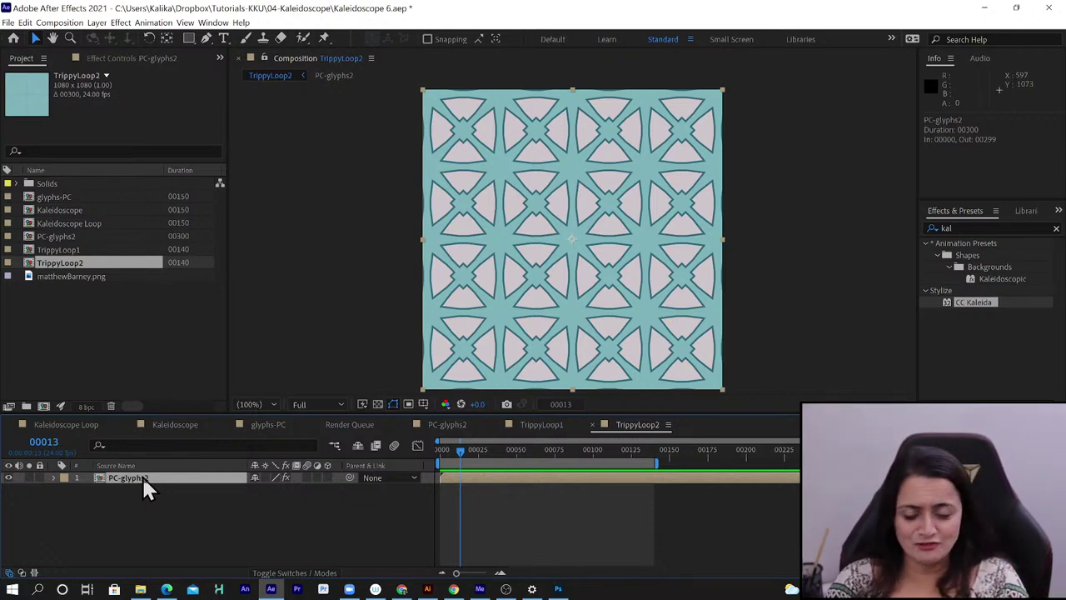
# Reveal the source of TrippyLoop2's PC-glyphs2 layer in the project and duplicate that precomp
pyautogui.rightClick(139, 478)
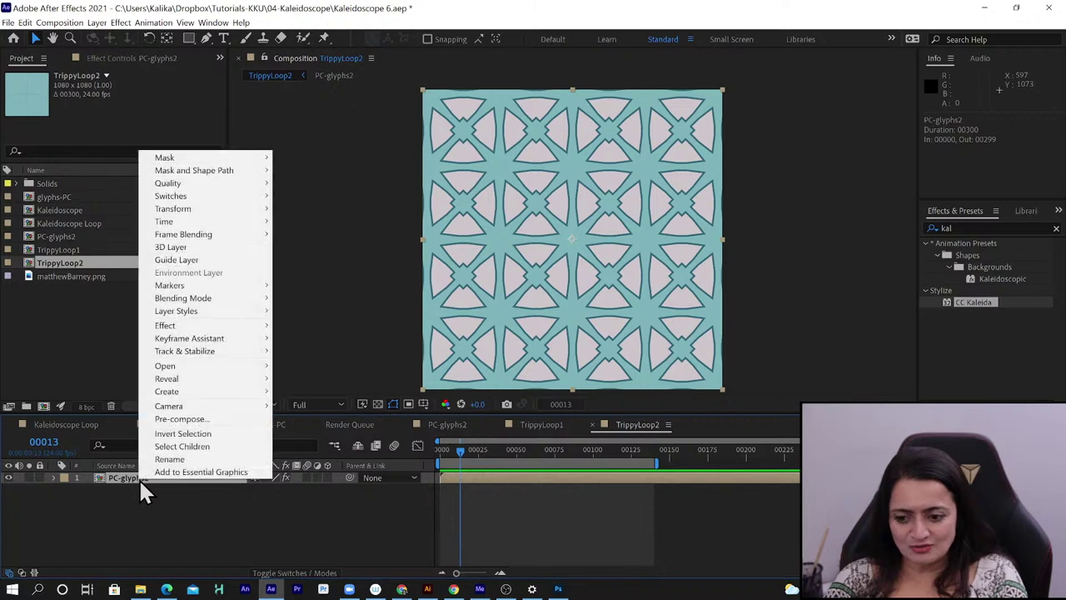
pyautogui.moveTo(215, 389)
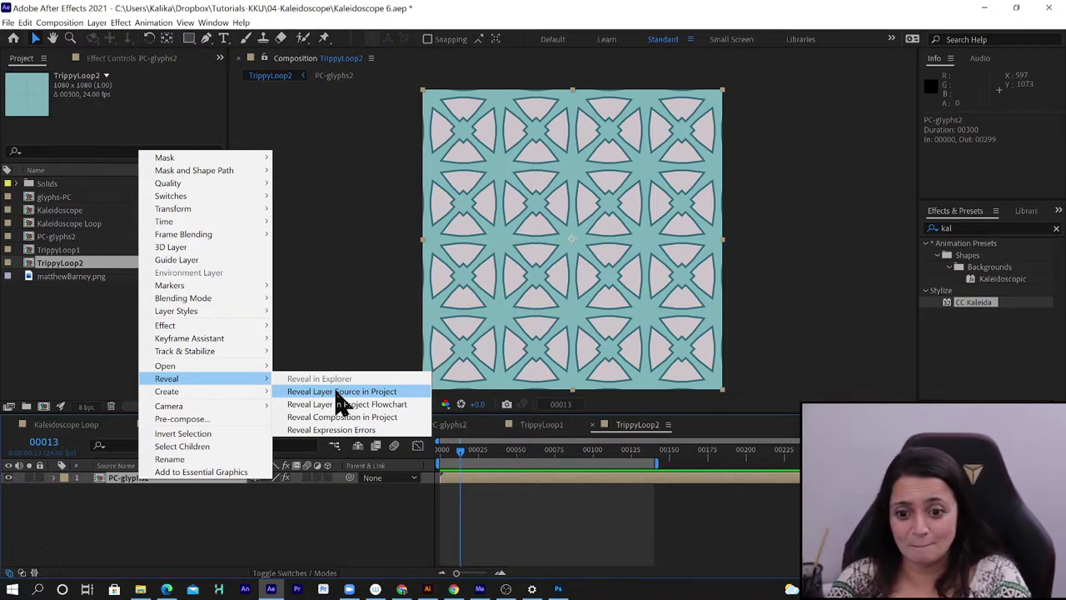
pyautogui.click(341, 391)
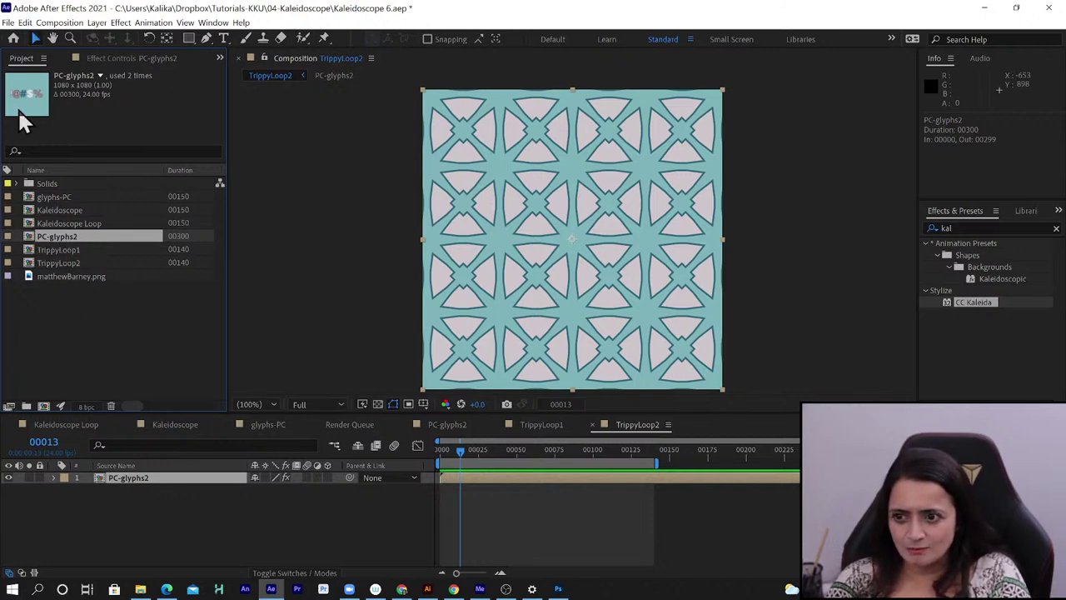
pyautogui.click(25, 23)
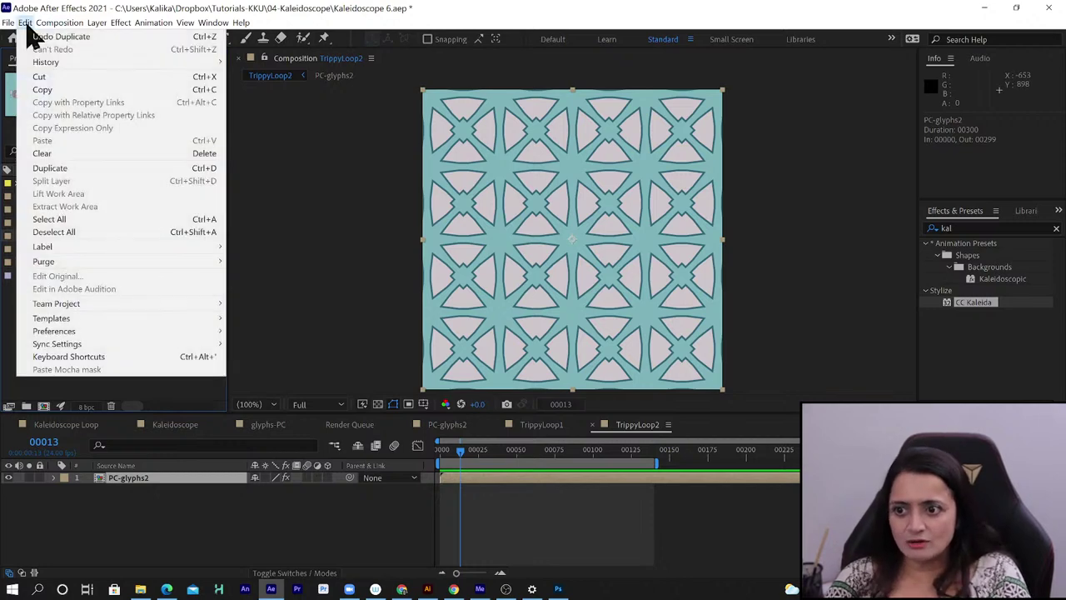
pyautogui.click(66, 167)
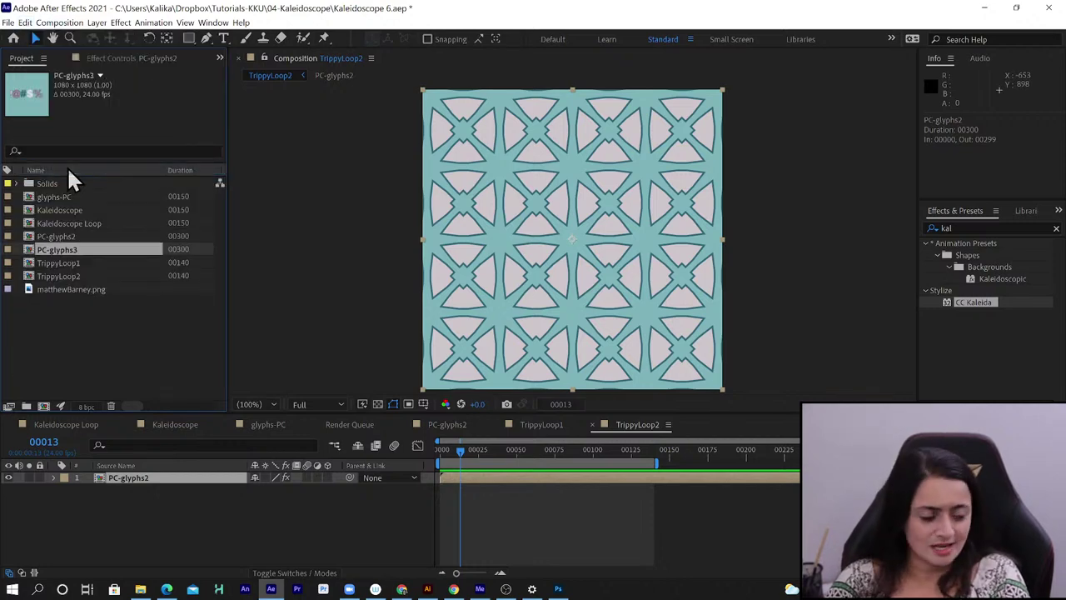
# Check which compositions use the PC-glyphs2 and PC-glyphs3 precomps
pyautogui.click(61, 237)
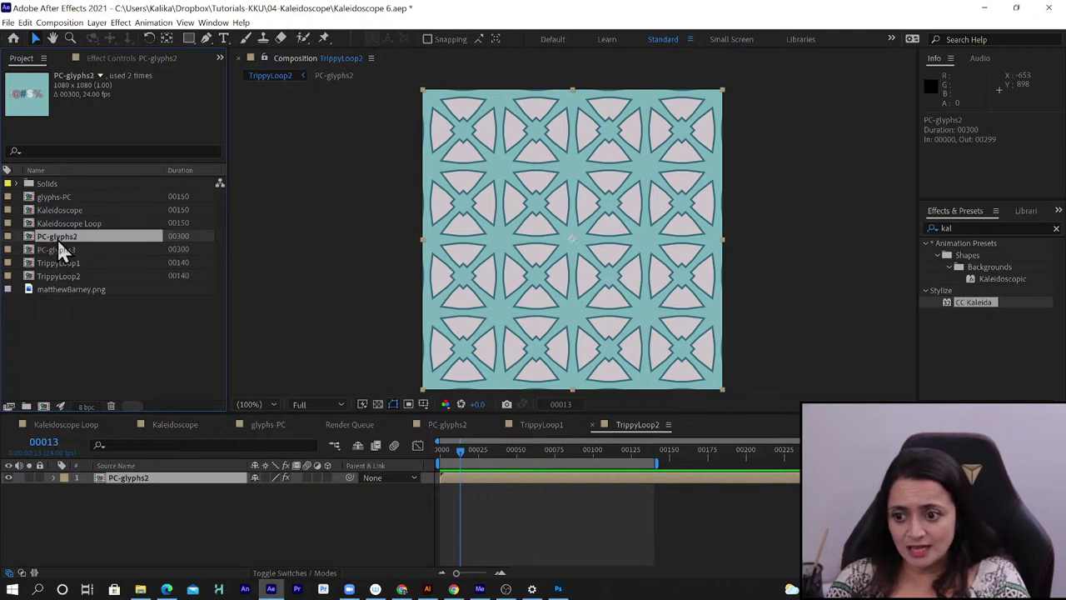
pyautogui.click(100, 76)
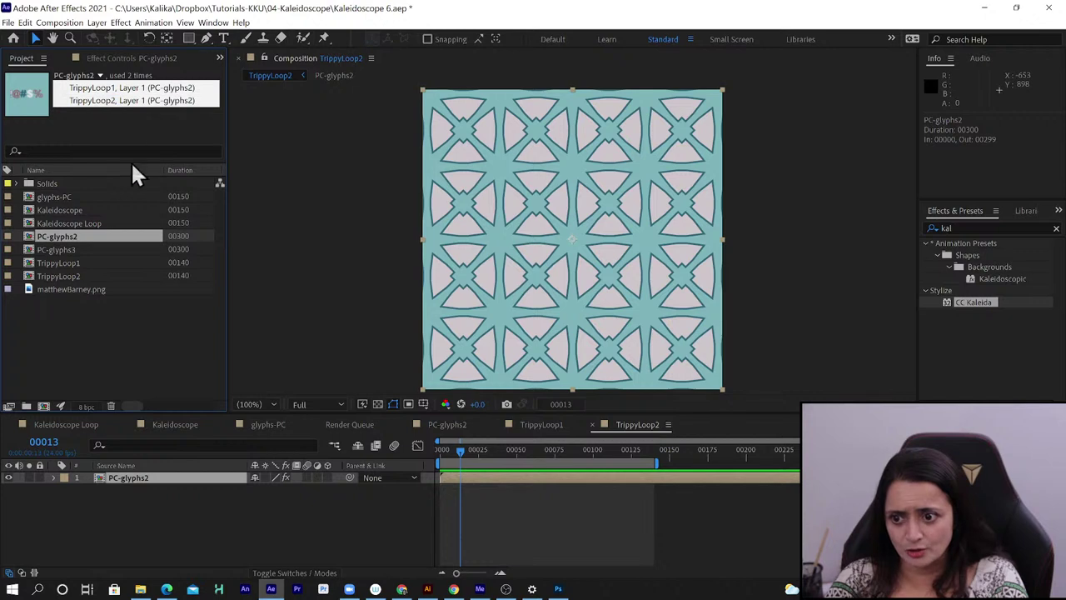
pyautogui.click(81, 253)
pyautogui.click(70, 253)
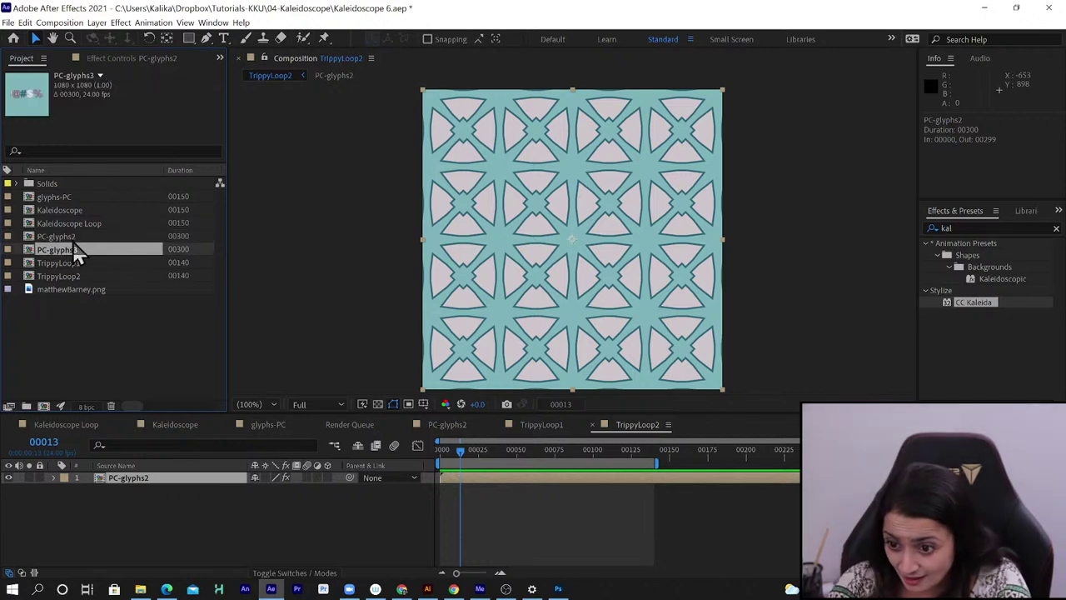
pyautogui.click(100, 75)
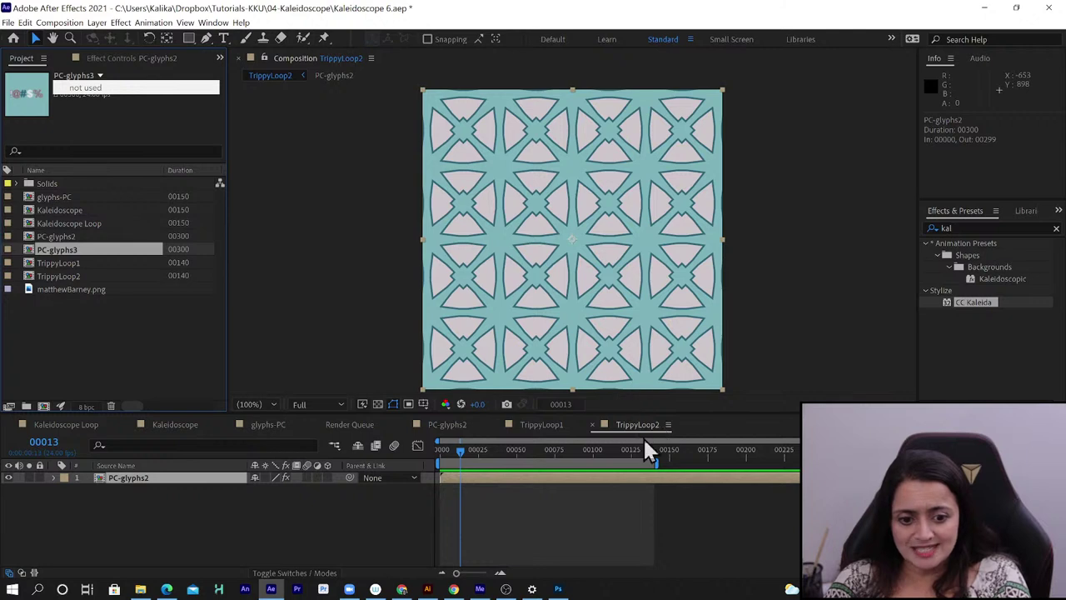
# Replace the source of the PC-glyphs2 layer in TrippyLoop2 with PC-glyphs3, keeping its effect
pyautogui.click(130, 477)
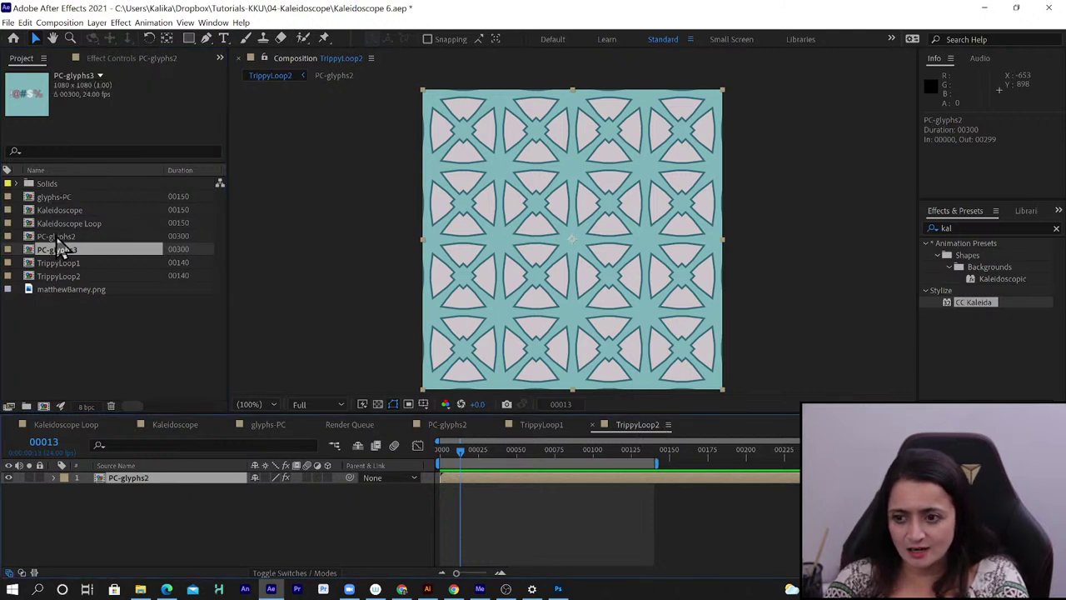
pyautogui.moveTo(58, 249); pyautogui.dragTo(191, 485)
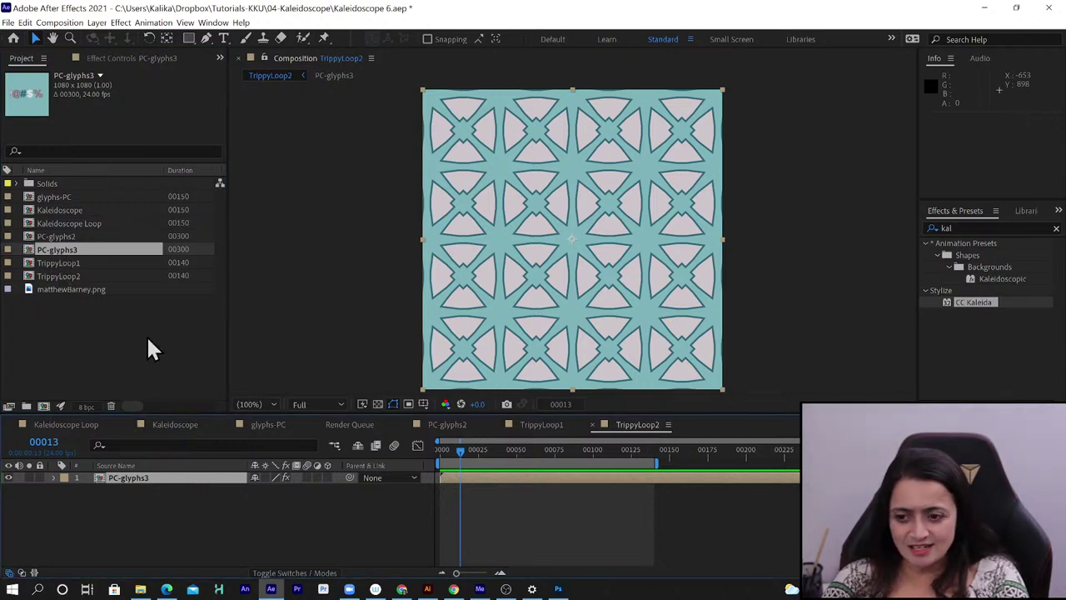
# Check which composition uses PC-glyphs3 and which one uses PC-glyphs2 in the project
pyautogui.click(141, 480)
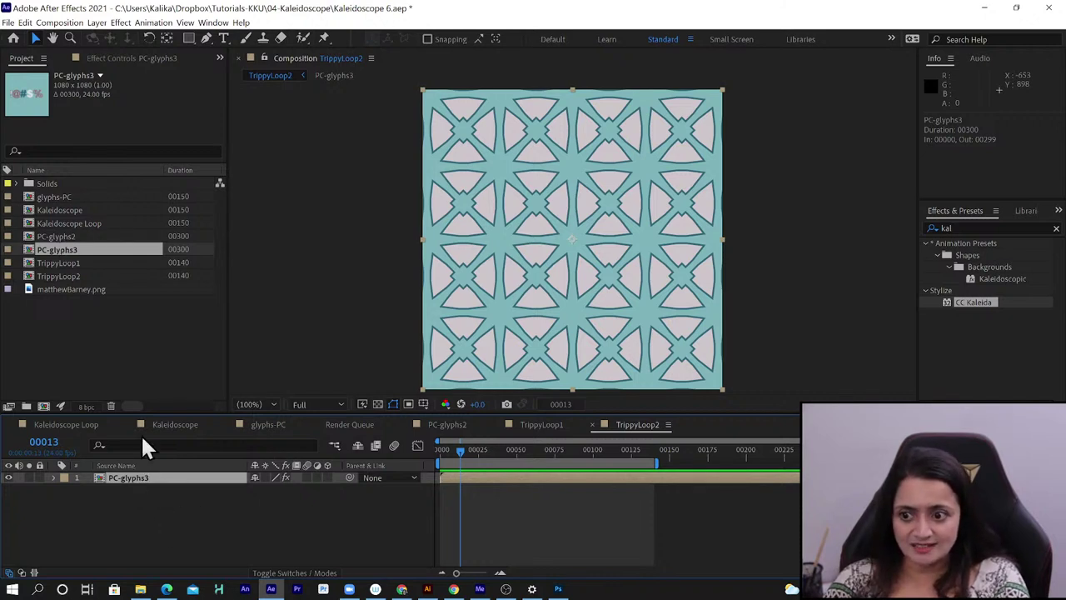
pyautogui.click(58, 249)
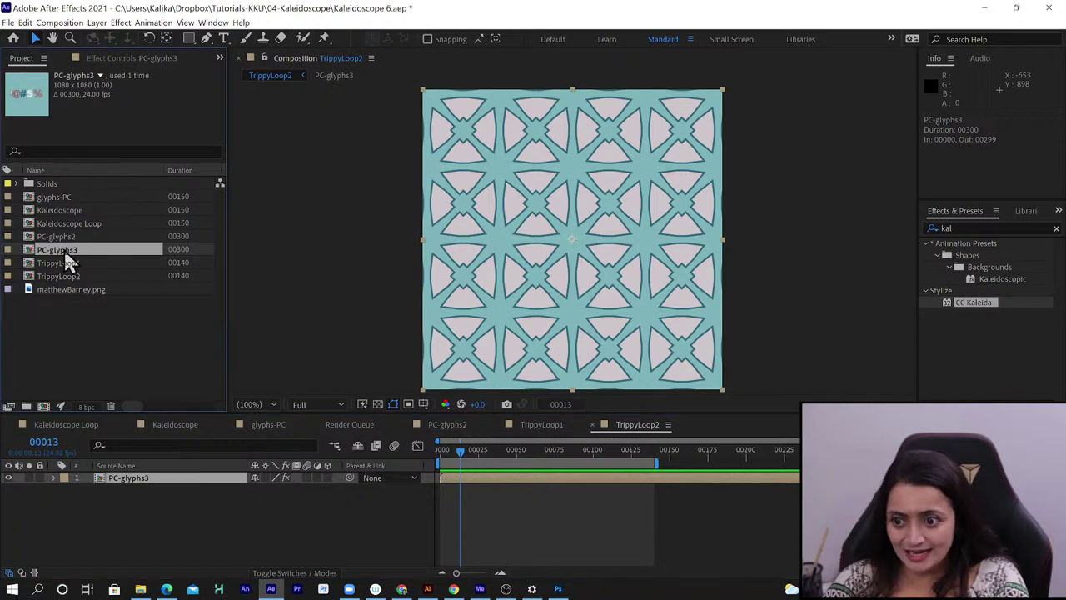
pyautogui.click(100, 75)
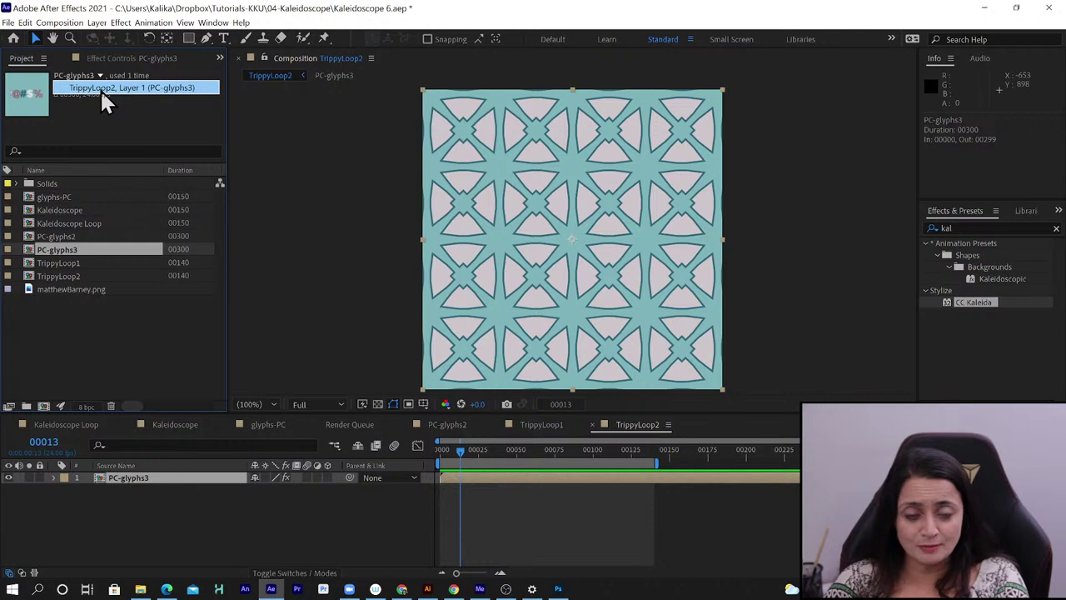
pyautogui.click(75, 236)
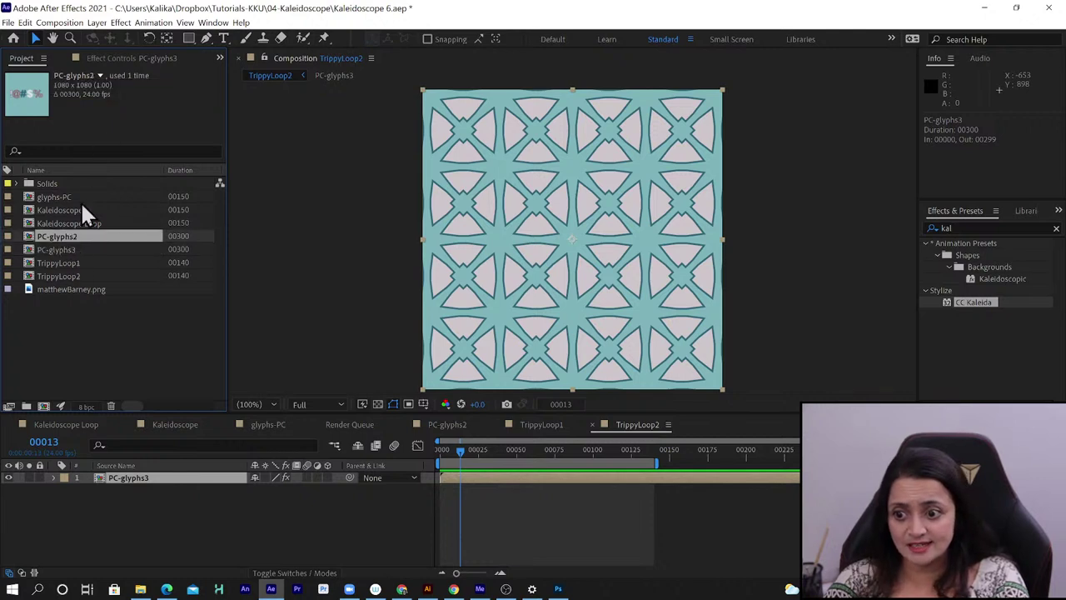
pyautogui.click(99, 76)
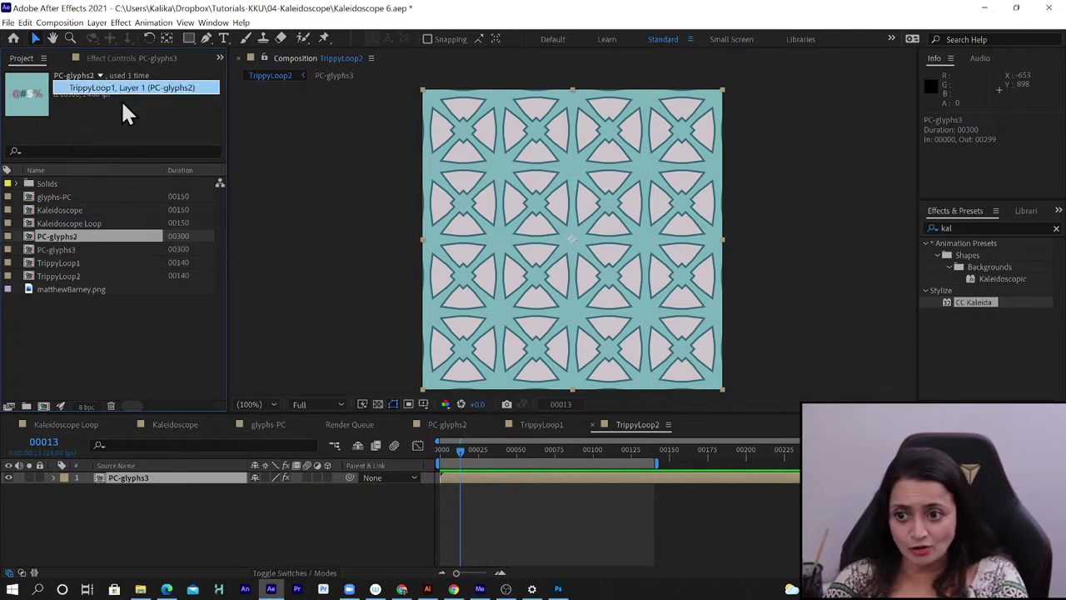
pyautogui.click(134, 527)
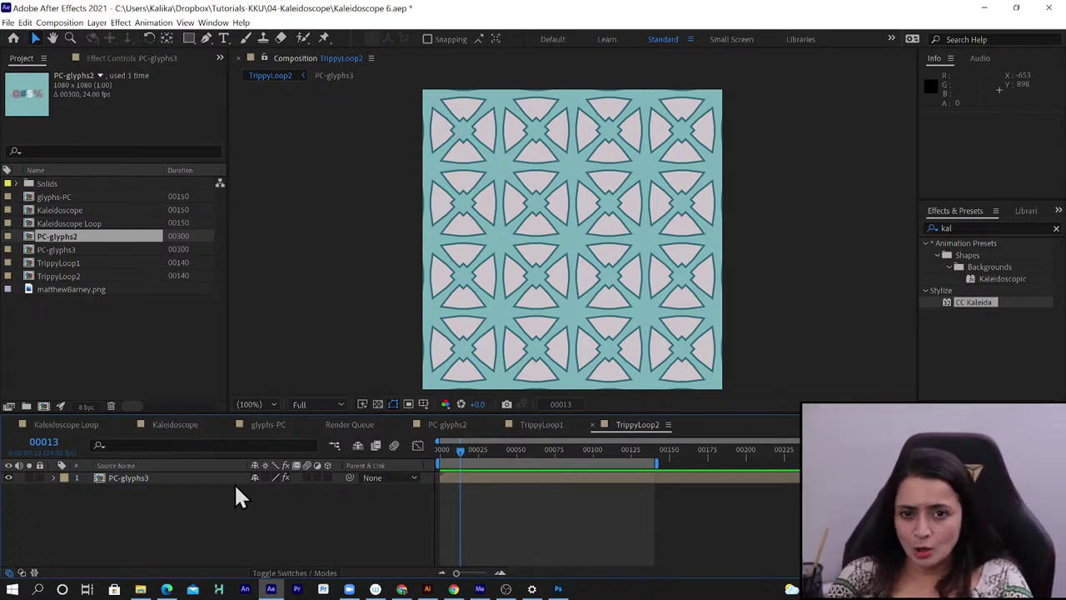
# Reveal the CC Kaleida effect on the PC-glyphs3 layer and open its effect controls
pyautogui.click(150, 478)
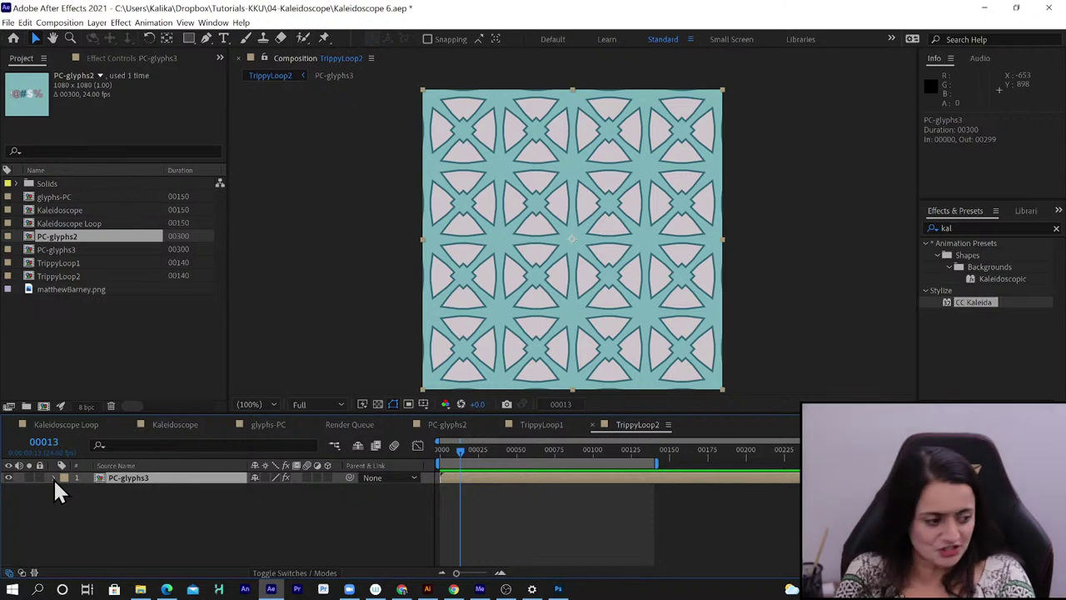
pyautogui.press('e')
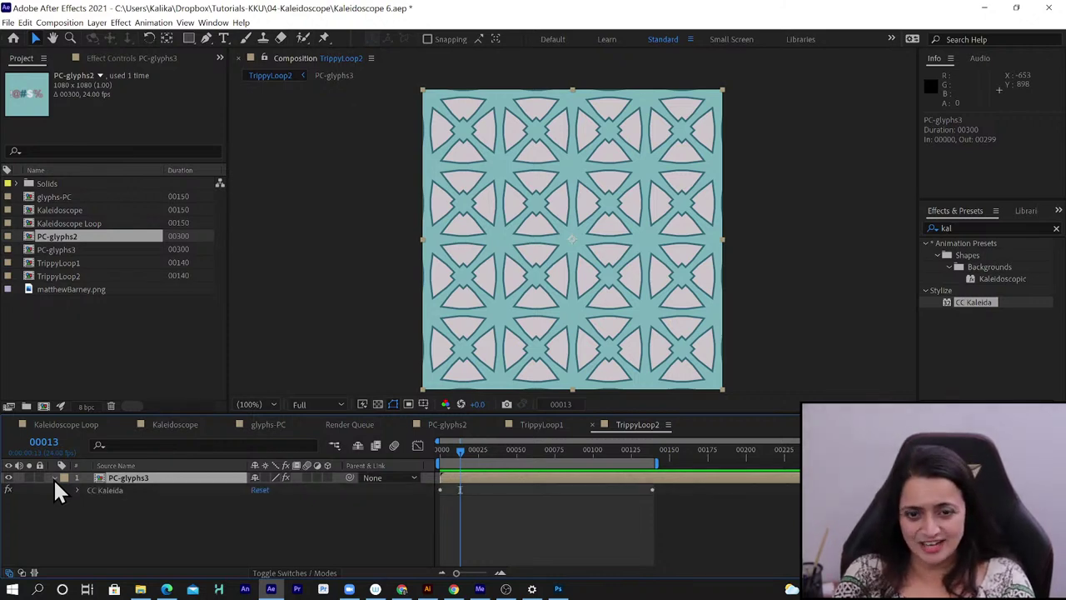
pyautogui.click(104, 490)
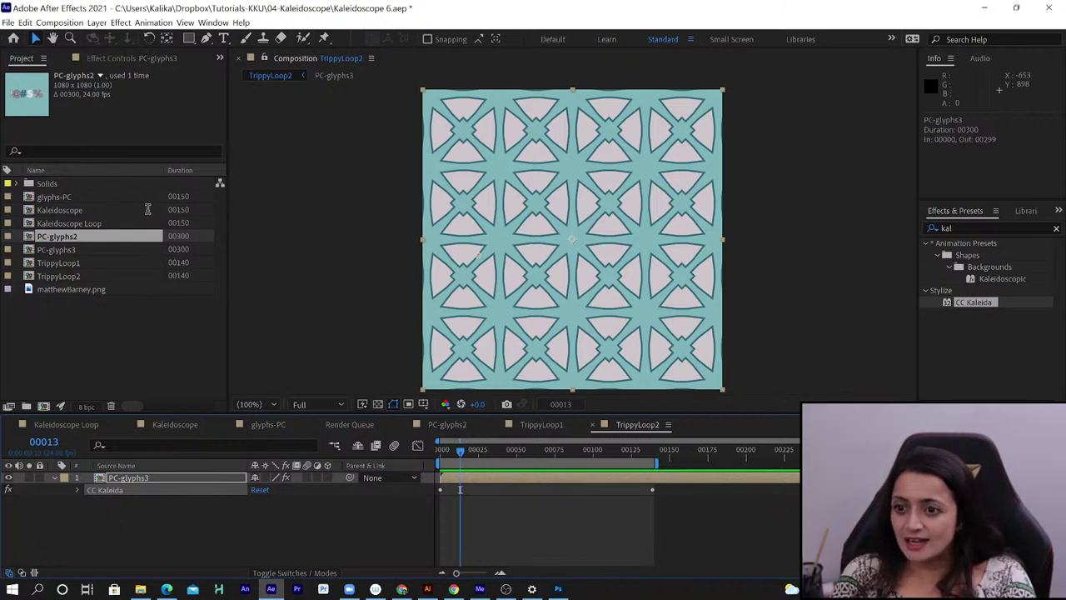
pyautogui.doubleClick(106, 489)
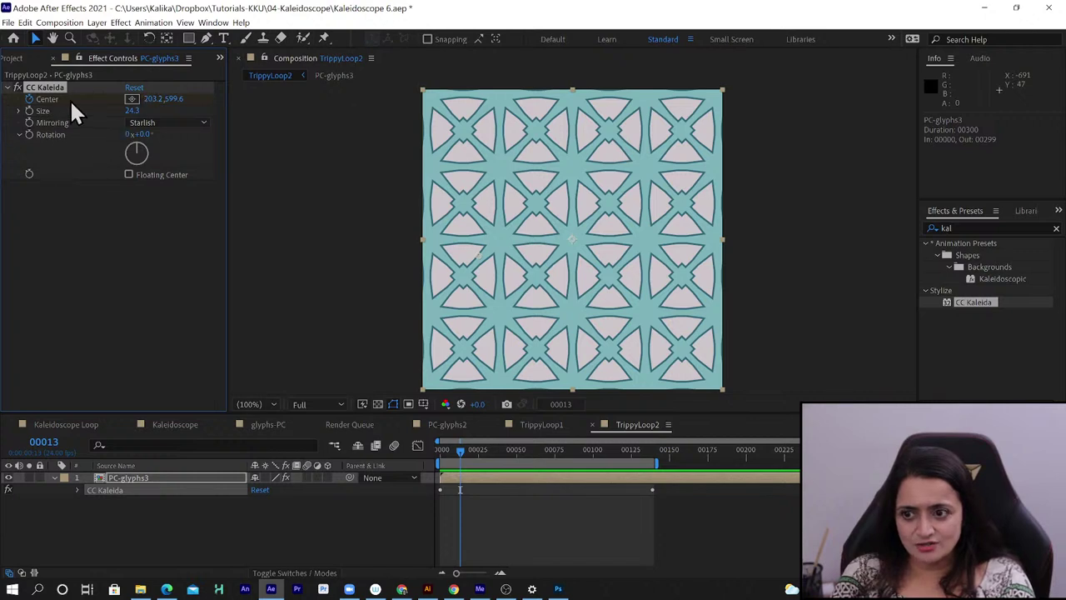
pyautogui.press('u')
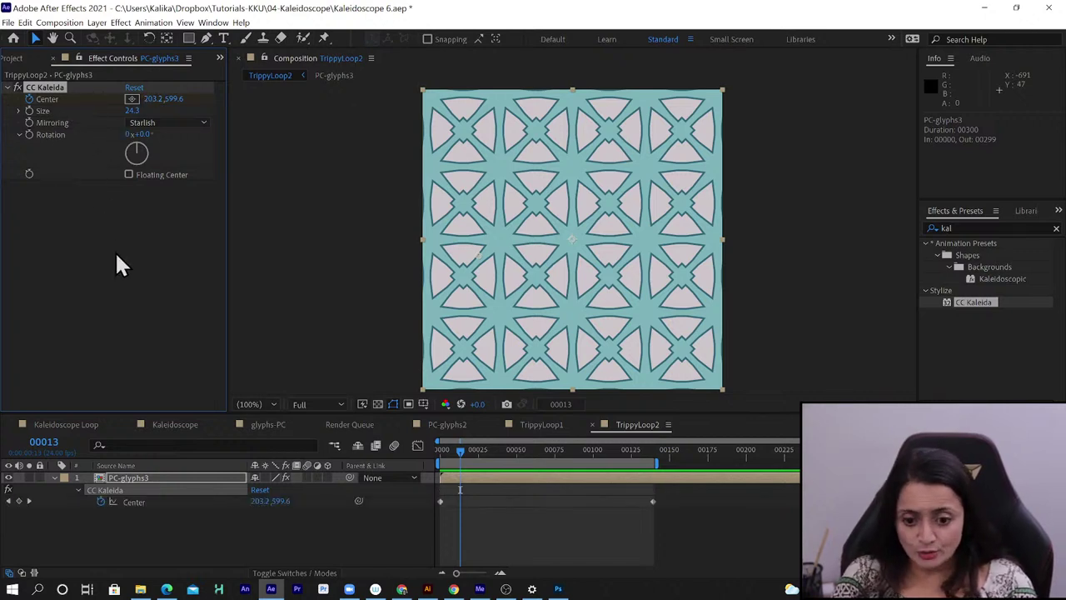
pyautogui.click(78, 489)
pyautogui.click(440, 488)
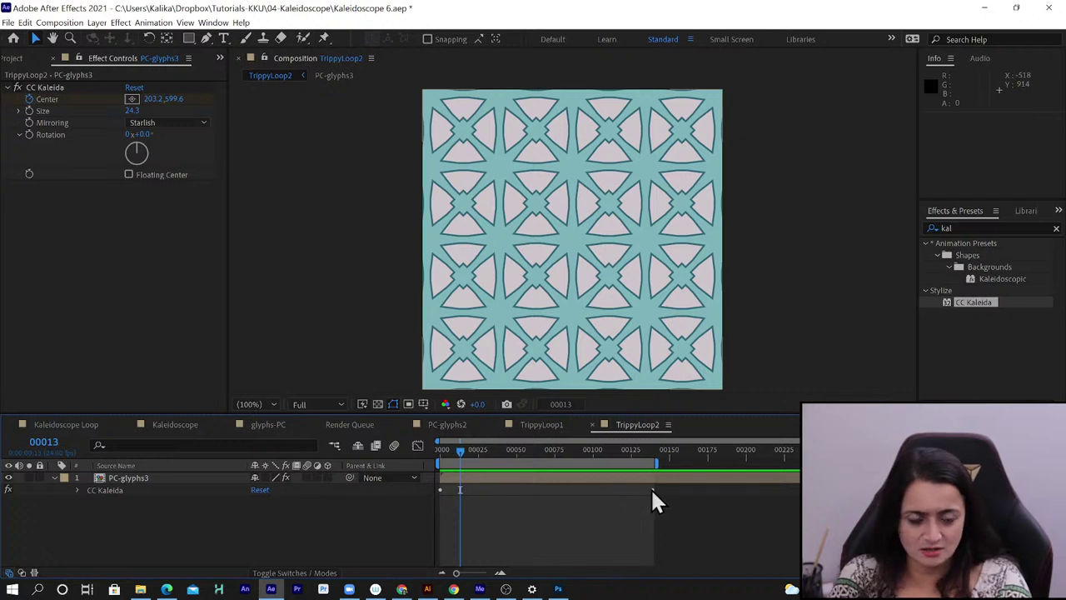
# Show the animated Center property of the PC-glyphs3 layer and visit its last and first keyframes
pyautogui.click(137, 478)
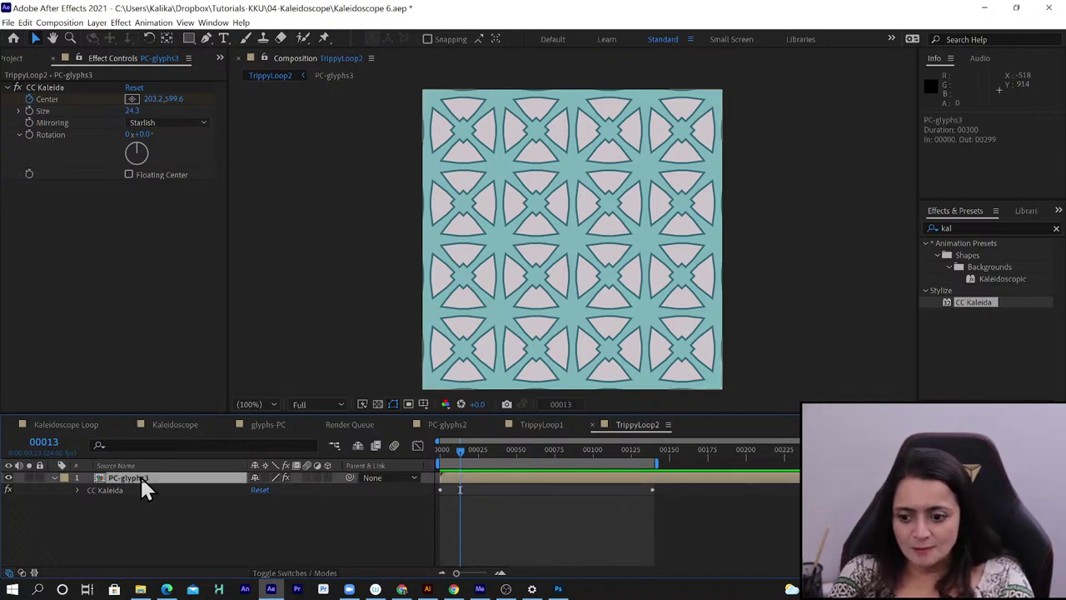
pyautogui.press('e')
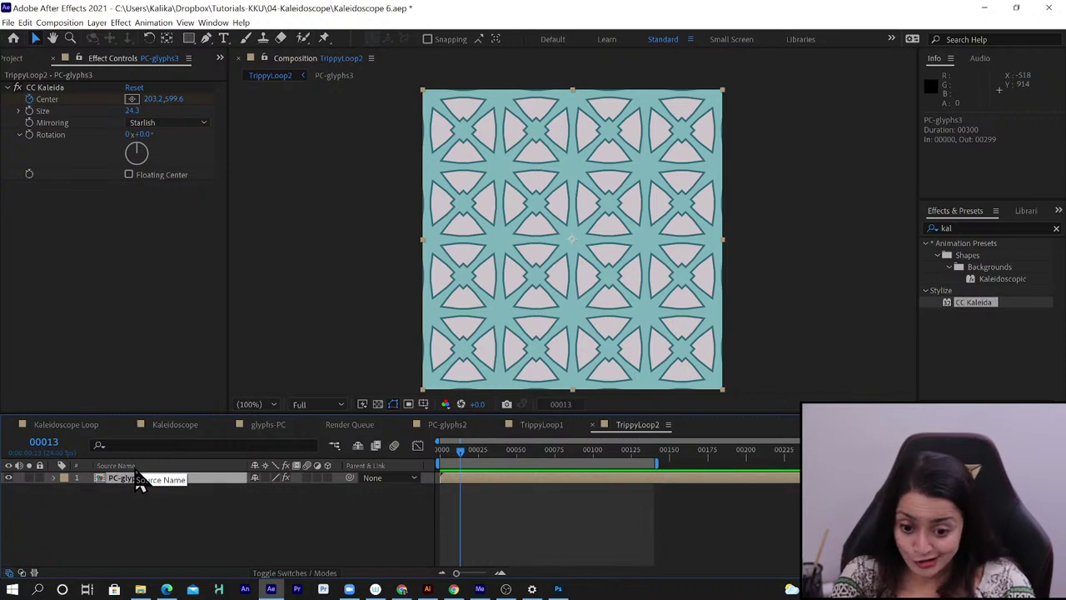
pyautogui.press('u')
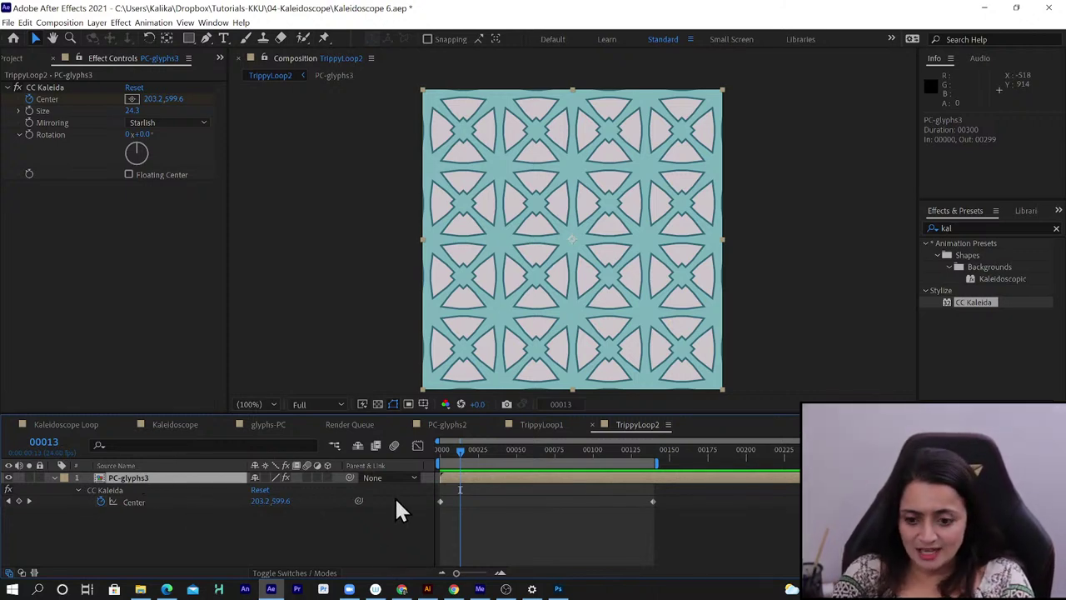
pyautogui.click(144, 500)
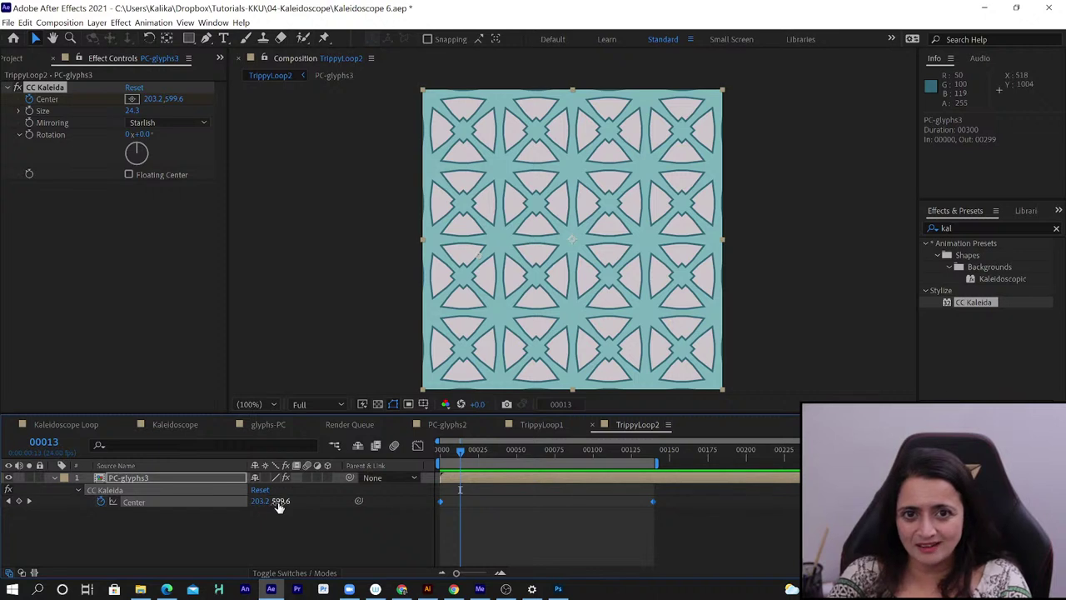
pyautogui.click(30, 502)
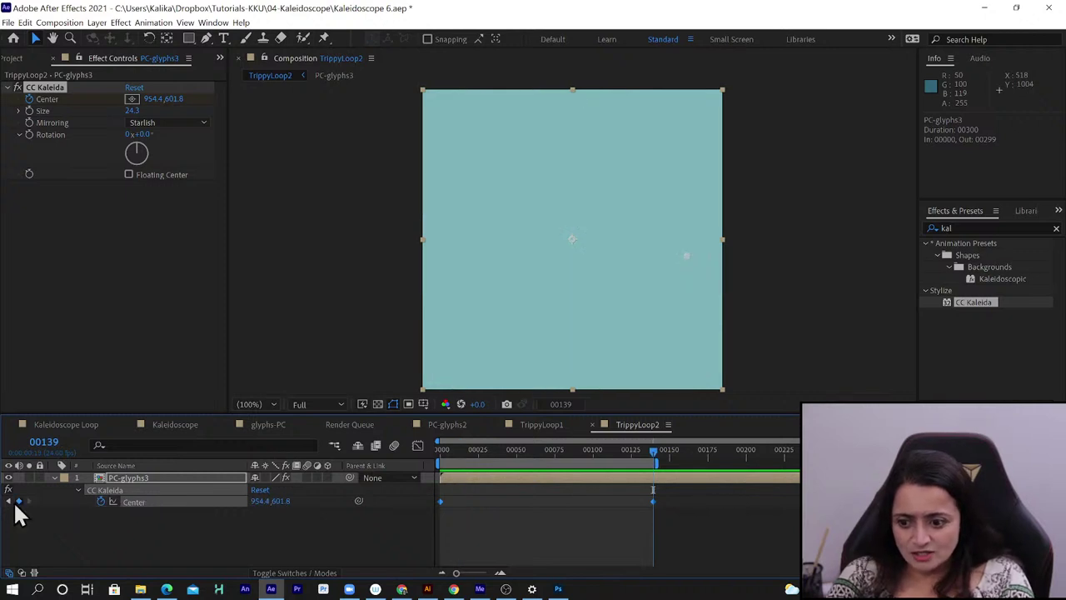
pyautogui.click(9, 503)
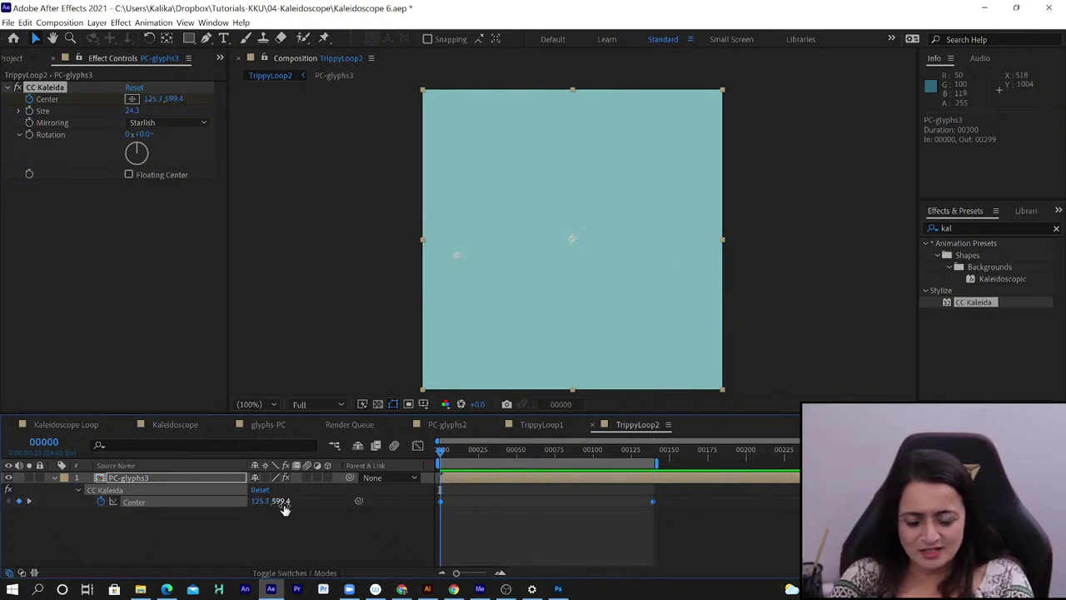
# Open the nested PC-glyphs3 composition from TrippyLoop2 and check how the two compositions are linked
pyautogui.click(333, 444)
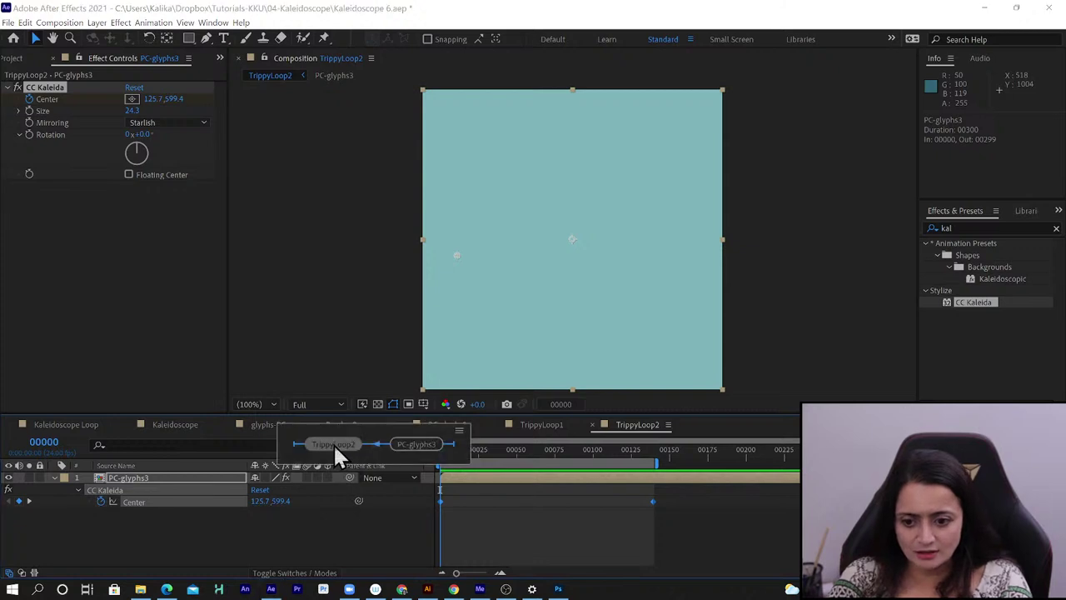
pyautogui.click(316, 531)
pyautogui.click(184, 479)
pyautogui.doubleClick(185, 479)
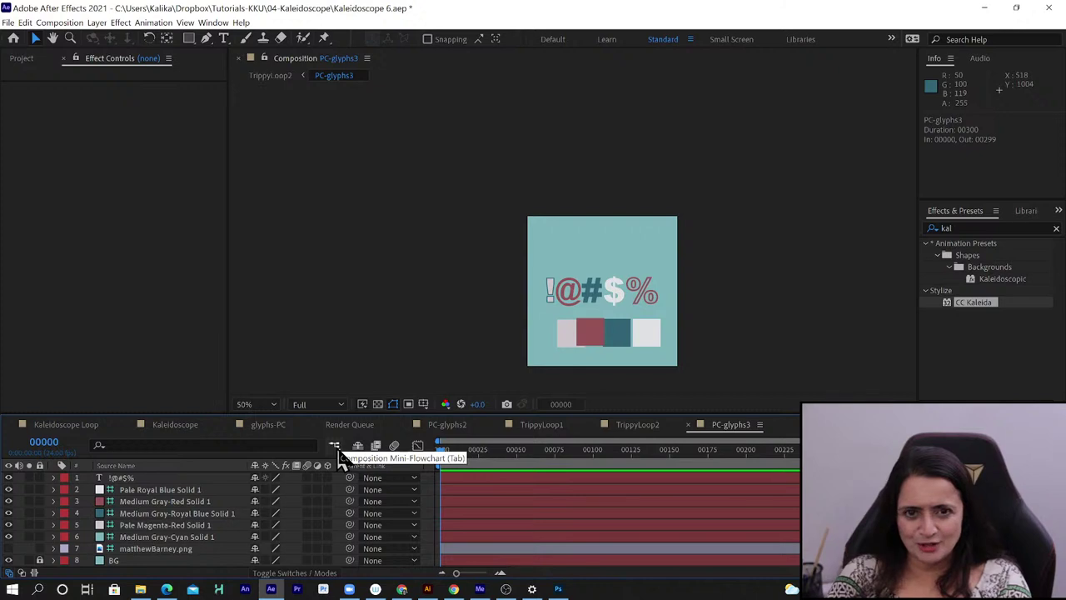
pyautogui.click(336, 447)
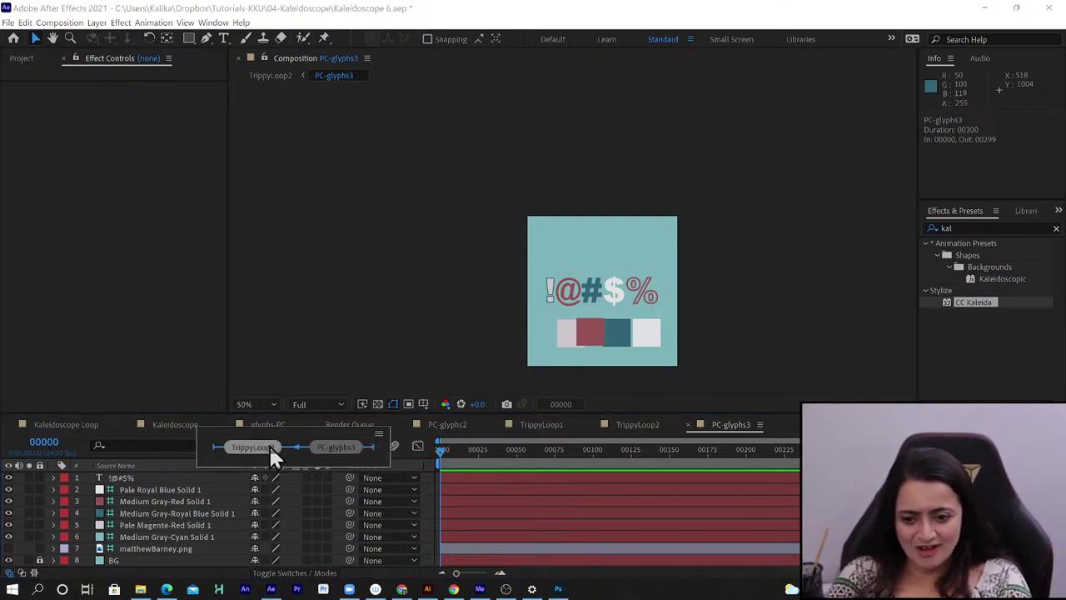
pyautogui.click(160, 492)
pyautogui.click(160, 491)
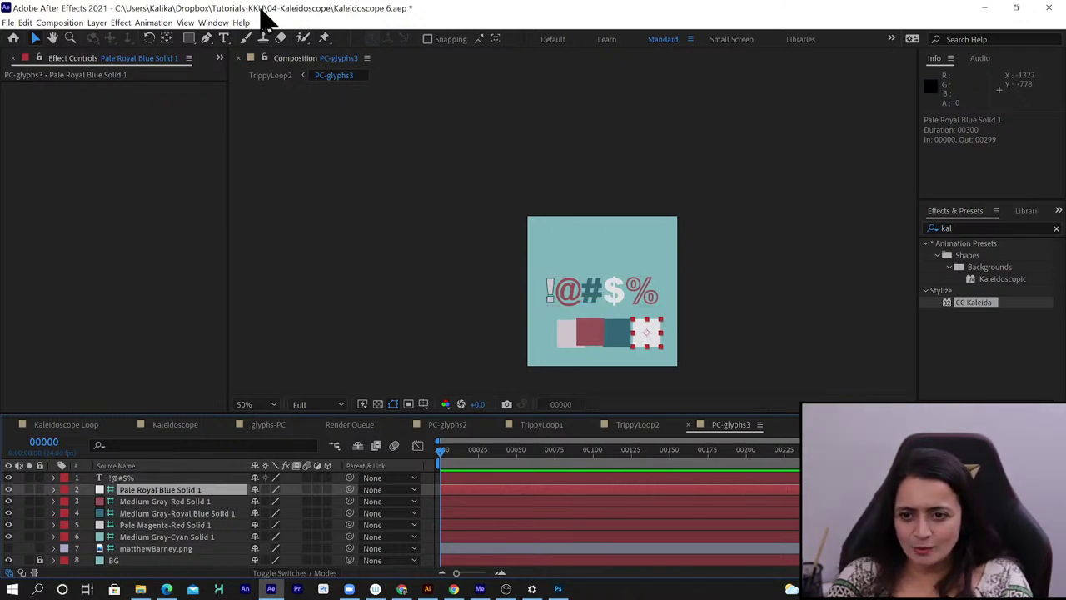
# Show the rulers and place a horizontal guide at position 602 in the PC-glyphs3 composition
pyautogui.click(186, 25)
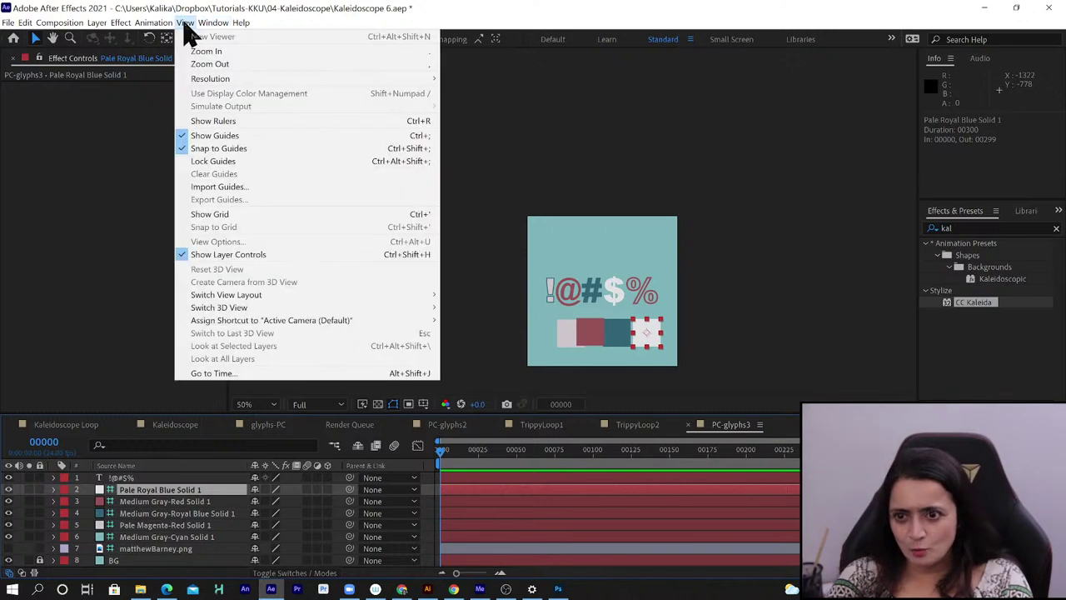
pyautogui.click(210, 121)
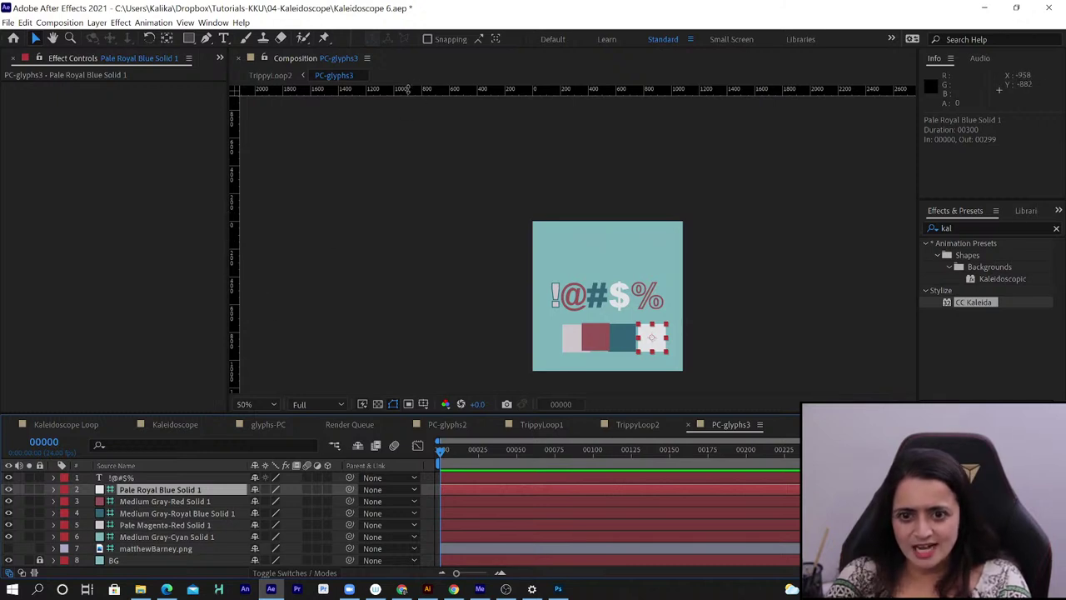
pyautogui.moveTo(407, 89); pyautogui.dragTo(466, 304)
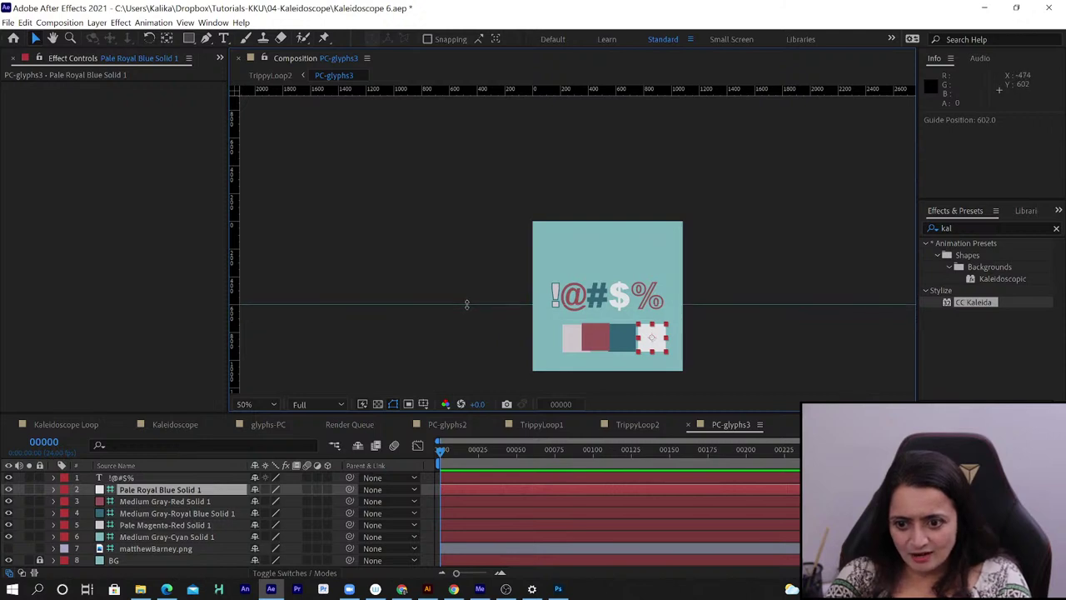
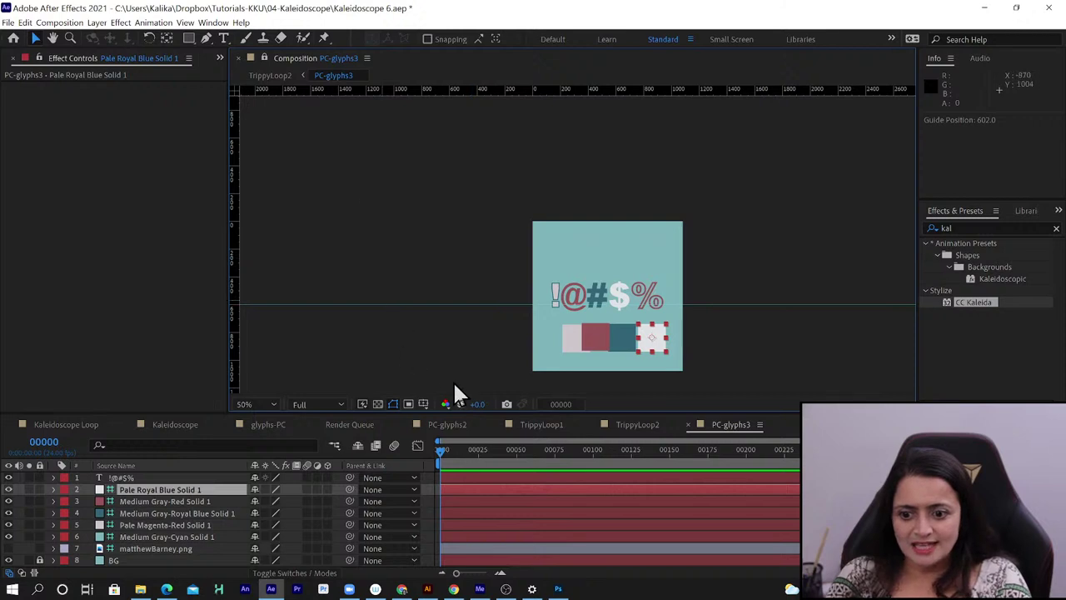
# Show TrippyLoop2 at frame 69 in its own locked viewer and dock it beside the PC-glyphs3 viewer
pyautogui.click(332, 441)
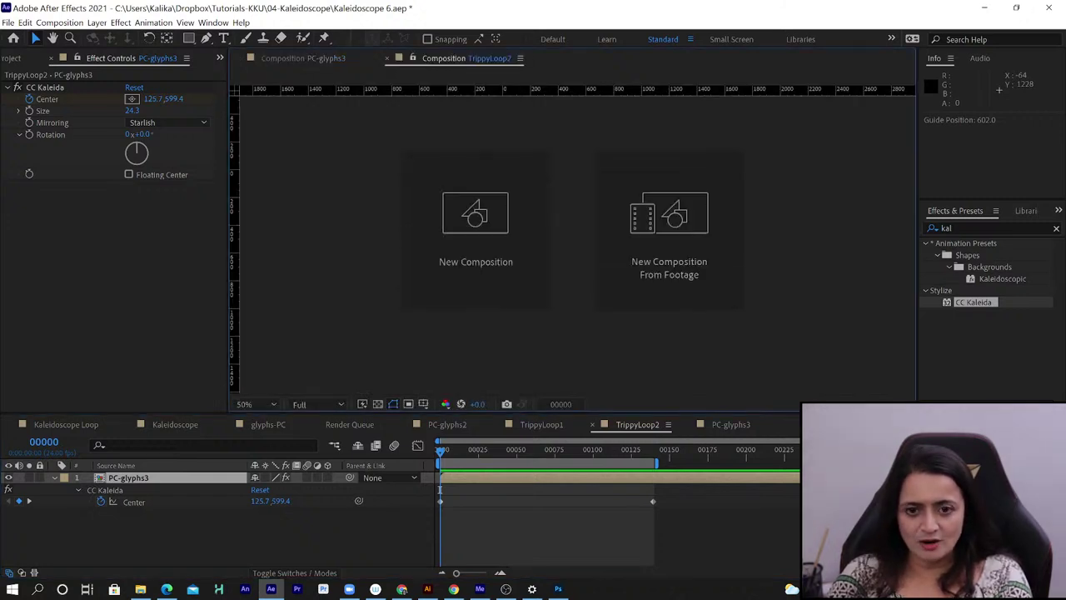
pyautogui.click(548, 460)
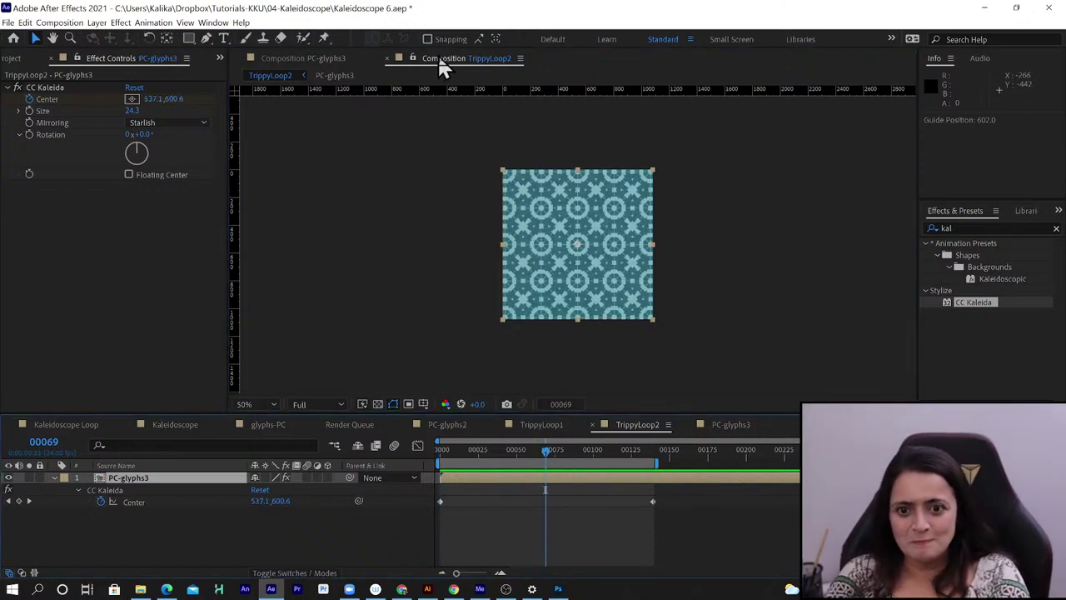
pyautogui.click(413, 57)
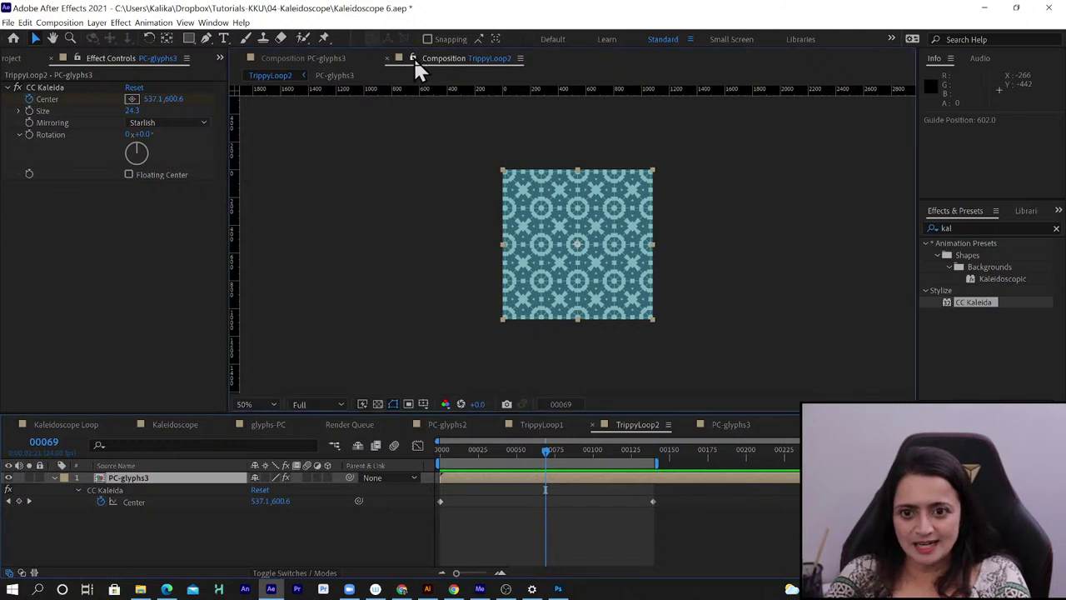
pyautogui.moveTo(430, 58); pyautogui.dragTo(910, 217)
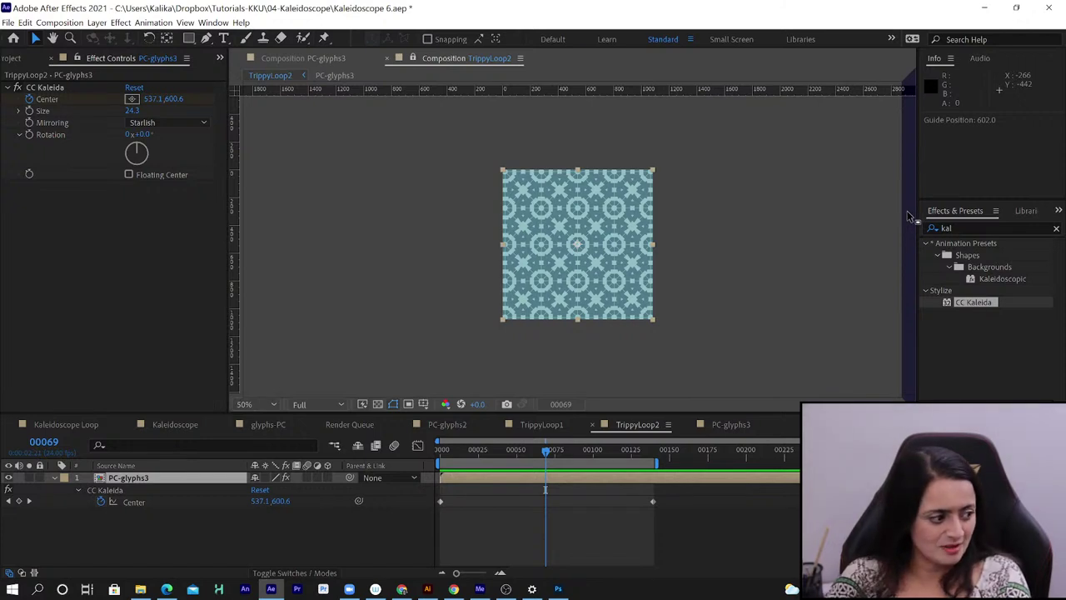
pyautogui.moveTo(911, 216); pyautogui.dragTo(911, 216)
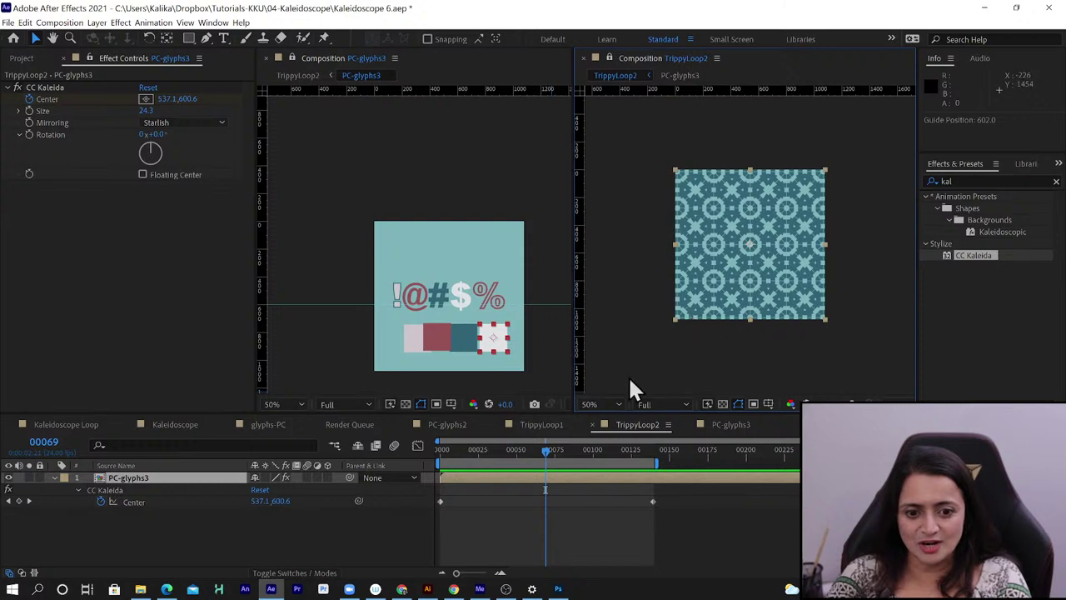
# Set the magnification of both the TrippyLoop2 and PC-glyphs3 viewers to Fit
pyautogui.click(602, 401)
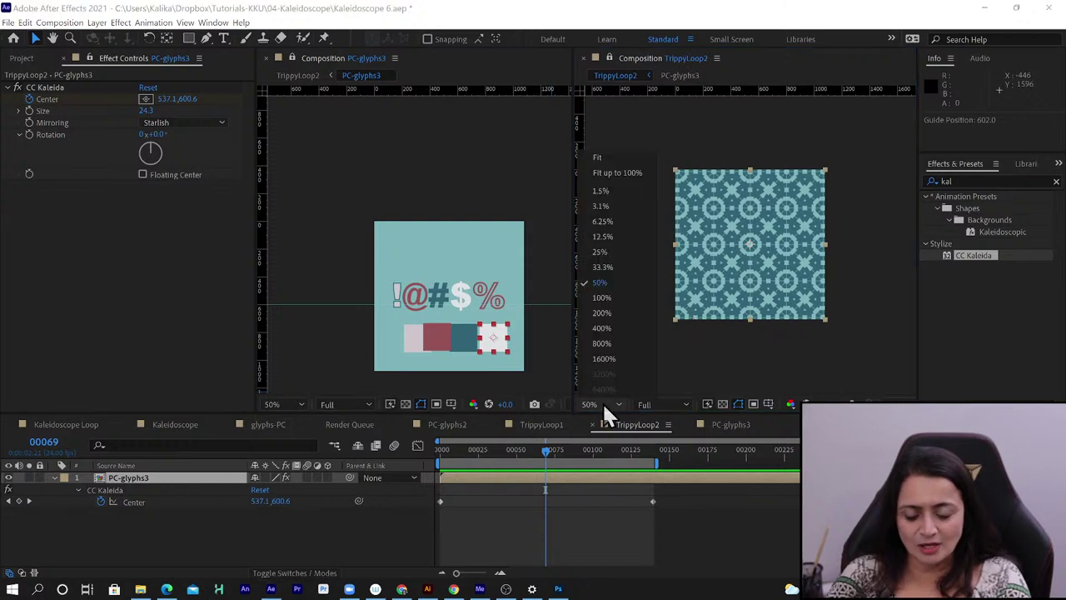
pyautogui.click(599, 156)
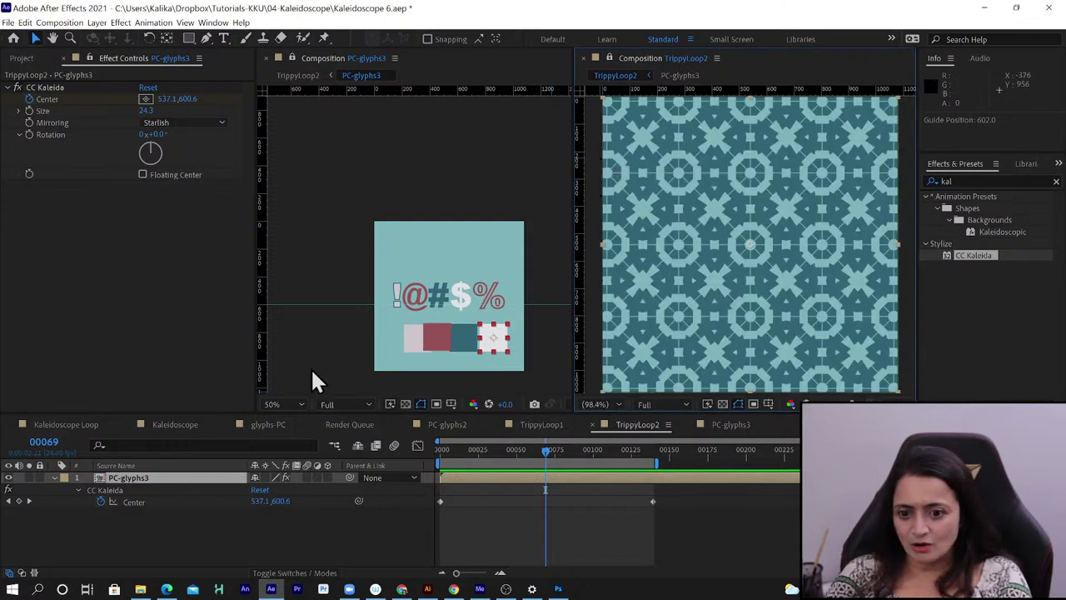
pyautogui.click(281, 403)
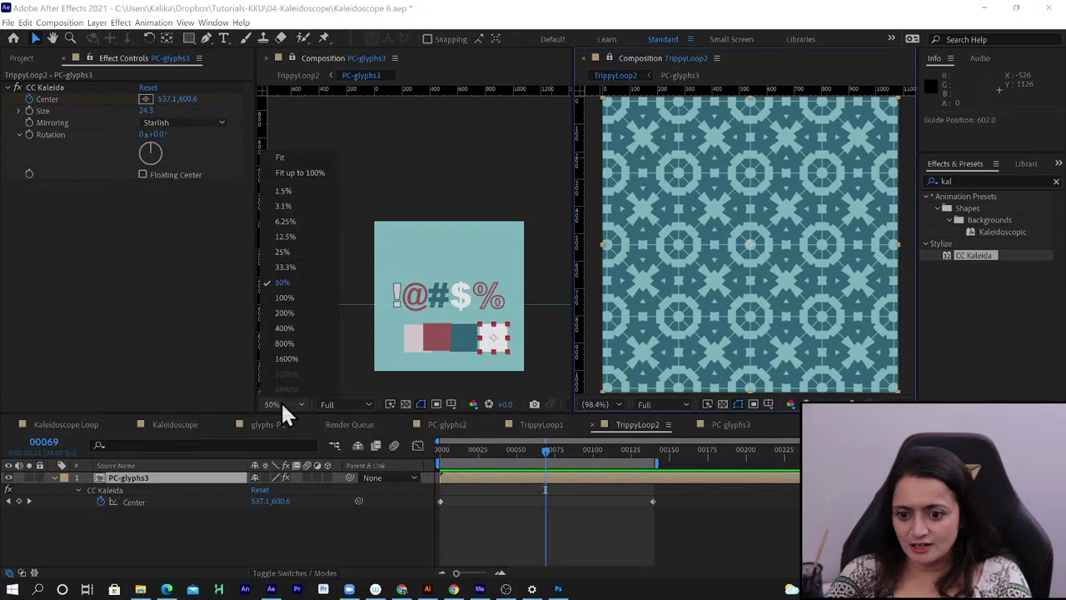
pyautogui.click(291, 160)
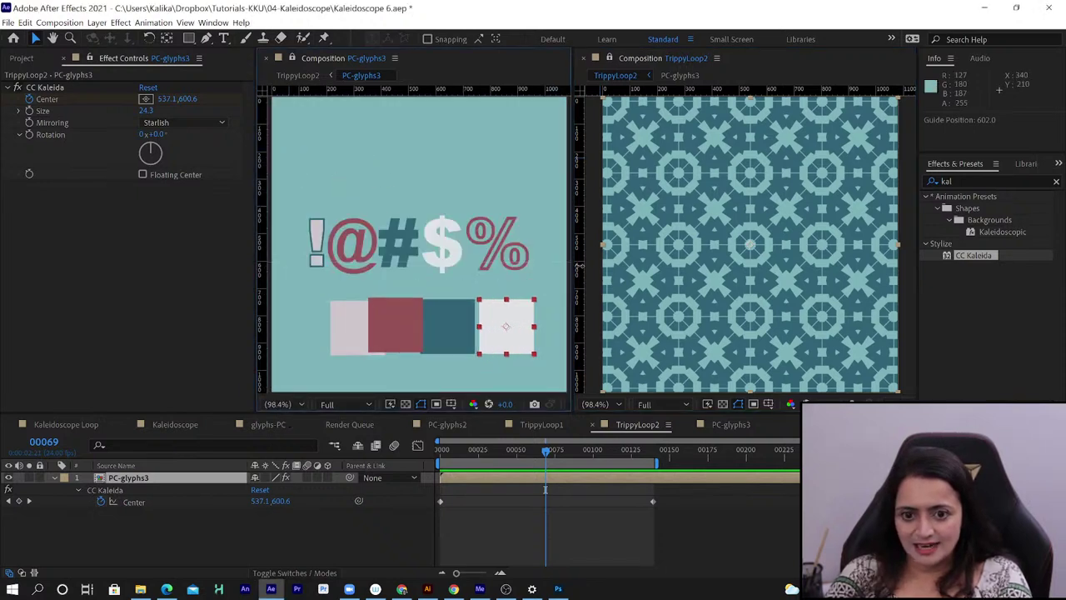
# Duplicate the !@#$% text layer in the PC-glyphs3 composition
pyautogui.click(717, 423)
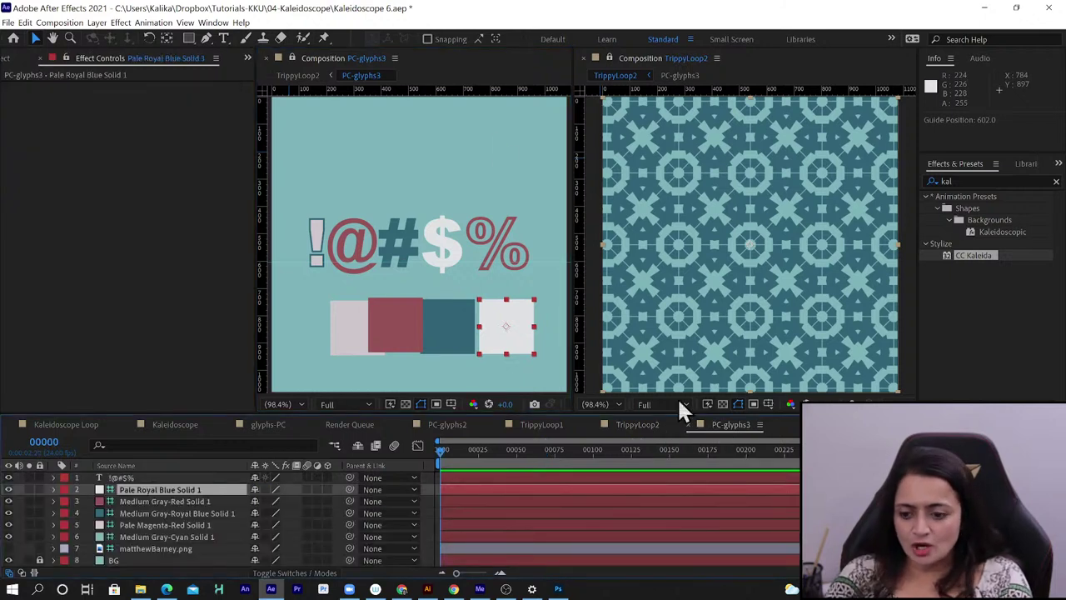
pyautogui.click(360, 256)
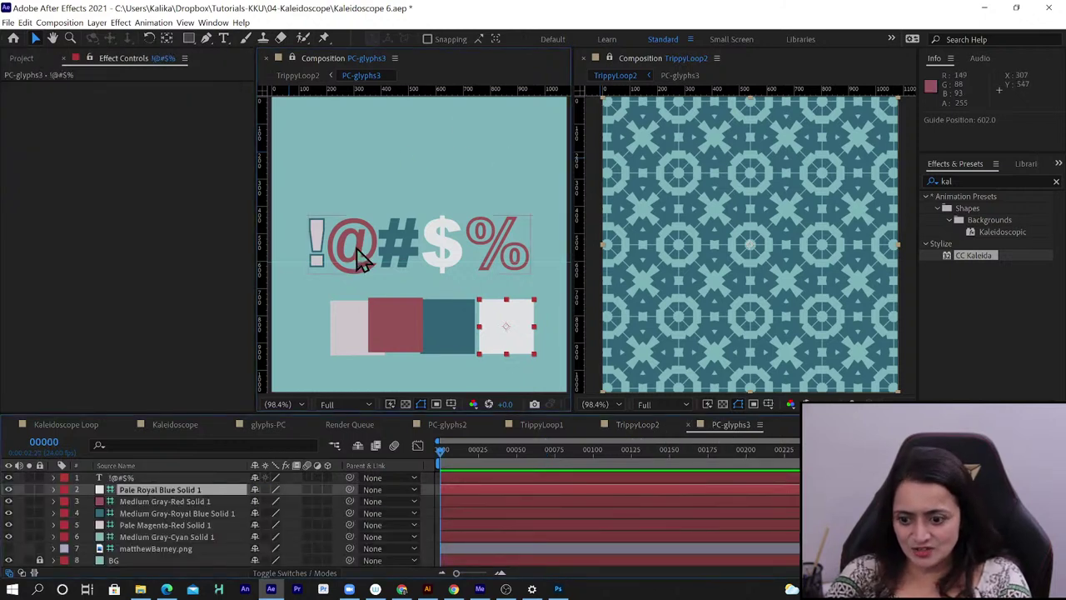
pyautogui.click(360, 256)
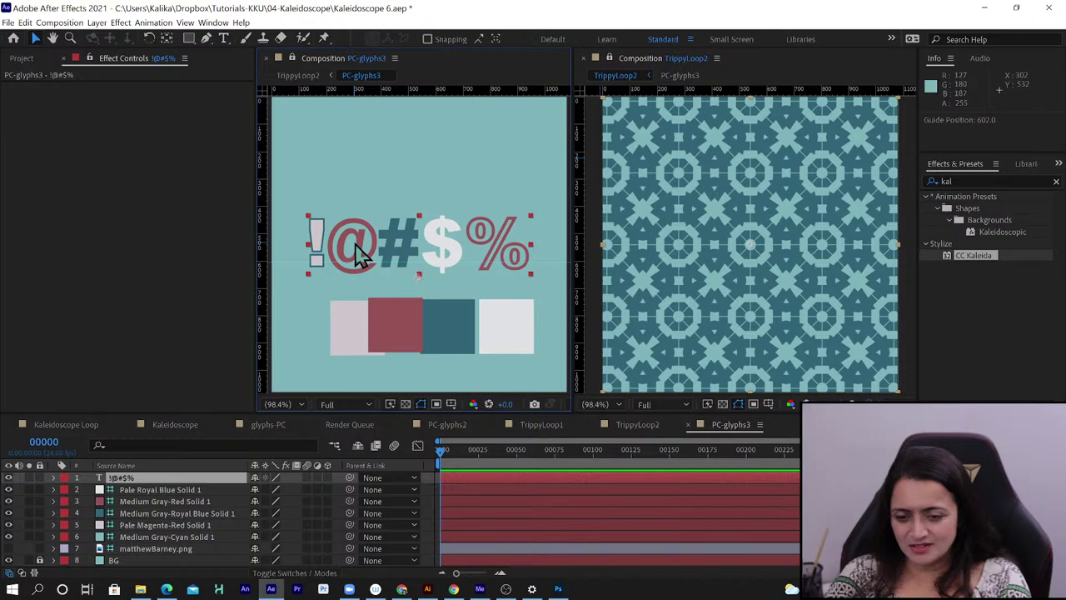
pyautogui.click(114, 479)
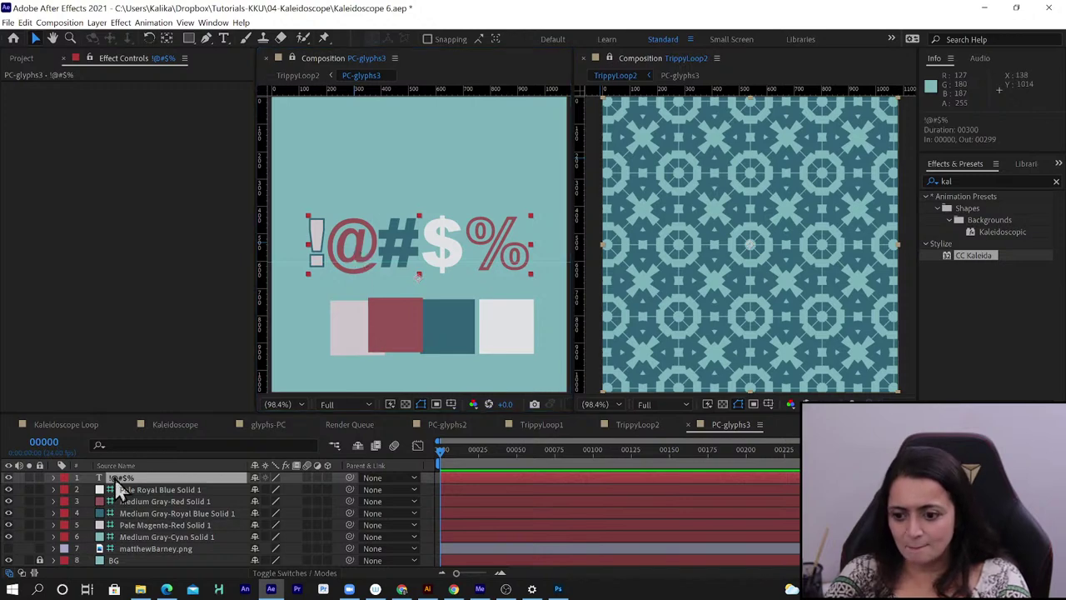
pyautogui.click(25, 23)
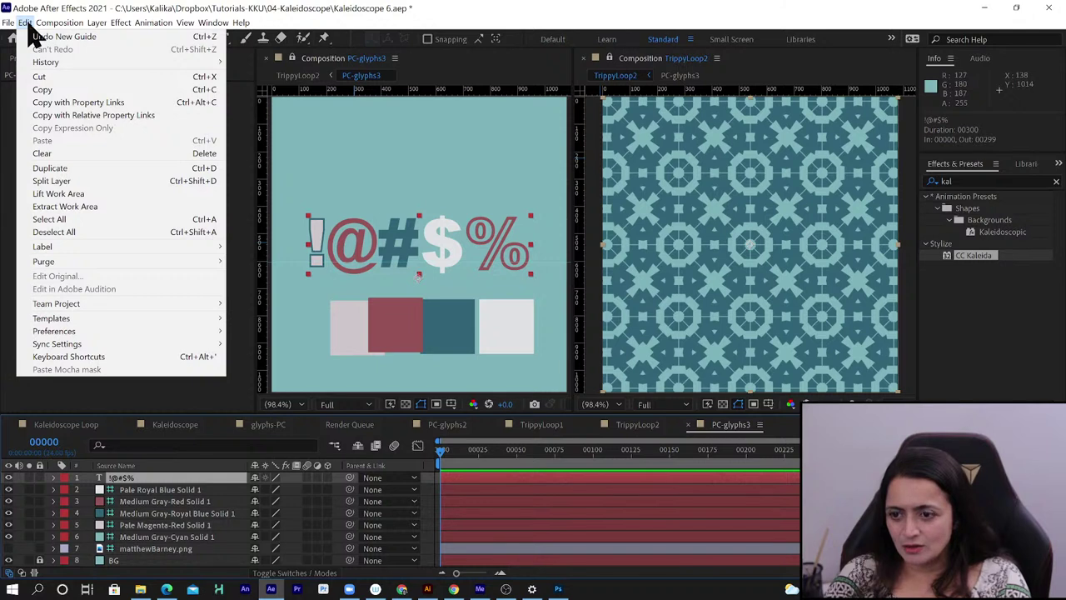
pyautogui.click(55, 170)
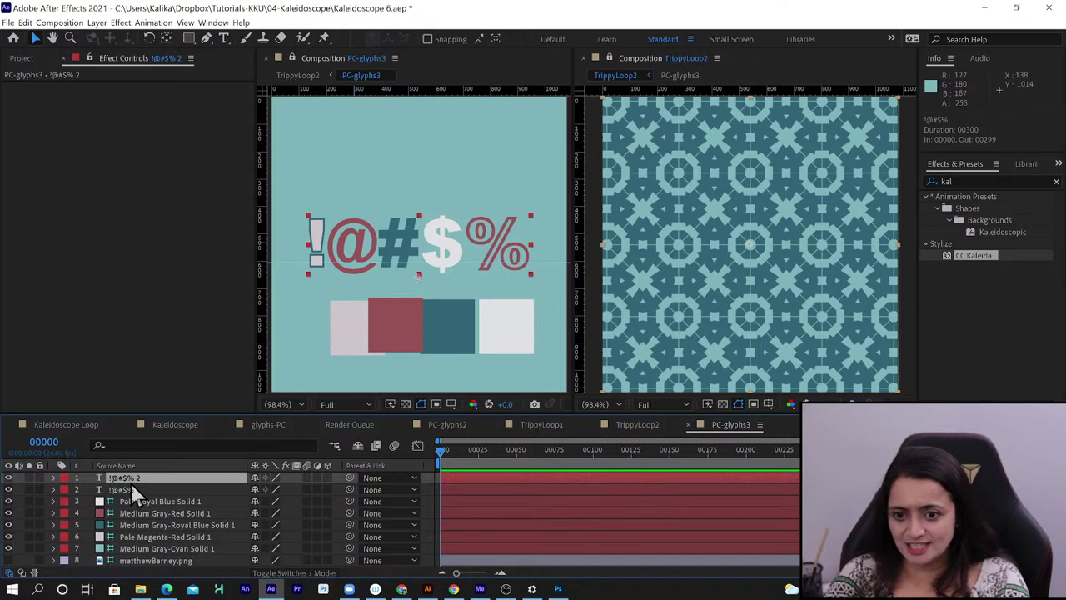
# Draw a rectangular mask on the duplicate text layer enclosing the glyphs down to the guide, and check it by toggling the original text layer's visibility
pyautogui.click(189, 39)
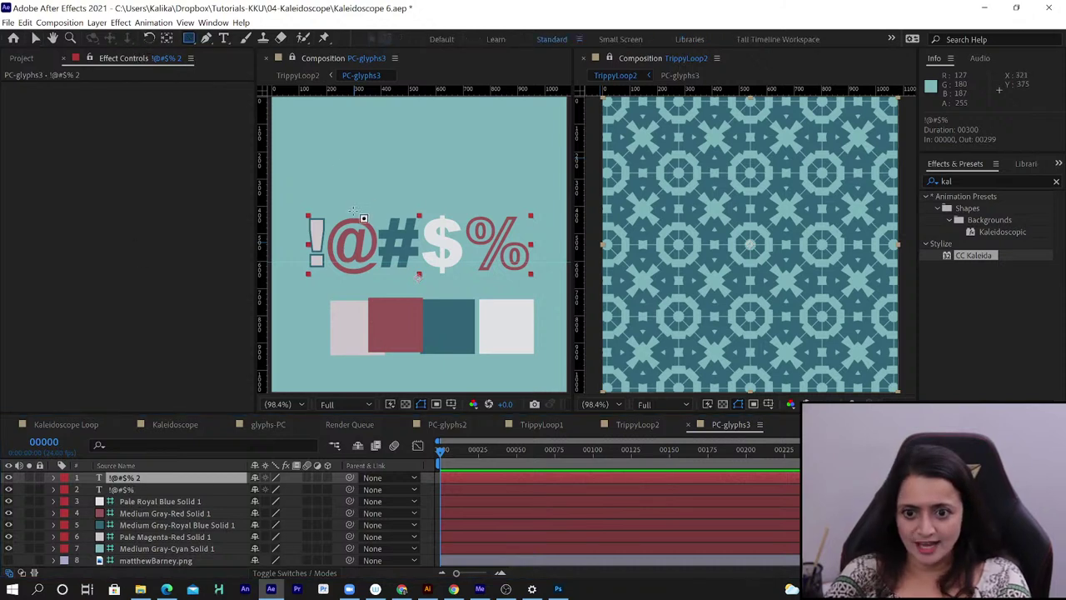
pyautogui.moveTo(500, 248)
pyautogui.mouseDown()
pyautogui.moveTo(547, 249)
pyautogui.moveTo(540, 264)
pyautogui.mouseUp()
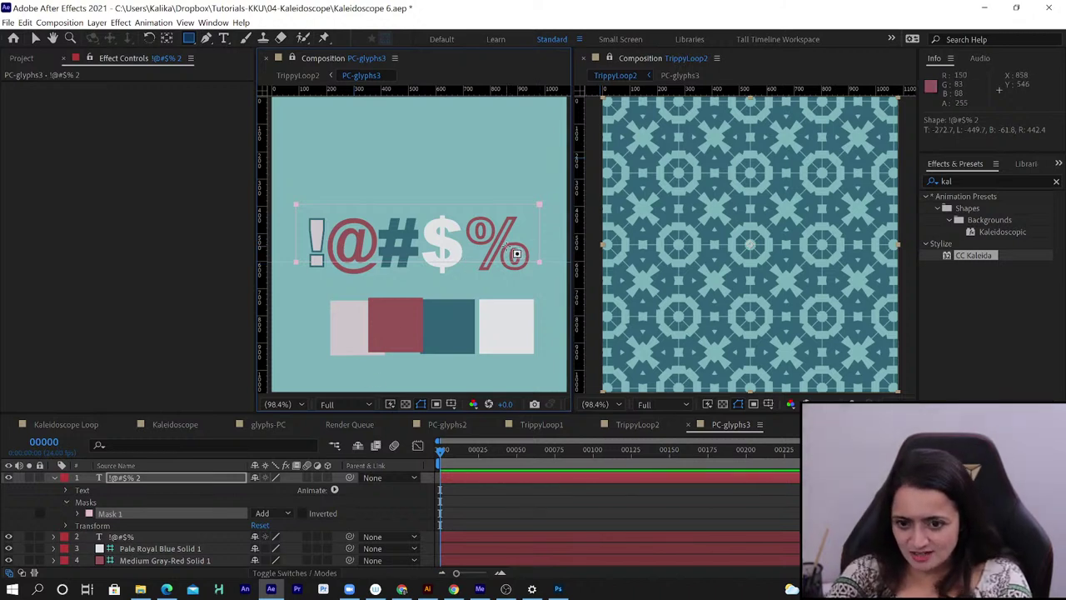
pyautogui.click(265, 513)
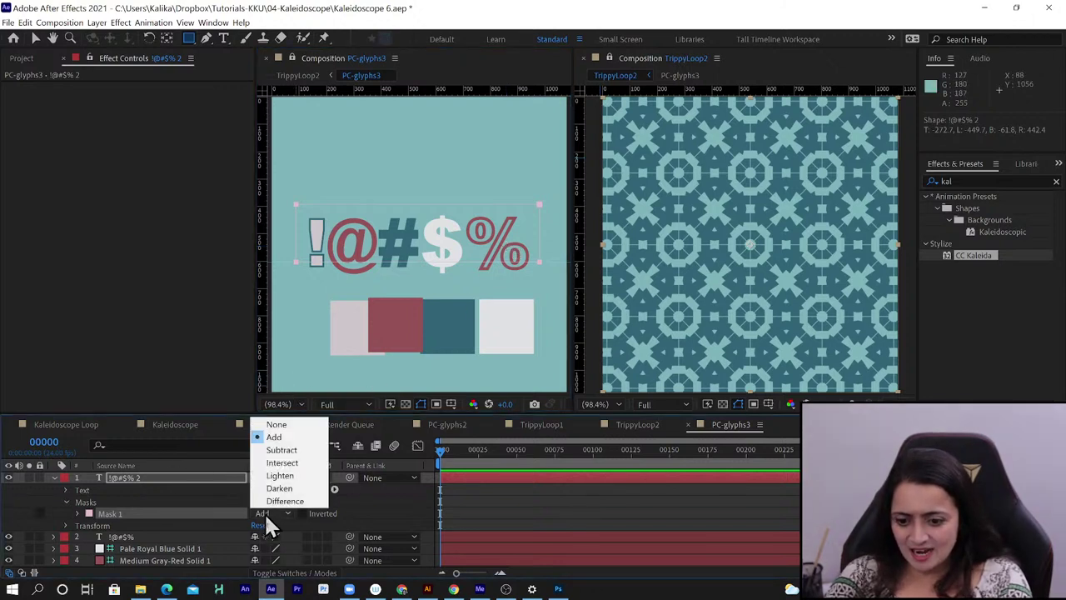
pyautogui.click(190, 480)
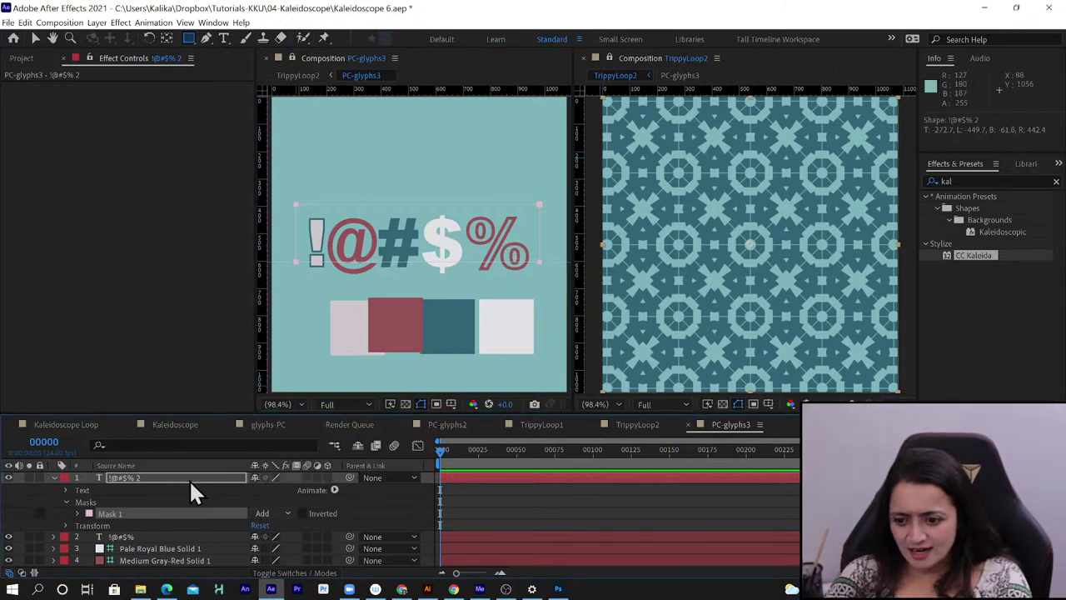
pyautogui.click(113, 513)
pyautogui.click(9, 537)
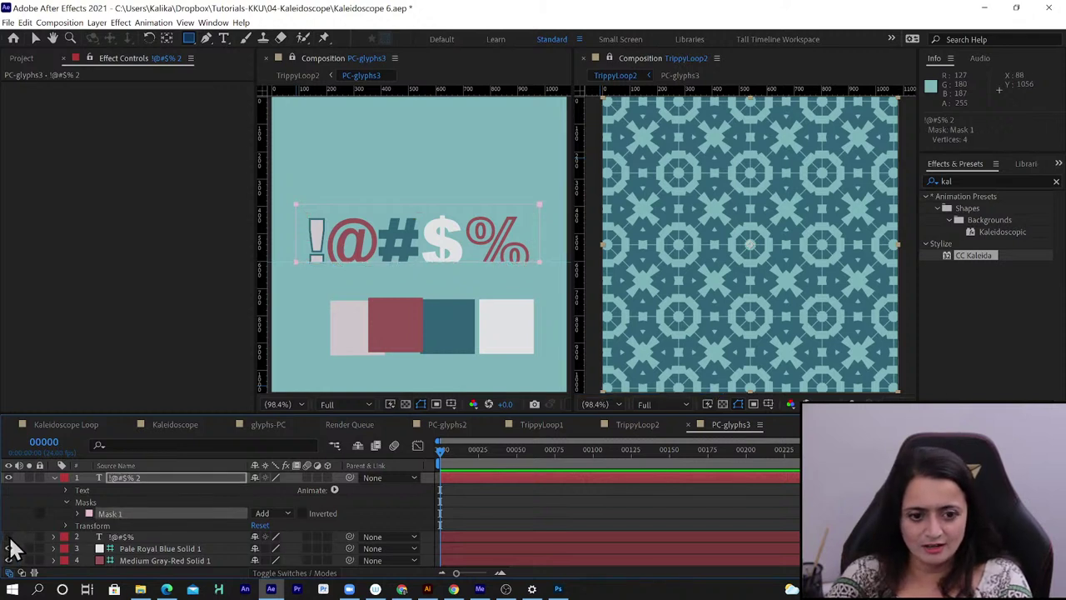
pyautogui.click(9, 537)
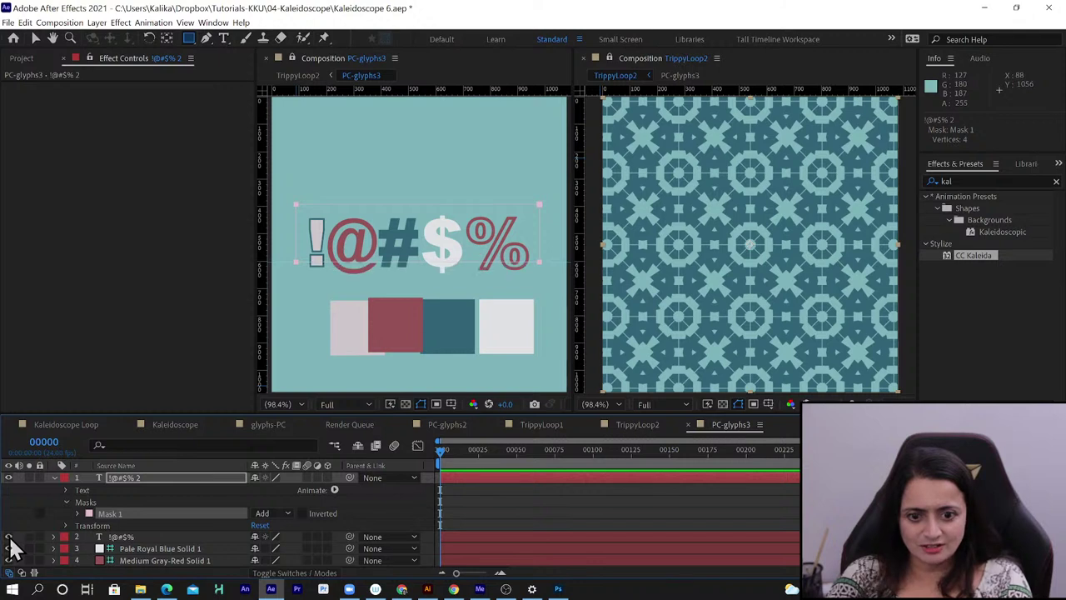
pyautogui.click(9, 537)
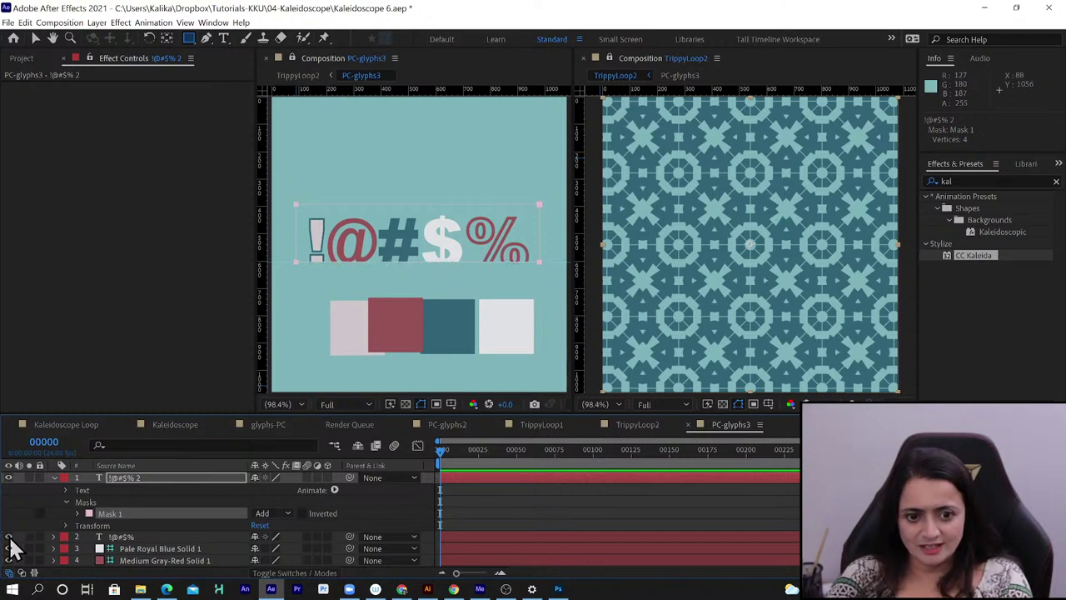
pyautogui.click(9, 538)
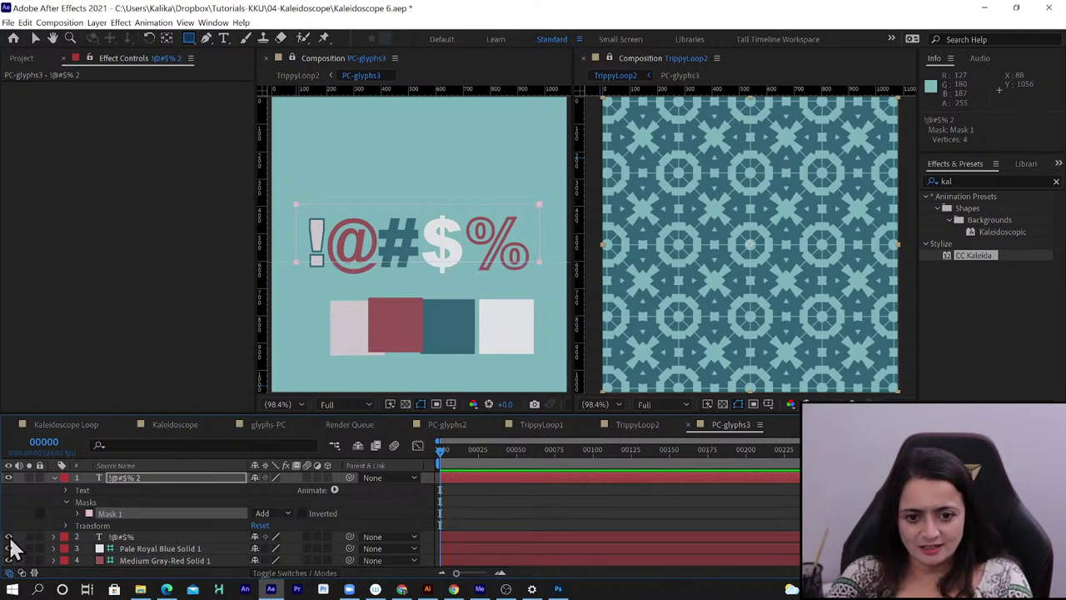
# Set the stroke color of the ! in the duplicate text layer to dark red 965358, sampled from the dark red square
pyautogui.click(125, 477)
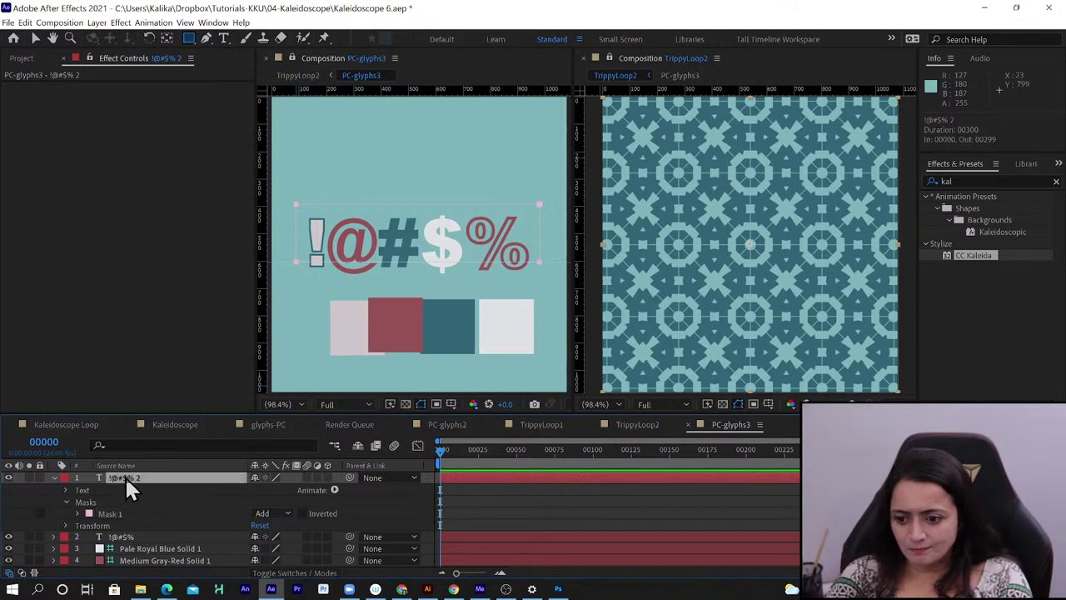
pyautogui.click(35, 39)
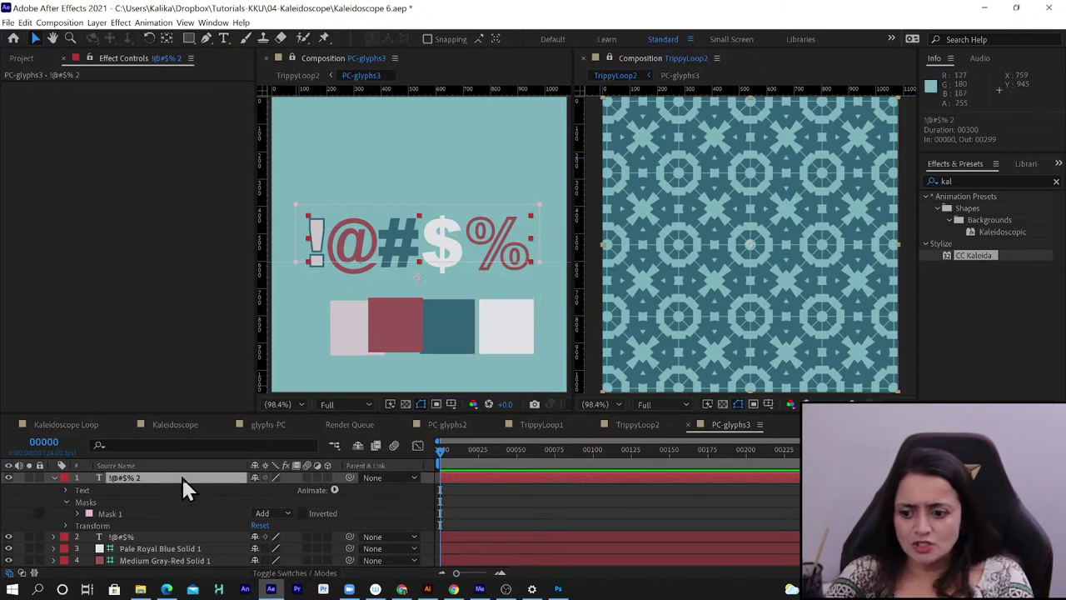
pyautogui.click(224, 39)
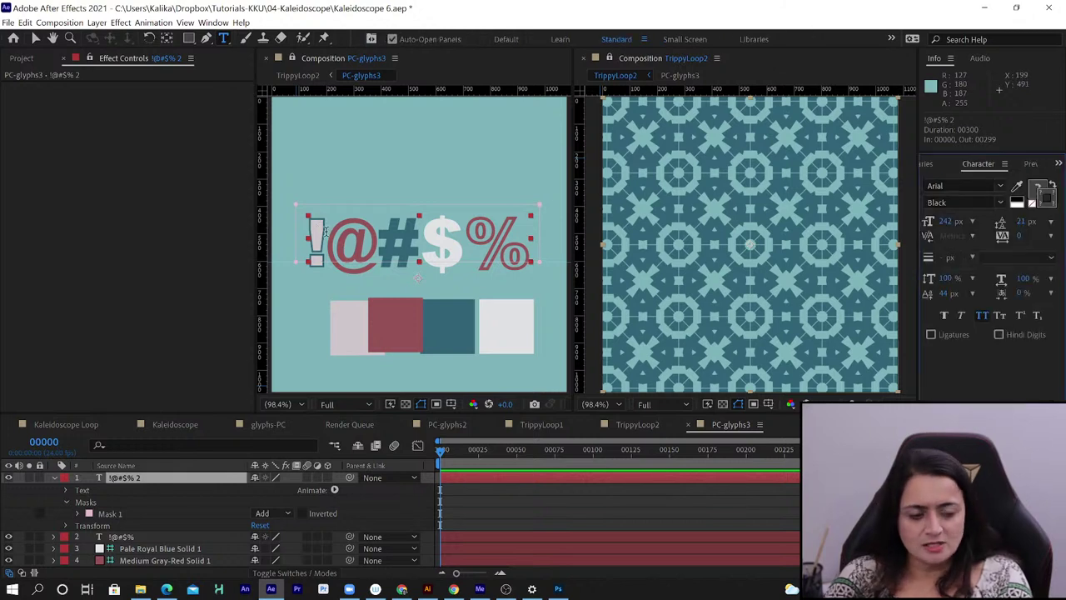
pyautogui.moveTo(310, 236); pyautogui.dragTo(332, 241)
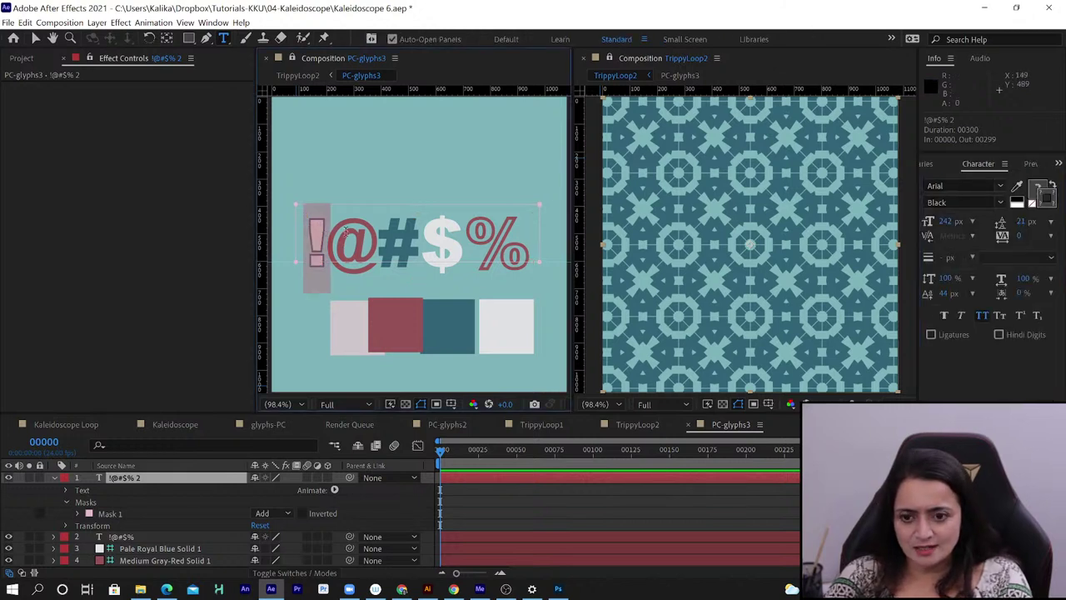
pyautogui.click(1047, 200)
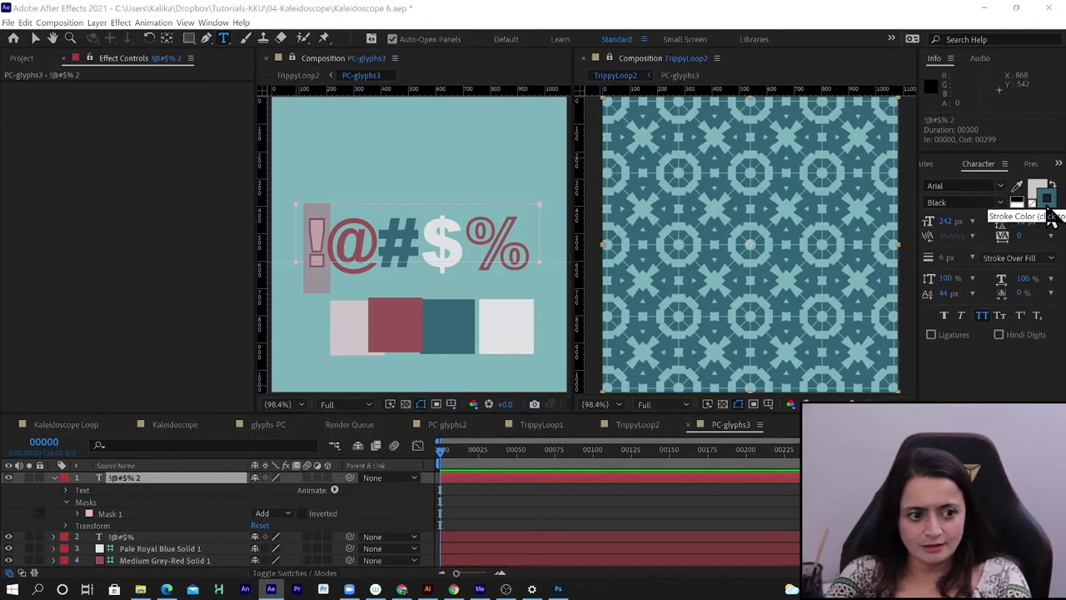
pyautogui.click(1035, 190)
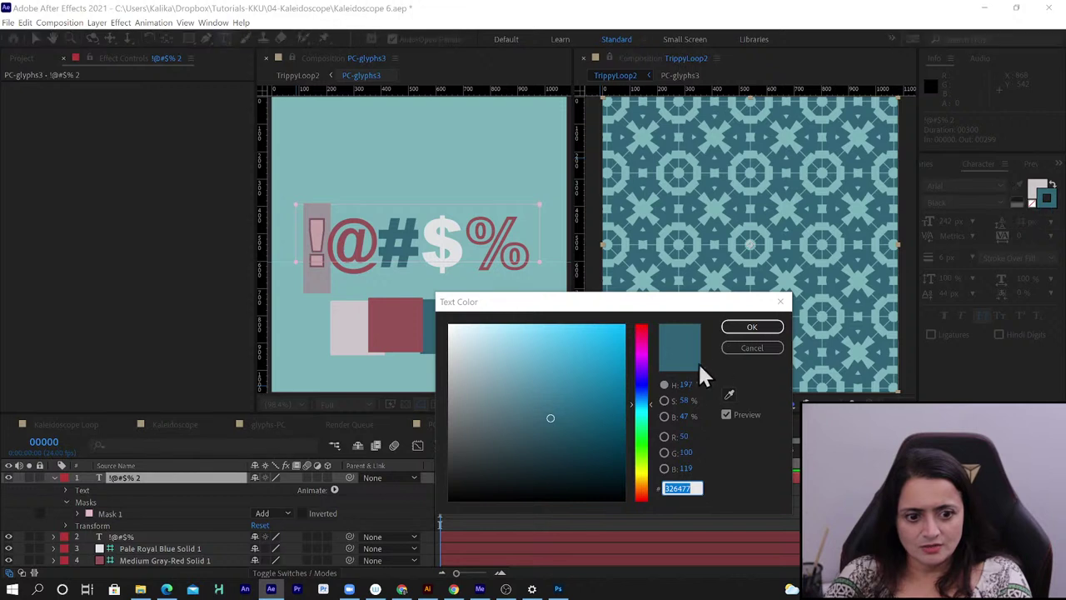
pyautogui.click(730, 394)
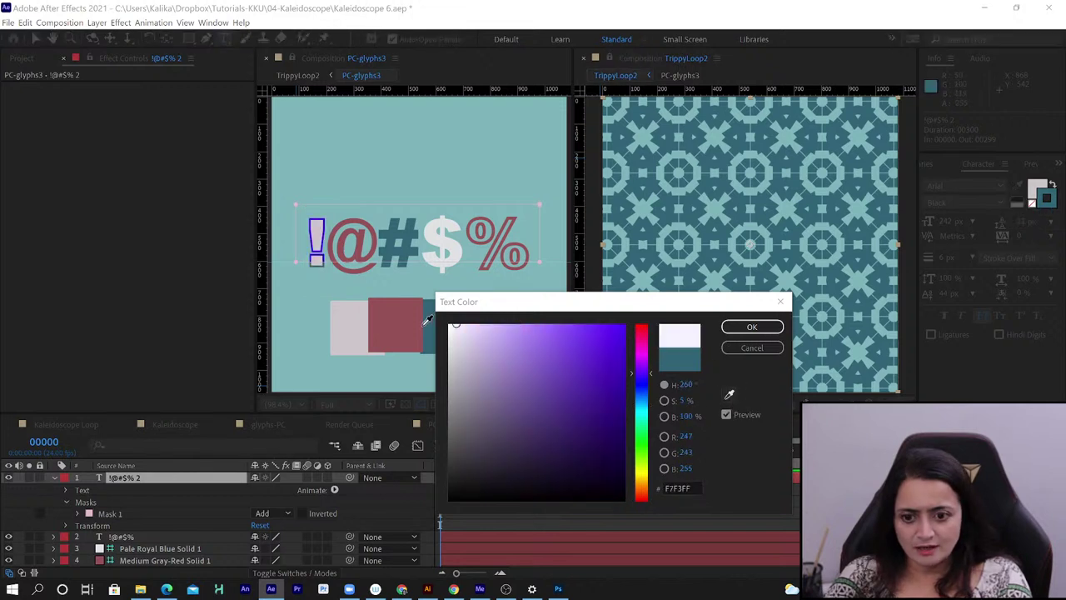
pyautogui.click(399, 342)
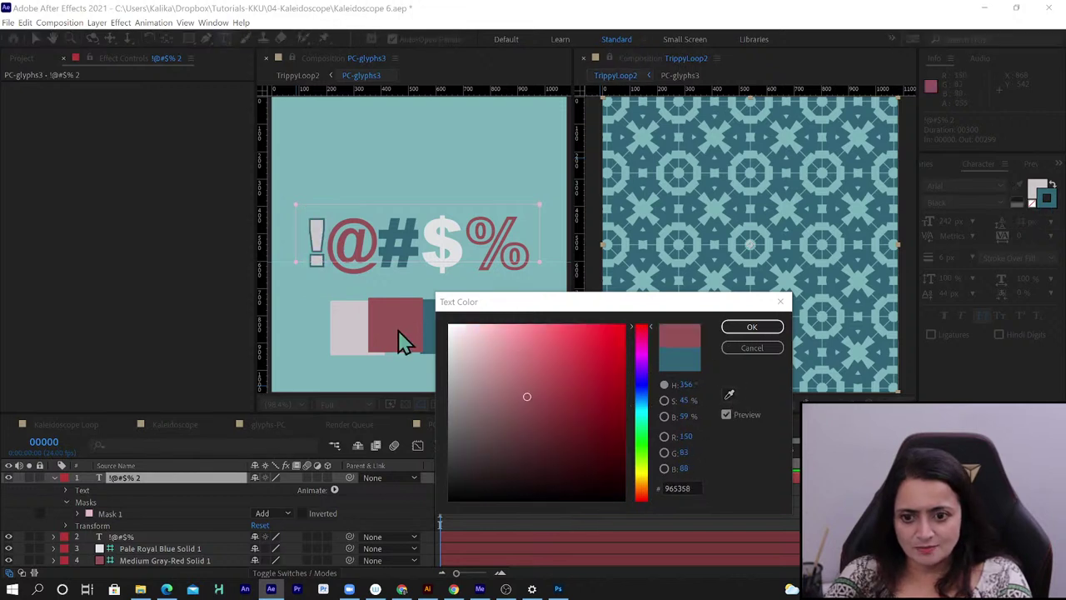
pyautogui.click(750, 326)
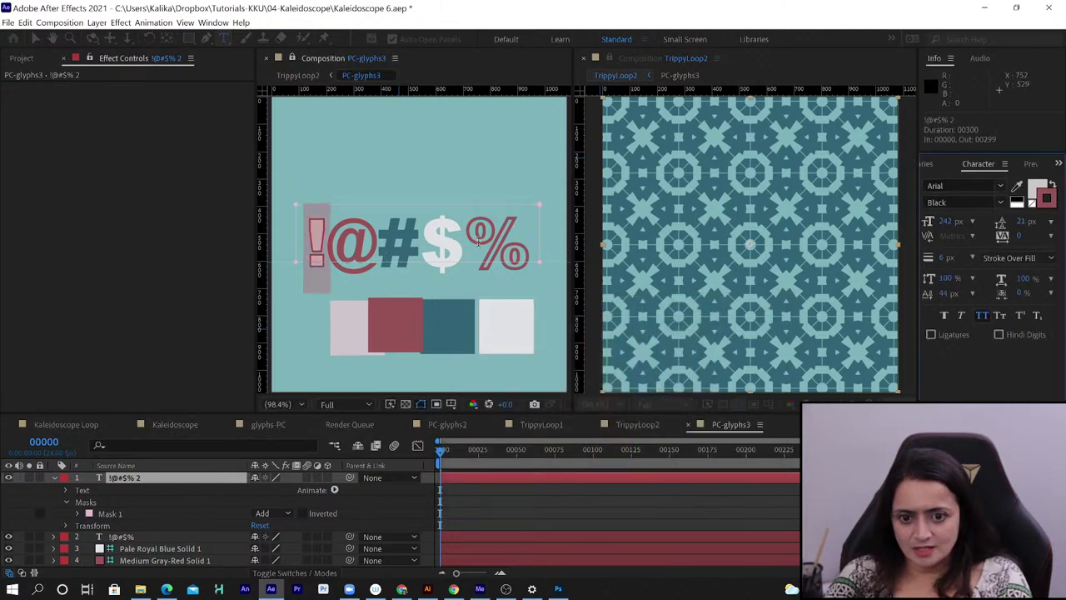
# Fill the $ of the duplicate text layer with the color of the dark red square
pyautogui.click(421, 248)
pyautogui.hotkey('shift', 'Right')
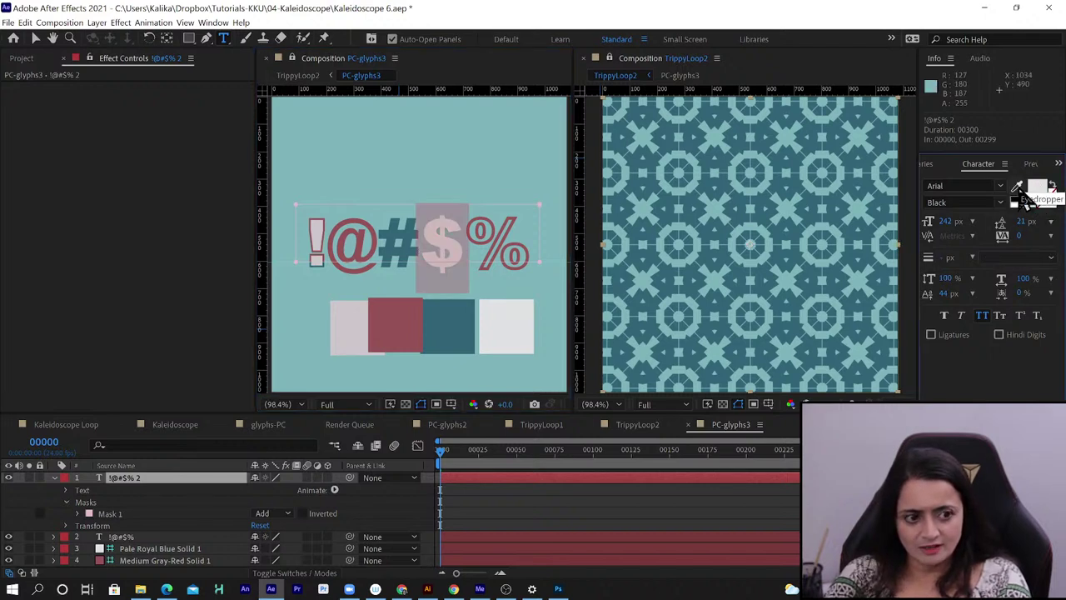
pyautogui.click(1017, 186)
pyautogui.click(404, 335)
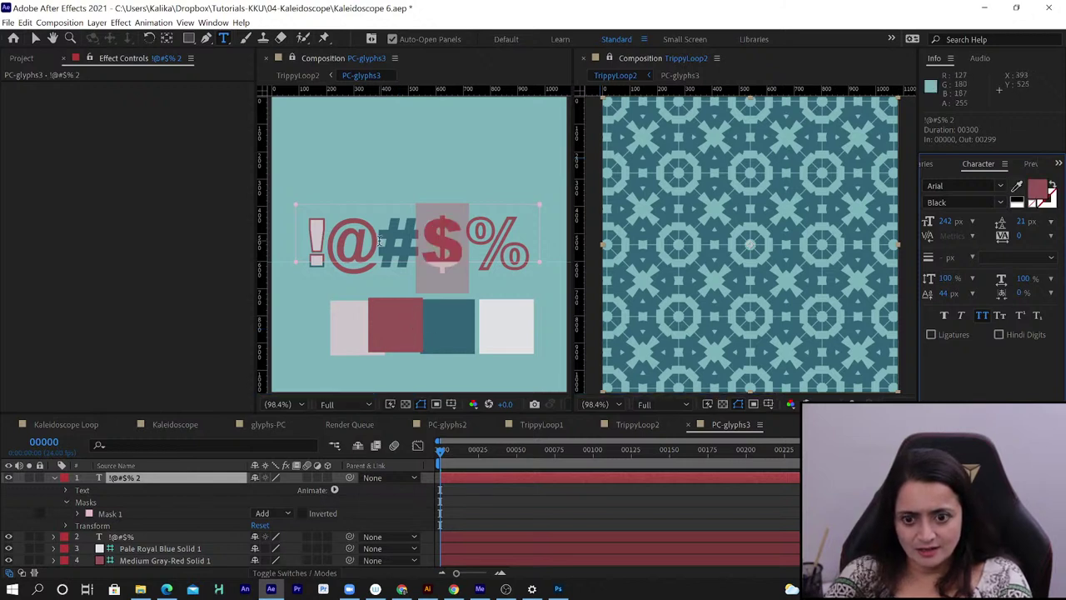
# Fill the @ of the duplicate text layer with a pale color sampled from the swatch squares
pyautogui.moveTo(377, 240); pyautogui.dragTo(340, 239)
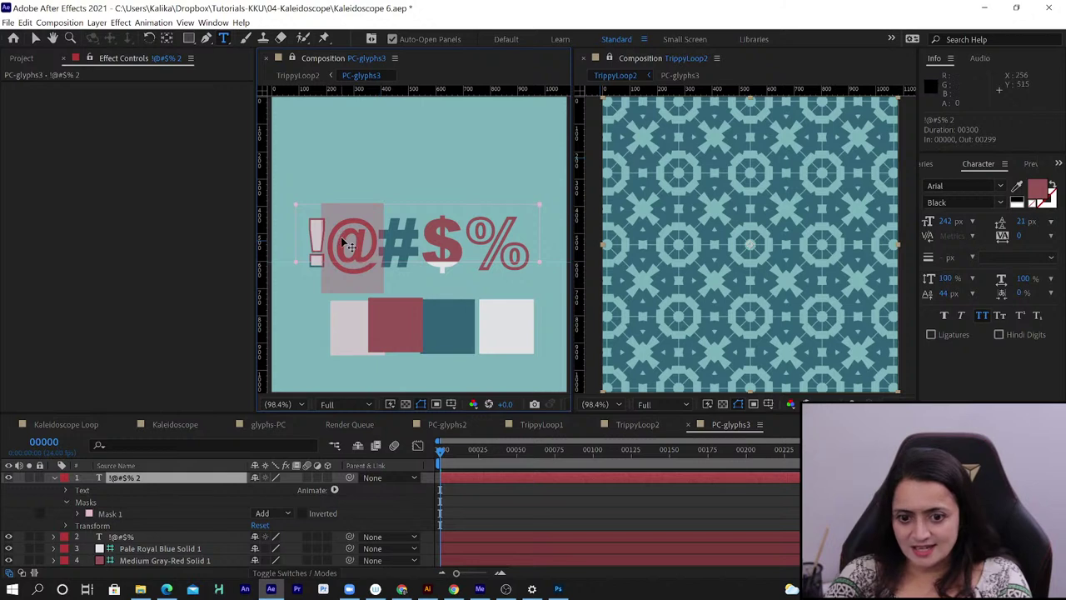
pyautogui.click(1018, 190)
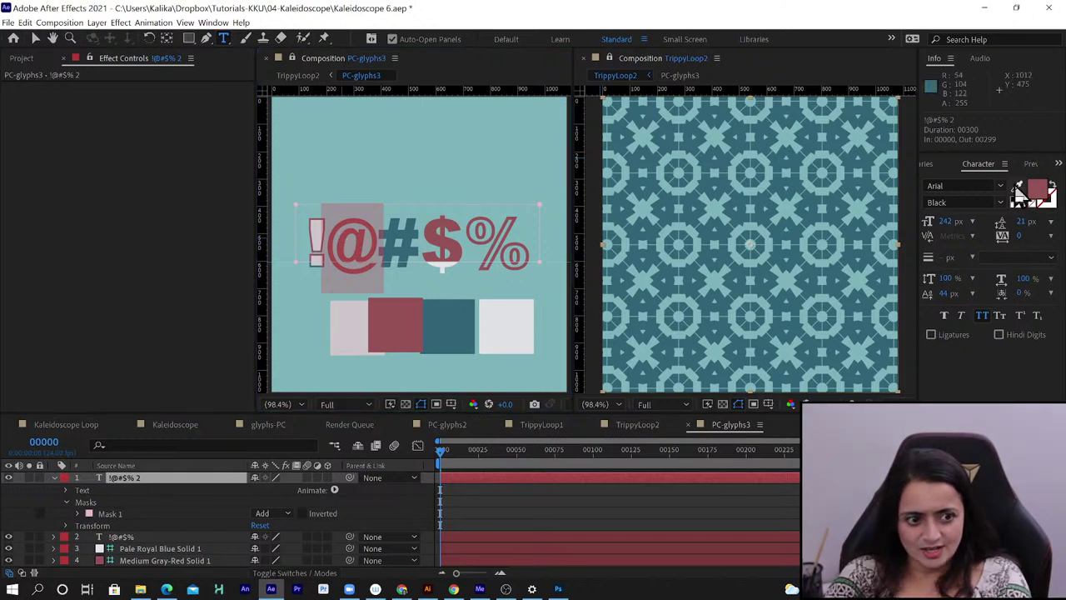
pyautogui.click(507, 335)
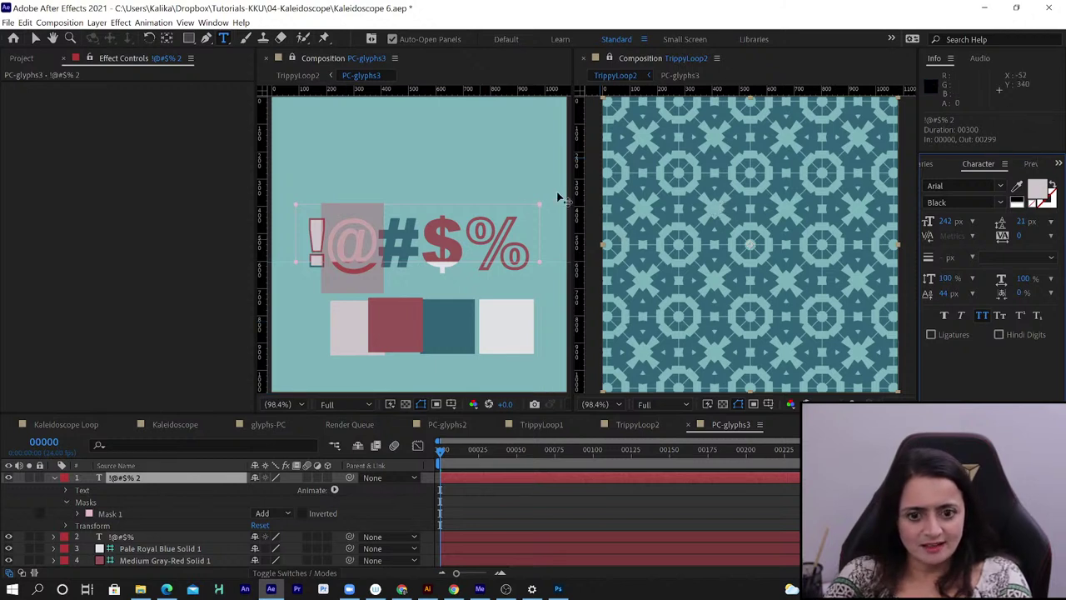
# Swap the fill and stroke of the % in the duplicate text layer, and set its stroke to the dark teal square's color
pyautogui.doubleClick(523, 232)
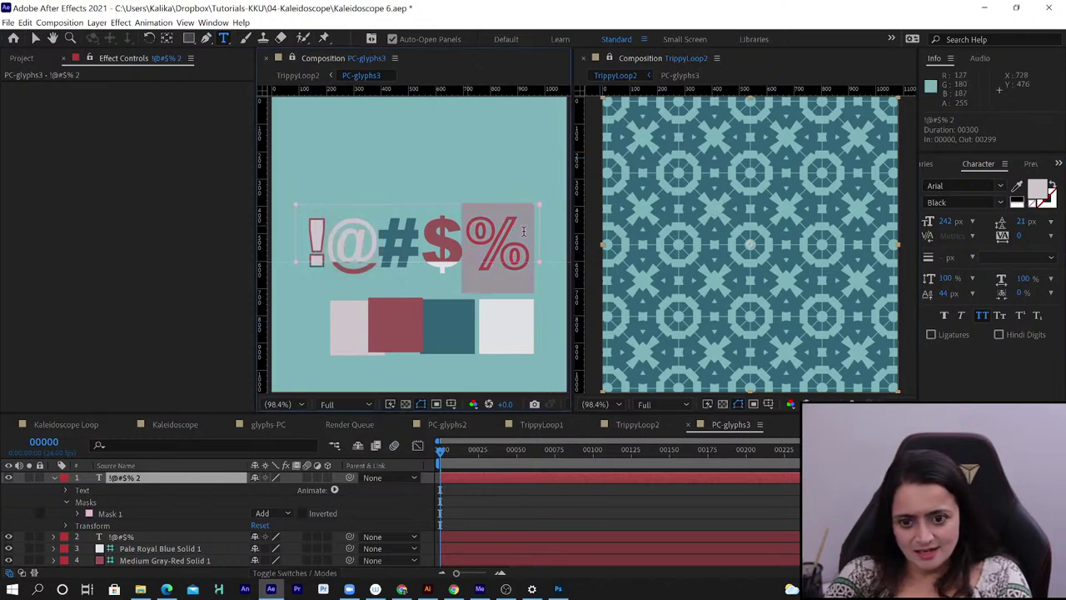
pyautogui.click(1052, 185)
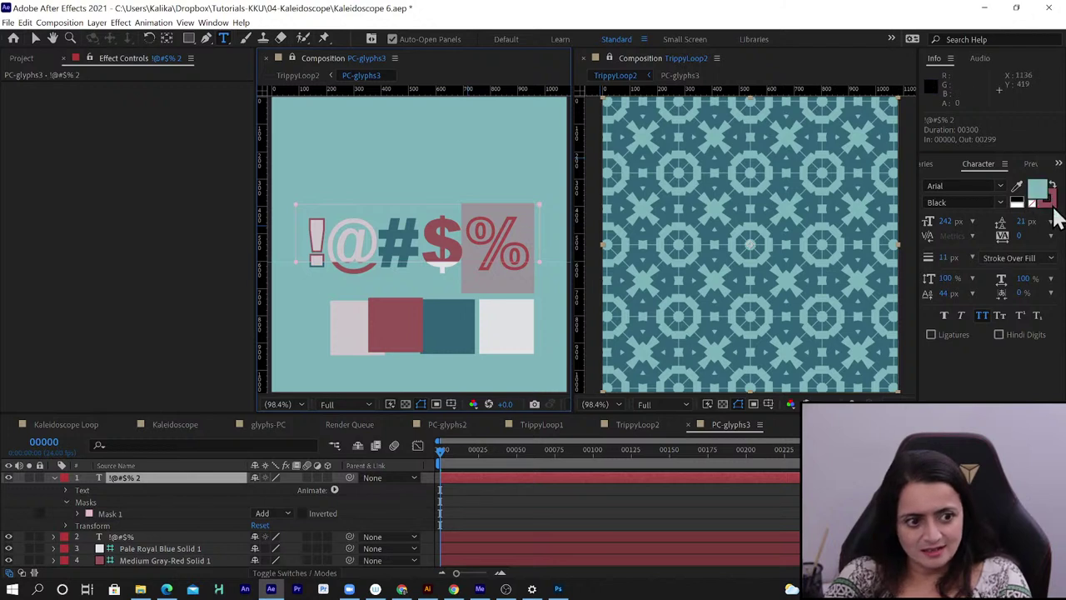
pyautogui.click(1055, 178)
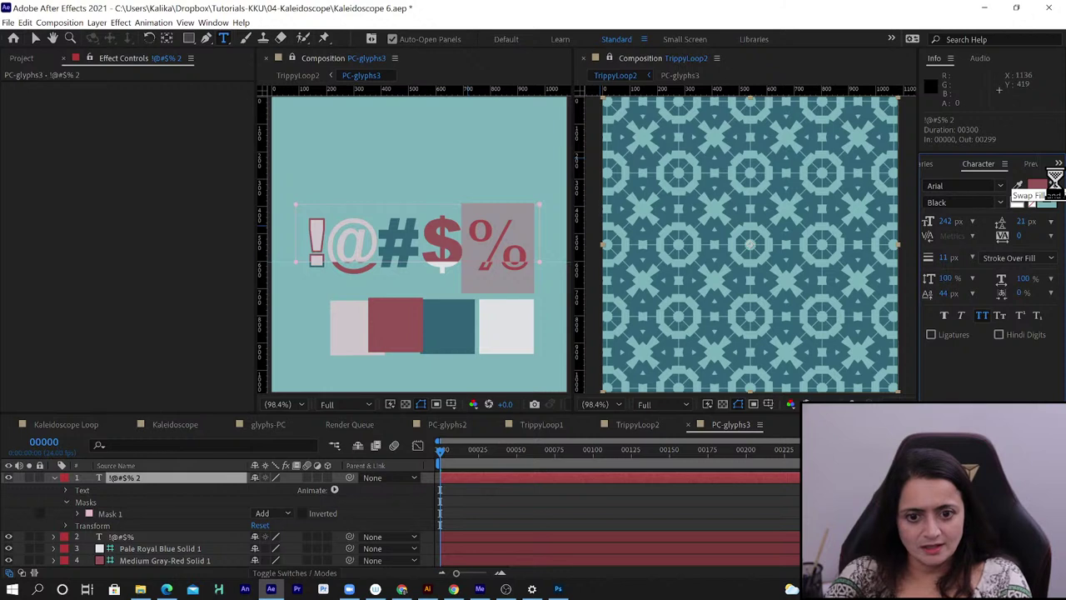
pyautogui.click(1048, 200)
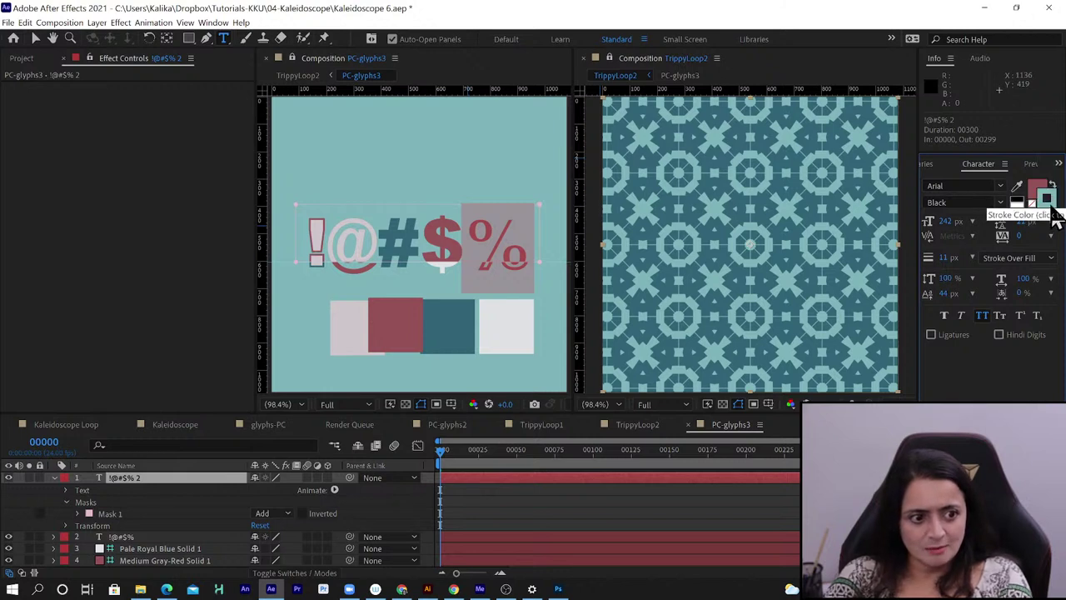
pyautogui.click(1037, 189)
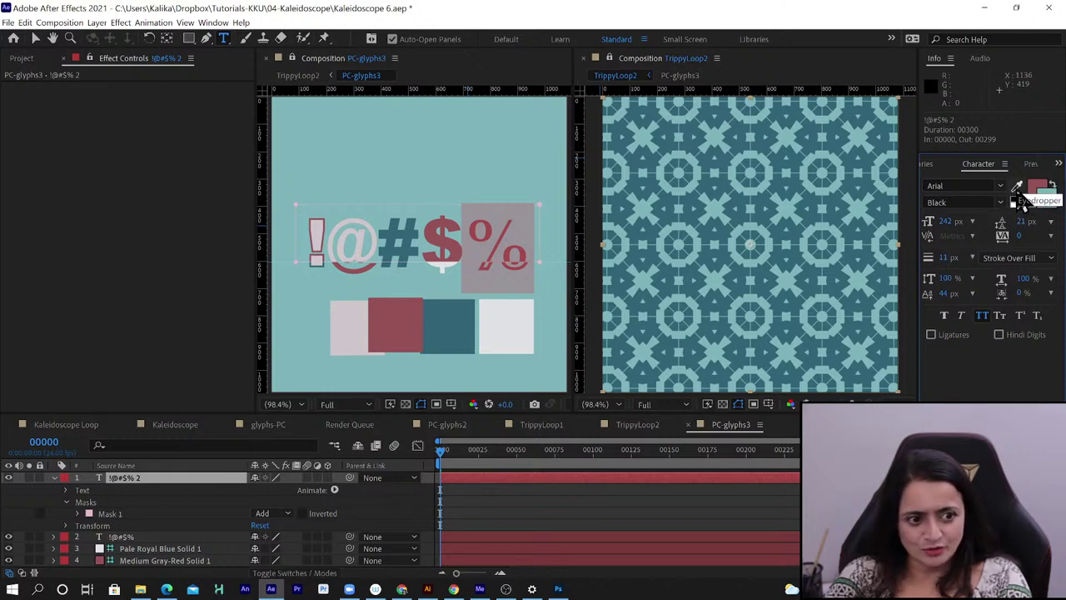
pyautogui.click(1017, 186)
pyautogui.click(452, 335)
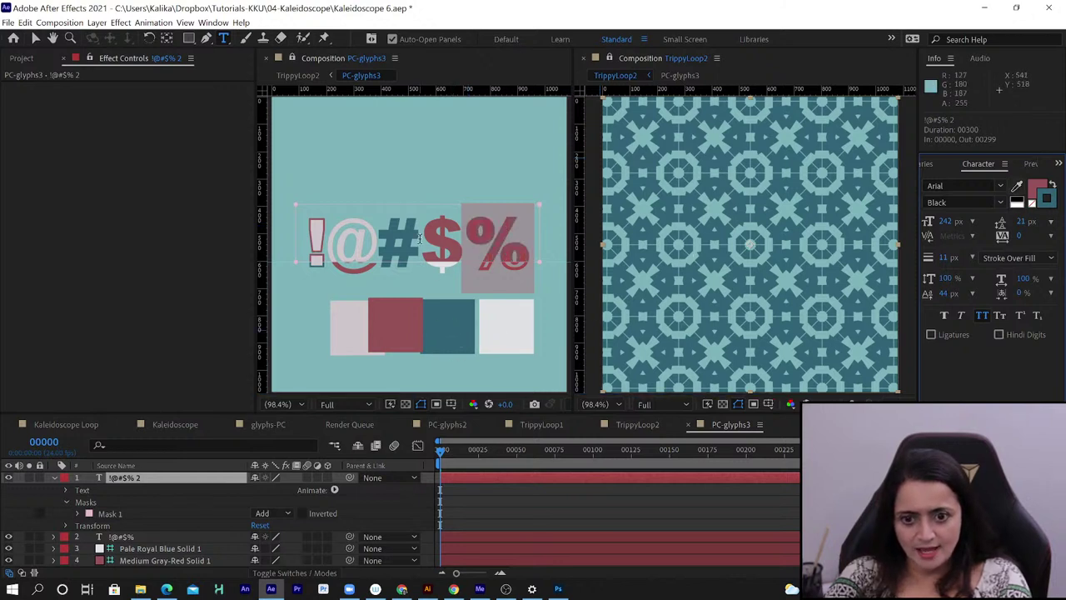
# Set the stroke of the # in the duplicate text layer to the color of the near-white square
pyautogui.moveTo(422, 239); pyautogui.dragTo(382, 241)
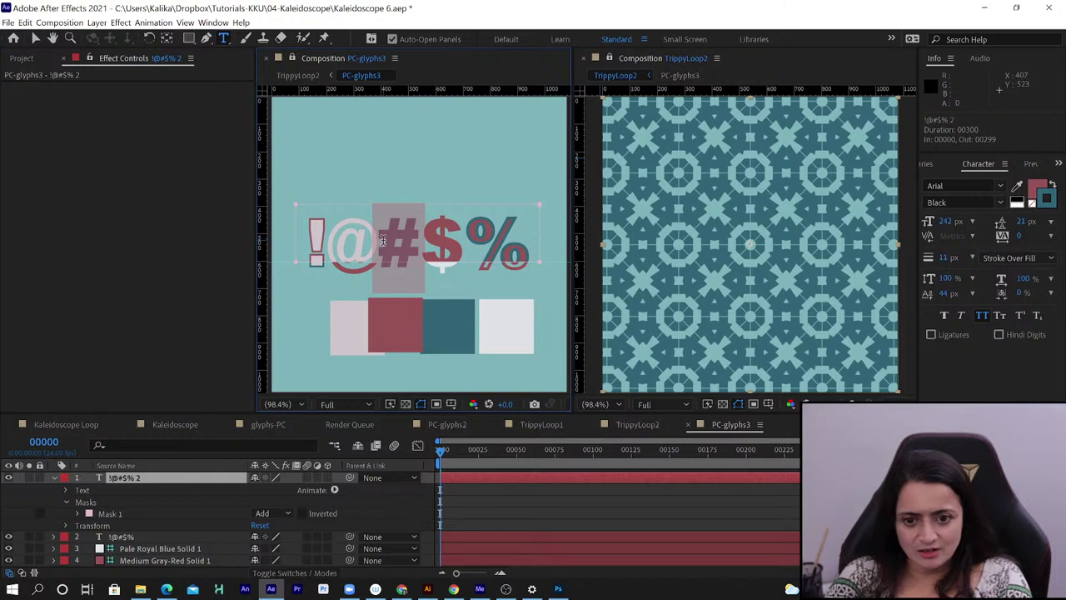
pyautogui.click(1017, 184)
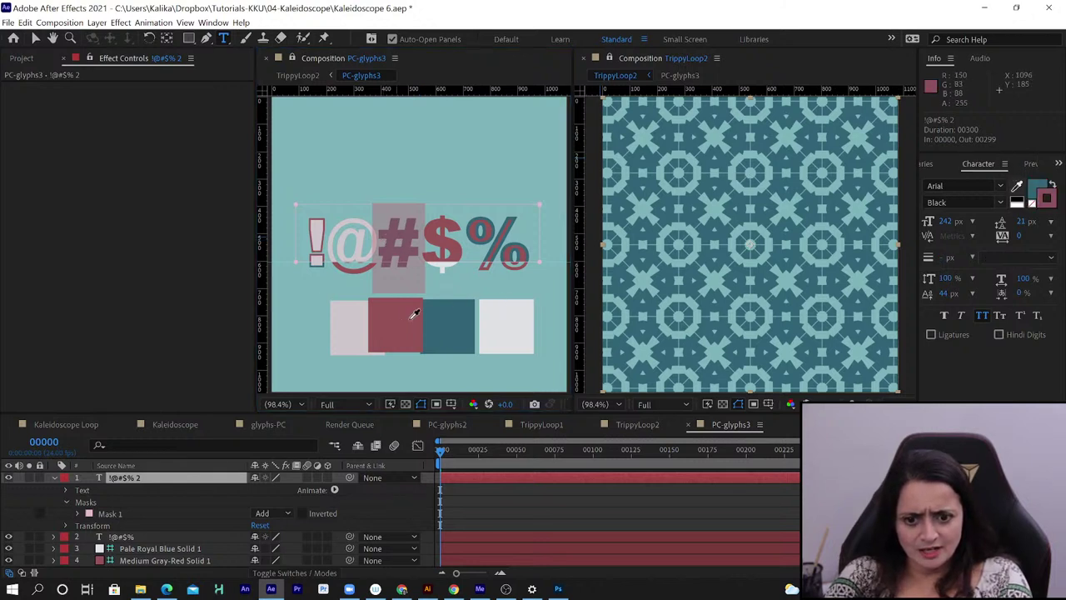
pyautogui.click(523, 324)
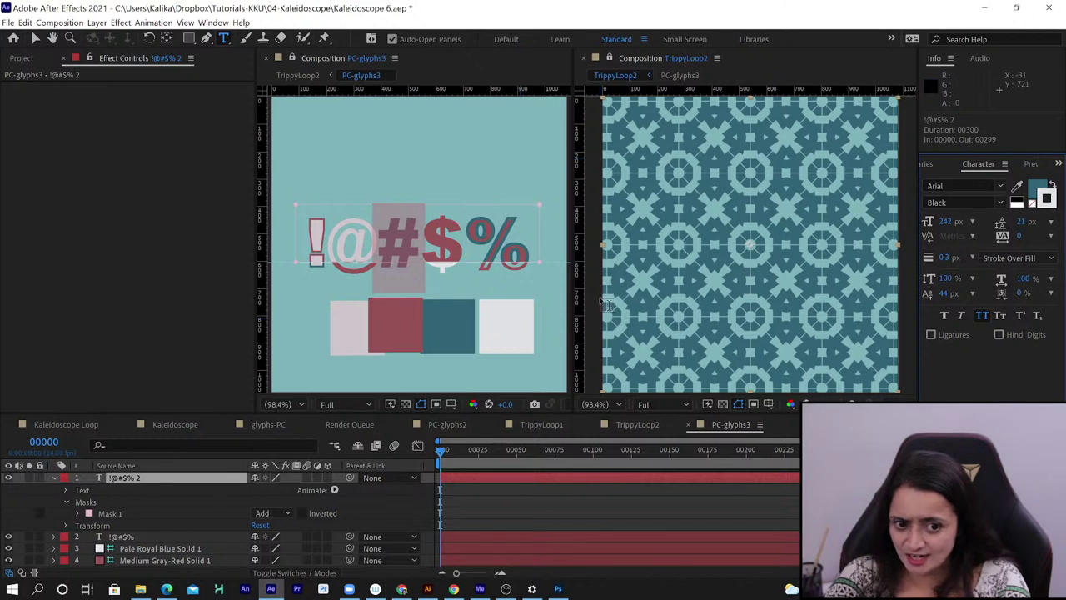
# Raise Mask 1 of the duplicate text layer to about mid-glyph height and set the preview resolution to Third
pyautogui.click(135, 476)
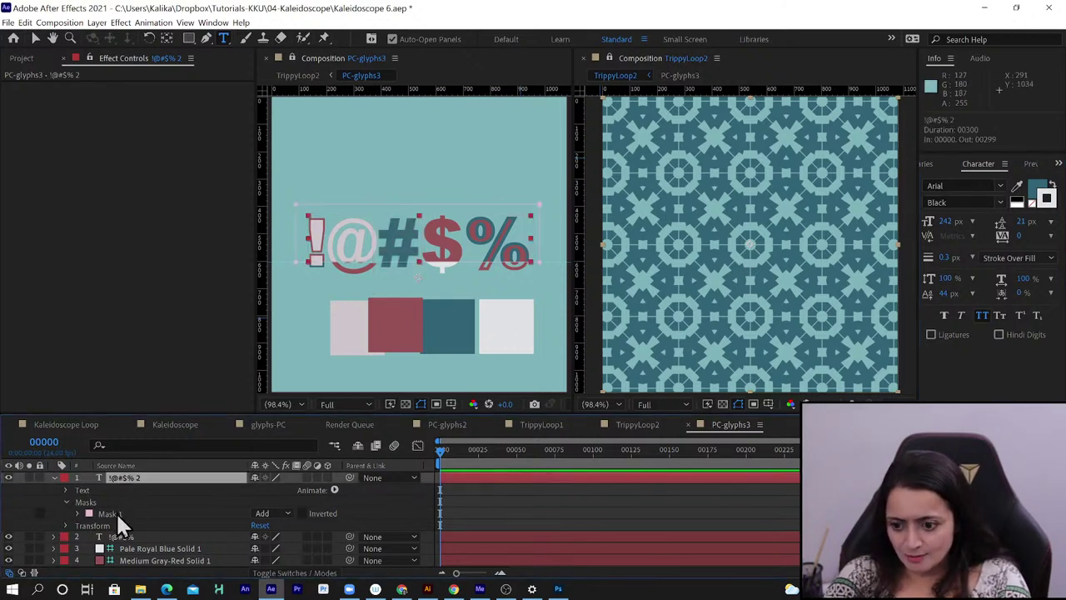
pyautogui.click(116, 512)
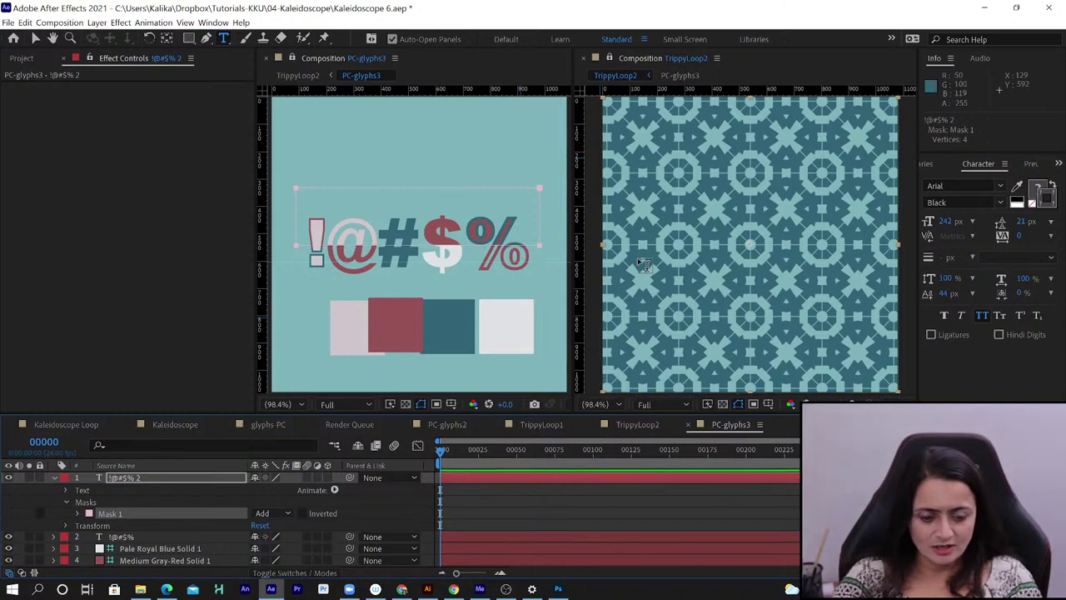
pyautogui.click(657, 405)
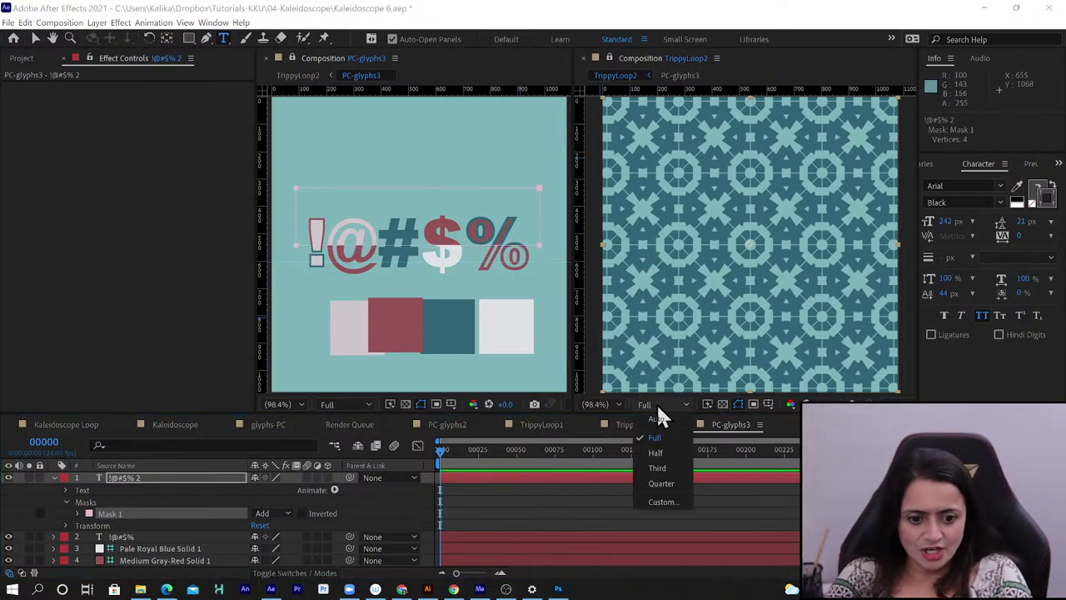
pyautogui.click(667, 465)
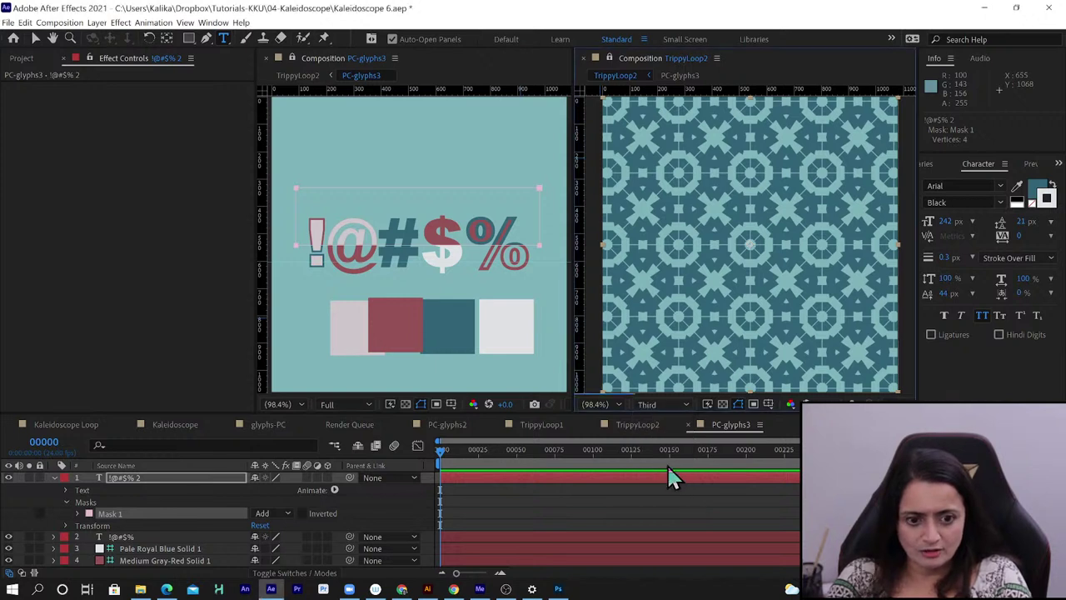
# Collapse the duplicate text layer and parent it to the original !@#$% layer
pyautogui.click(148, 476)
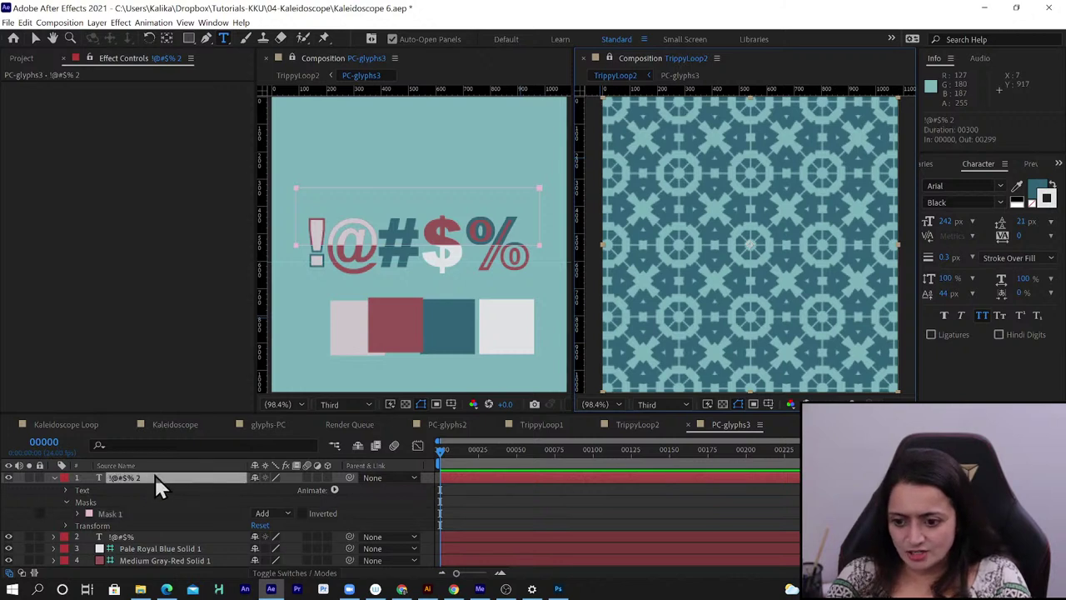
pyautogui.click(54, 478)
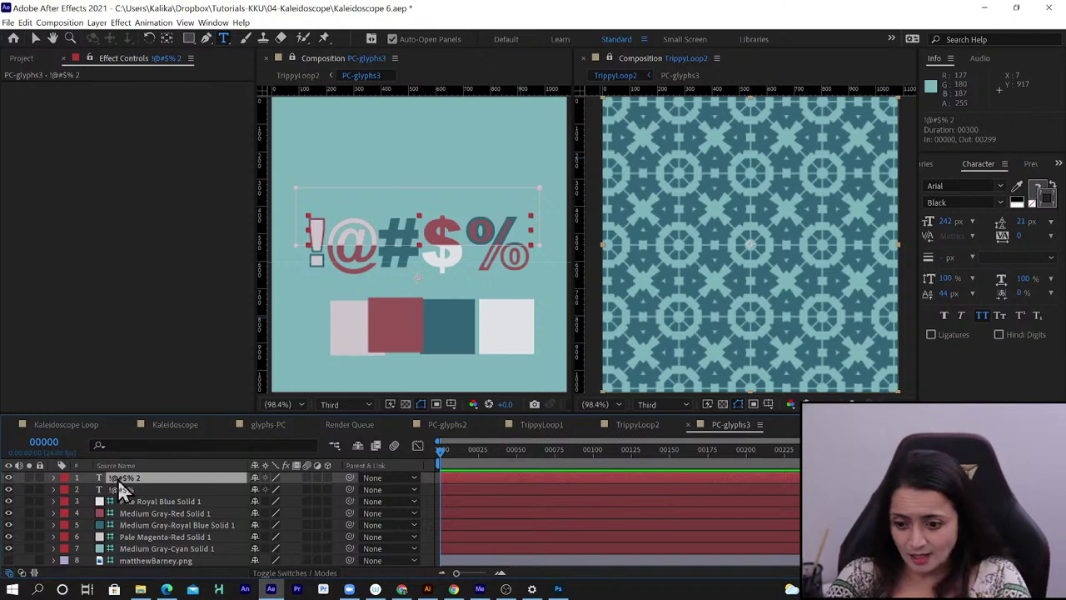
pyautogui.moveTo(350, 475); pyautogui.dragTo(219, 488)
# Nudge the original !@#$% layer down and up in 10-pixel steps to vary the kaleidoscope, settling at position 536.0, 683.8
pyautogui.click(219, 488)
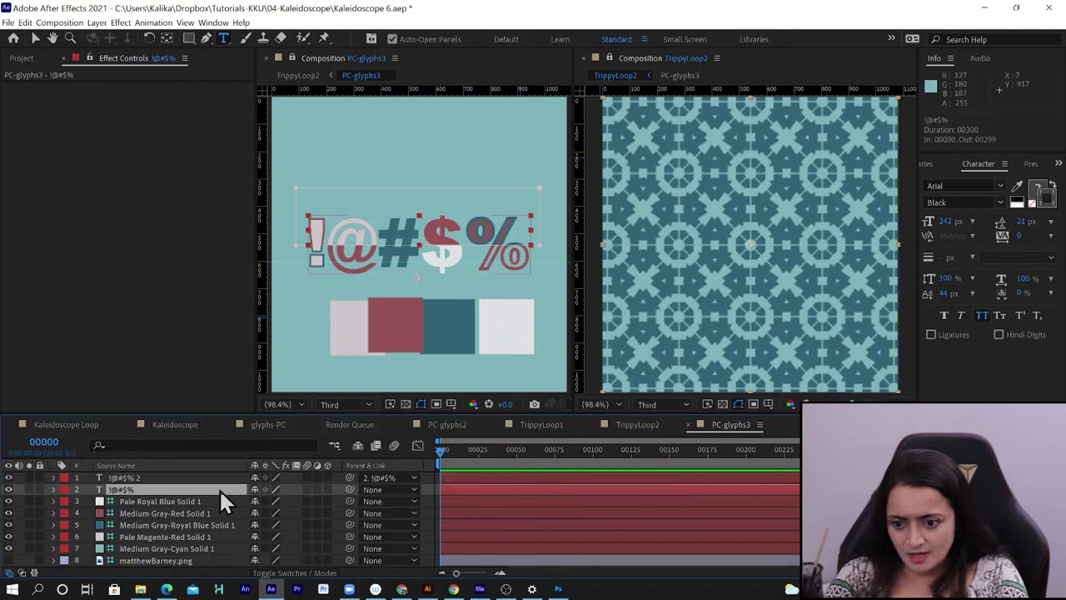
pyautogui.doubleClick(200, 488)
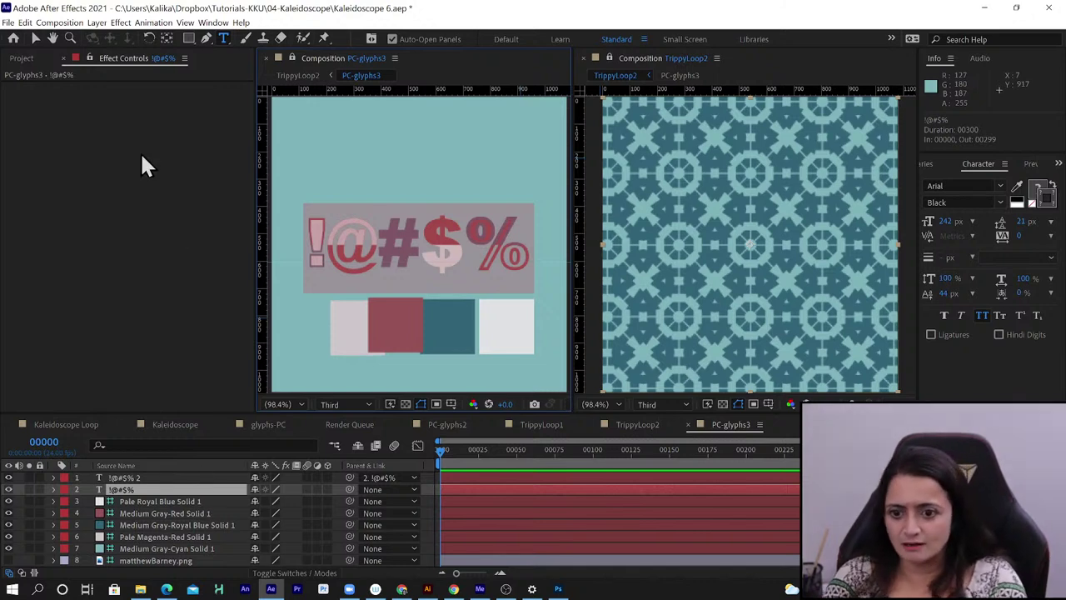
pyautogui.click(36, 38)
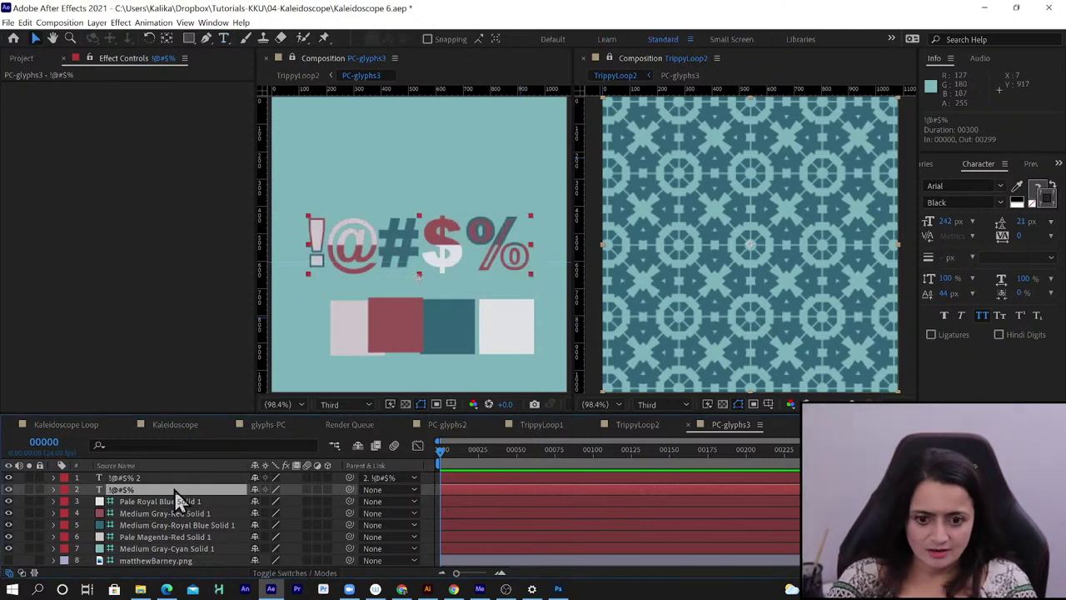
pyautogui.hotkey('shift', 'Down')
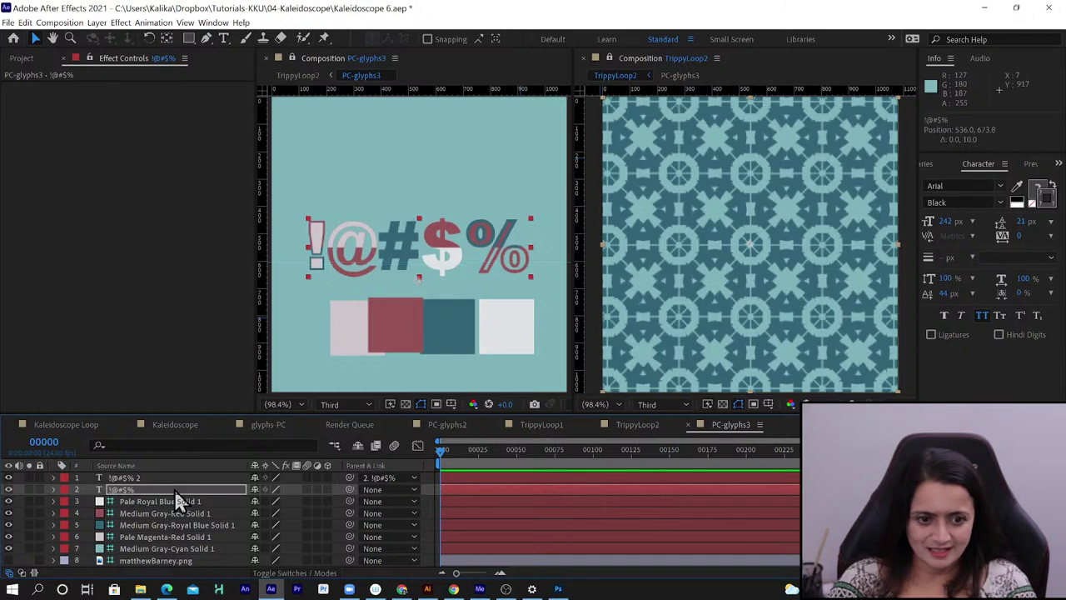
pyautogui.hotkey('shift', 'Down')
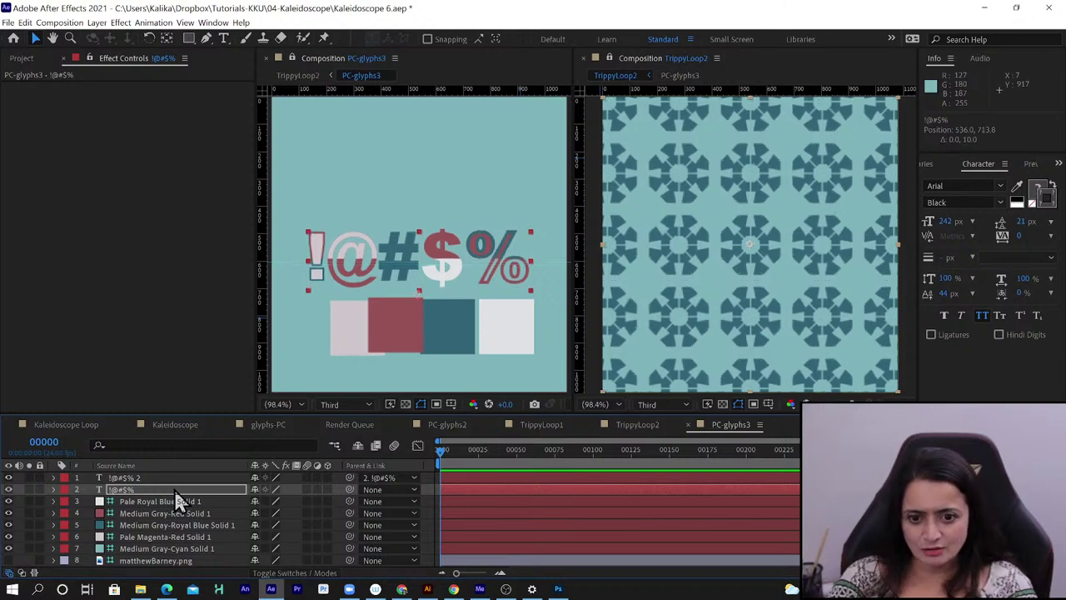
pyautogui.hotkey('shift', 'Down')
pyautogui.hotkey('shift', 'Down')
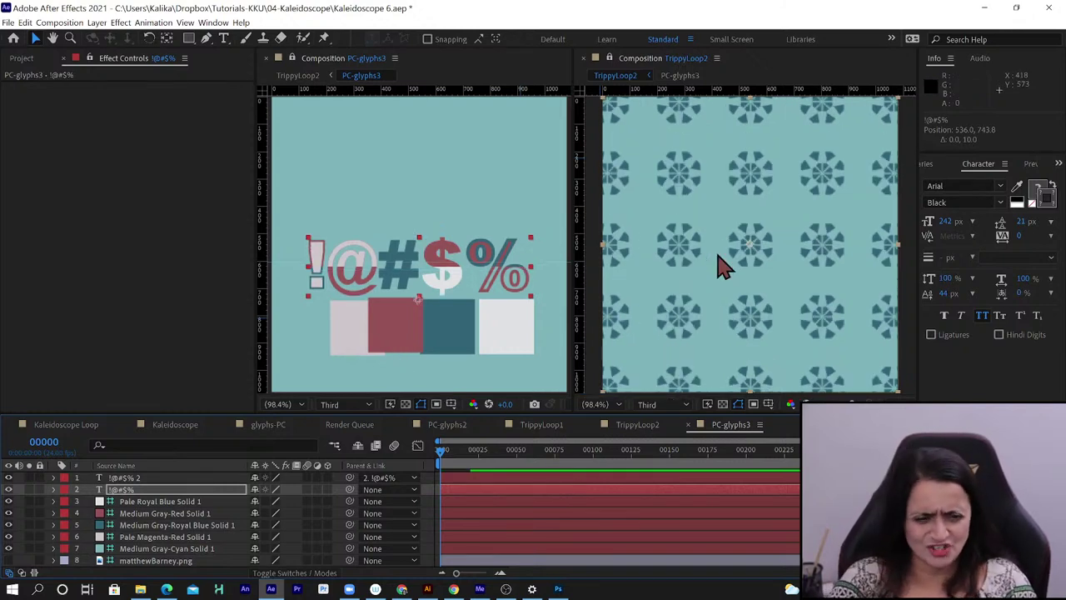
pyautogui.hotkey('shift', 'Up')
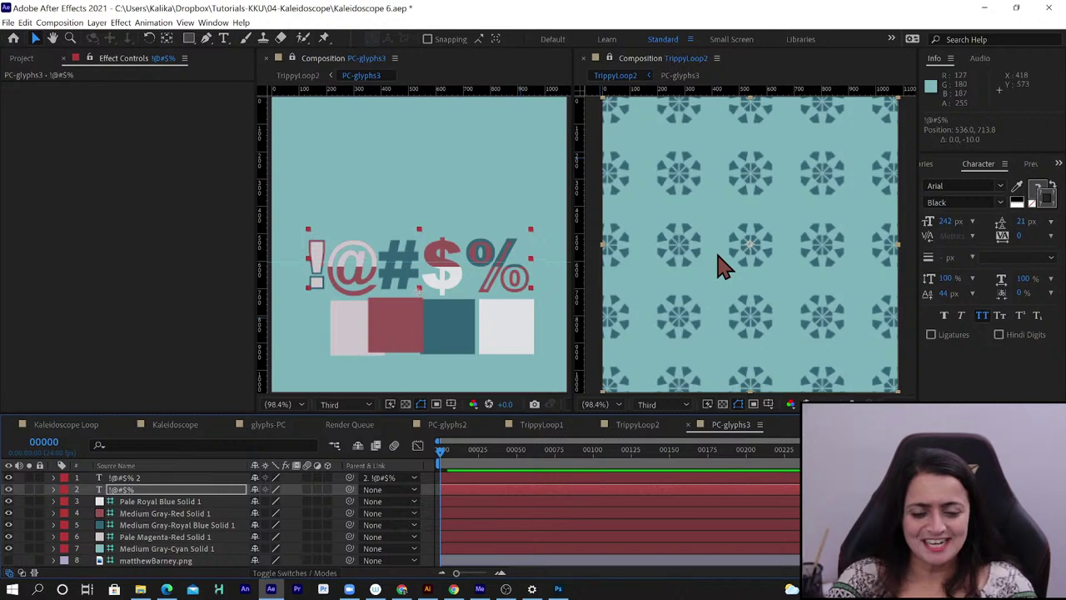
pyautogui.hotkey('shift', 'Up')
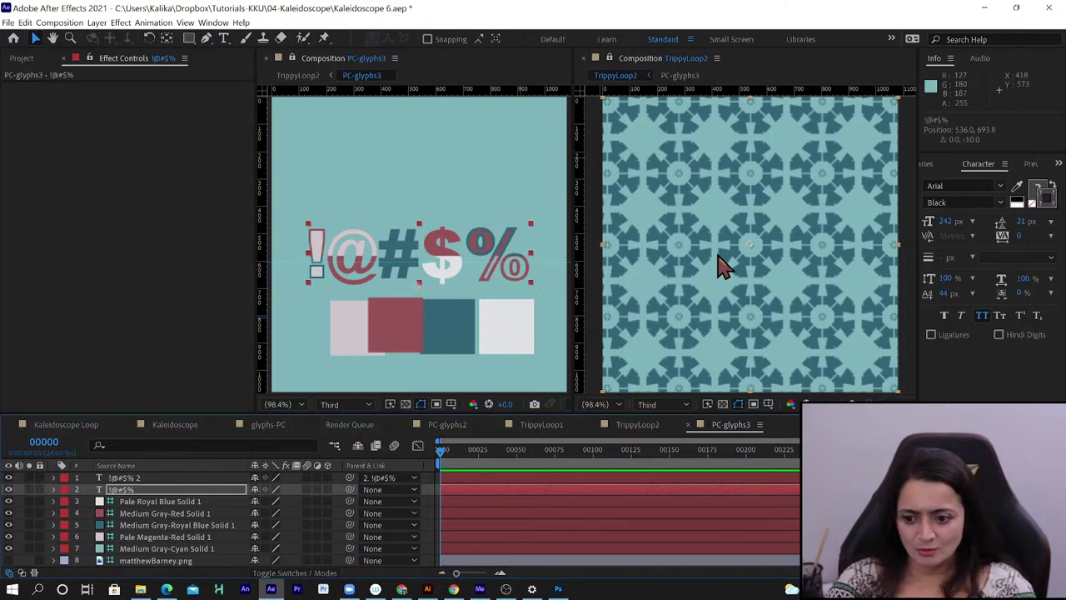
pyautogui.hotkey('shift', 'Up')
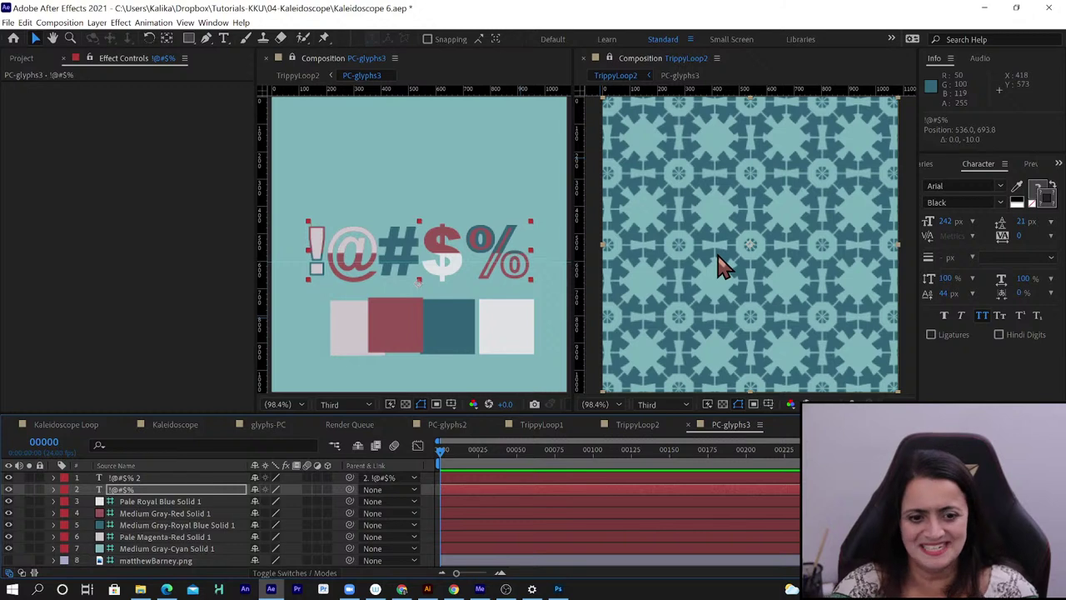
pyautogui.hotkey('shift', 'Up')
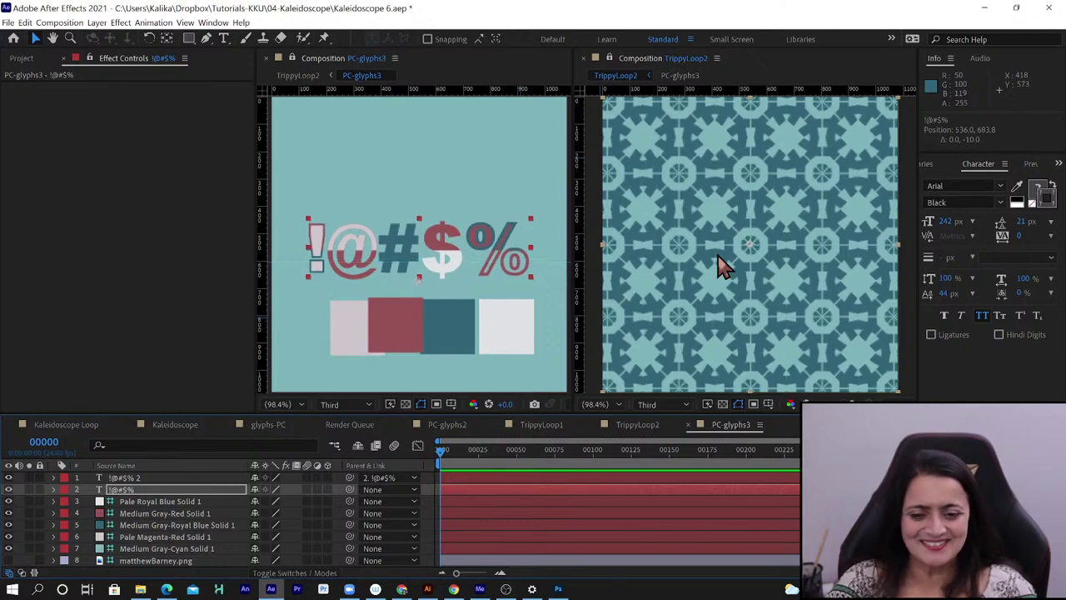
pyautogui.hotkey('shift', 'Up')
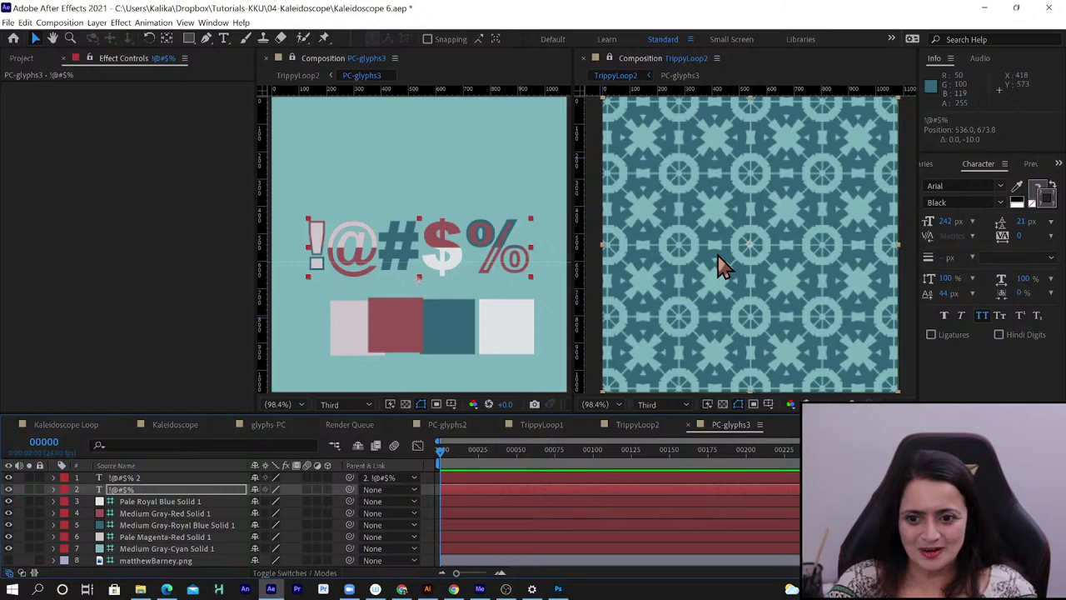
pyautogui.hotkey('shift', 'Down')
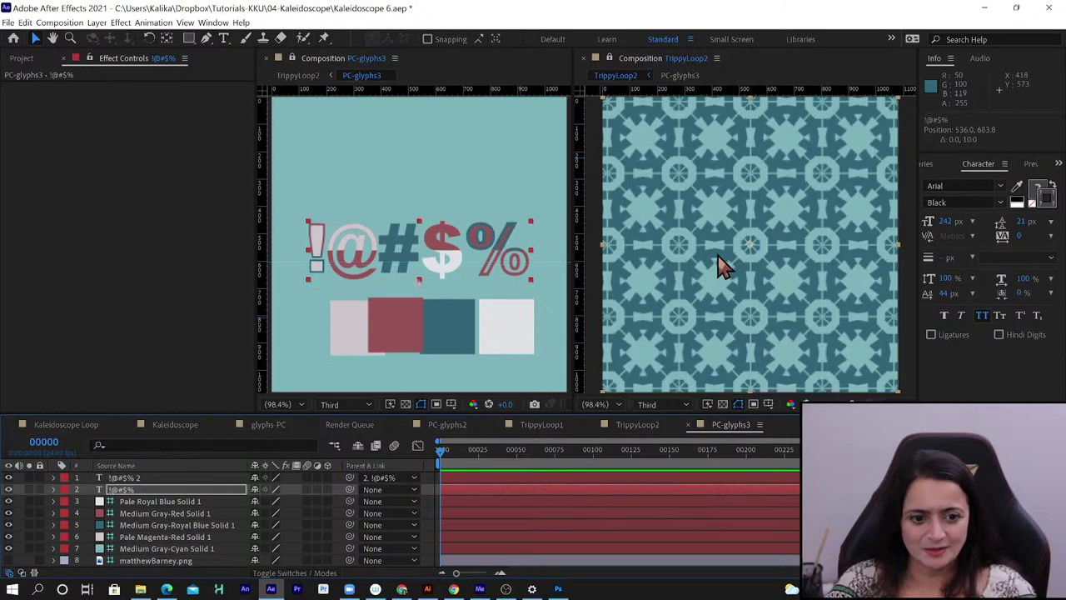
# Reveal the mask of the duplicate text layer and set the mode of Mask 1 to None
pyautogui.click(136, 478)
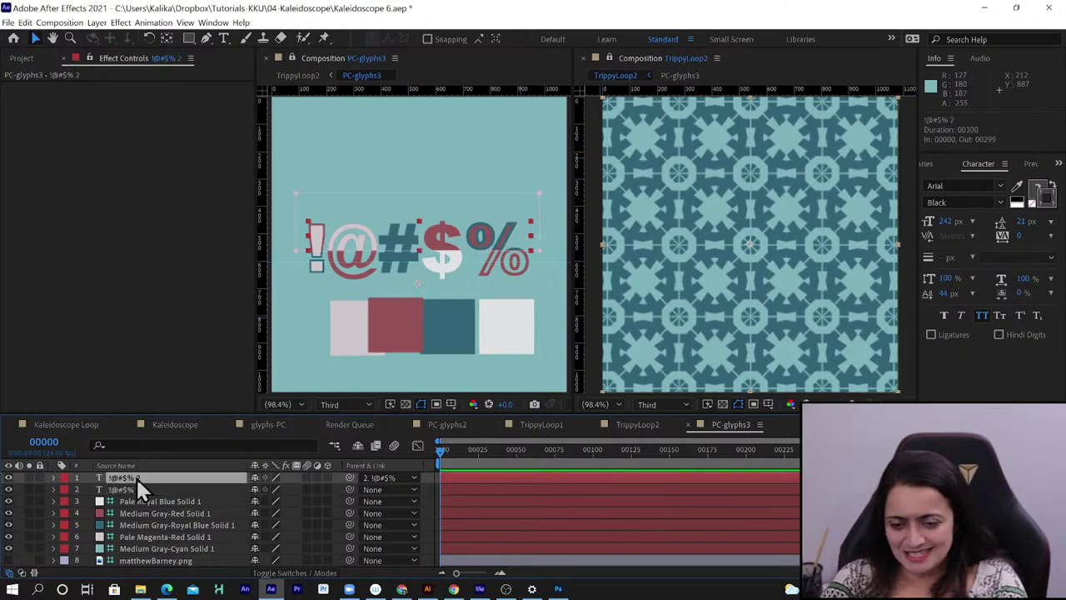
pyautogui.press('m')
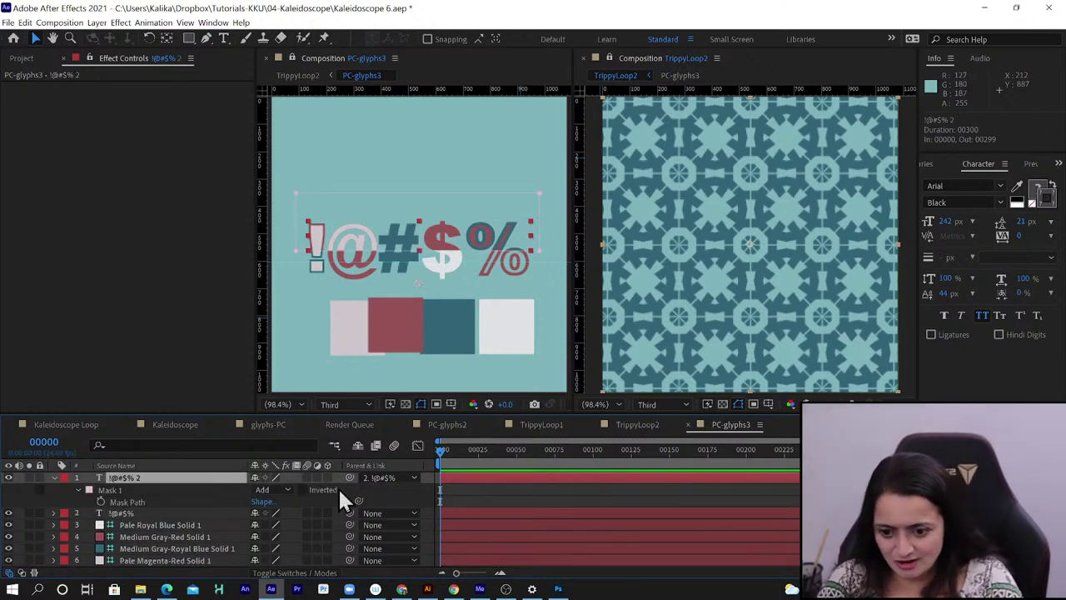
pyautogui.click(279, 489)
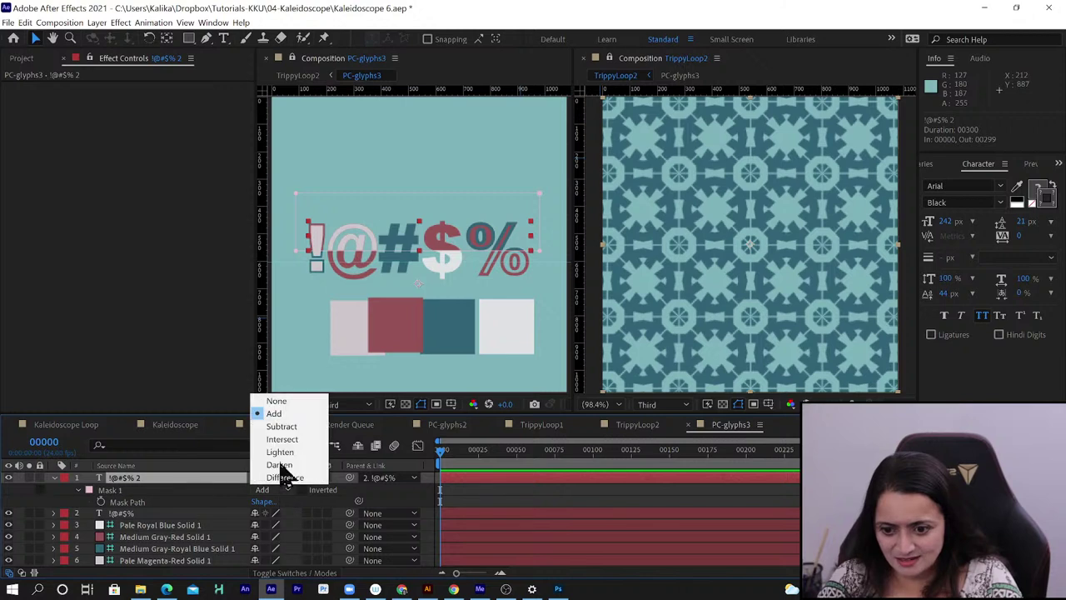
pyautogui.click(278, 401)
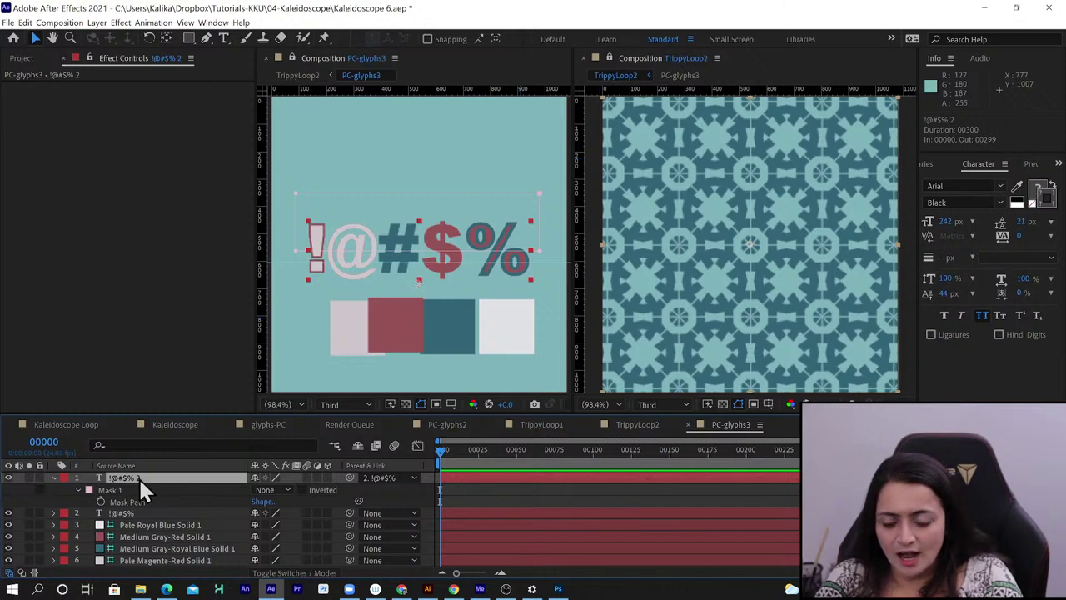
# Look at the TrippyLoop2 timeline, return to the PC-glyphs3 timeline and preview the TrippyLoop2 kaleidoscope pattern
pyautogui.click(333, 443)
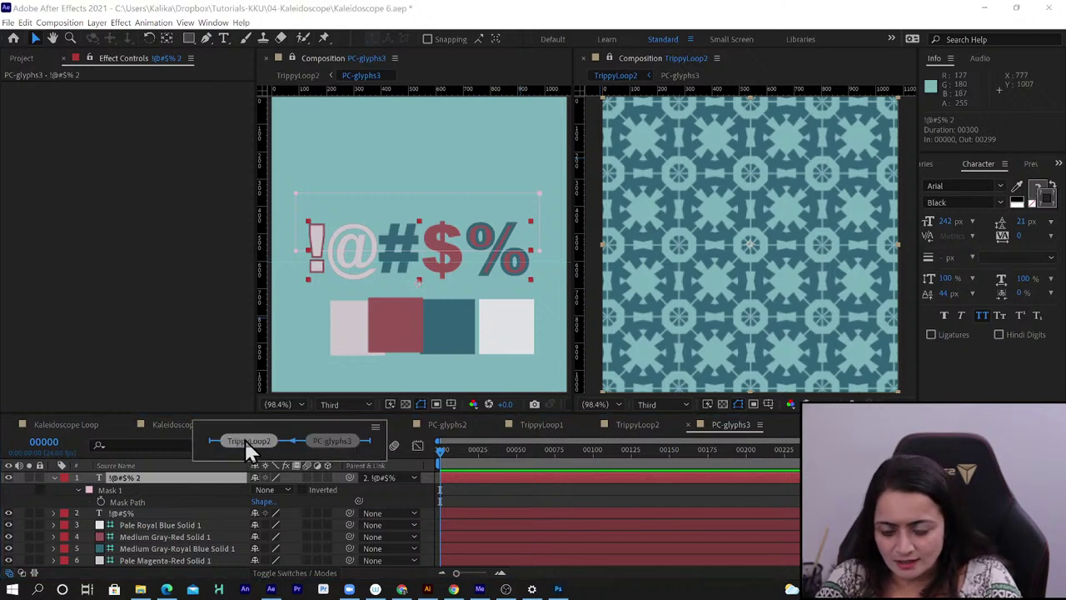
pyautogui.click(246, 443)
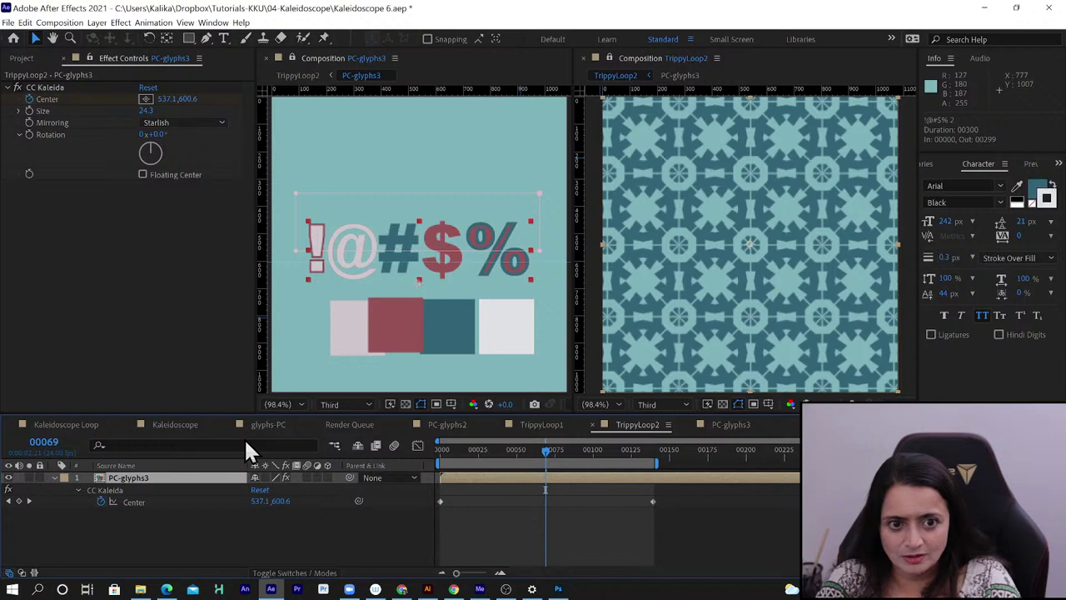
pyautogui.click(726, 427)
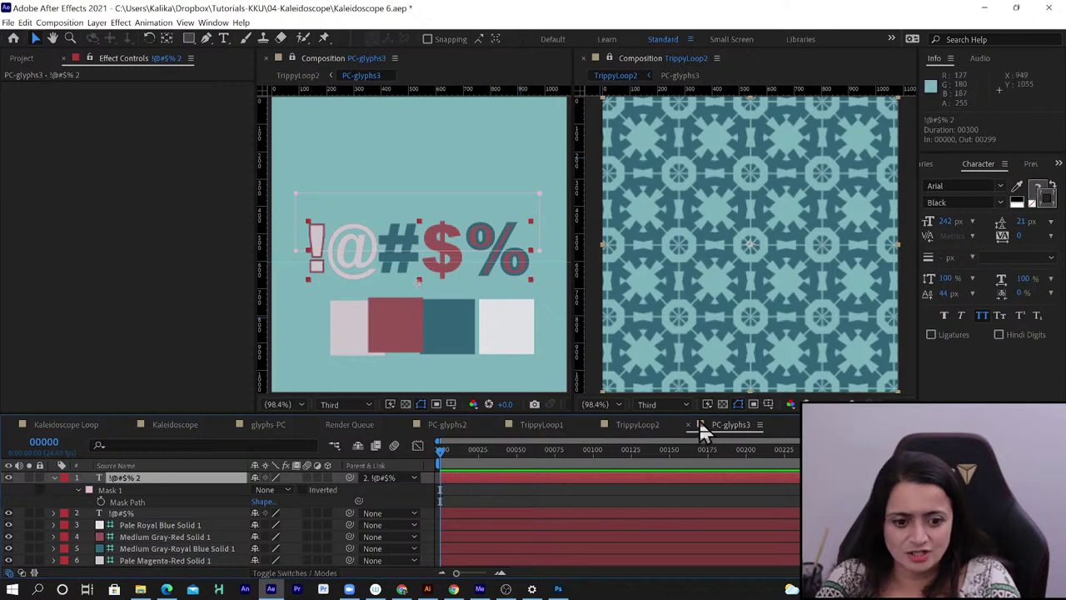
pyautogui.click(641, 60)
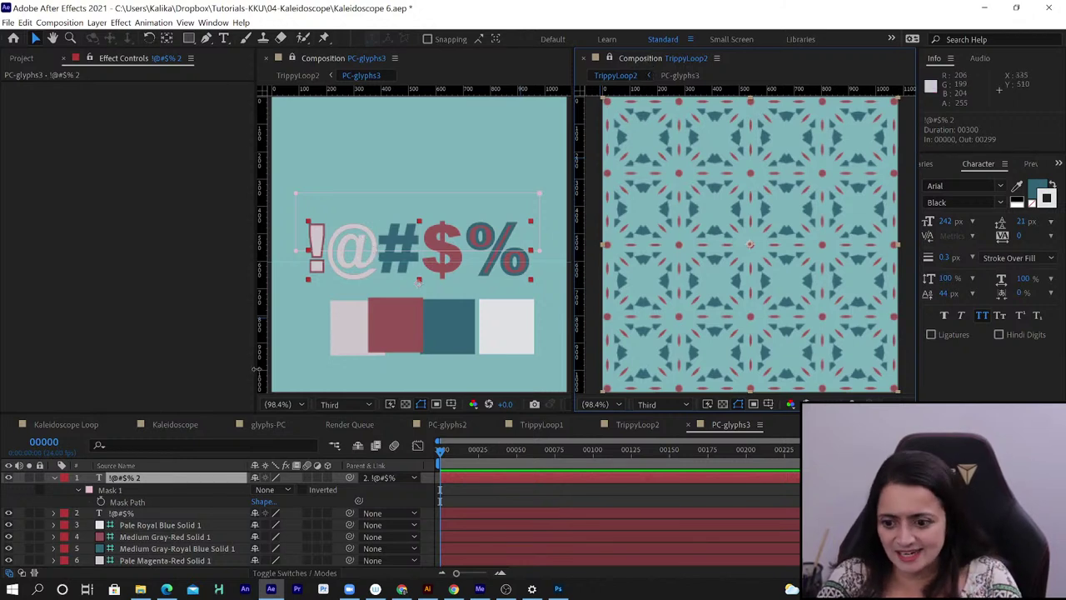
# Set Mask 1 back to Add and nudge the duplicate text layer down in 10-pixel steps to position 0.0, 30.0
pyautogui.click(267, 489)
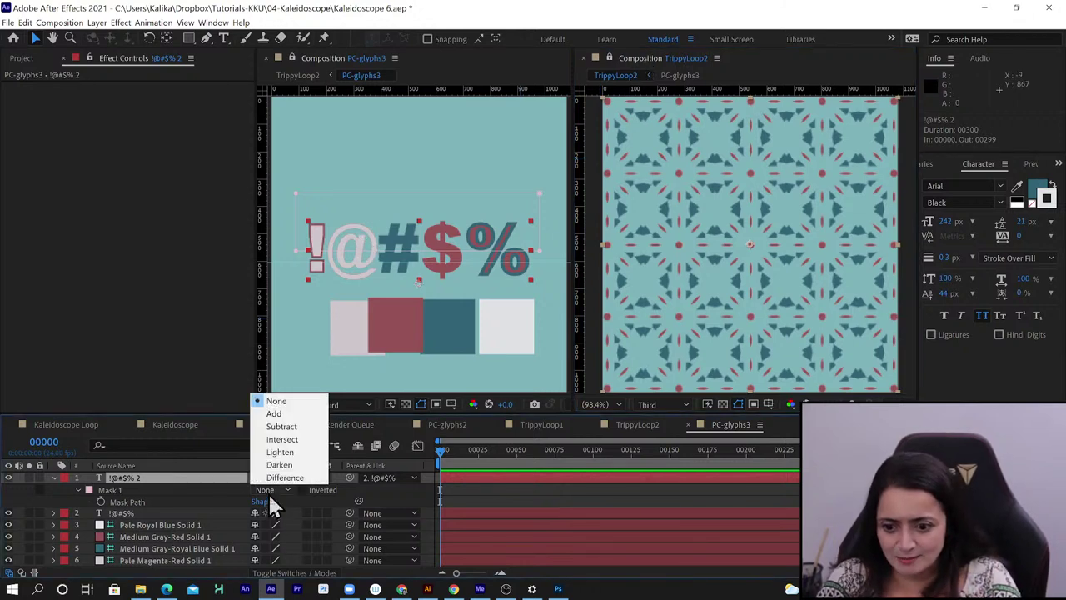
pyautogui.click(273, 414)
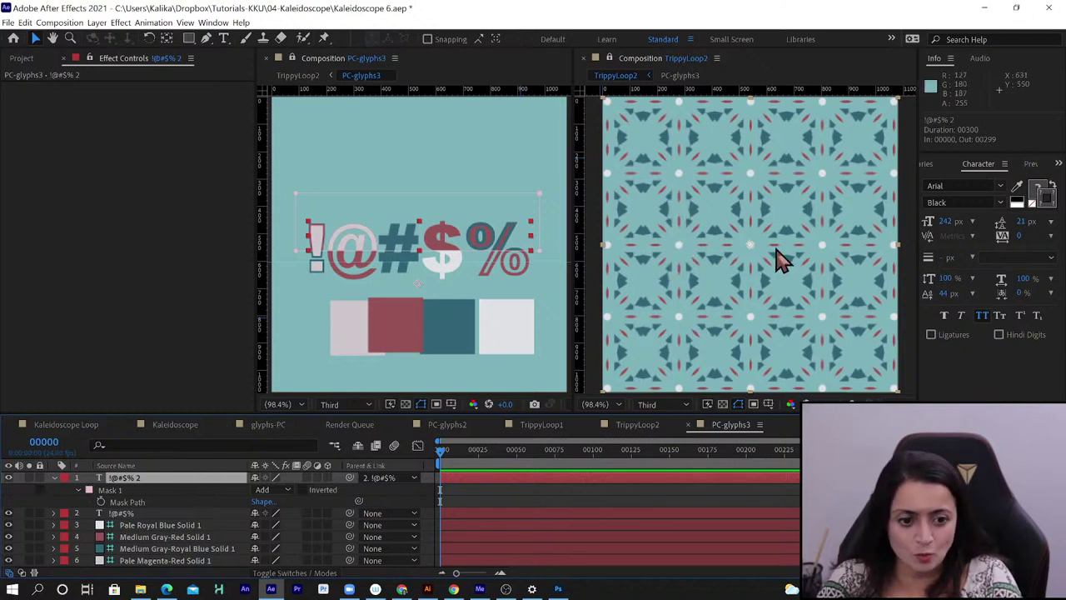
pyautogui.press('Return')
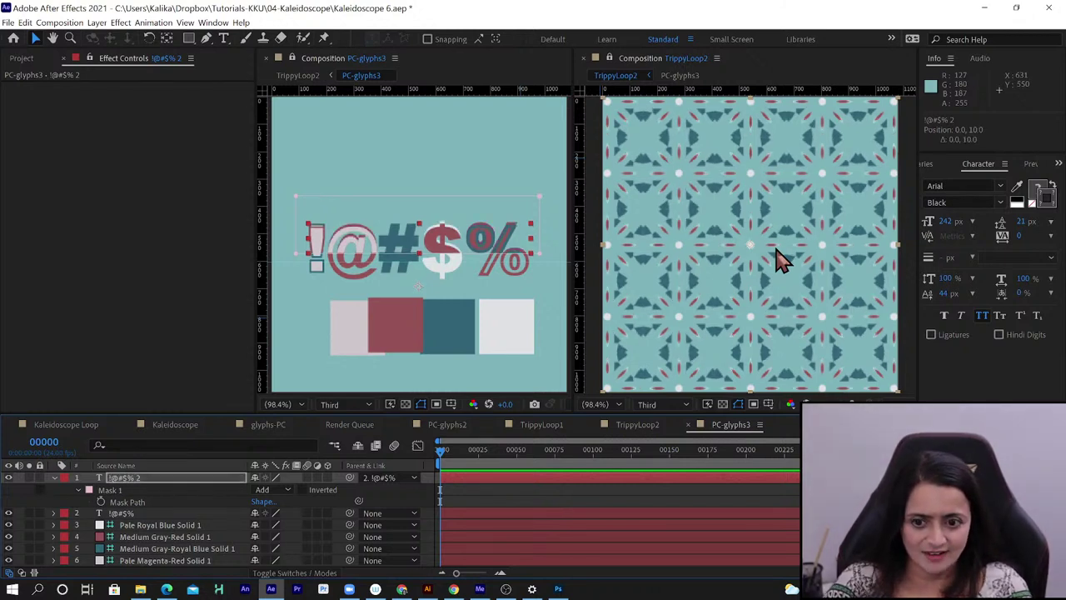
pyautogui.hotkey('shift', 'Up')
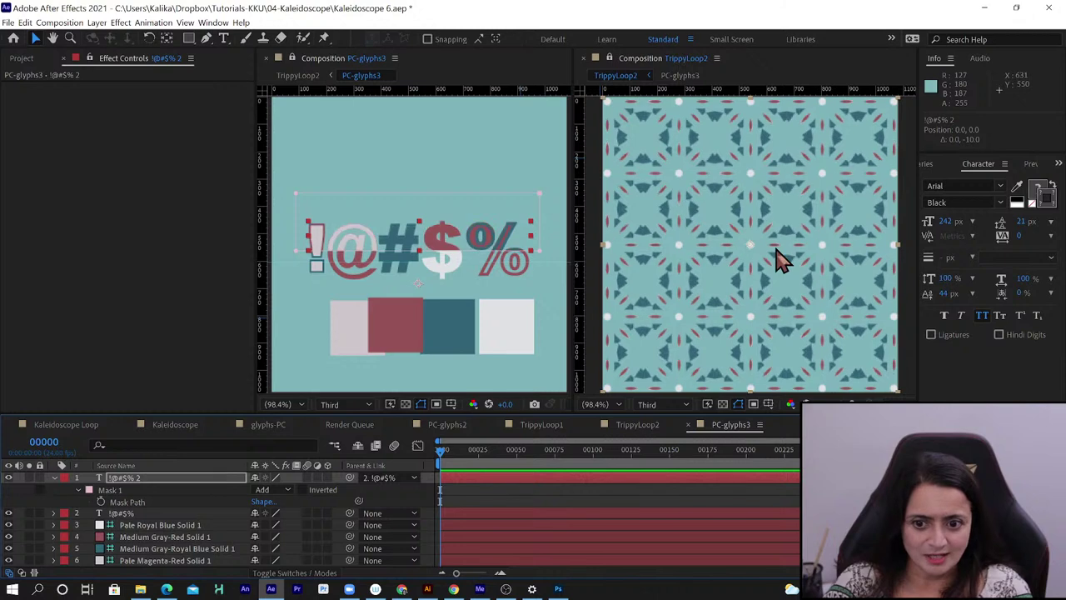
pyautogui.hotkey('shift', 'Down')
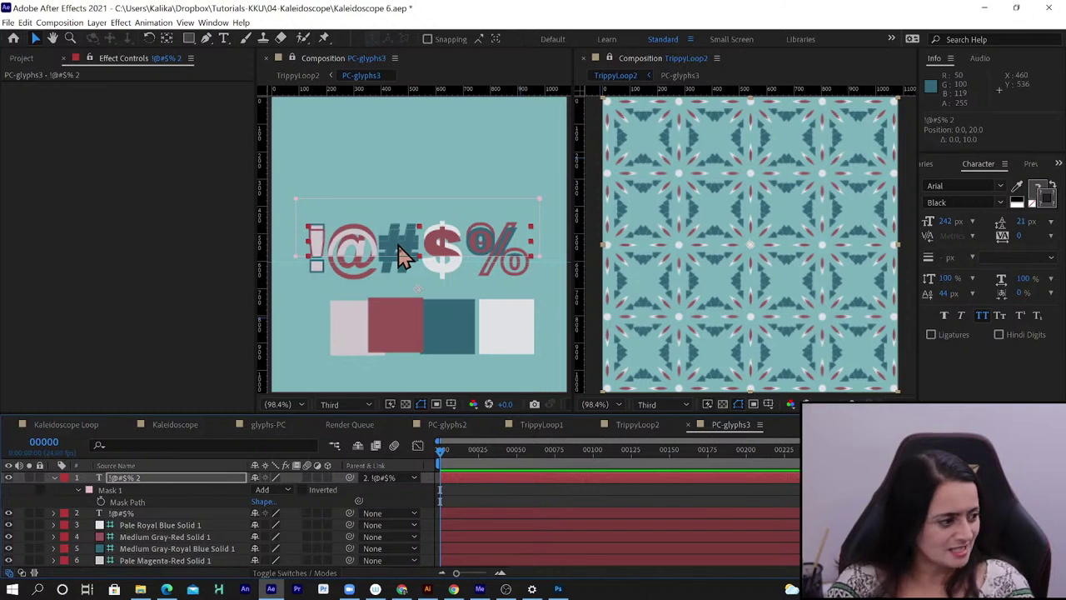
pyautogui.hotkey('shift', 'Down')
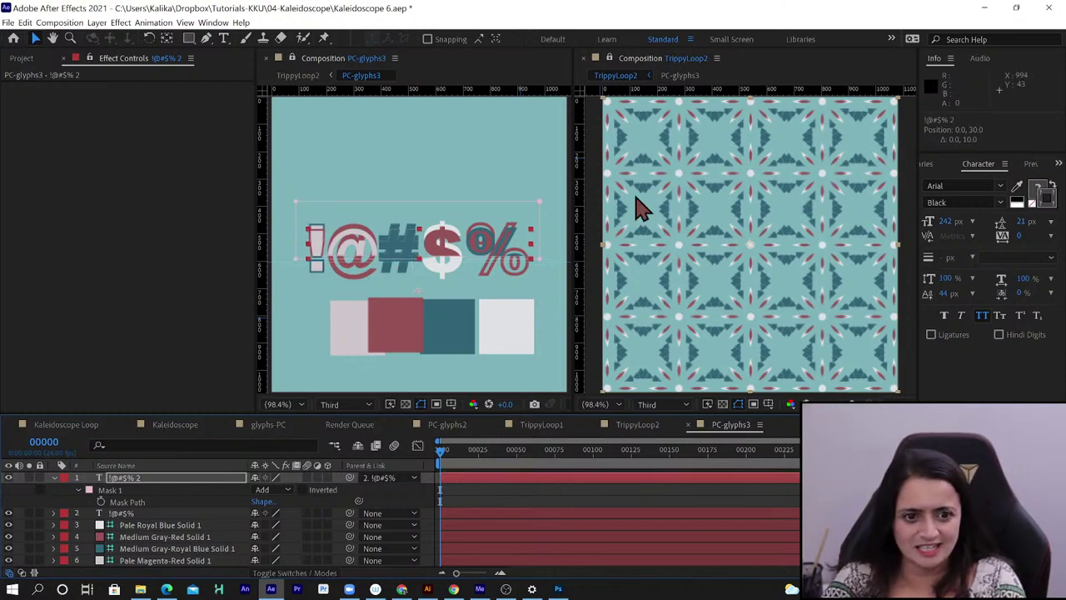
# Scrub through the TrippyLoop2 timeline to check the kaleidoscope pattern, stopping at frame 26, and select TrippyLoop2 among the project items
pyautogui.click(637, 425)
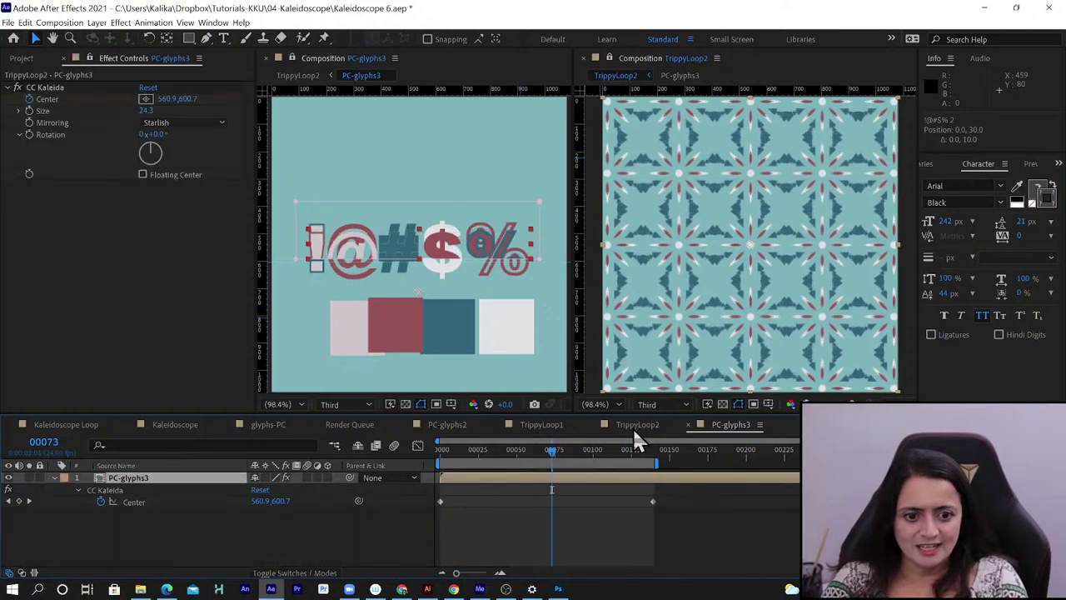
pyautogui.moveTo(567, 454); pyautogui.dragTo(588, 463)
pyautogui.moveTo(588, 463); pyautogui.dragTo(604, 460)
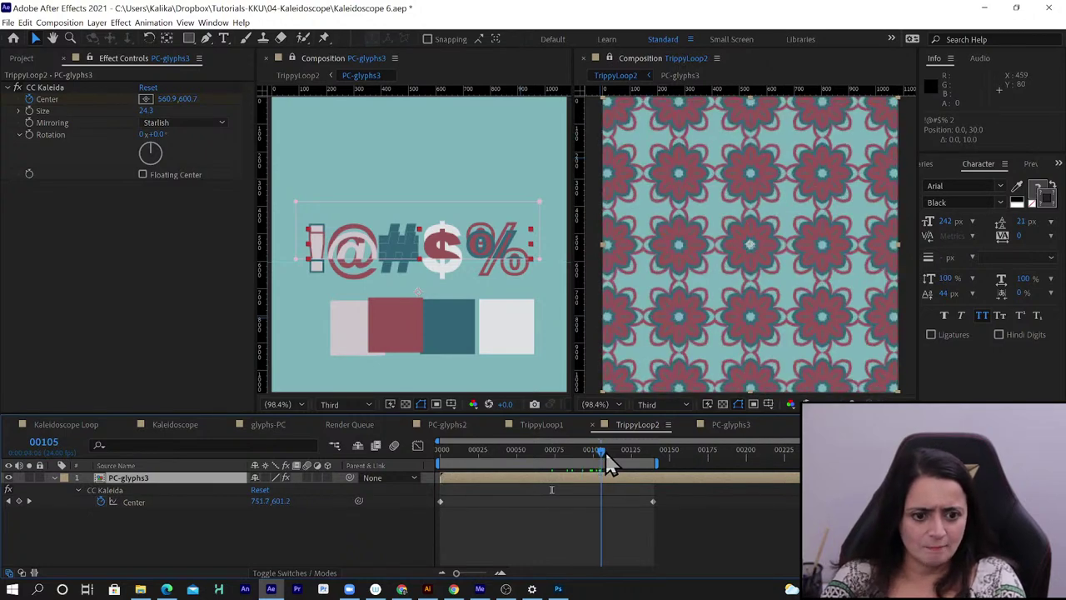
pyautogui.click(481, 458)
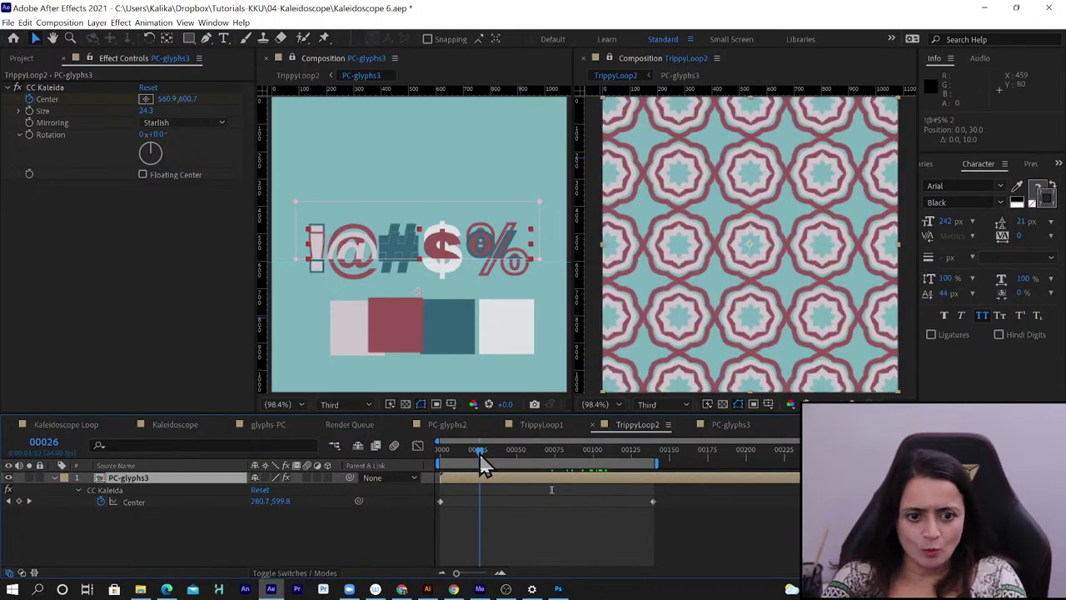
pyautogui.click(20, 58)
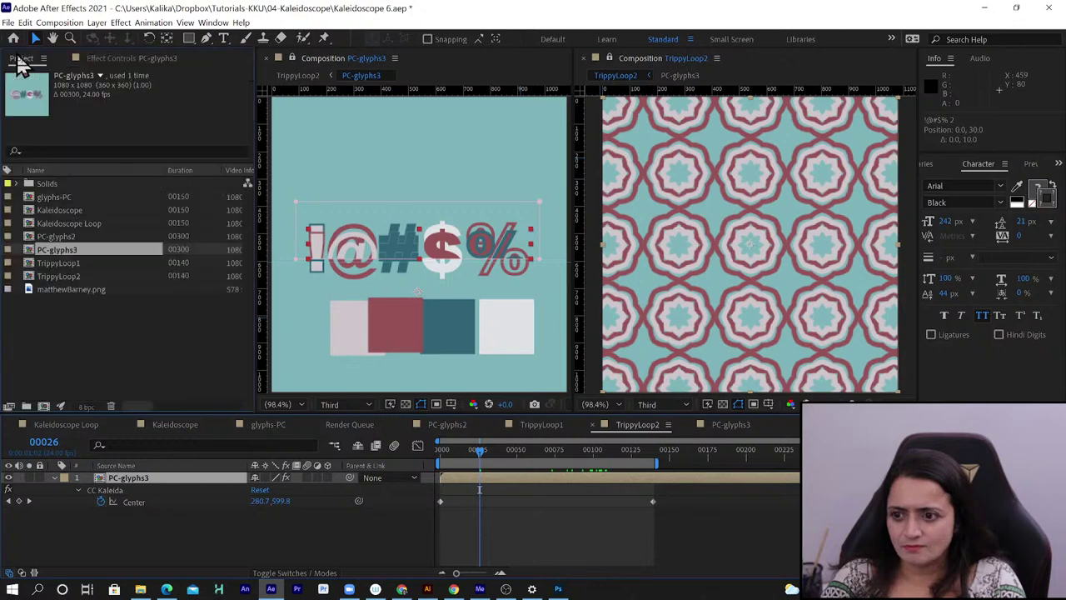
pyautogui.click(60, 276)
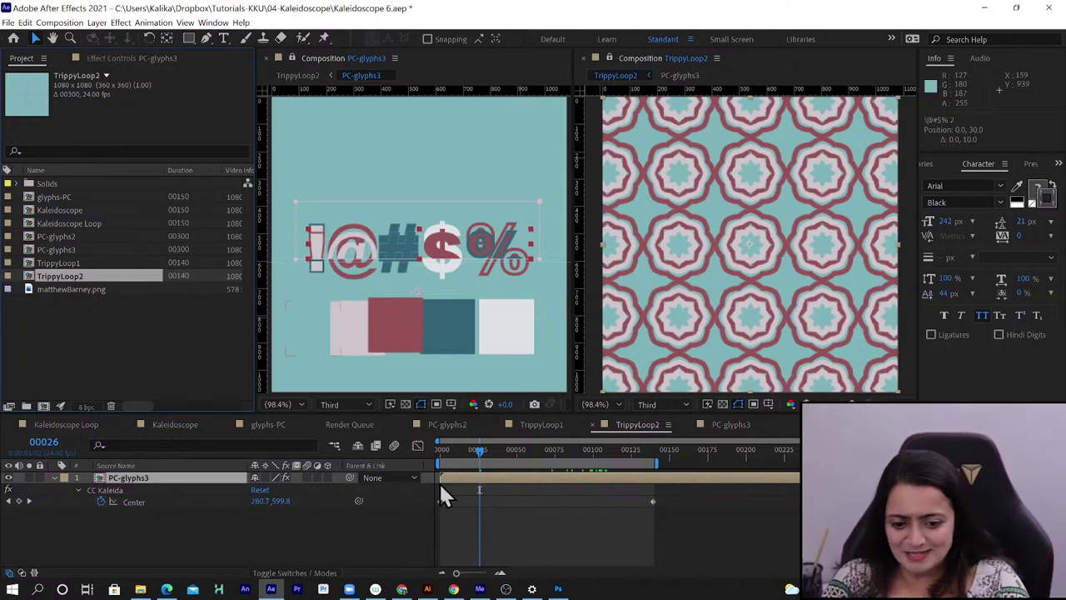
# Switch to the Edge browser and search the aescripts site for "true comp duplicator"
pyautogui.click(166, 589)
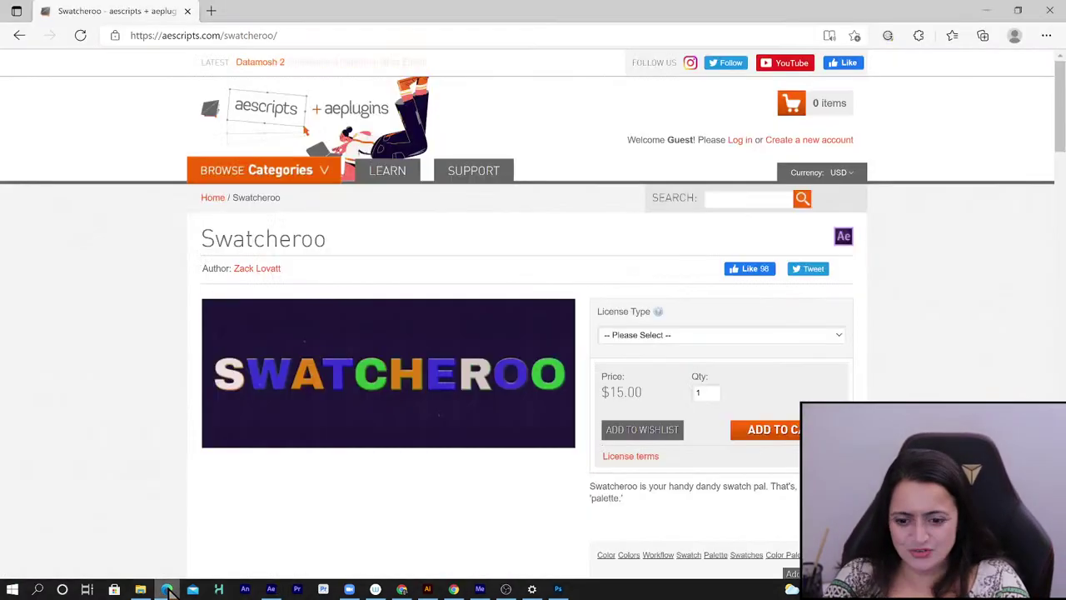
pyautogui.click(742, 197)
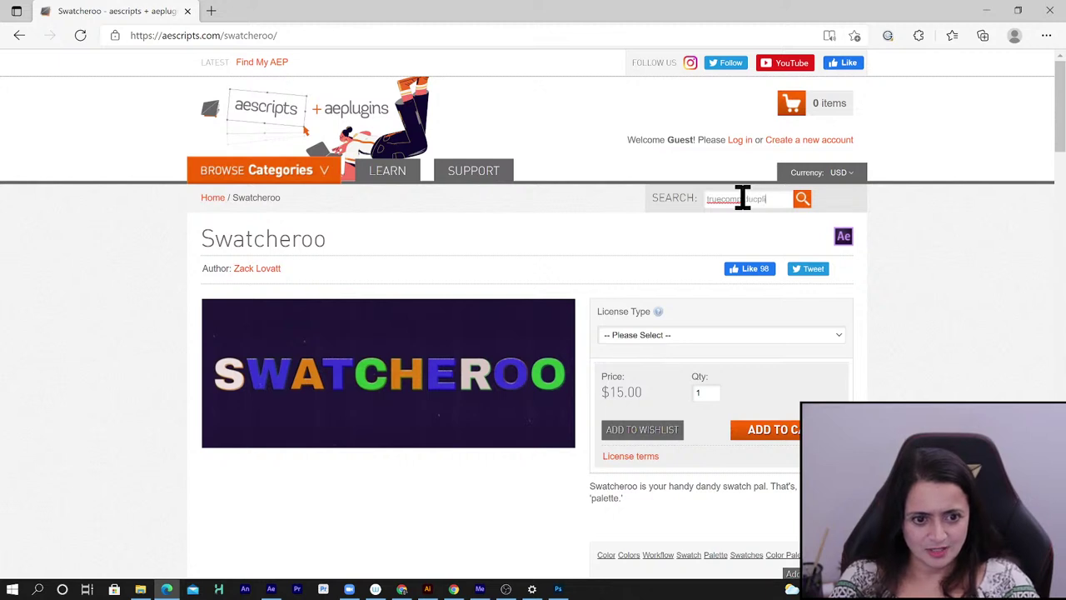
pyautogui.write('truecomp dup')
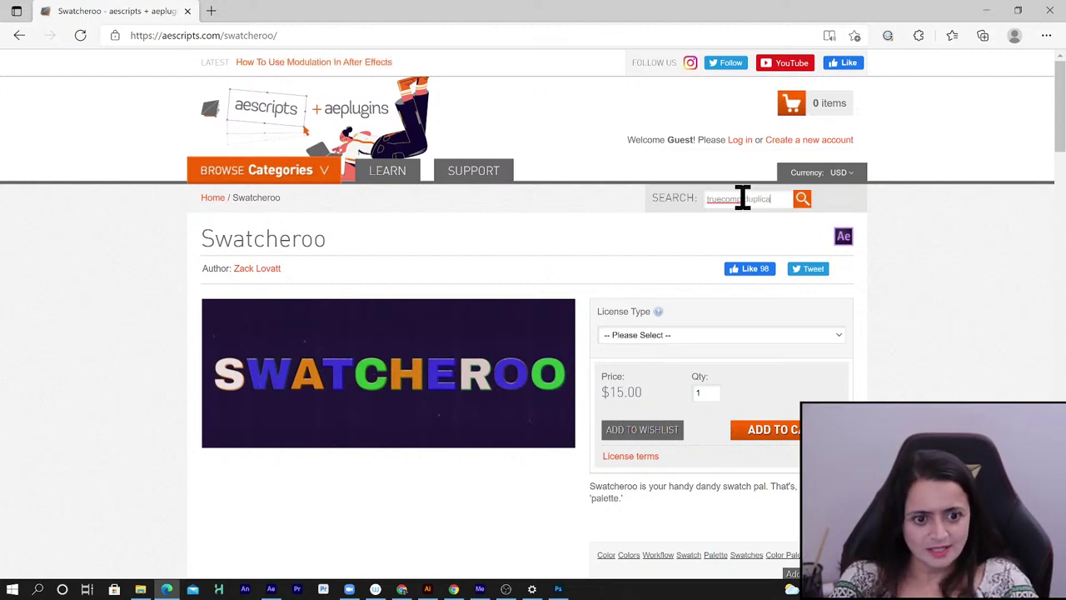
pyautogui.press('Return')
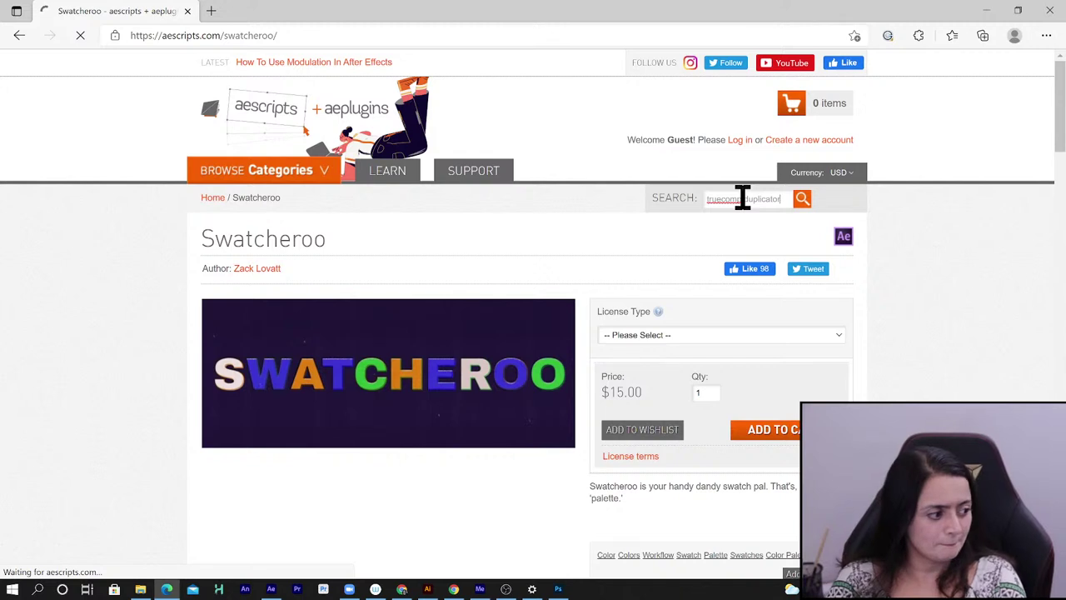
pyautogui.click(723, 198)
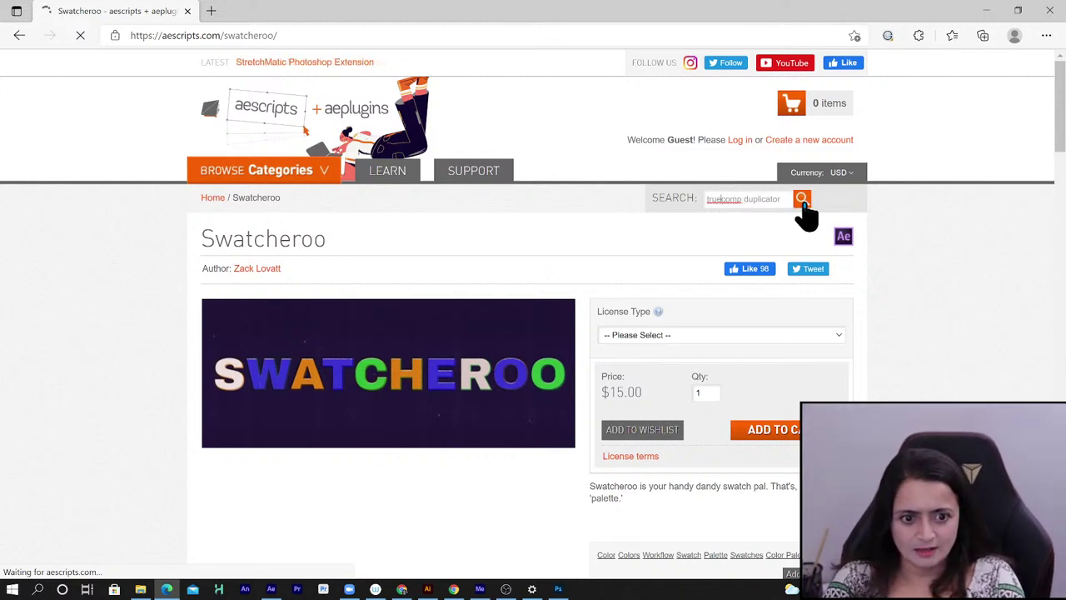
pyautogui.click(803, 201)
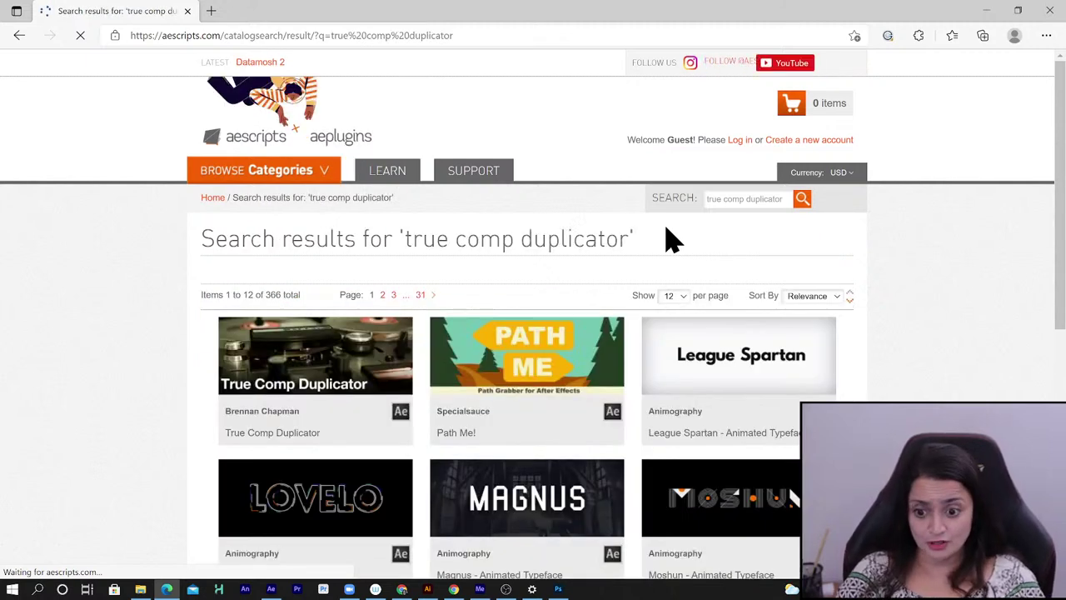
# View the True Comp Duplicator product page and return to After Effects
pyautogui.moveTo(309, 357)
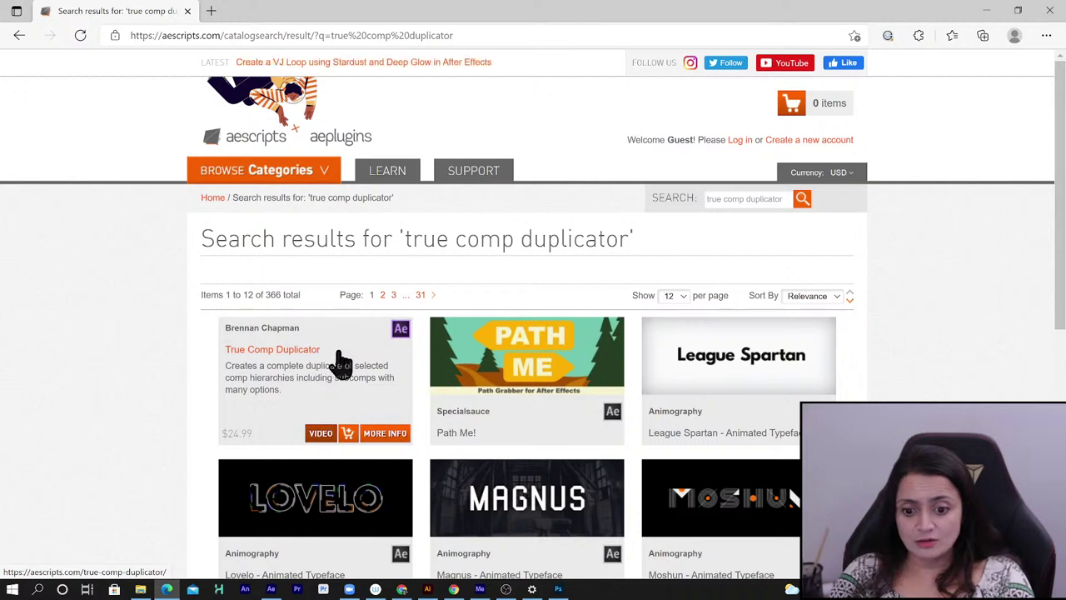
pyautogui.click(339, 352)
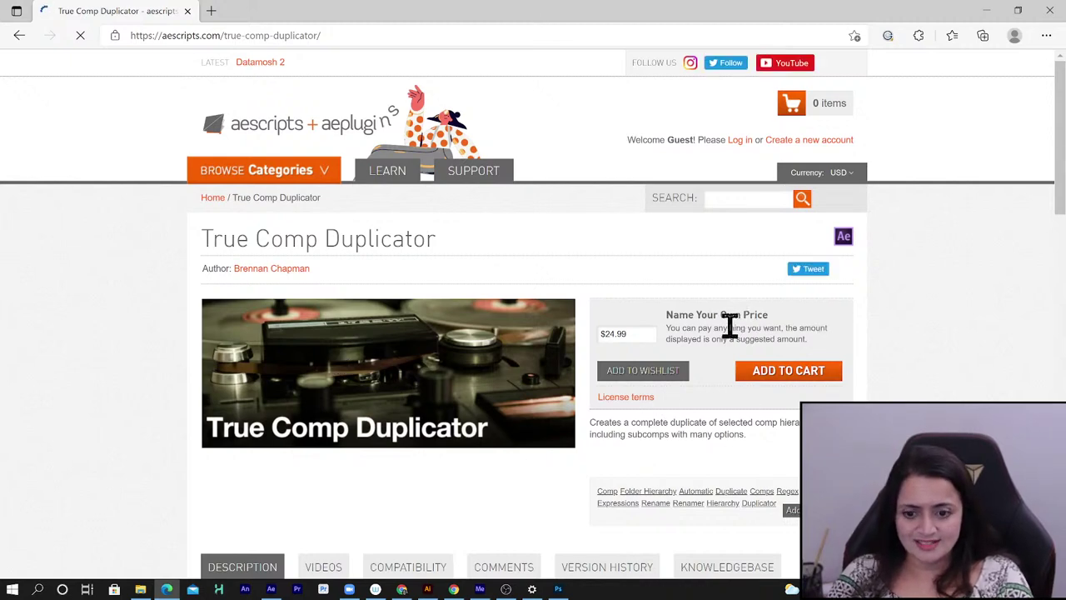
pyautogui.click(985, 12)
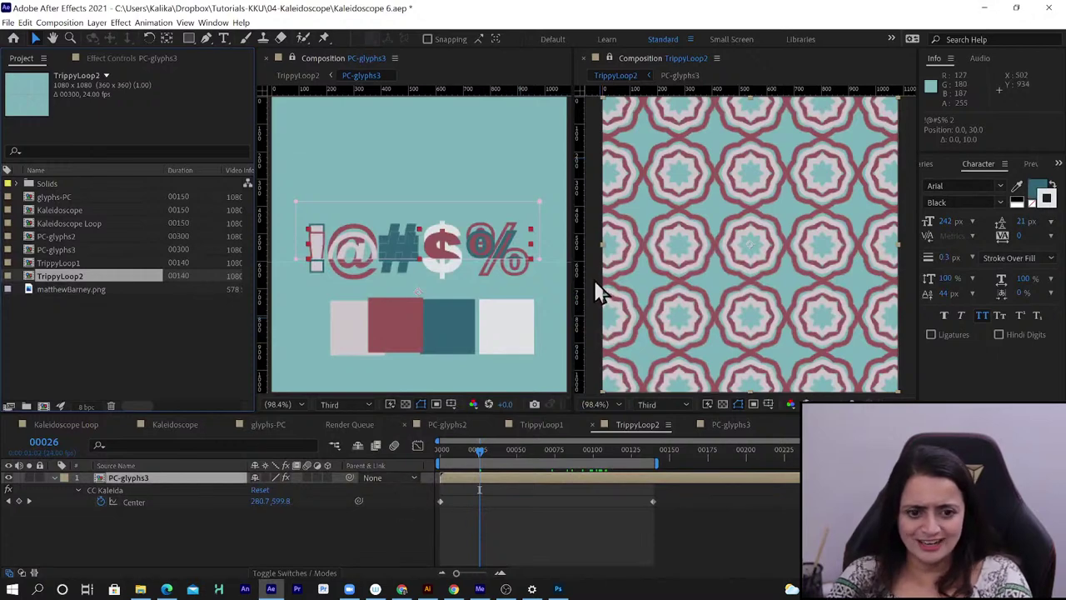
# Select the TrippyLoop2 composition in the project, open the True Comp Duplicator script and place its window over the composition viewers
pyautogui.click(54, 262)
pyautogui.click(55, 275)
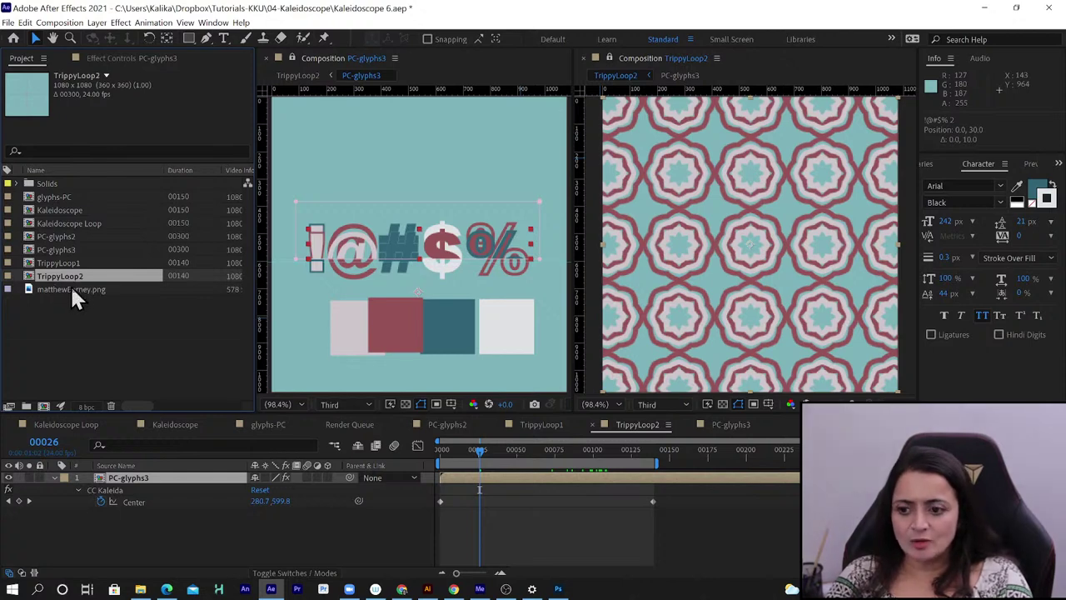
pyautogui.click(213, 22)
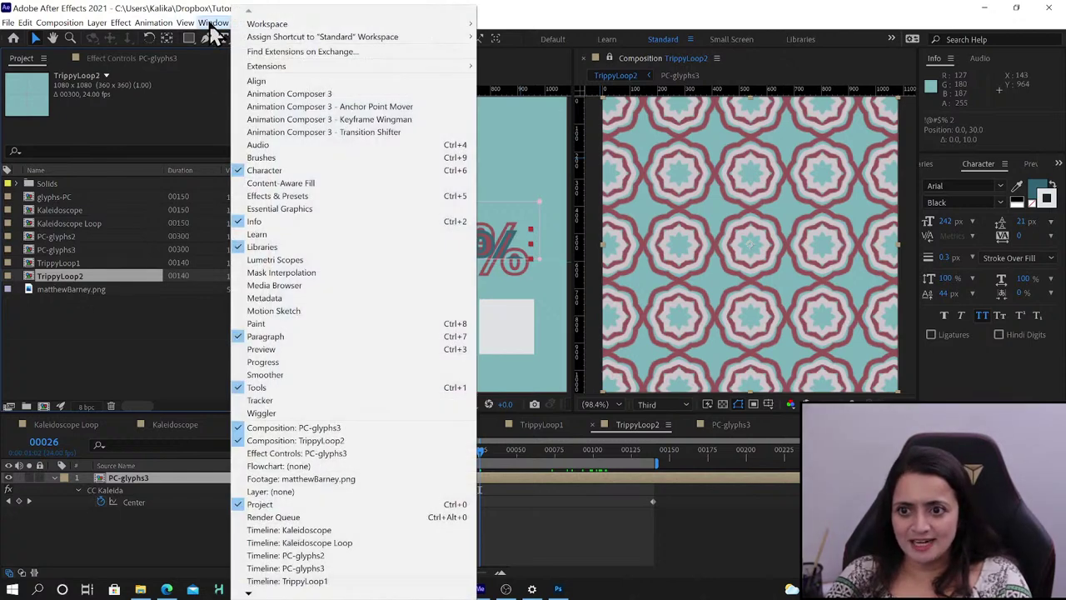
pyautogui.moveTo(248, 594)
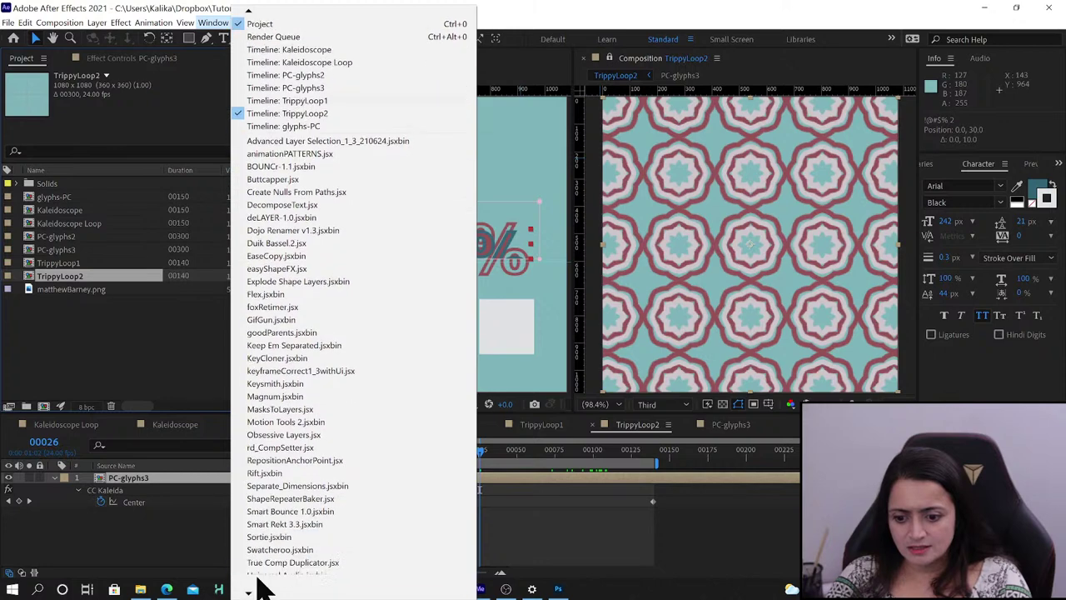
pyautogui.click(280, 536)
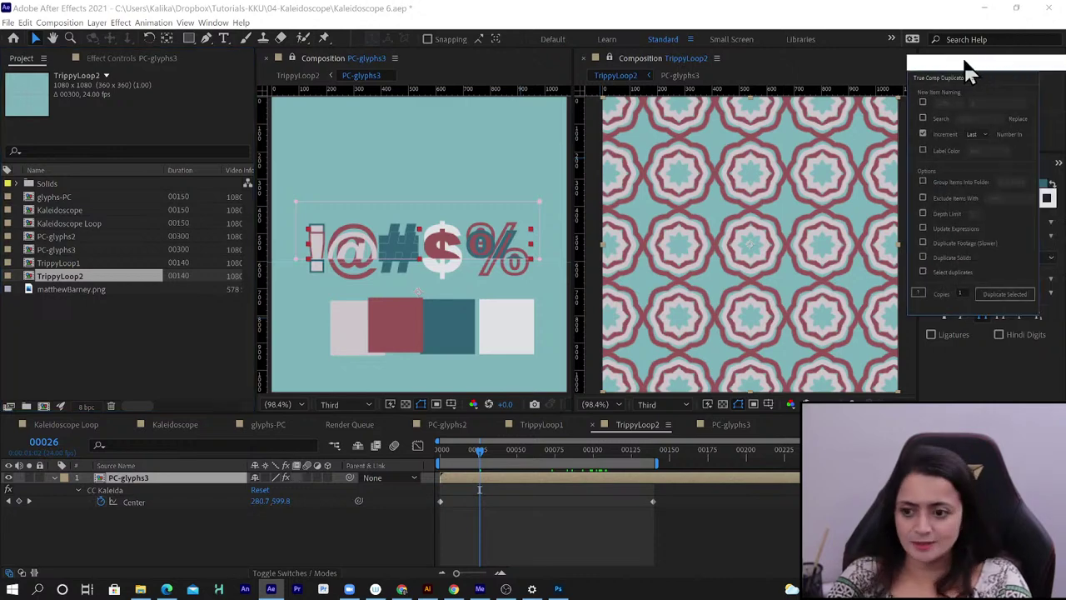
pyautogui.moveTo(950, 84); pyautogui.dragTo(655, 106)
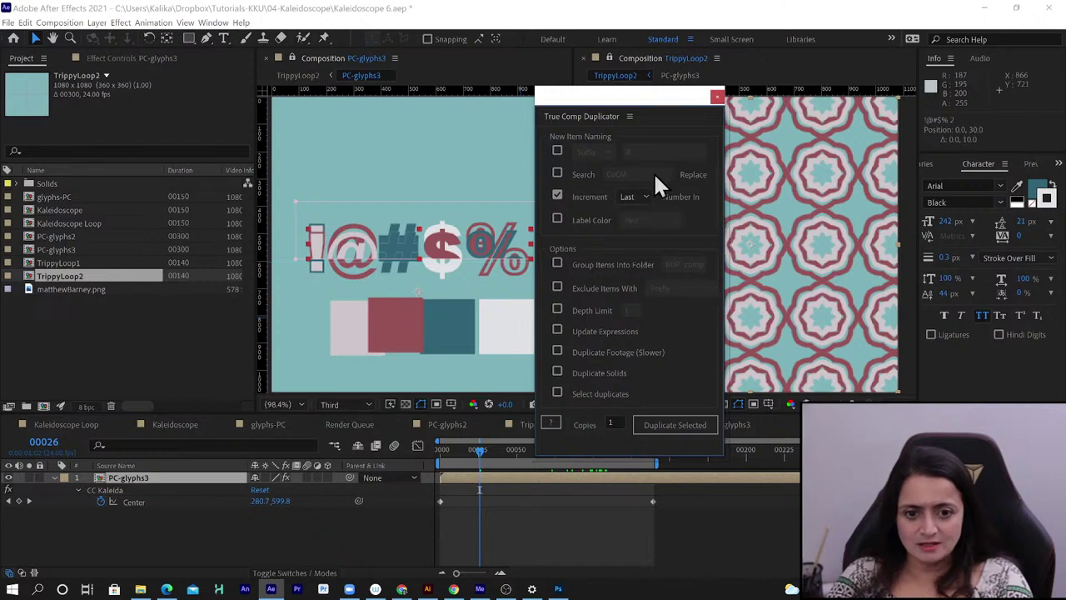
# Duplicate TrippyLoop2 with its nested compositions as 1 copy with incremented names, and close True Comp Duplicator
pyautogui.click(83, 278)
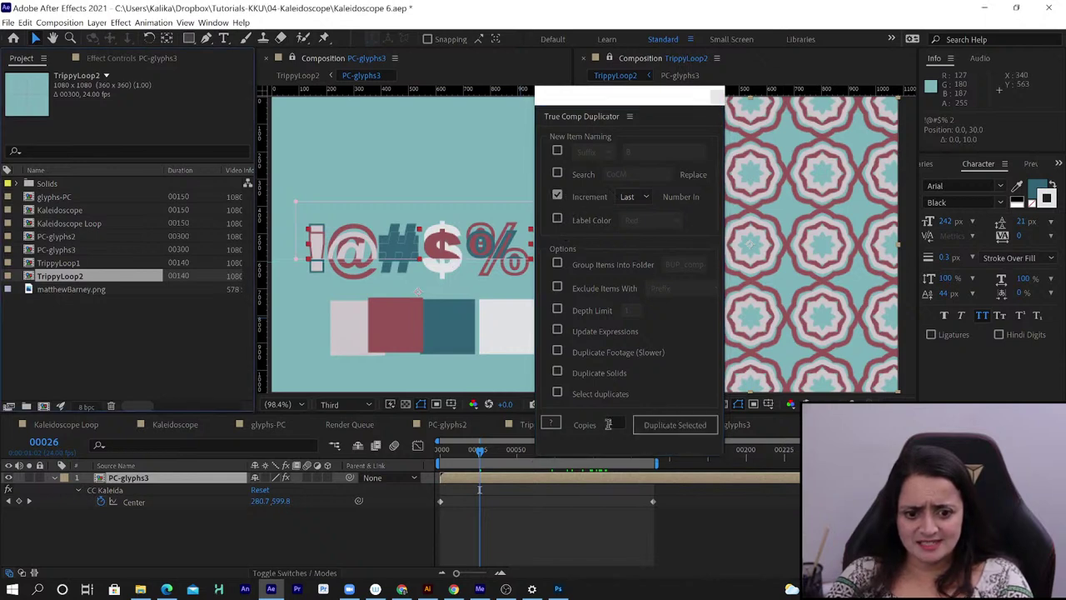
pyautogui.click(676, 425)
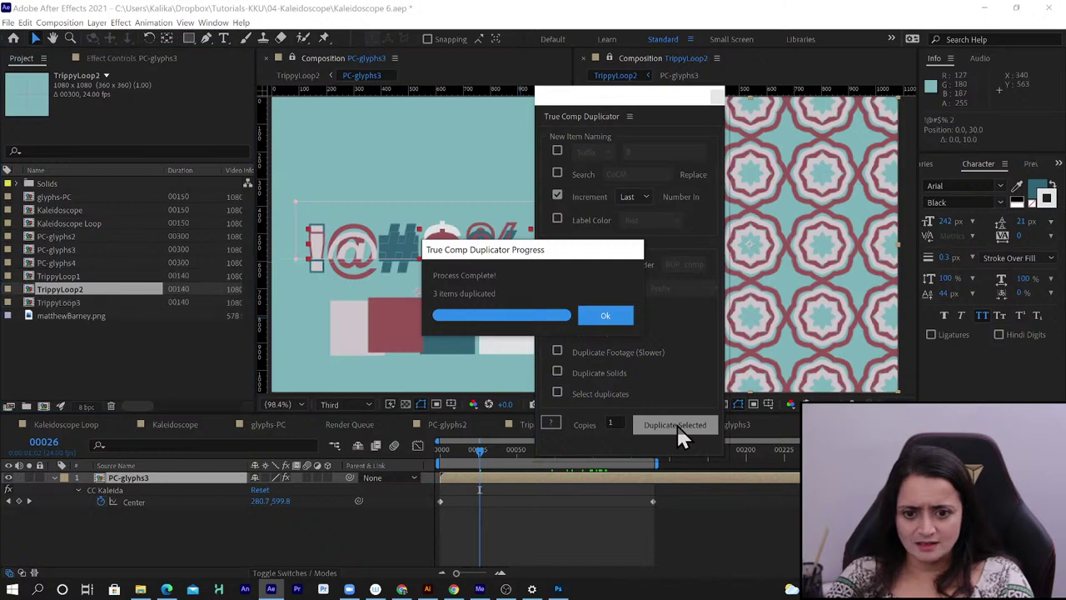
pyautogui.click(614, 314)
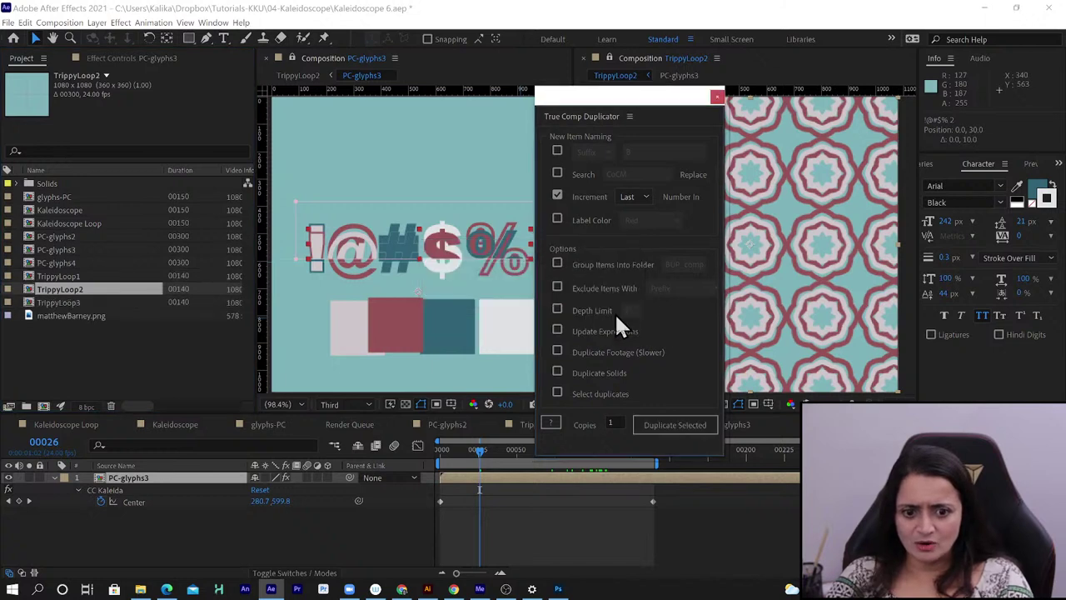
pyautogui.click(717, 97)
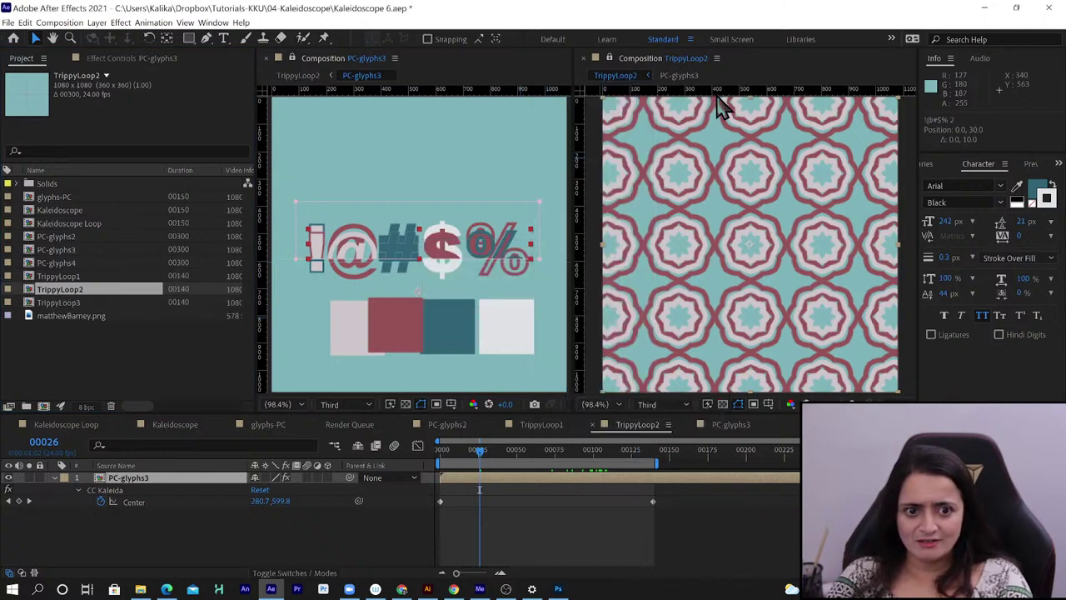
# Open the duplicated TrippyLoop3 composition and its nested PC-glyphs4 composition
pyautogui.click(64, 301)
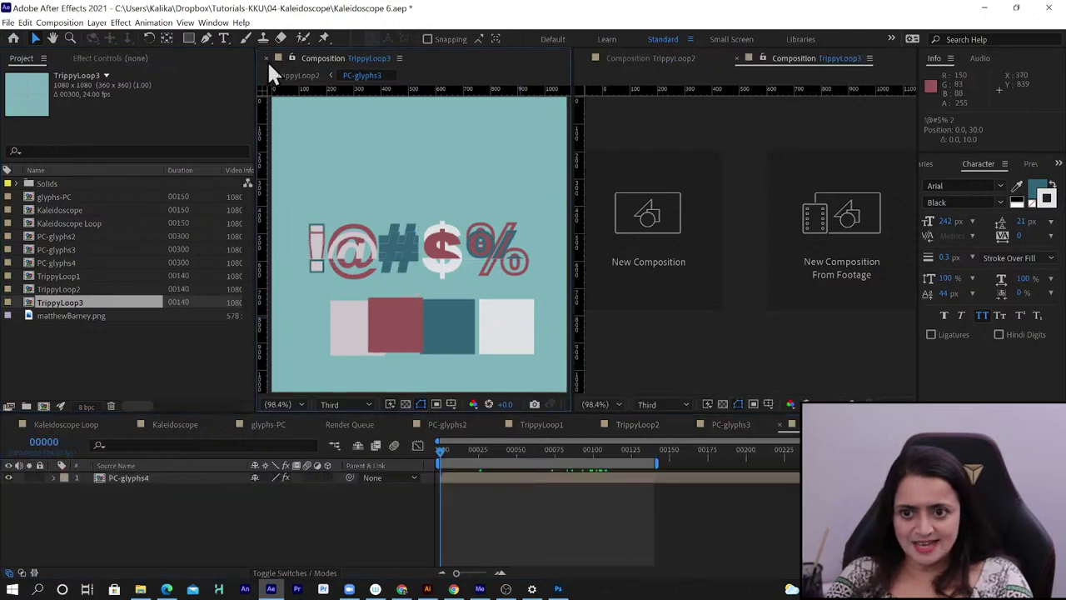
pyautogui.click(132, 478)
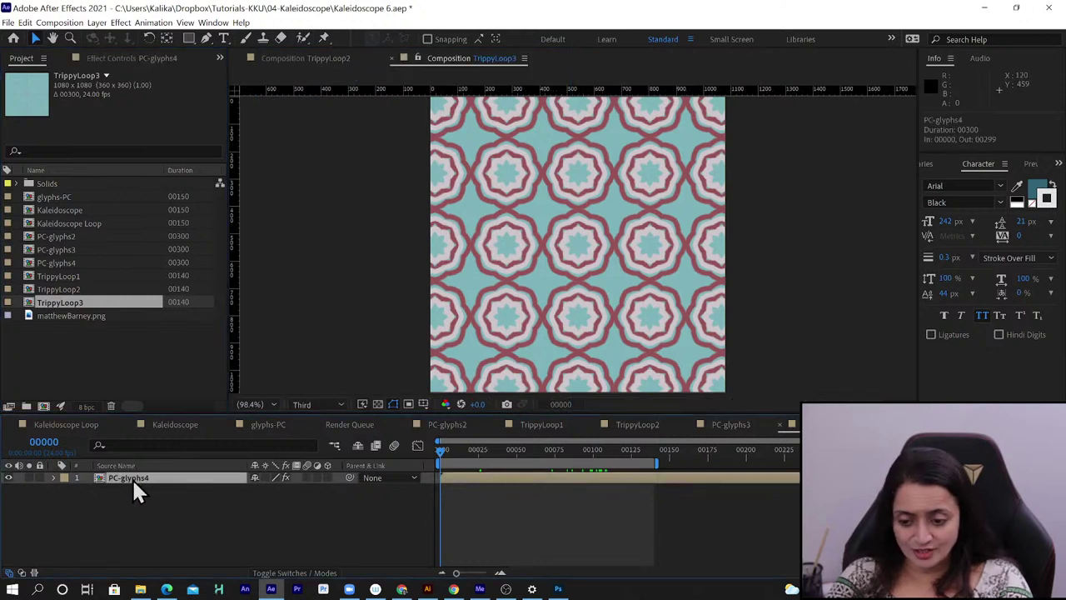
pyautogui.doubleClick(132, 477)
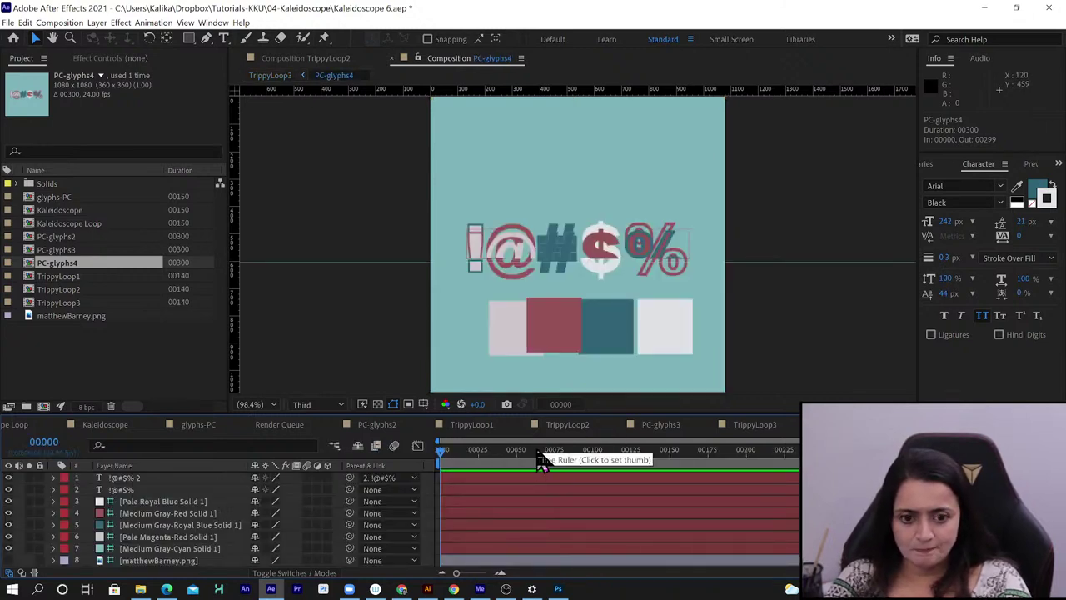
# Set the parent of the !@#$% 2 text layer to None in PC-glyphs4
pyautogui.click(398, 477)
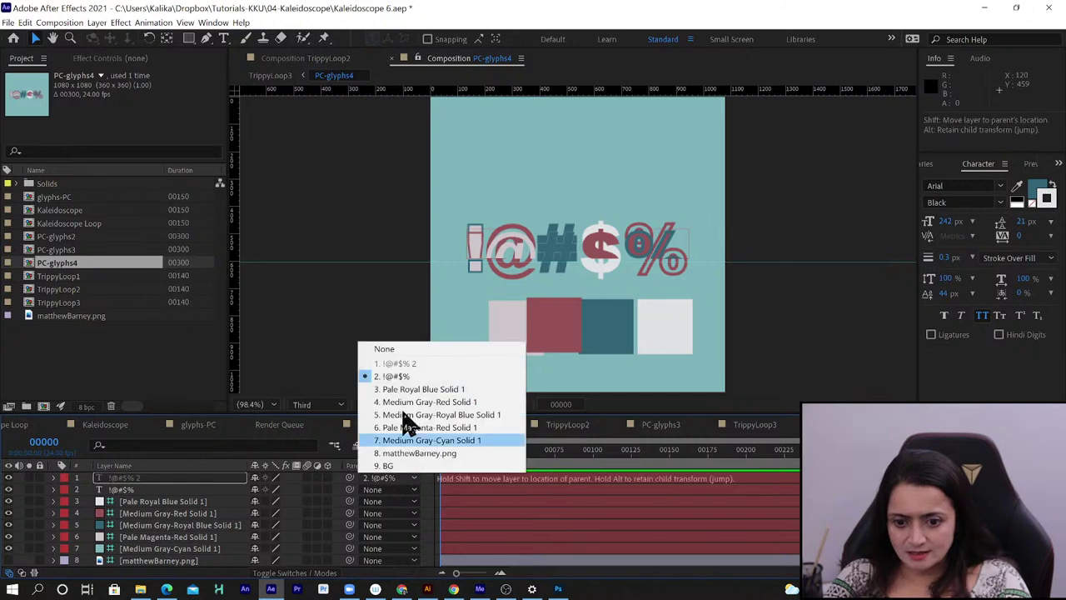
pyautogui.click(403, 349)
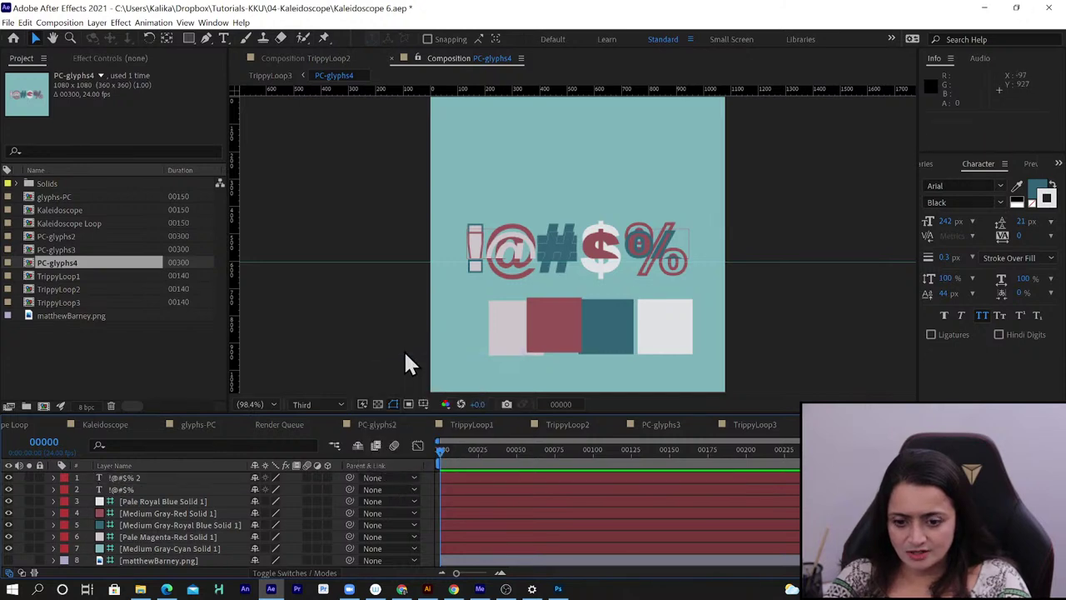
pyautogui.click(149, 477)
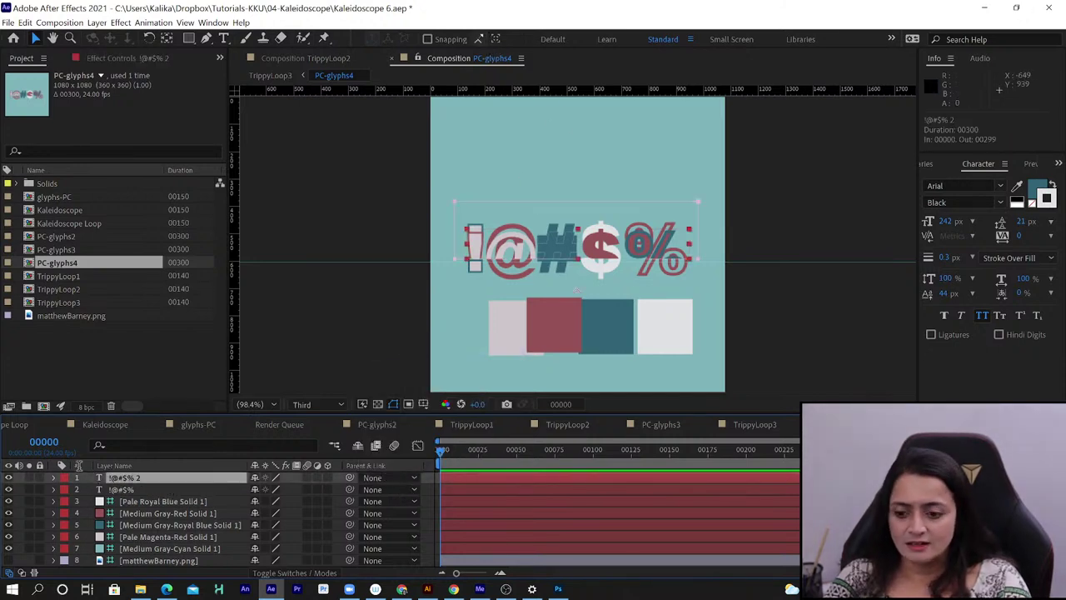
pyautogui.keyDown('shift'); pyautogui.click(117, 487); pyautogui.keyUp('shift')
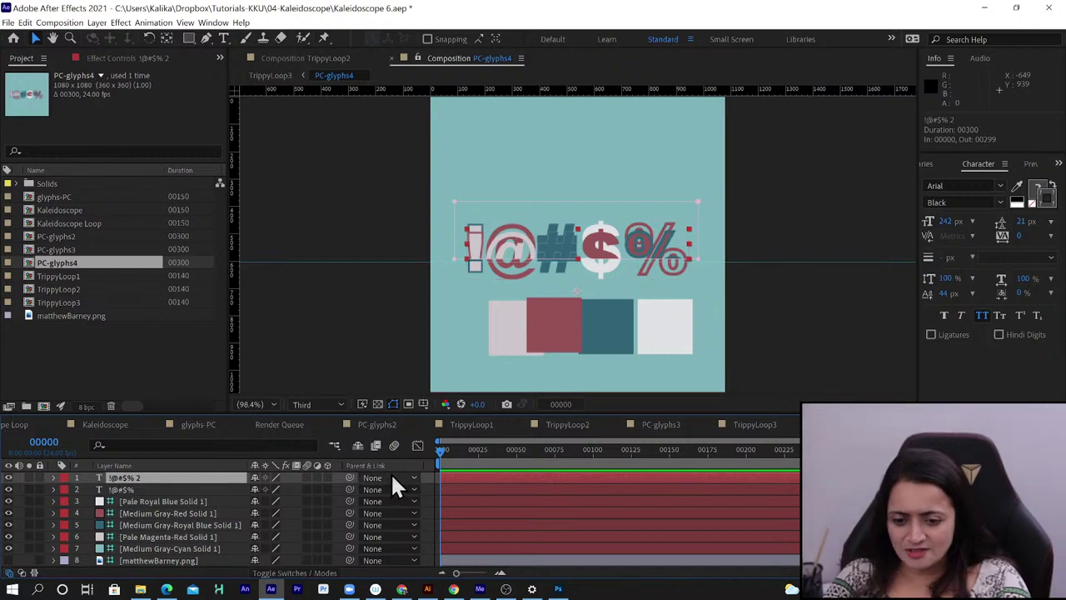
# Copy the Position value of the !@#$% text layer and paste it onto the !@#$% 2 layer
pyautogui.click(116, 489)
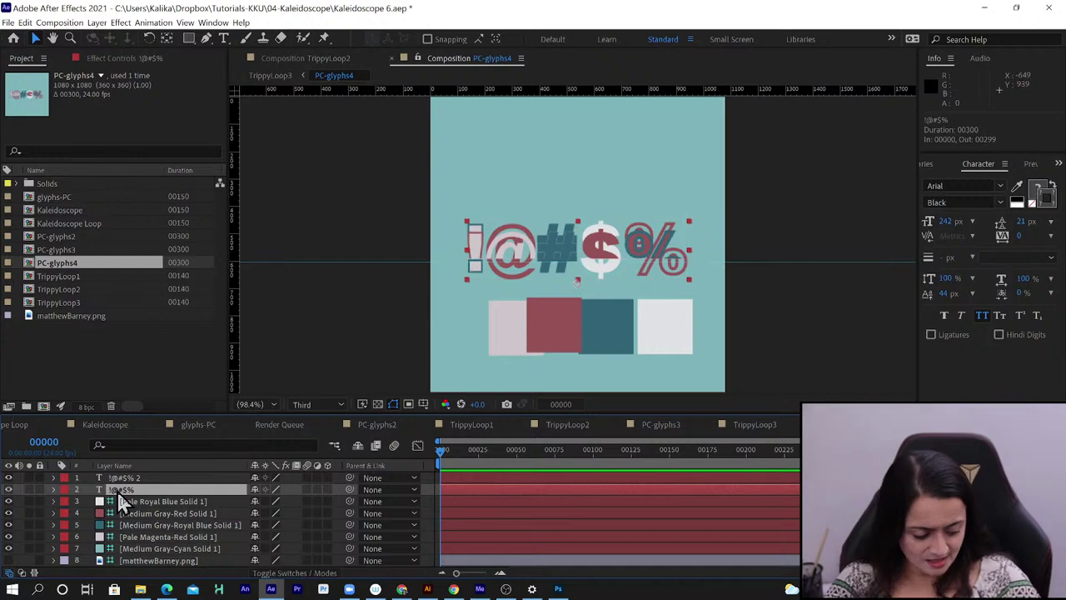
pyautogui.press('p')
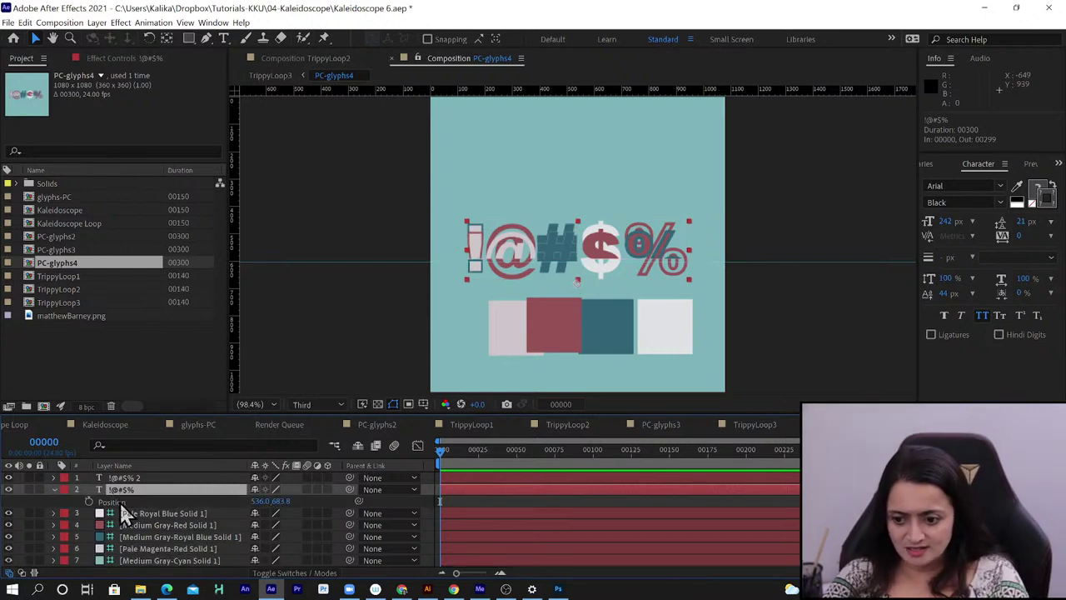
pyautogui.press('Return')
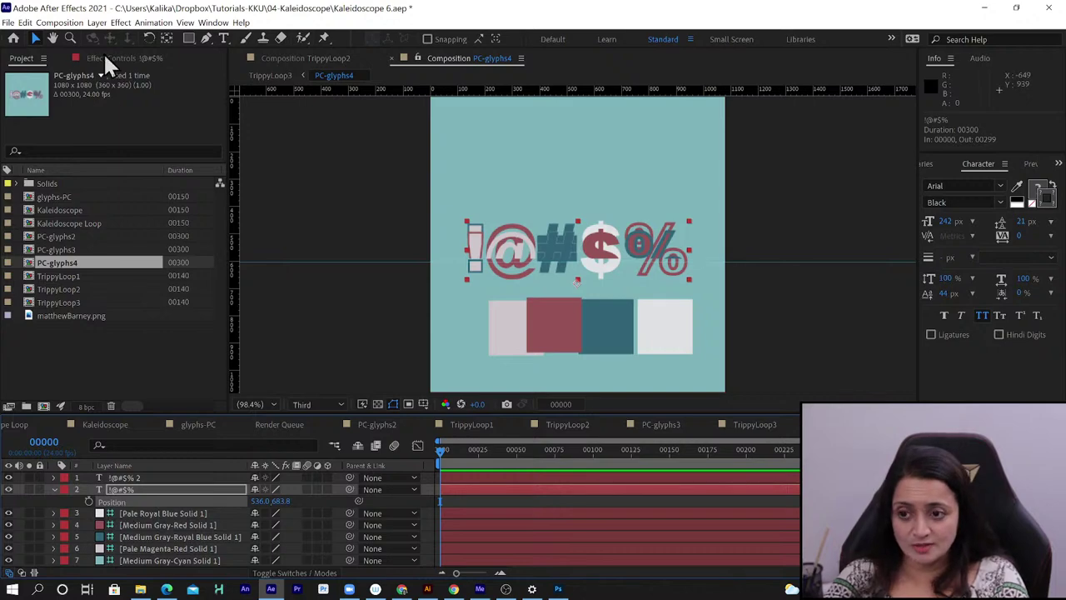
pyautogui.click(25, 23)
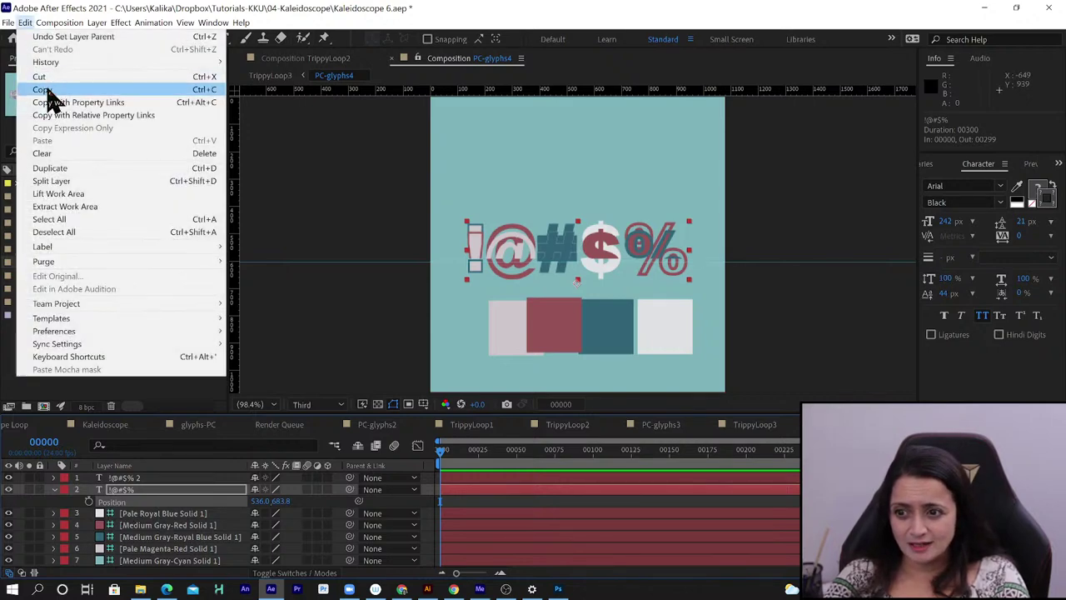
pyautogui.click(48, 90)
pyautogui.click(158, 478)
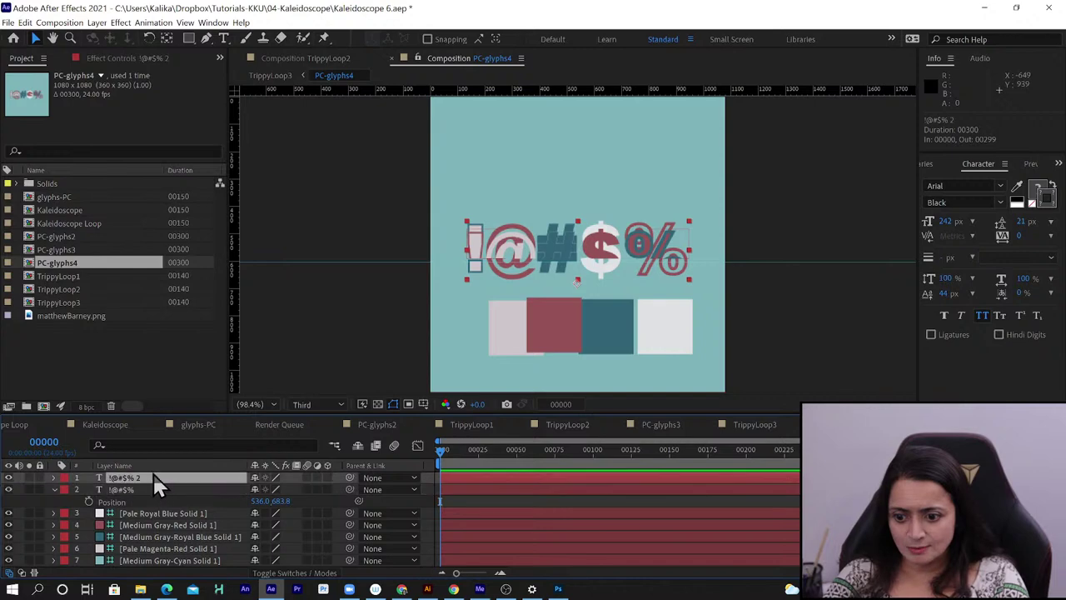
pyautogui.click(25, 22)
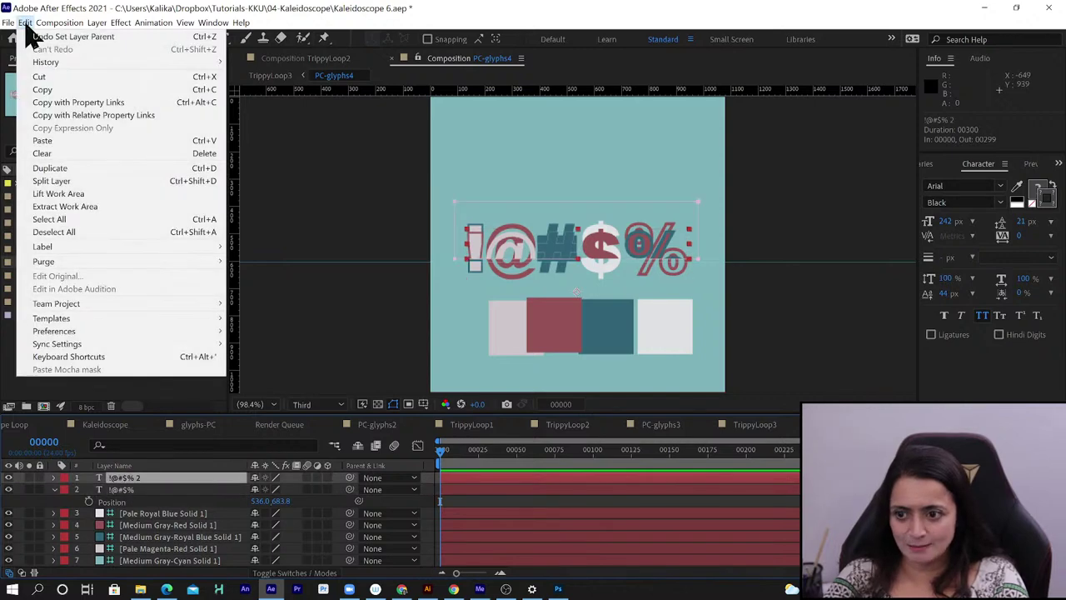
pyautogui.click(51, 141)
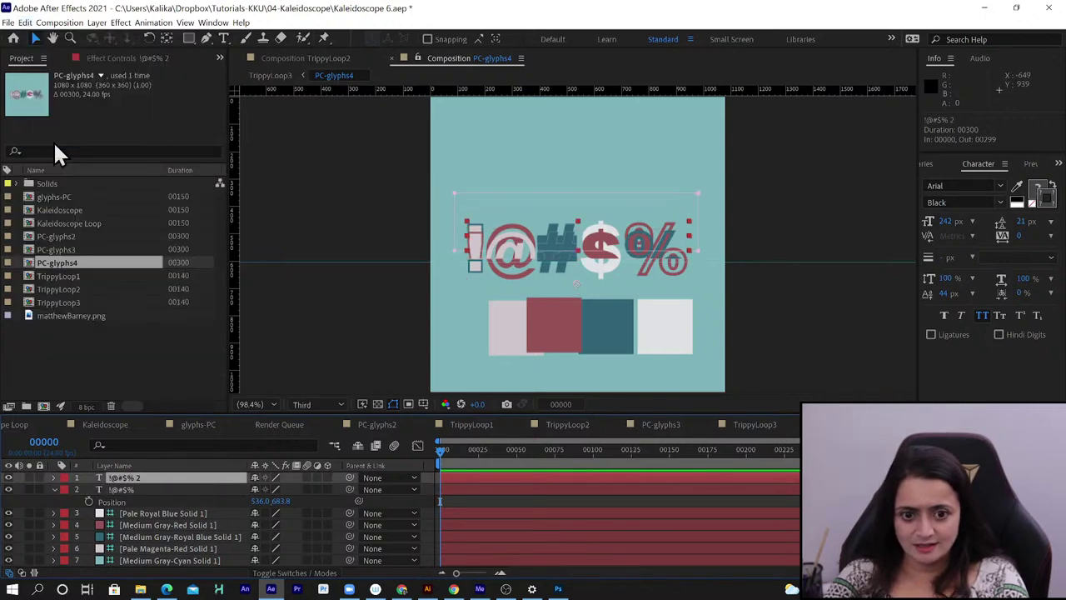
# Reveal Mask 1 on the !@#$% 2 layer and set its mask mode to None
pyautogui.click(149, 477)
pyautogui.press('m')
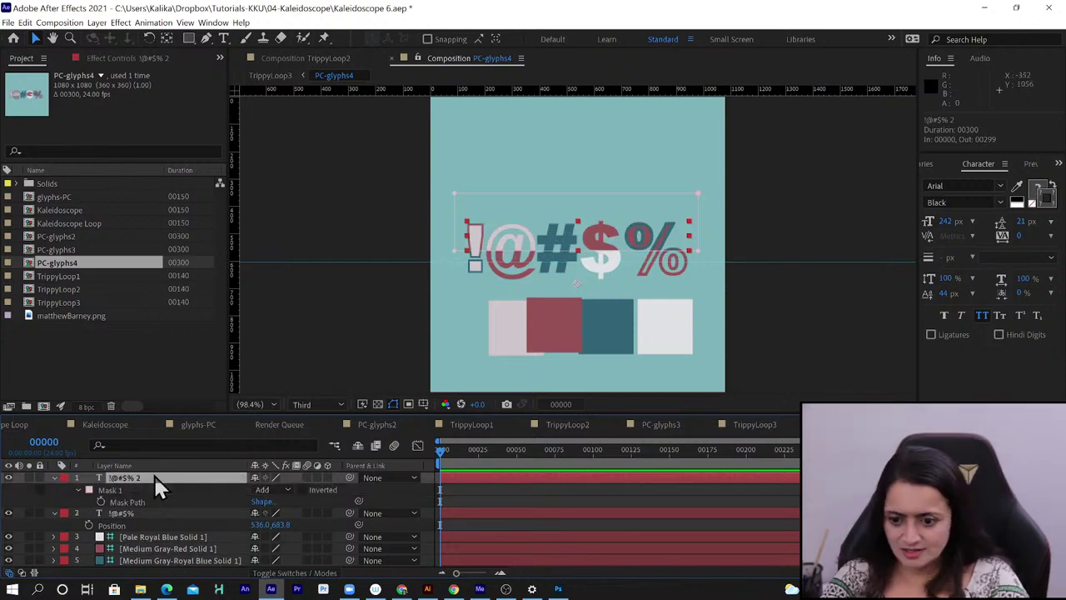
pyautogui.click(266, 489)
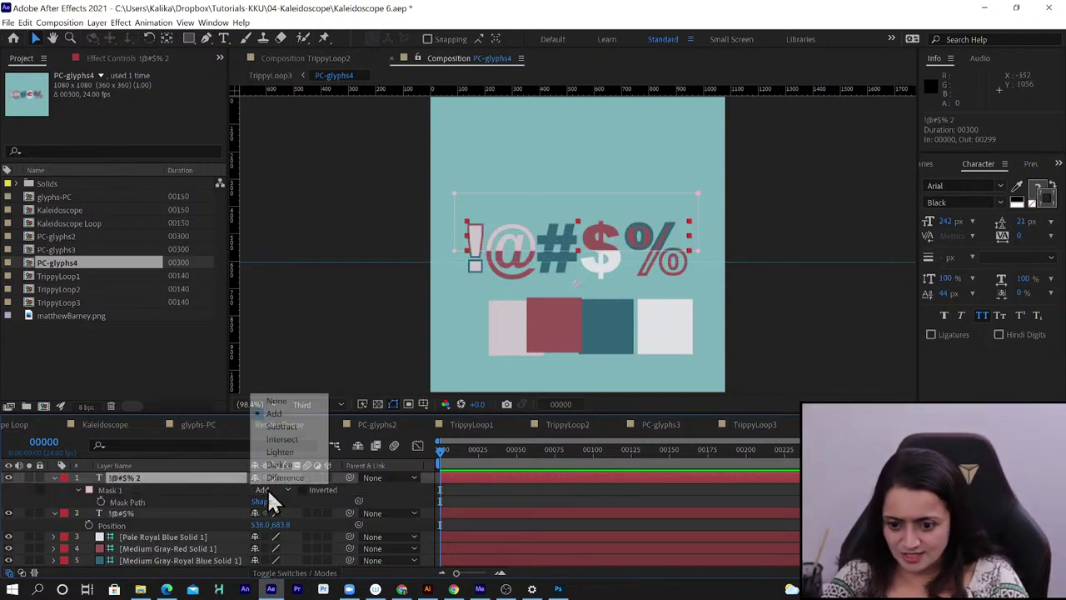
pyautogui.click(281, 401)
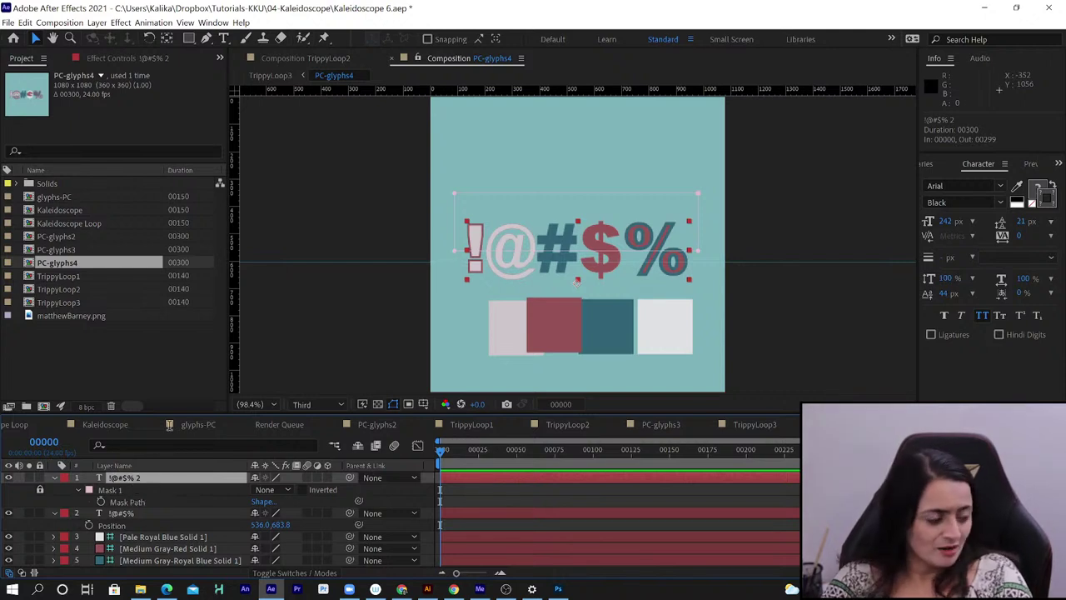
# Bring up the searchable effects and presets list
pyautogui.click(212, 22)
pyautogui.click(210, 23)
pyautogui.click(143, 23)
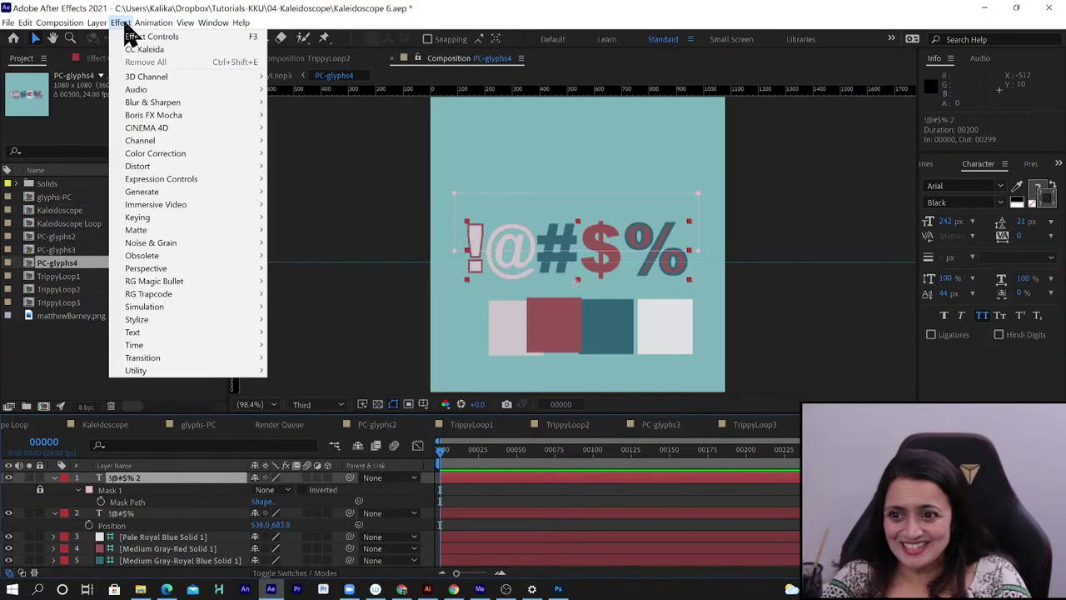
pyautogui.click(125, 25)
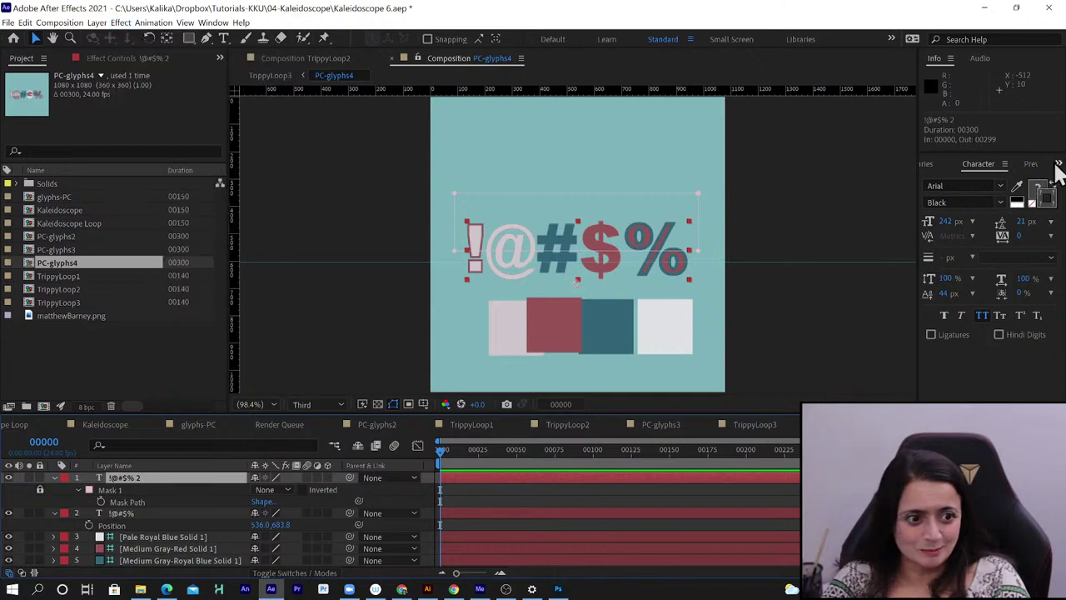
pyautogui.click(1060, 166)
pyautogui.click(1037, 193)
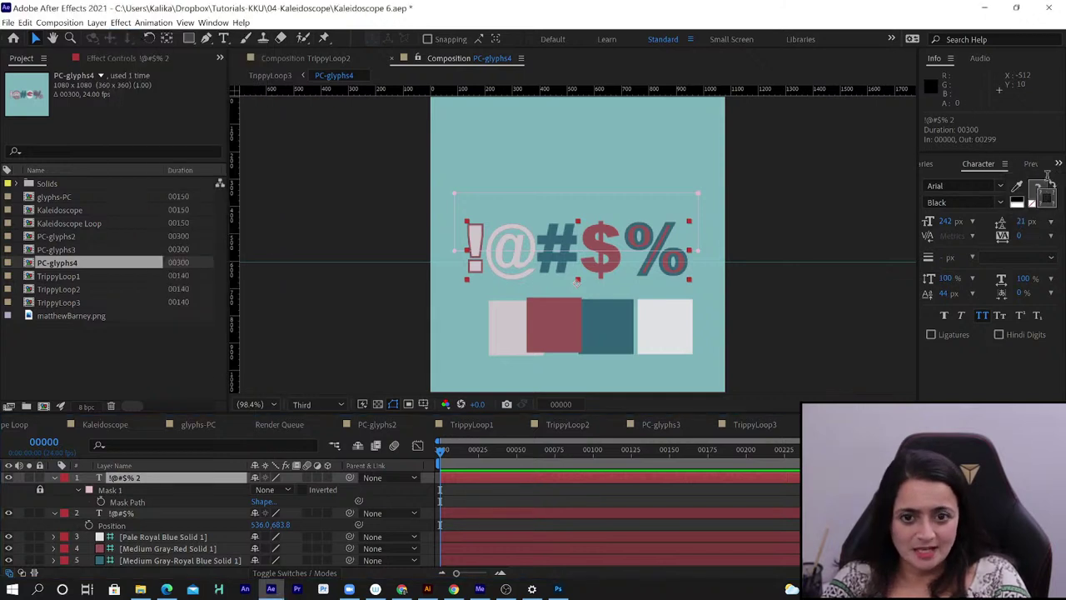
# Close the TrippyLoop2 viewer and show PC-glyphs4 and TrippyLoop3 side by side in locked viewers, with TrippyLoop3 at frame 50
pyautogui.click(418, 57)
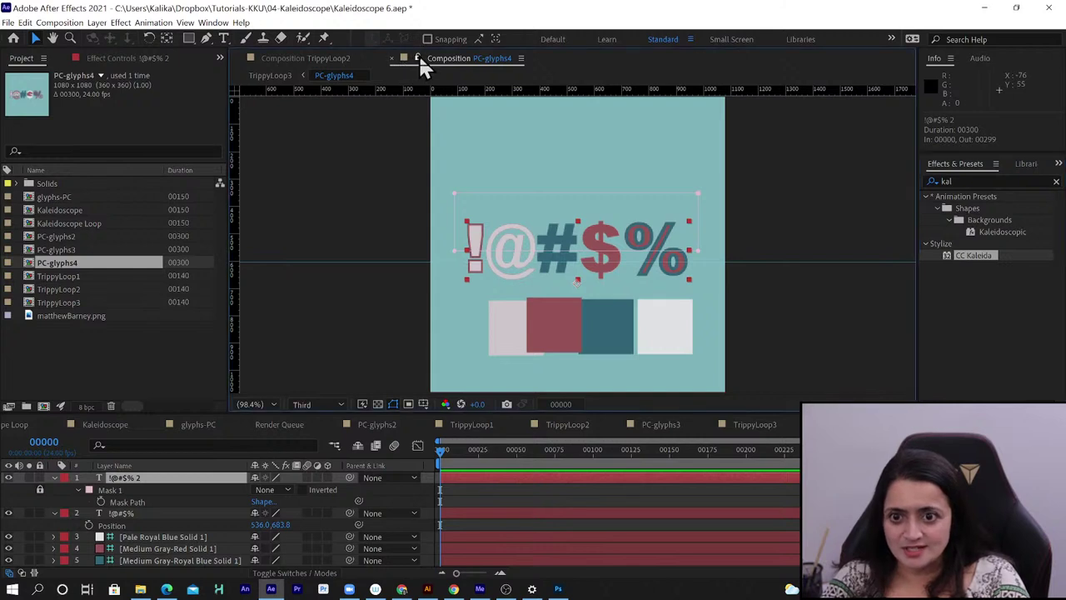
pyautogui.click(239, 57)
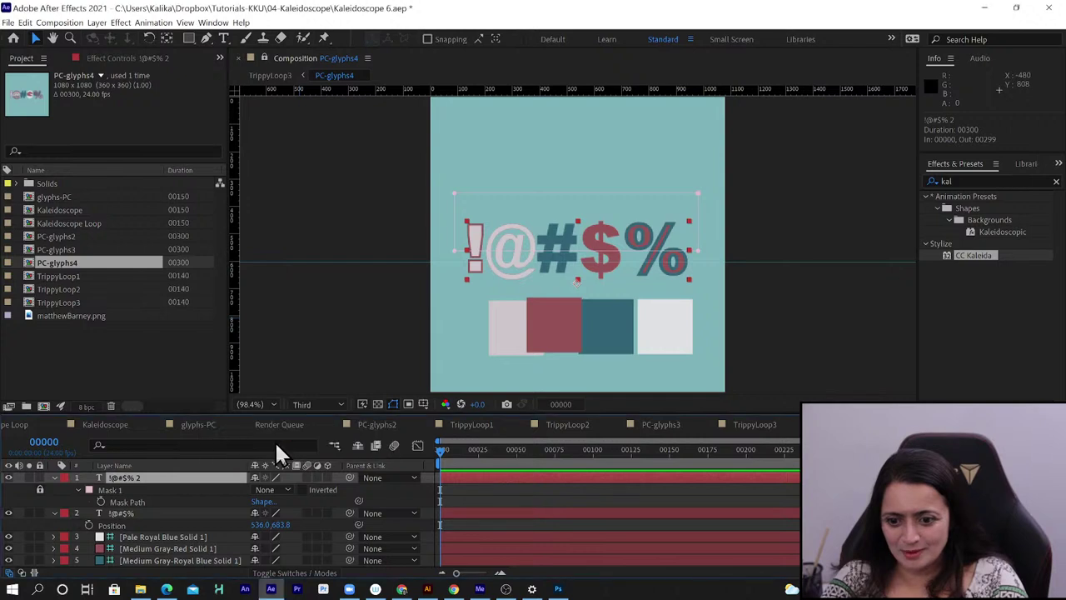
pyautogui.hotkey('shift', ',')
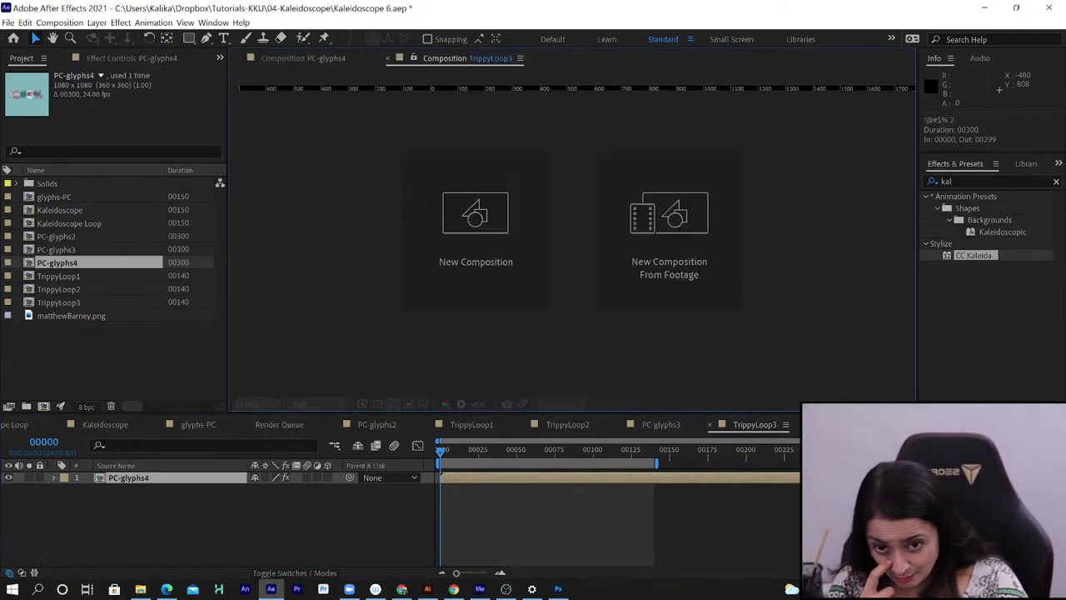
pyautogui.click(414, 58)
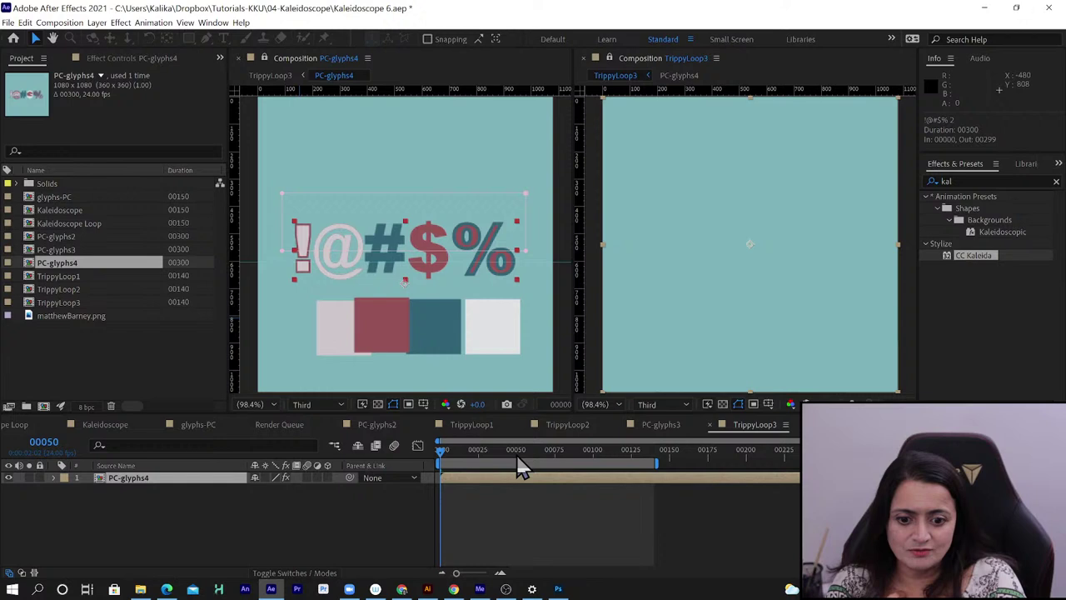
pyautogui.click(518, 465)
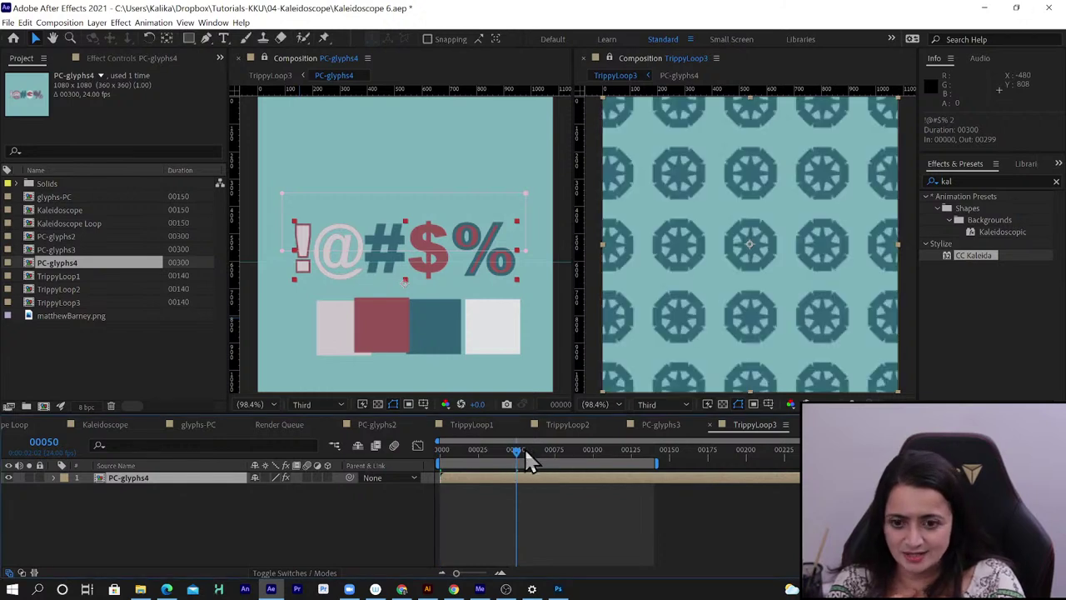
# Apply the Simple Choker effect to the !@#$% 2 layer in PC-glyphs4 and set Choke Matte to 8.70
pyautogui.doubleClick(128, 477)
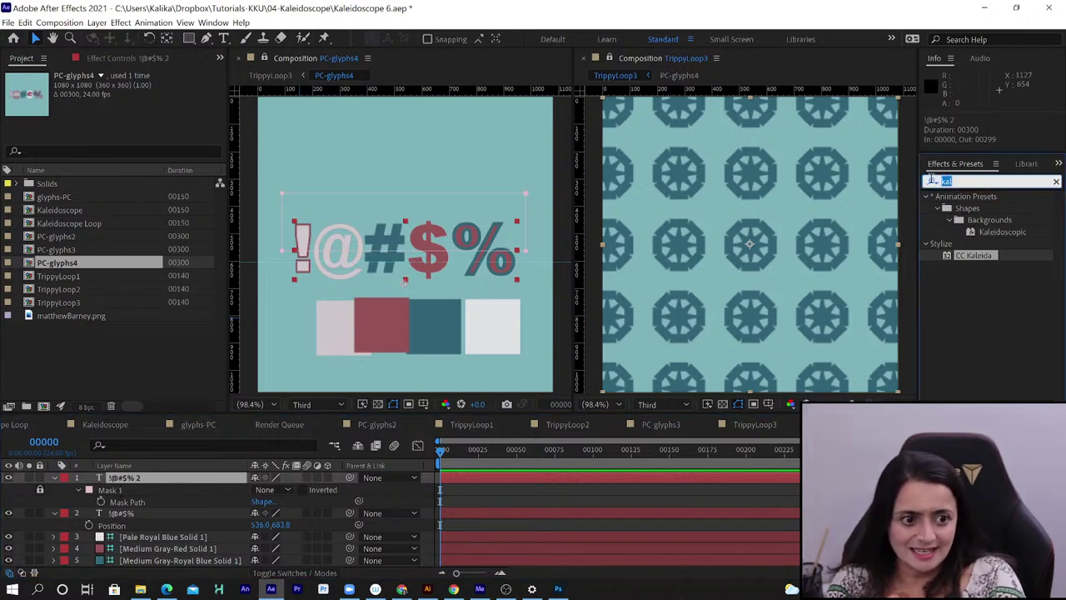
pyautogui.moveTo(954, 181); pyautogui.dragTo(925, 181)
pyautogui.write('simple')
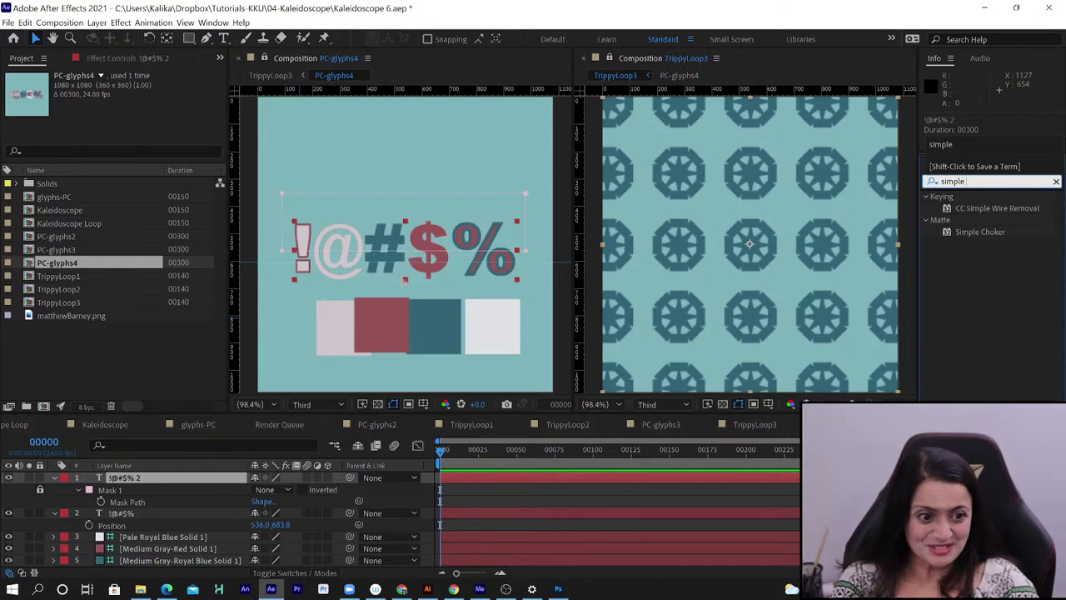
pyautogui.doubleClick(989, 231)
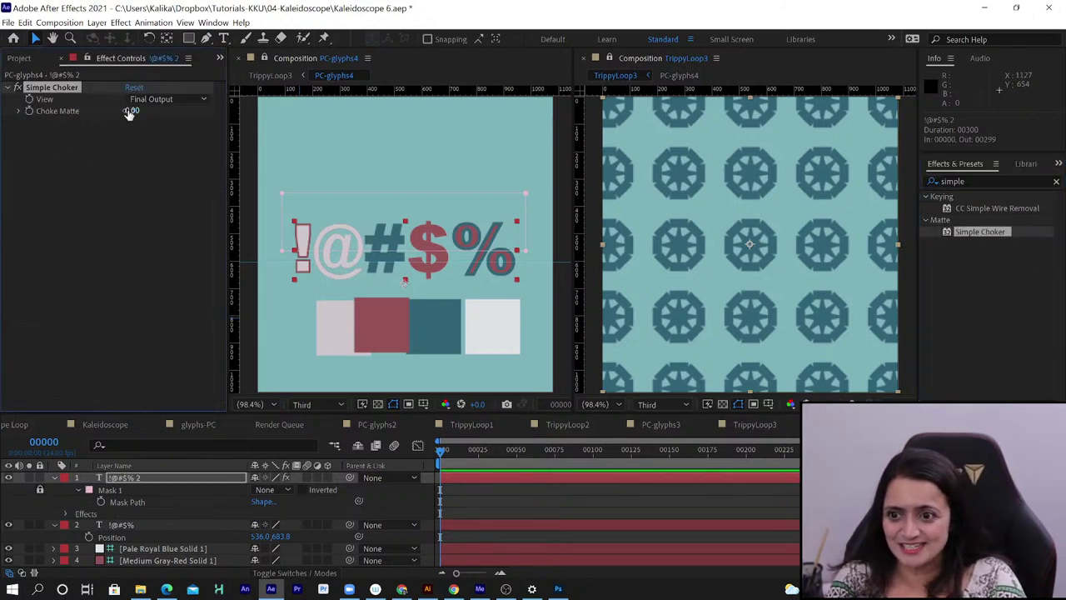
pyautogui.click(131, 111)
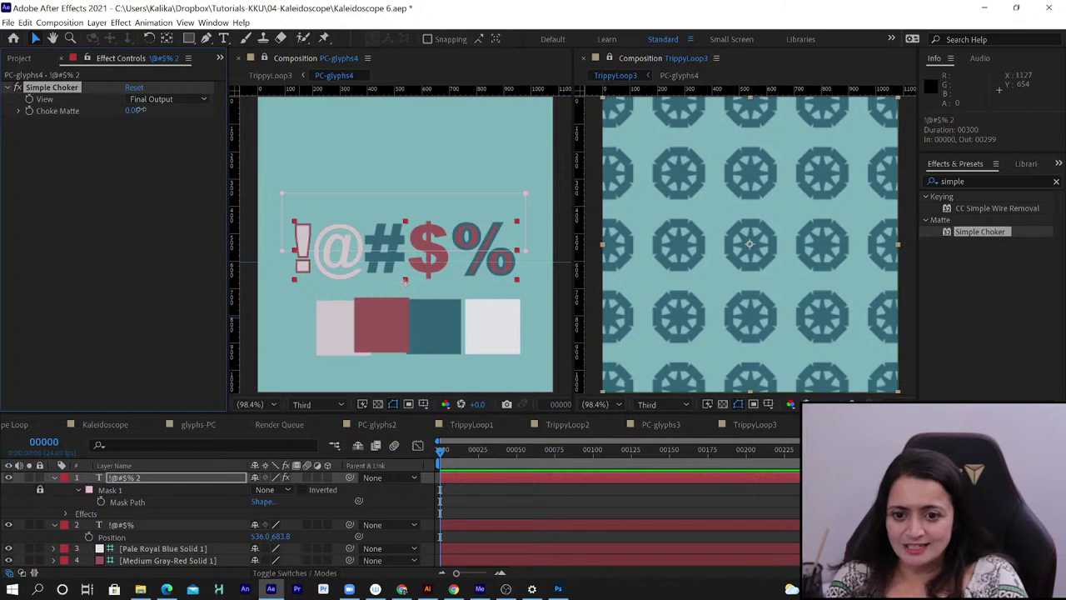
pyautogui.moveTo(139, 110); pyautogui.dragTo(197, 117)
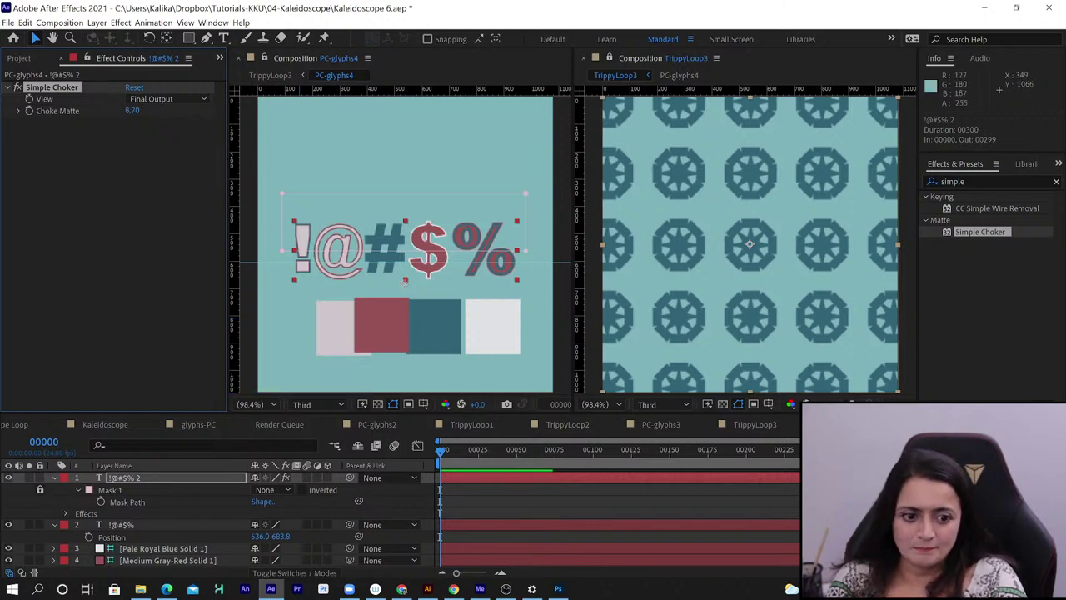
# Move TrippyLoop3 to frame 91 to examine the kaleidoscope pattern made by the choked text
pyautogui.click(755, 424)
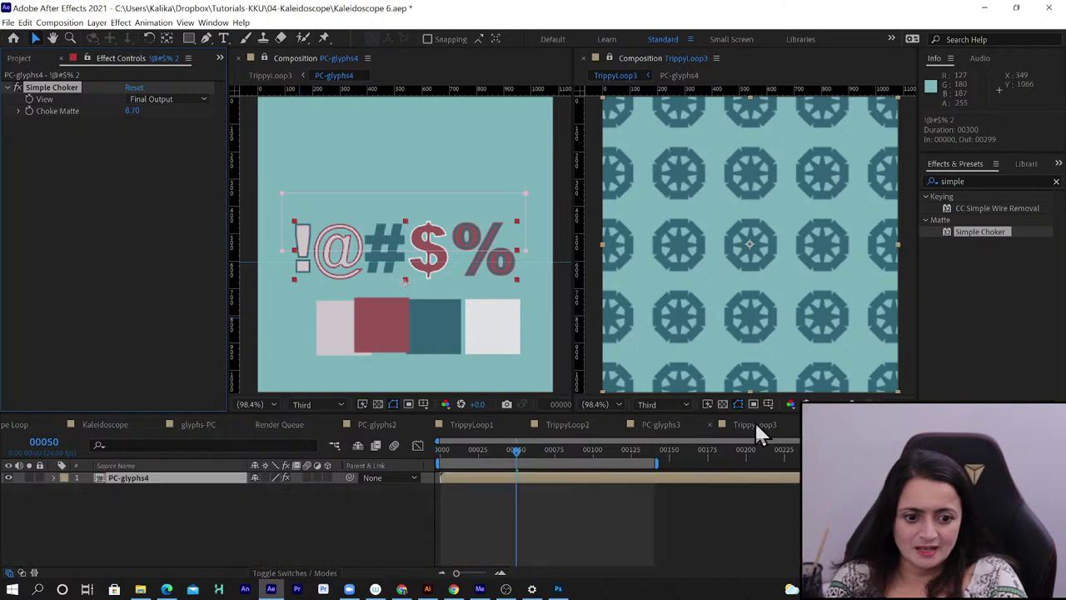
pyautogui.click(550, 452)
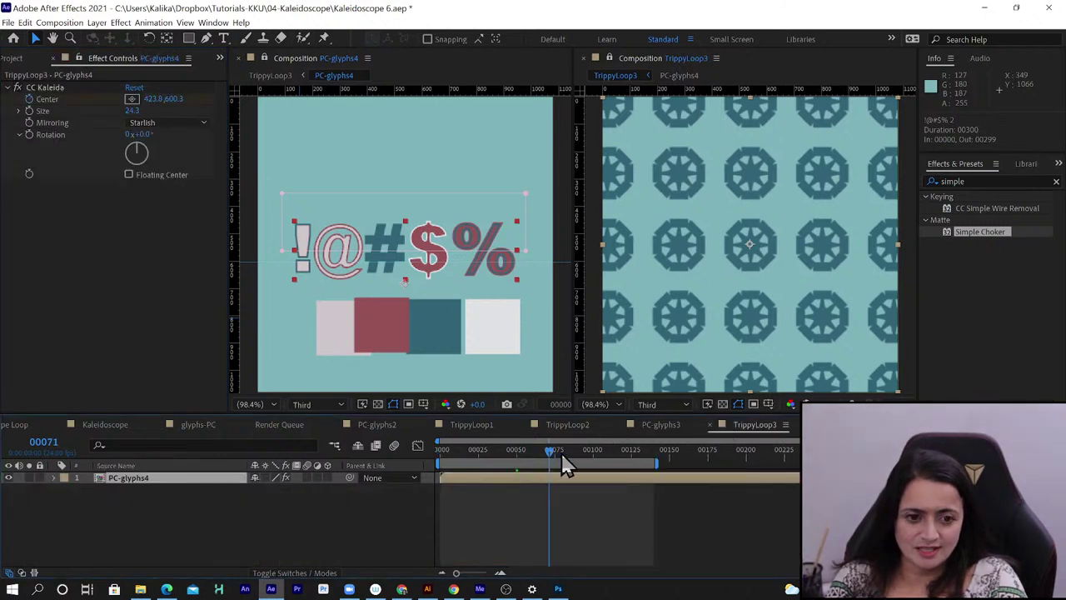
pyautogui.click(581, 457)
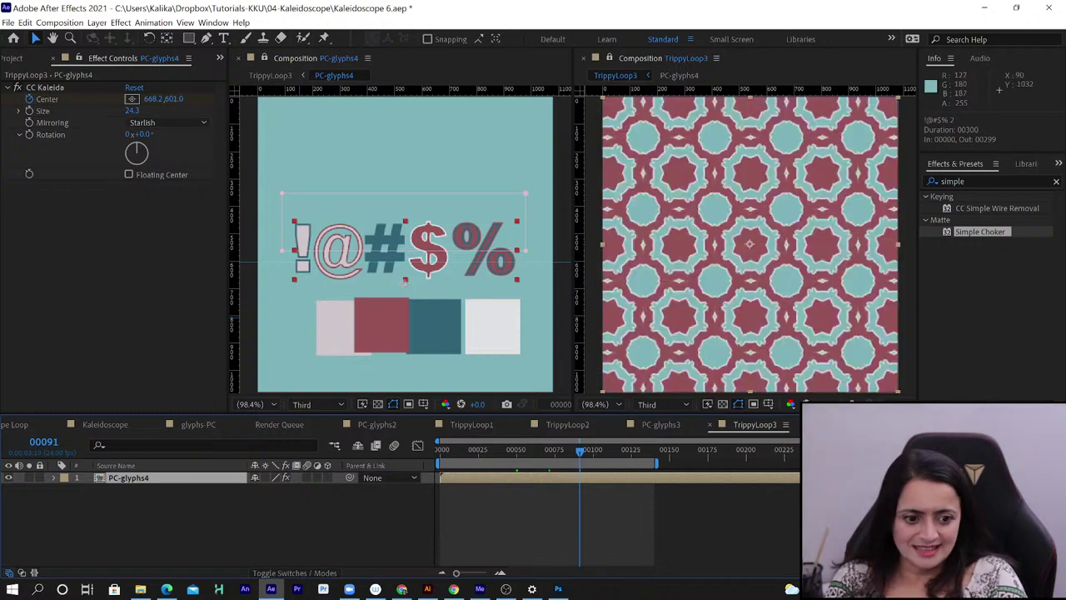
# Set the Simple Choker's Choke Matte on the !@#$% 2 layer in PC-glyphs4 to 32
pyautogui.click(404, 281)
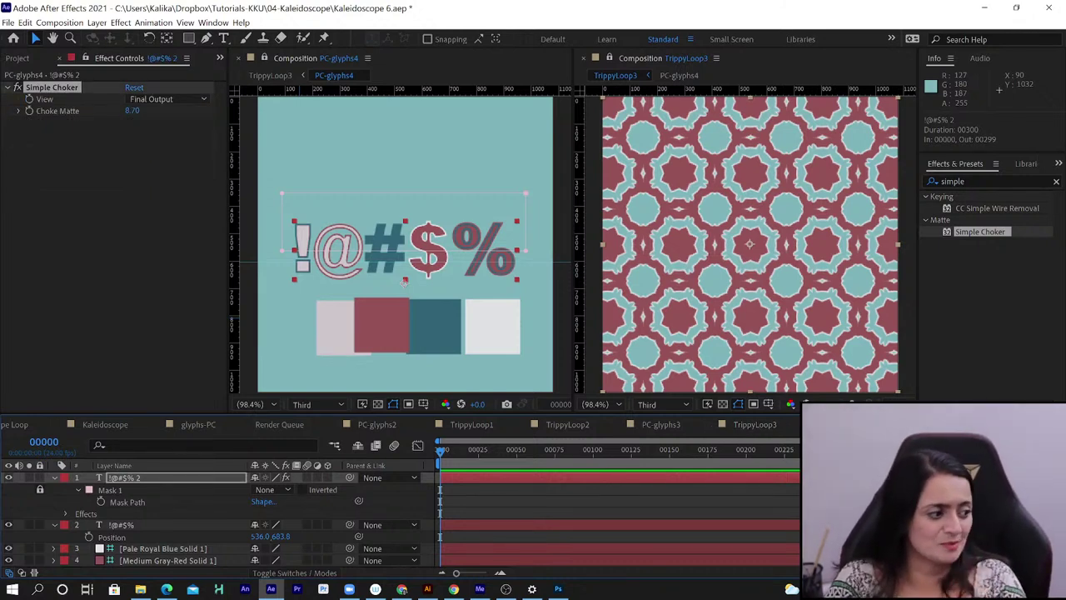
pyautogui.click(158, 478)
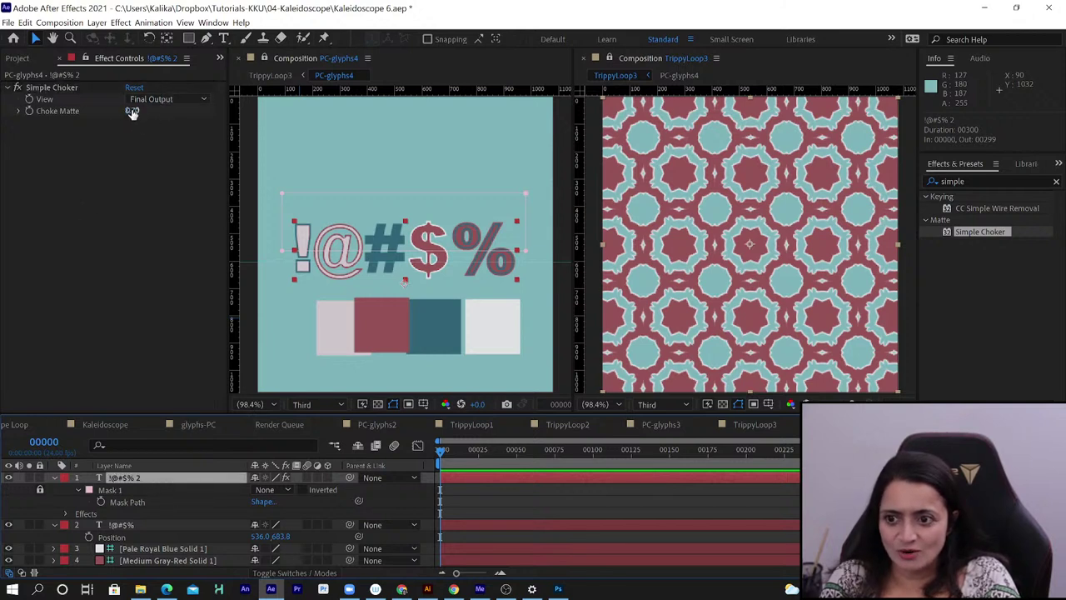
pyautogui.click(204, 116)
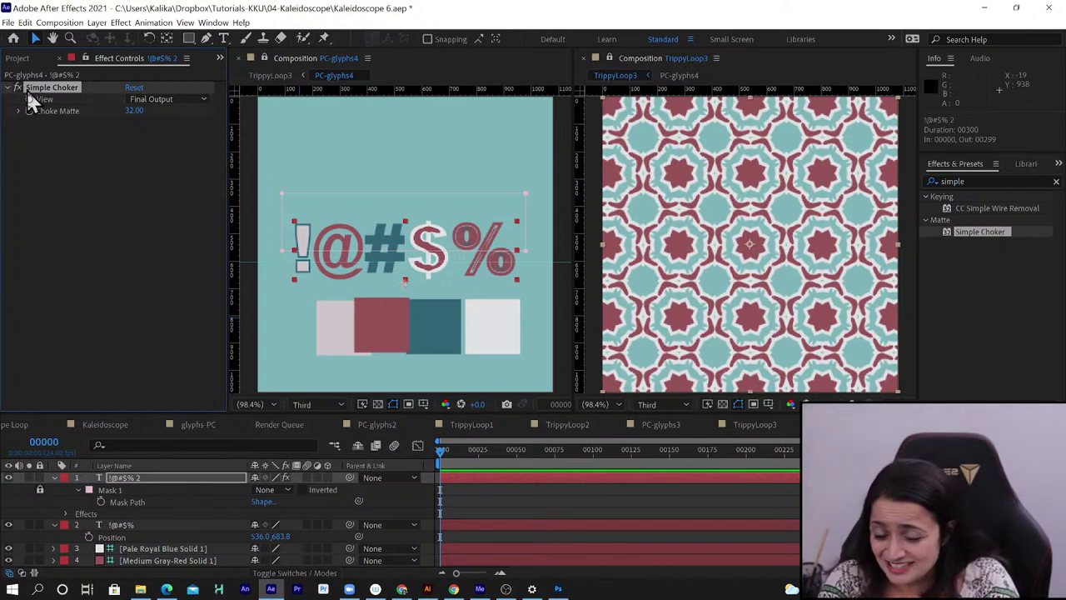
# Delete Mask 1 from the !@#$% 2 layer and set the preview resolution of TrippyLoop3 to Full
pyautogui.click(101, 488)
pyautogui.press('Delete')
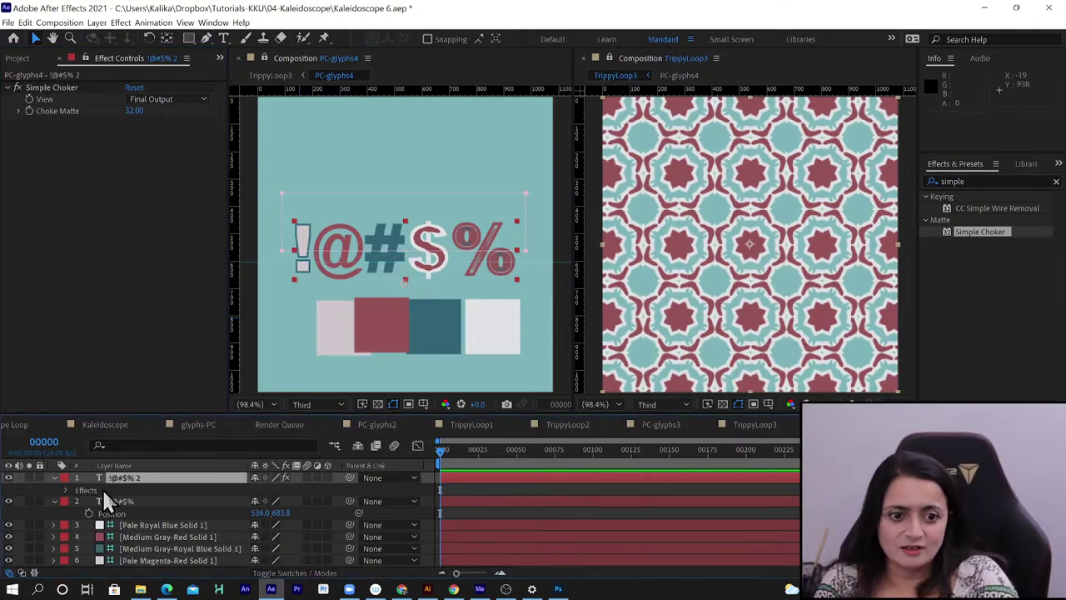
pyautogui.click(650, 405)
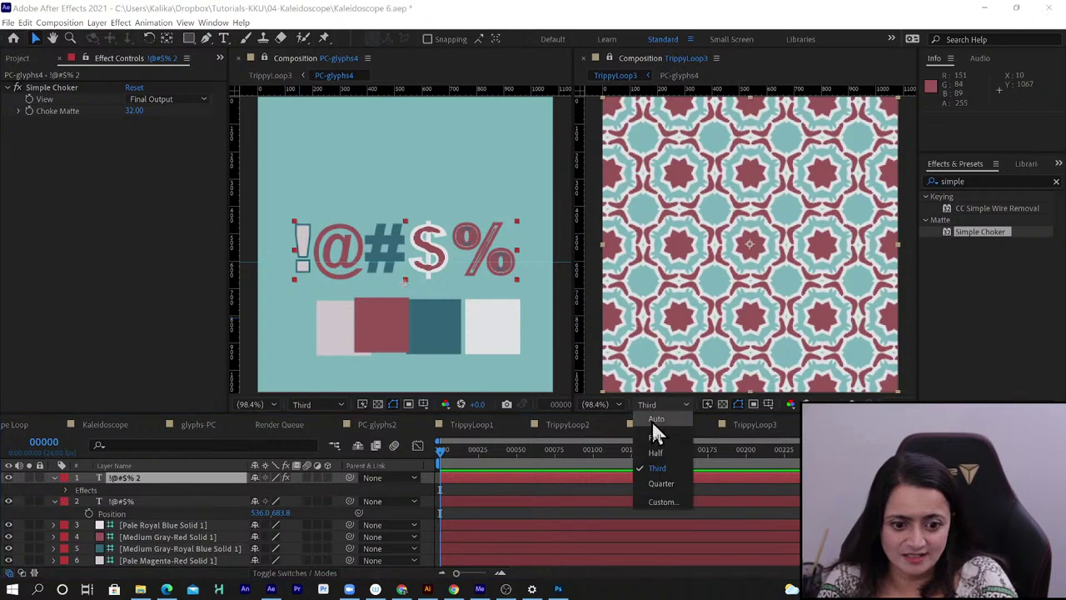
pyautogui.click(652, 434)
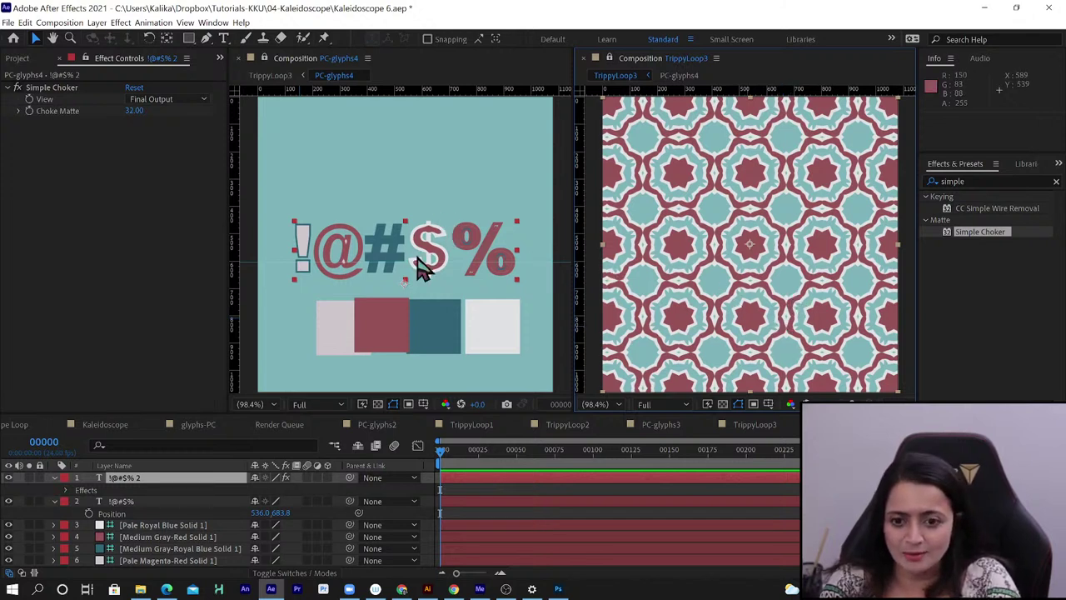
# Turn off Simple Choker on the !@#$% 2 layer and bring up the Character settings
pyautogui.click(18, 87)
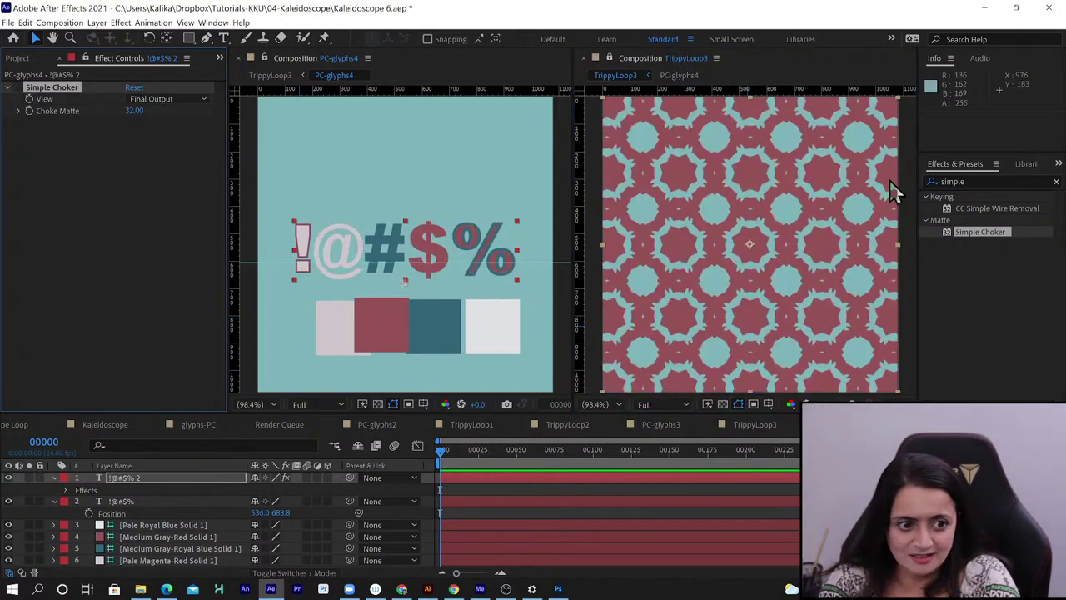
pyautogui.click(1058, 164)
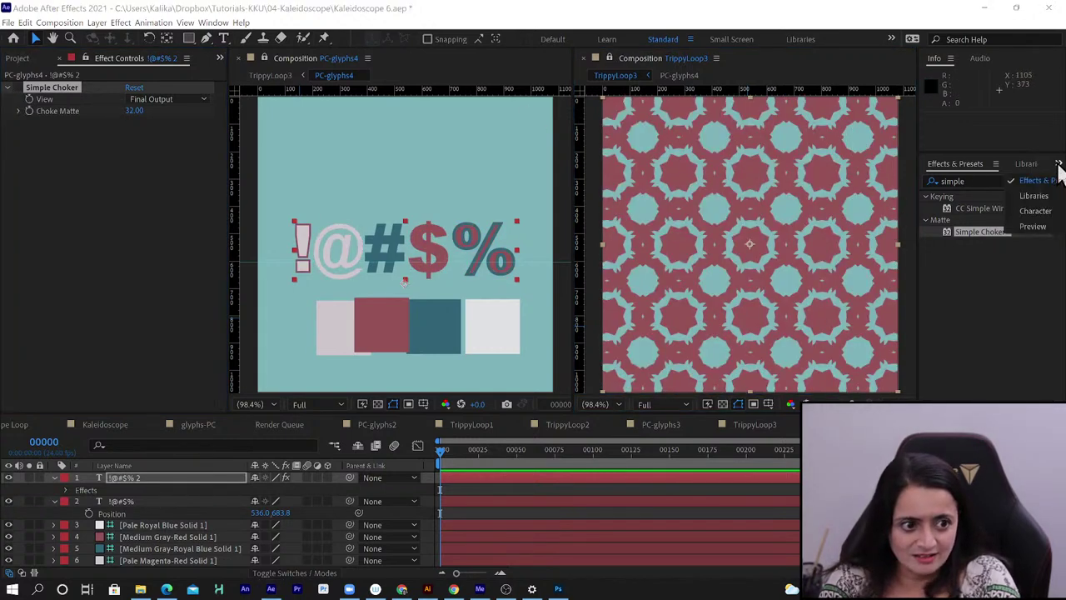
pyautogui.click(1045, 221)
pyautogui.hotkey('ctrl', '6')
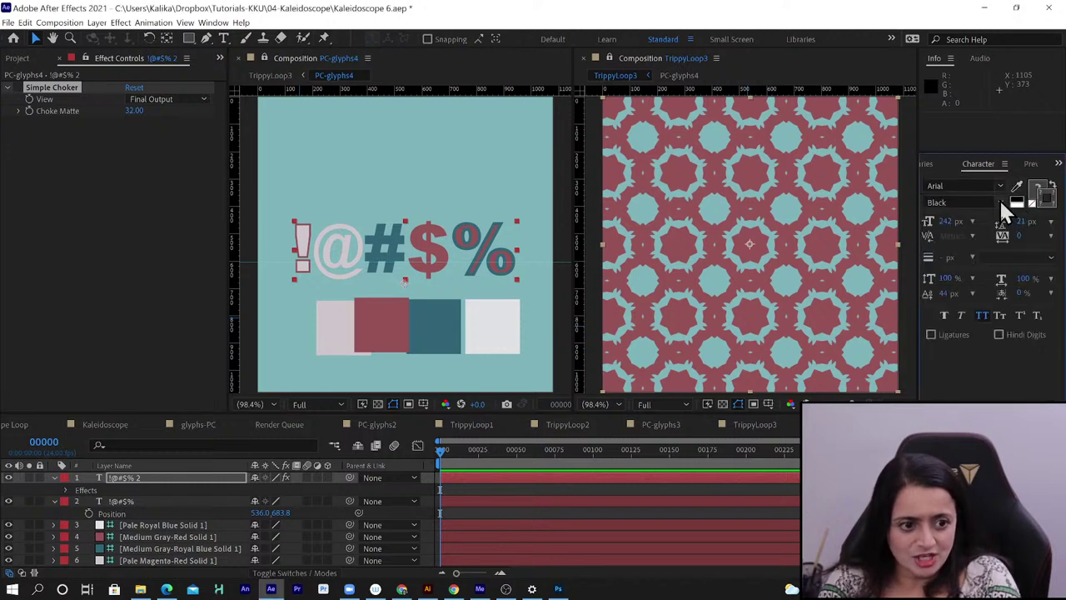
# Try the Regular font style on the !@#$% 2 layer in PC-glyphs4 and undo the font change
pyautogui.click(1000, 203)
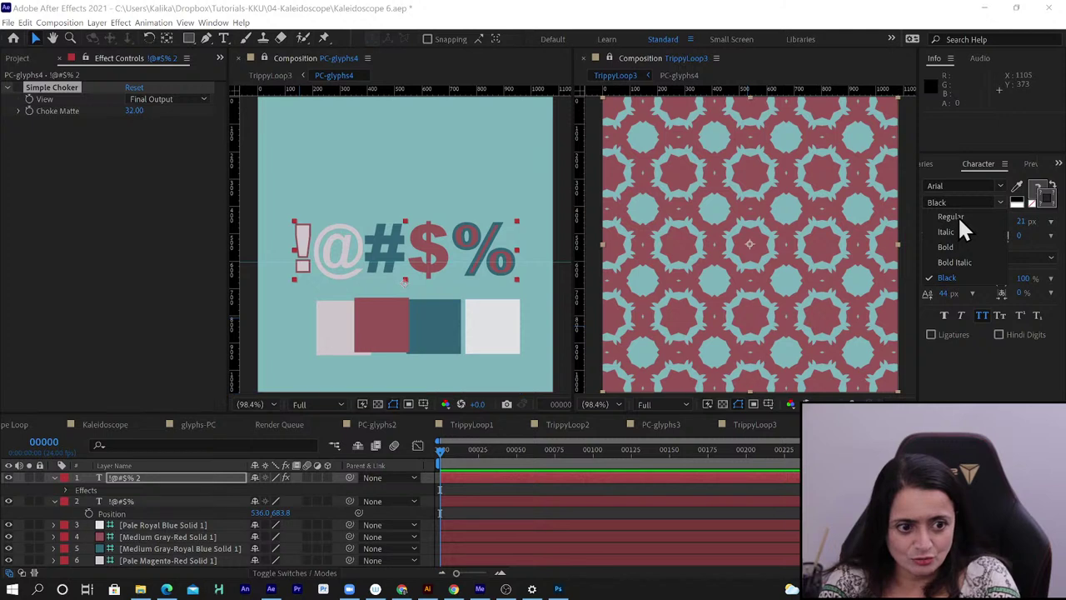
pyautogui.press('Escape')
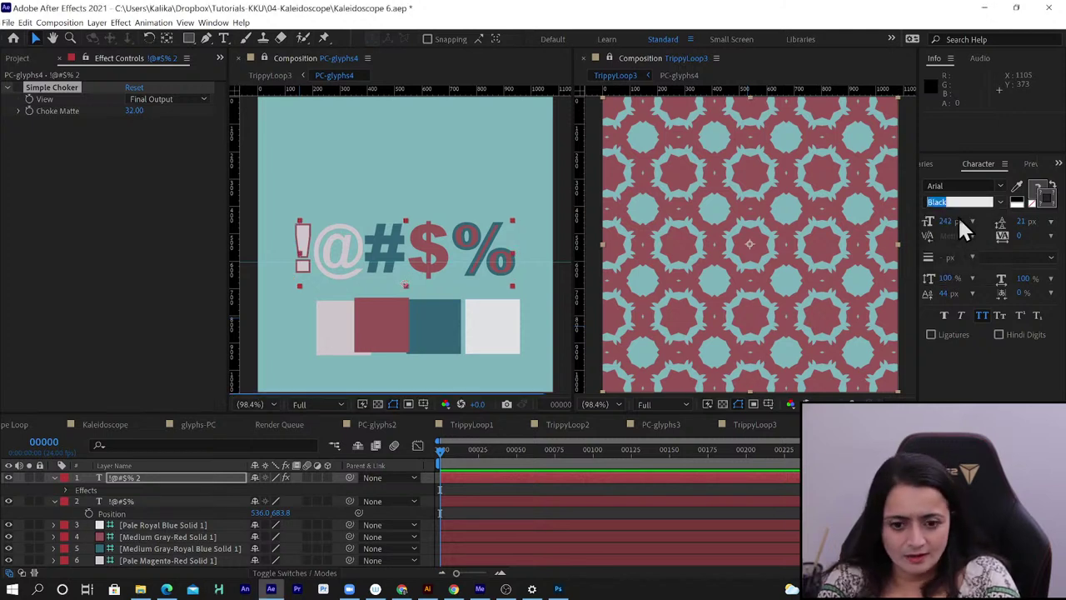
pyautogui.write('Regular')
pyautogui.press('Return')
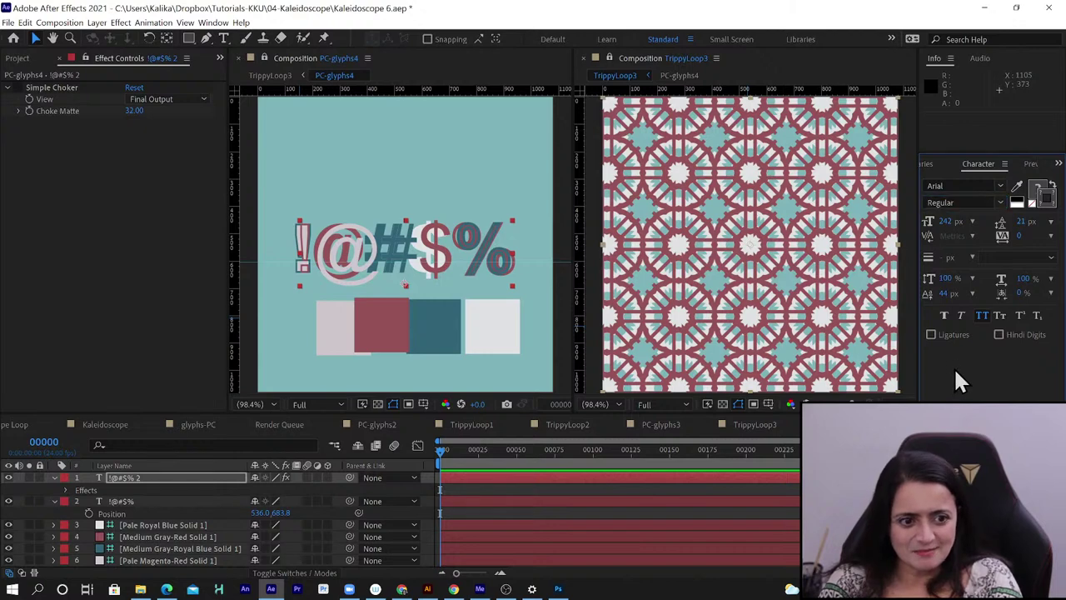
pyautogui.hotkey('ctrl', 'z')
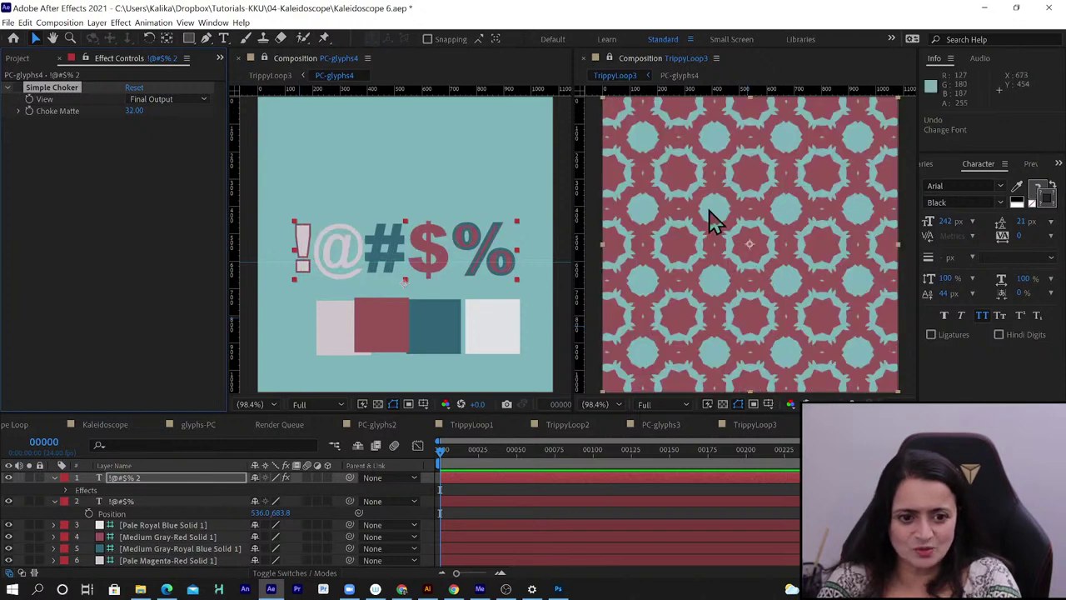
# Set the font style of the !@#$% 2 text layer to Arial Regular
pyautogui.click(1002, 201)
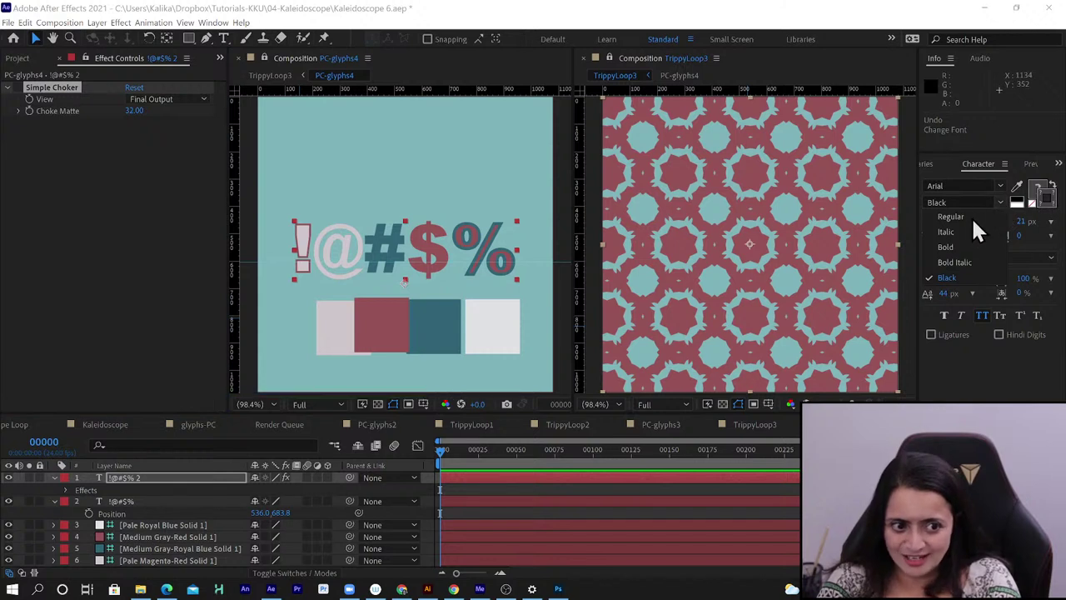
pyautogui.click(754, 276)
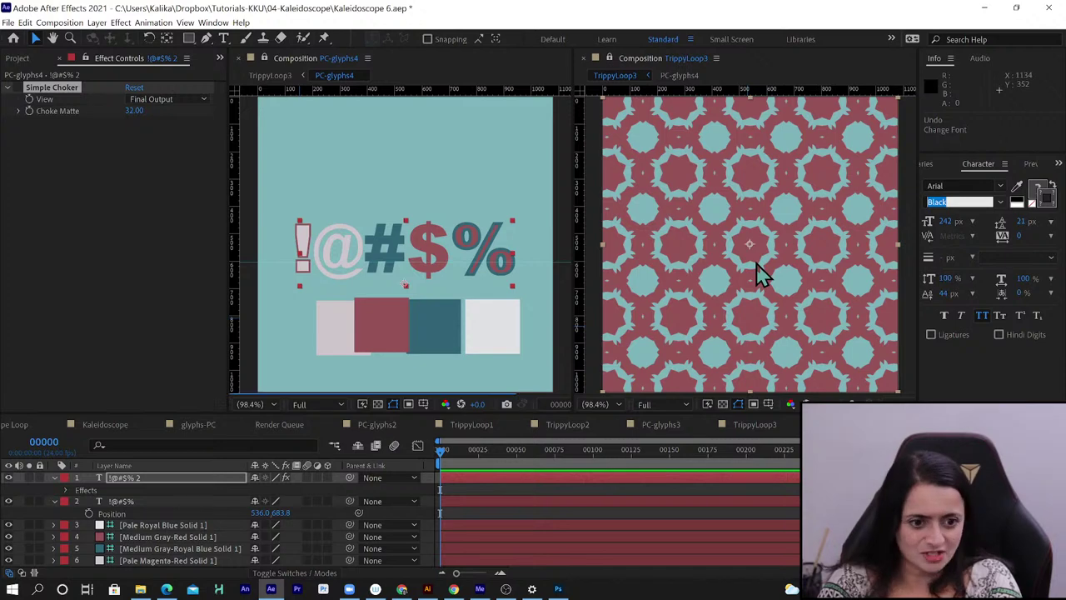
pyautogui.write('Regular')
pyautogui.press('Return')
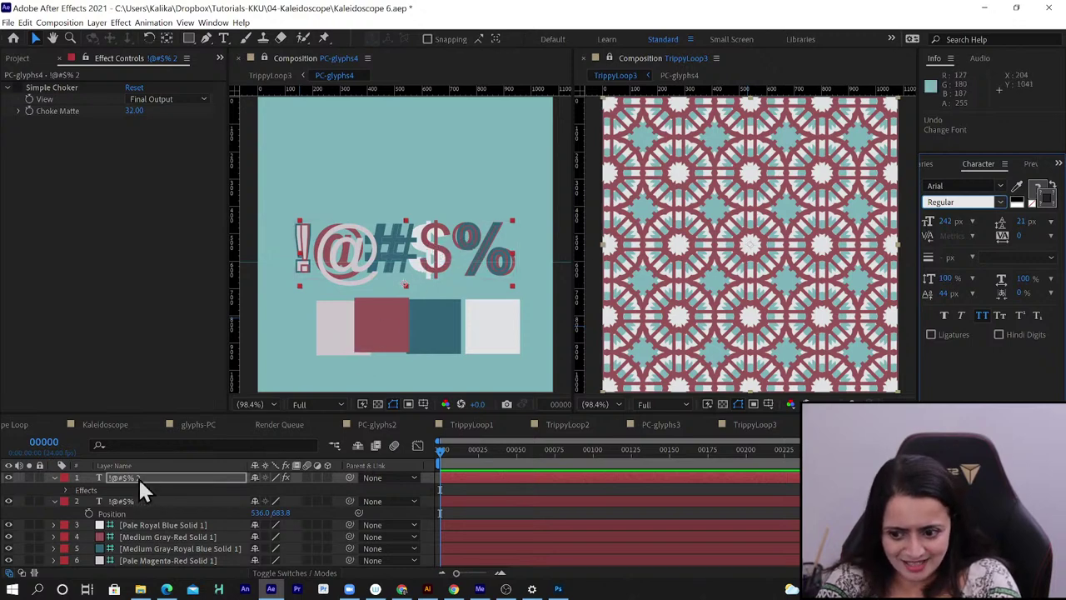
pyautogui.press('Return')
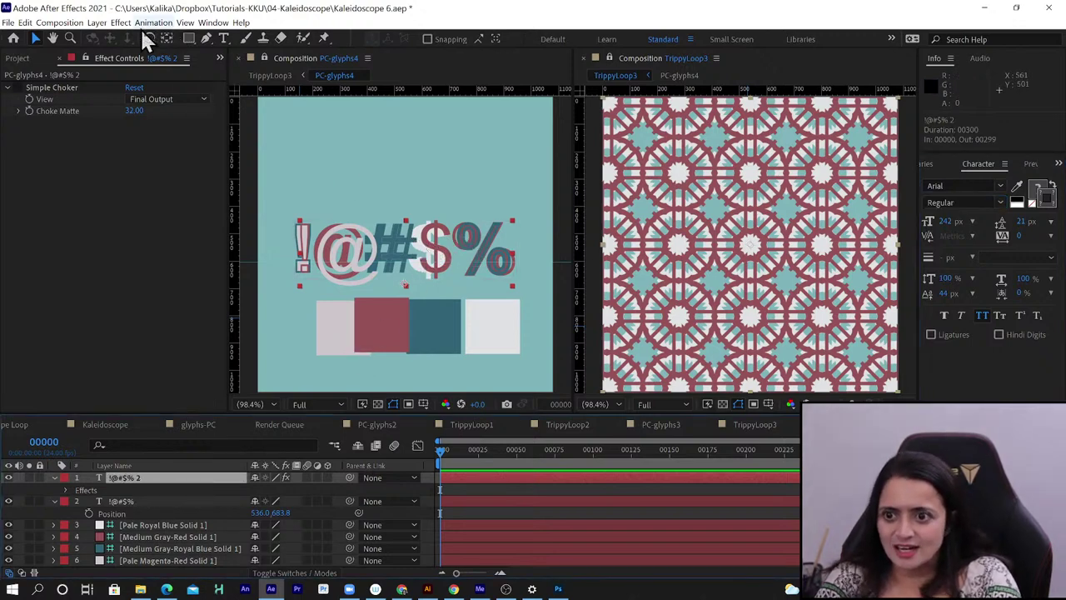
# Remove the stroke from the # character in the !@#$% 2 layer and check the @ and $ characters for strokes
pyautogui.click(223, 38)
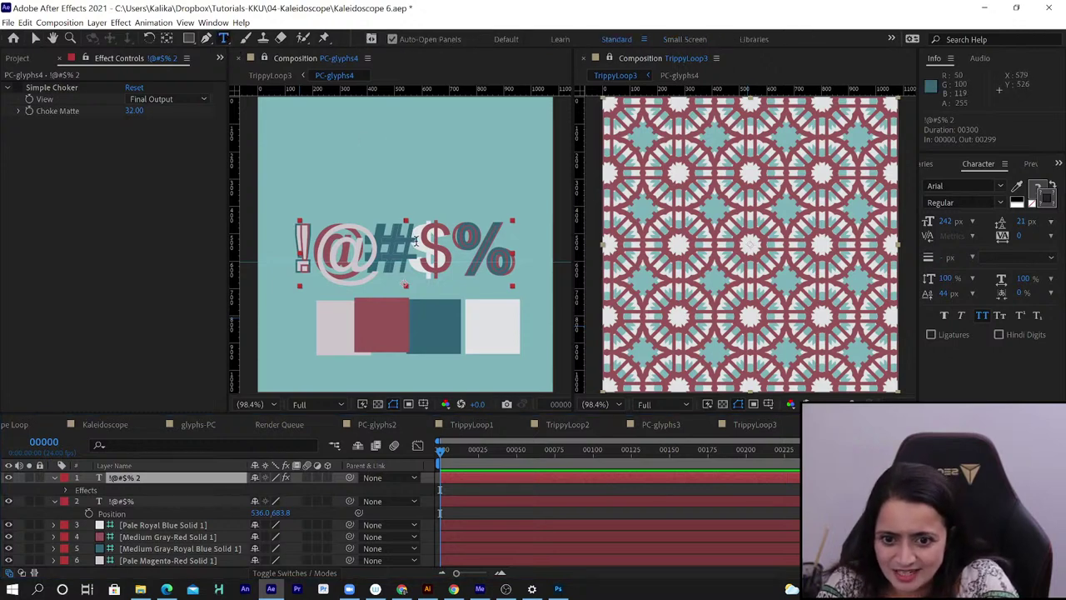
pyautogui.moveTo(375, 242); pyautogui.dragTo(401, 240)
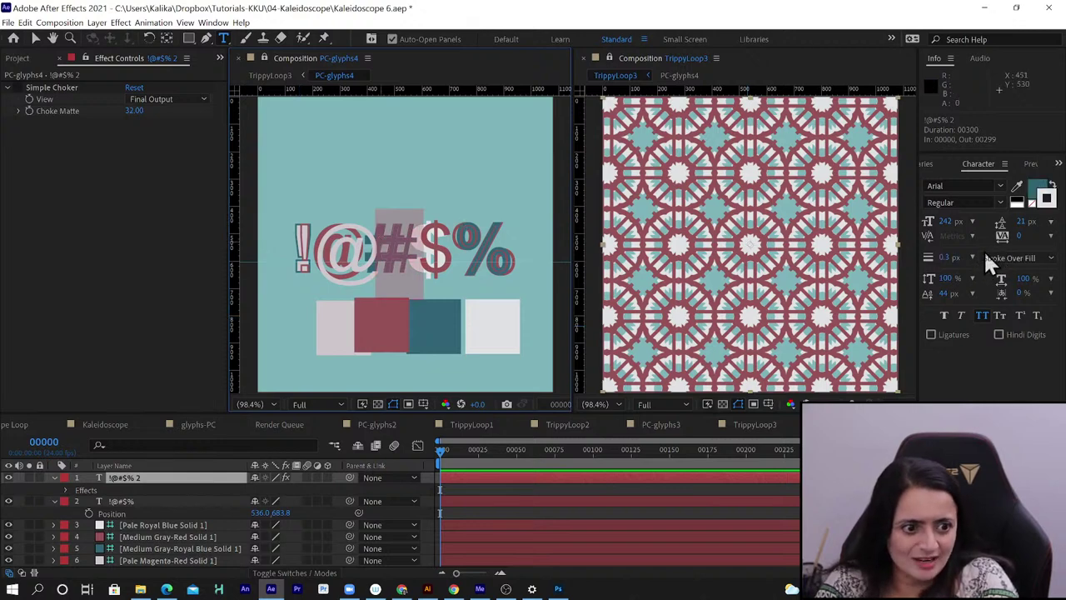
pyautogui.click(1031, 203)
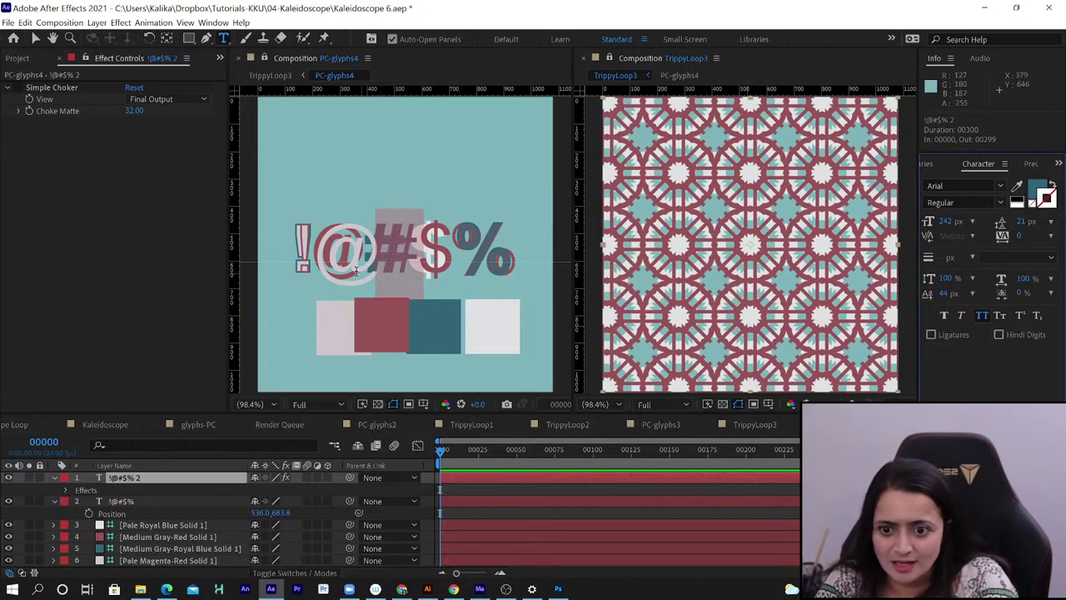
pyautogui.doubleClick(331, 258)
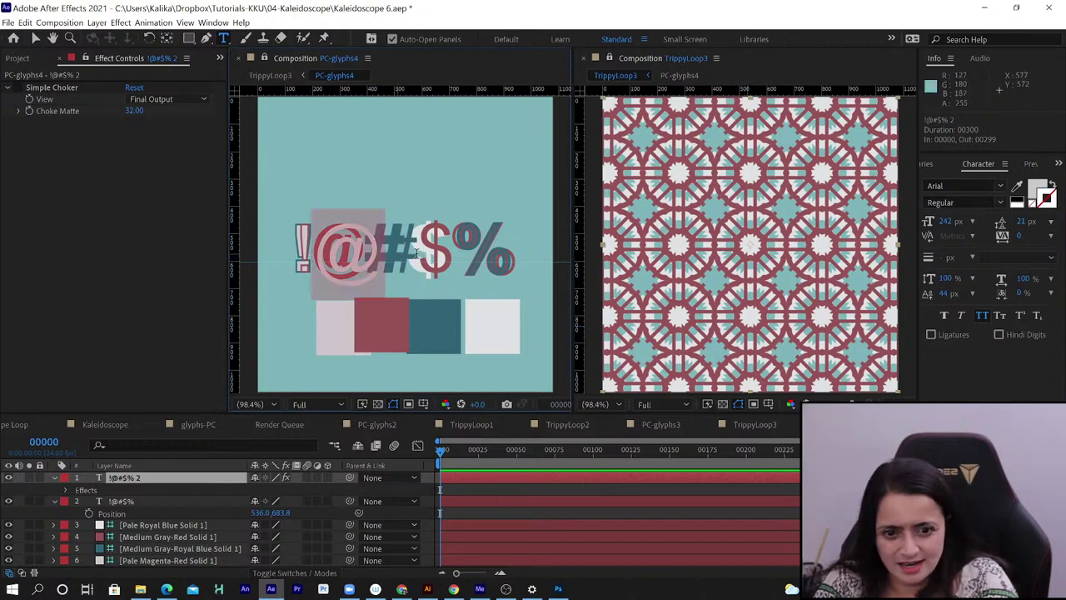
pyautogui.doubleClick(450, 255)
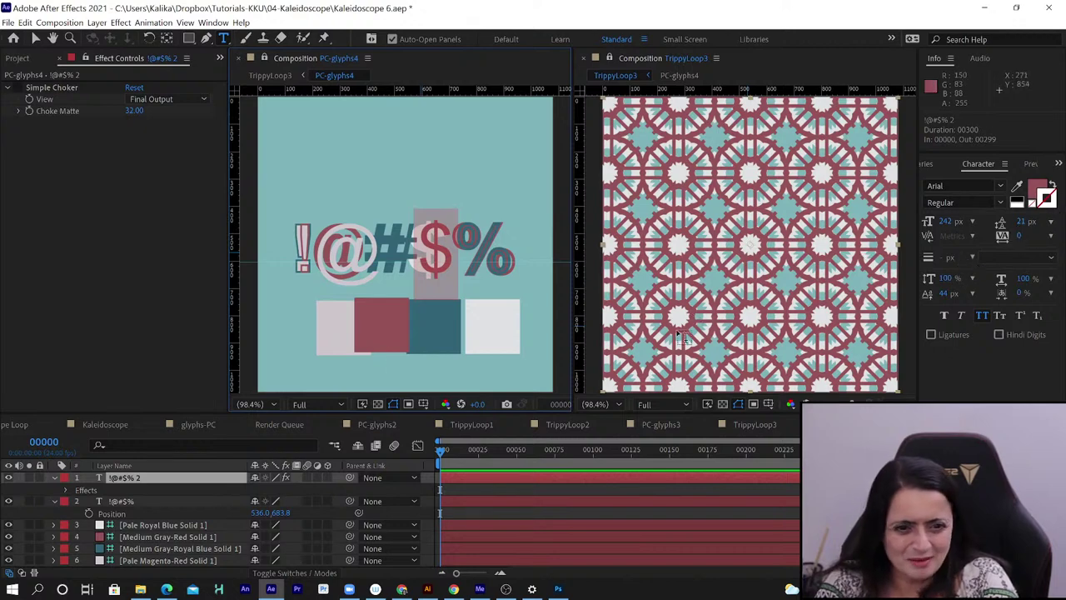
pyautogui.click(51, 509)
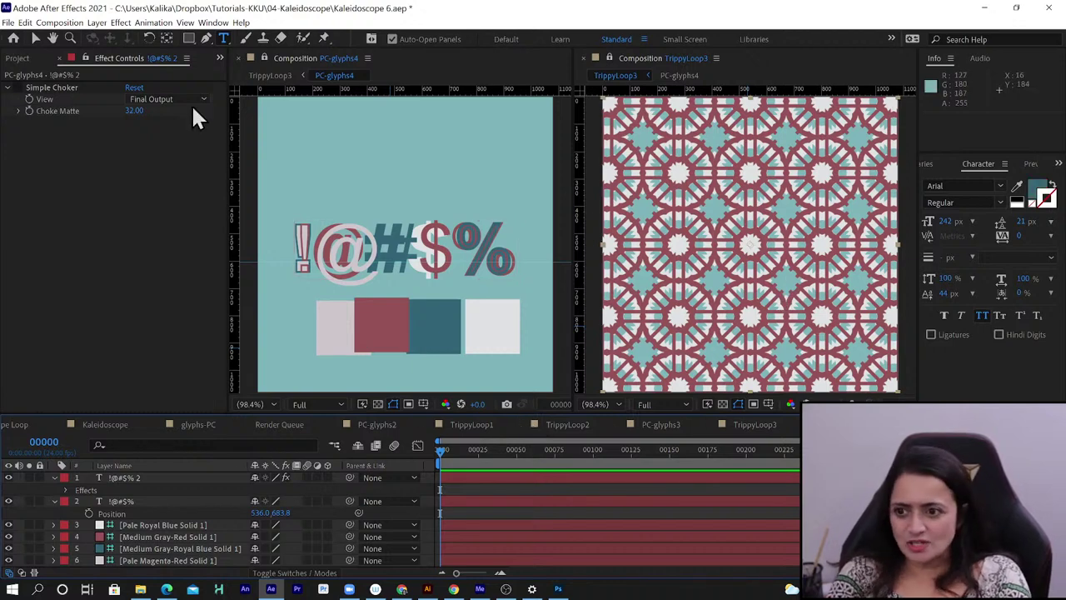
# Duplicate TrippyLoop3 and its nested comps once with True Comp Duplicator, incrementing the last number in the names
pyautogui.click(20, 58)
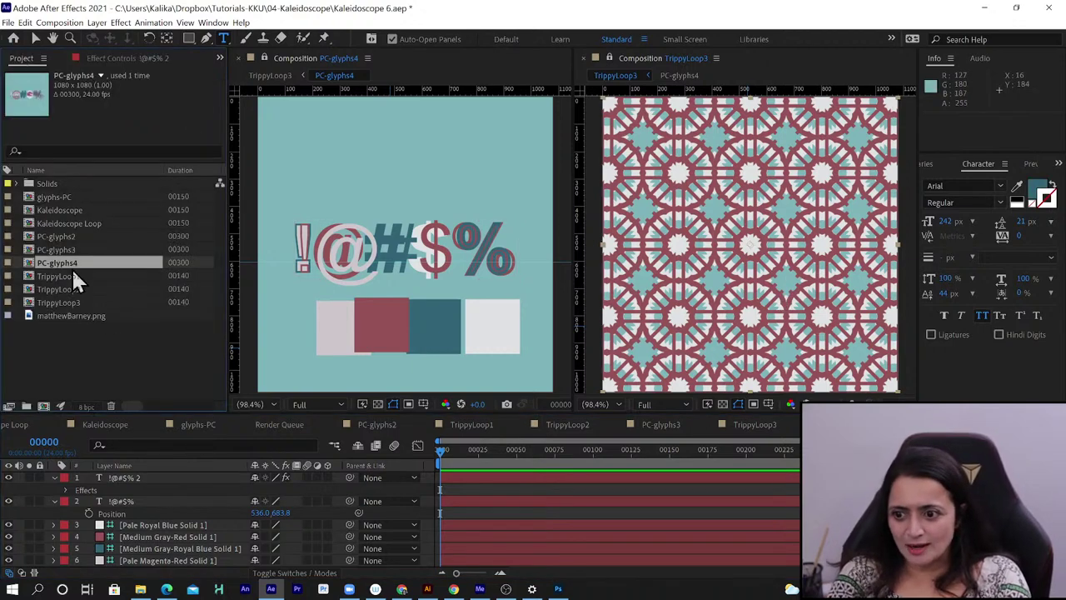
pyautogui.click(70, 304)
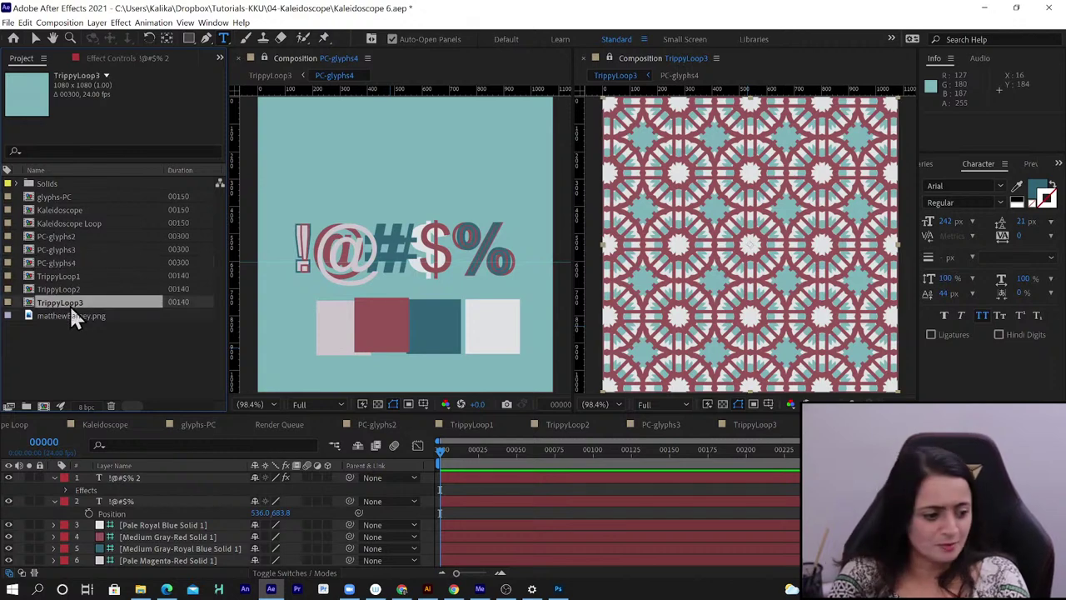
pyautogui.click(213, 25)
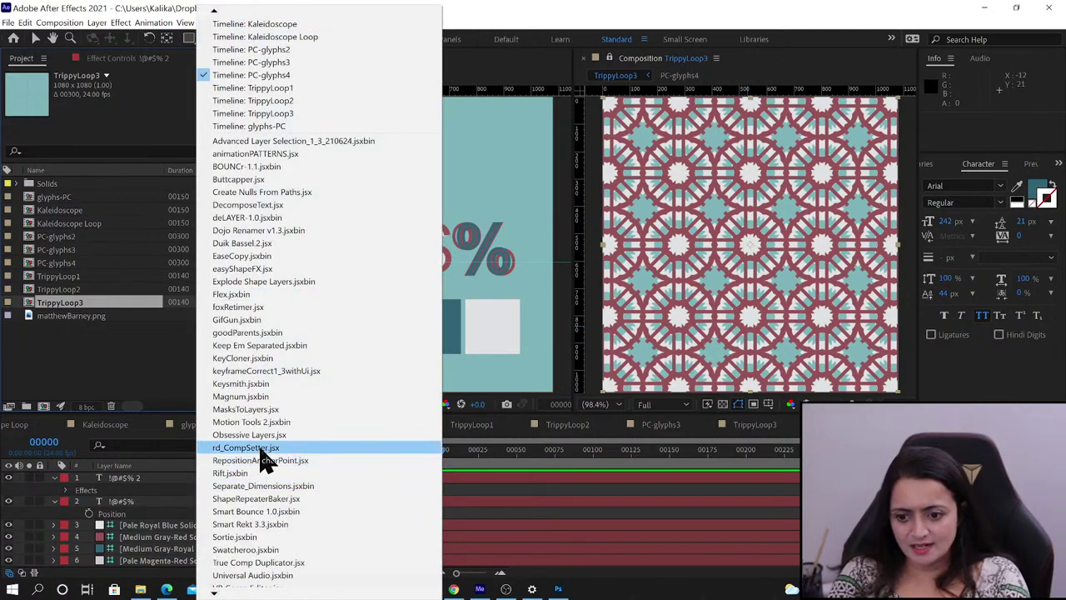
pyautogui.click(266, 564)
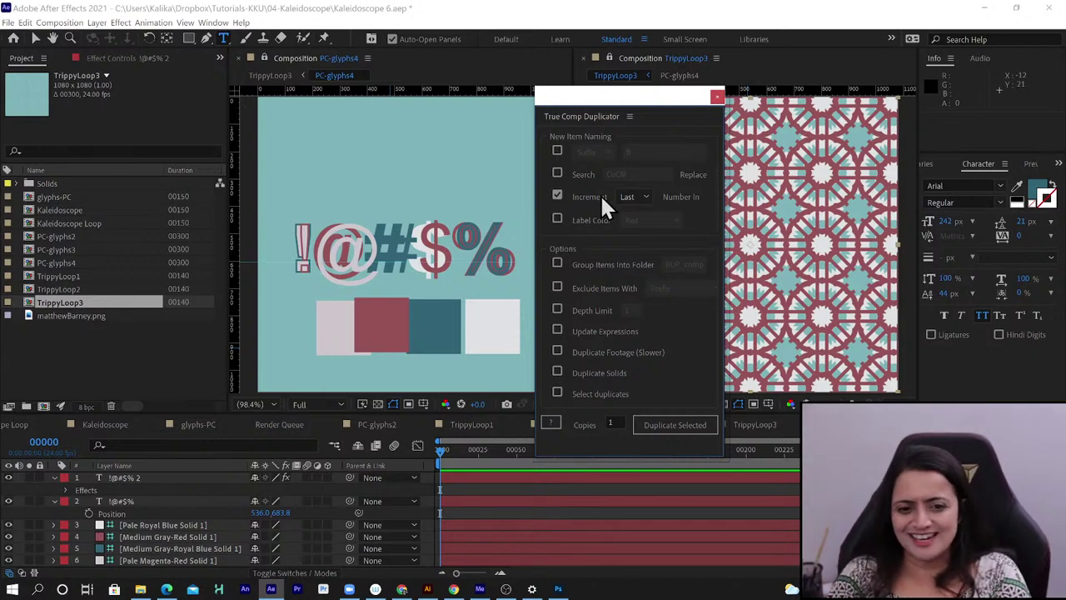
pyautogui.moveTo(612, 99); pyautogui.dragTo(621, 101)
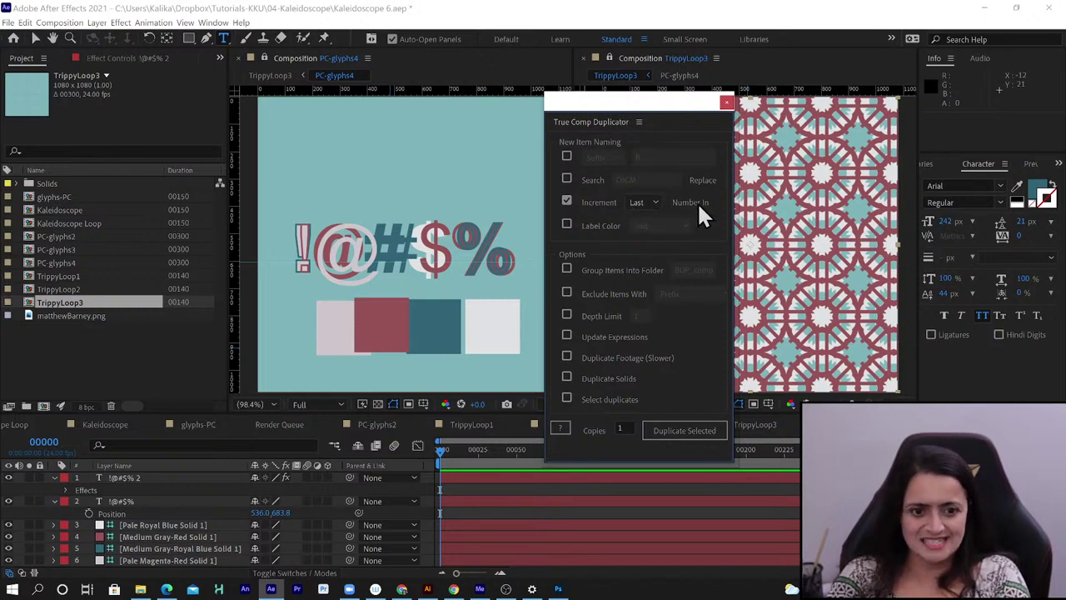
pyautogui.click(691, 430)
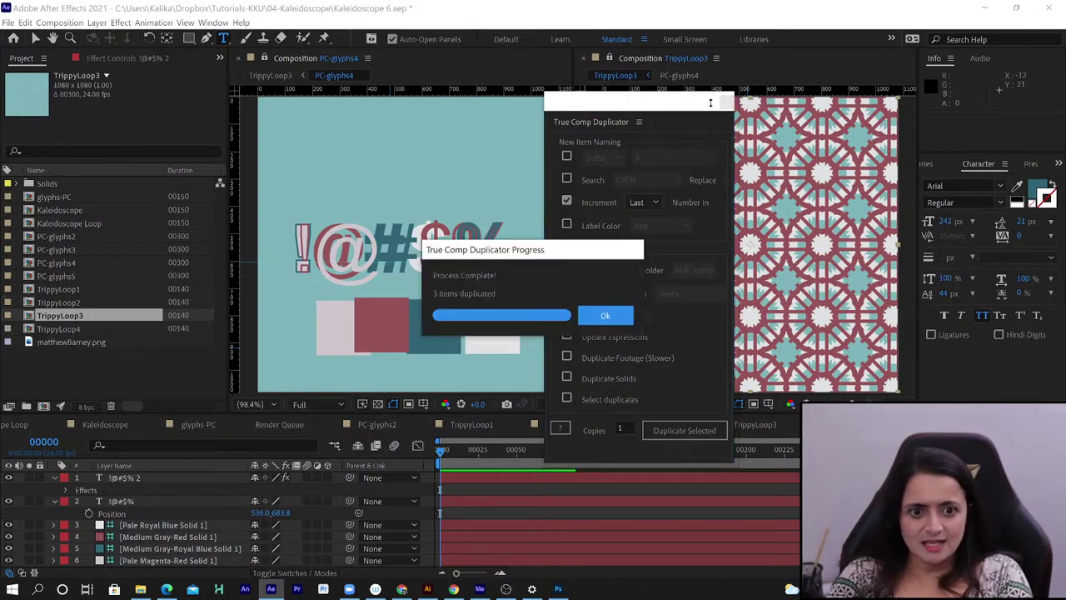
pyautogui.click(627, 317)
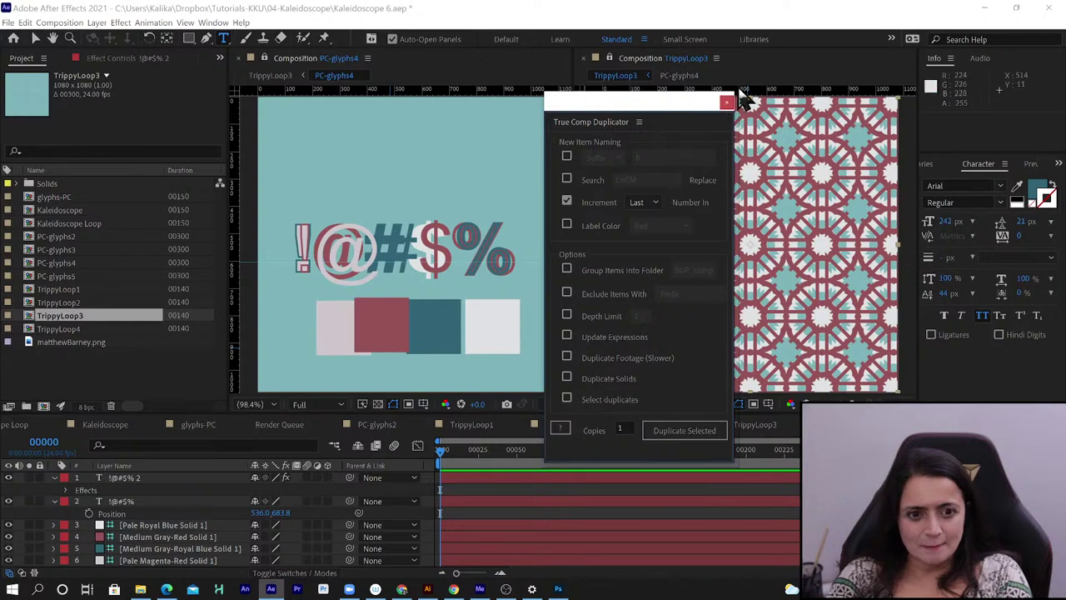
pyautogui.click(726, 102)
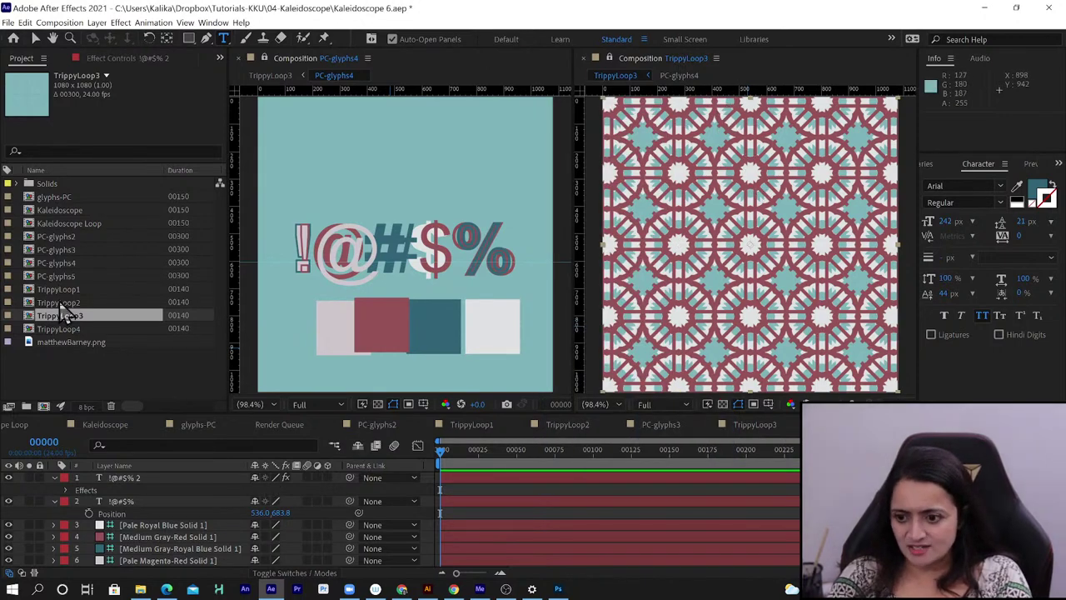
# Open TrippyLoop4 in place of the split TrippyLoop3 view and go to frame 62
pyautogui.click(54, 328)
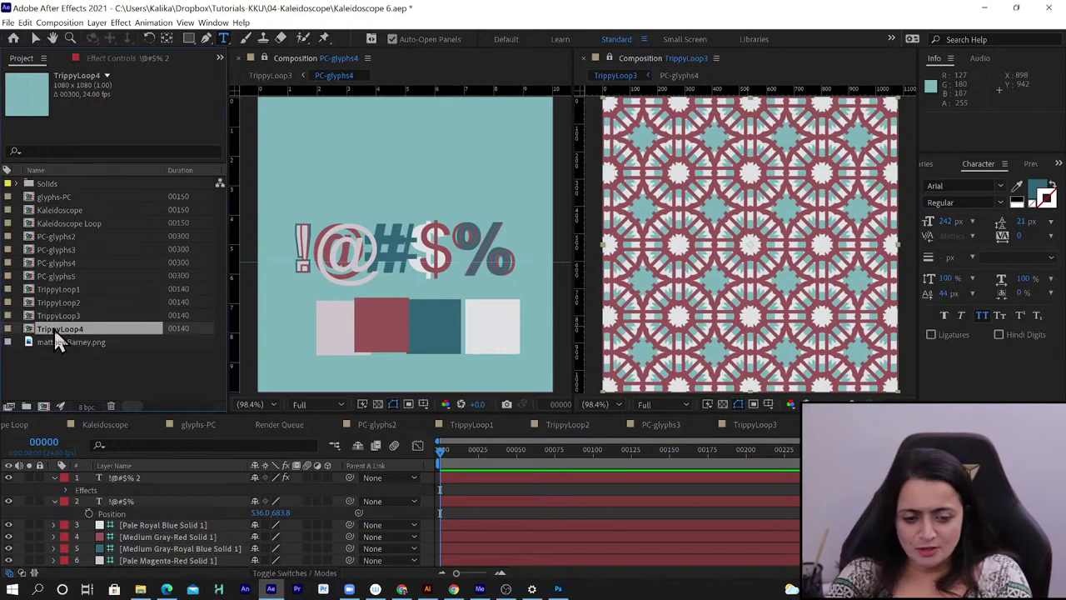
pyautogui.click(54, 328)
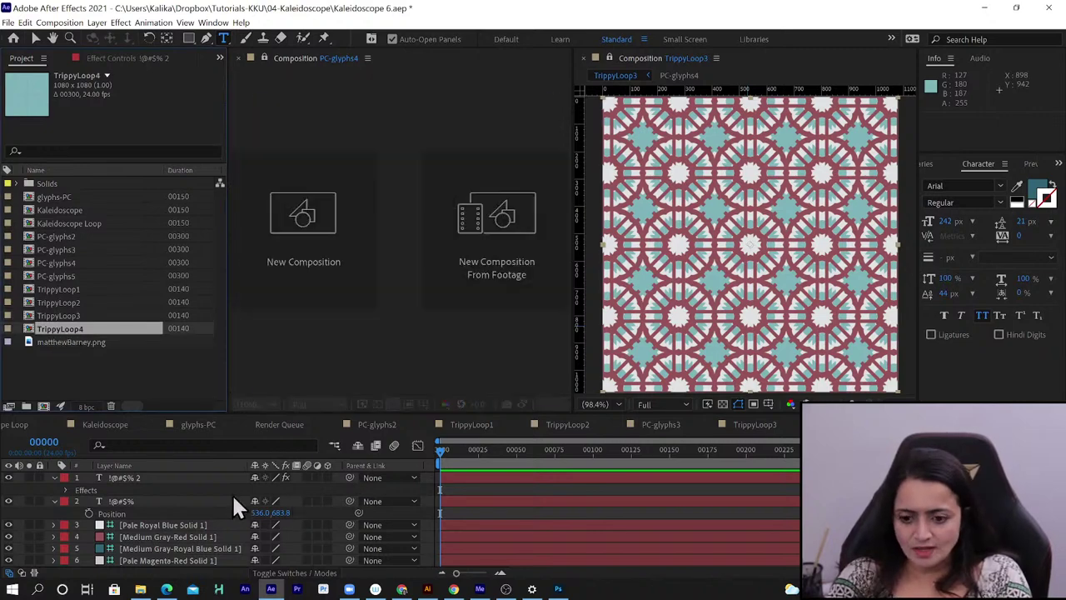
pyautogui.doubleClick(131, 328)
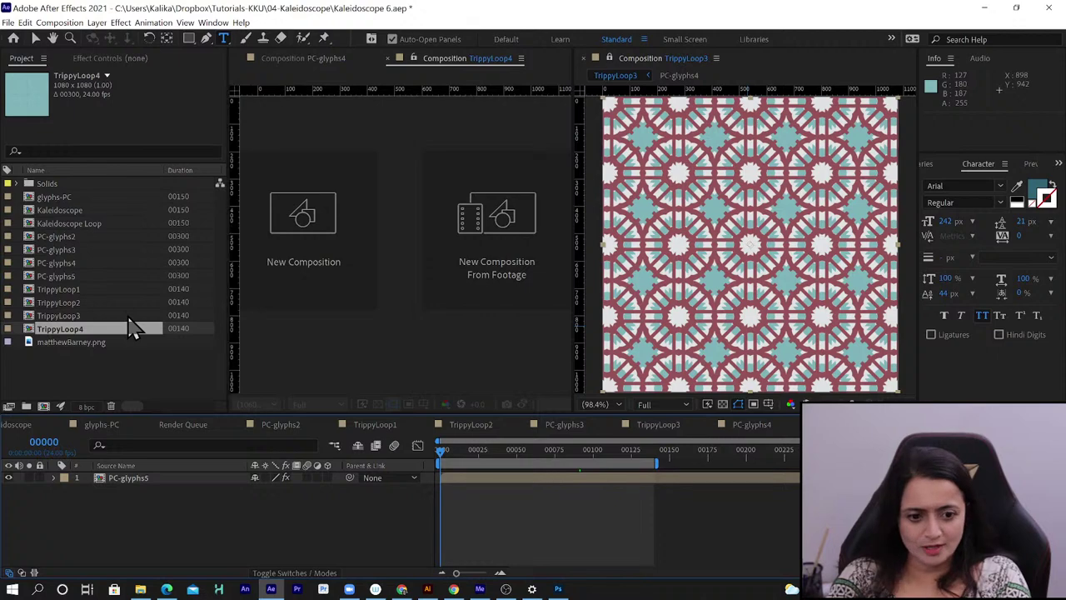
pyautogui.click(583, 56)
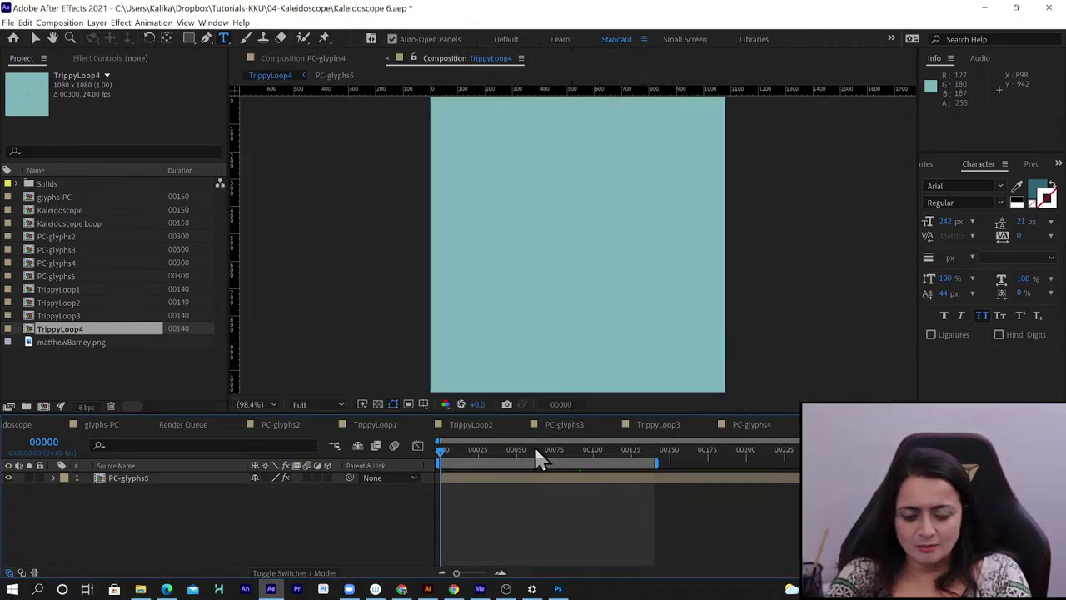
pyautogui.click(534, 448)
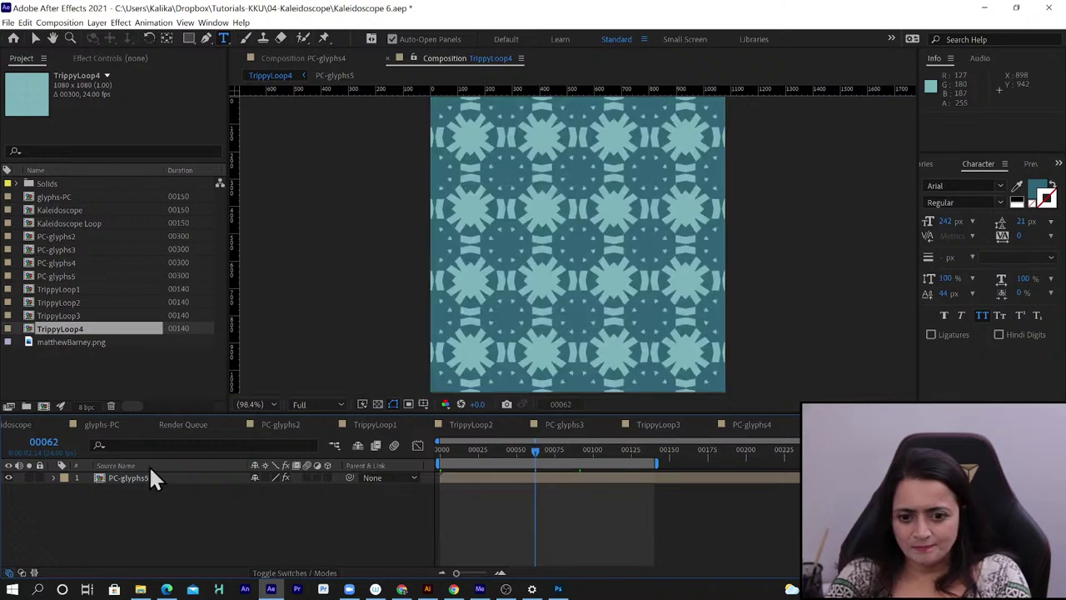
# In PC-glyphs5, turn off Guide Layer for matthewBarney.png and move that layer directly beneath !@#$% 2
pyautogui.doubleClick(123, 476)
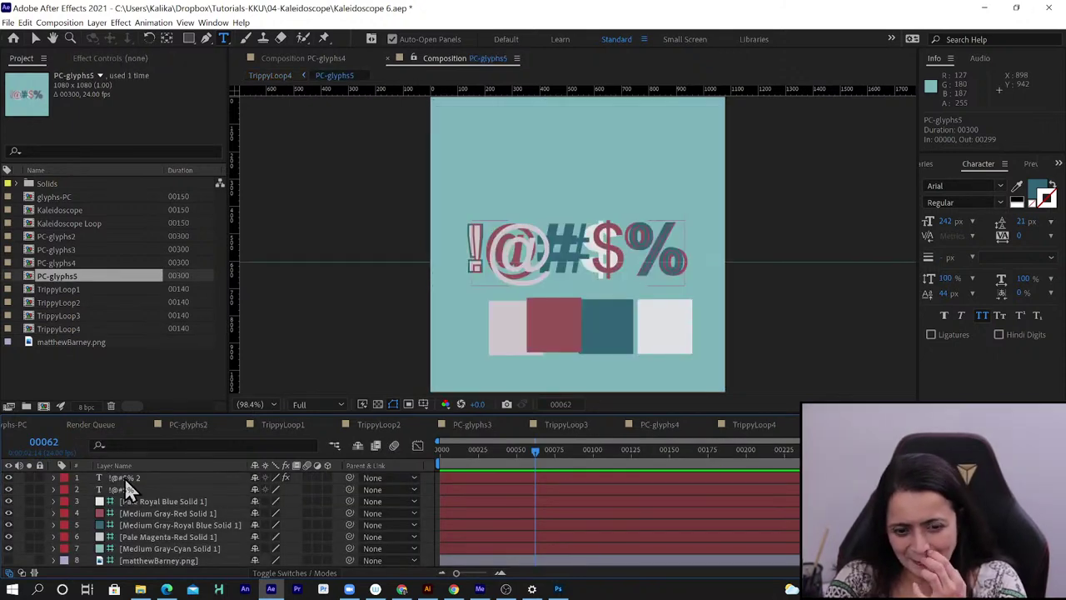
pyautogui.click(132, 478)
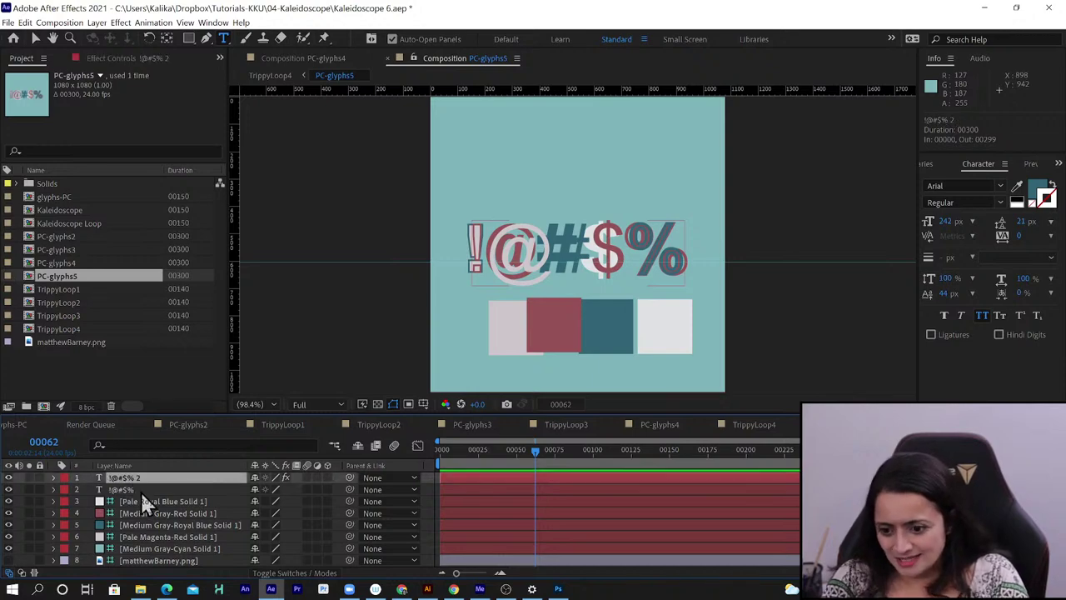
pyautogui.rightClick(151, 563)
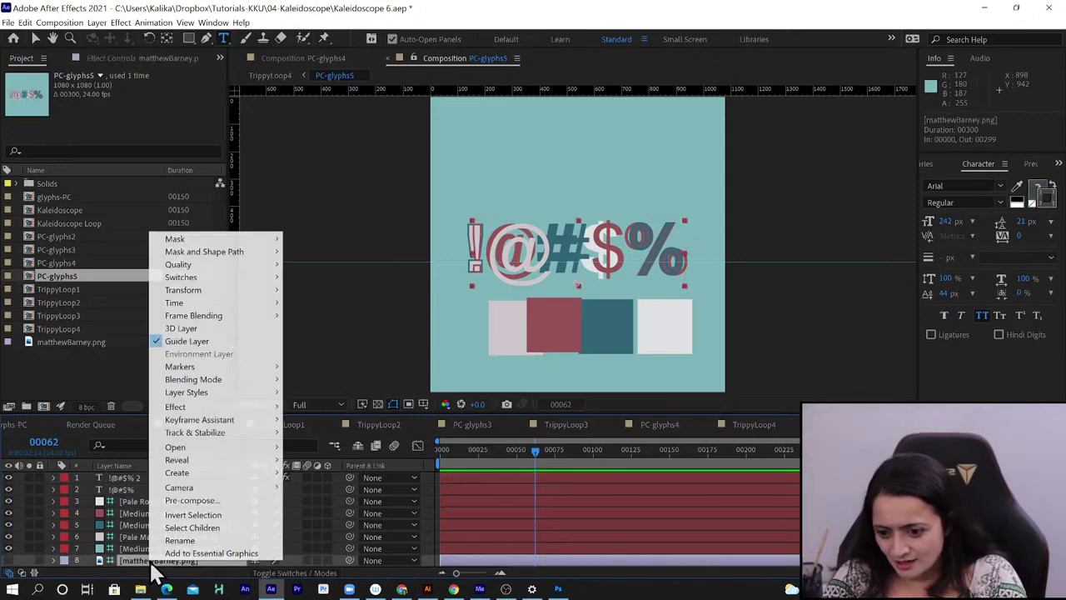
pyautogui.click(203, 341)
pyautogui.moveTo(151, 561); pyautogui.dragTo(162, 487)
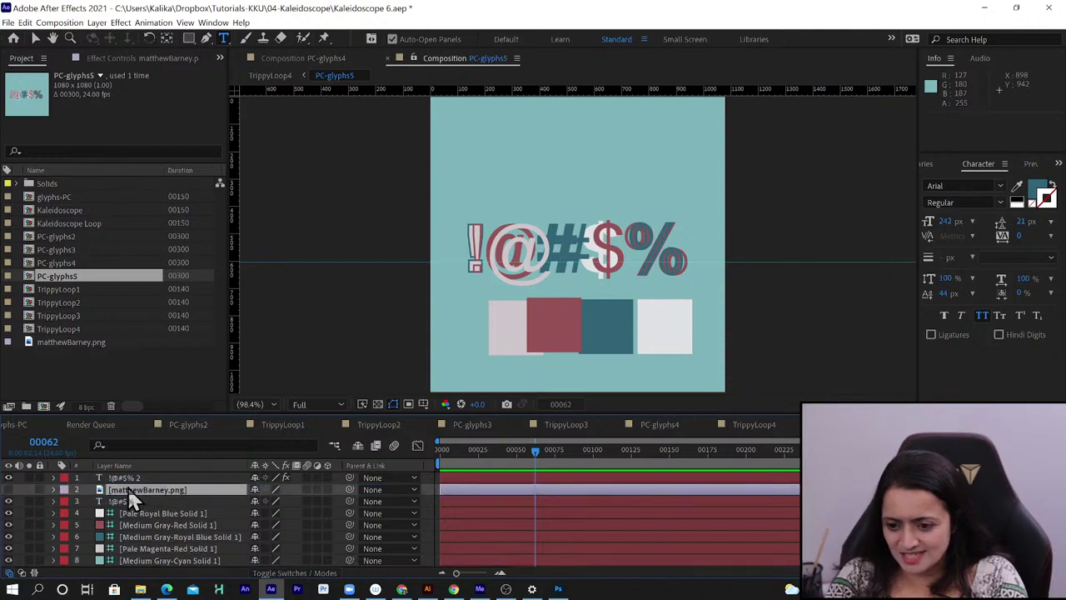
# Make the matthewBarney.png layer visible in PC-glyphs5 and reveal its Scale property
pyautogui.click(293, 573)
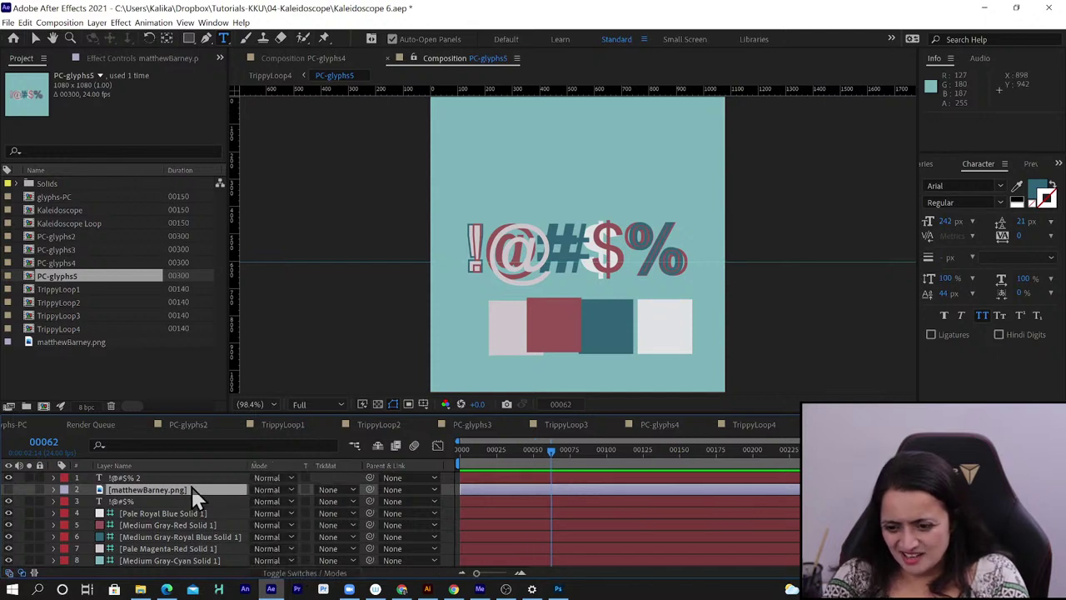
pyautogui.click(9, 490)
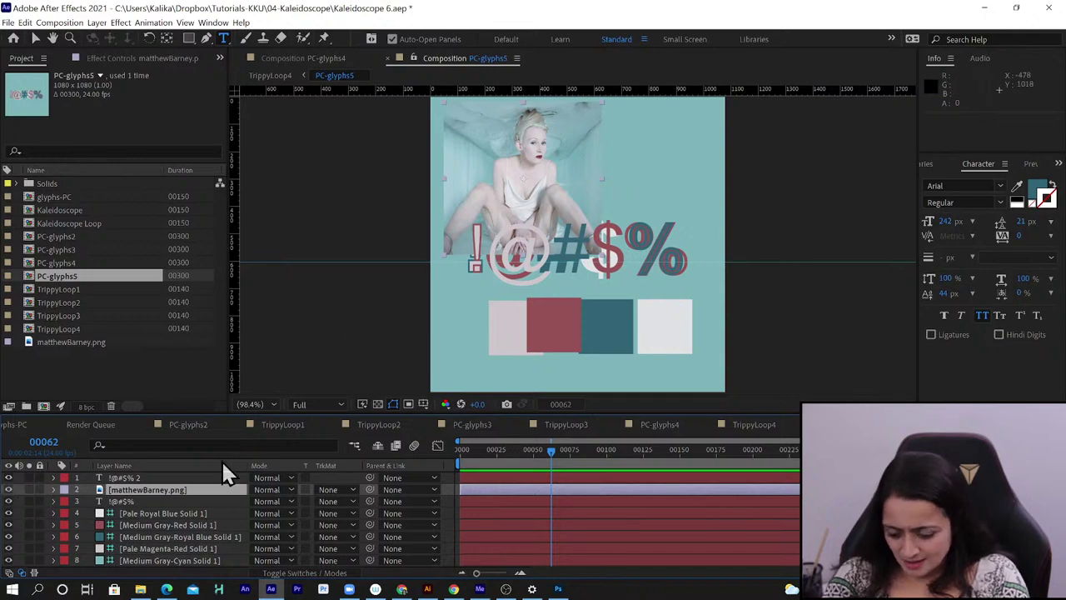
pyautogui.press('s')
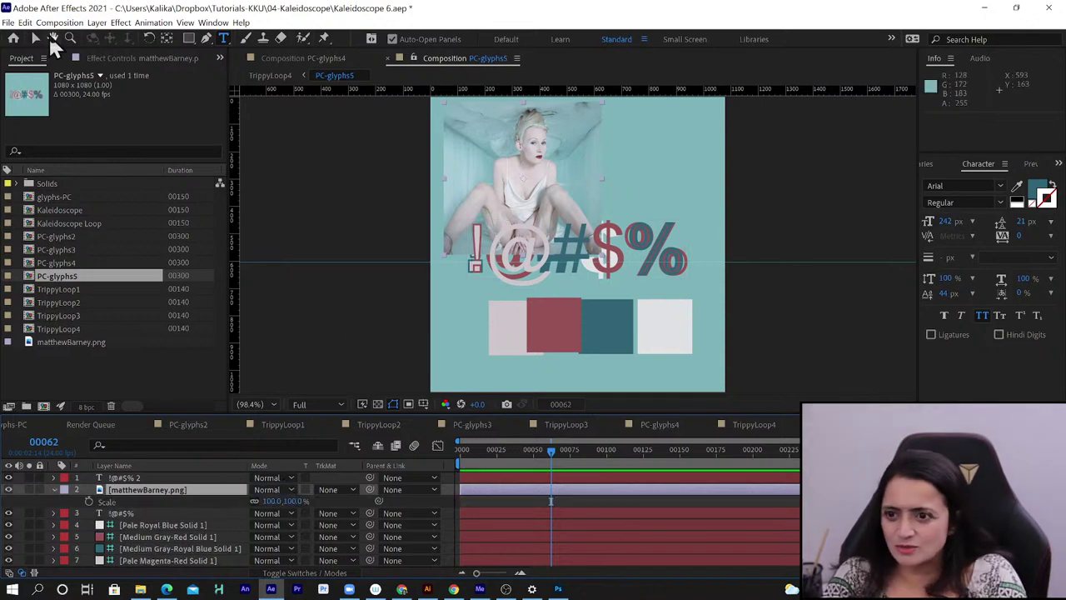
# Move the matthewBarney.png image to about 684.5, 694.3 so the face lies behind the $ and % characters
pyautogui.click(8, 22)
pyautogui.click(565, 193)
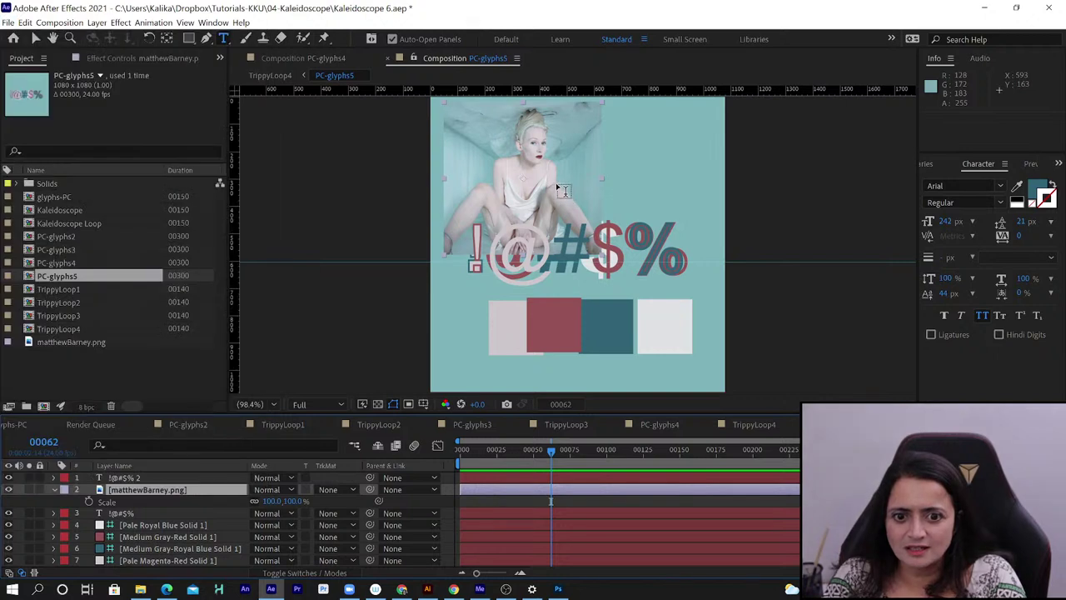
pyautogui.press('Escape')
pyautogui.click(35, 38)
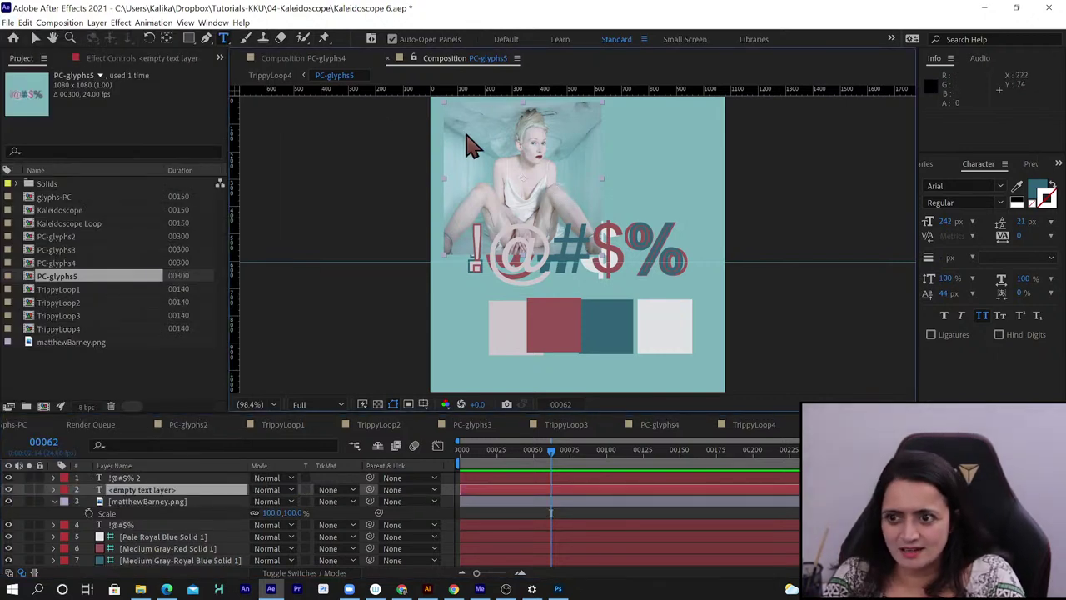
pyautogui.click(560, 191)
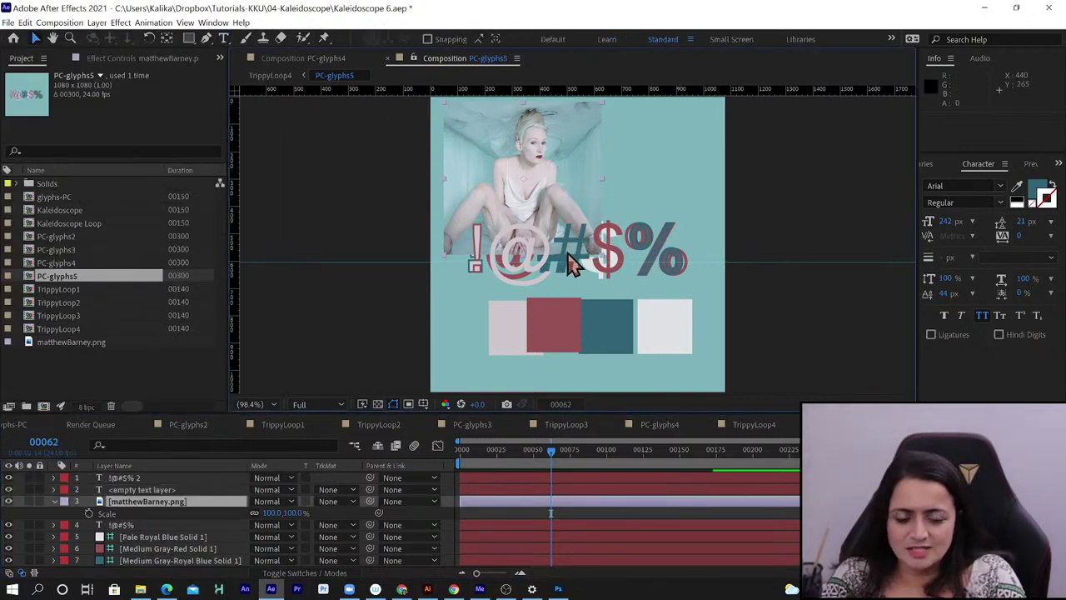
pyautogui.moveTo(547, 225); pyautogui.dragTo(644, 281)
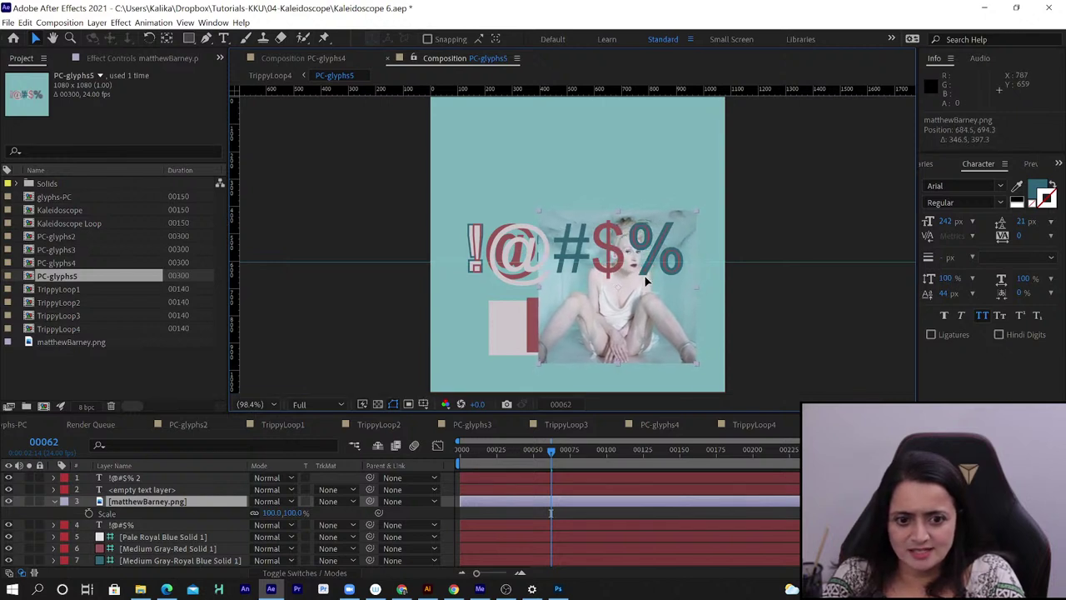
# Mask matthewBarney.png with a rectangle about 179 px wide and 210 px high around the face
pyautogui.click(190, 38)
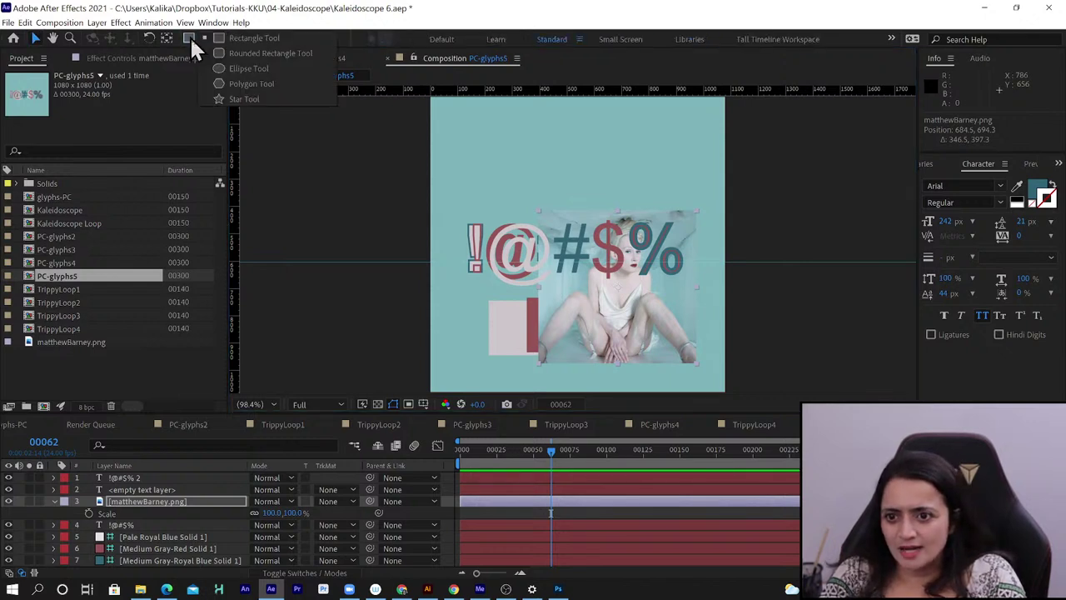
pyautogui.click(238, 37)
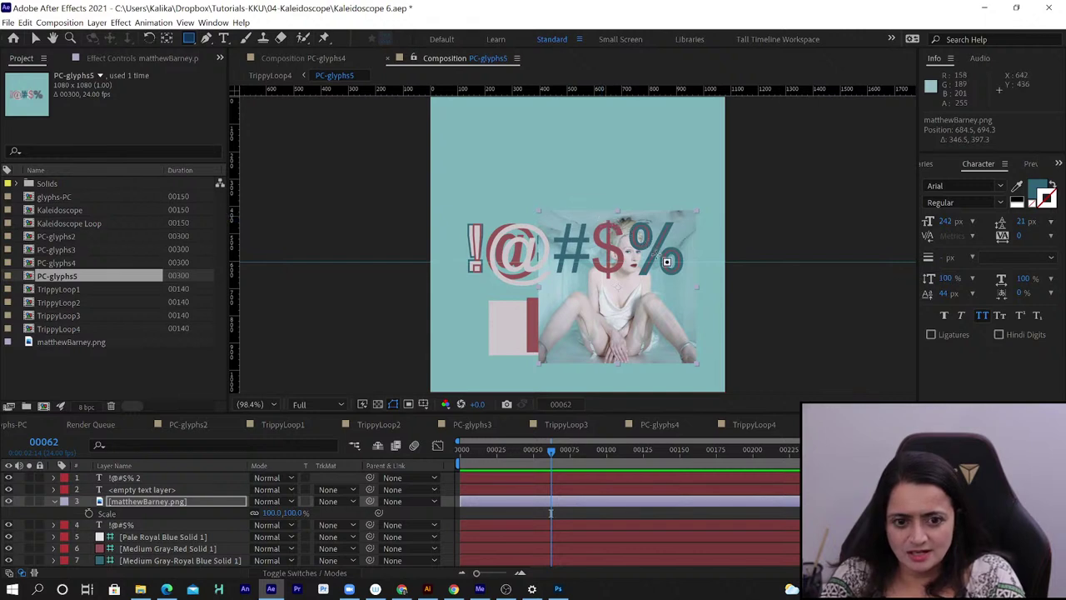
pyautogui.moveTo(667, 262); pyautogui.dragTo(655, 270)
pyautogui.moveTo(608, 218); pyautogui.dragTo(655, 279)
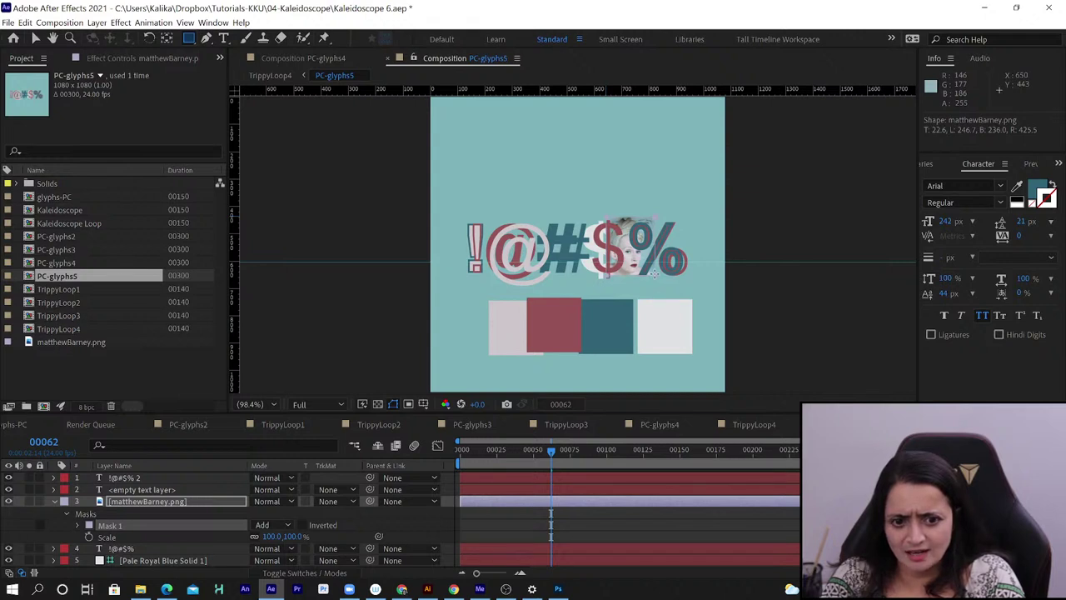
pyautogui.moveTo(655, 274); pyautogui.dragTo(655, 271)
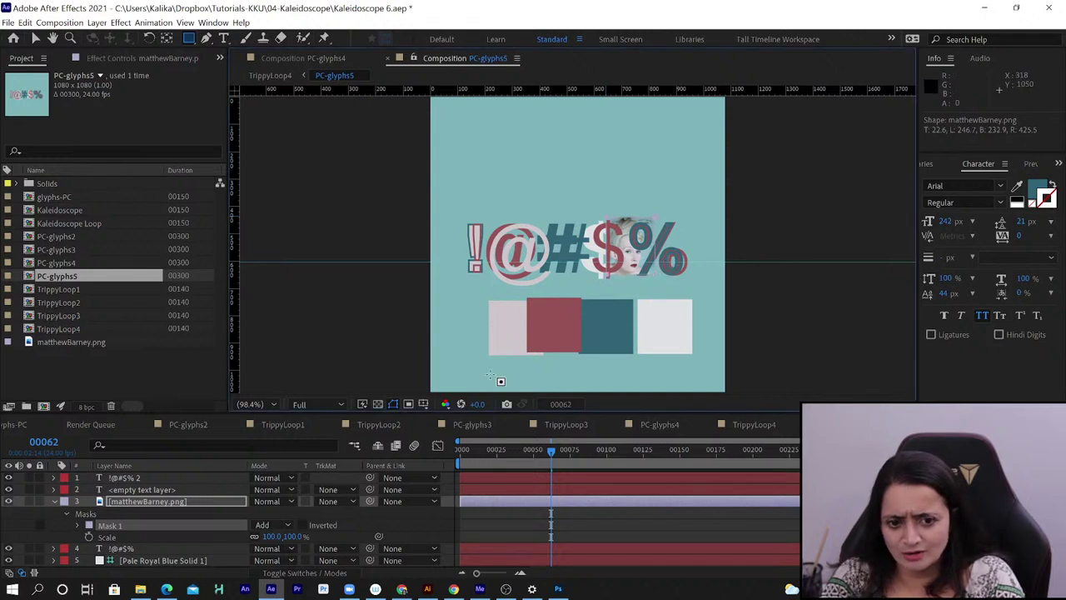
# Delete the empty text layer above matthewBarney.png
pyautogui.click(142, 499)
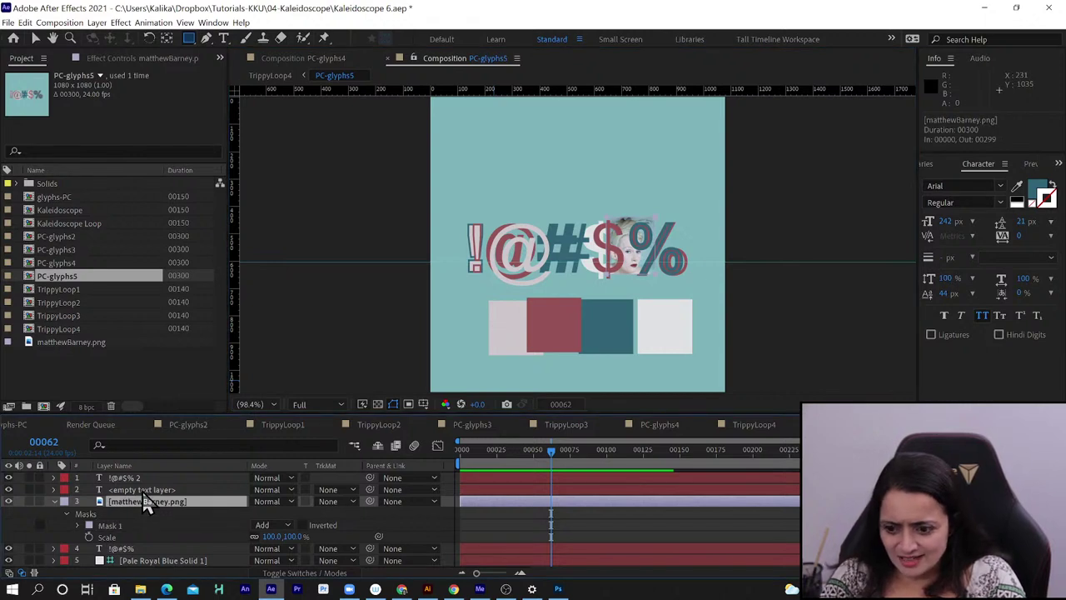
pyautogui.click(143, 490)
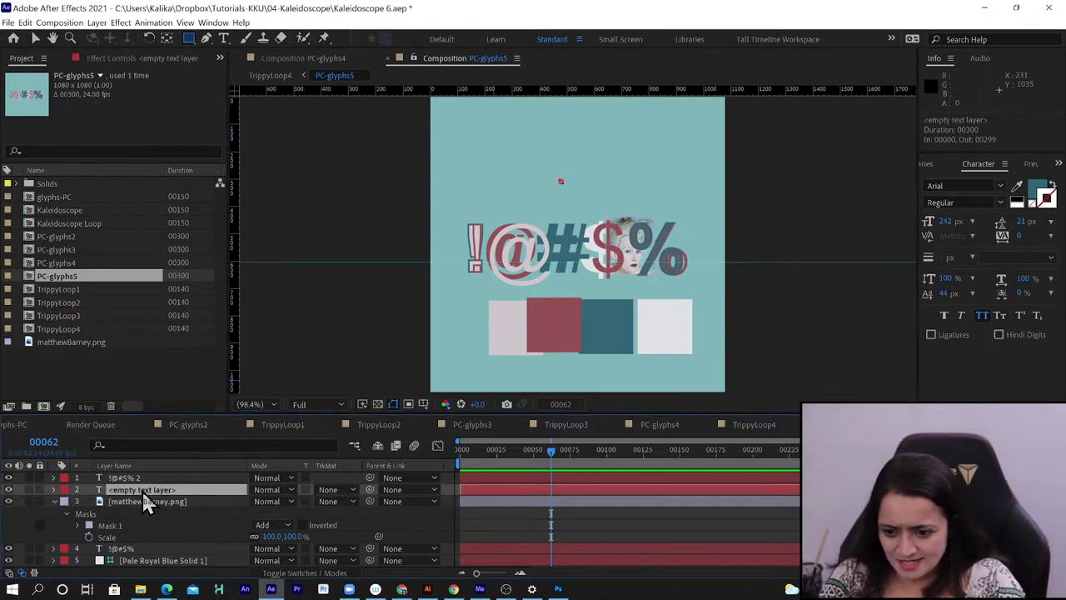
pyautogui.press('Delete')
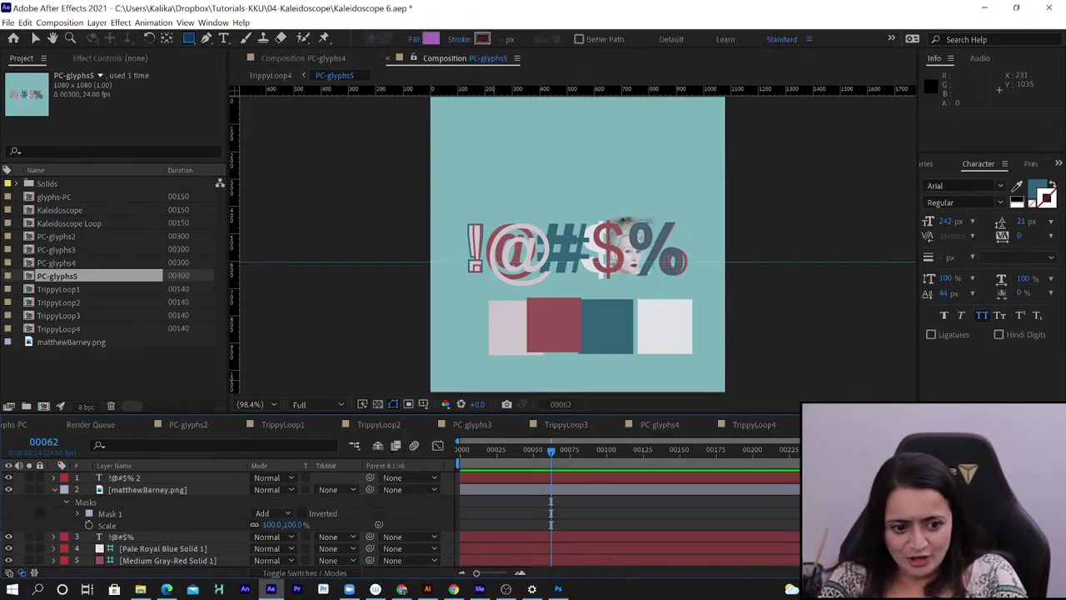
# Preview the TrippyLoop4 pattern between frames 62 and 100, and look at the CC Kaleida settings on PC-glyphs5 at frame 62
pyautogui.click(758, 426)
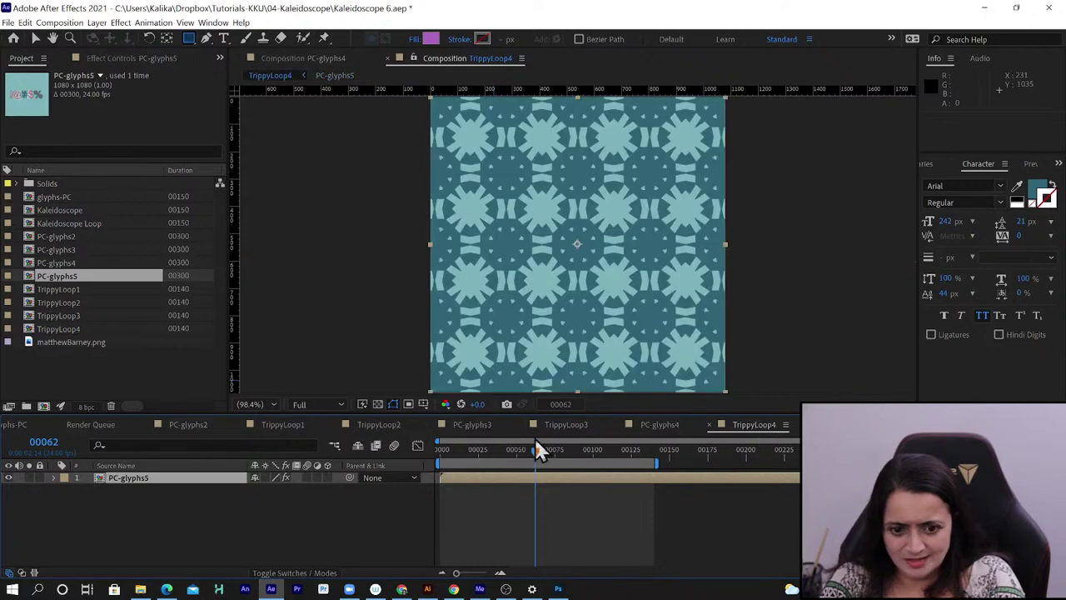
pyautogui.moveTo(536, 442); pyautogui.dragTo(596, 457)
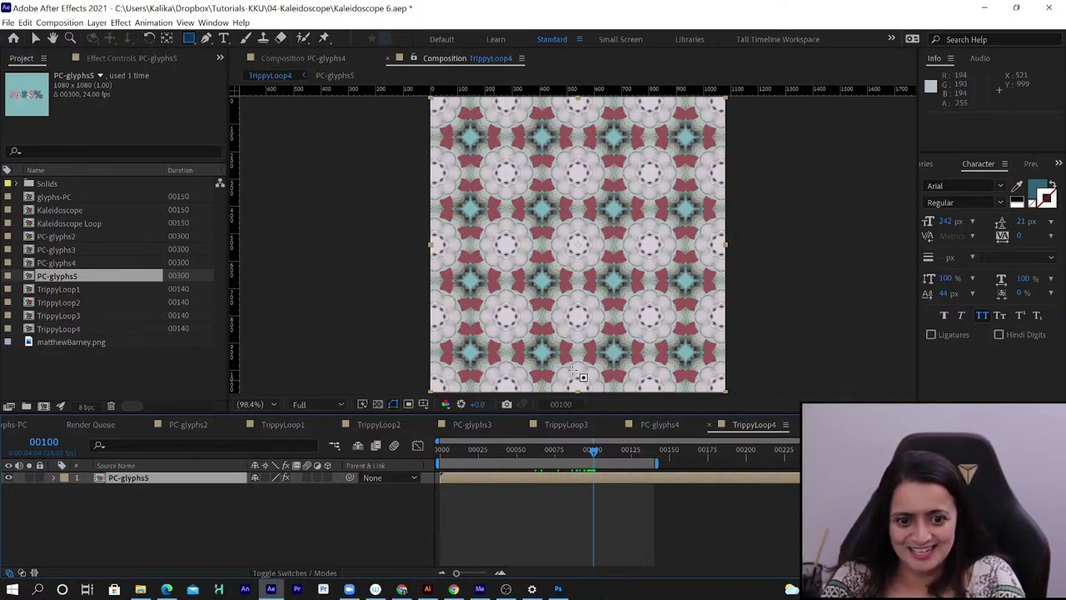
pyautogui.click(548, 461)
pyautogui.moveTo(547, 462); pyautogui.dragTo(537, 468)
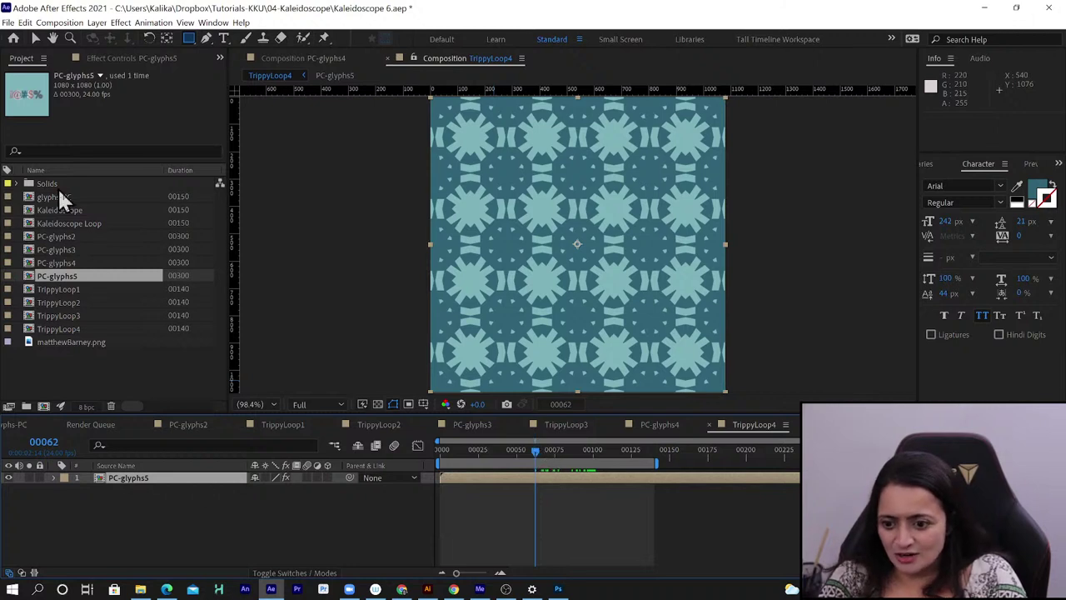
pyautogui.click(115, 55)
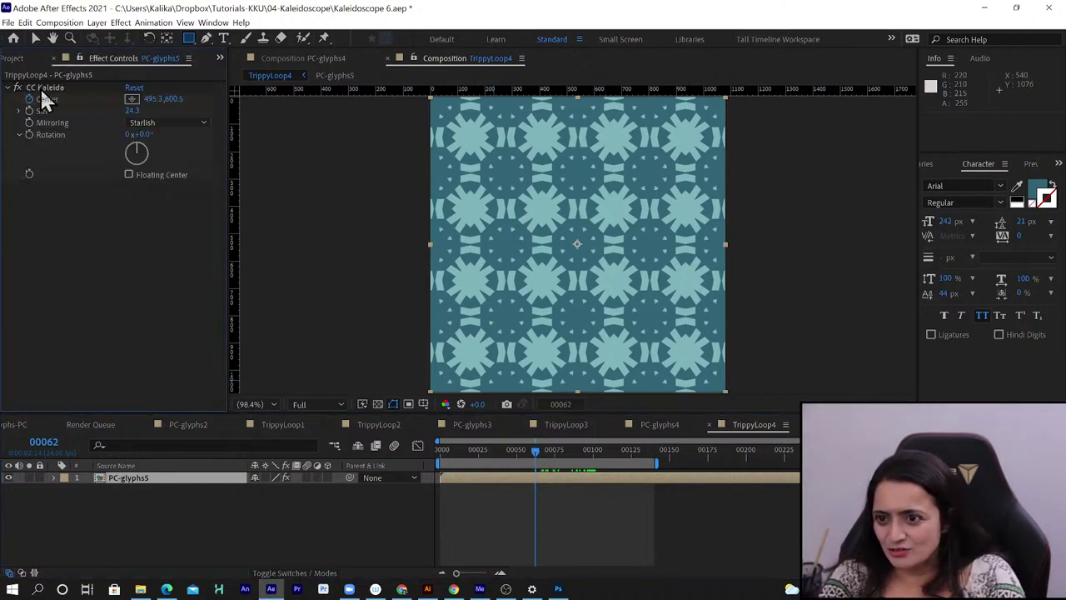
pyautogui.click(41, 87)
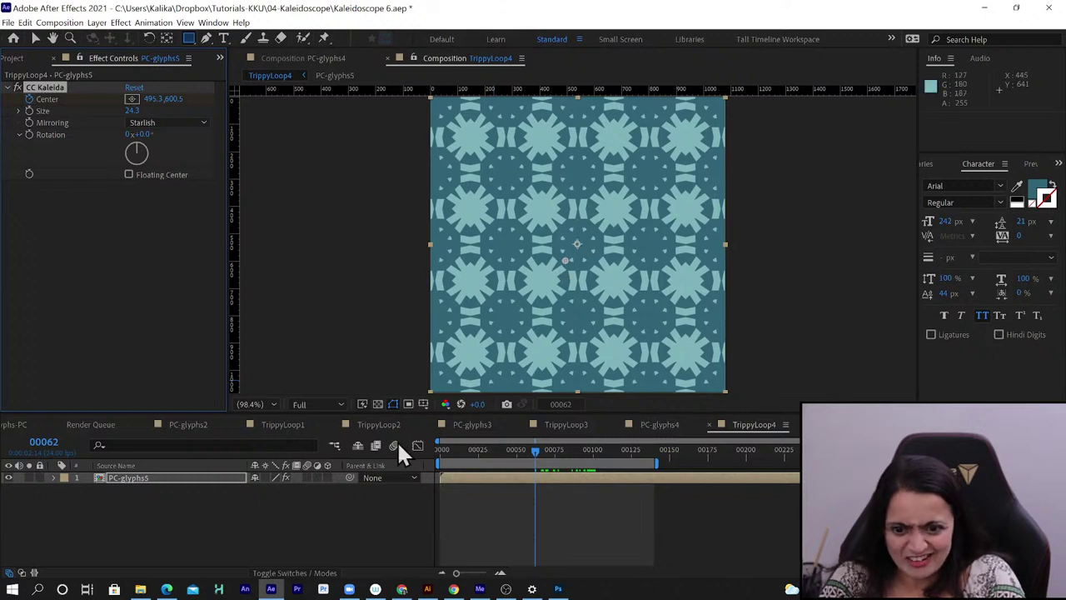
# Go back into the nested PC-glyphs5 comp and select the matthewBarney.png layer
pyautogui.click(334, 445)
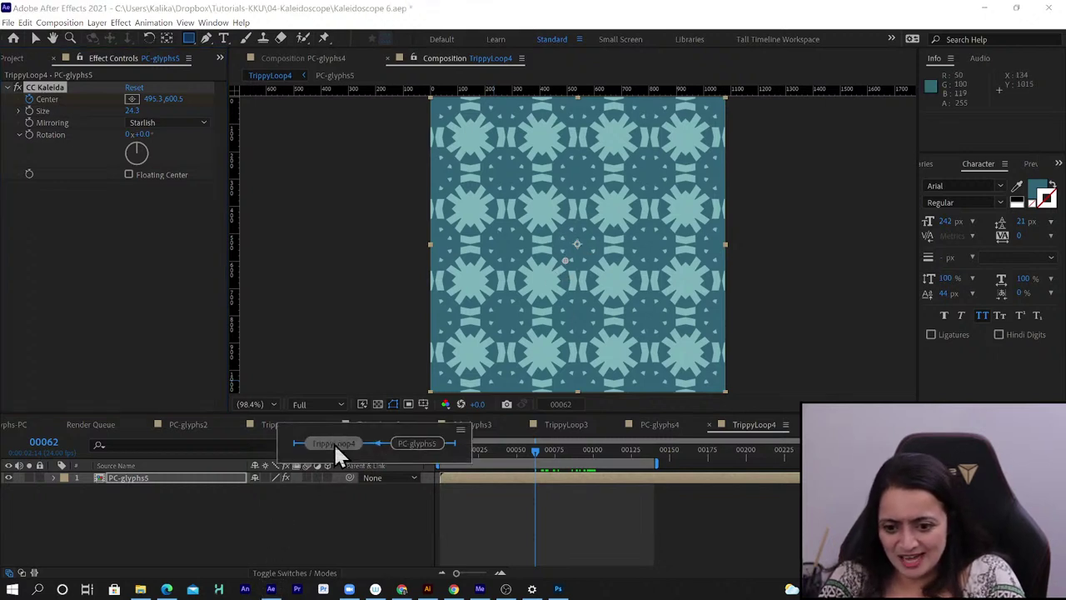
pyautogui.click(432, 447)
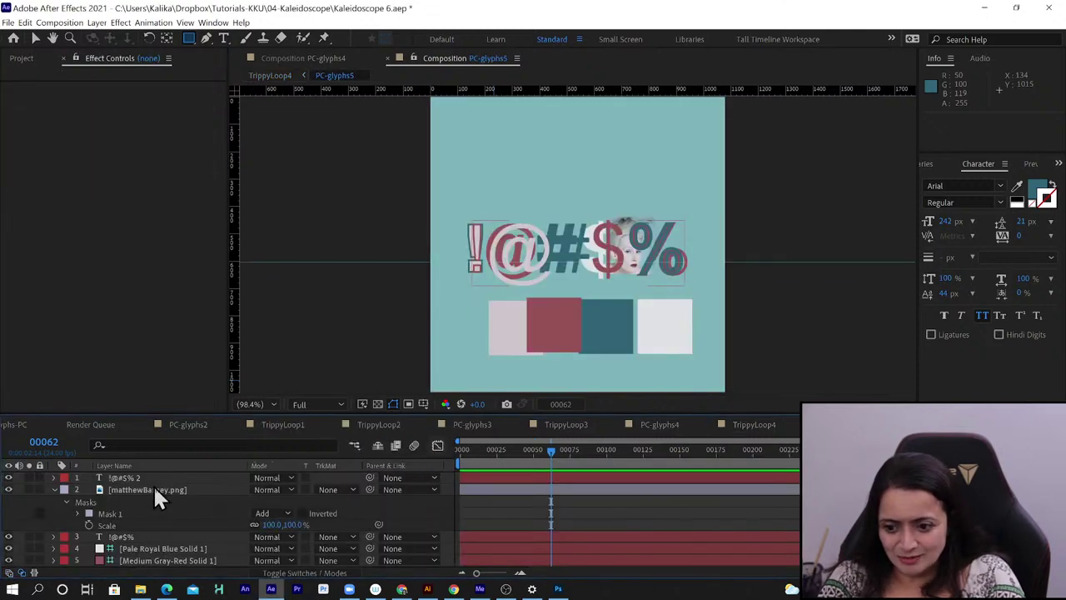
pyautogui.click(155, 491)
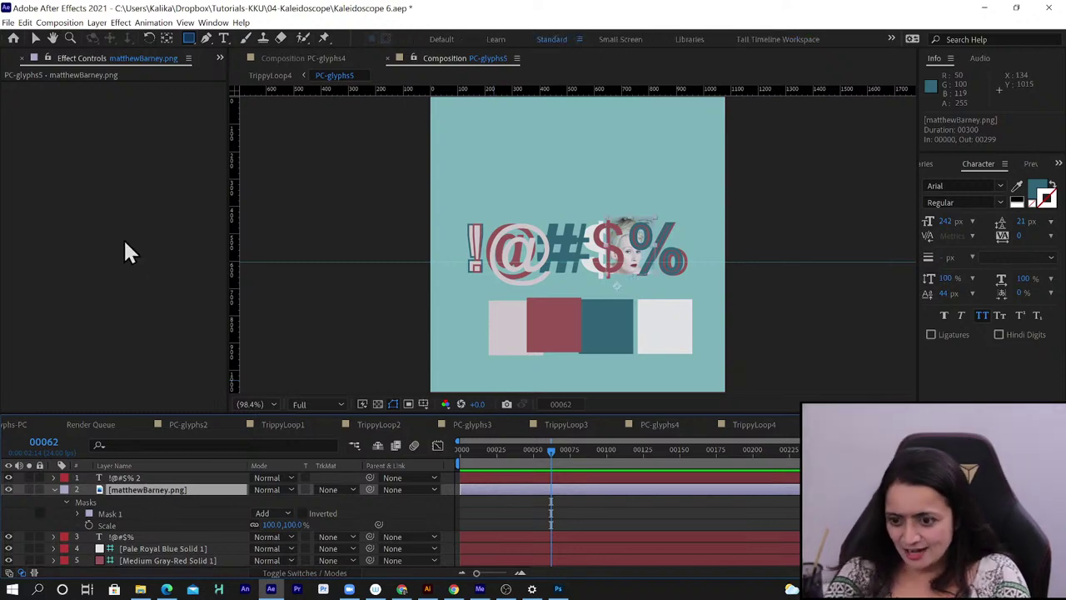
# Try to duplicate Mask 1 within the matthewBarney.png layer
pyautogui.click(25, 22)
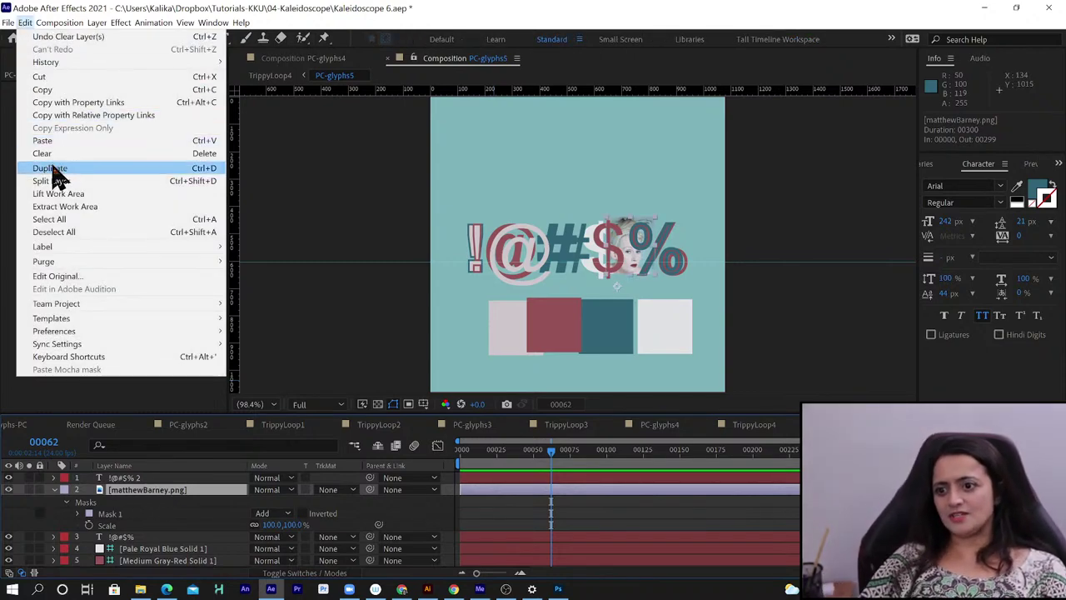
pyautogui.click(150, 489)
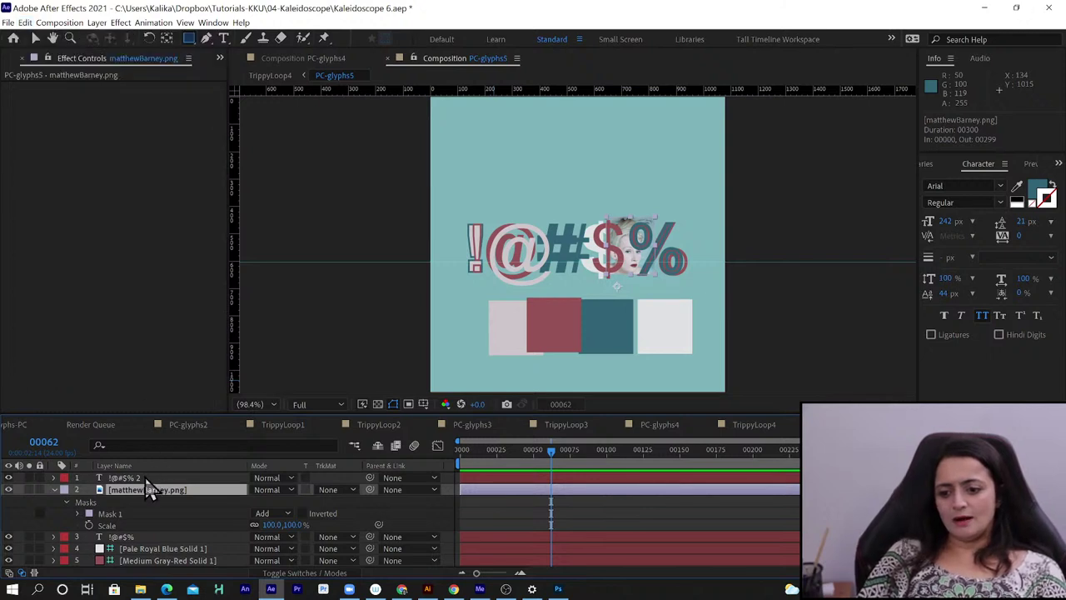
pyautogui.click(143, 479)
pyautogui.click(144, 489)
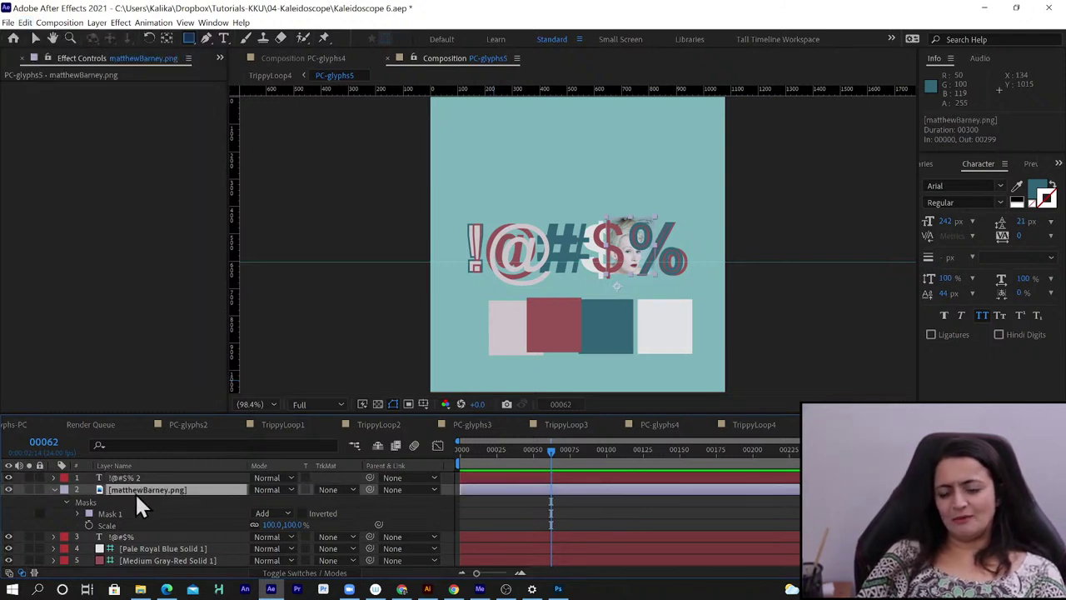
pyautogui.click(123, 515)
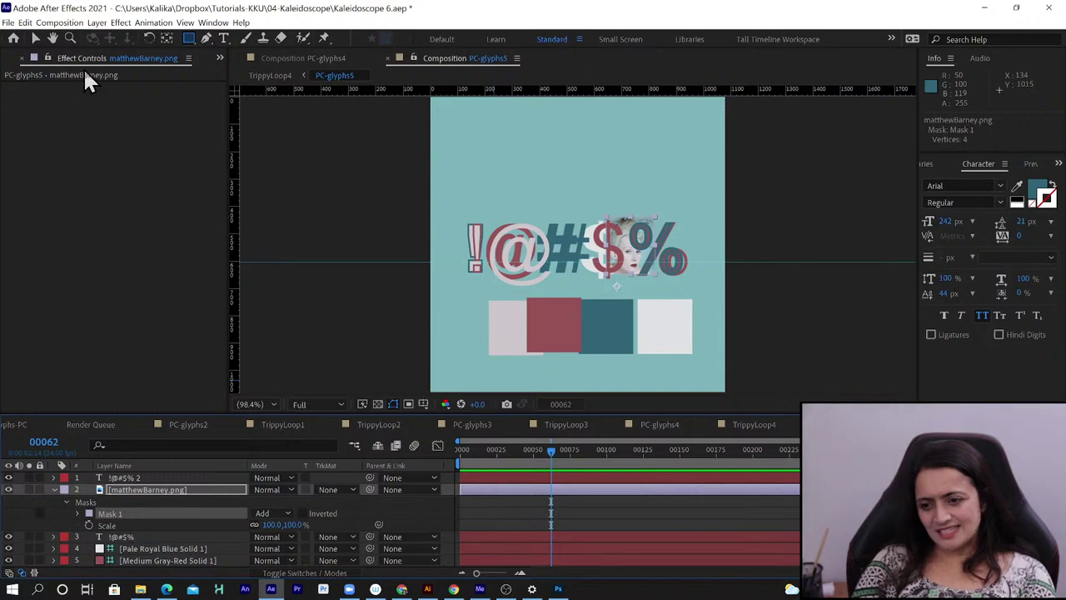
pyautogui.click(29, 25)
pyautogui.click(63, 168)
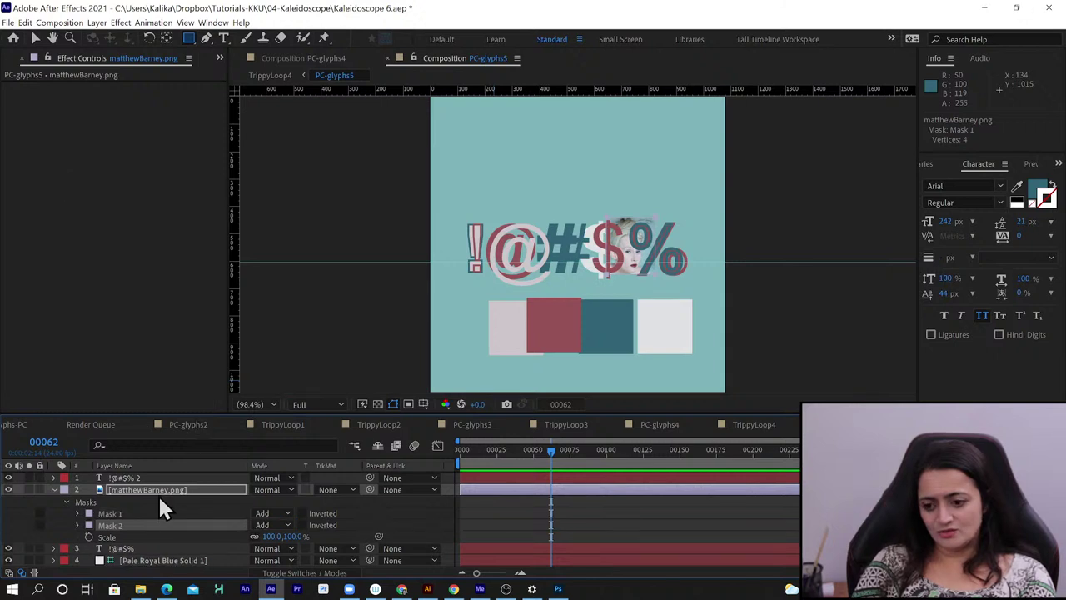
pyautogui.hotkey('ctrl', 'z')
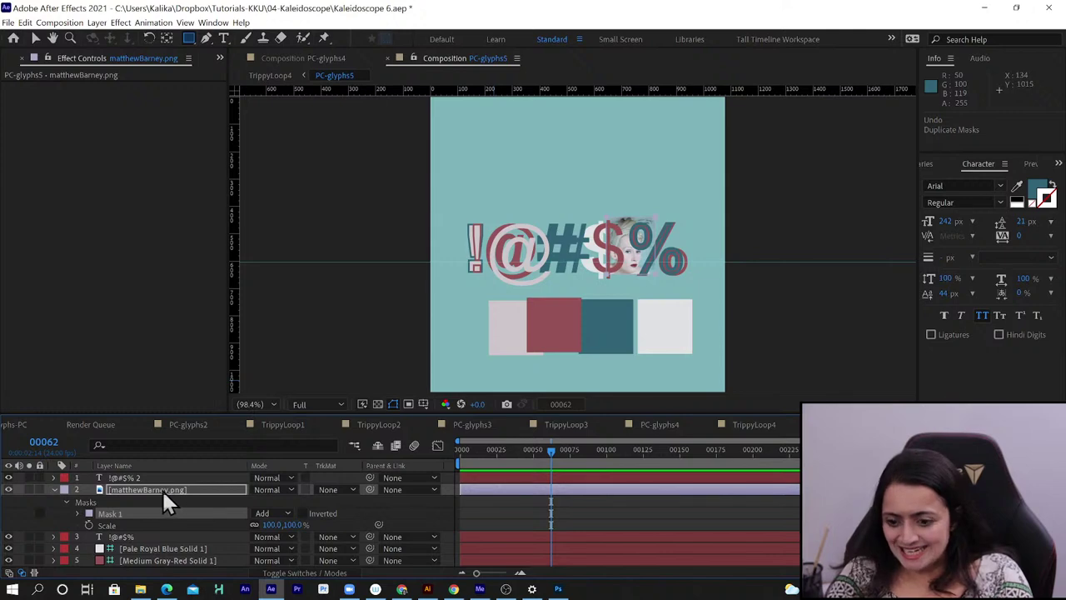
# Duplicate the matthewBarney.png layer and move the copy to about 391.8, 692.2, between the @ and # characters
pyautogui.click(163, 488)
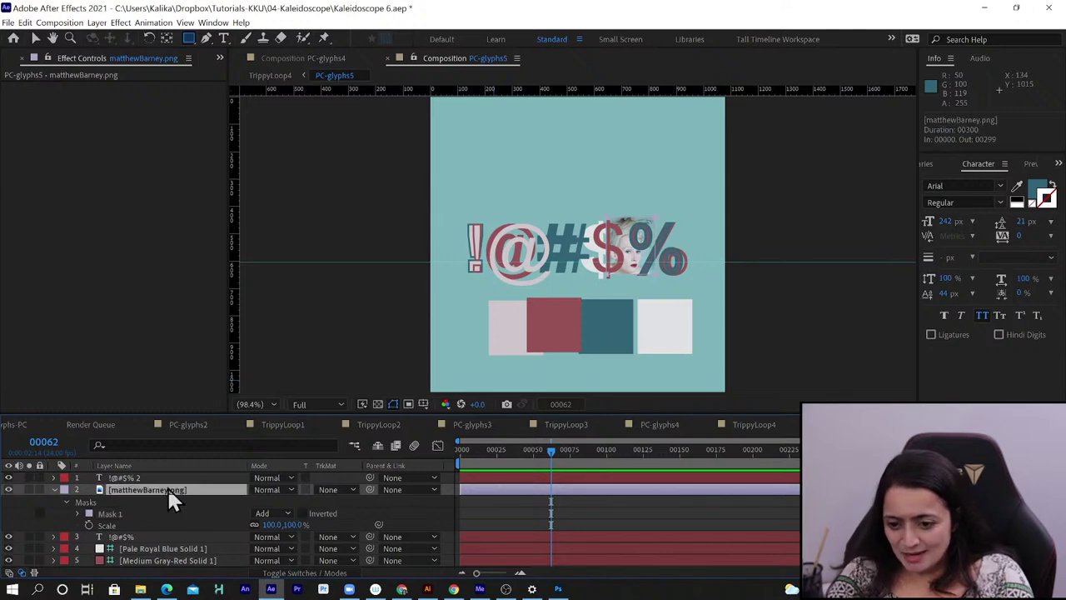
pyautogui.click(25, 22)
pyautogui.click(64, 165)
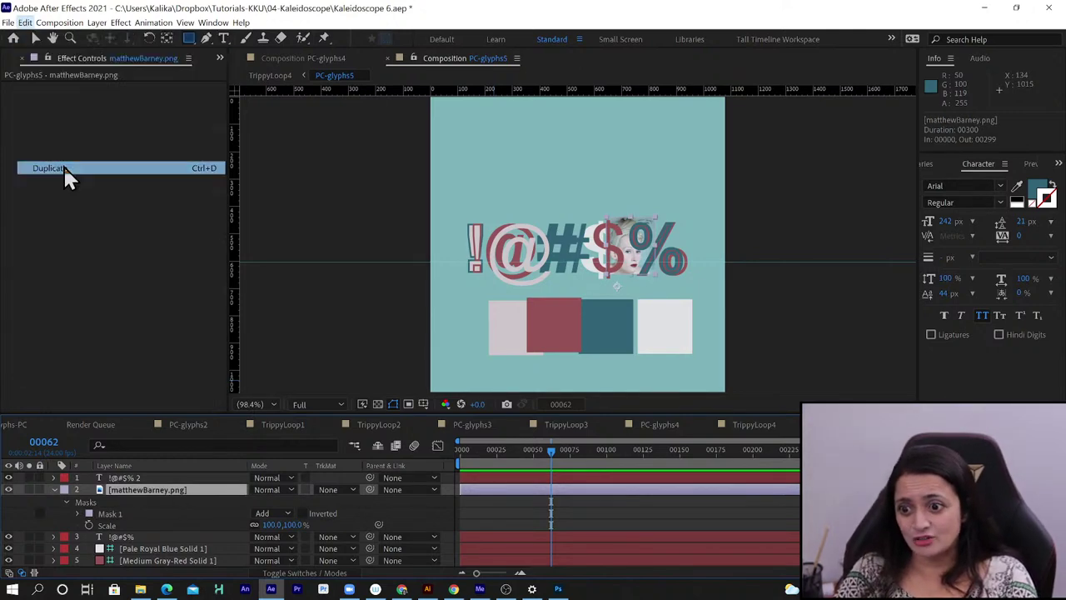
pyautogui.click(35, 37)
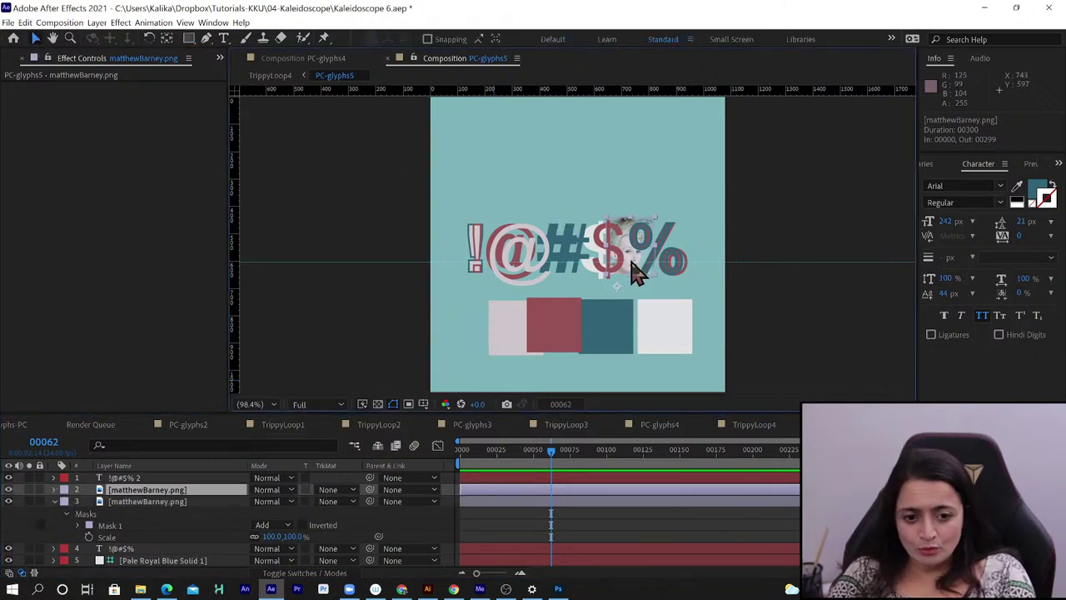
pyautogui.moveTo(616, 275); pyautogui.dragTo(551, 261)
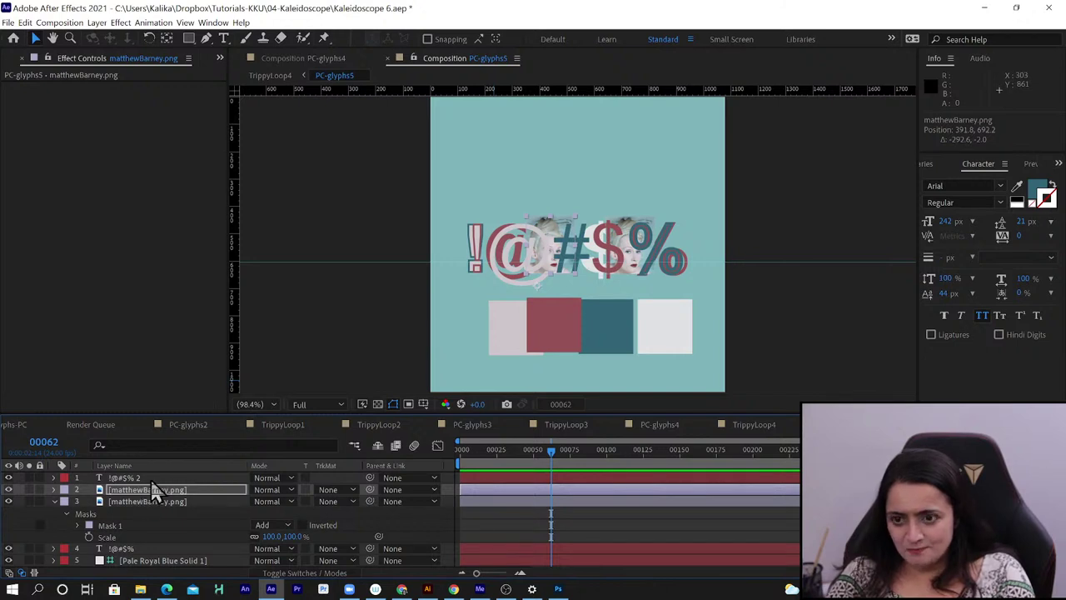
# With the Pan Behind tool, shift the copied image about 315 px up and 52 px right inside its mask to show the body
pyautogui.click(53, 500)
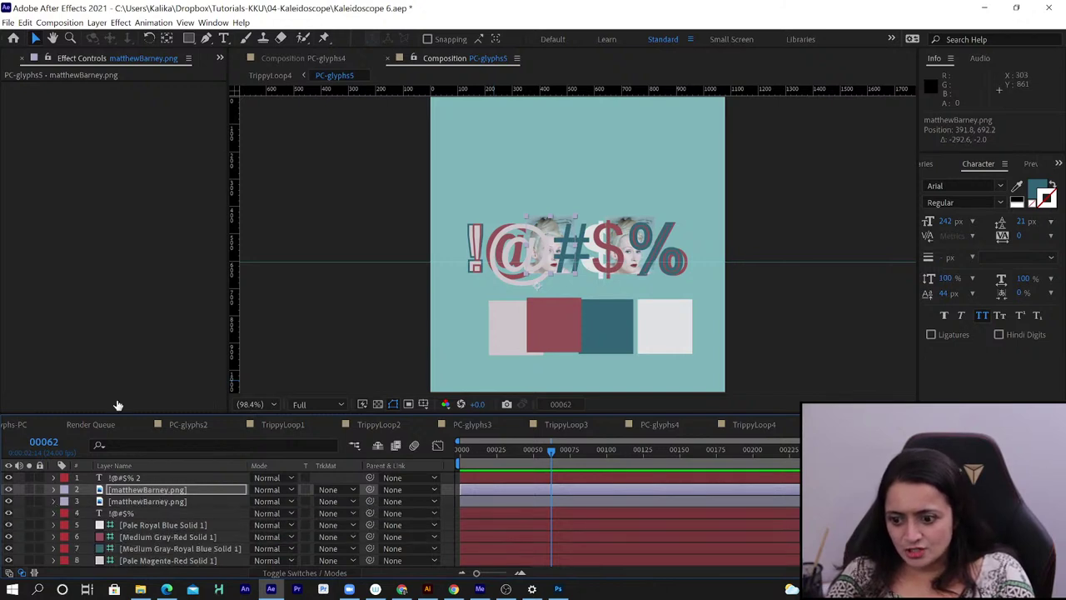
pyautogui.click(170, 38)
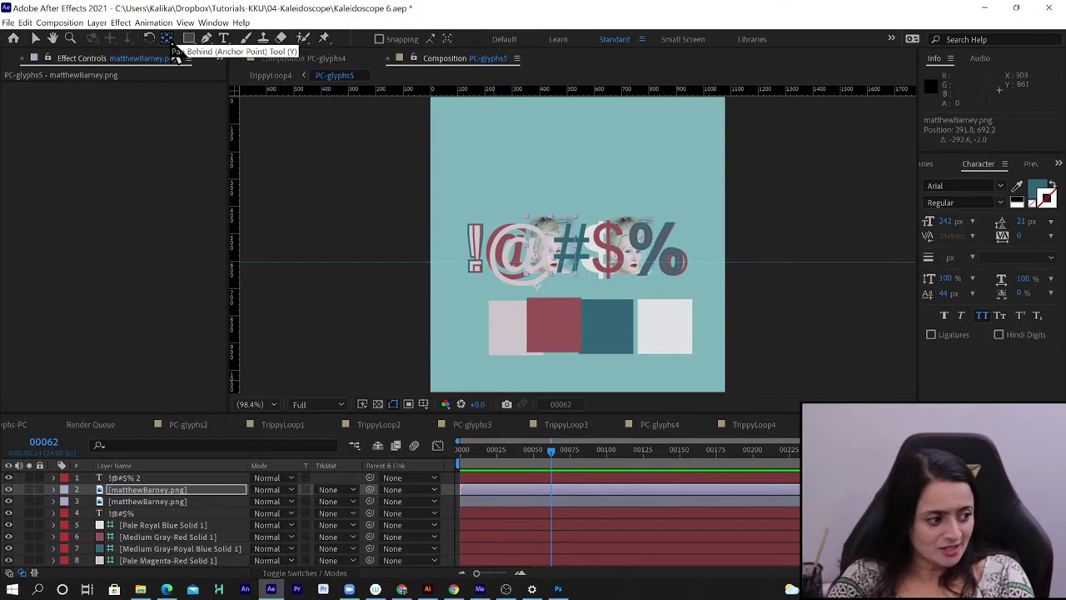
pyautogui.moveTo(550, 266); pyautogui.dragTo(568, 178)
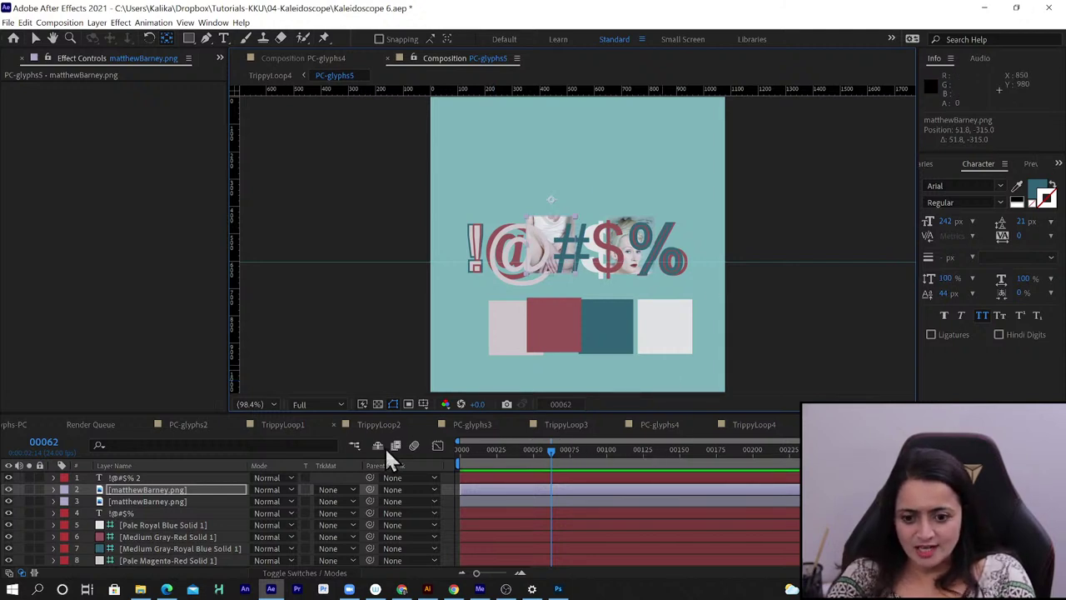
# Return to the TrippyLoop4 comp and preview the kaleidoscope animation from frame 0
pyautogui.click(770, 426)
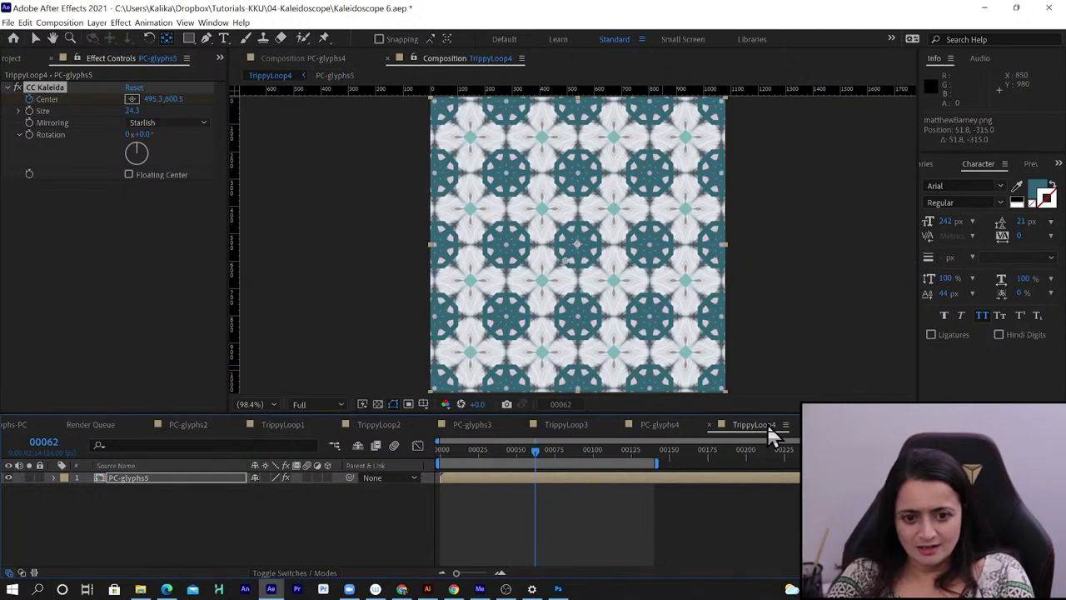
pyautogui.click(533, 465)
pyautogui.moveTo(533, 464); pyautogui.dragTo(439, 472)
pyautogui.press('space')
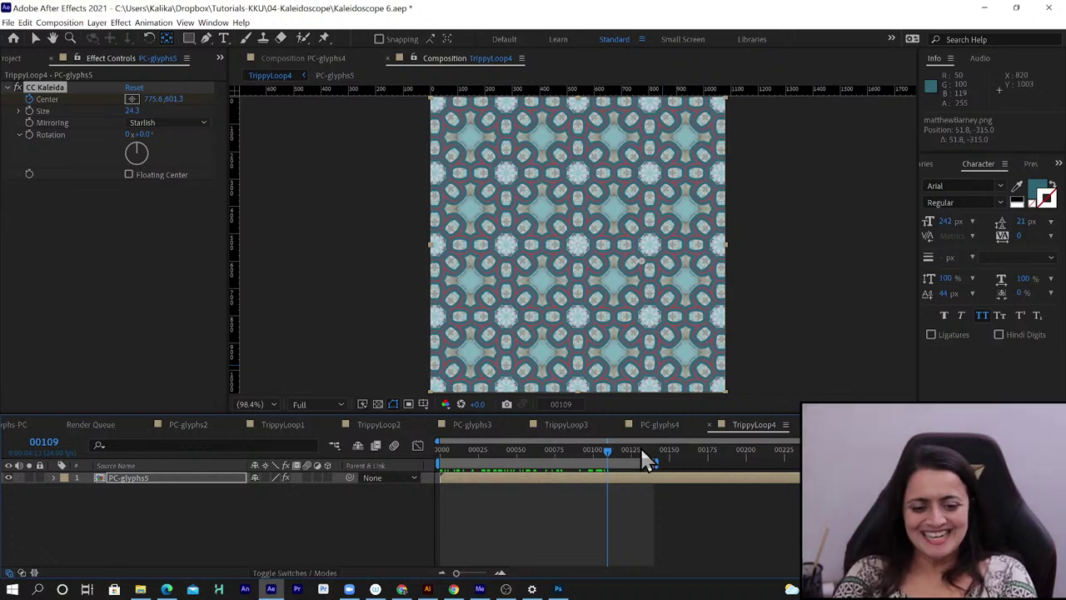
# Compare the loop's end at frame 139 with its start at frame 0 and replay the animation
pyautogui.moveTo(643, 455); pyautogui.dragTo(656, 459)
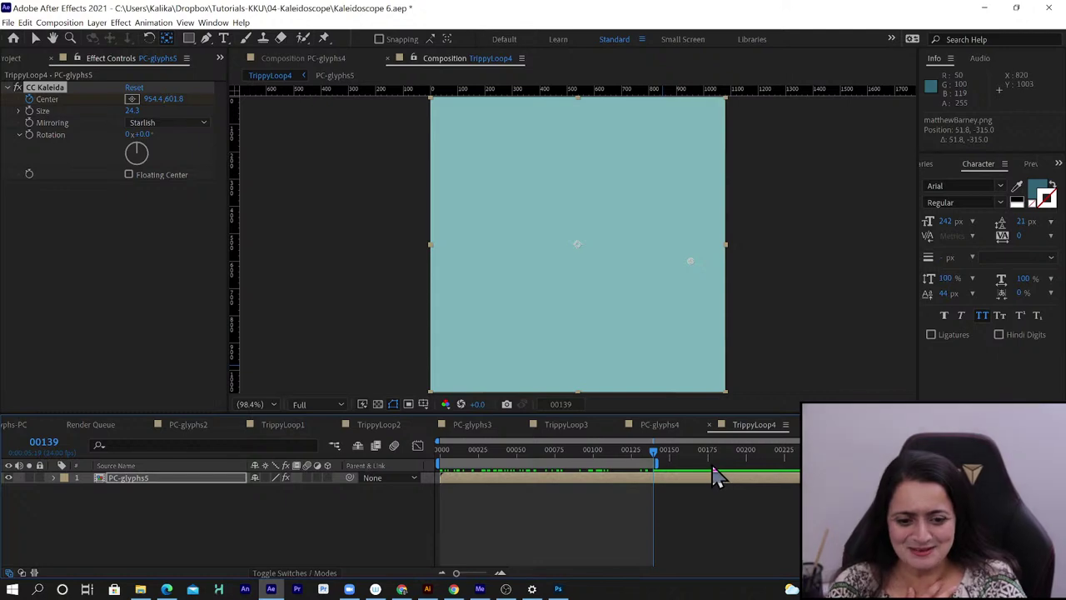
pyautogui.click(652, 454)
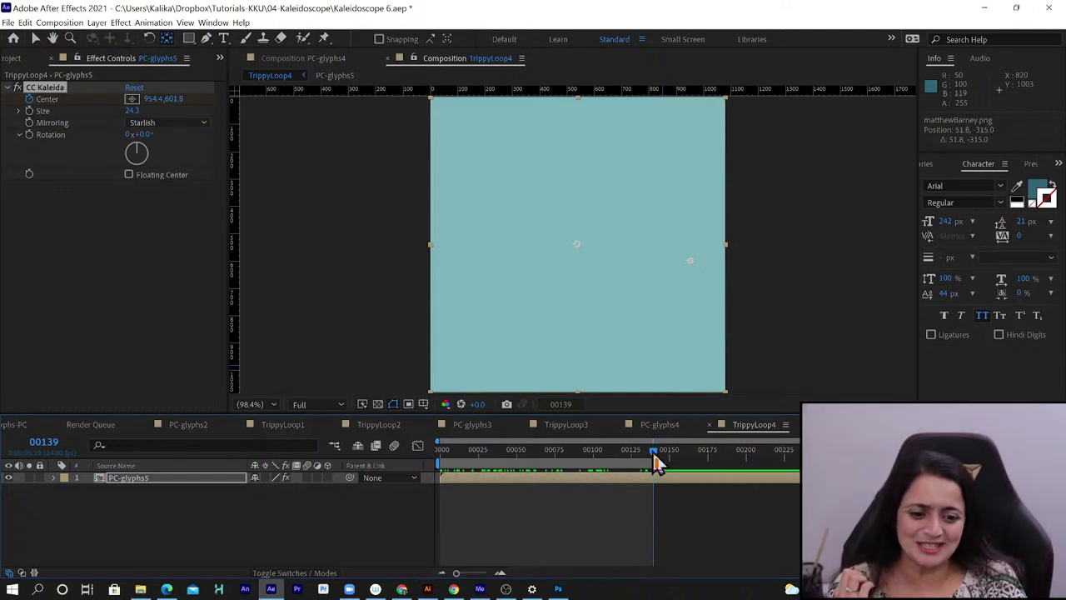
pyautogui.moveTo(623, 456); pyautogui.dragTo(425, 468)
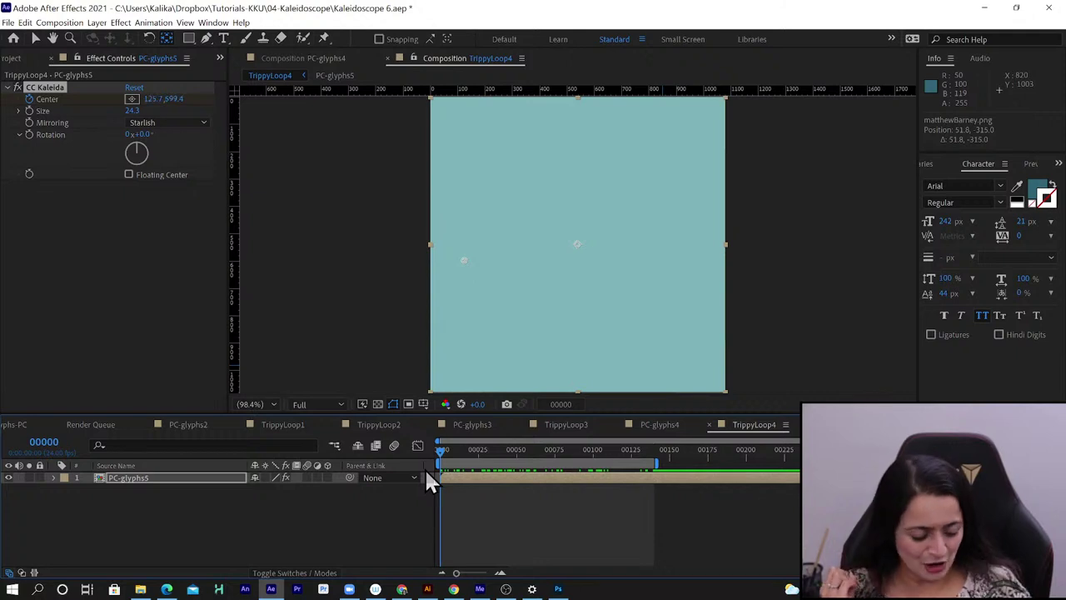
pyautogui.press('space')
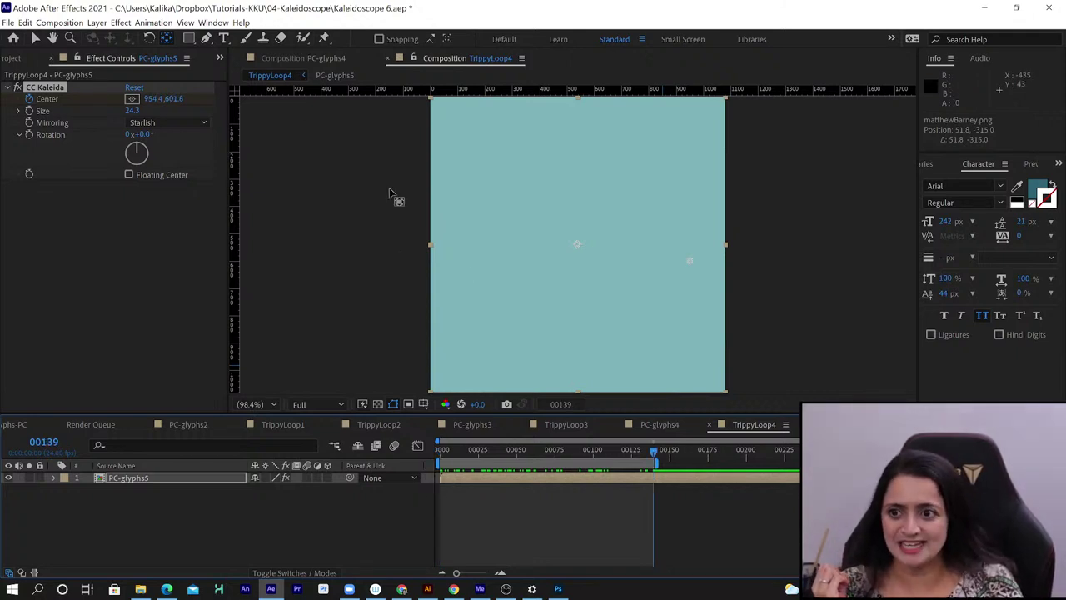
# Trim the TrippyLoop4 comp to the work area
pyautogui.click(648, 454)
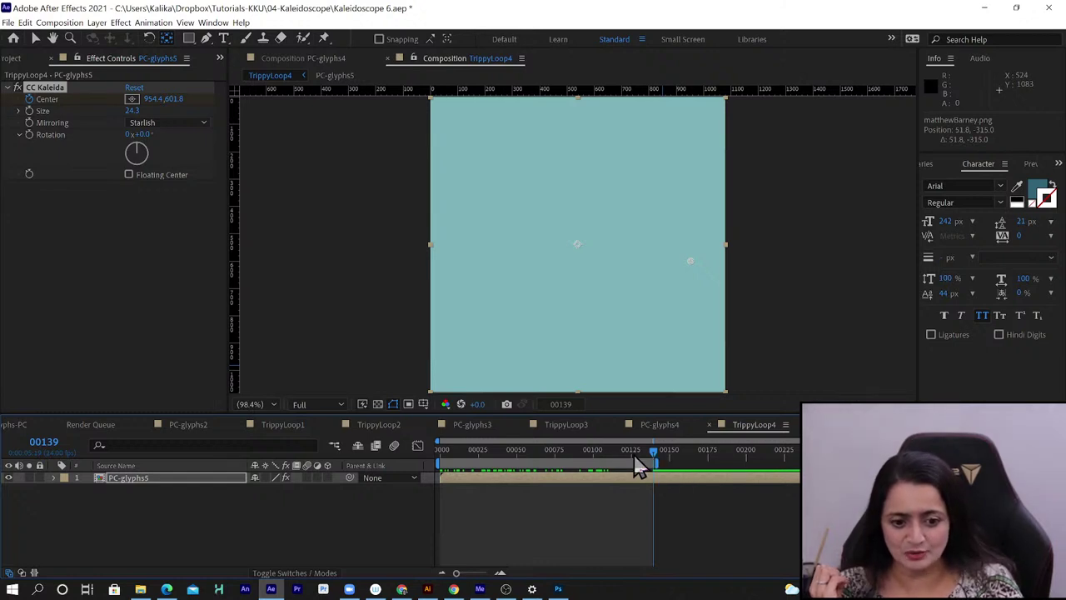
pyautogui.press('Home')
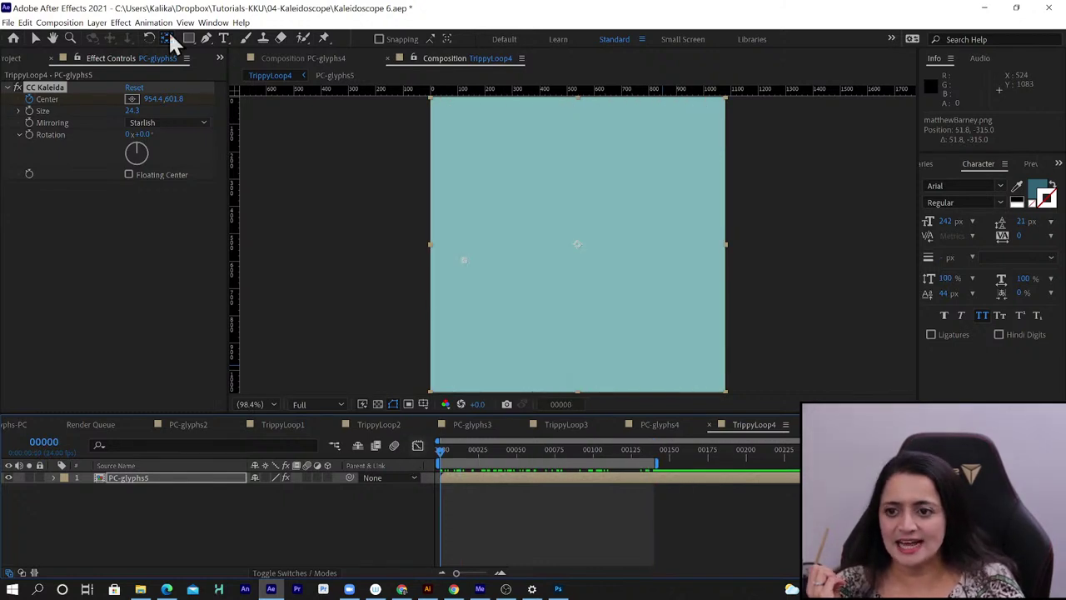
pyautogui.click(60, 23)
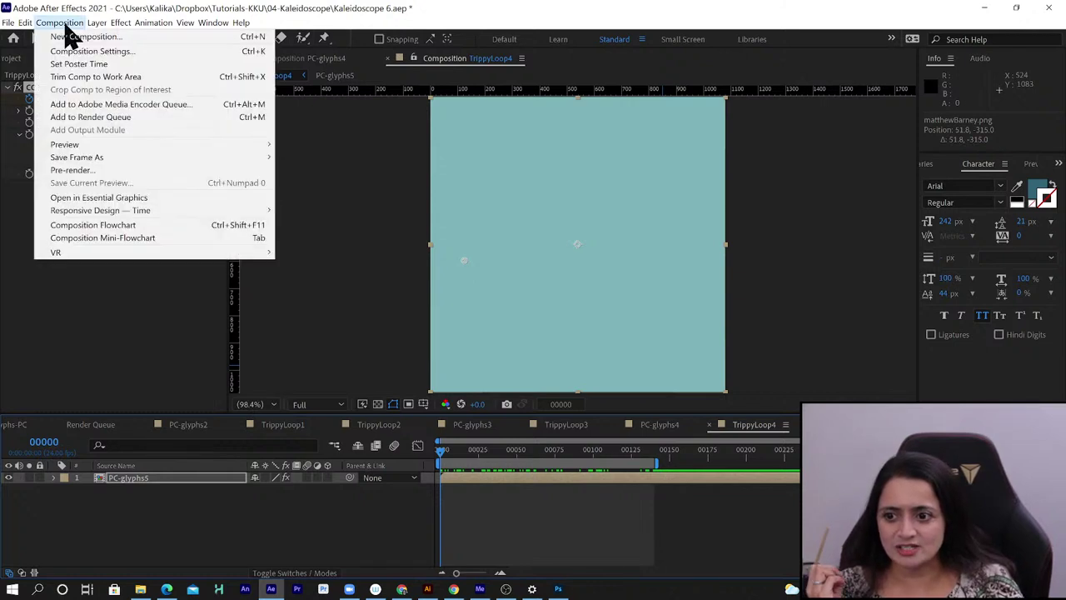
pyautogui.click(80, 79)
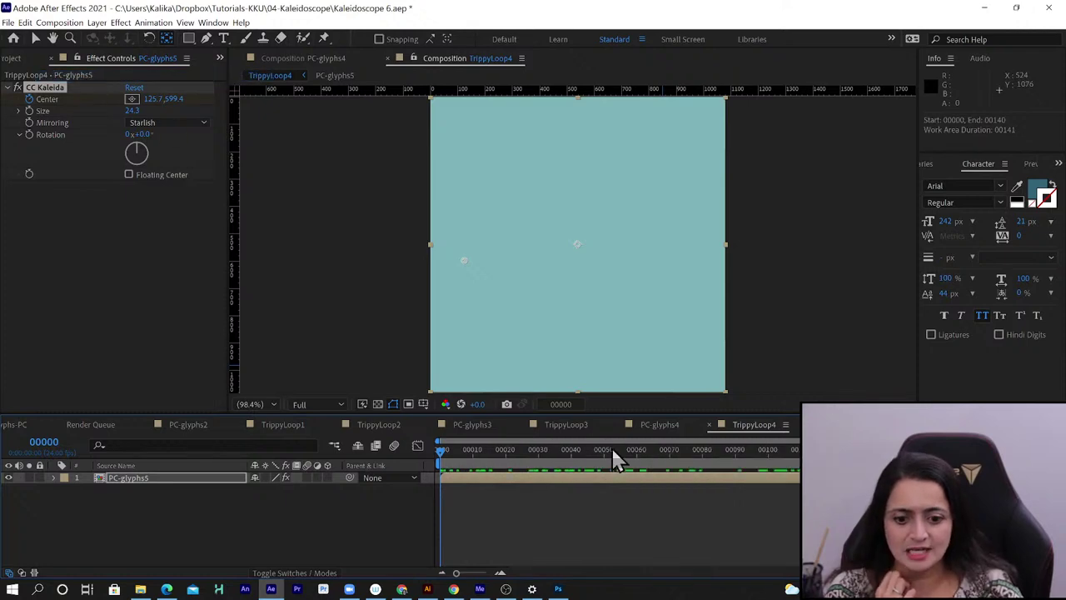
# Scrub to a detailed pattern at frame 104 and split the PC-glyphs5 layer there
pyautogui.click(492, 457)
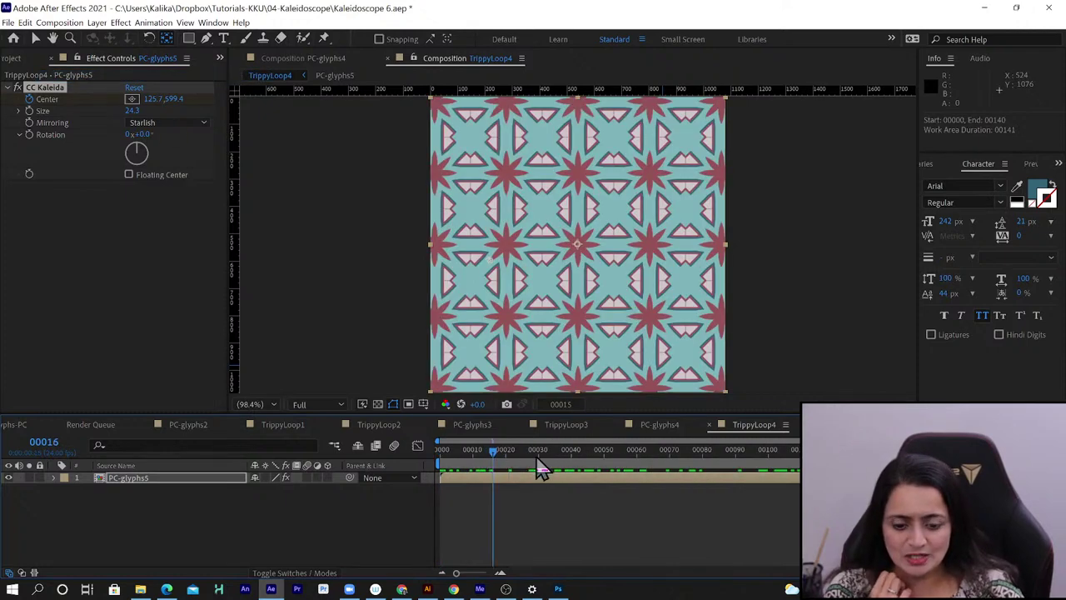
pyautogui.moveTo(587, 464); pyautogui.dragTo(785, 482)
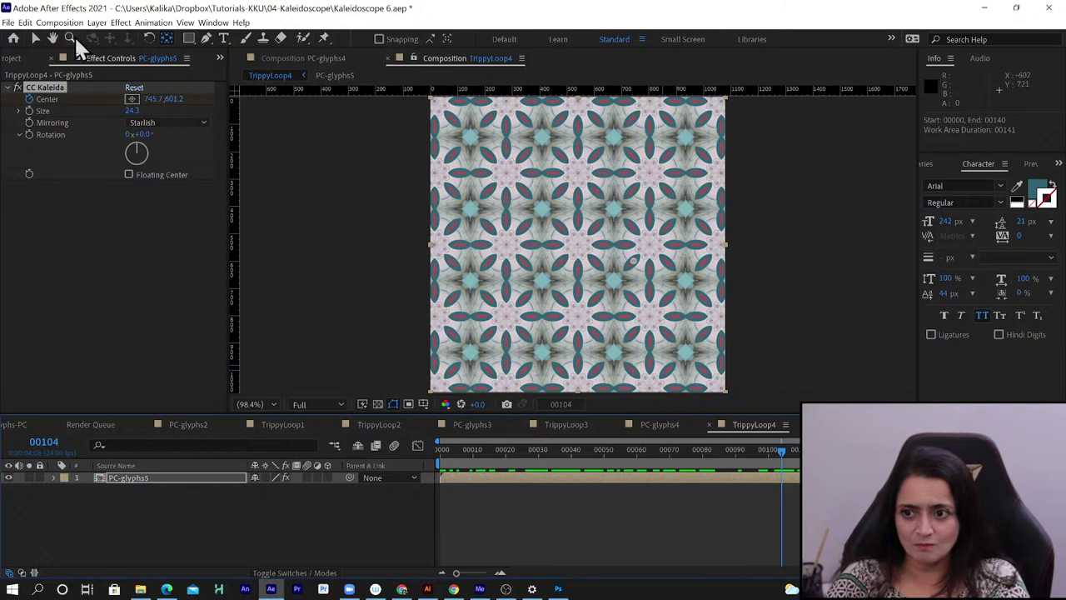
pyautogui.click(24, 22)
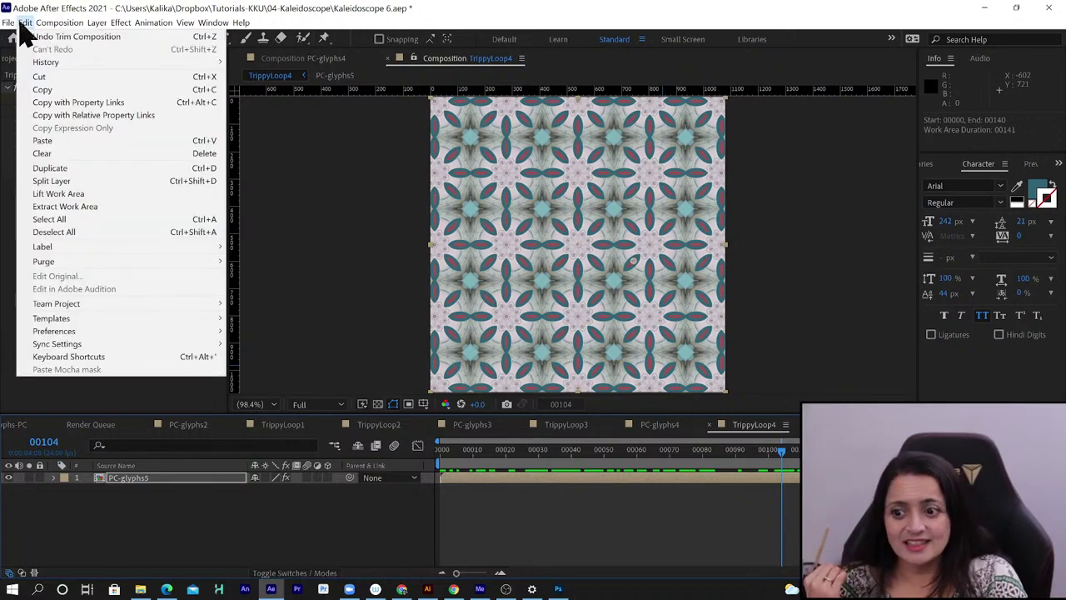
pyautogui.click(57, 182)
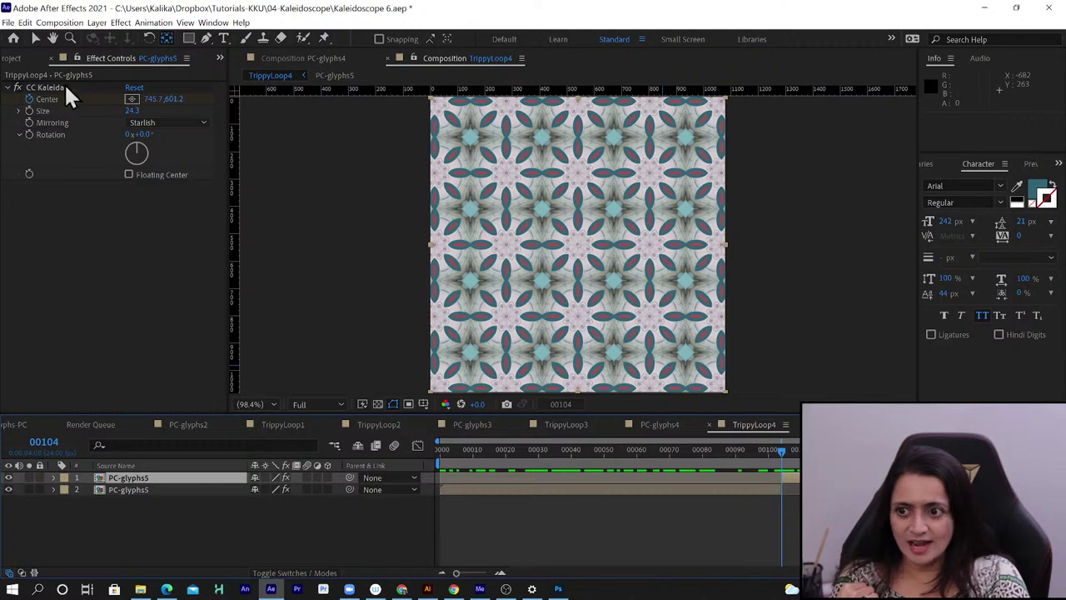
# Swap the two split PC-glyphs5 pieces, starting the later piece at frame 0 and the earlier piece at frame 36
pyautogui.click(36, 38)
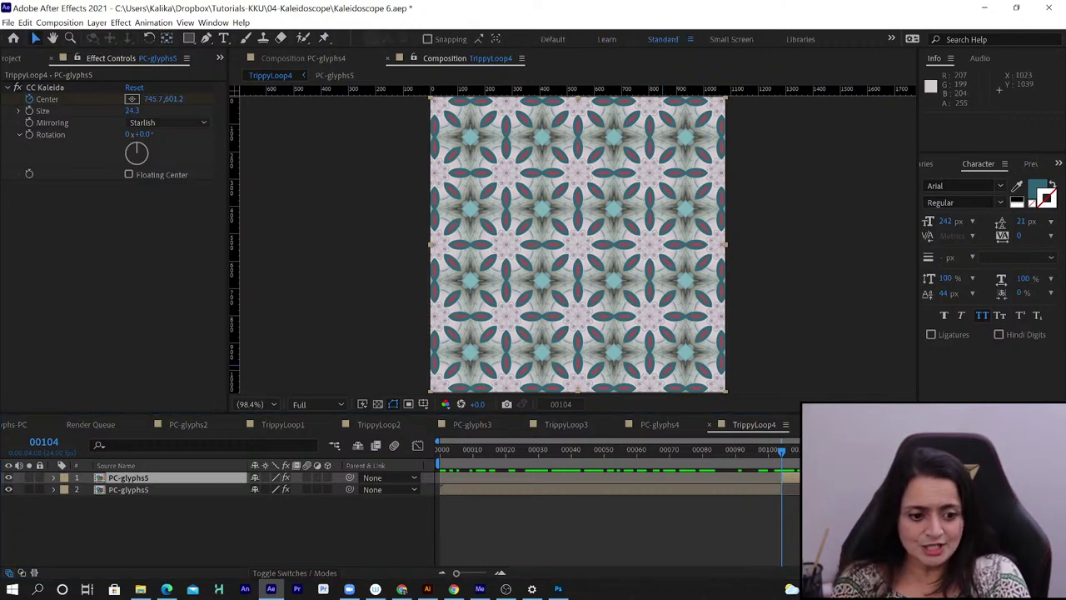
pyautogui.moveTo(773, 476); pyautogui.dragTo(507, 492)
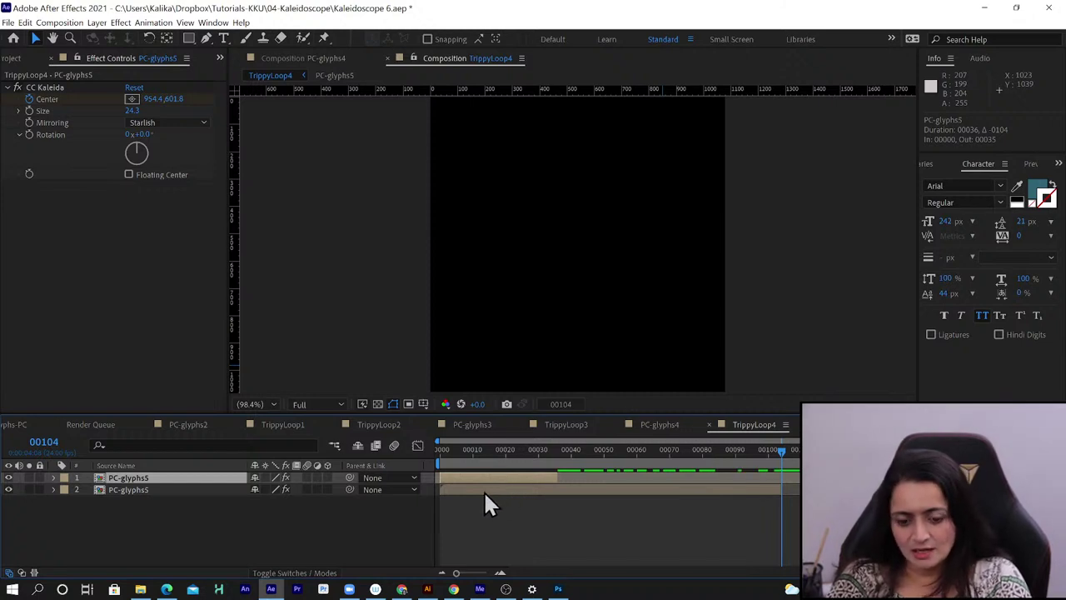
pyautogui.click(484, 491)
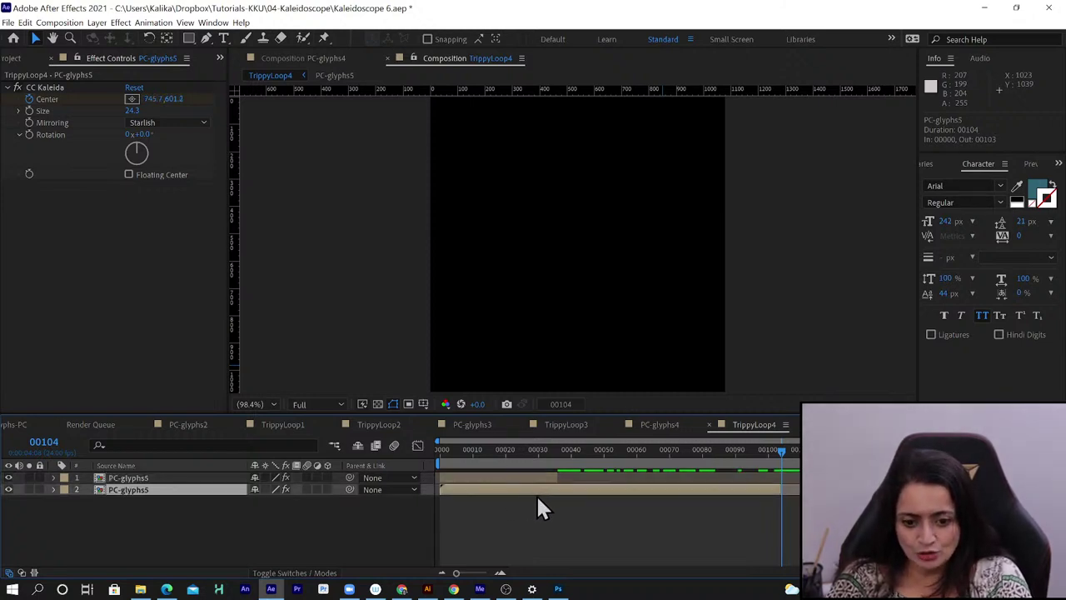
pyautogui.moveTo(587, 495); pyautogui.dragTo(599, 493)
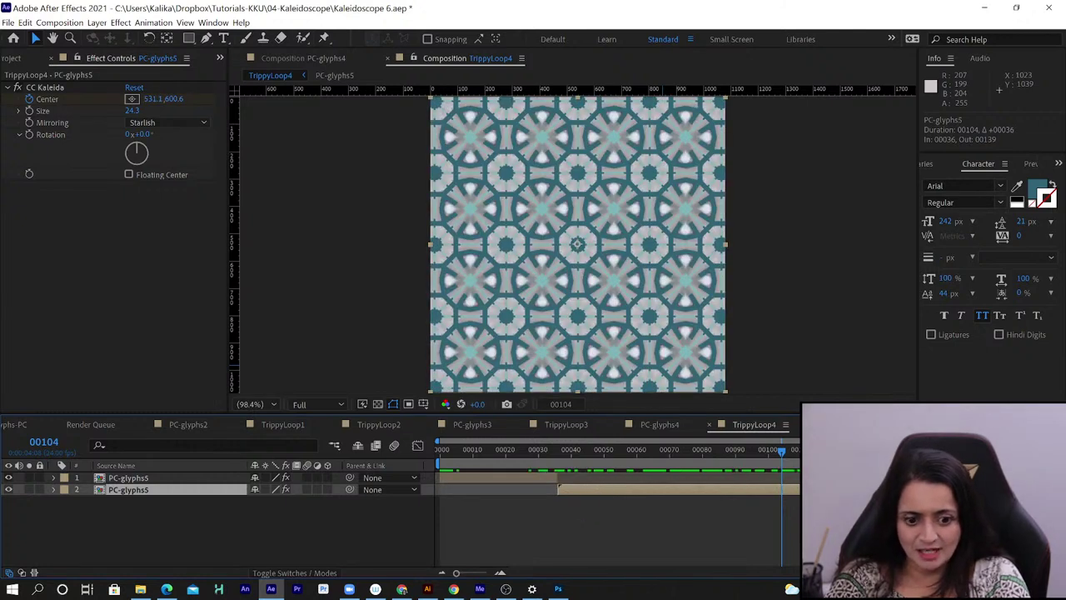
# Trim the start of the second PC-glyphs5 layer by one frame so it begins at frame 37
pyautogui.moveTo(543, 450); pyautogui.dragTo(563, 462)
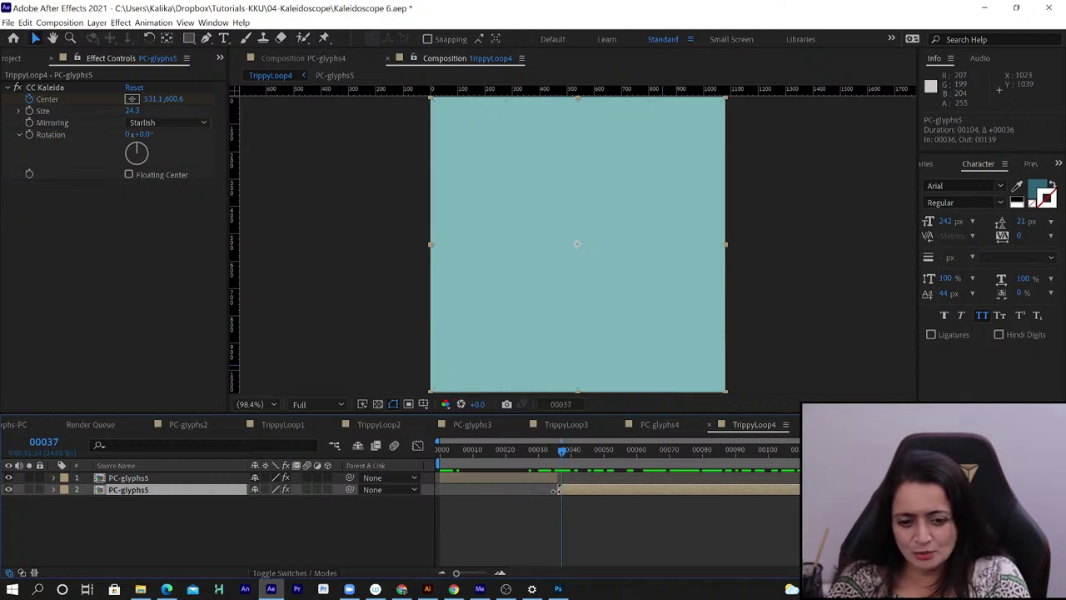
pyautogui.moveTo(556, 491); pyautogui.dragTo(561, 491)
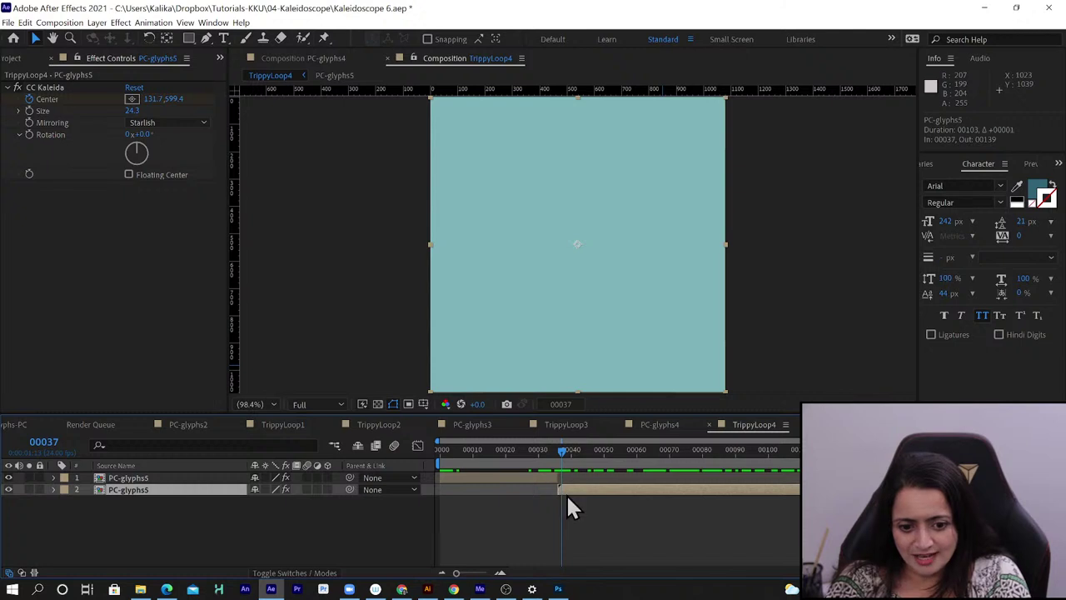
# Trim the first PC-glyphs5 layer to end at frame 33 and move the second layer to start at frame 34
pyautogui.click(552, 448)
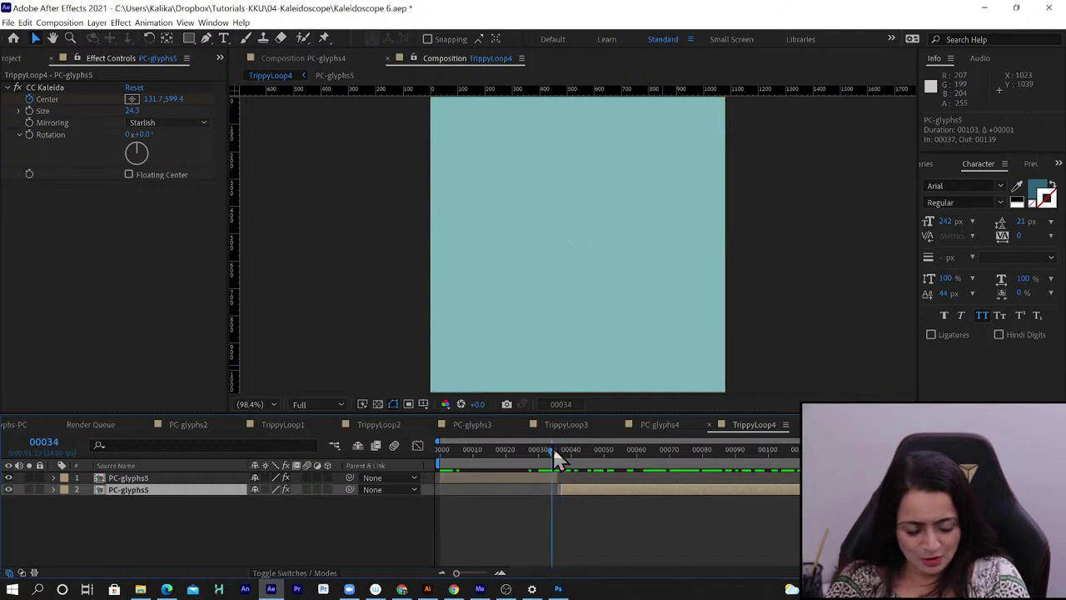
pyautogui.press('=')
pyautogui.press('=')
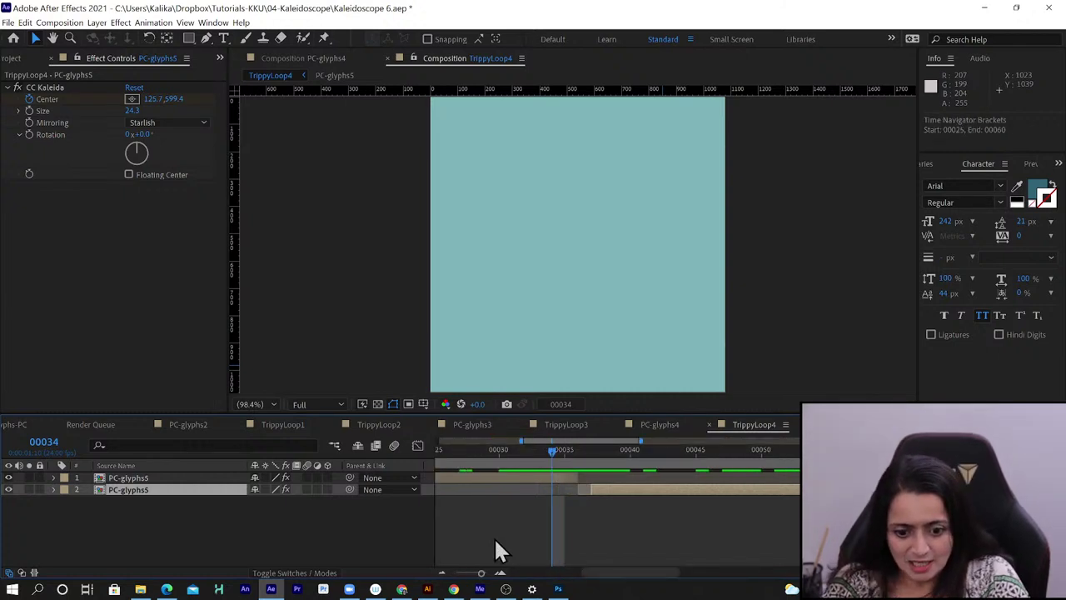
pyautogui.moveTo(482, 574); pyautogui.dragTo(492, 575)
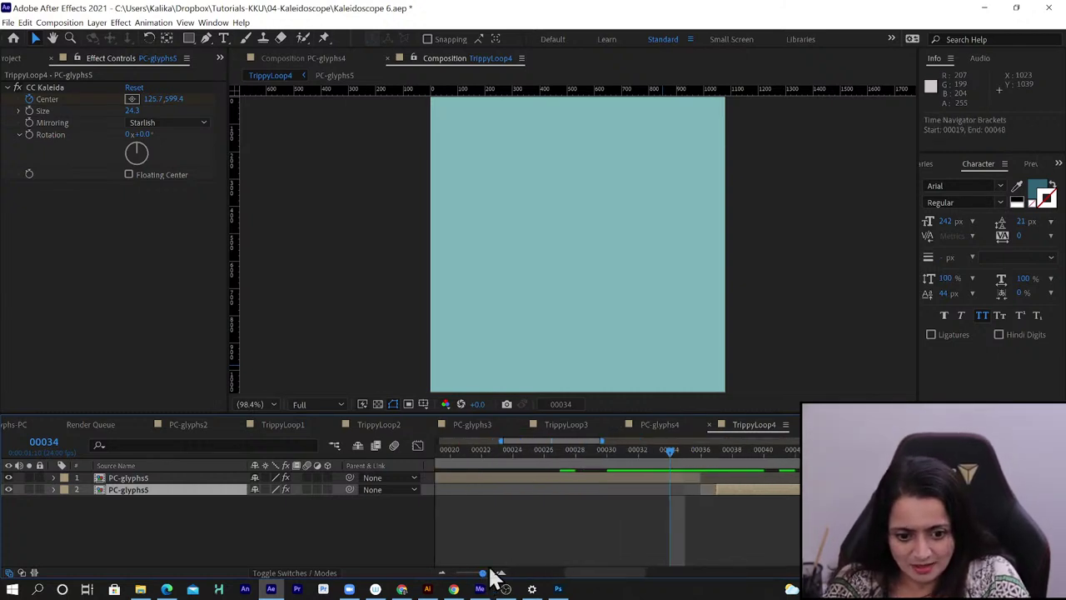
pyautogui.click(653, 457)
pyautogui.moveTo(653, 463); pyautogui.dragTo(671, 483)
pyautogui.moveTo(740, 488); pyautogui.dragTo(696, 497)
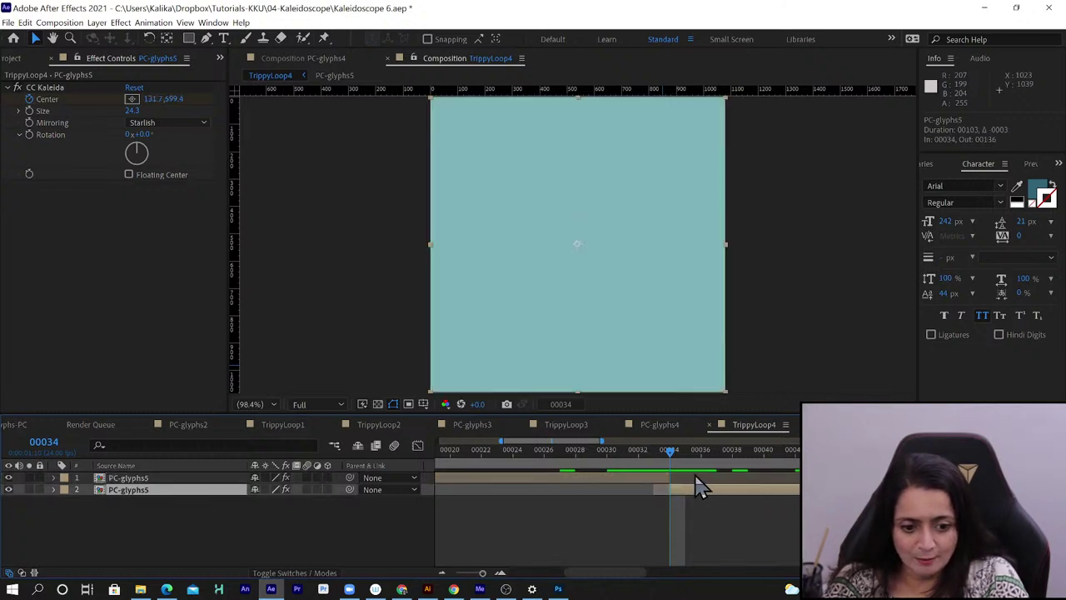
pyautogui.moveTo(498, 440); pyautogui.dragTo(438, 440)
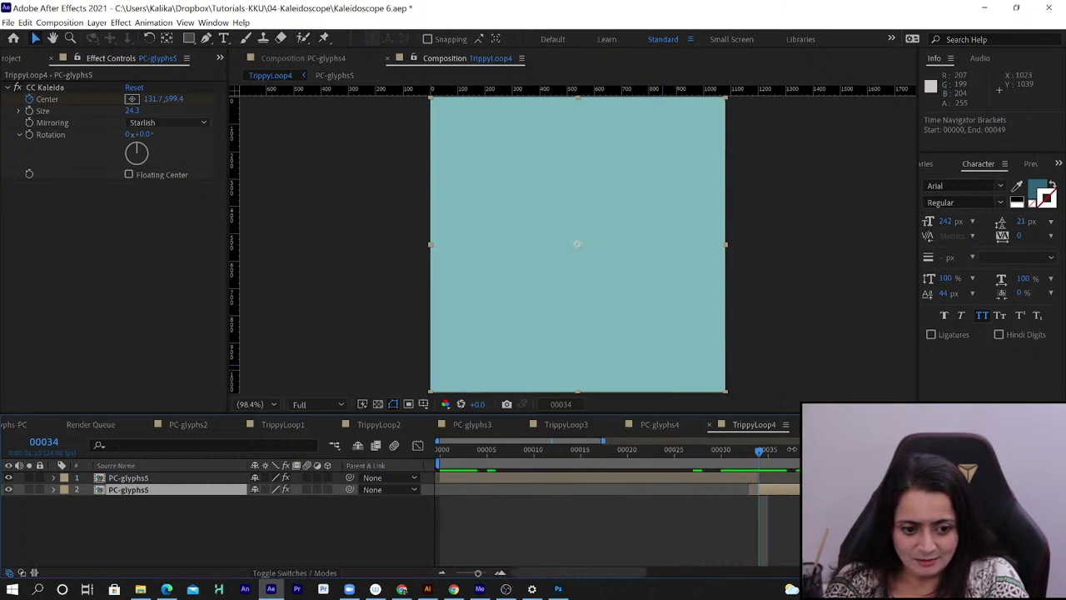
pyautogui.moveTo(602, 440); pyautogui.dragTo(798, 440)
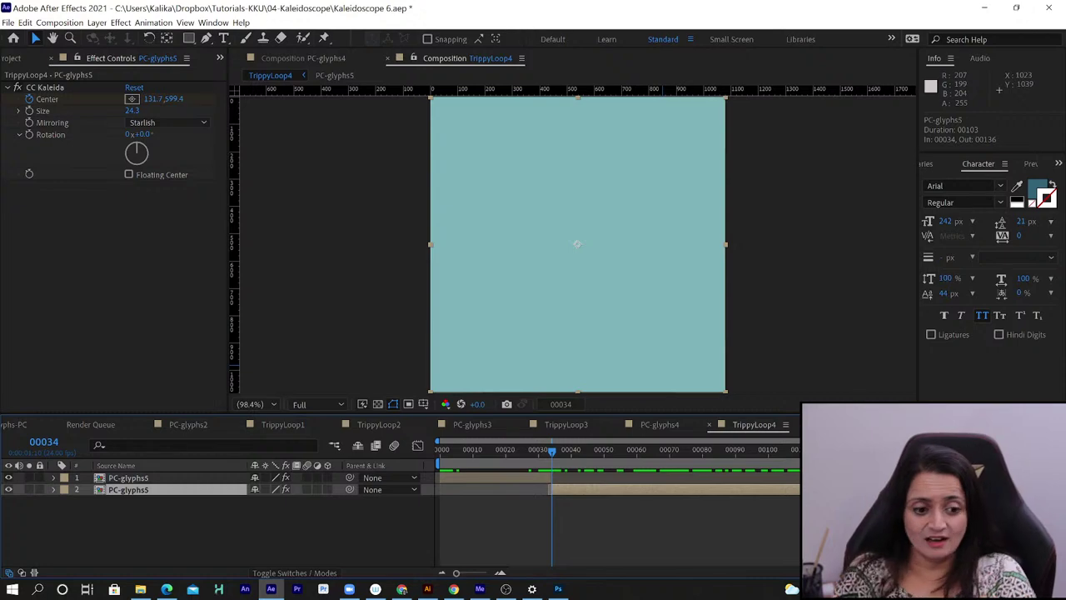
# Compare the second layer's last frame, 136, with the first layer's opening frame to check the loop
pyautogui.press('o')
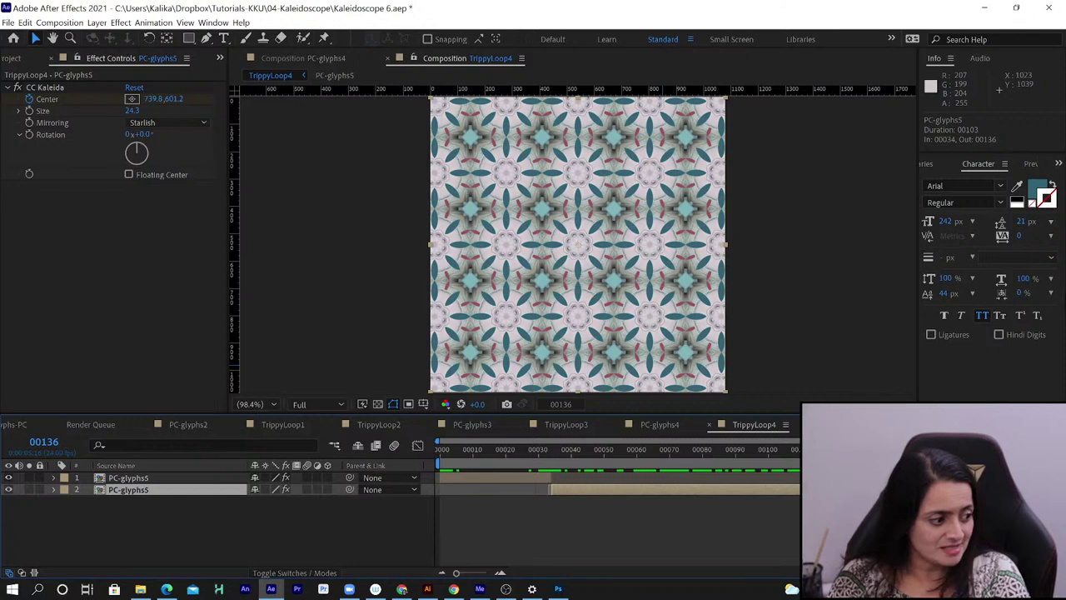
pyautogui.click(401, 589)
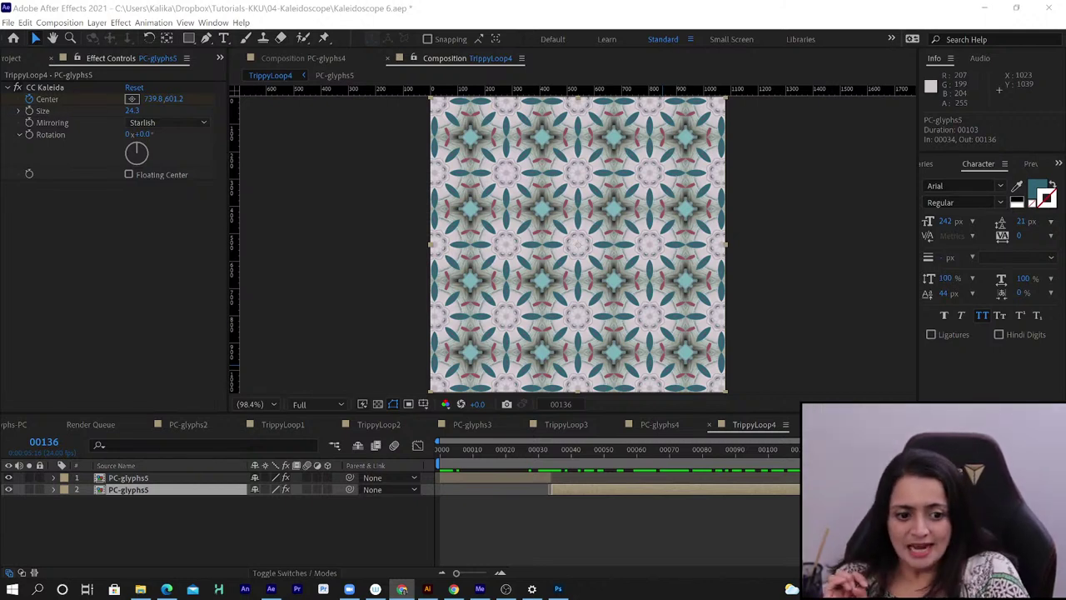
pyautogui.click(136, 477)
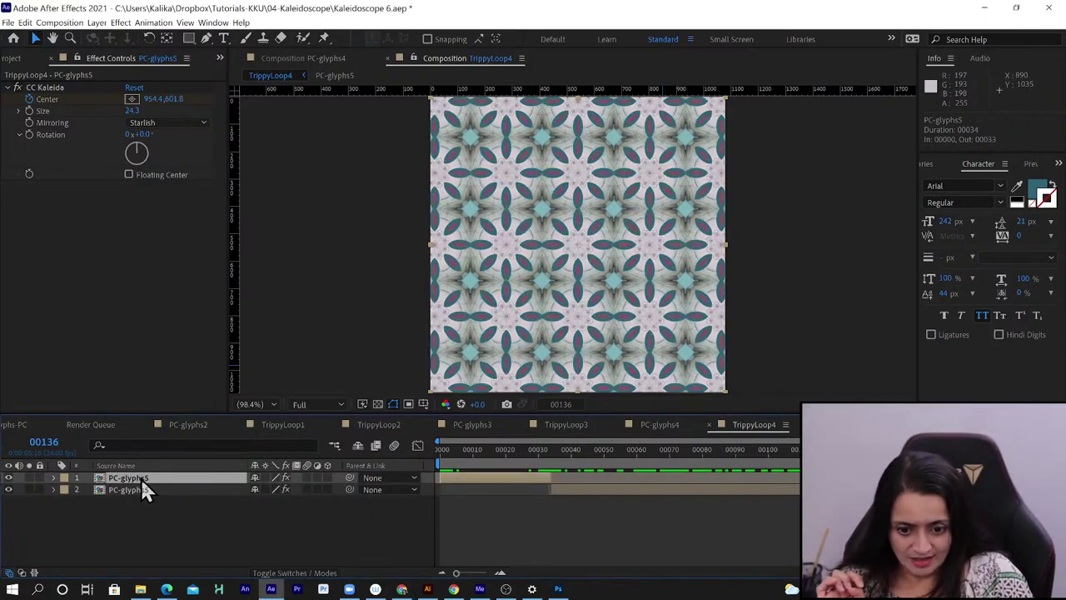
pyautogui.press('Home')
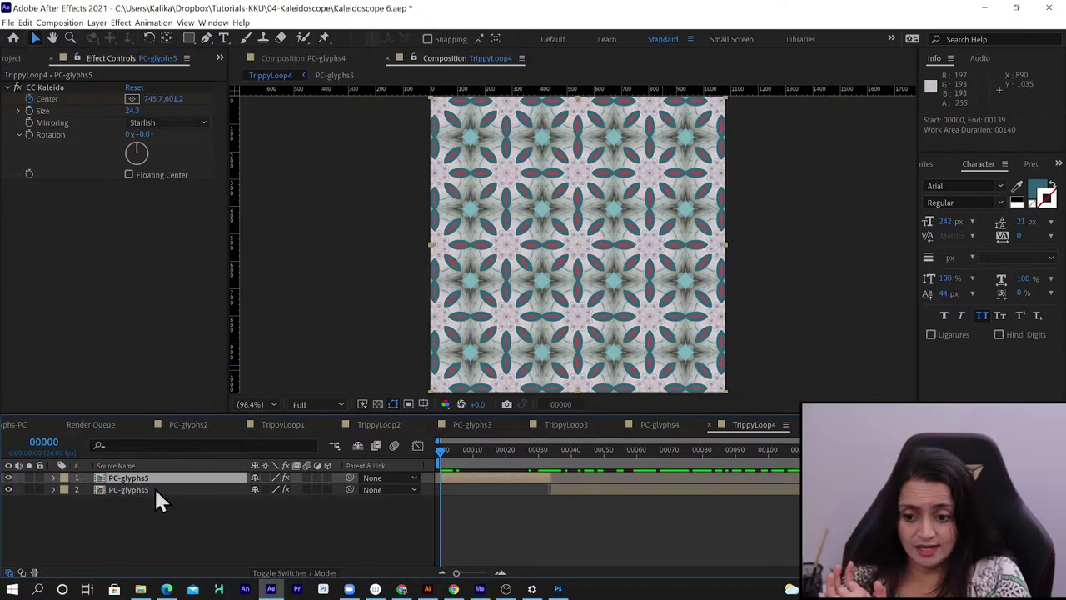
# Set the work area to end at the second PC-glyphs5 layer's last frame, 136, and trim the comp to it
pyautogui.click(154, 491)
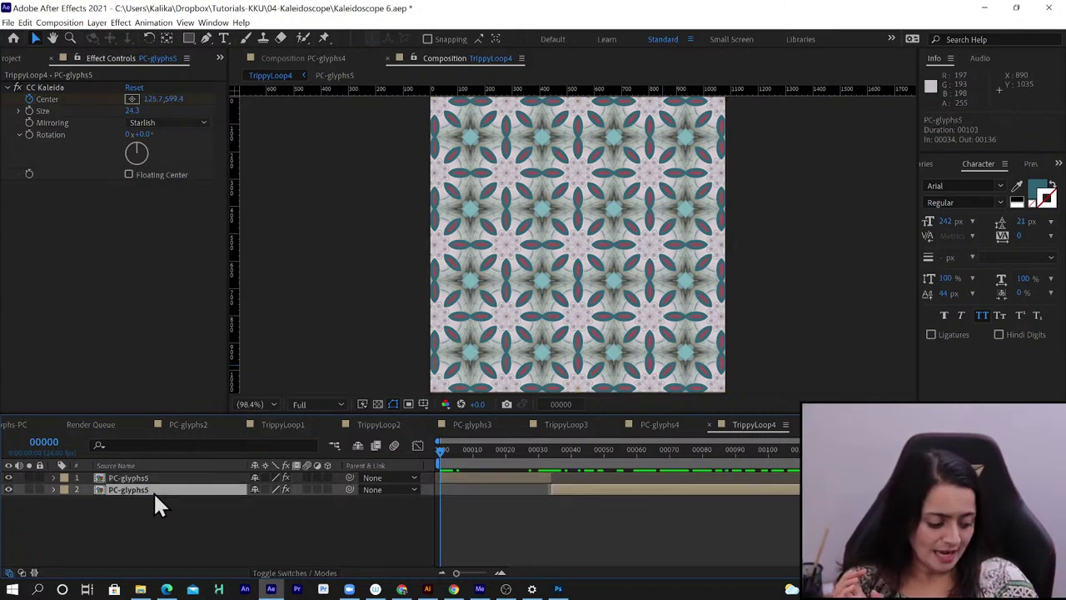
pyautogui.press('o')
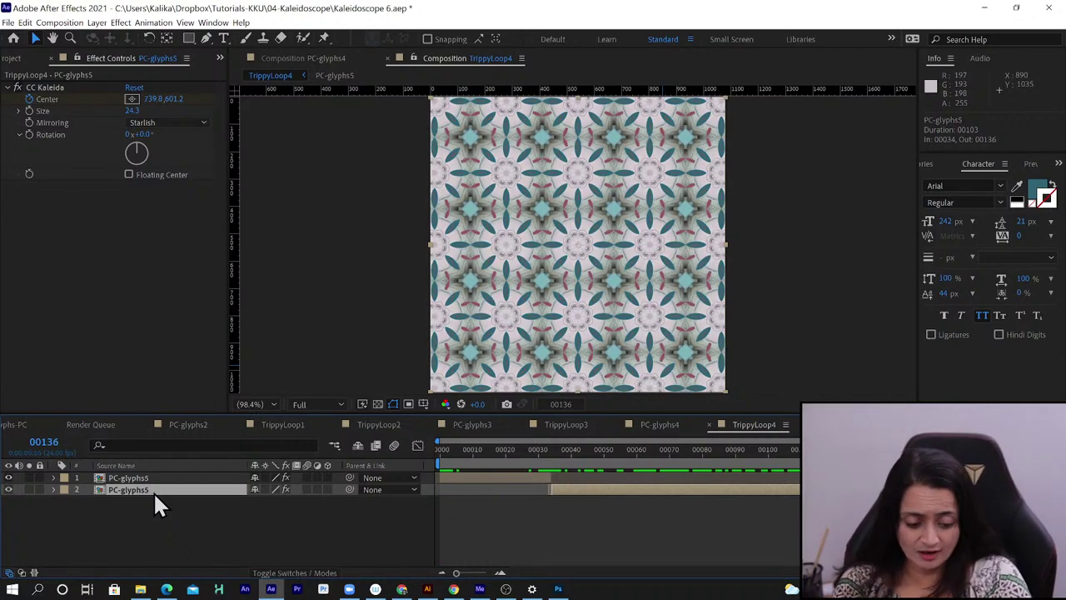
pyautogui.press('n')
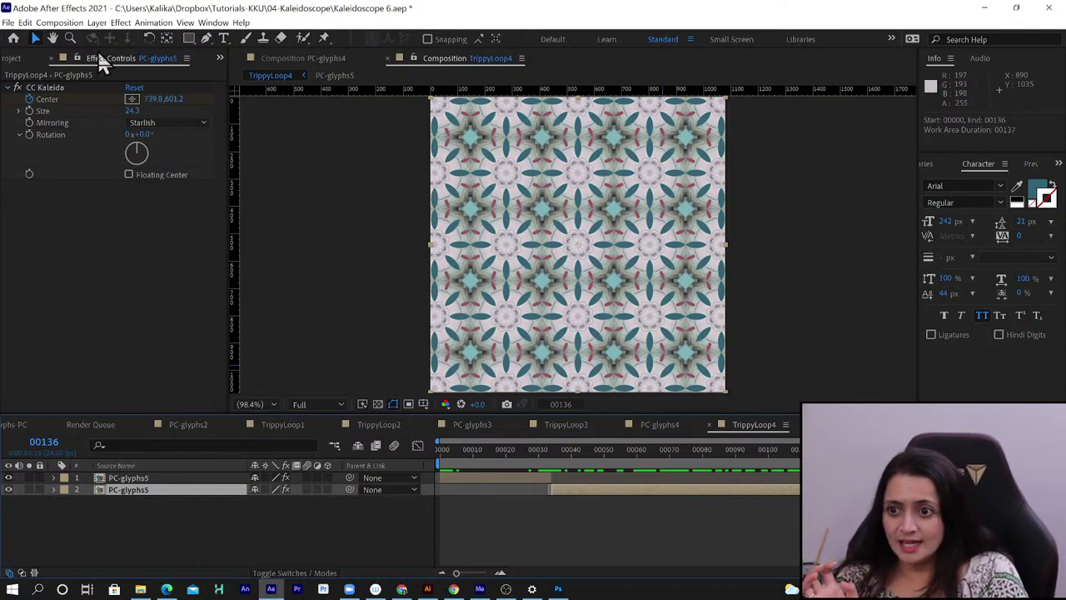
pyautogui.click(76, 24)
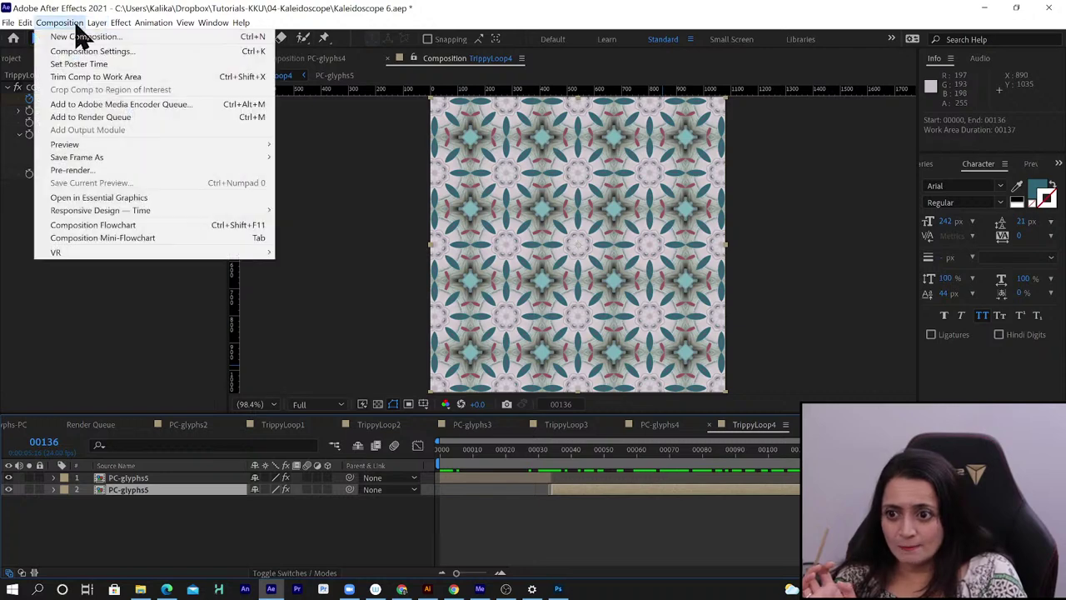
pyautogui.click(88, 76)
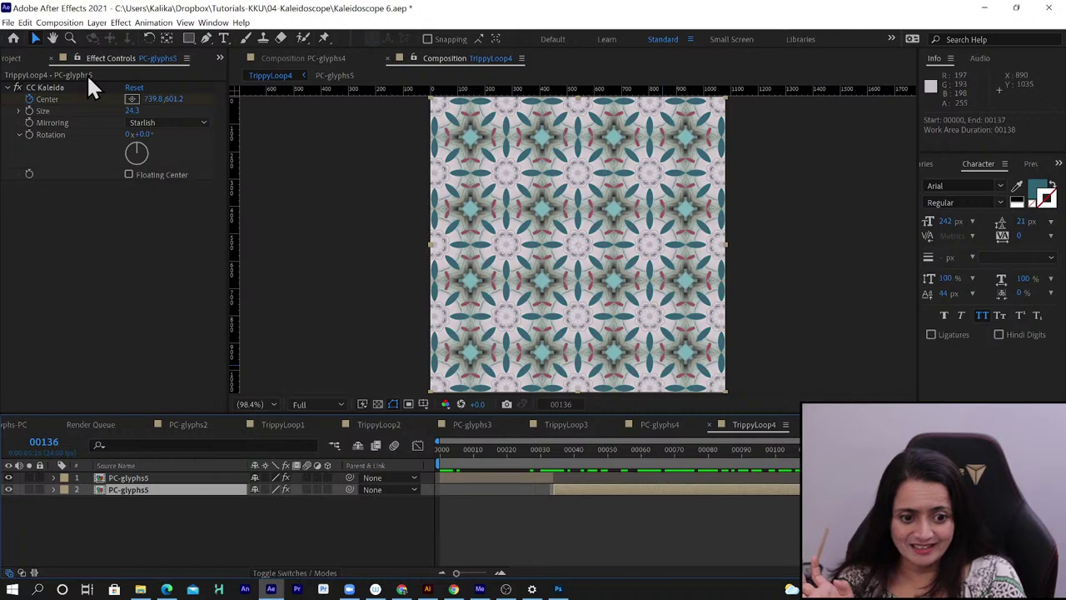
# Play the TrippyLoop4 comp to check its loop, and return to frame 0
pyautogui.press('space')
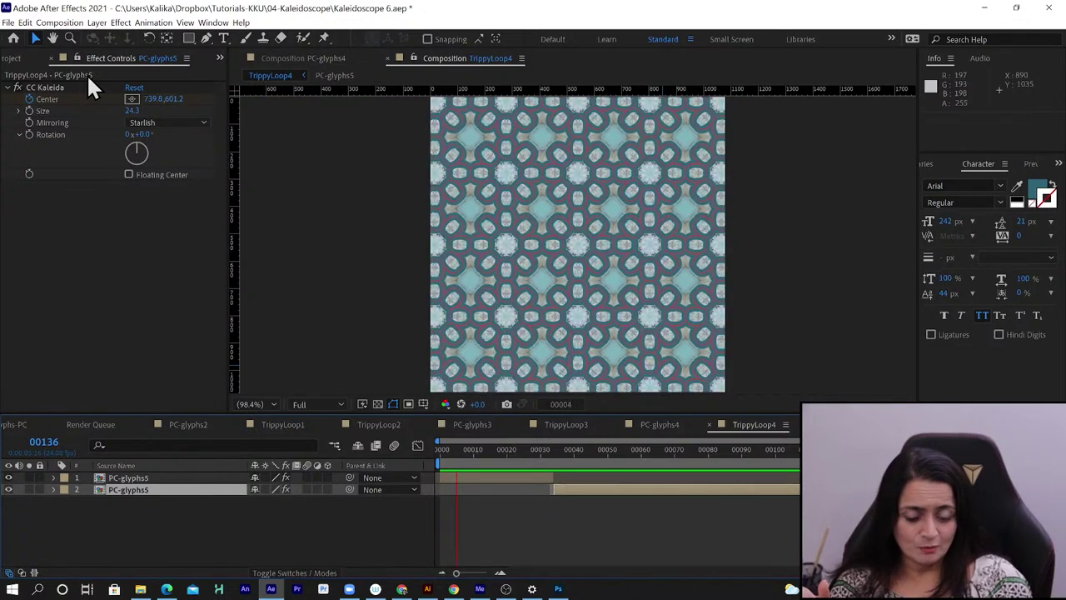
pyautogui.press('space')
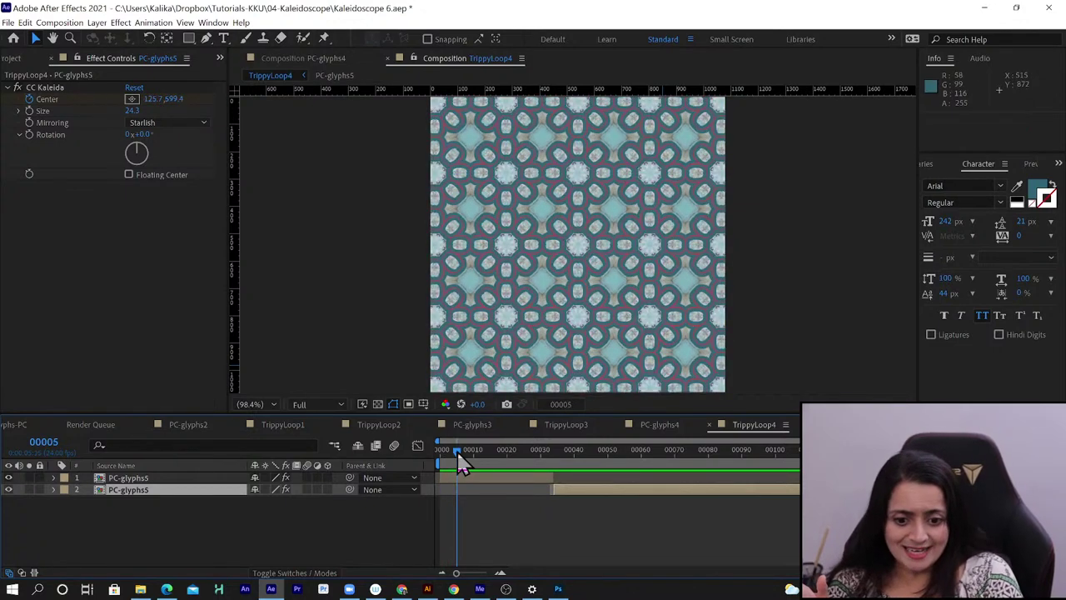
pyautogui.moveTo(456, 464); pyautogui.dragTo(410, 461)
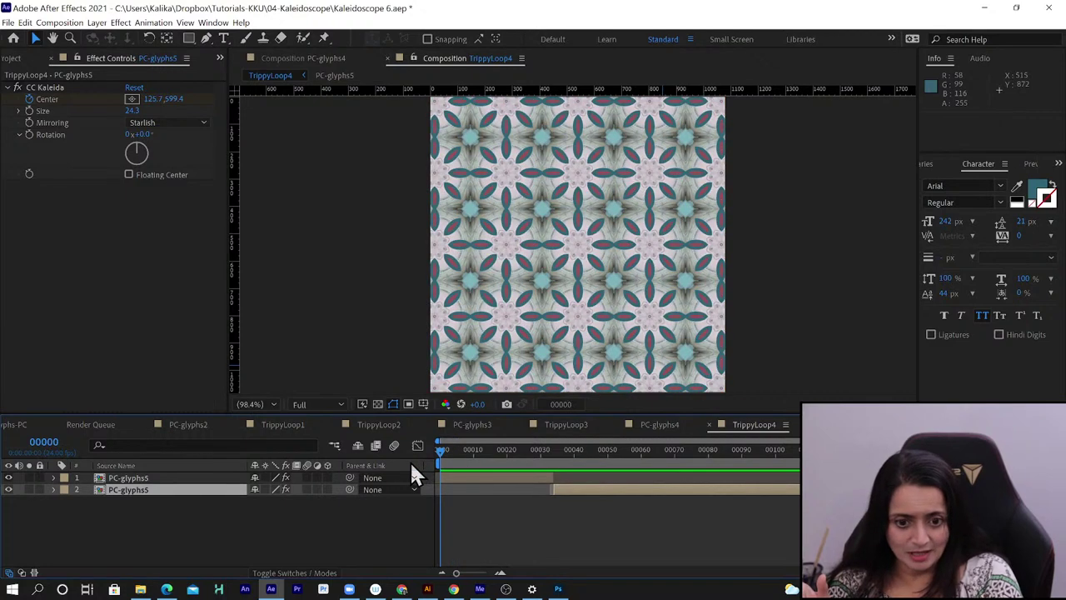
# Add the TrippyLoop4 comp to the render queue
pyautogui.click(55, 23)
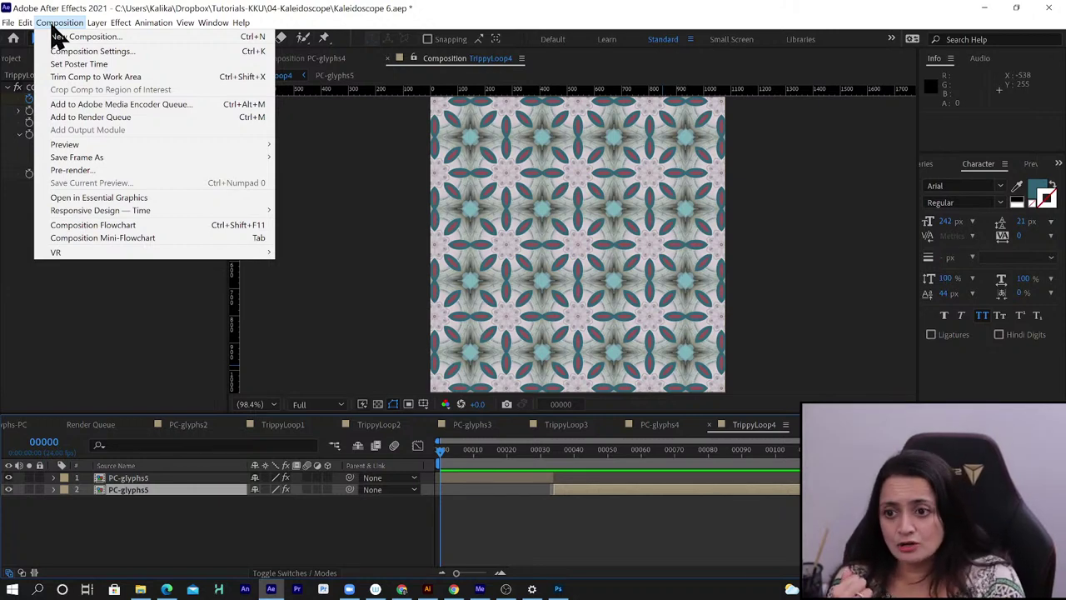
pyautogui.click(90, 118)
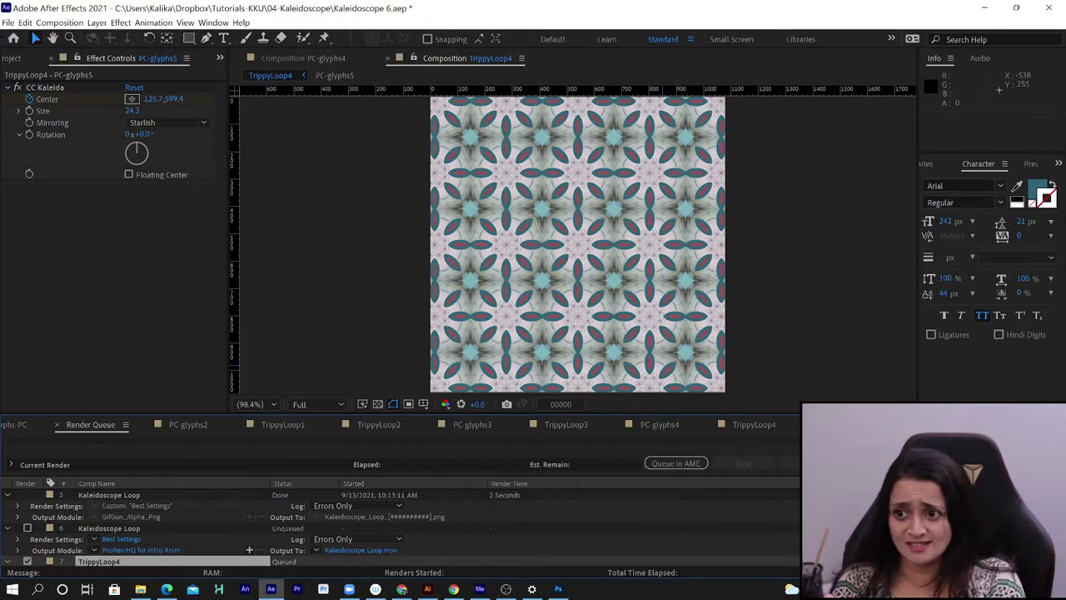
# Save the project under the new name Kaleidoscope 7 in the 04-Kaleidoscope folder
pyautogui.click(8, 23)
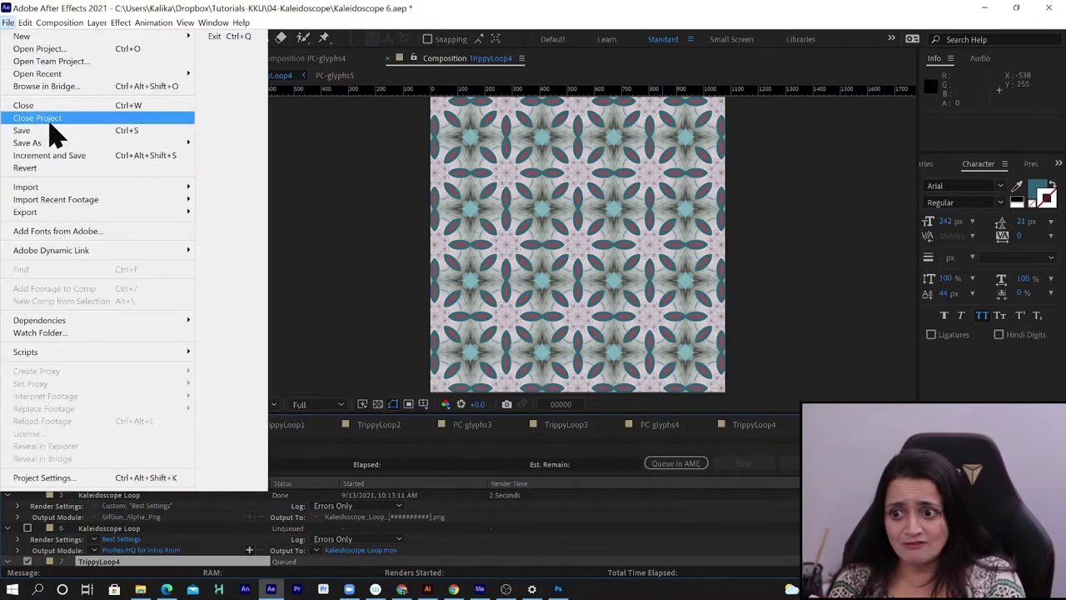
pyautogui.moveTo(48, 145)
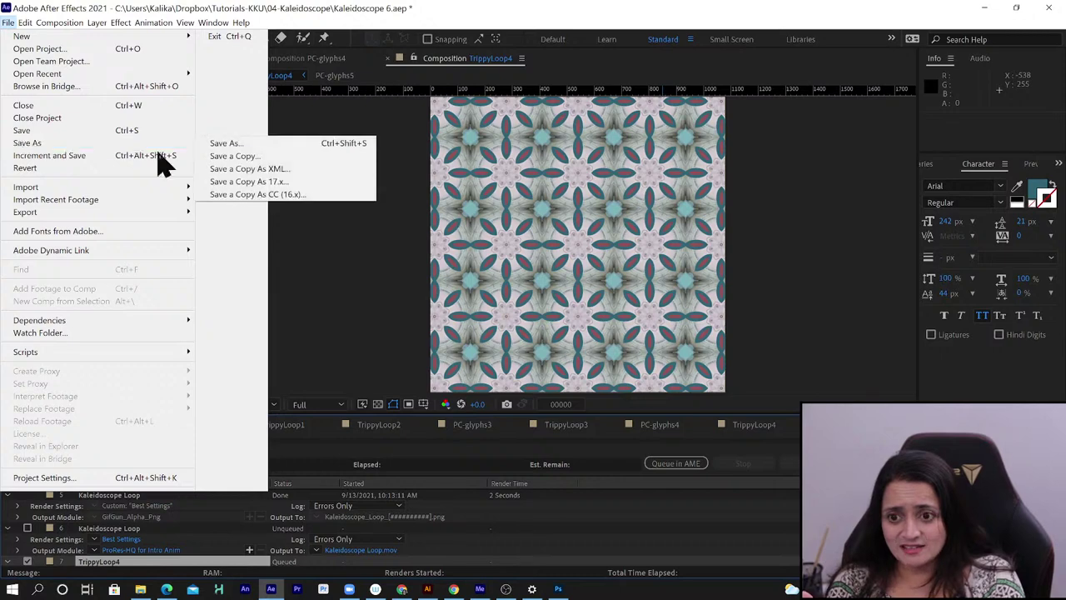
pyautogui.click(276, 143)
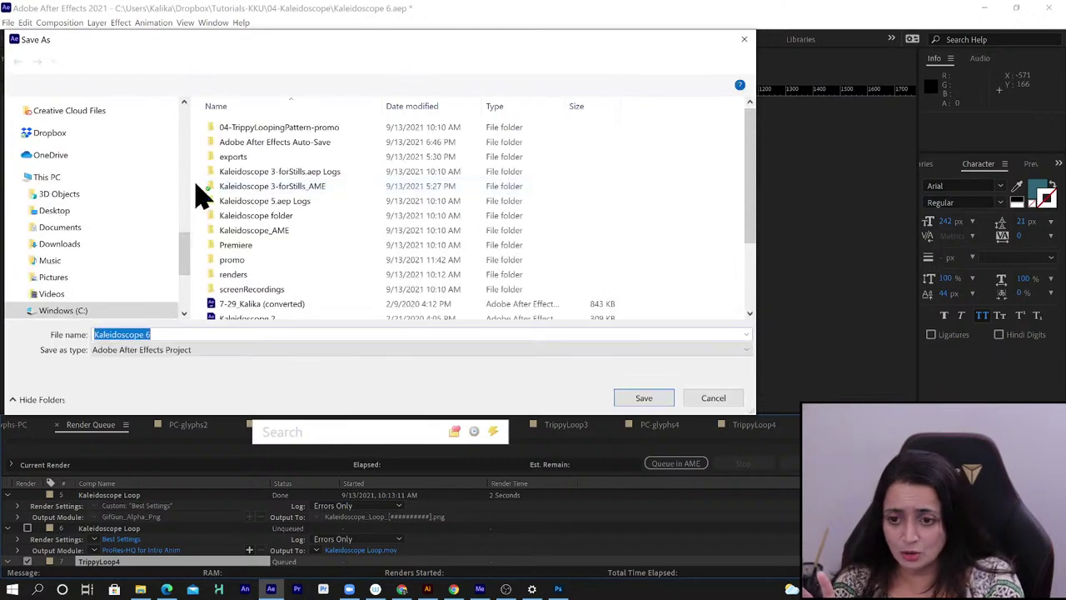
pyautogui.moveTo(191, 267); pyautogui.dragTo(190, 121)
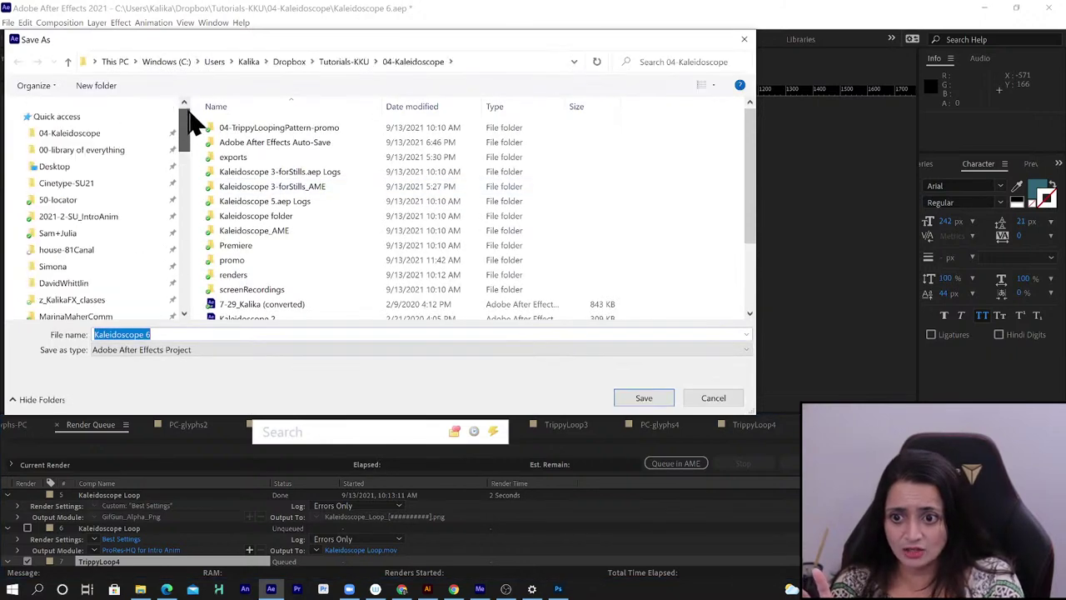
pyautogui.click(135, 135)
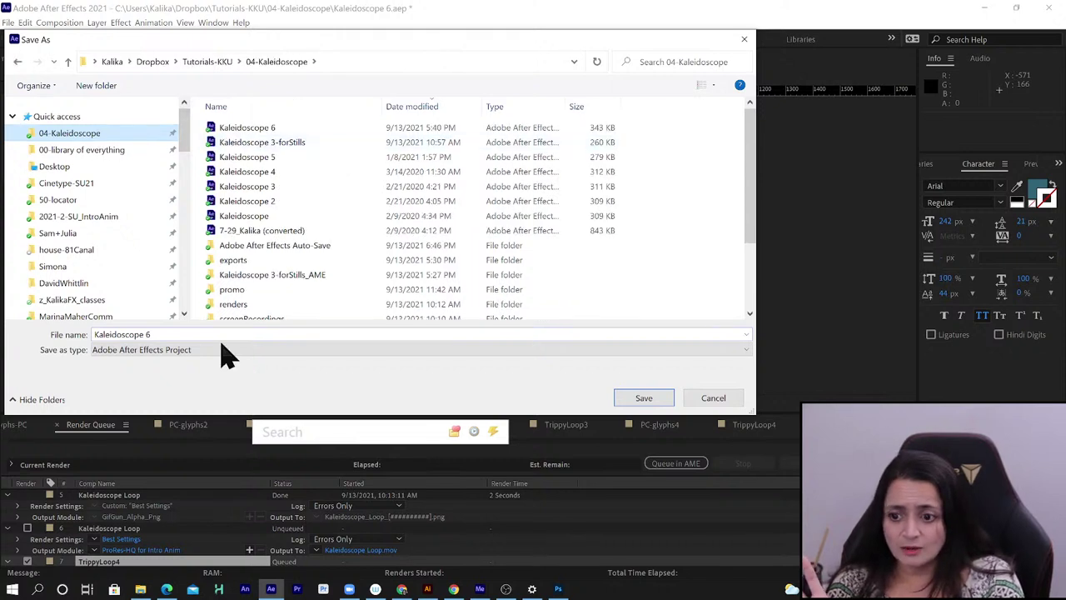
pyautogui.click(158, 335)
pyautogui.click(158, 334)
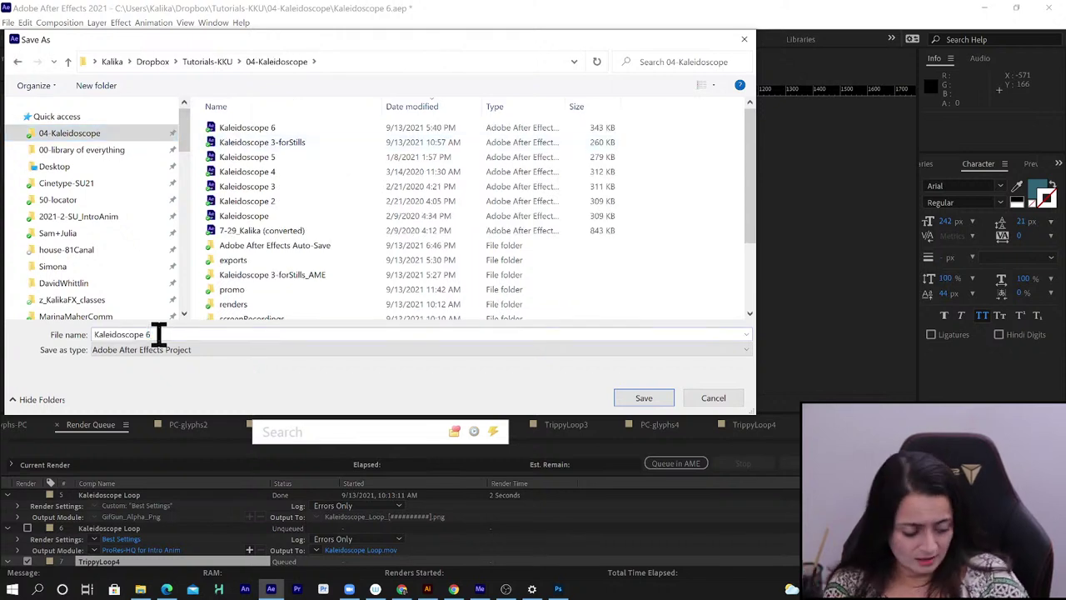
pyautogui.press('BackSpace')
pyautogui.write('7')
pyautogui.press('Return')
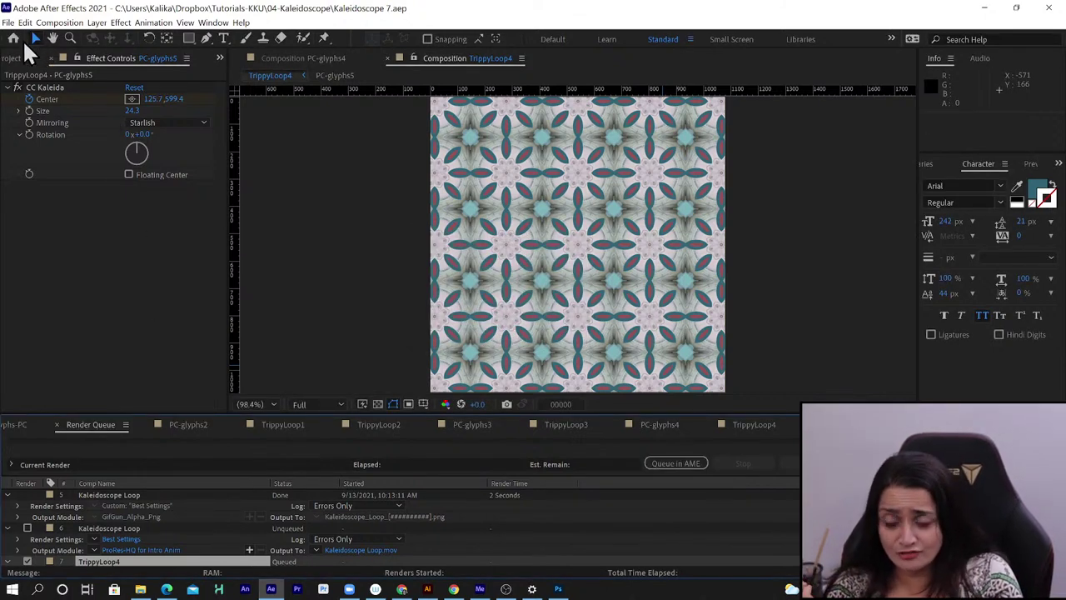
# Collect all source files of the project into "Kaleidoscope 7 folder" inside the 04-Kaleidoscope folder
pyautogui.click(7, 22)
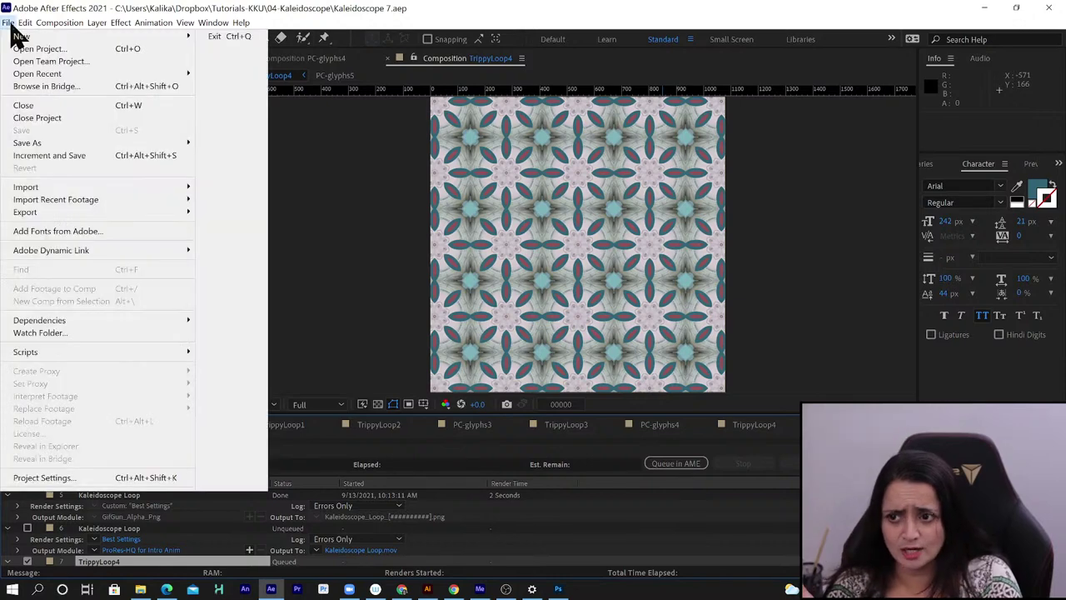
pyautogui.moveTo(98, 325)
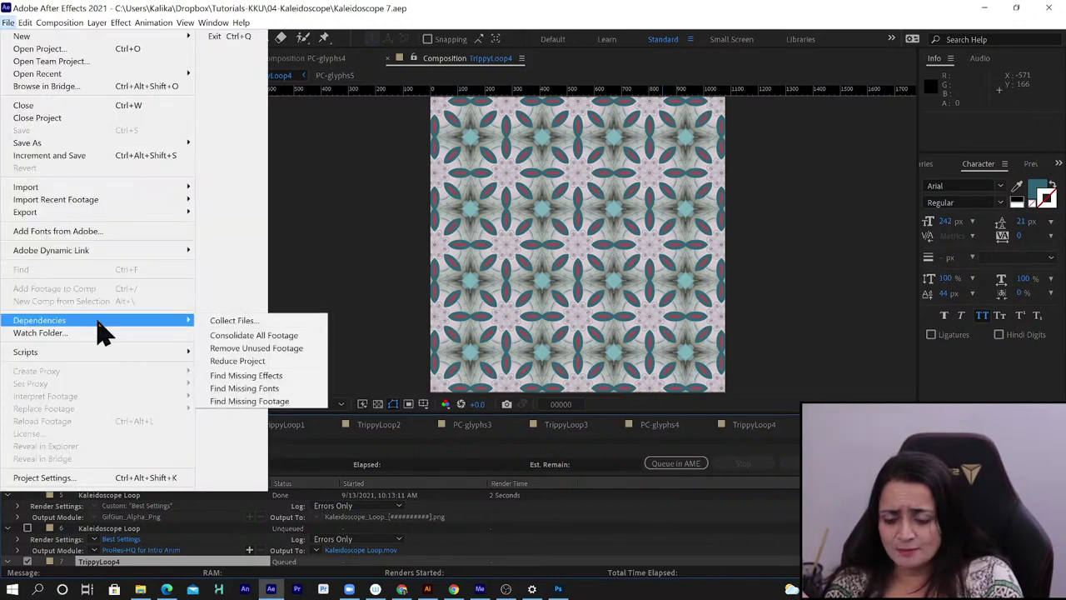
pyautogui.click(271, 320)
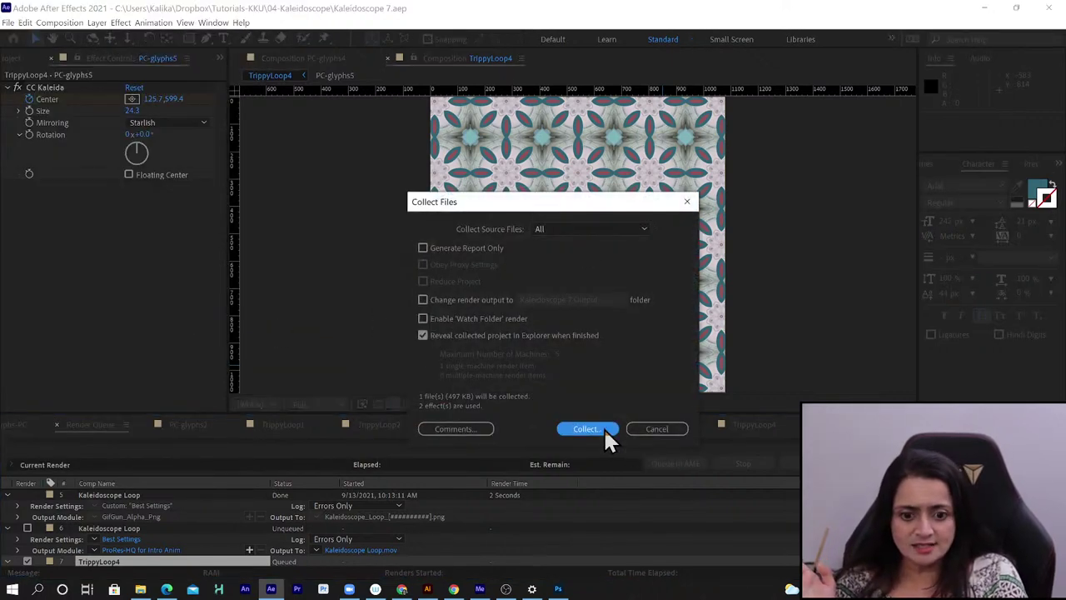
pyautogui.click(603, 428)
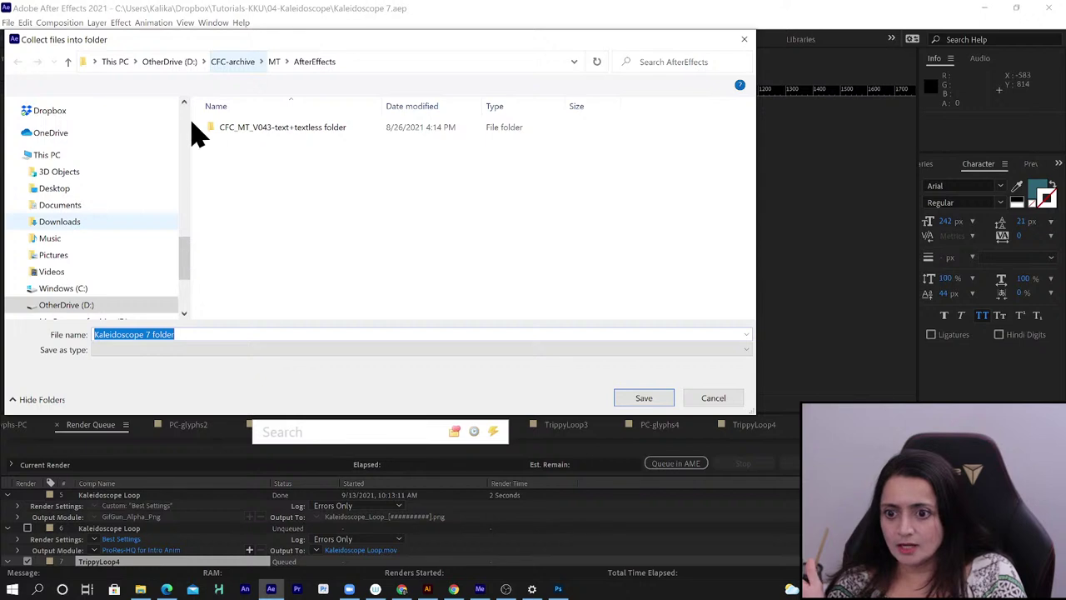
pyautogui.scroll(10, 186, 131)
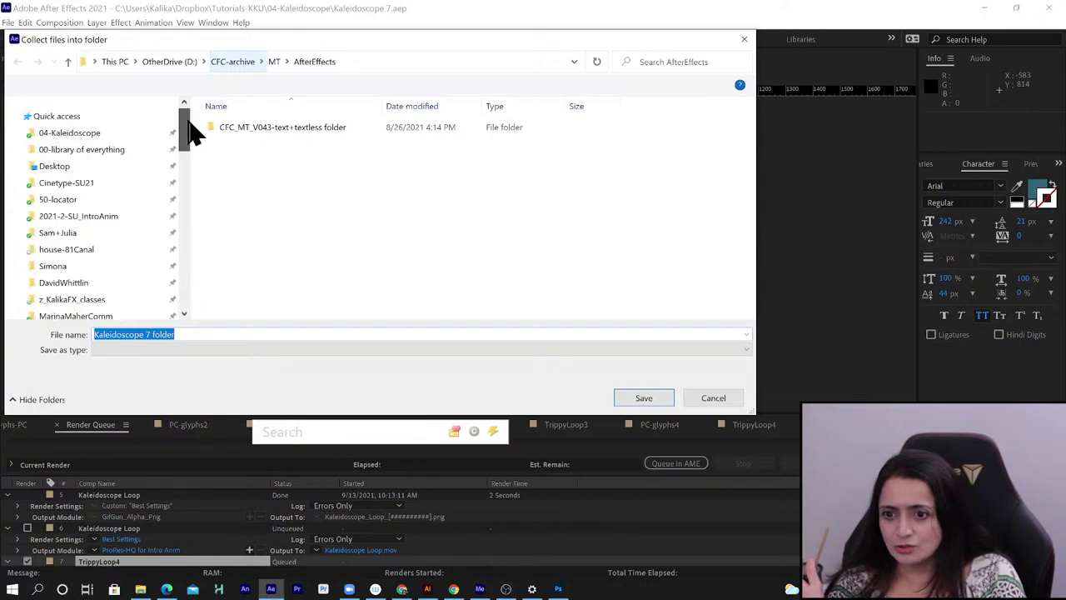
pyautogui.click(92, 132)
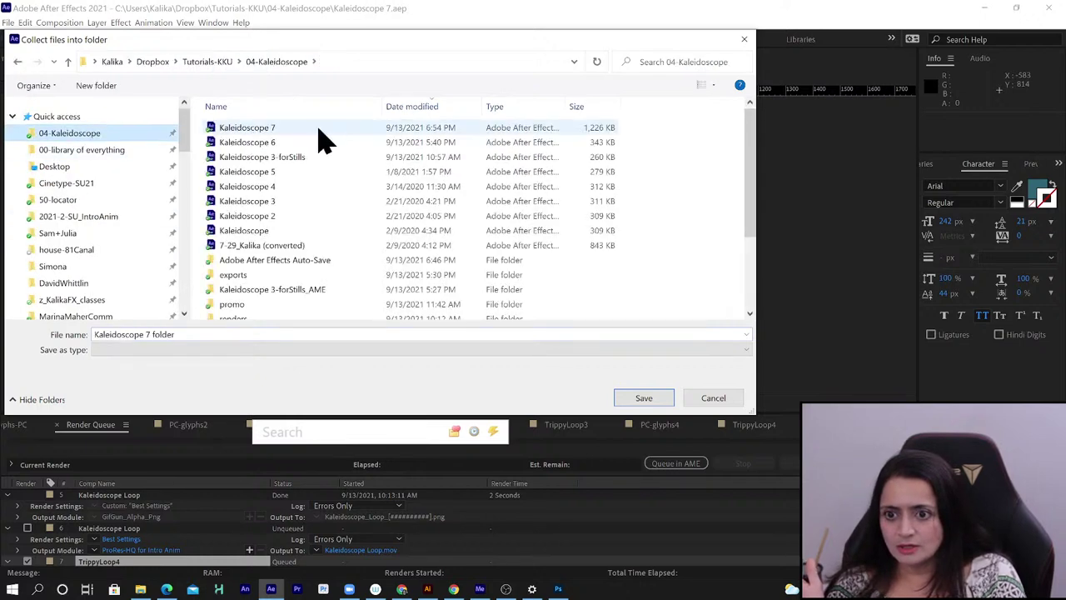
pyautogui.click(658, 401)
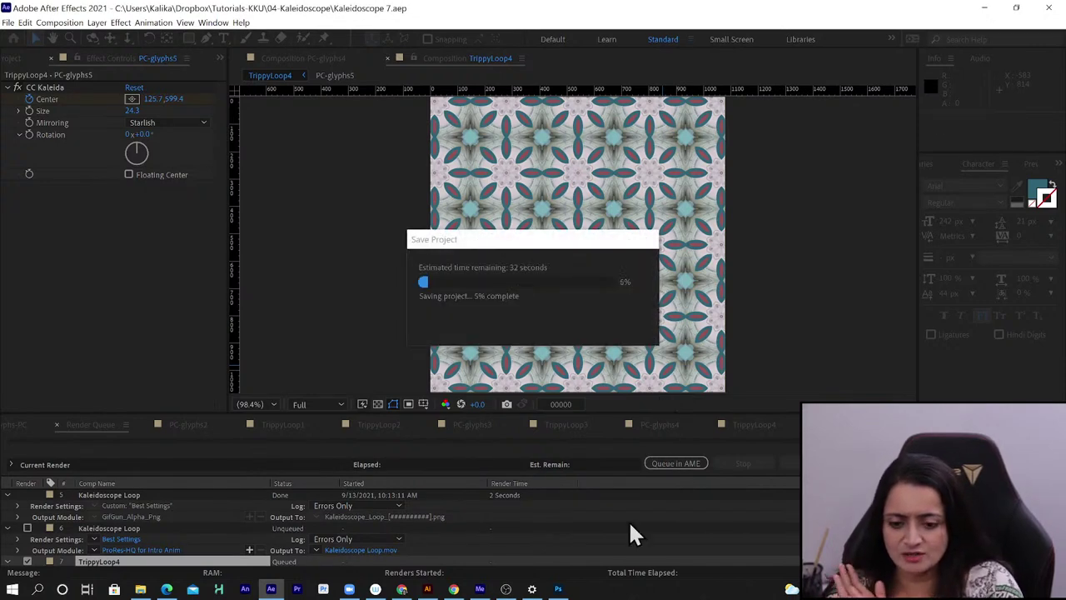
# Send the queued TrippyLoop4 render to Adobe Media Encoder and switch to that app
pyautogui.click(686, 465)
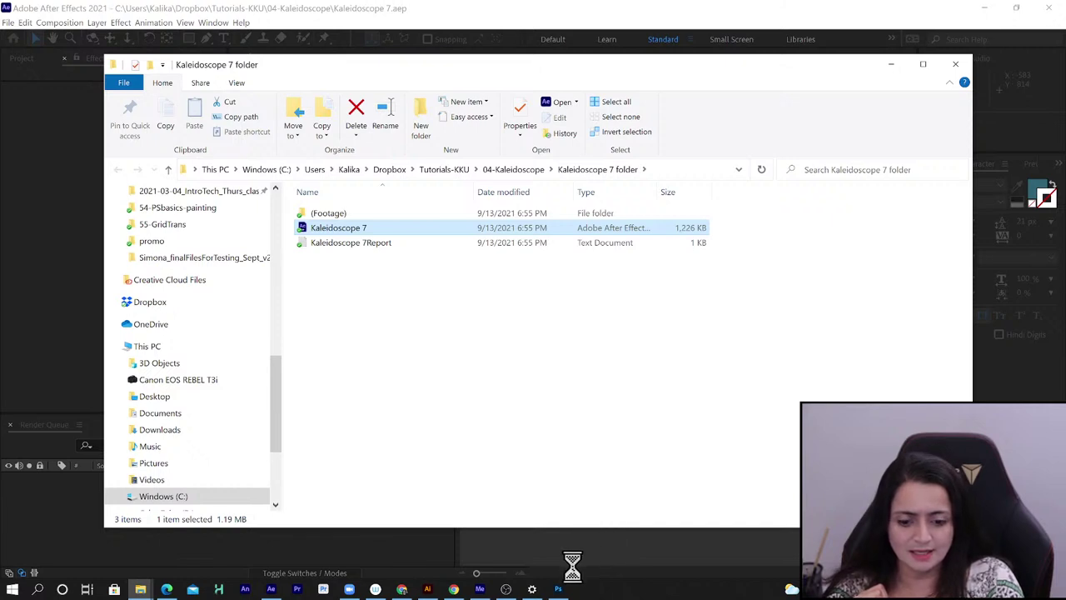
pyautogui.click(479, 589)
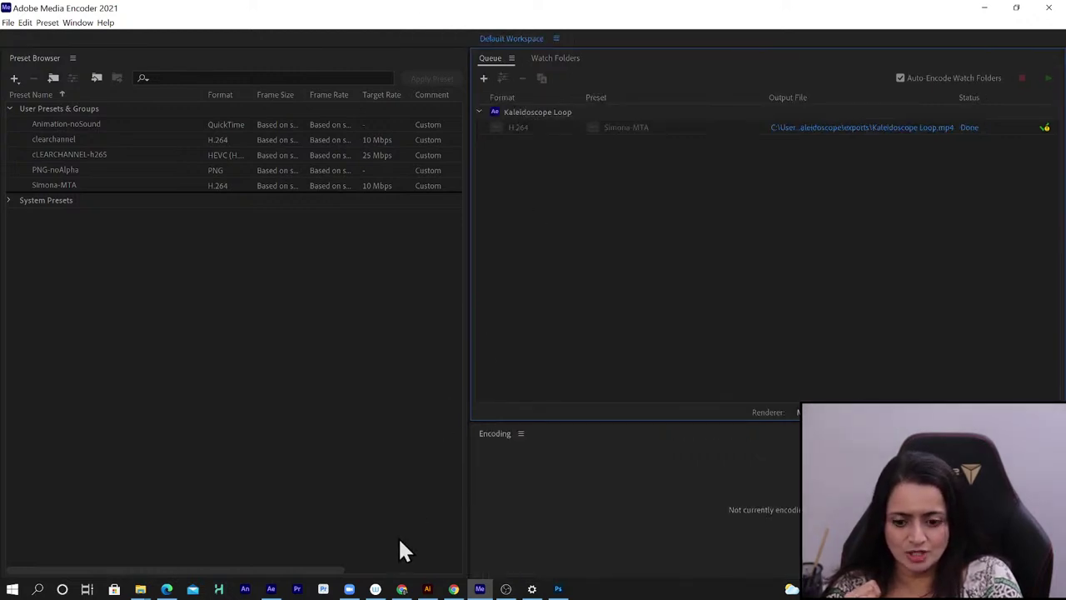
# Switch back to After Effects, accept the missing-font substitution, and send TrippyLoop4 from the render queue to Media Encoder again
pyautogui.moveTo(272, 590)
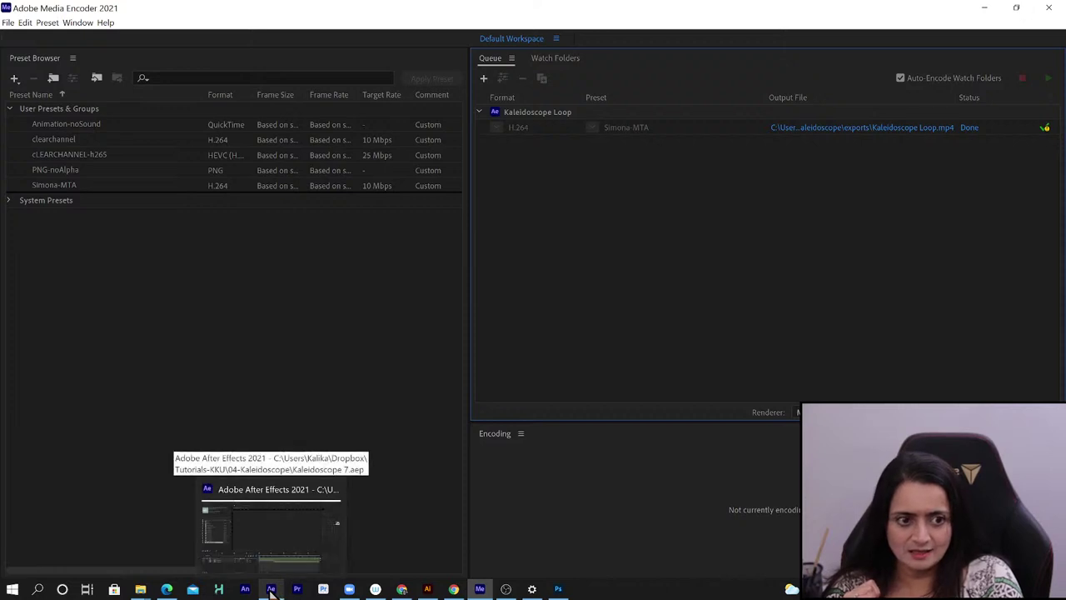
pyautogui.click(272, 589)
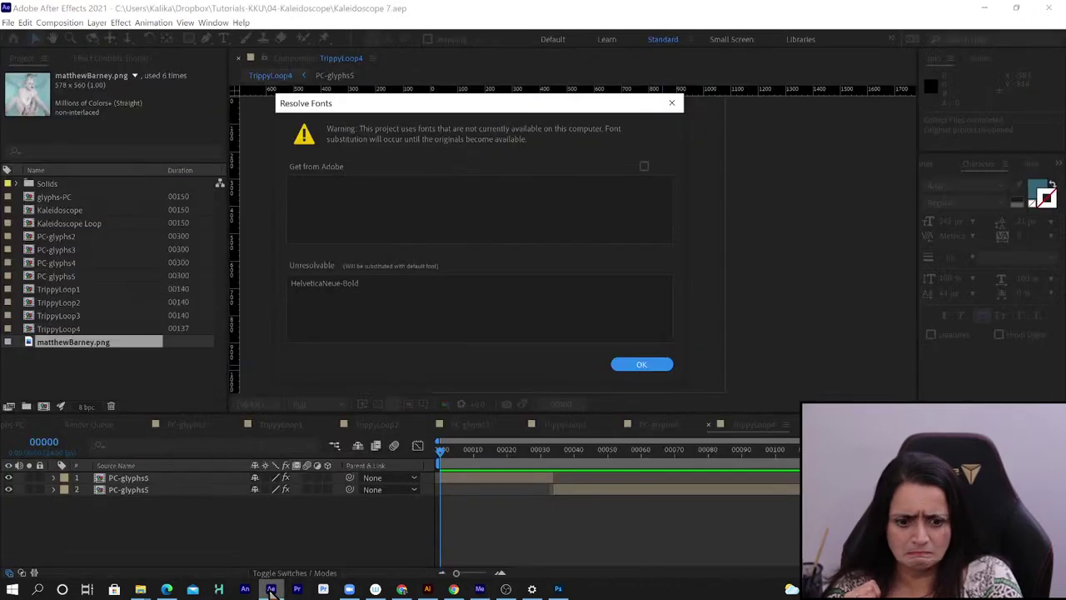
pyautogui.click(640, 367)
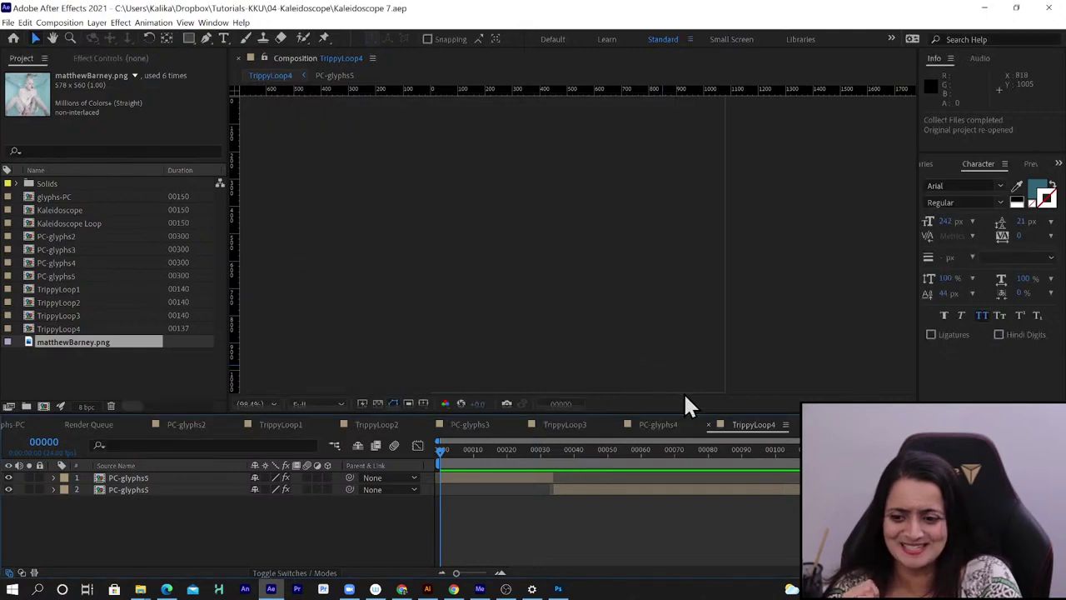
pyautogui.click(104, 424)
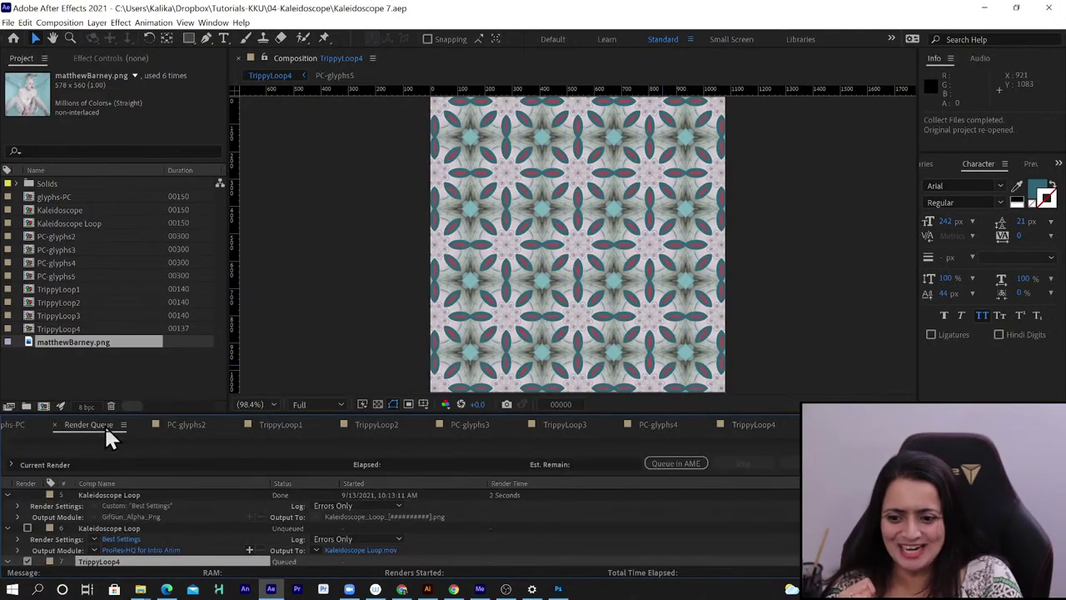
pyautogui.scroll(-1, 350, 527)
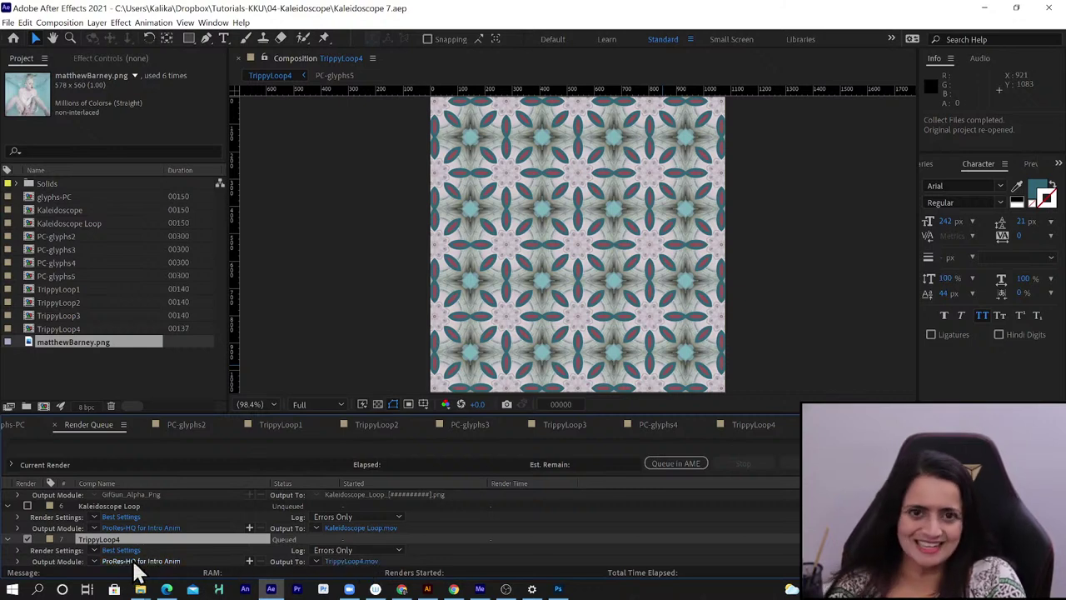
pyautogui.click(675, 463)
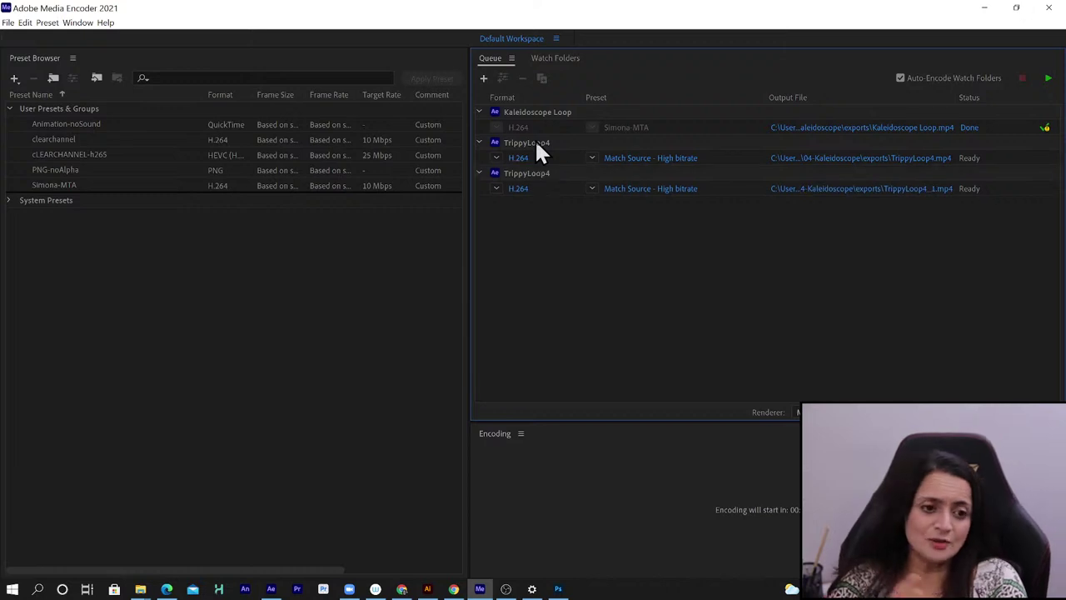
# Remove the duplicate TrippyLoop4 item with output TrippyLoop4_1.mp4 from the Media Encoder queue
pyautogui.click(535, 141)
pyautogui.click(535, 173)
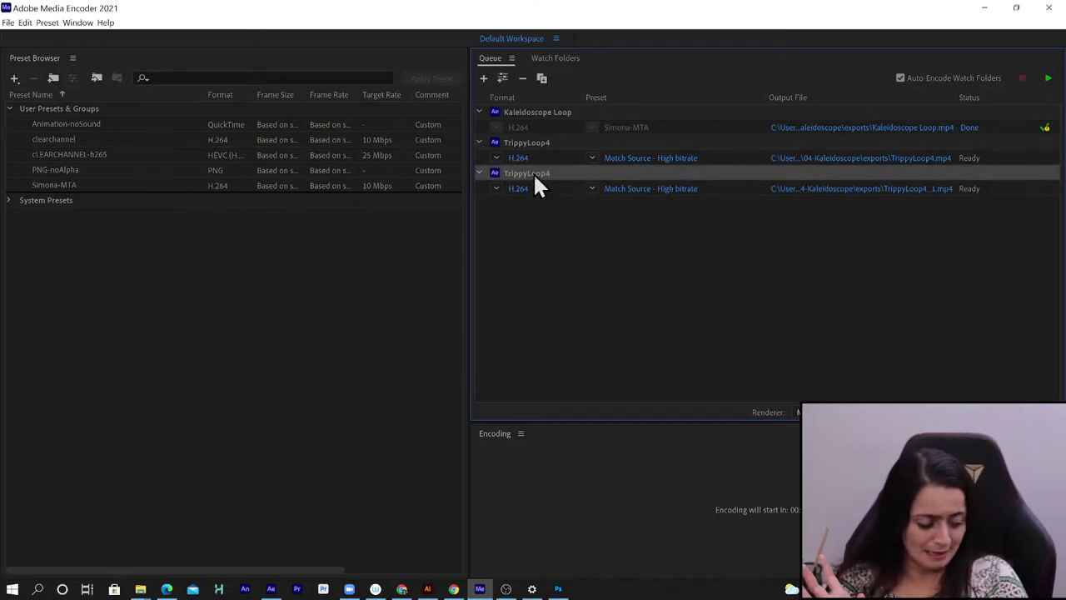
pyautogui.press('Delete')
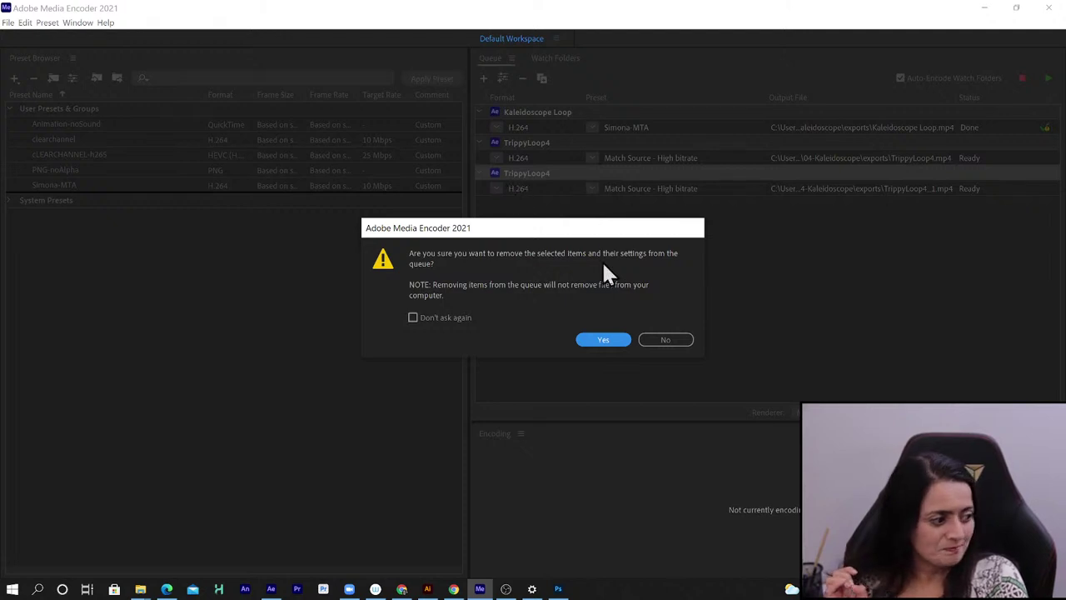
pyautogui.click(601, 339)
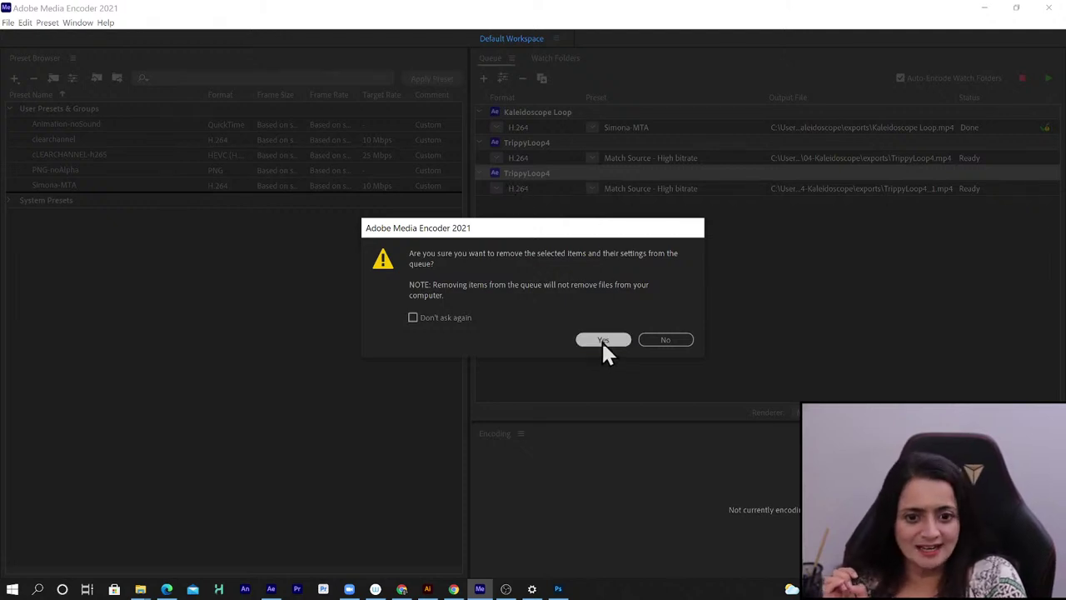
# Turn off audio export in the remaining TrippyLoop4 item's H.264 Match Source - High bitrate settings
pyautogui.click(523, 142)
pyautogui.moveTo(627, 162)
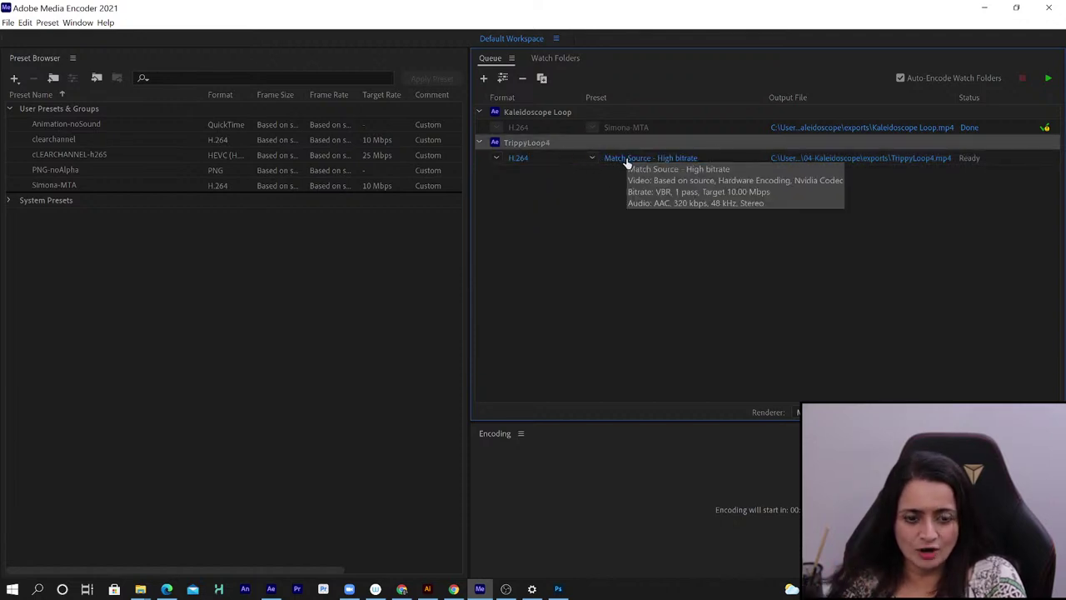
pyautogui.click(647, 161)
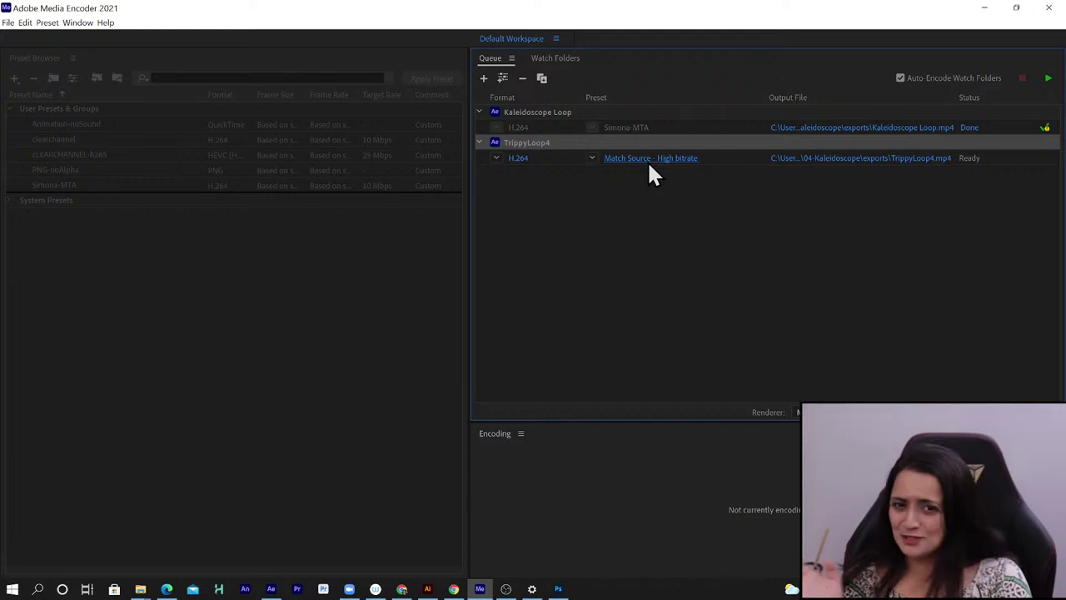
pyautogui.click(649, 161)
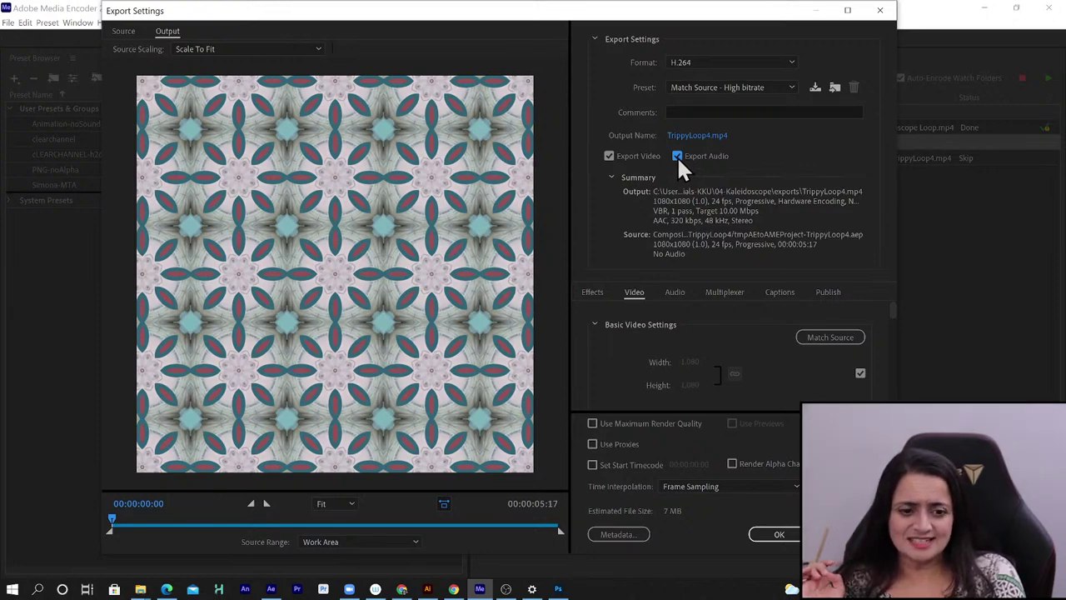
pyautogui.click(677, 156)
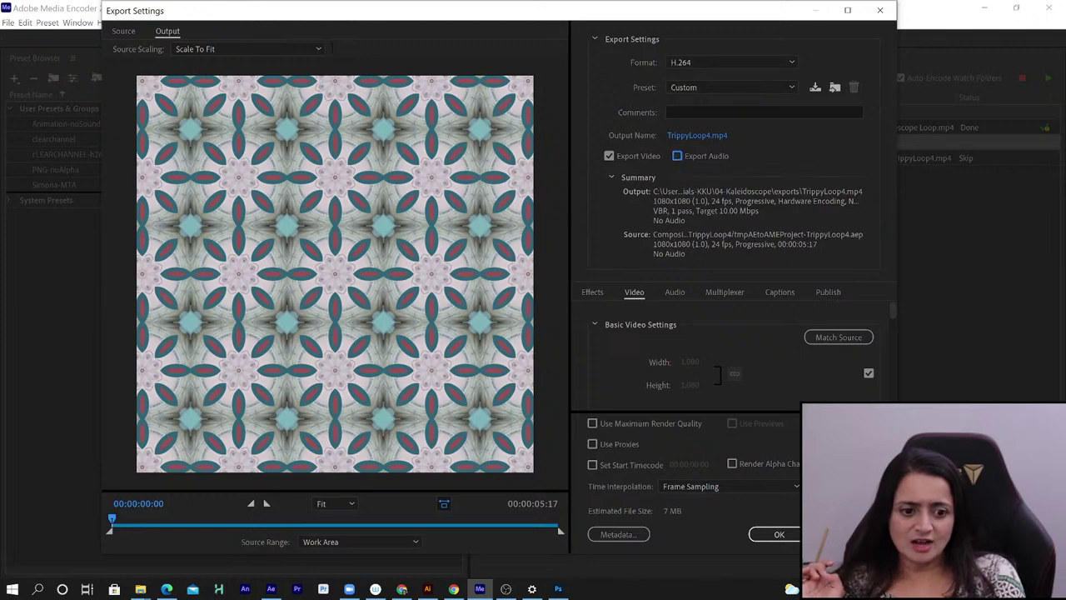
pyautogui.click(779, 534)
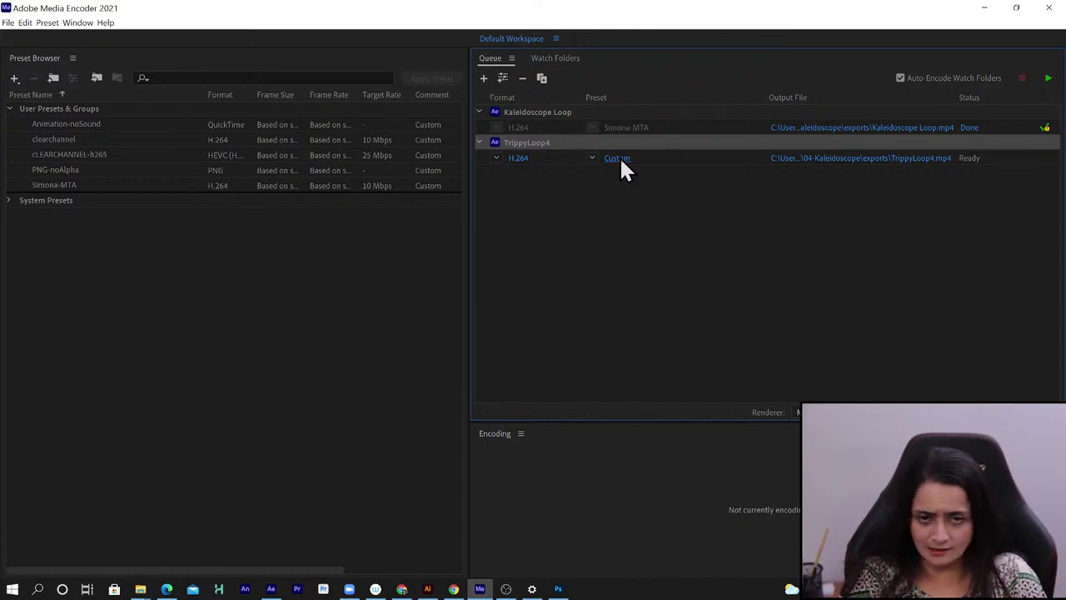
# Reopen the TrippyLoop4 item's custom export settings, exclude audio again and apply the settings
pyautogui.click(620, 157)
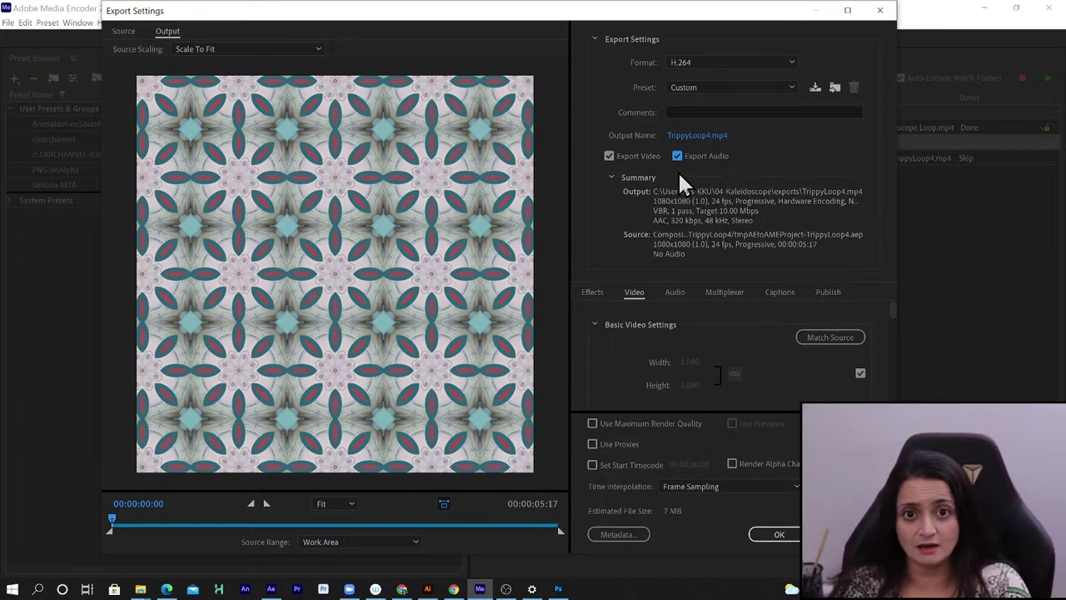
pyautogui.click(679, 174)
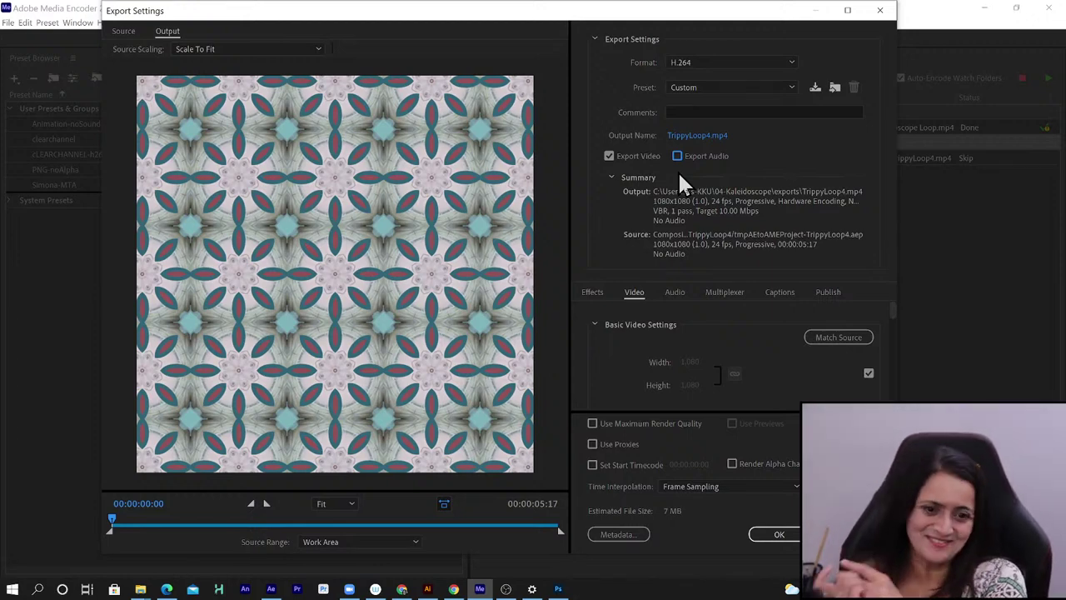
pyautogui.click(779, 533)
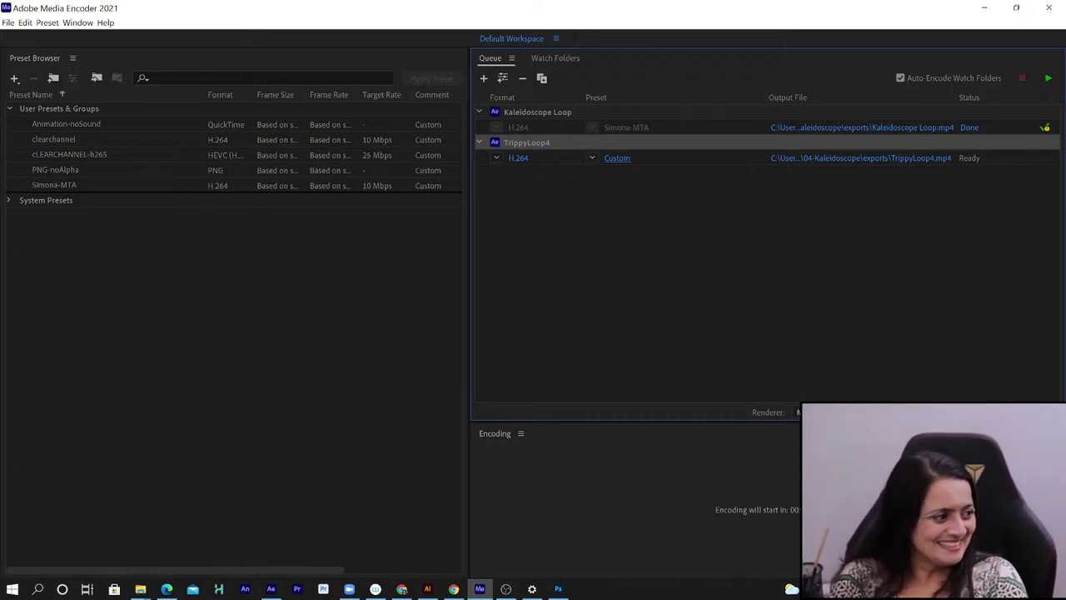
pyautogui.hotkey('alt', 'Tab')
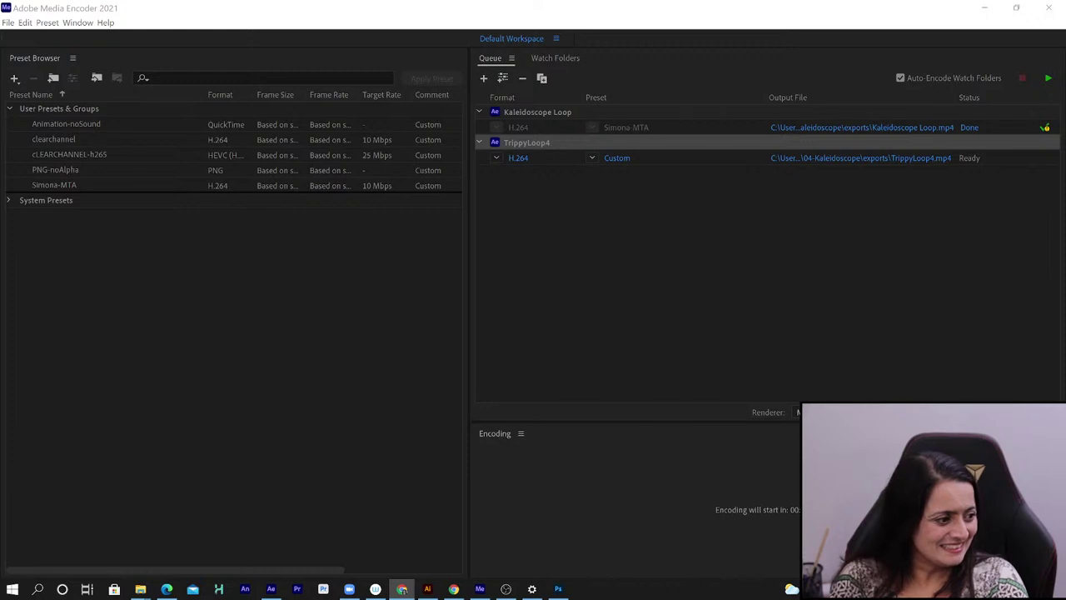